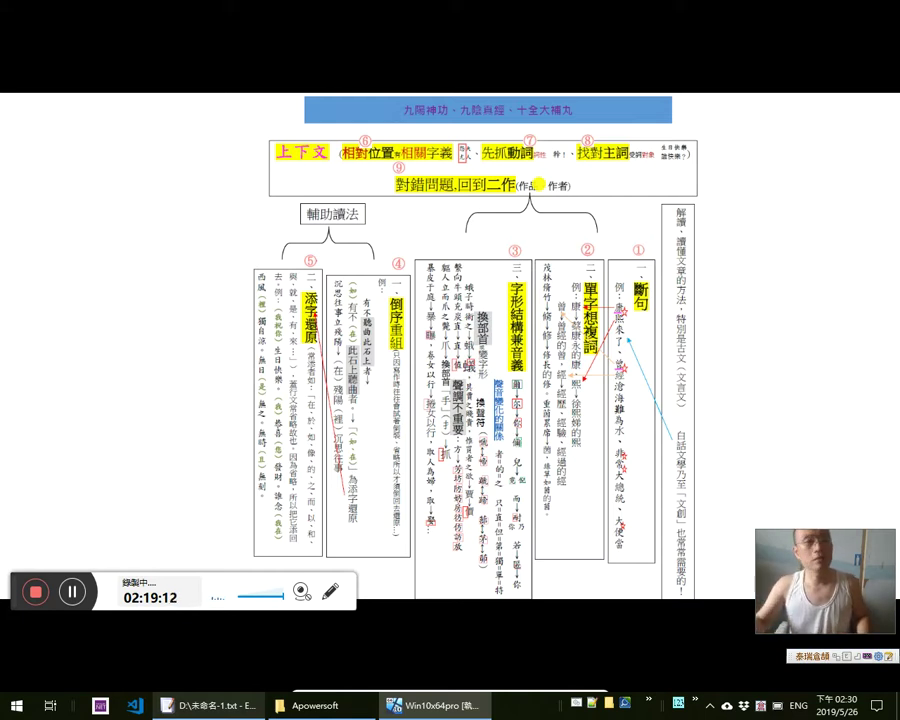
Exit the slideshow, go to the 七星大法 presentation, then switch to the dictionary window showing 過
{"action": "key", "text": "Escape"}
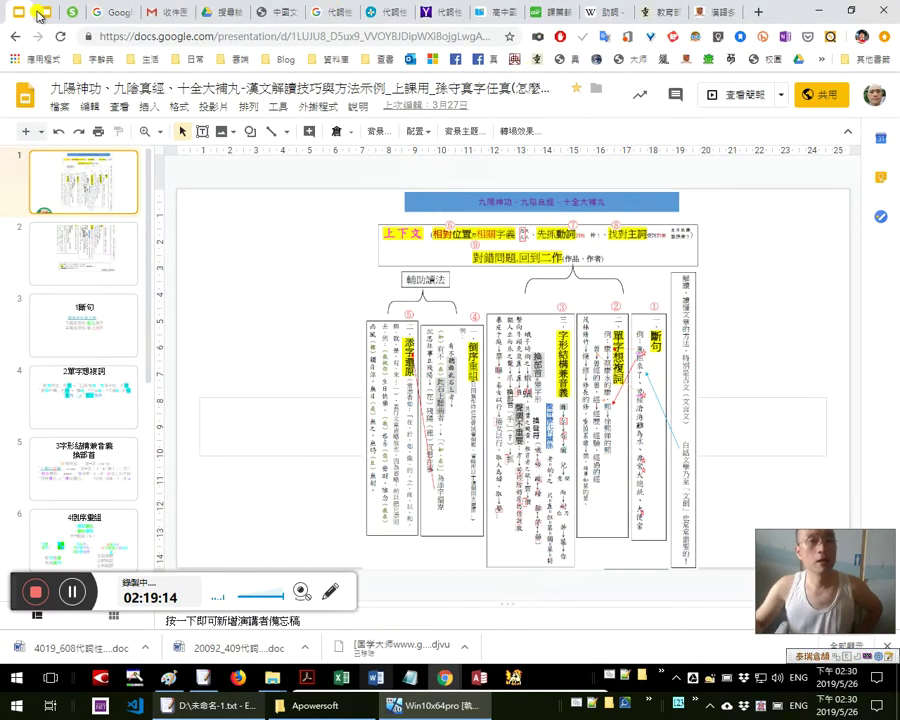
{"action": "left_click", "coordinate": [40, 14]}
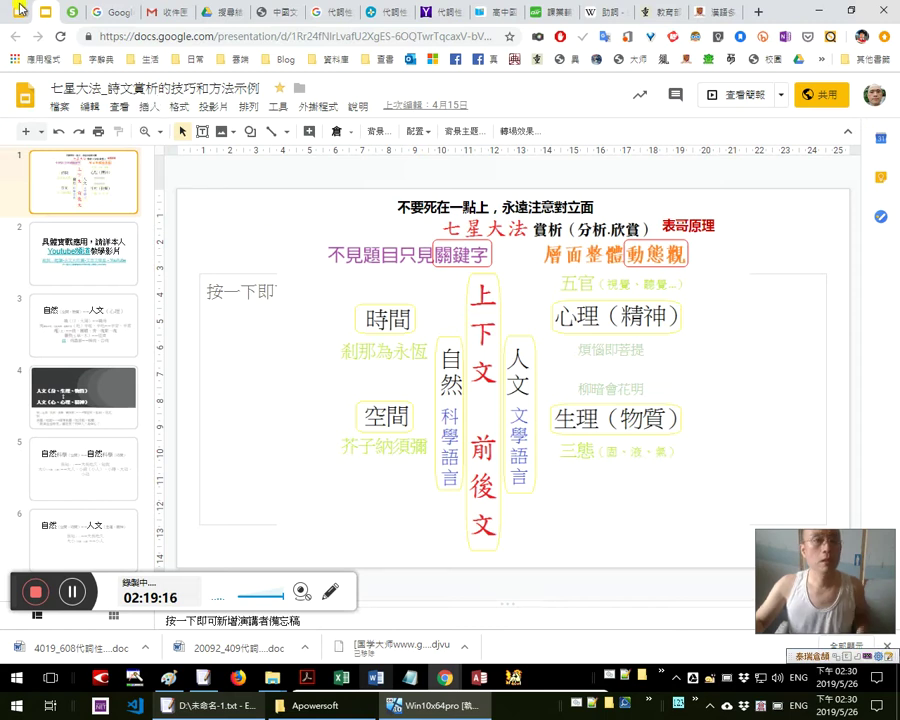
{"action": "key", "text": "alt+Tab"}
{"action": "key", "text": "alt+Tab"}
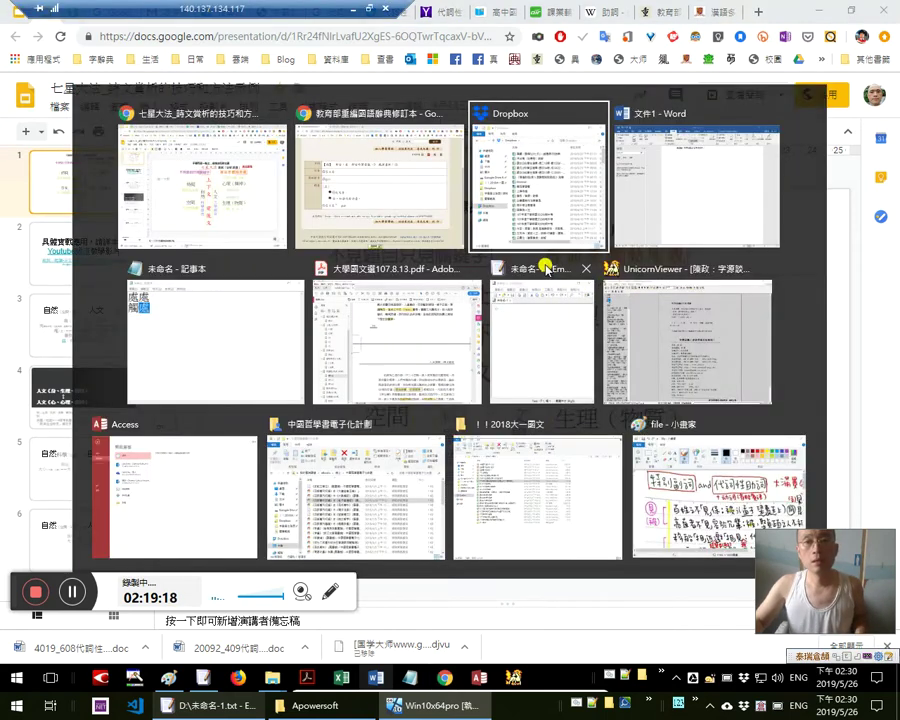
{"action": "key", "text": "alt+shift+Tab"}
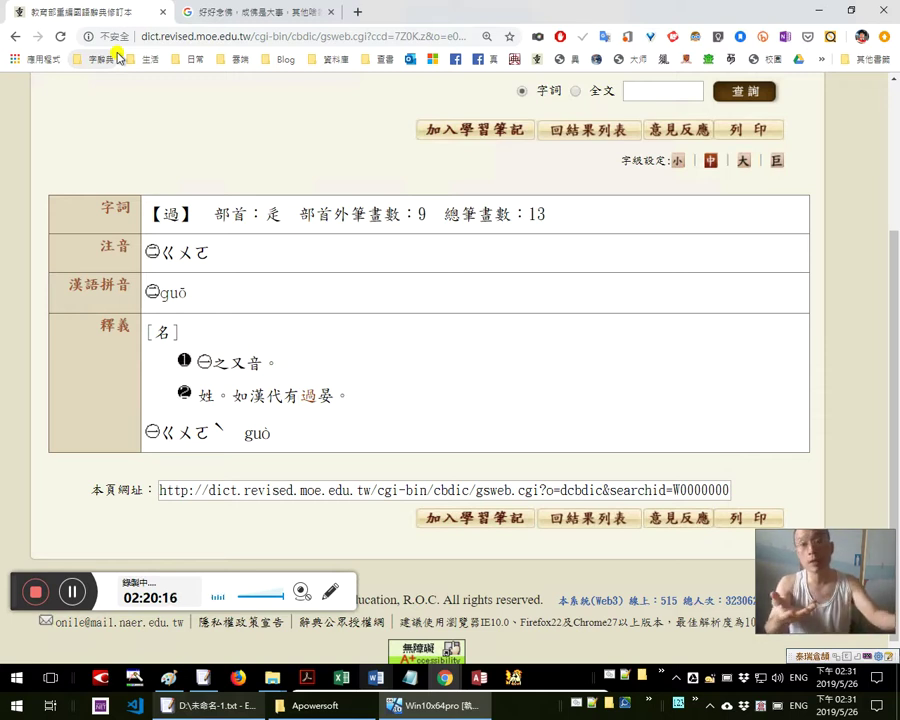
{"action": "left_click", "coordinate": [634, 90]}
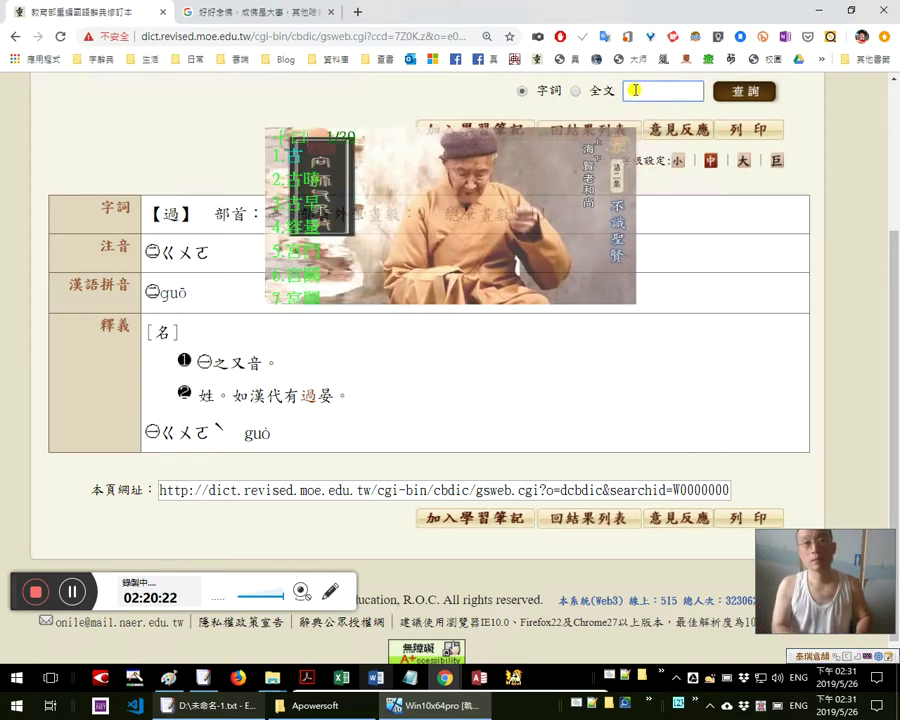
Look up 突如其來 and select its 易經 quotation to show the translation popup
{"action": "type", "text": "如果是"}
{"action": "key", "text": "Return"}
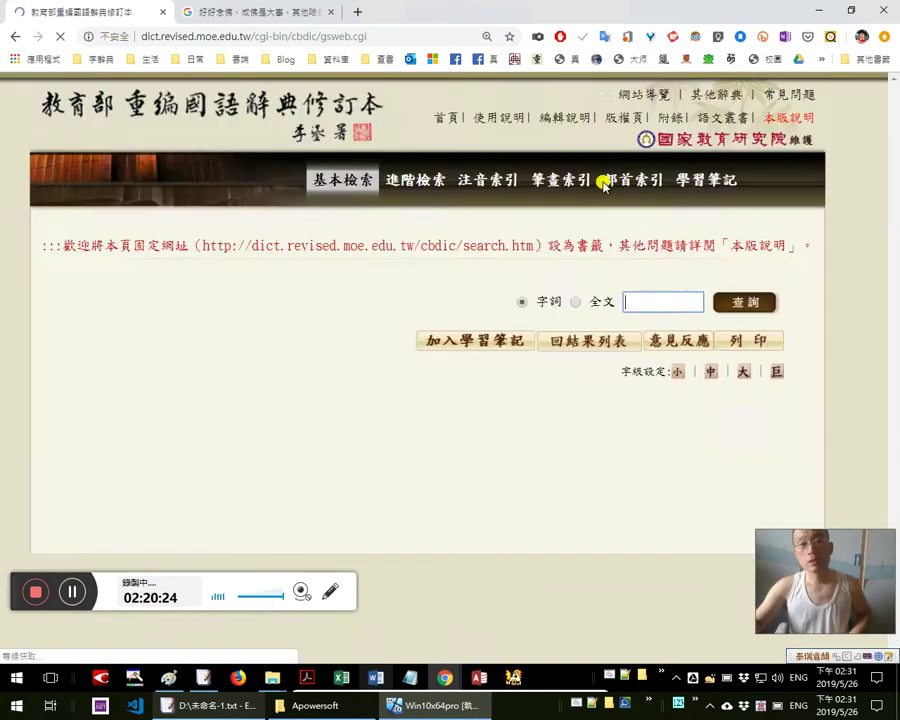
{"action": "double_click", "coordinate": [288, 541]}
{"action": "left_click_drag", "start_coordinate": [390, 541], "coordinate": [534, 541]}
{"action": "left_click", "coordinate": [512, 565]}
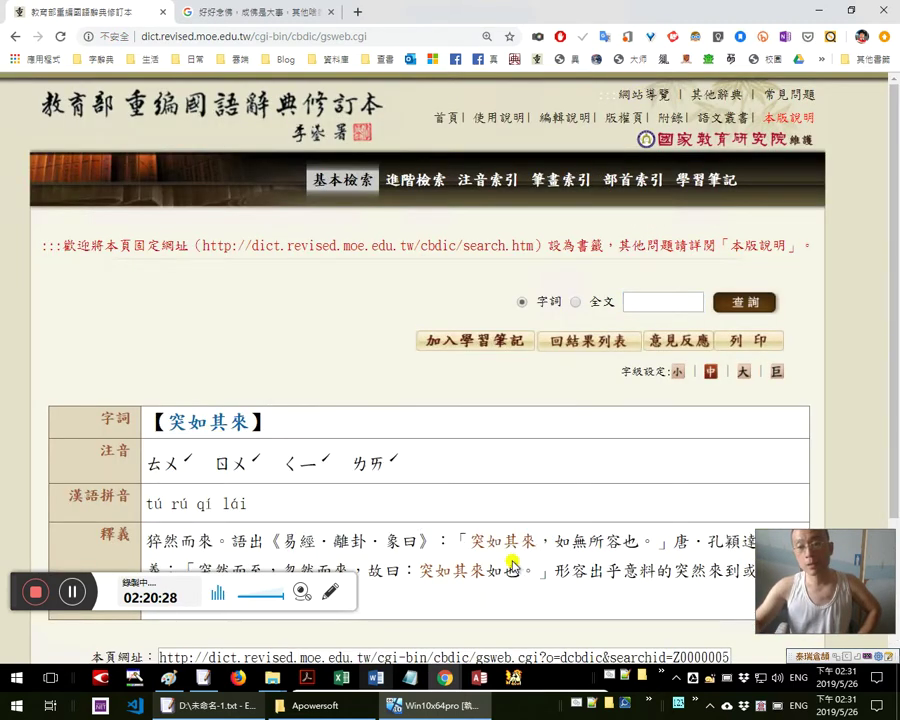
{"action": "scroll", "coordinate": [512, 565], "scroll_direction": "down", "scroll_amount": 1}
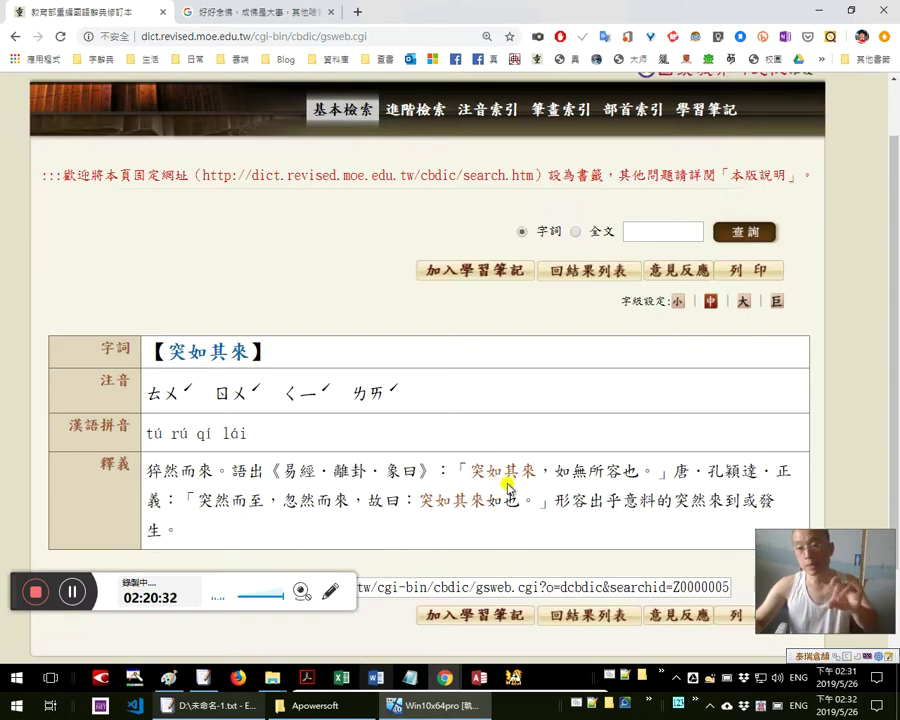
{"action": "left_click_drag", "start_coordinate": [474, 471], "coordinate": [544, 488]}
{"action": "left_click", "coordinate": [498, 470]}
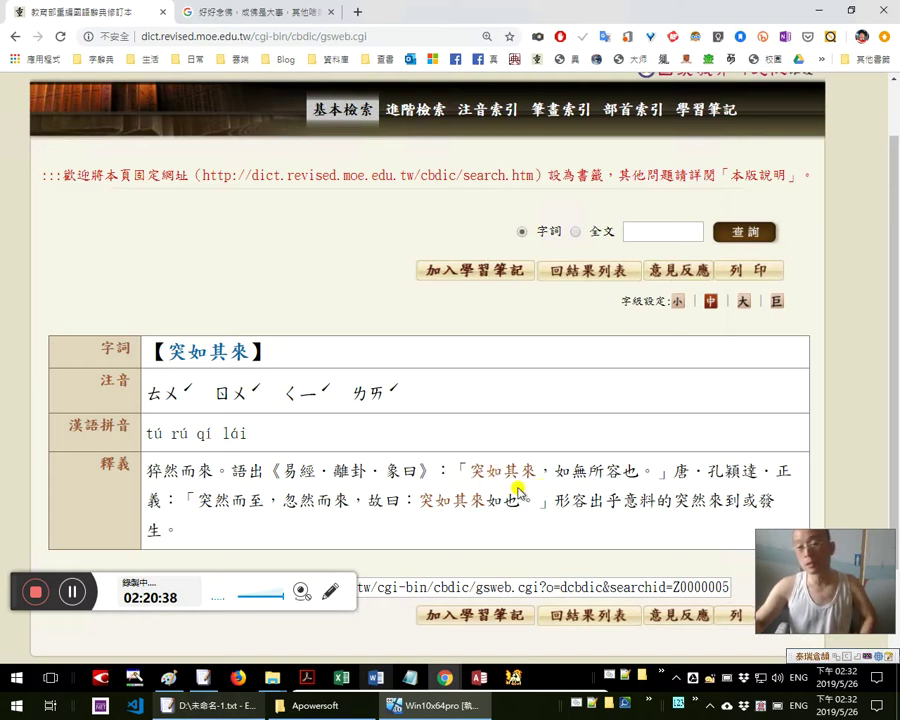
Look up 禮尚往來 and select its 禮記 quotation to show the translation
{"action": "left_click", "coordinate": [650, 239]}
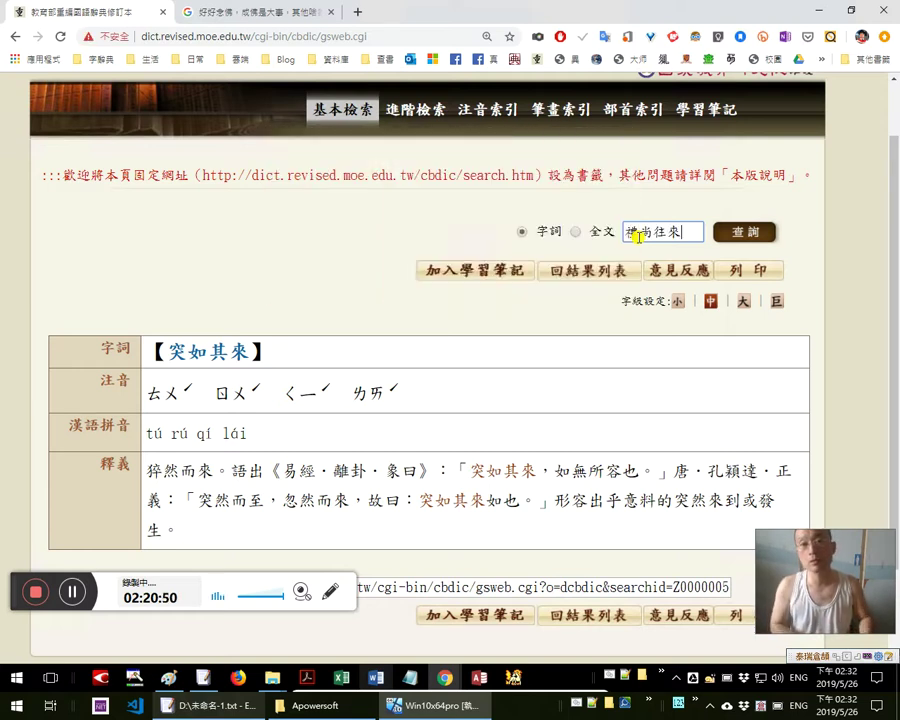
{"action": "key", "text": "Return"}
{"action": "scroll", "coordinate": [250, 462], "scroll_direction": "down", "scroll_amount": 1}
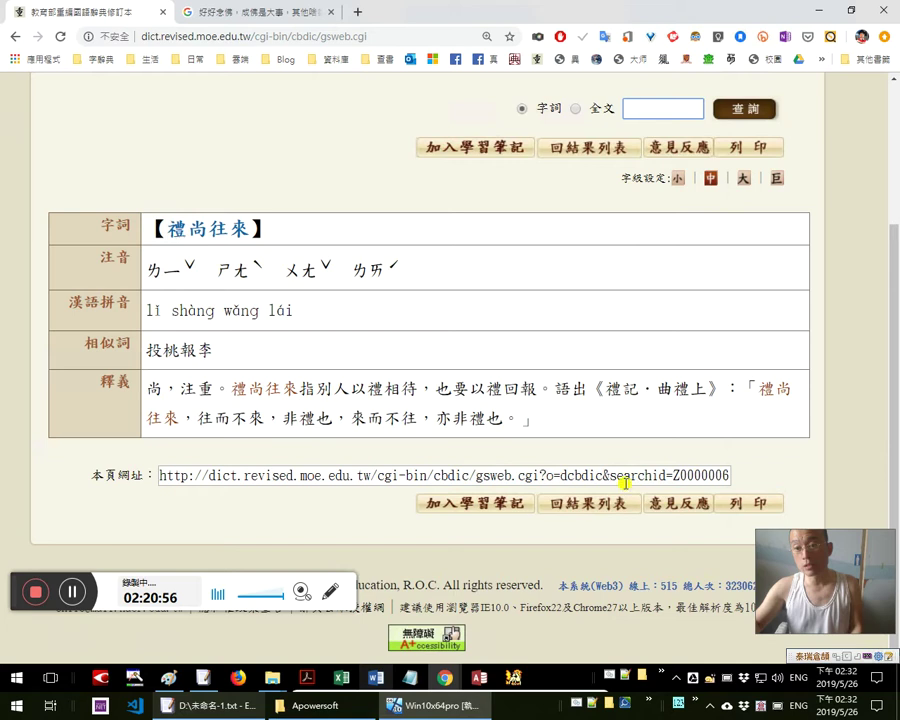
{"action": "scroll", "coordinate": [615, 480], "scroll_direction": "down", "scroll_amount": 2}
{"action": "left_click_drag", "start_coordinate": [606, 404], "coordinate": [185, 416]}
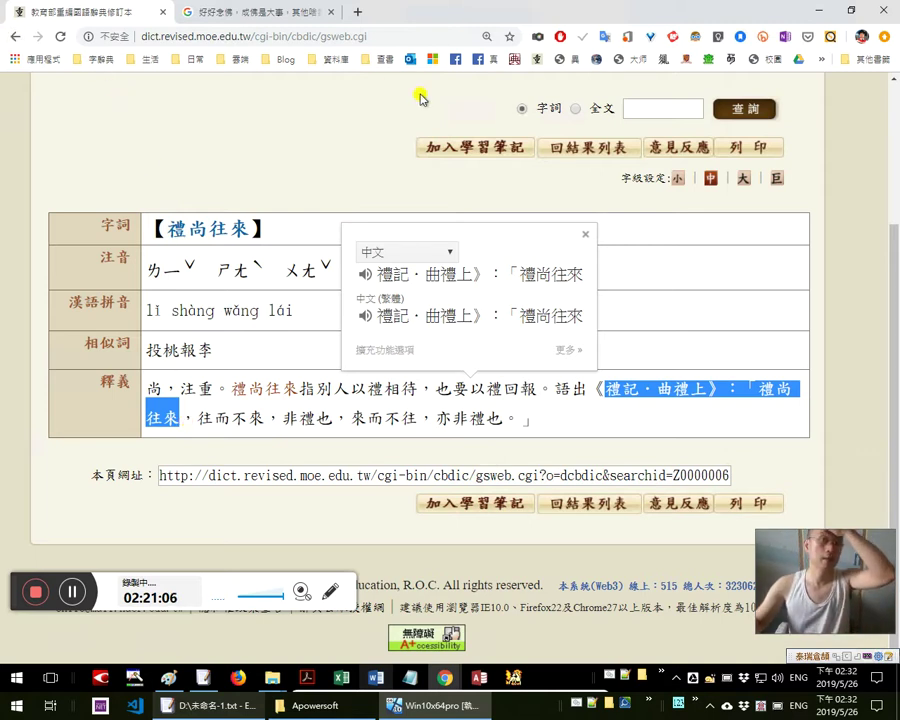
{"action": "middle_click", "coordinate": [457, 57]}
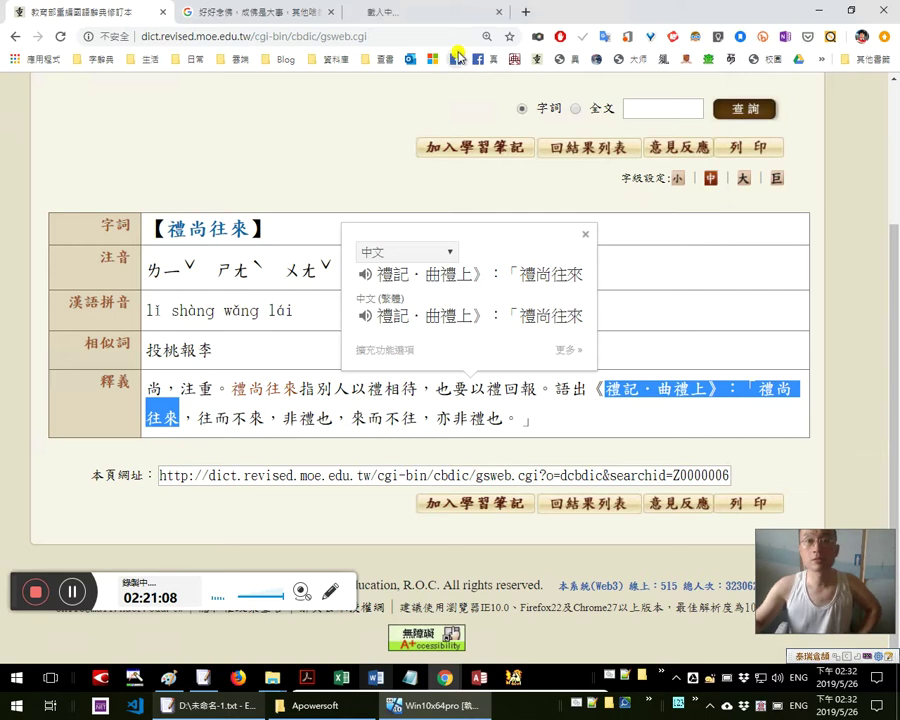
Open the 古文共欣賞 Facebook page's About section and scroll to its description
{"action": "left_click", "coordinate": [402, 13]}
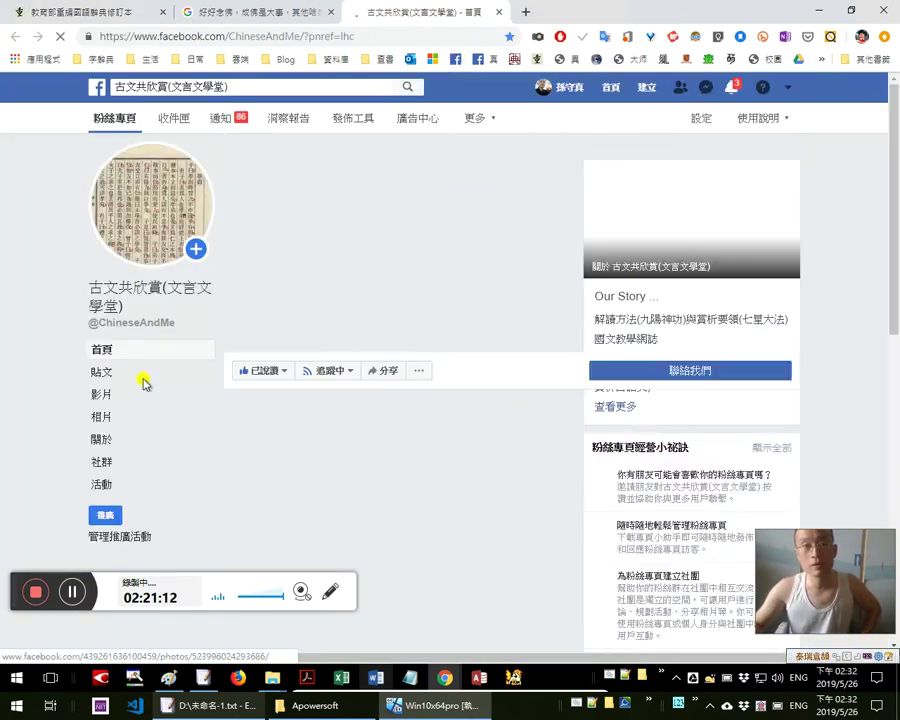
{"action": "left_click", "coordinate": [124, 442]}
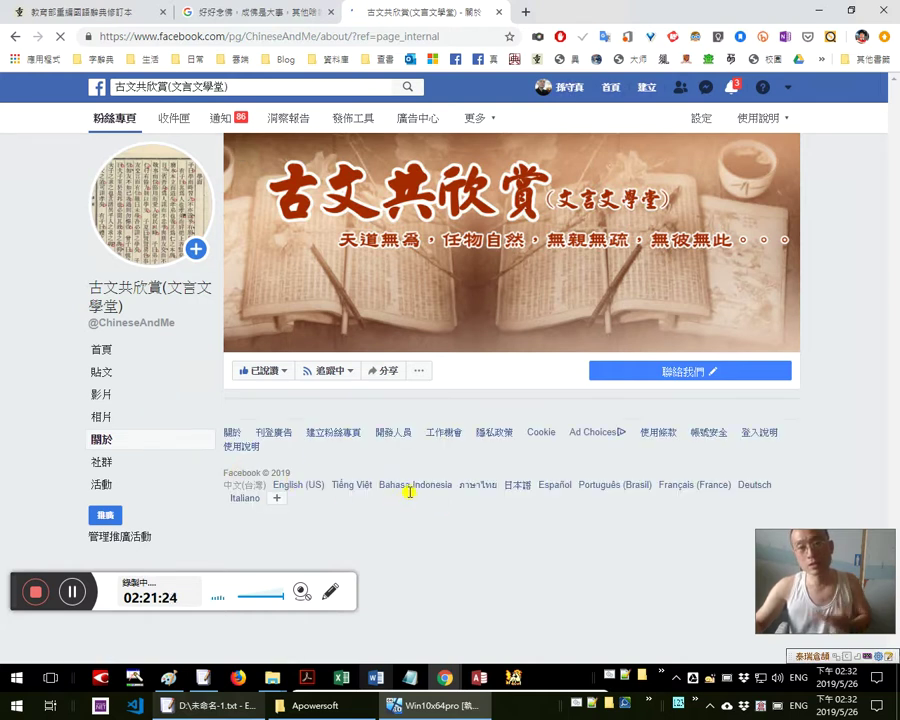
{"action": "scroll", "coordinate": [409, 494], "scroll_direction": "down", "scroll_amount": 4}
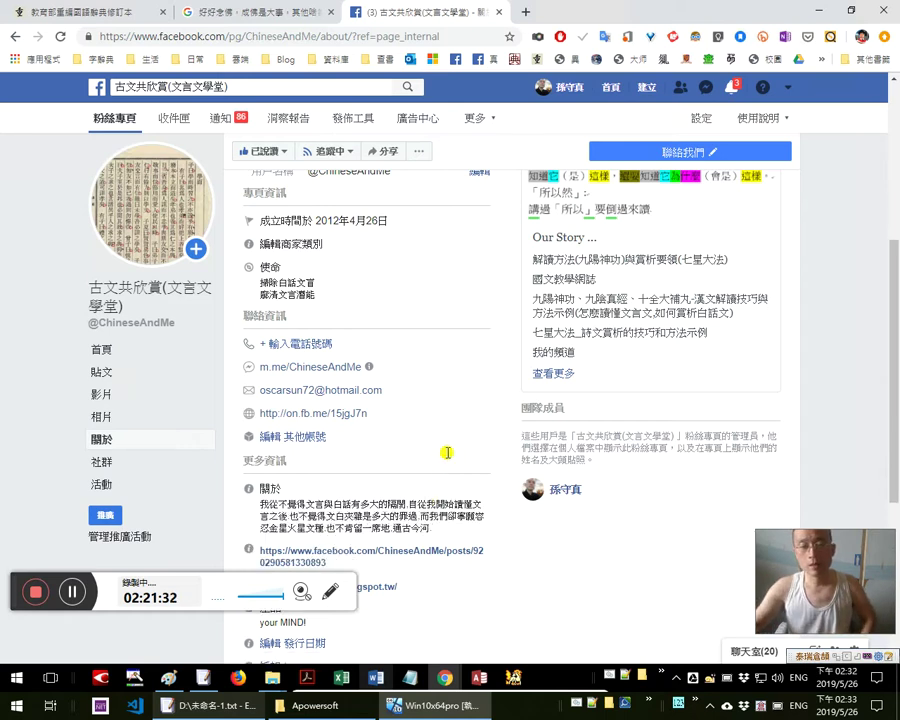
{"action": "scroll", "coordinate": [390, 455], "scroll_direction": "down", "scroll_amount": 3}
Magnify the About description and select the phrase 自從我開始讀懂文言之後
{"action": "mouse_move", "coordinate": [450, 390]}
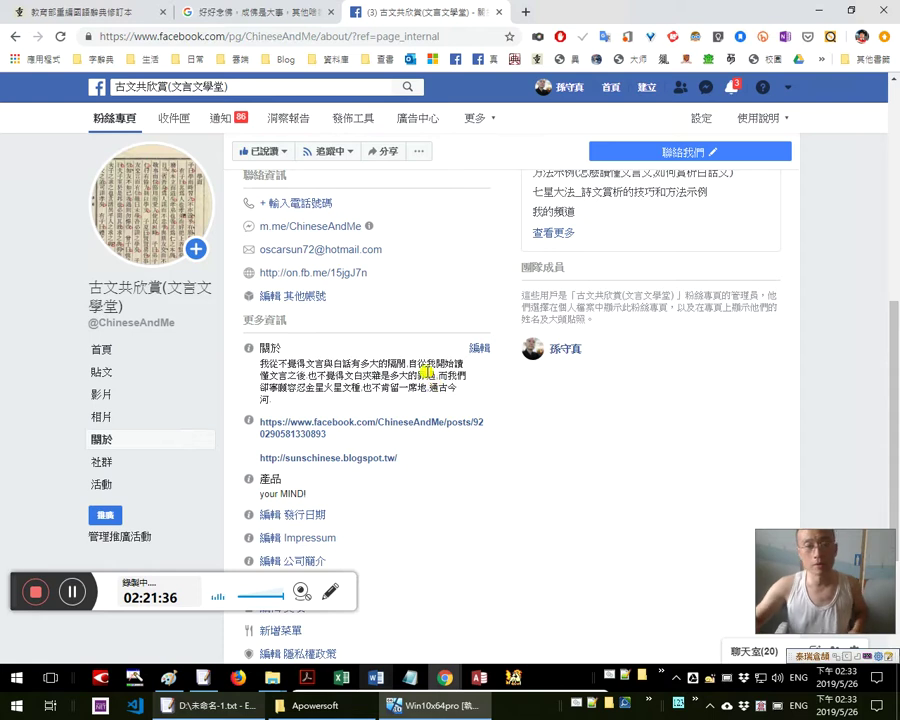
{"action": "key", "text": "super+plus"}
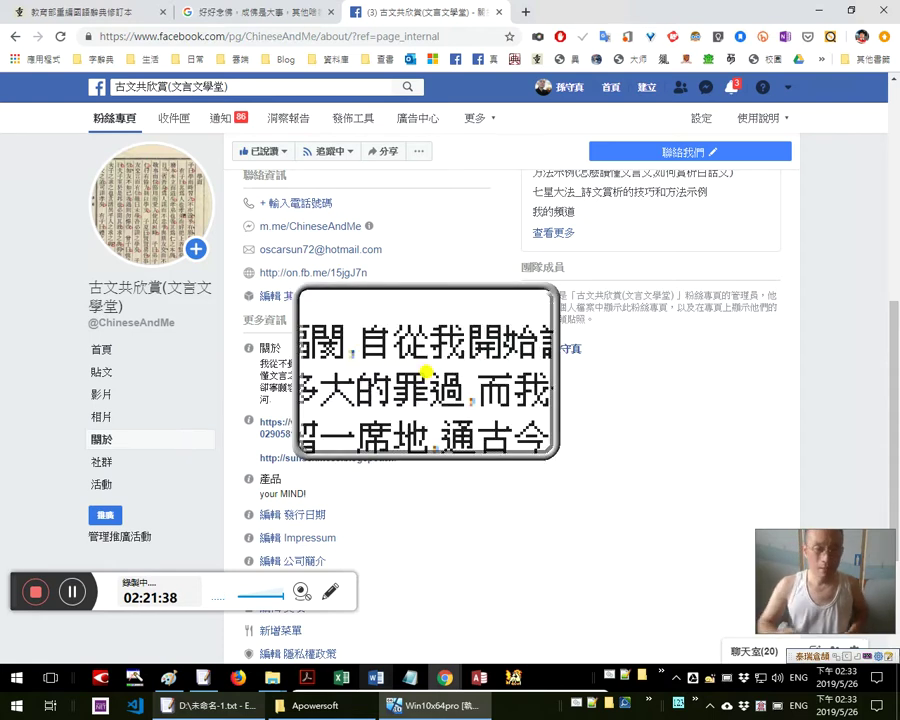
{"action": "key", "text": "super+minus"}
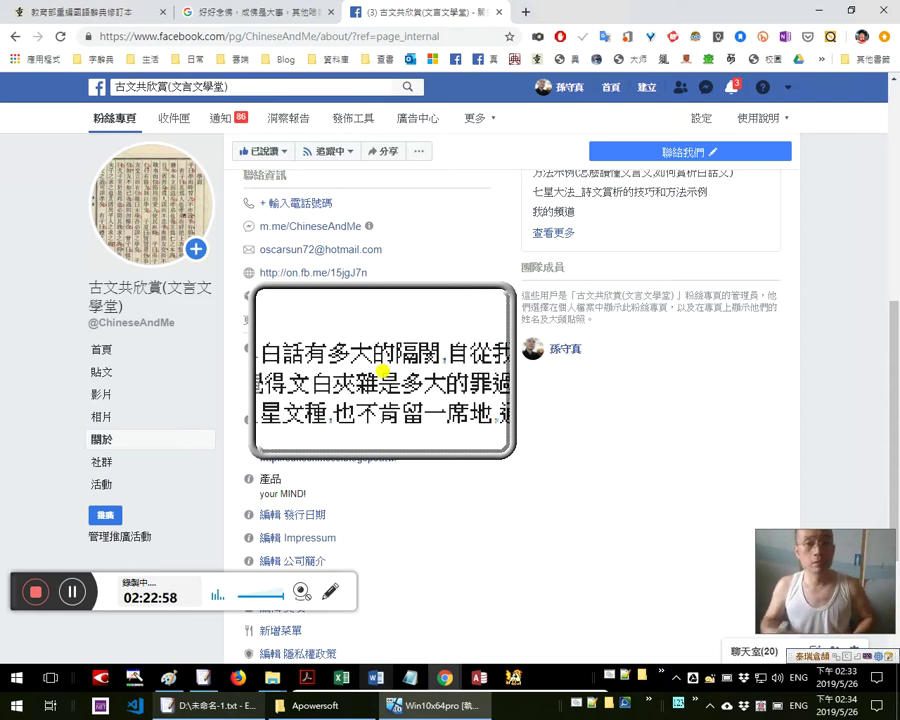
{"action": "key", "text": "super+Escape"}
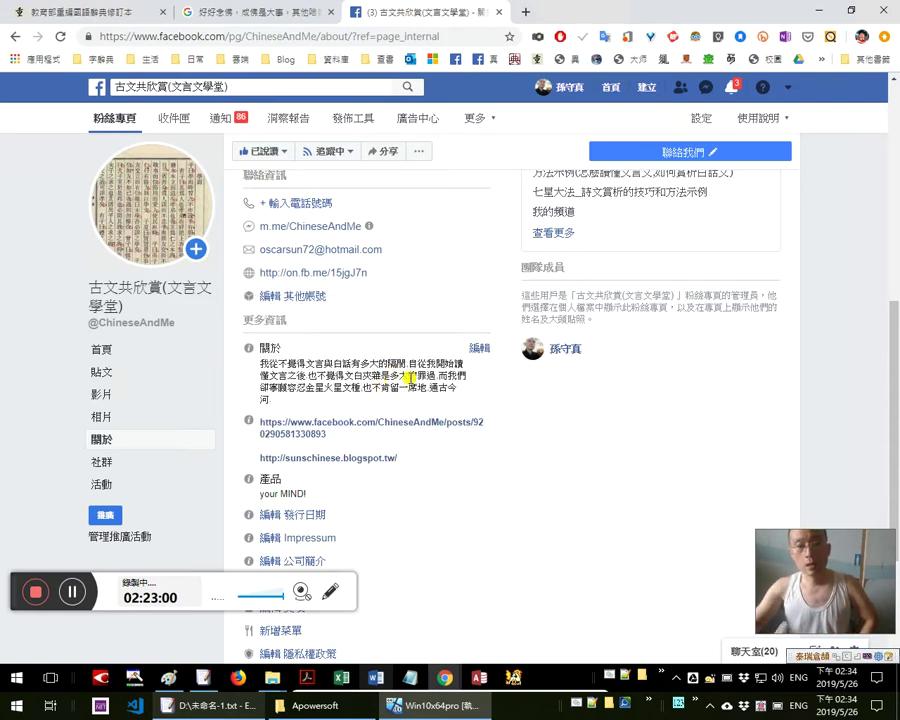
{"action": "left_click_drag", "start_coordinate": [405, 360], "coordinate": [308, 376]}
{"action": "key", "text": "super+plus"}
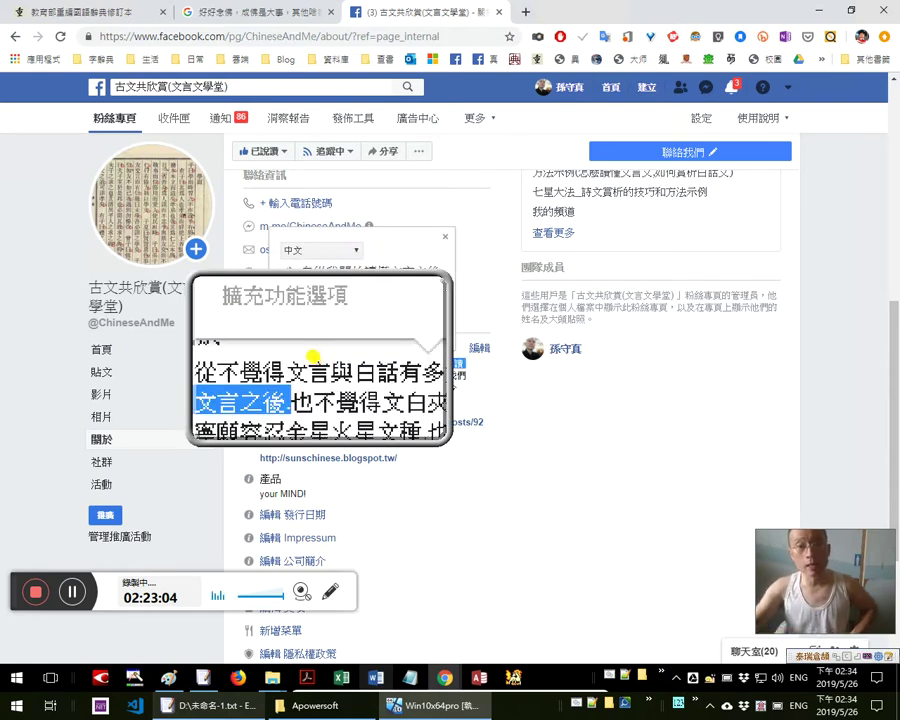
{"action": "key", "text": "super+Escape"}
{"action": "left_click", "coordinate": [426, 357]}
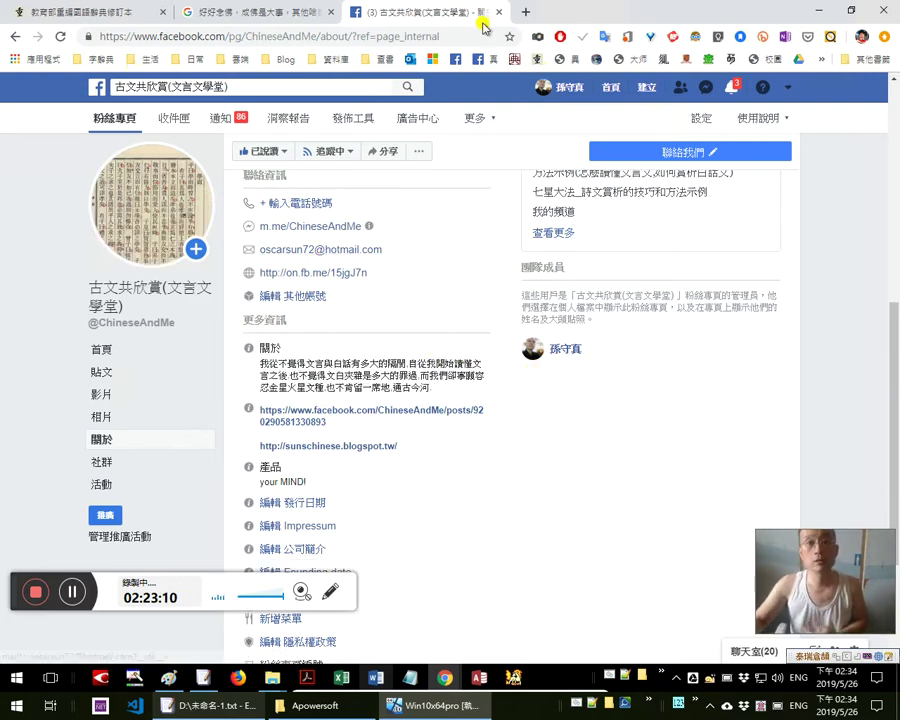
{"action": "left_click", "coordinate": [524, 14]}
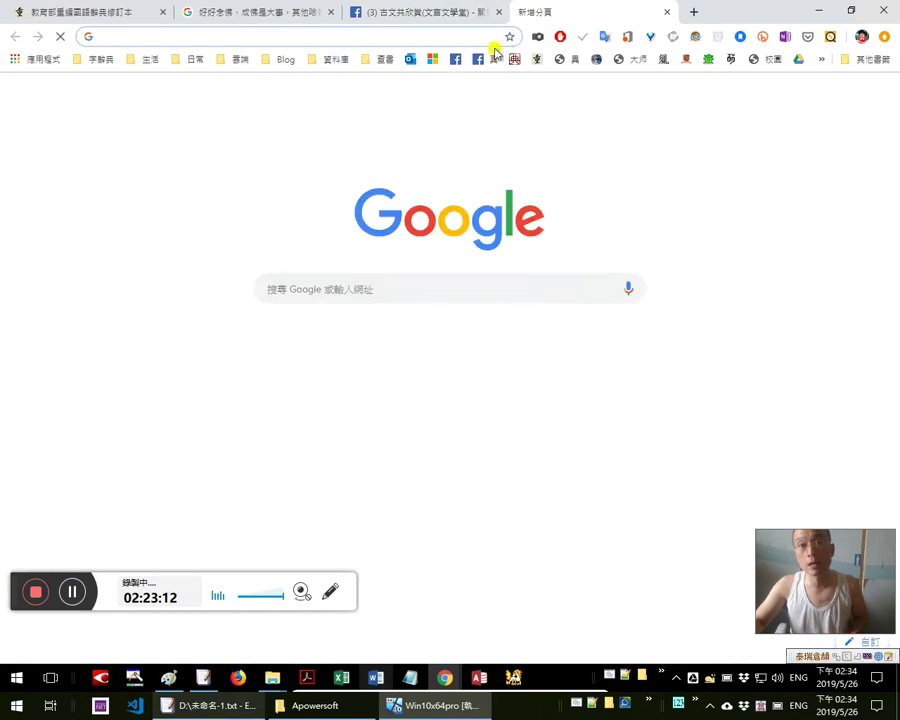
Open the personal profile in its own tab and browse its Photos and additional sections
{"action": "middle_click", "coordinate": [484, 60]}
{"action": "middle_click", "coordinate": [524, 14]}
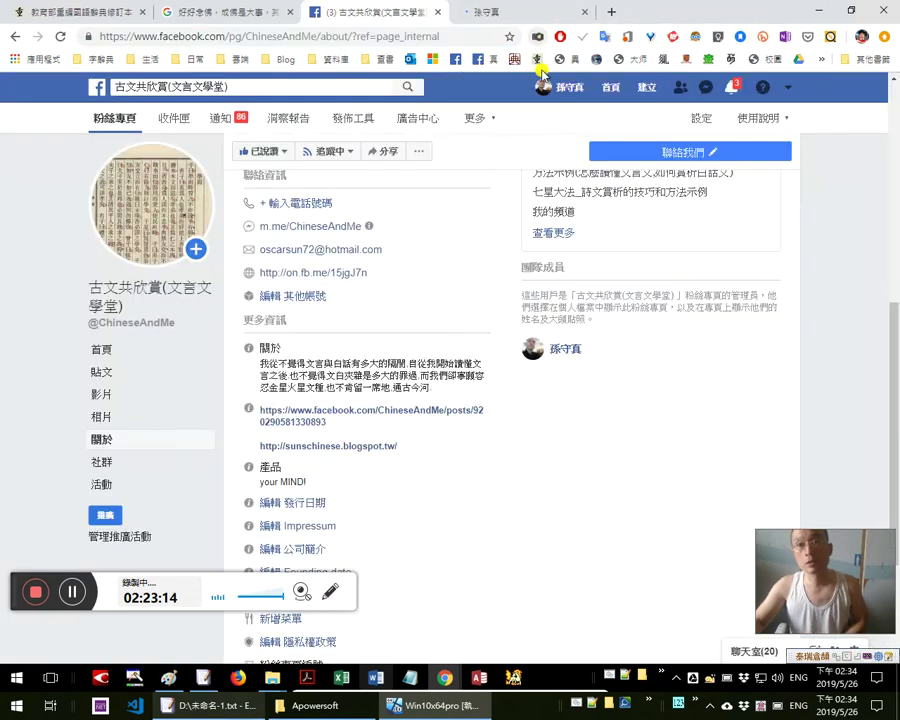
{"action": "left_click", "coordinate": [553, 16]}
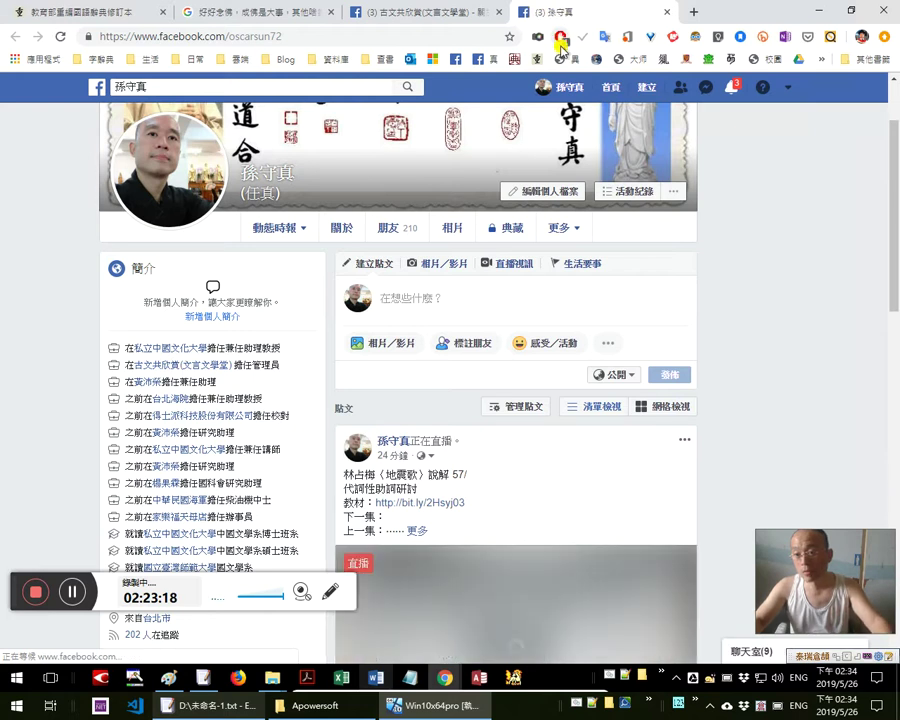
{"action": "left_click", "coordinate": [462, 227]}
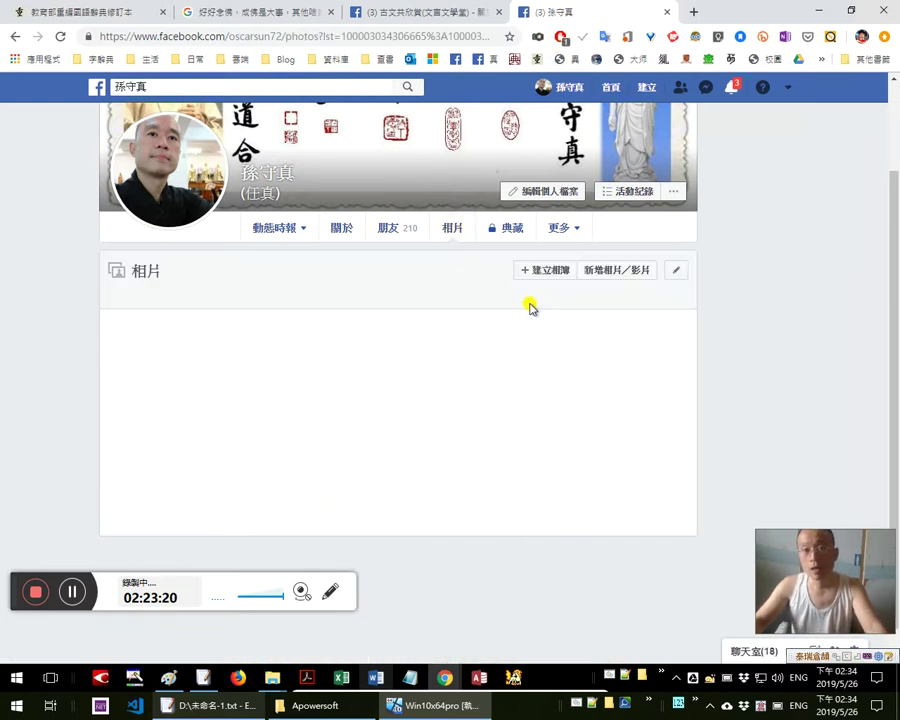
{"action": "left_click", "coordinate": [446, 13]}
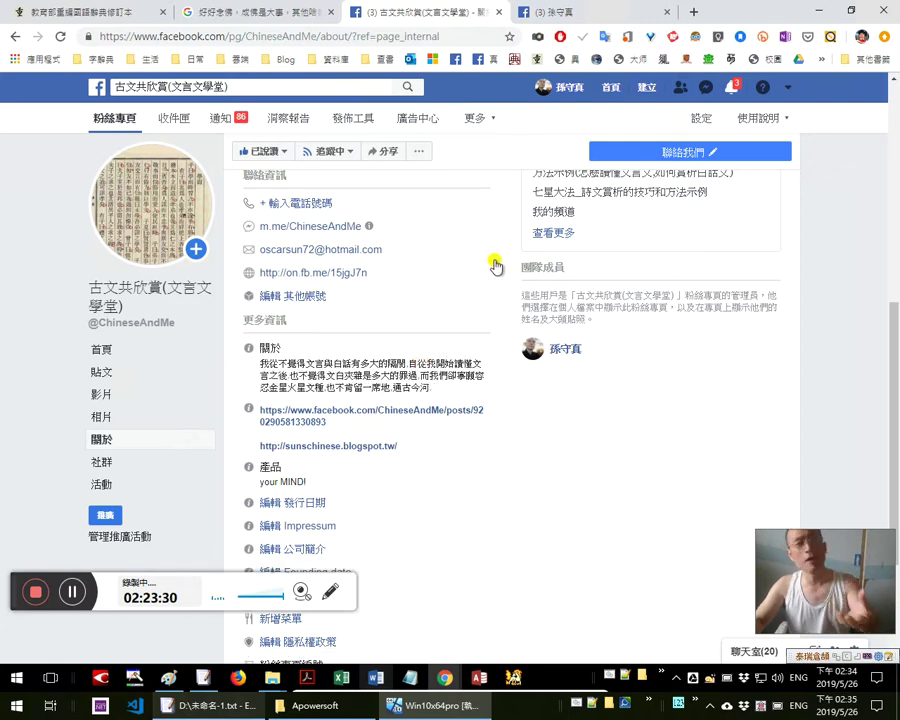
{"action": "left_click", "coordinate": [540, 12]}
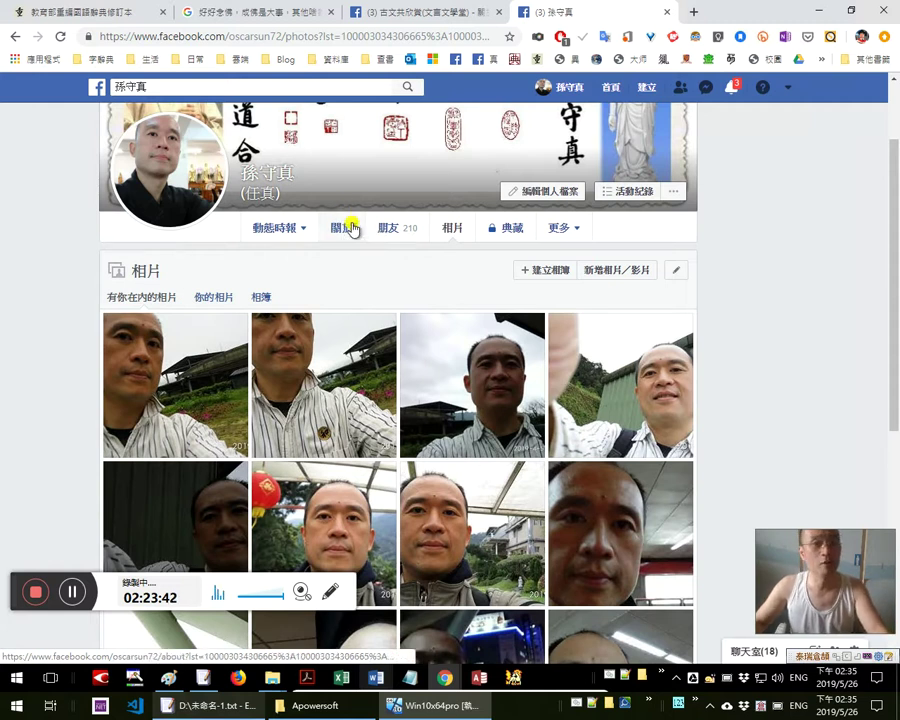
{"action": "left_click", "coordinate": [556, 242]}
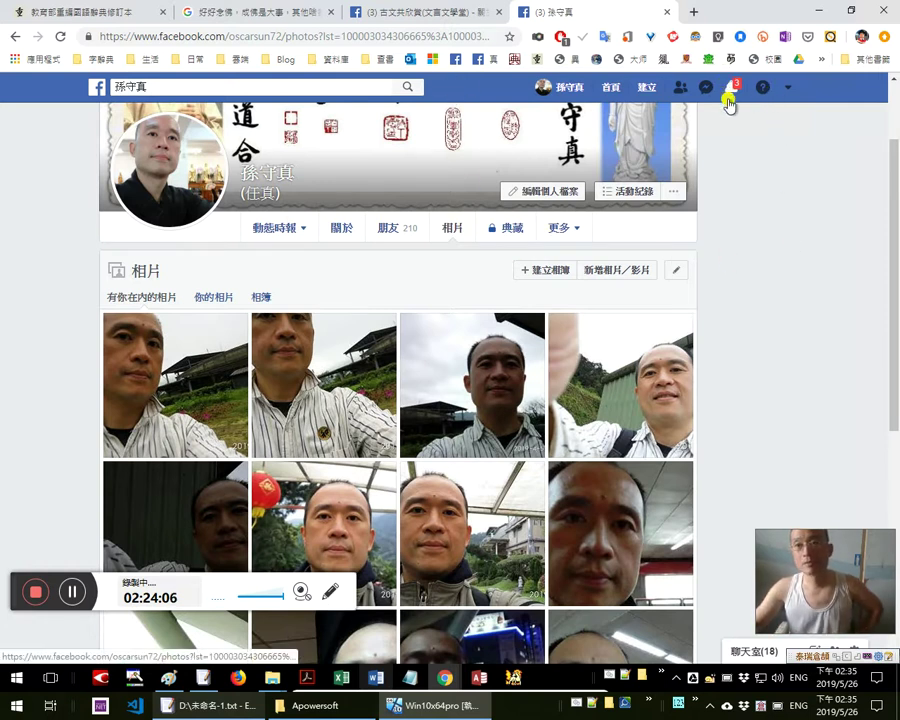
{"action": "left_click", "coordinate": [693, 18]}
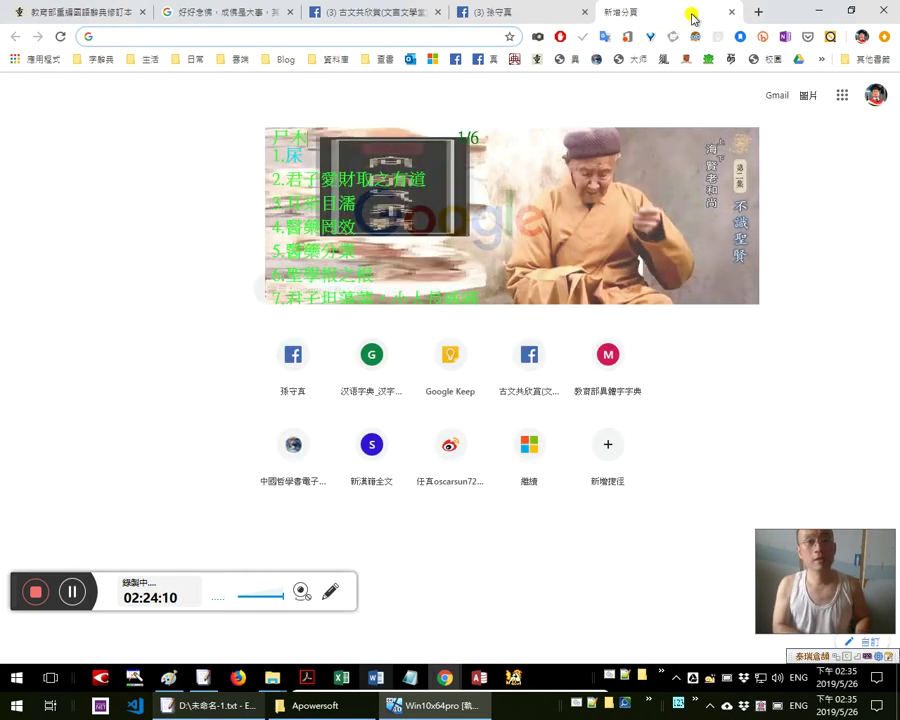
Search Google for 君子不器, then change the query to 今女畫 and search again
{"action": "type", "text": "君子不器"}
{"action": "key", "text": "Return"}
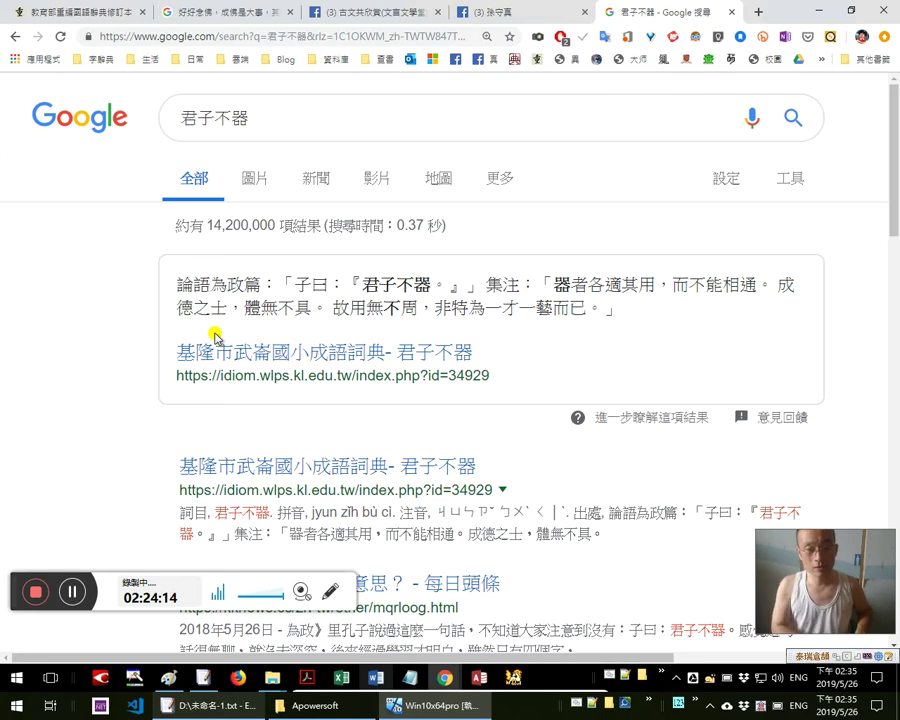
{"action": "key", "text": "super+plus"}
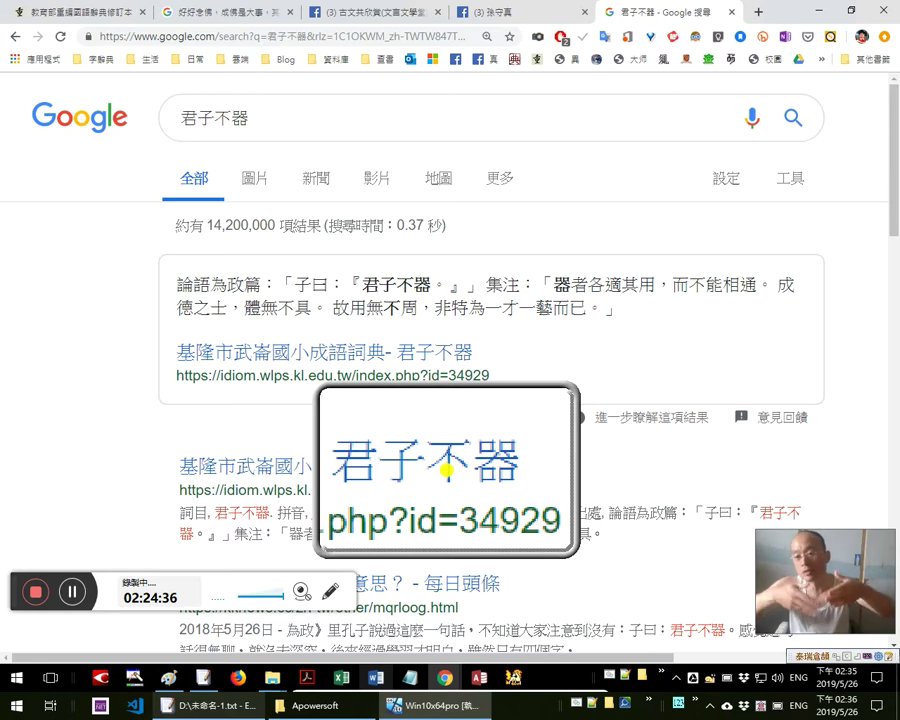
{"action": "left_click", "coordinate": [282, 121]}
{"action": "double_click", "coordinate": [282, 121]}
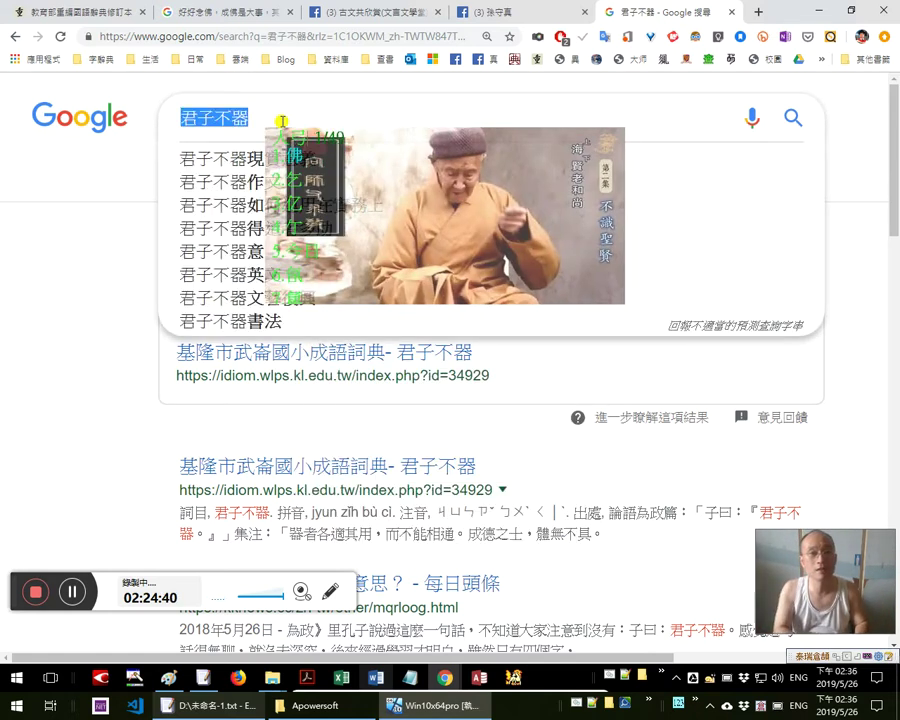
{"action": "type", "text": "佛女畫"}
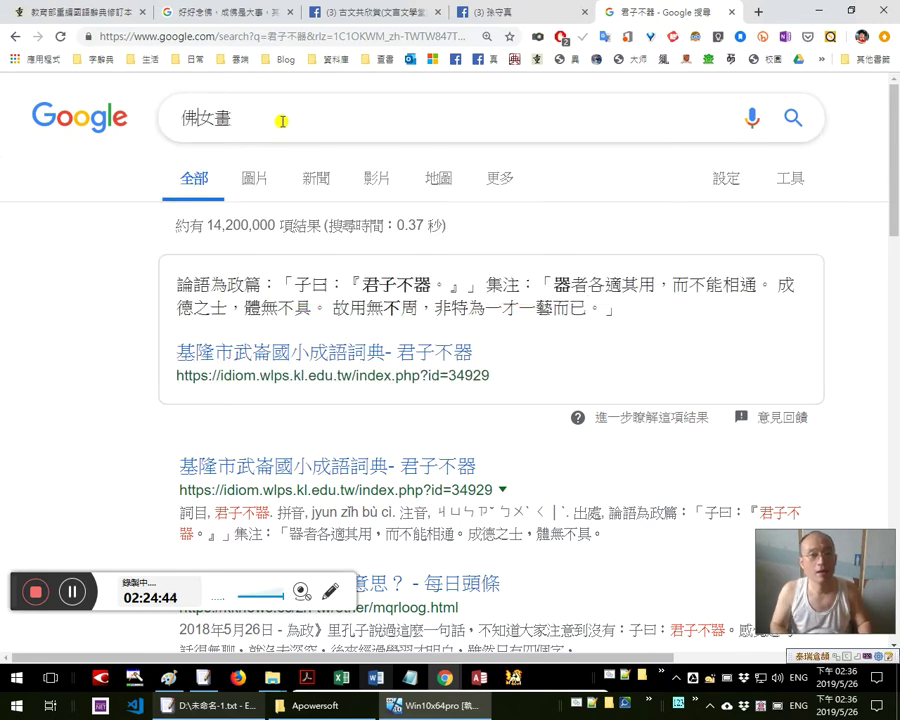
{"action": "key", "text": "Home"}
{"action": "key", "text": "shift+Right"}
{"action": "type", "text": "今"}
{"action": "key", "text": "Return"}
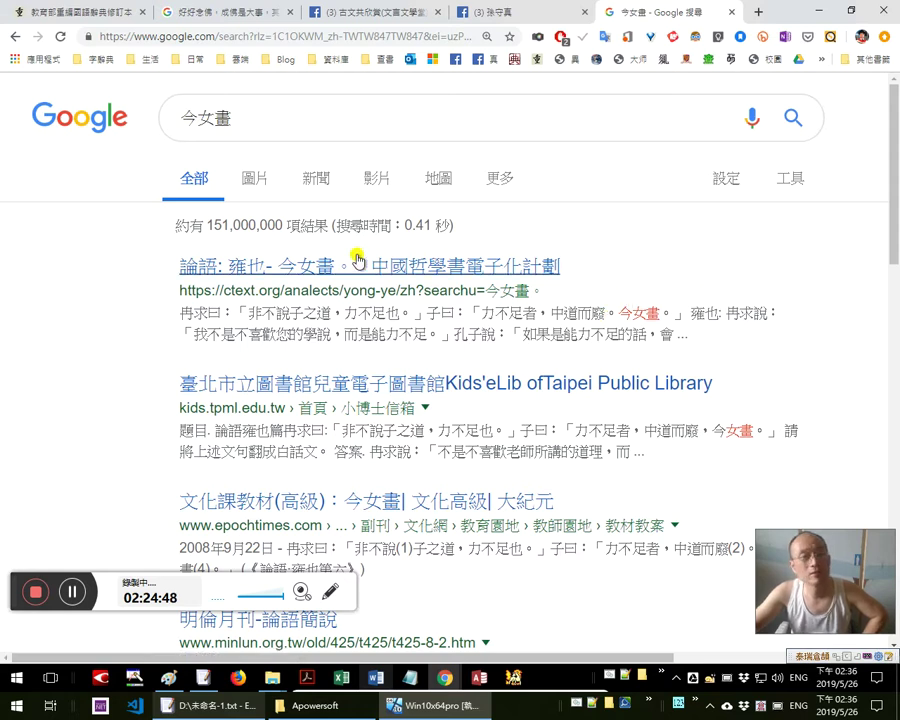
Show dictionary popups for 女畫 and 今, then select 古今河 in the Facebook About text
{"action": "double_click", "coordinate": [650, 312]}
{"action": "left_click", "coordinate": [656, 312]}
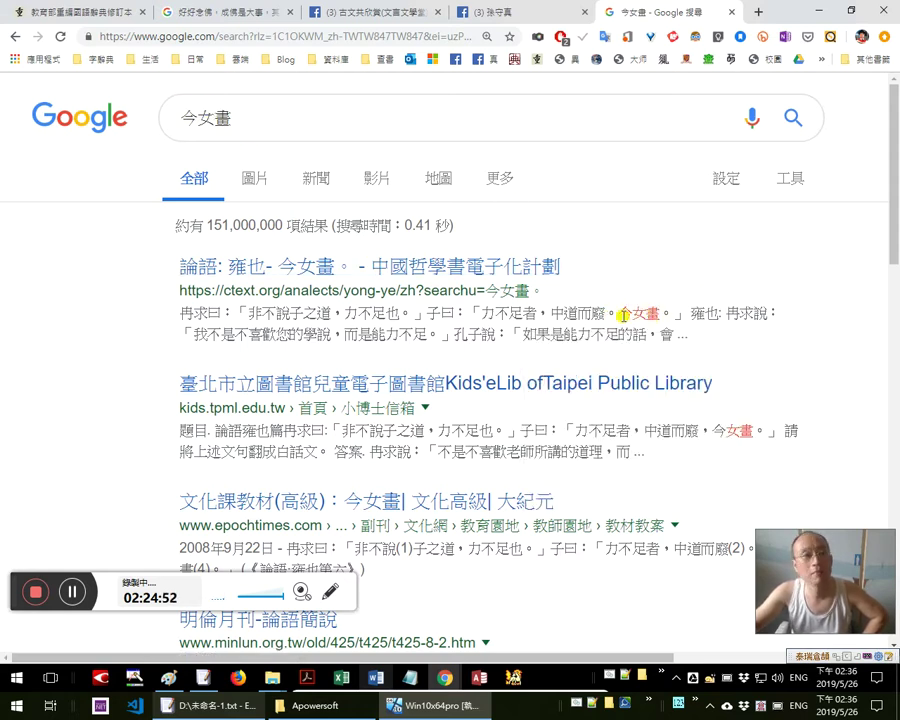
{"action": "double_click", "coordinate": [625, 313]}
{"action": "left_click", "coordinate": [638, 313]}
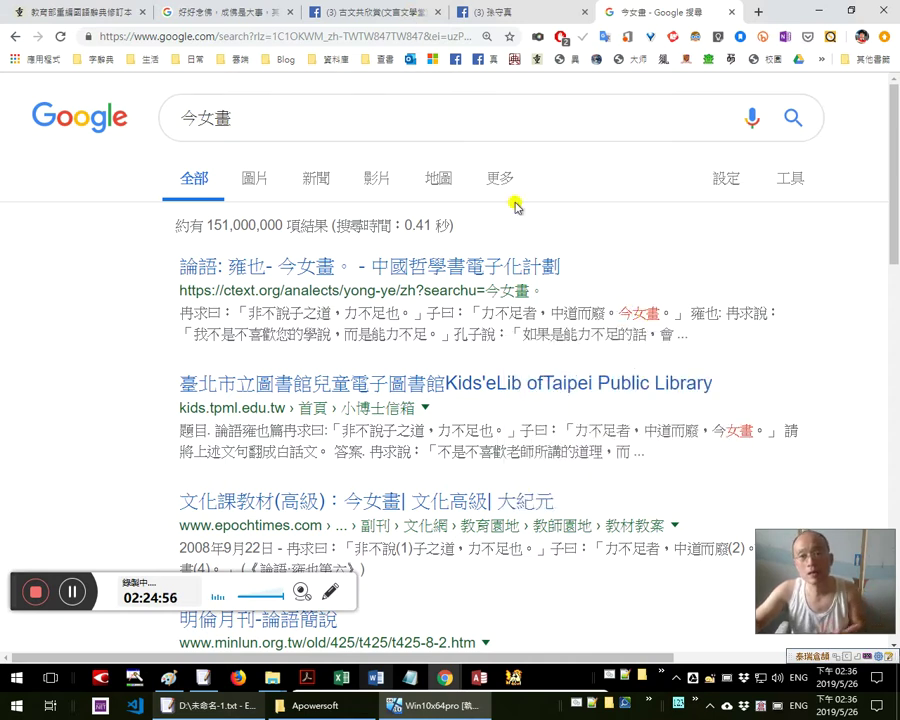
{"action": "left_click", "coordinate": [412, 13]}
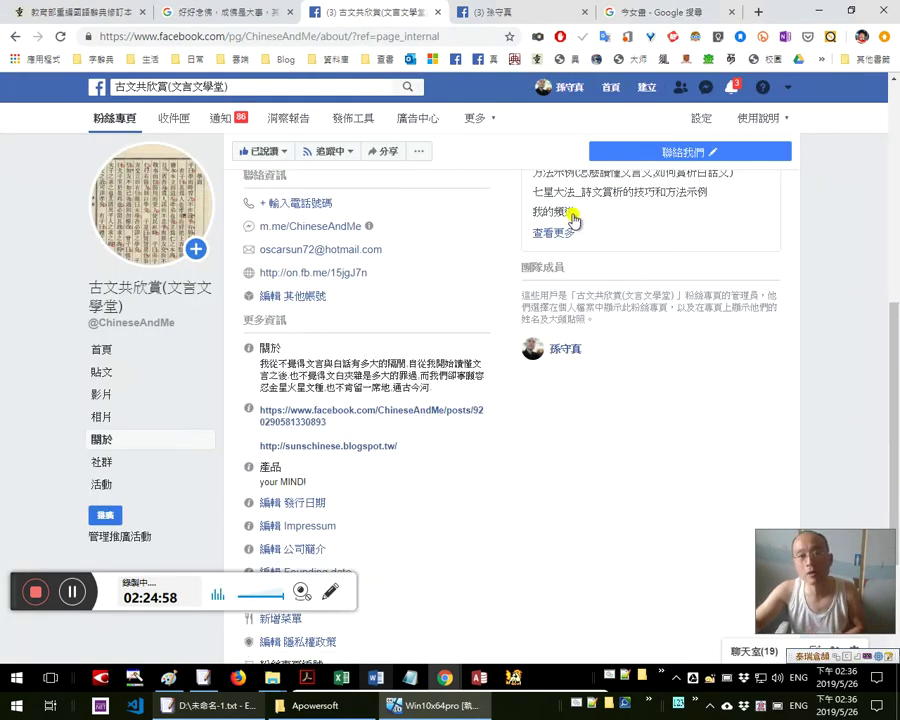
{"action": "double_click", "coordinate": [440, 390]}
Select the About sentence and compare it with the 禮尚往來 entry and 今女畫 results
{"action": "left_click_drag", "start_coordinate": [410, 390], "coordinate": [380, 376]}
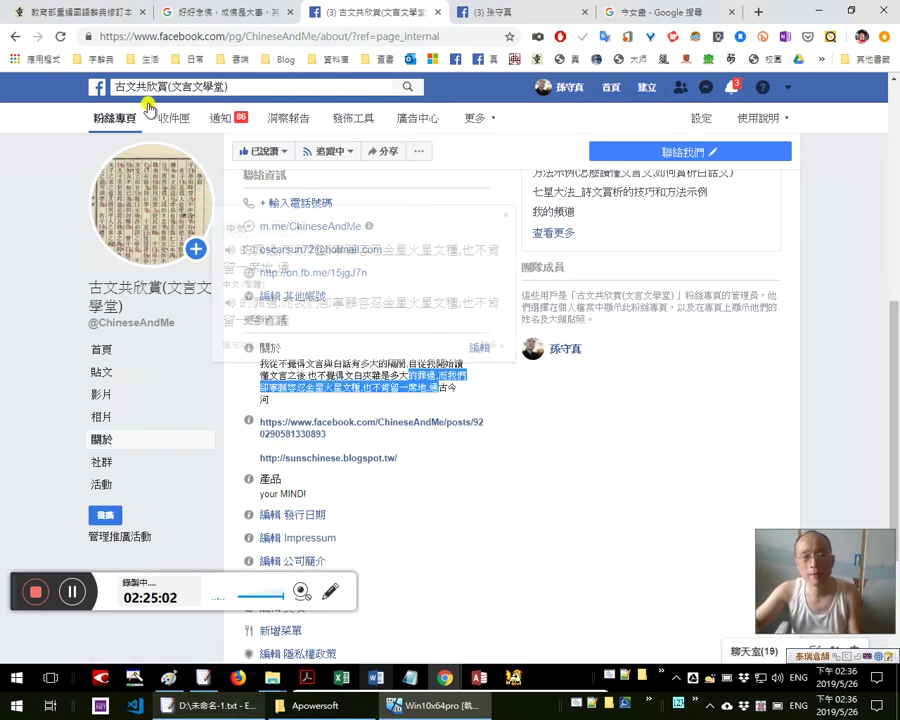
{"action": "left_click", "coordinate": [75, 12]}
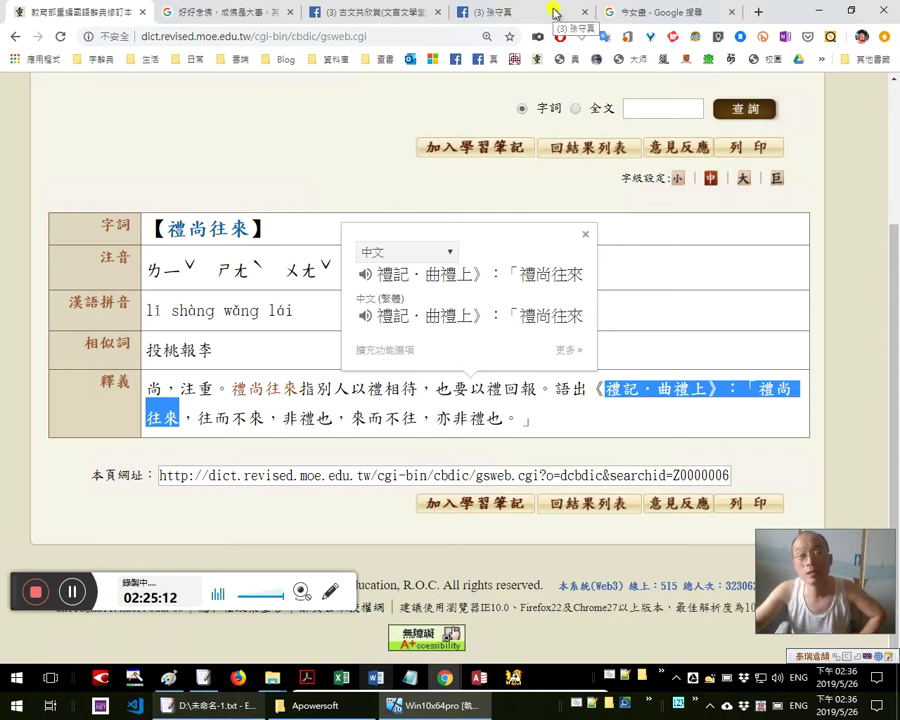
{"action": "left_click", "coordinate": [658, 16]}
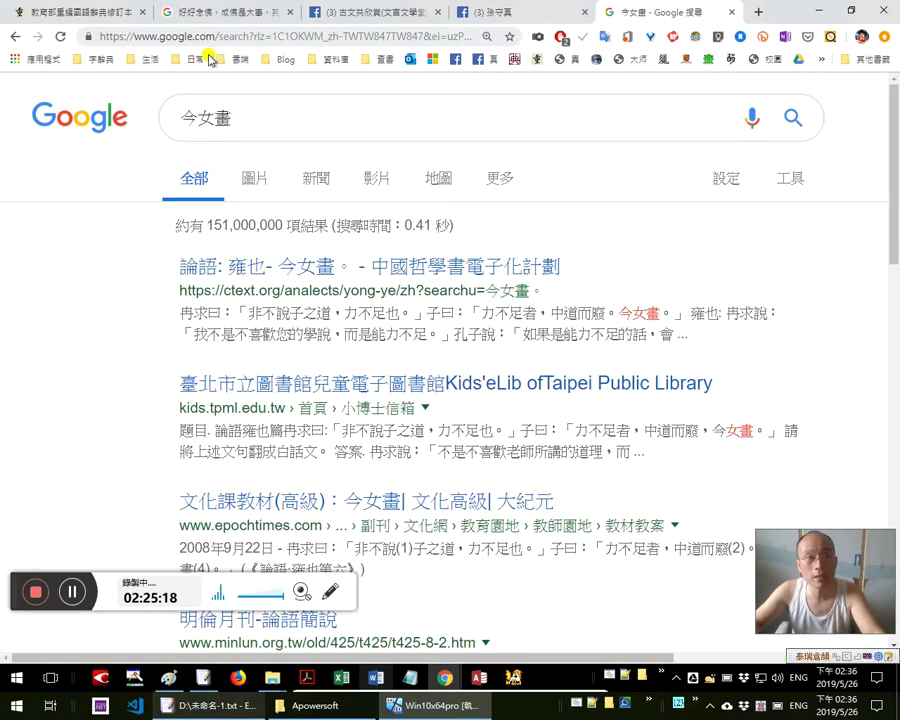
{"action": "left_click", "coordinate": [60, 15]}
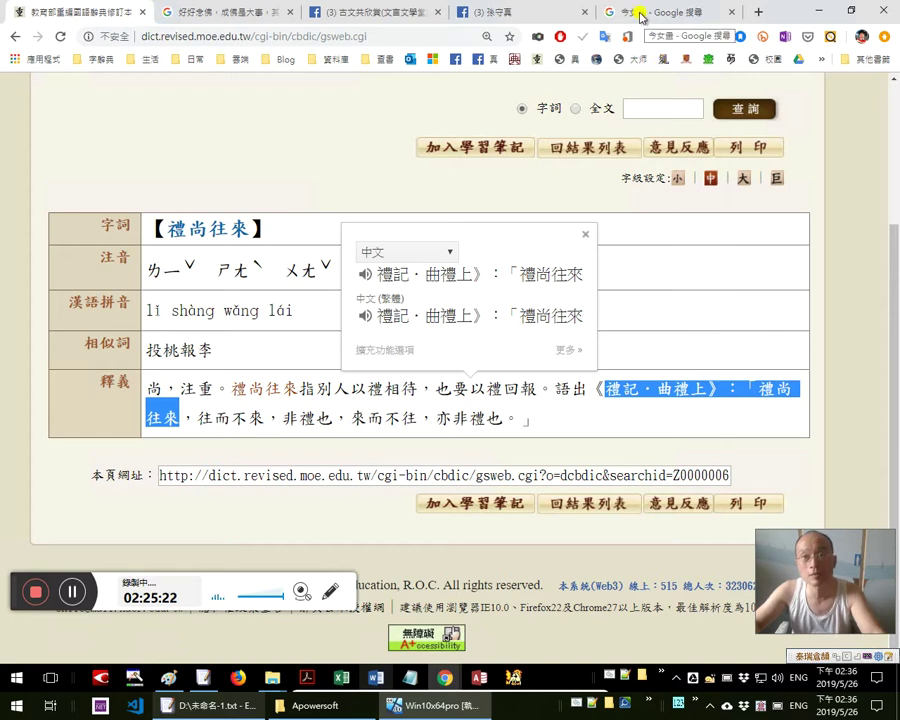
{"action": "left_click", "coordinate": [634, 14]}
{"action": "left_click", "coordinate": [357, 8]}
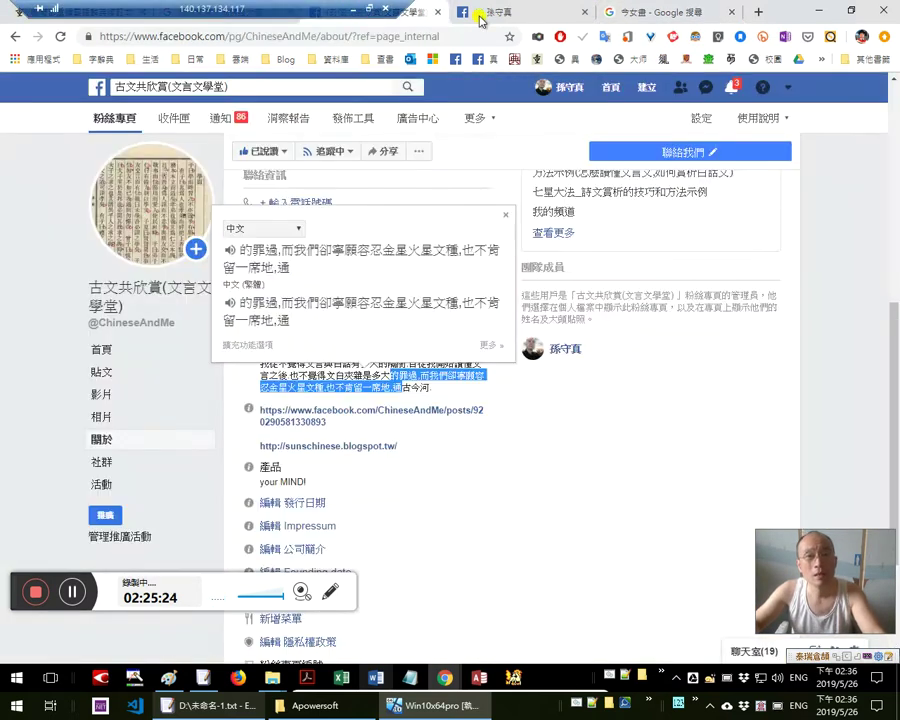
{"action": "left_click", "coordinate": [480, 14]}
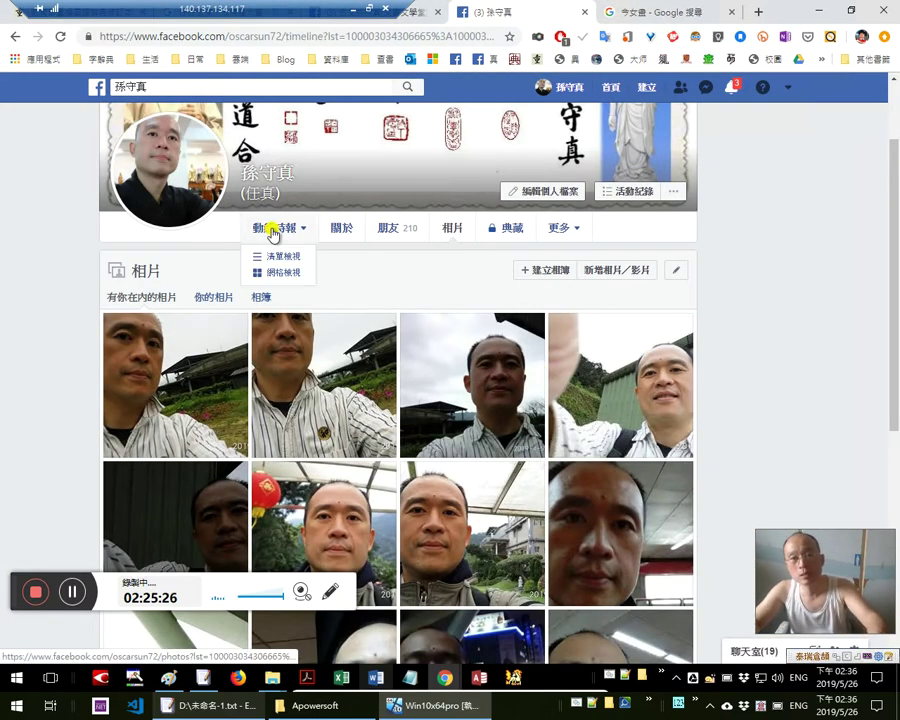
{"action": "left_click", "coordinate": [270, 233]}
Scroll the timeline to the shared 2019/5/26 post on 弄巧 and read through it
{"action": "scroll", "coordinate": [484, 426], "scroll_direction": "down", "scroll_amount": 1}
{"action": "scroll", "coordinate": [512, 410], "scroll_direction": "down", "scroll_amount": 8}
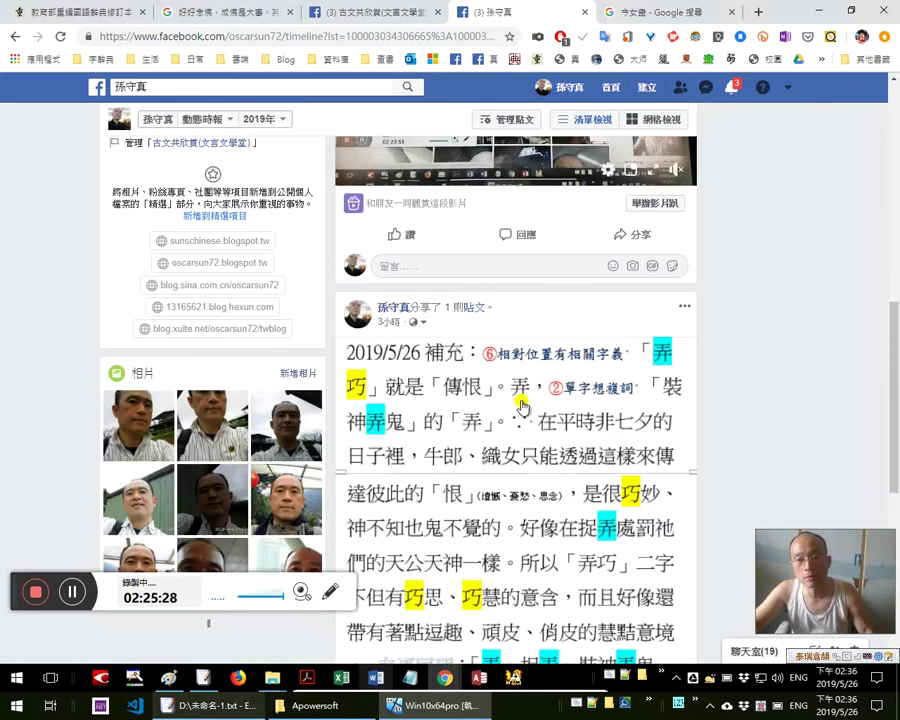
{"action": "scroll", "coordinate": [510, 401], "scroll_direction": "up", "scroll_amount": 3}
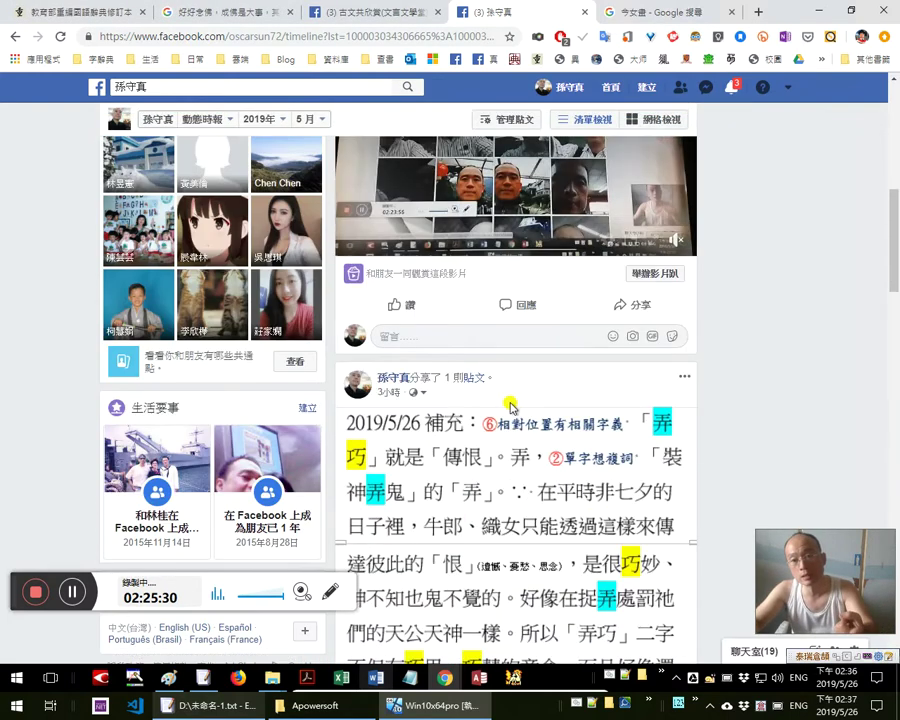
{"action": "scroll", "coordinate": [509, 400], "scroll_direction": "down", "scroll_amount": 2}
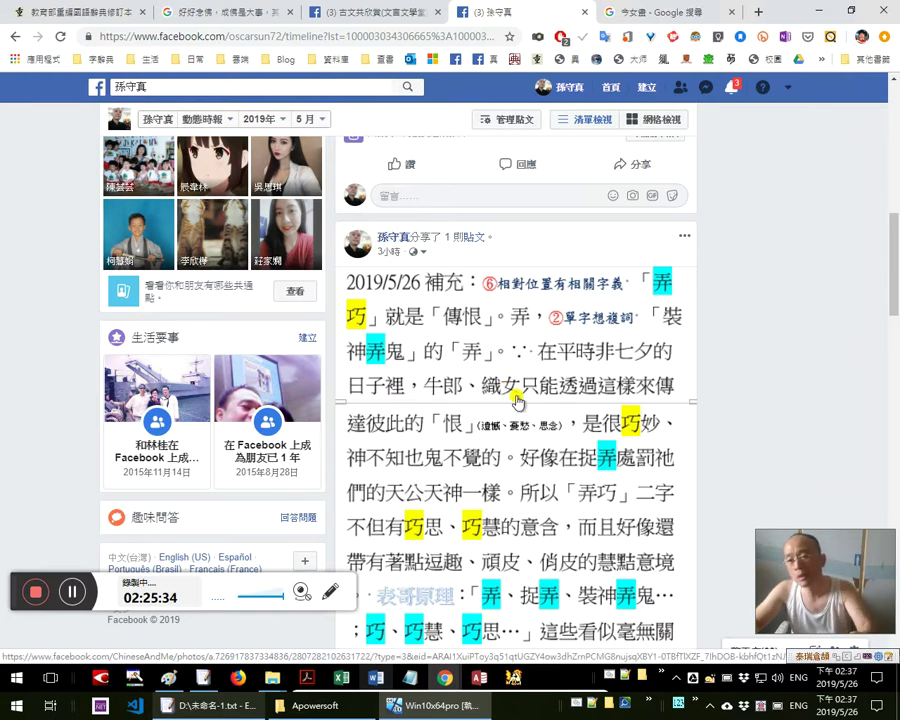
{"action": "scroll", "coordinate": [517, 404], "scroll_direction": "down", "scroll_amount": 2}
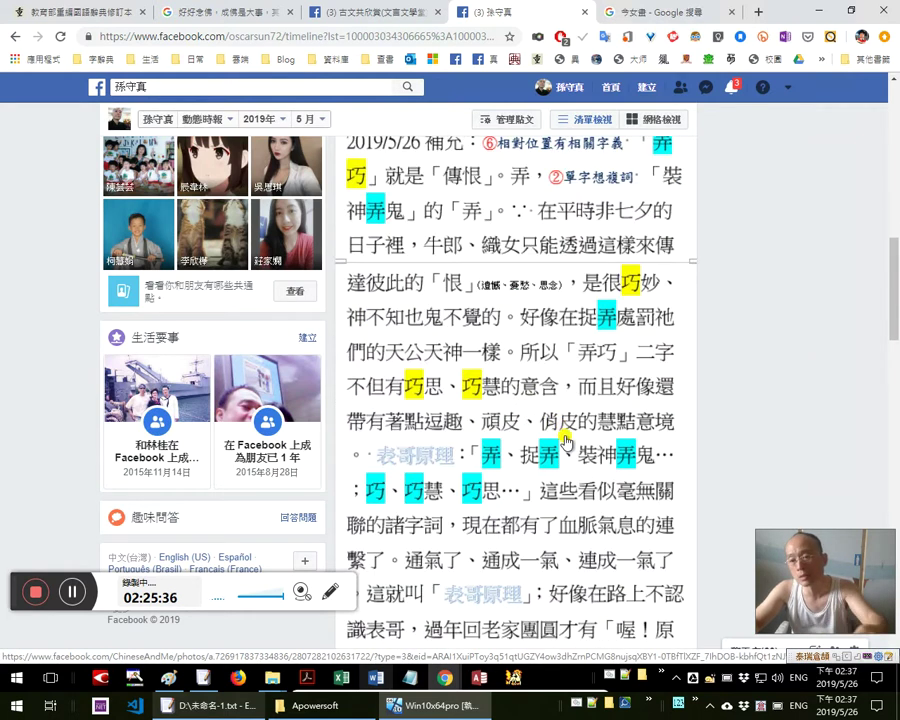
{"action": "scroll", "coordinate": [562, 440], "scroll_direction": "up", "scroll_amount": 1}
{"action": "scroll", "coordinate": [562, 445], "scroll_direction": "up", "scroll_amount": 1}
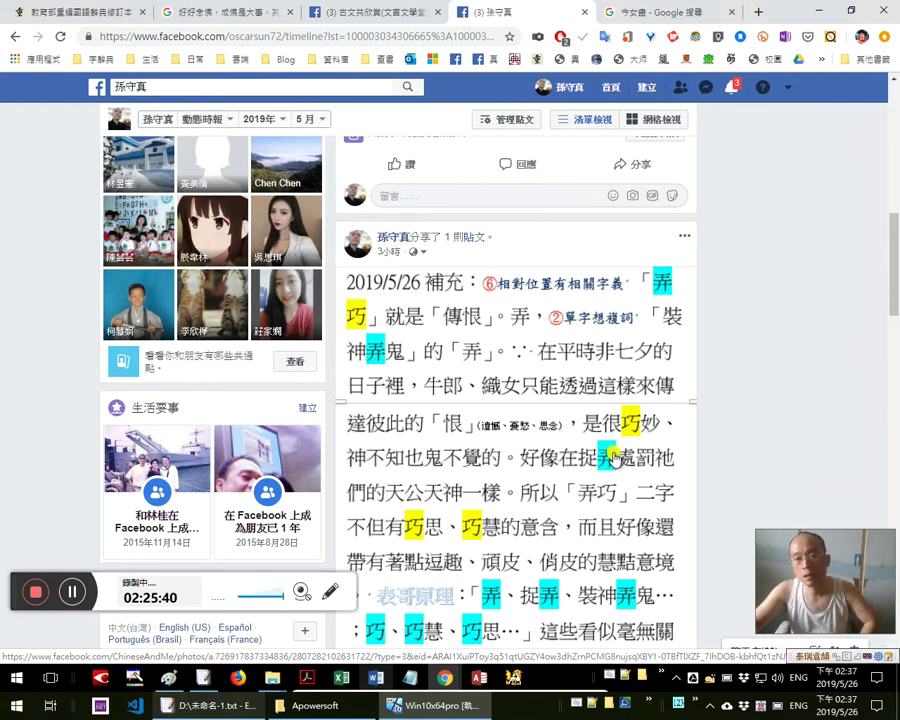
{"action": "scroll", "coordinate": [612, 456], "scroll_direction": "down", "scroll_amount": 3}
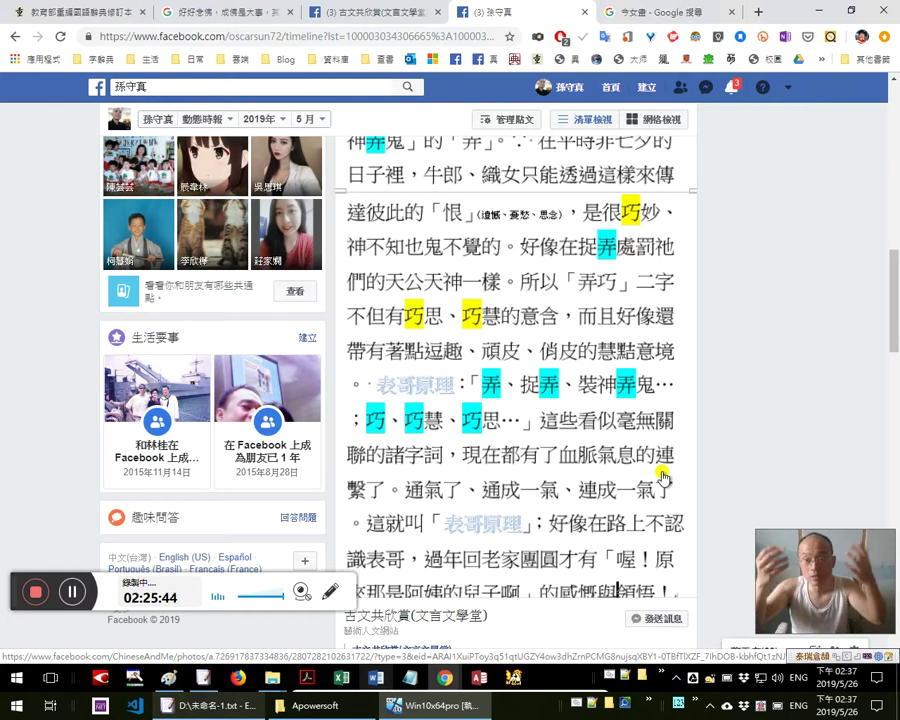
{"action": "scroll", "coordinate": [662, 474], "scroll_direction": "up", "scroll_amount": 3}
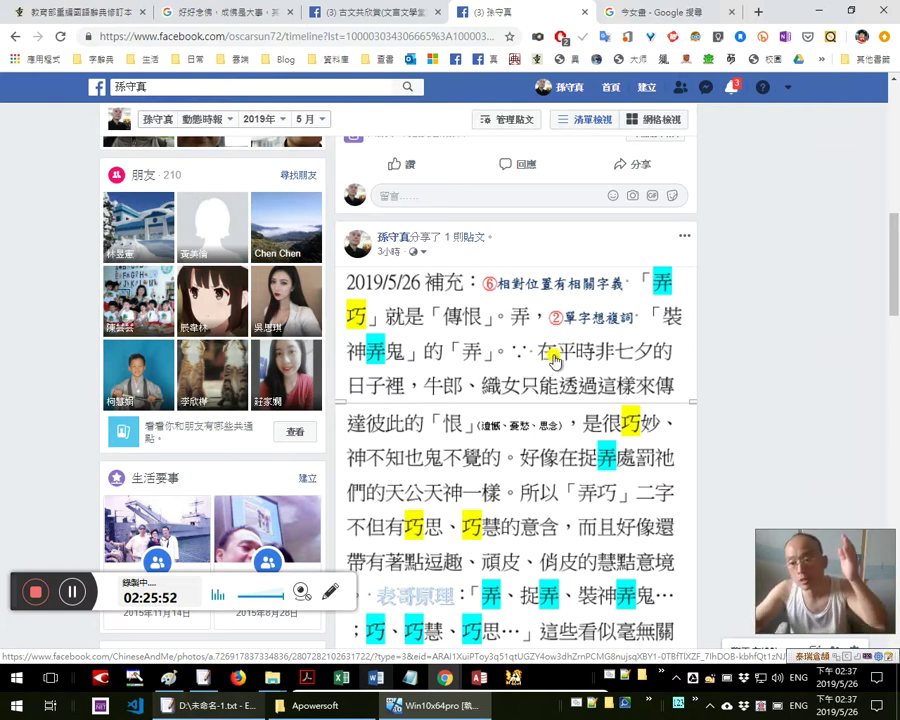
{"action": "scroll", "coordinate": [516, 360], "scroll_direction": "down", "scroll_amount": 3}
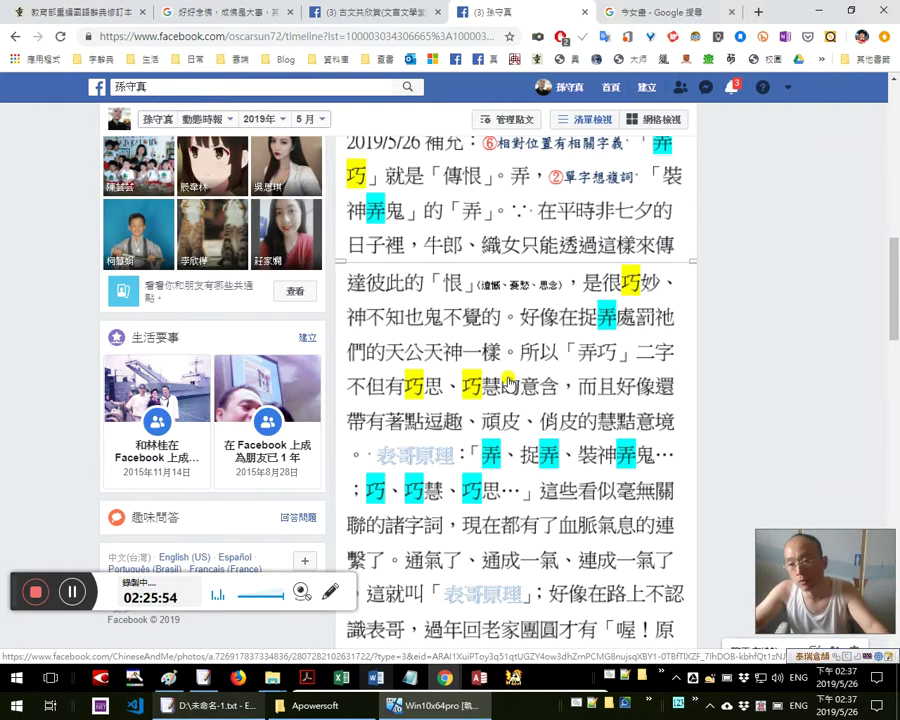
{"action": "scroll", "coordinate": [510, 388], "scroll_direction": "down", "scroll_amount": 1}
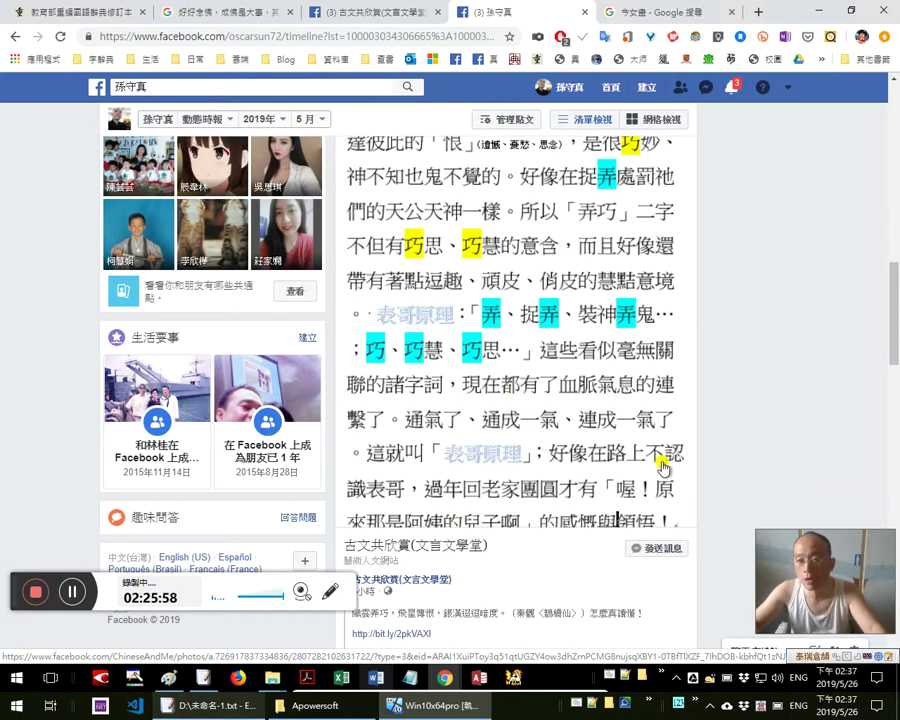
{"action": "scroll", "coordinate": [709, 480], "scroll_direction": "down", "scroll_amount": 4}
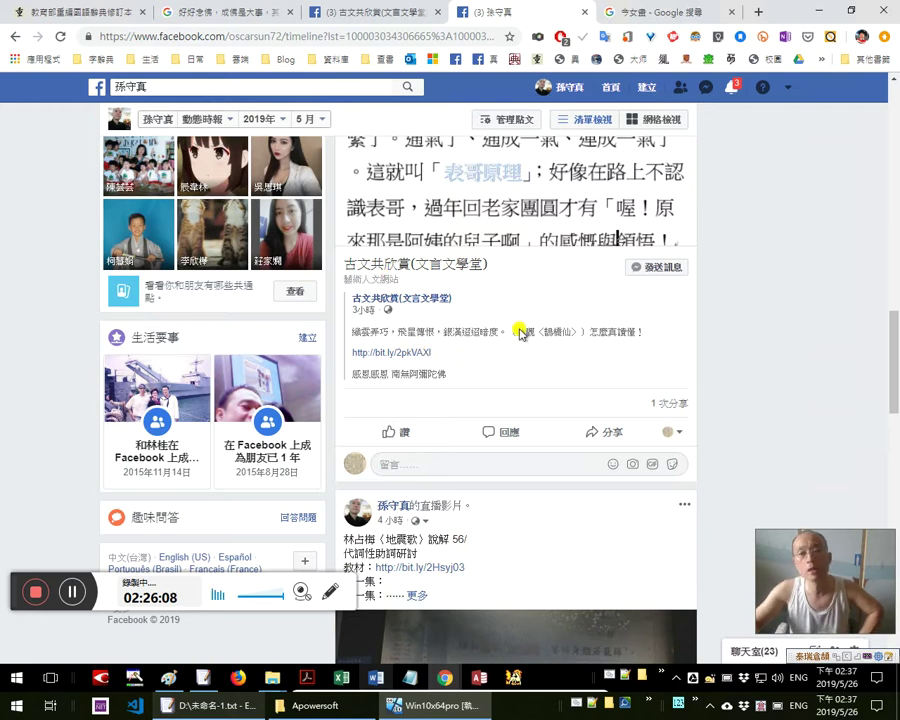
Follow the post's link to the 鵲橋仙 document and view the scanned page _000803.tif
{"action": "left_click", "coordinate": [419, 354]}
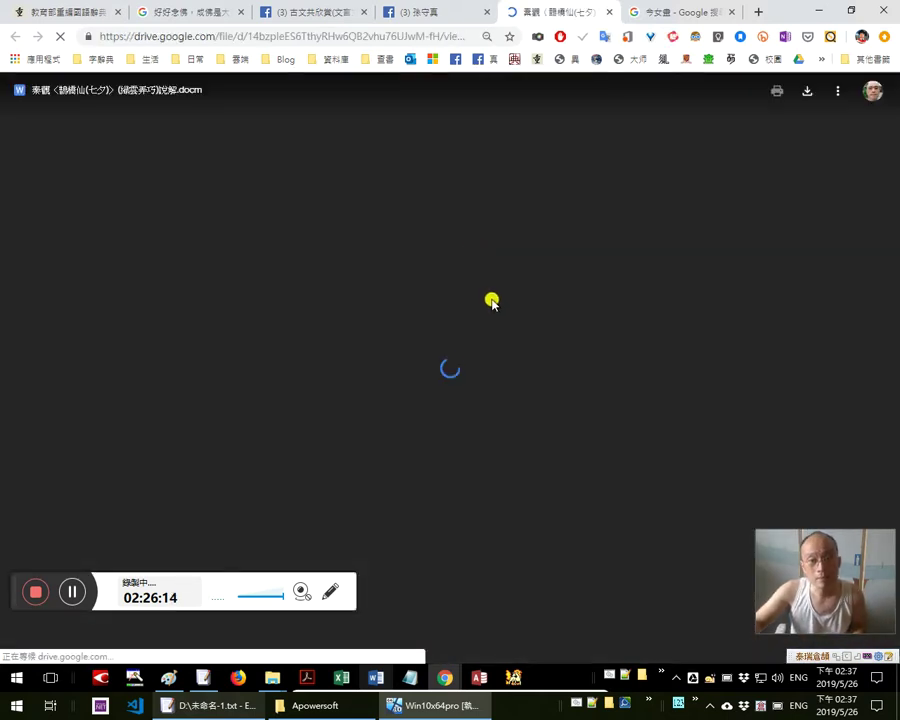
{"action": "scroll", "coordinate": [497, 305], "scroll_direction": "down", "scroll_amount": 10}
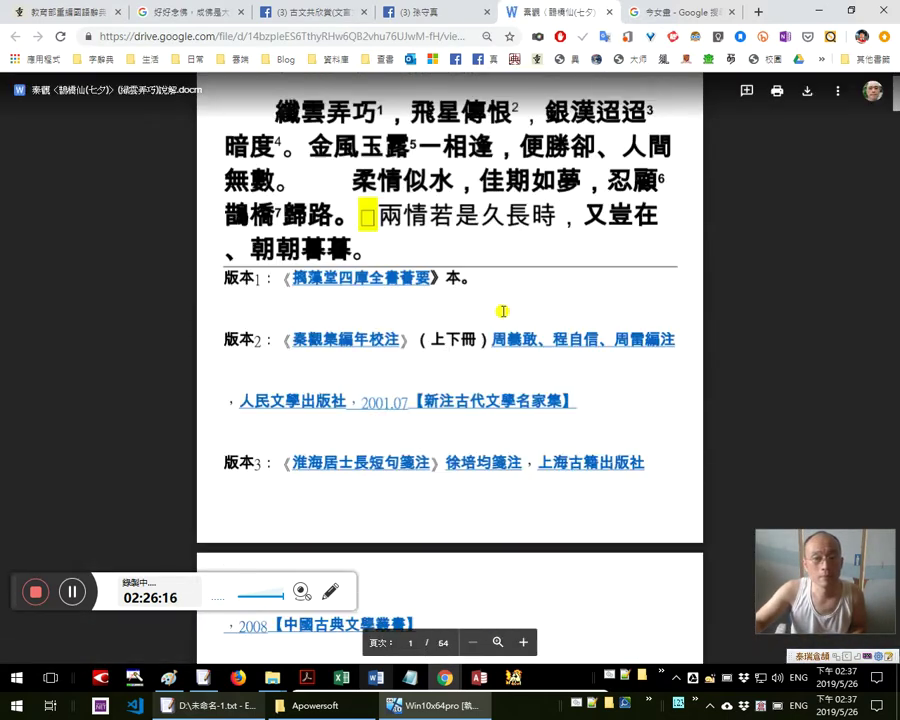
{"action": "scroll", "coordinate": [504, 306], "scroll_direction": "down", "scroll_amount": 3}
{"action": "scroll", "coordinate": [504, 306], "scroll_direction": "up", "scroll_amount": 10}
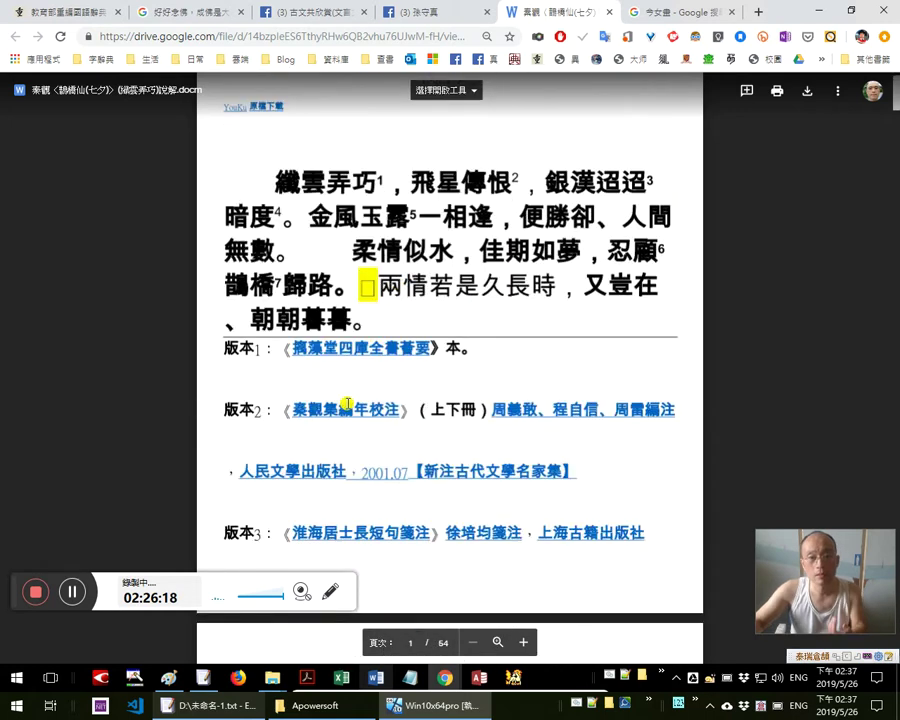
{"action": "left_click", "coordinate": [542, 416]}
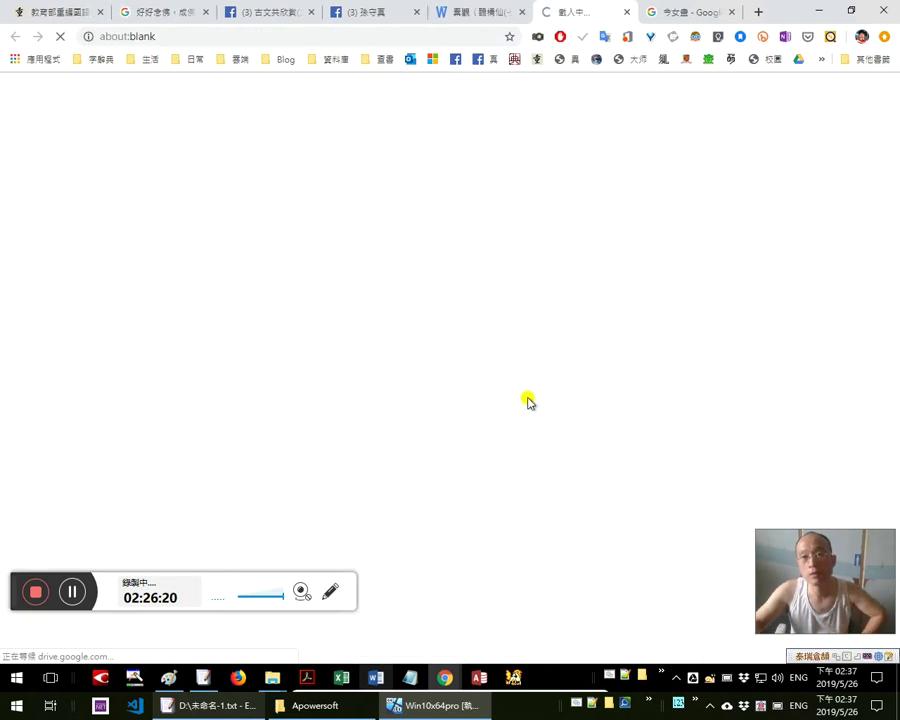
{"action": "left_click", "coordinate": [475, 10]}
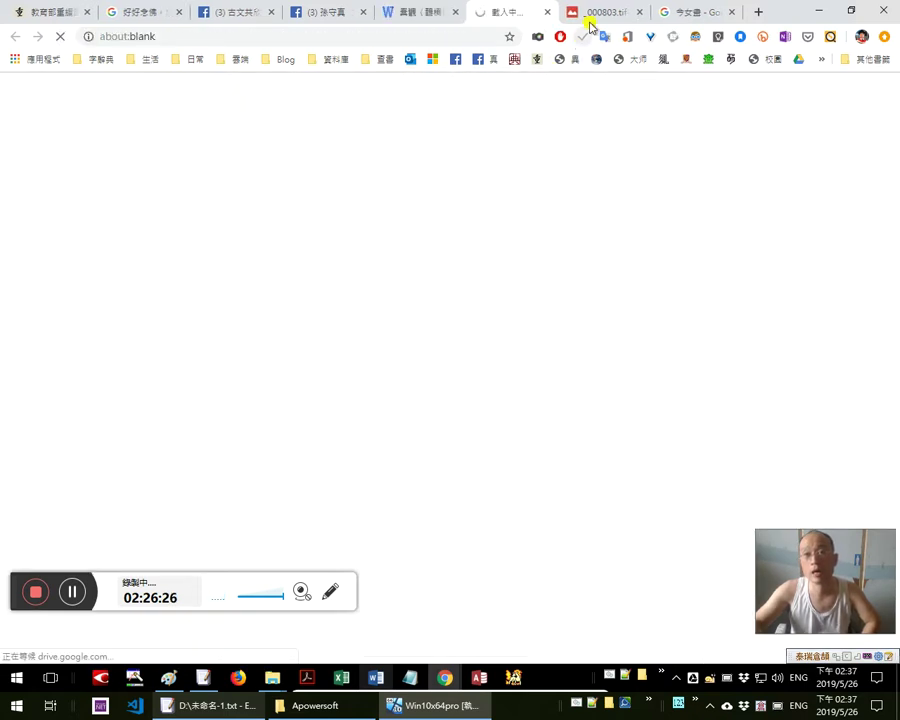
{"action": "left_click", "coordinate": [588, 14]}
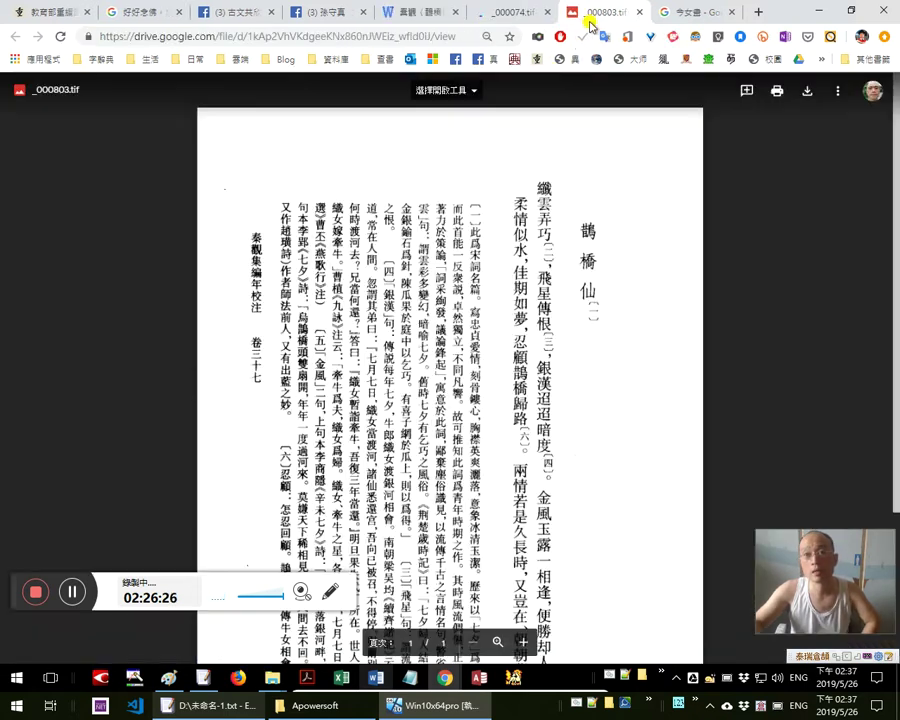
Scroll the _000803.tif scan, then return to the 秦觀〈鵲橋仙〉 document with its editions list
{"action": "scroll", "coordinate": [484, 365], "scroll_direction": "down", "scroll_amount": 1}
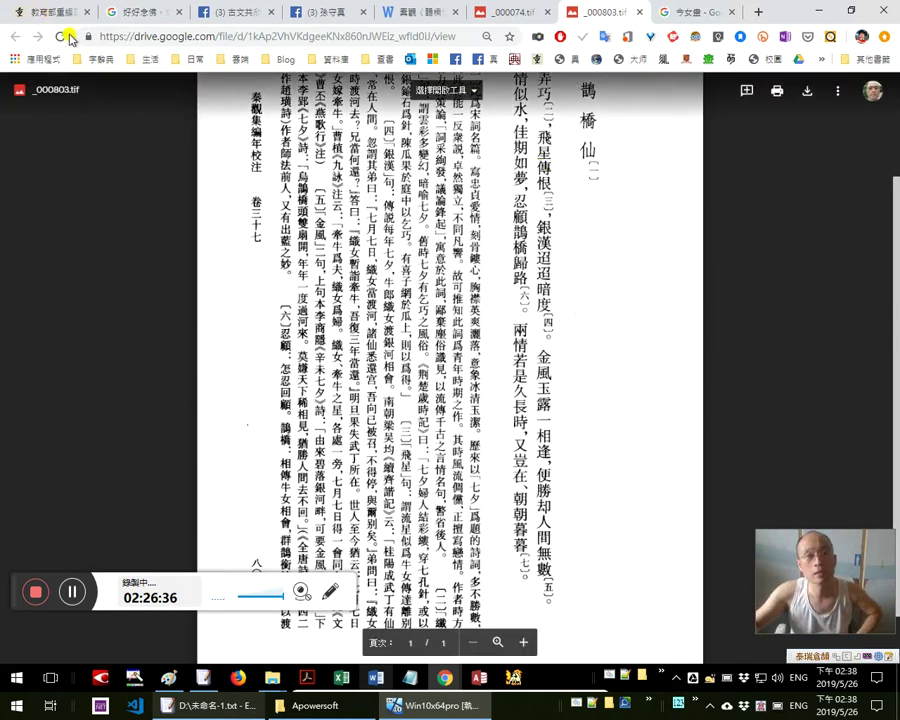
{"action": "key", "text": "alt+Tab"}
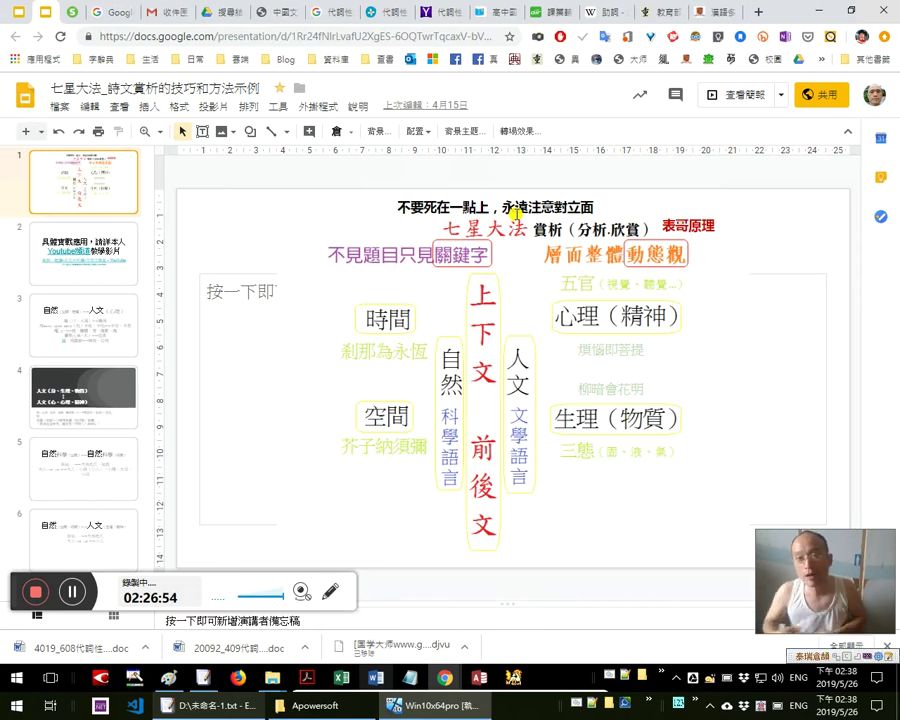
{"action": "key", "text": "alt+Tab"}
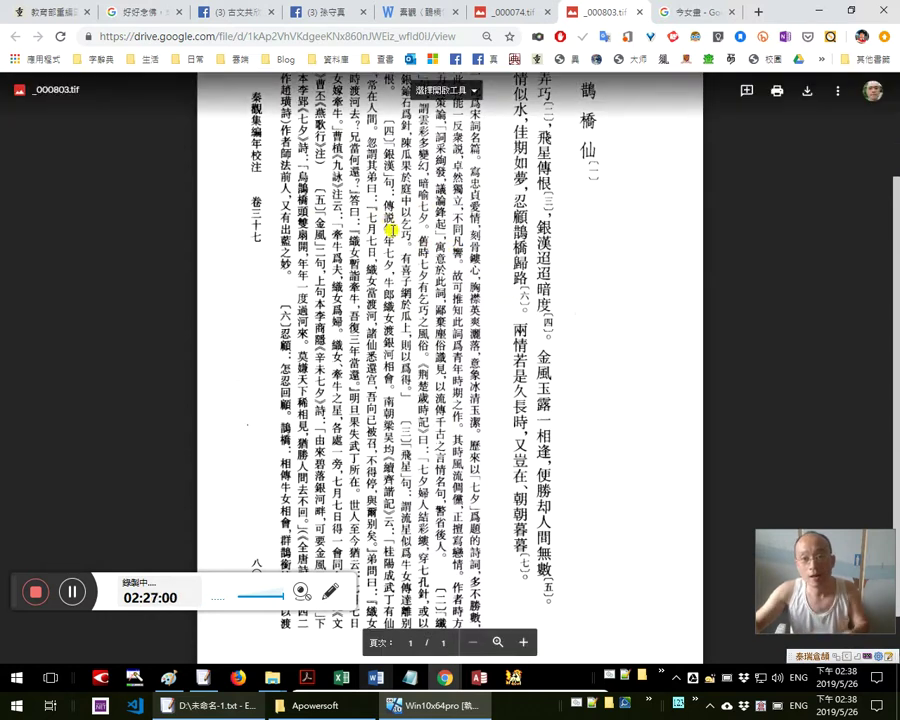
{"action": "key", "text": "ctrl+alt+z"}
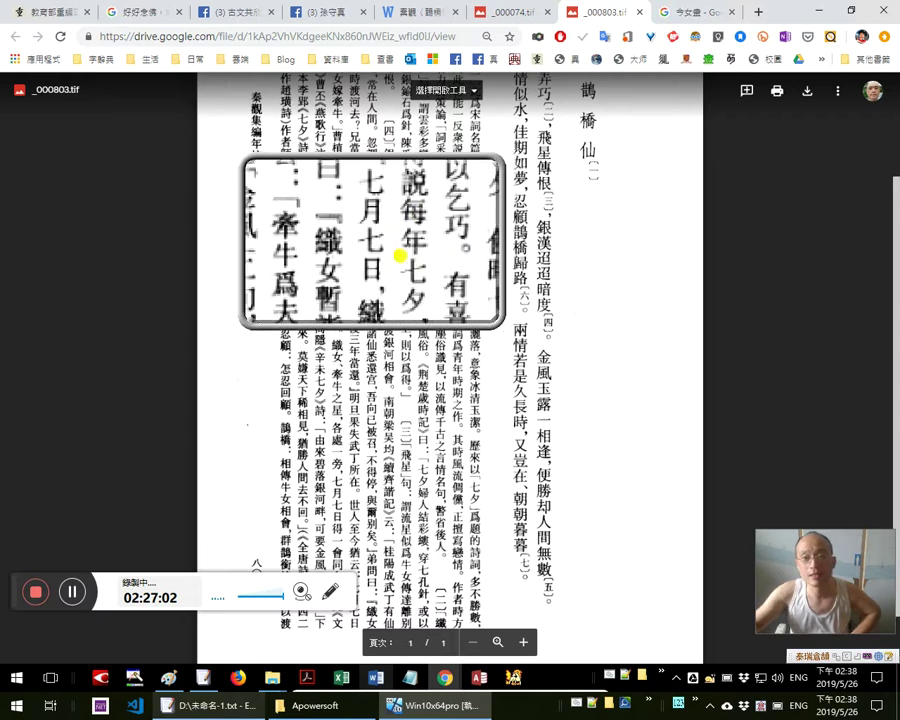
{"action": "key", "text": "ctrl+alt+z"}
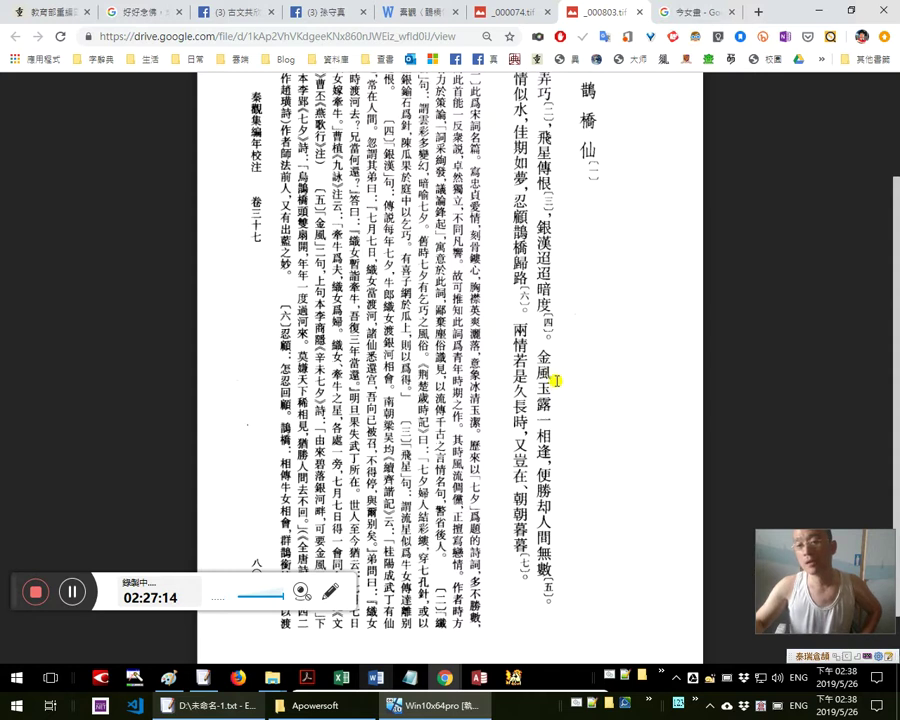
{"action": "scroll", "coordinate": [555, 383], "scroll_direction": "up", "scroll_amount": 1}
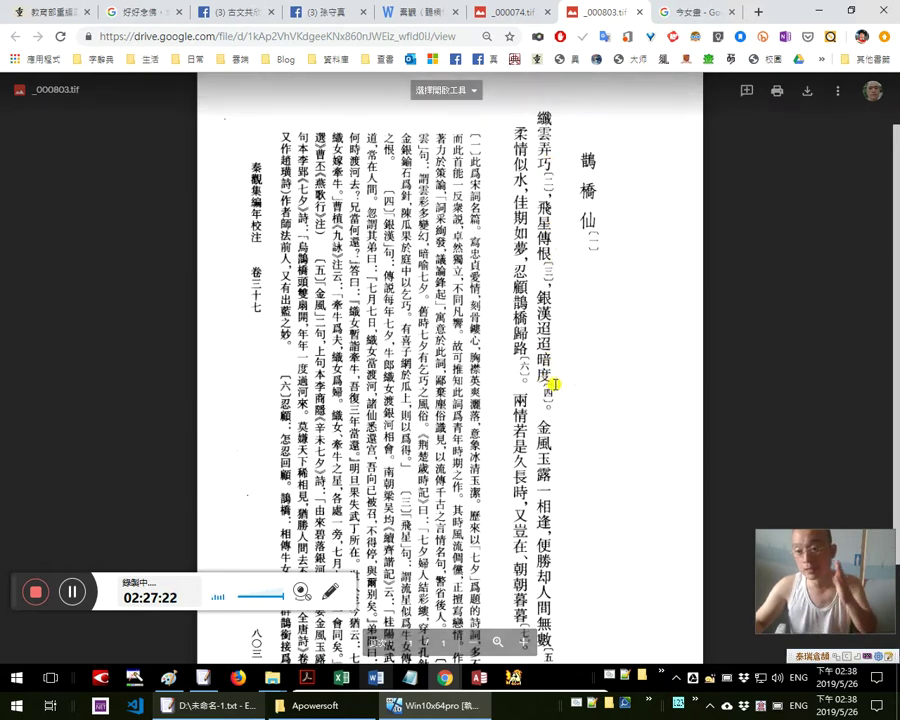
{"action": "left_click", "coordinate": [440, 18]}
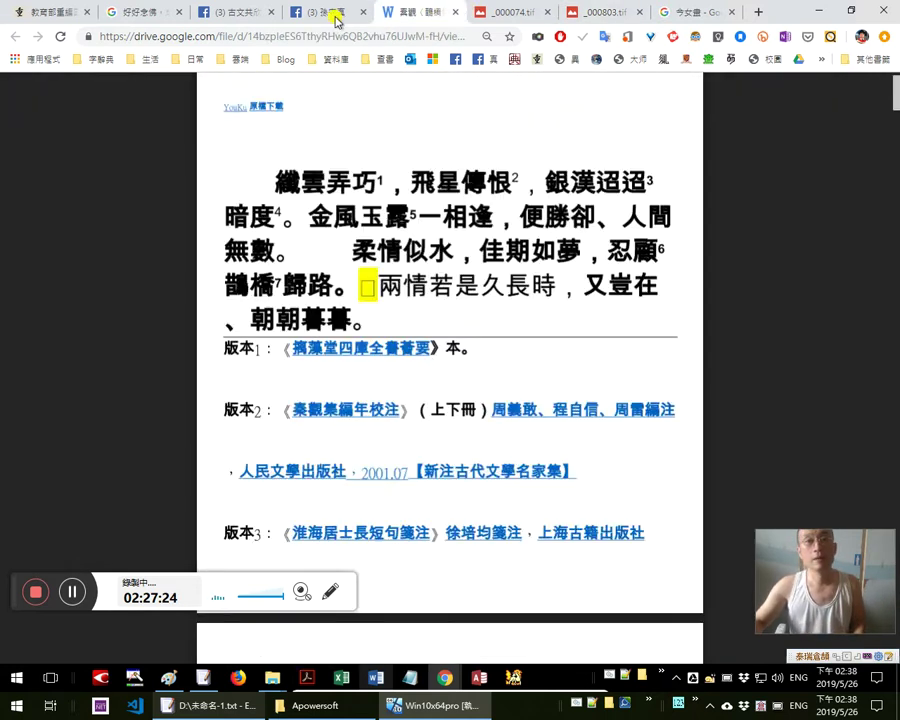
{"action": "left_click", "coordinate": [334, 16]}
{"action": "scroll", "coordinate": [540, 300], "scroll_direction": "up", "scroll_amount": 5}
{"action": "scroll", "coordinate": [547, 291], "scroll_direction": "up", "scroll_amount": 1}
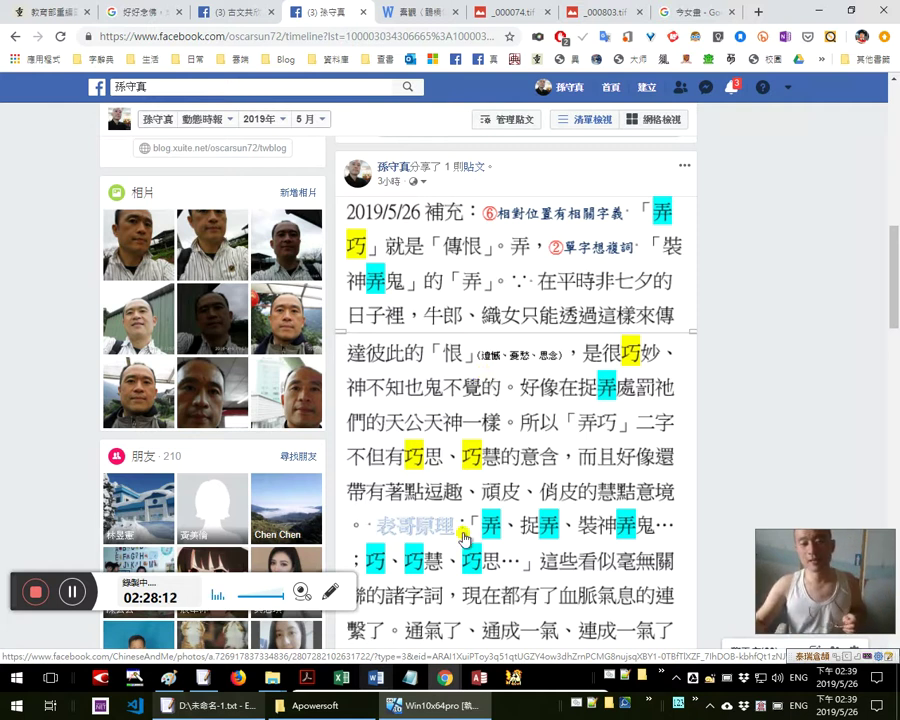
{"action": "scroll", "coordinate": [490, 500], "scroll_direction": "down", "scroll_amount": 1}
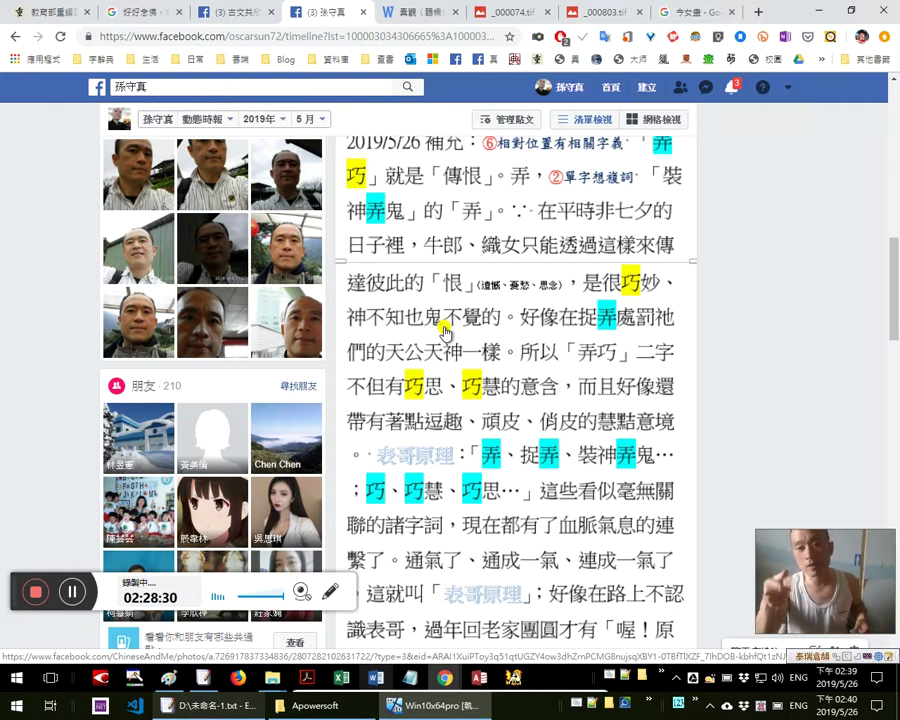
{"action": "scroll", "coordinate": [485, 334], "scroll_direction": "up", "scroll_amount": 2}
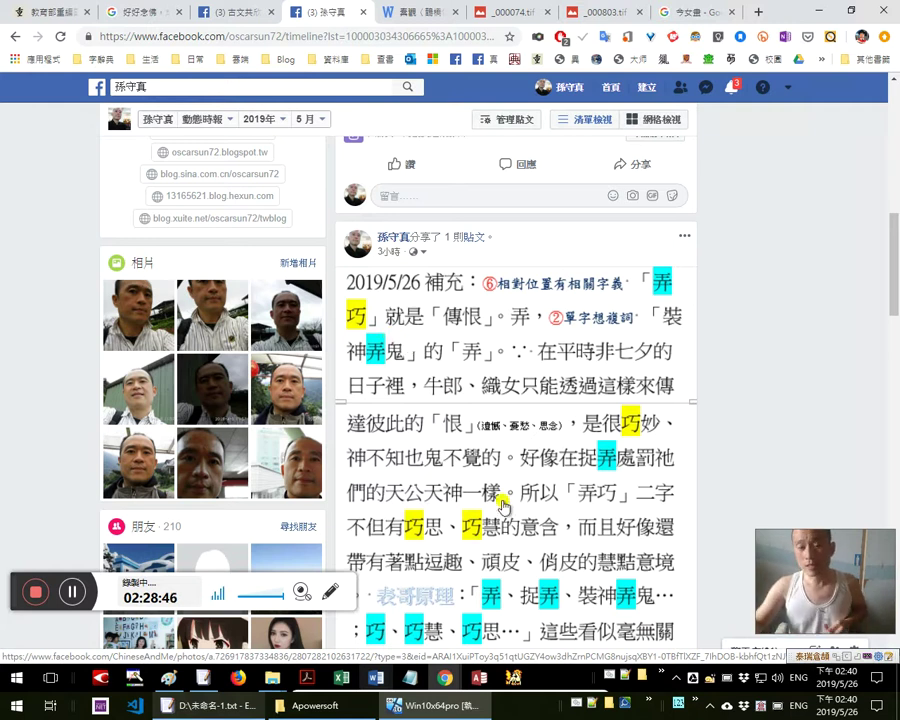
{"action": "scroll", "coordinate": [335, 372], "scroll_direction": "down", "scroll_amount": 1}
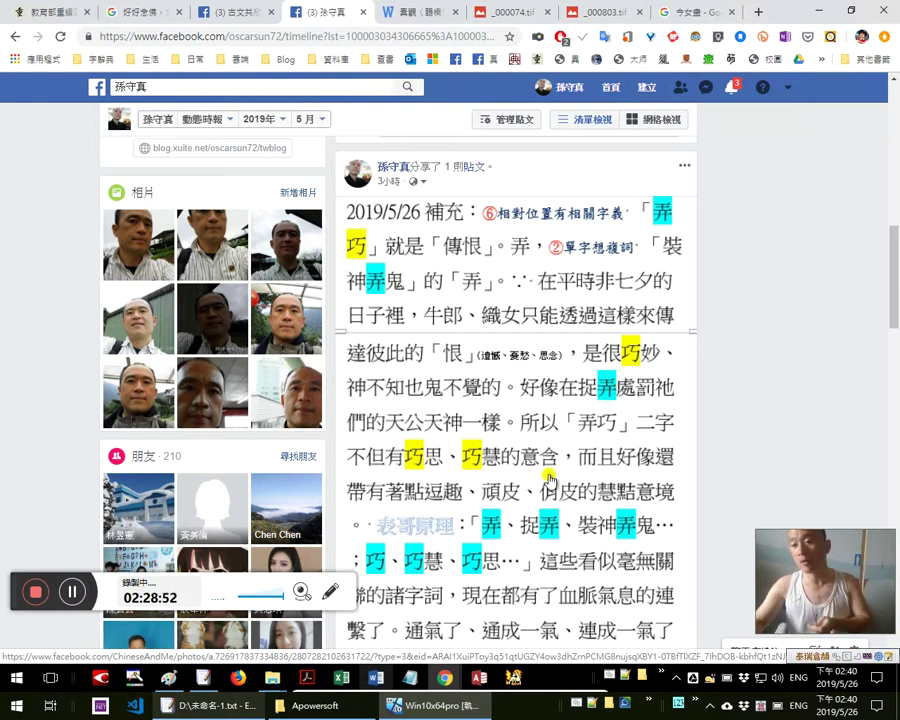
{"action": "scroll", "coordinate": [480, 468], "scroll_direction": "down", "scroll_amount": 3}
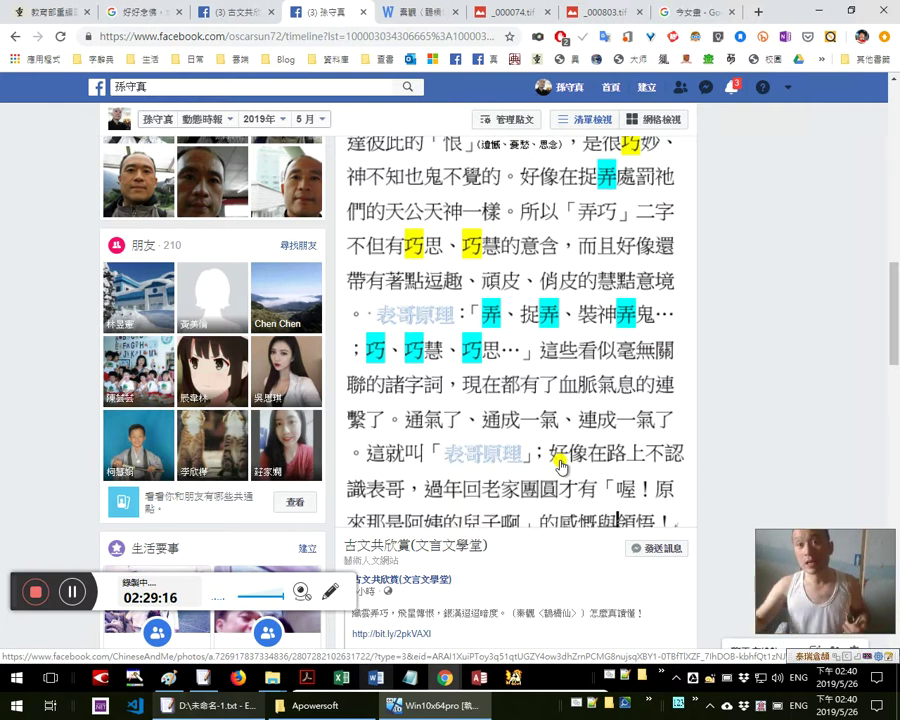
{"action": "left_click", "coordinate": [418, 14]}
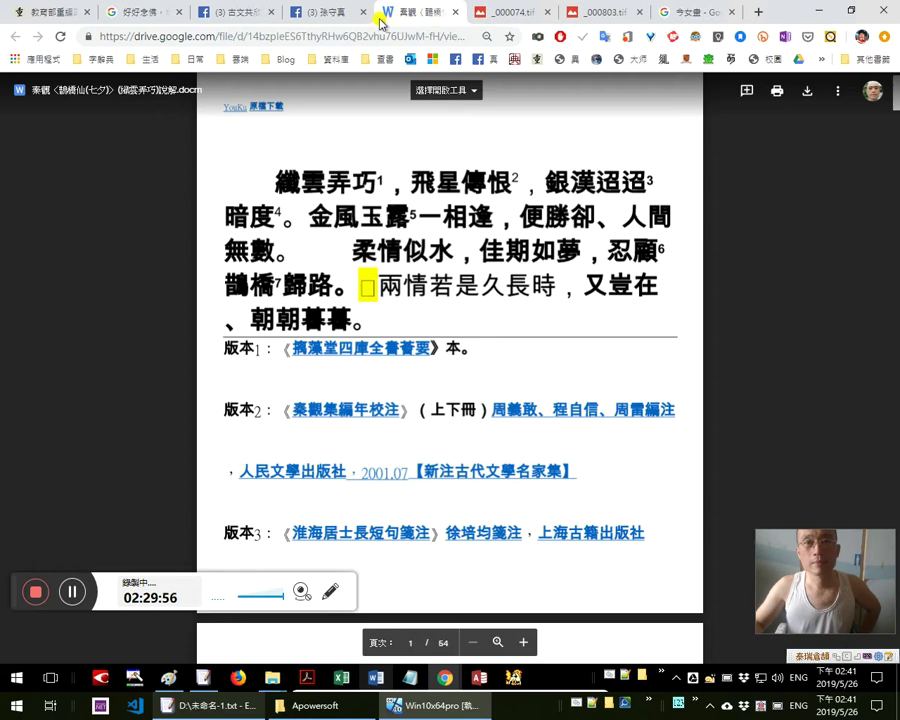
Scroll the Facebook profile timeline down and back up to the 林占梅〈地震歌〉說解 57 live post
{"action": "left_click", "coordinate": [335, 12]}
{"action": "scroll", "coordinate": [645, 290], "scroll_direction": "down", "scroll_amount": 20}
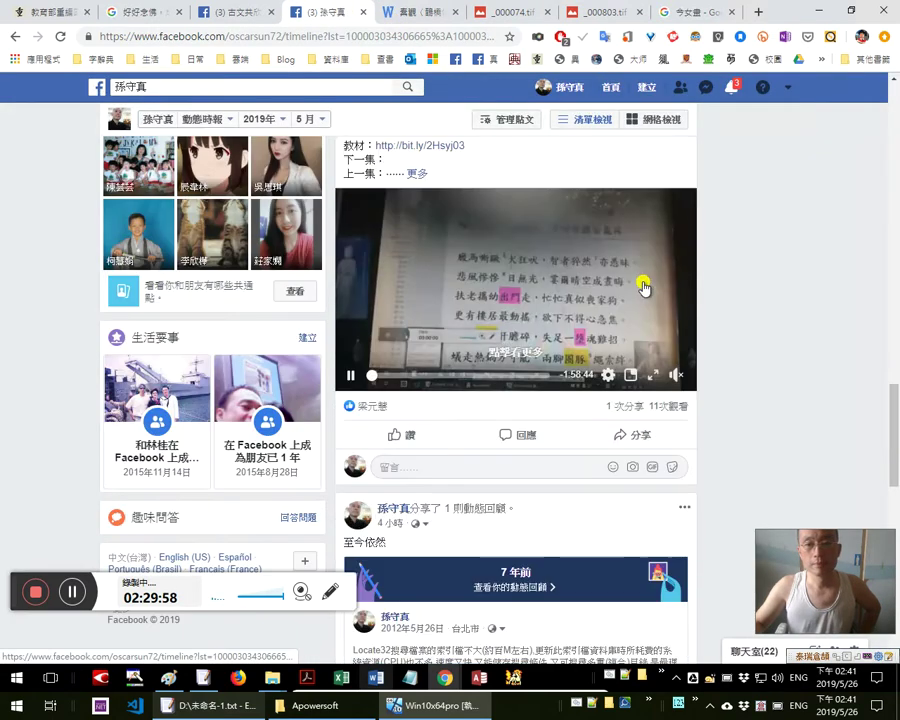
{"action": "scroll", "coordinate": [647, 290], "scroll_direction": "down", "scroll_amount": 20}
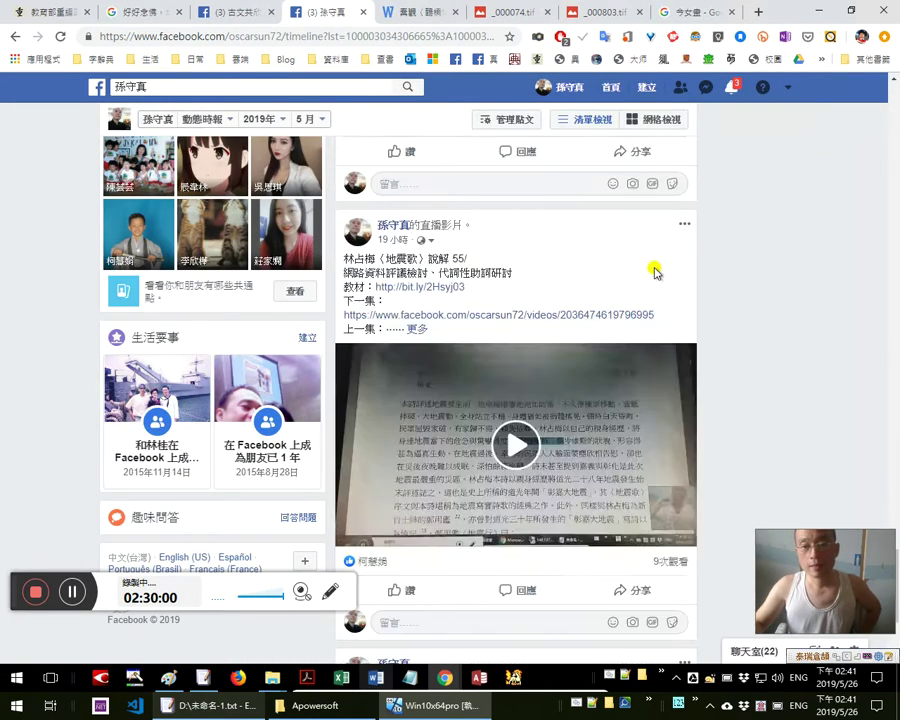
{"action": "scroll", "coordinate": [655, 275], "scroll_direction": "down", "scroll_amount": 20}
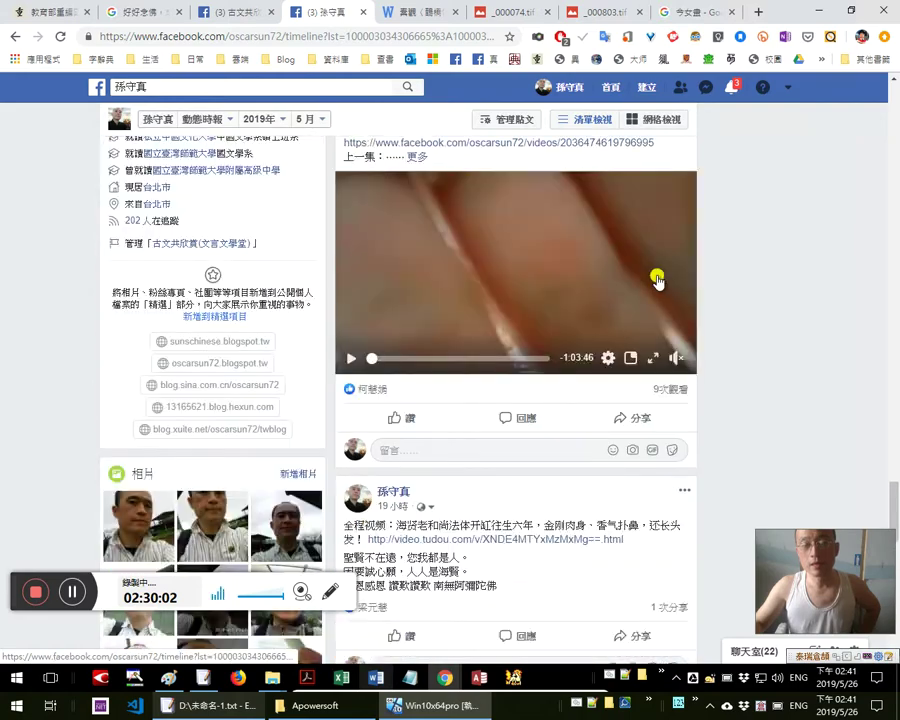
{"action": "scroll", "coordinate": [592, 261], "scroll_direction": "up", "scroll_amount": 20}
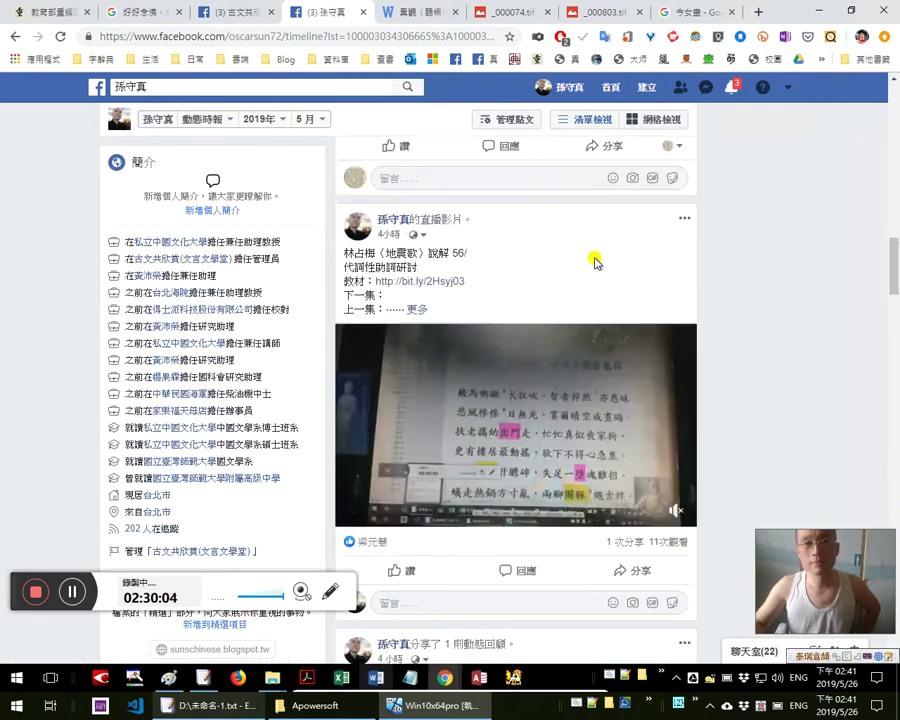
{"action": "scroll", "coordinate": [590, 260], "scroll_direction": "up", "scroll_amount": 5}
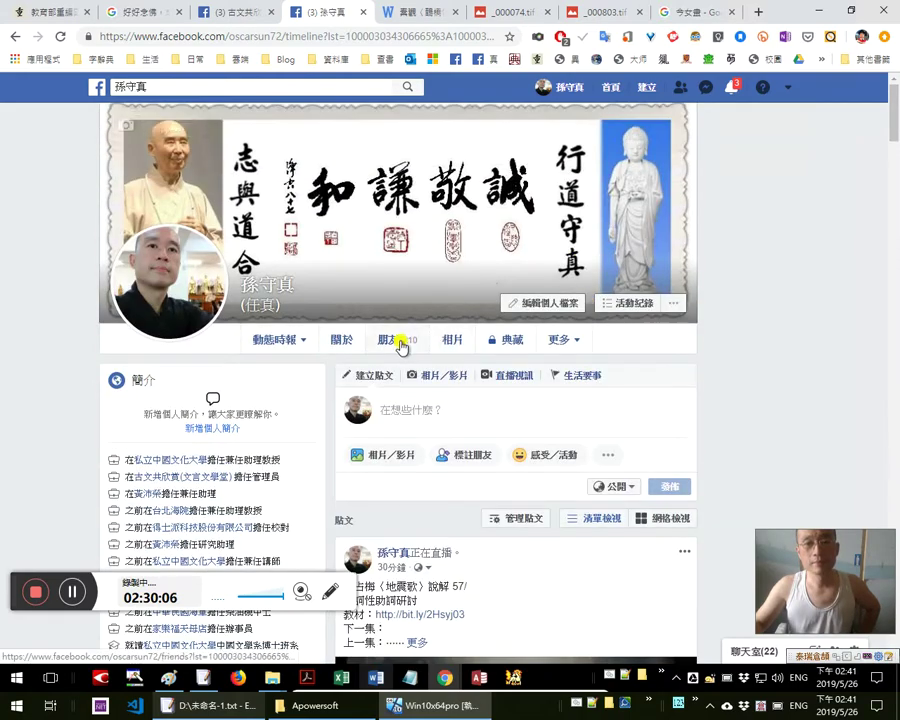
Show the profile's own photos and open the 銀漢迢迢暗度 notes photo from the grid
{"action": "left_click", "coordinate": [450, 342]}
{"action": "left_click", "coordinate": [213, 409]}
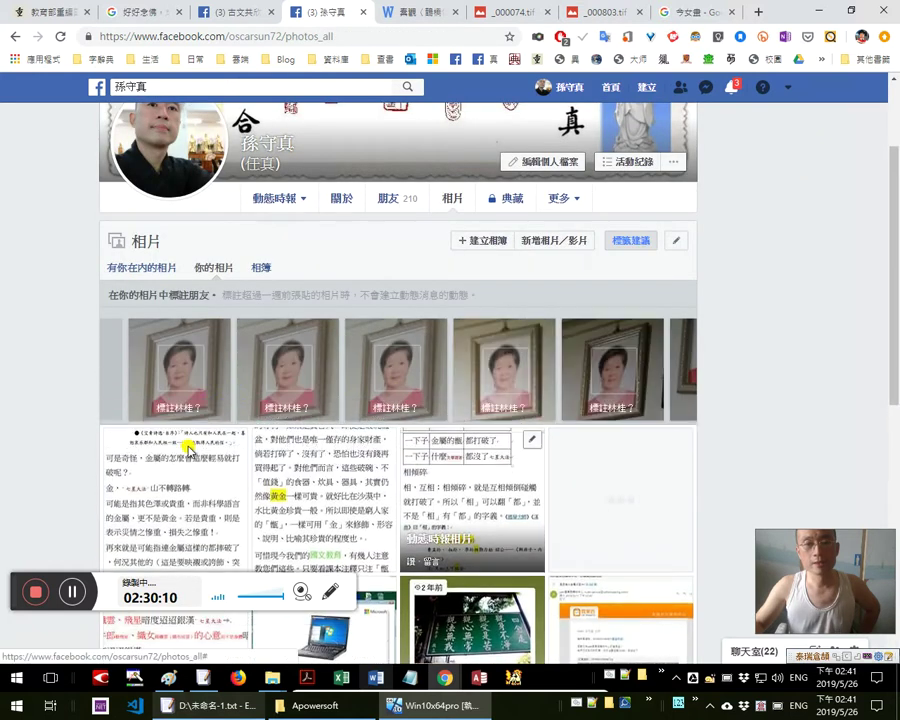
{"action": "scroll", "coordinate": [390, 440], "scroll_direction": "down", "scroll_amount": 2}
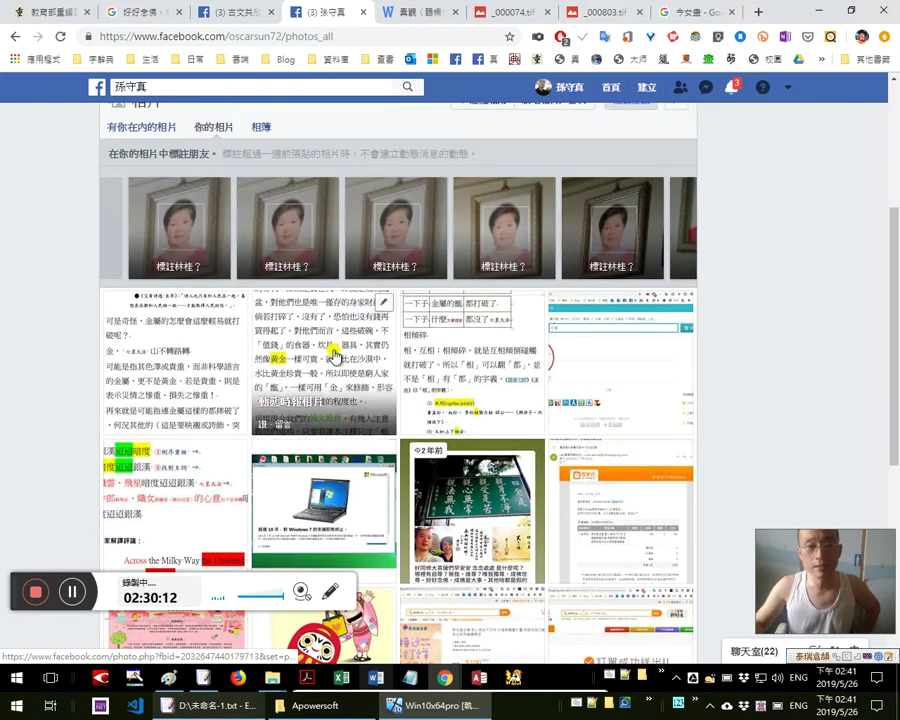
{"action": "scroll", "coordinate": [250, 330], "scroll_direction": "down", "scroll_amount": 2}
{"action": "left_click", "coordinate": [173, 366]}
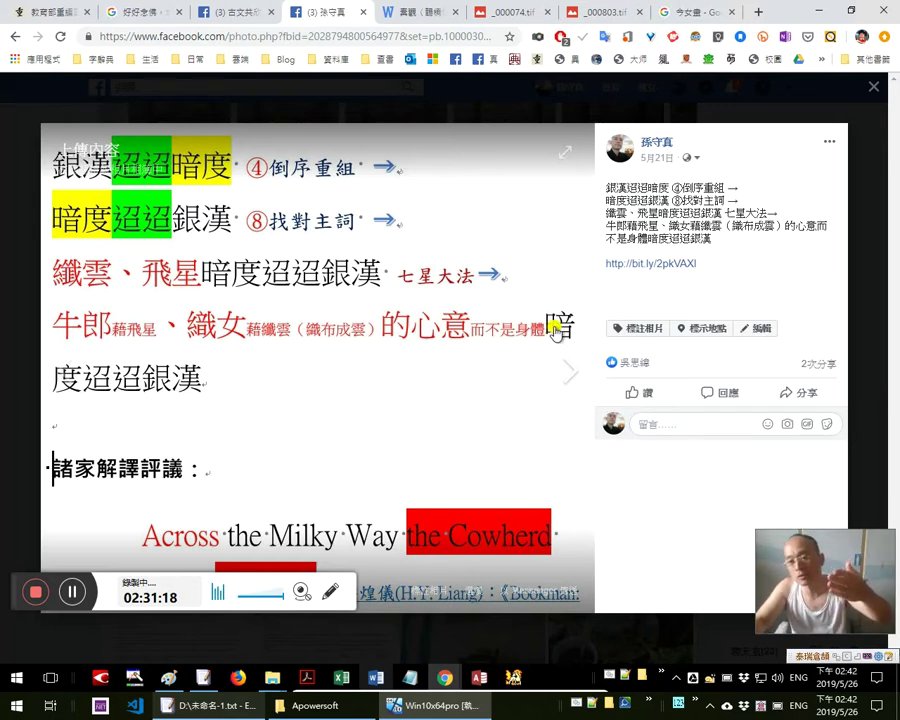
Select the photo post's text to see its translation, then close the Facebook photo tab
{"action": "left_click", "coordinate": [632, 372]}
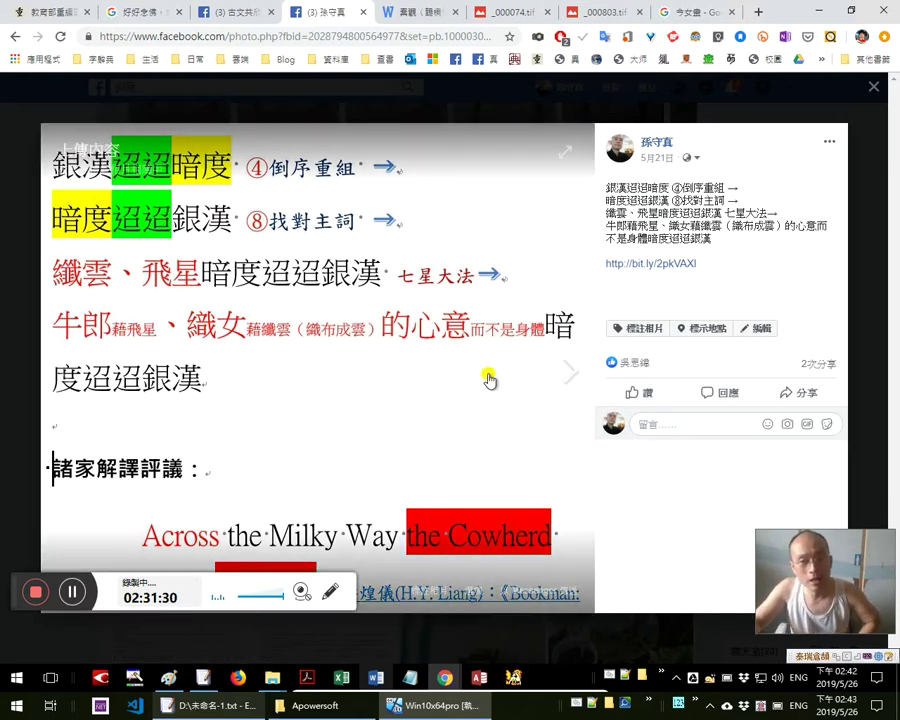
{"action": "mouse_move", "coordinate": [596, 371]}
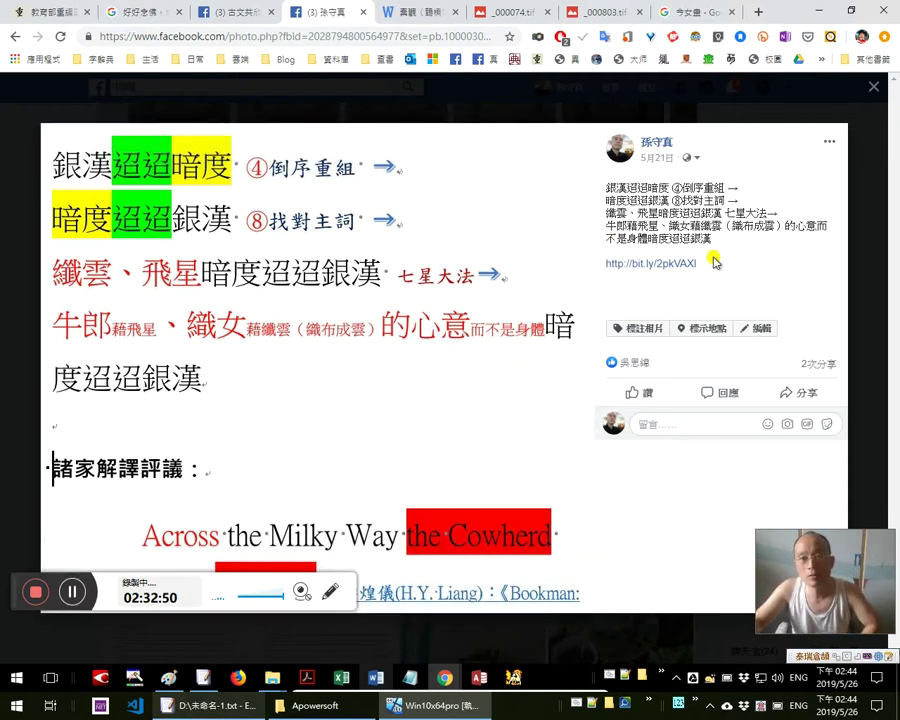
{"action": "left_click_drag", "start_coordinate": [620, 186], "coordinate": [703, 264]}
{"action": "left_click", "coordinate": [737, 232]}
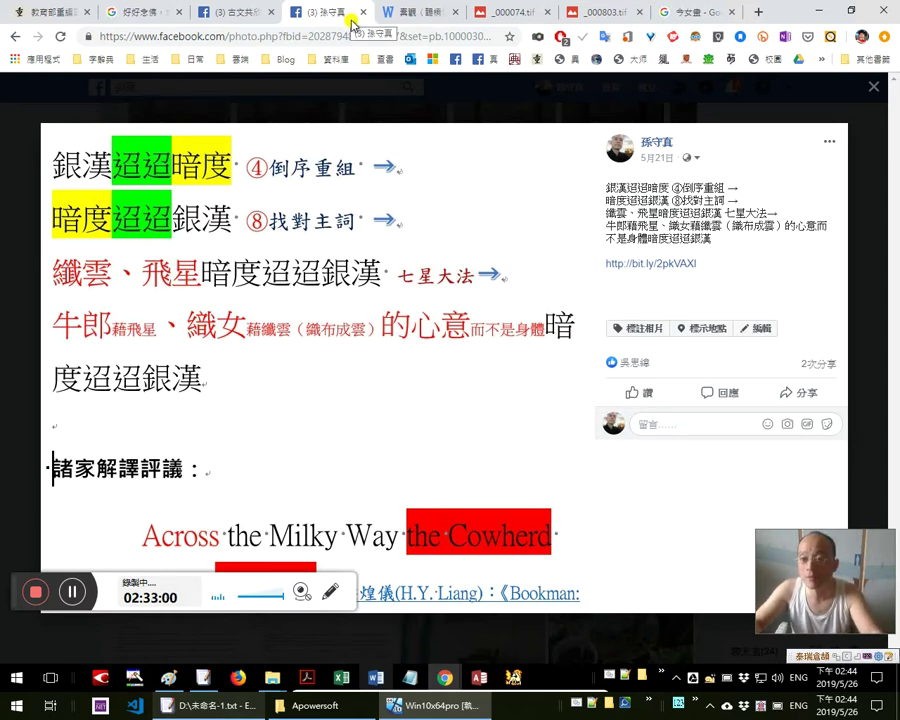
{"action": "middle_click", "coordinate": [350, 16]}
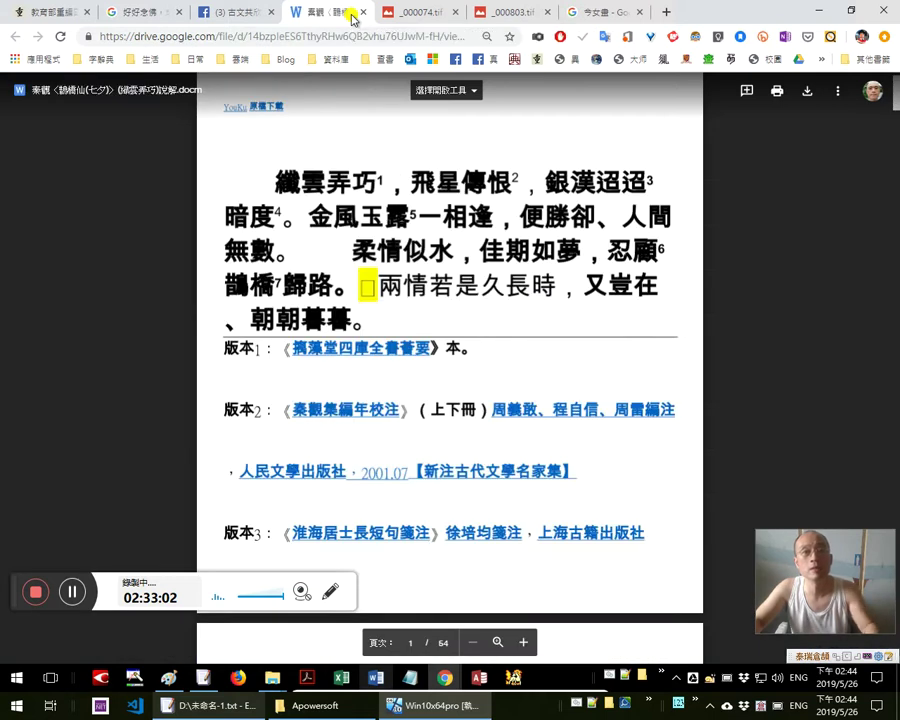
Close the 鵲橋仙 document, scanned page and Google search tabs, clearing the translation popup
{"action": "middle_click", "coordinate": [350, 16]}
{"action": "key", "text": "ctrl+w"}
{"action": "key", "text": "ctrl+w"}
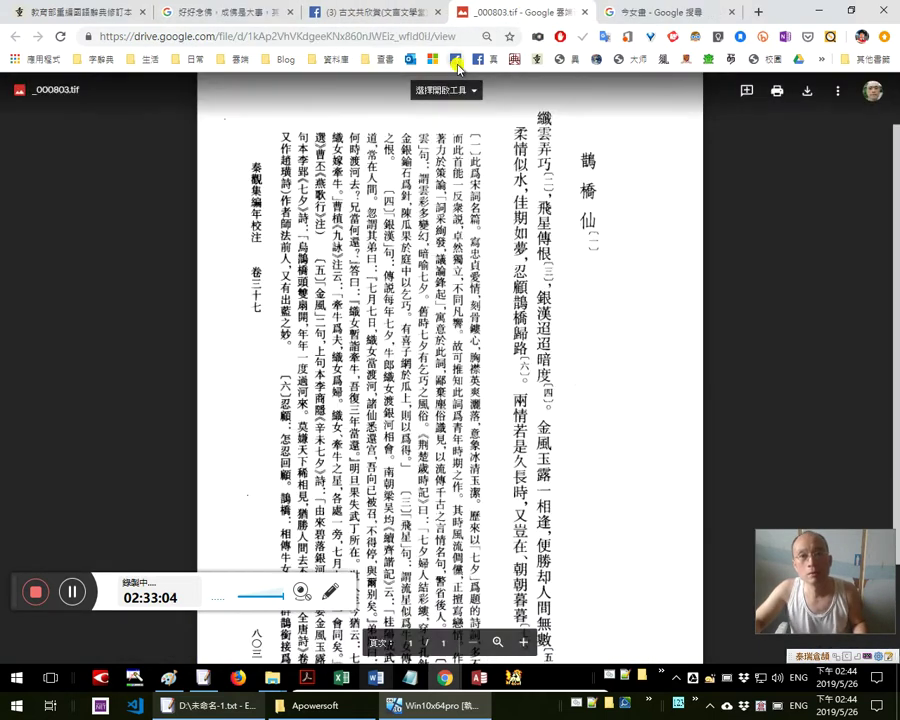
{"action": "key", "text": "ctrl+w"}
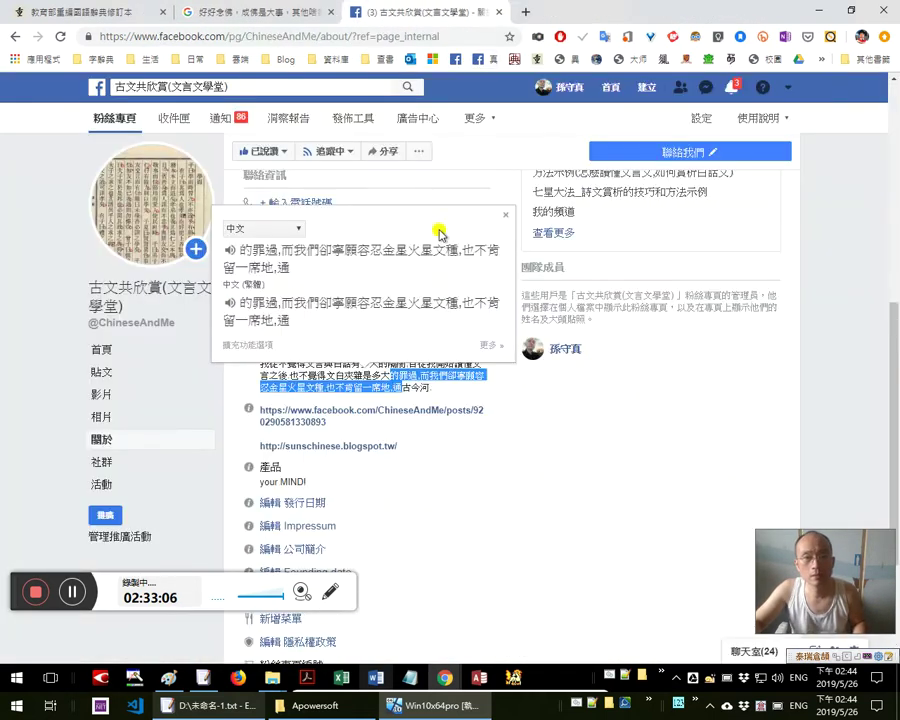
{"action": "left_click", "coordinate": [599, 402]}
Switch to the browser window holding the Slides deck and close its current tab
{"action": "key", "text": "super+Tab"}
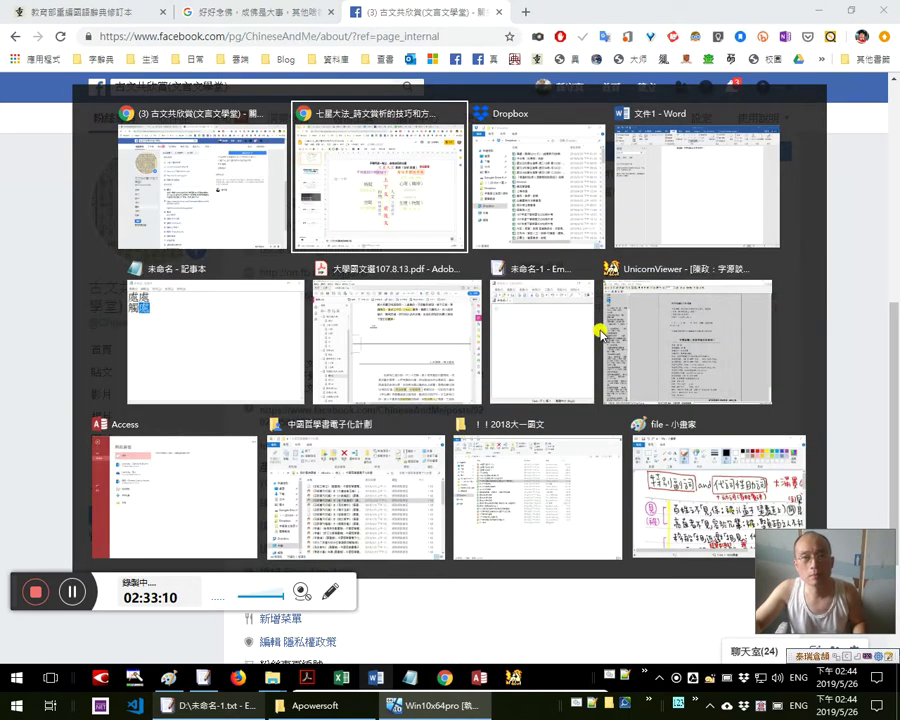
{"action": "left_click", "coordinate": [380, 175]}
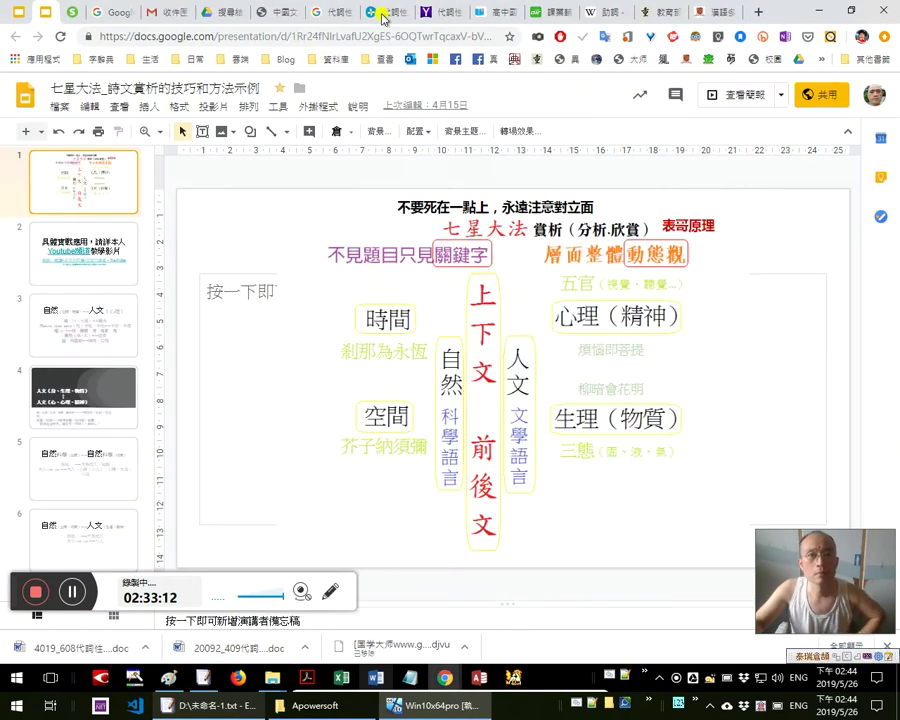
{"action": "key", "text": "ctrl+w"}
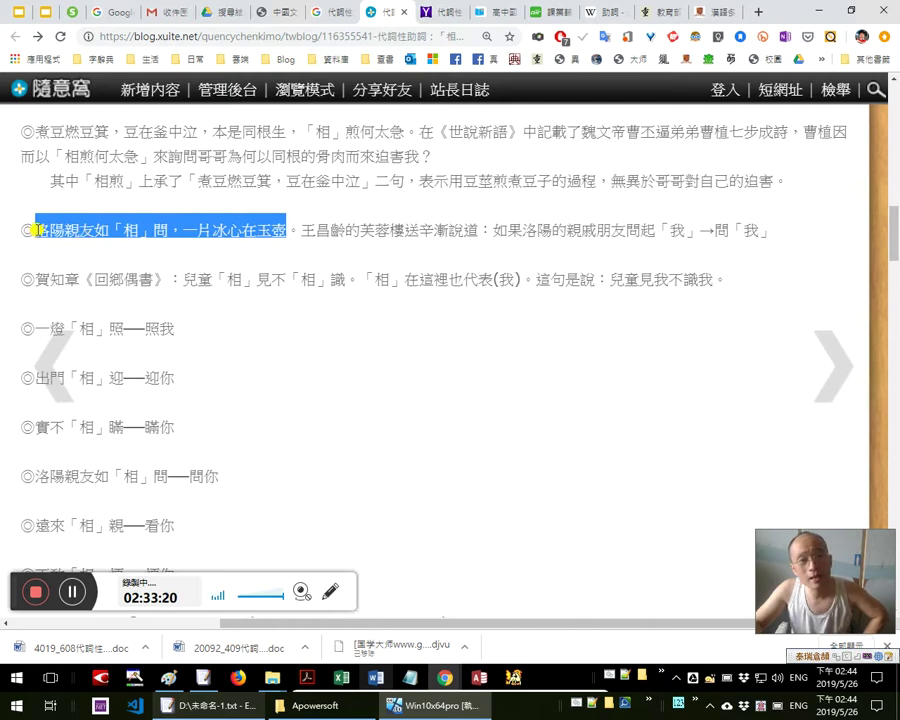
{"action": "mouse_move", "coordinate": [36, 229]}
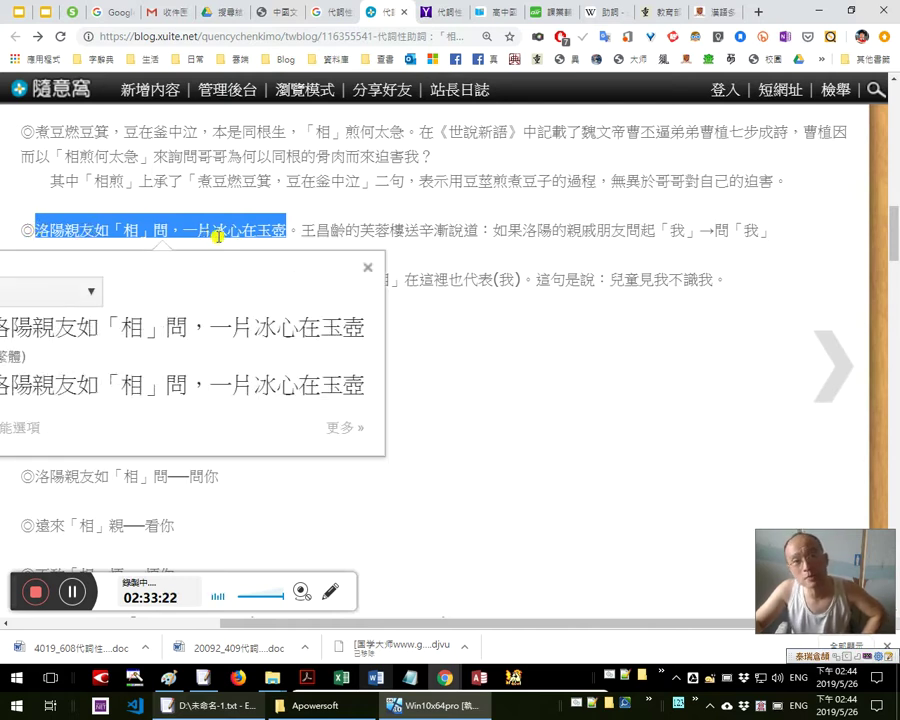
Cycle through the Facebook, Slides and blog windows, ending on the Word document 林占梅（地震歌）說解.2
{"action": "key", "text": "alt+Tab"}
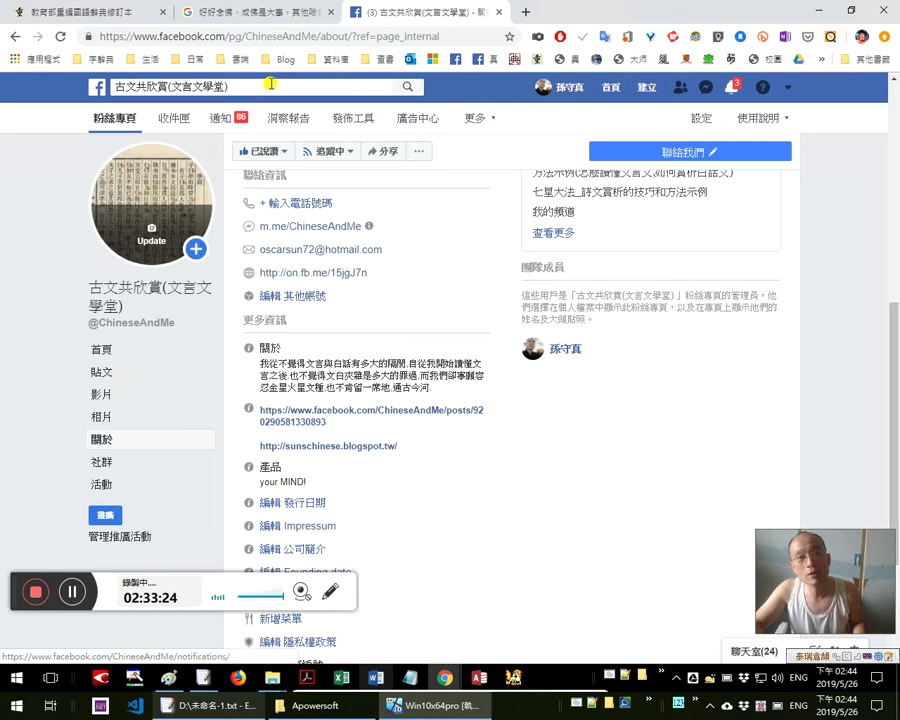
{"action": "key", "text": "alt+Tab"}
{"action": "key", "text": "alt+Tab"}
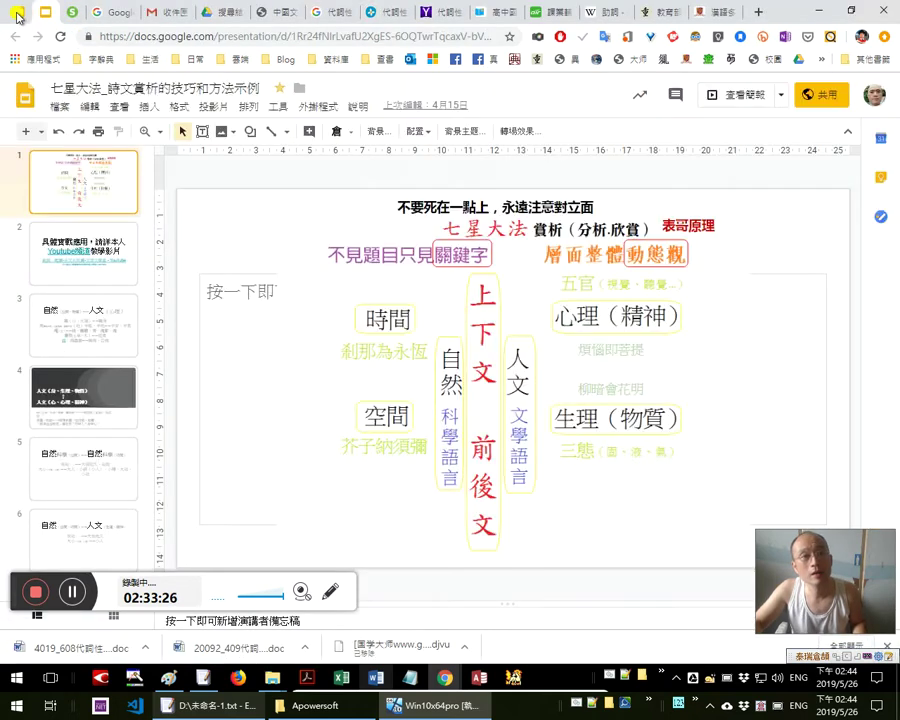
{"action": "key", "text": "alt+Tab"}
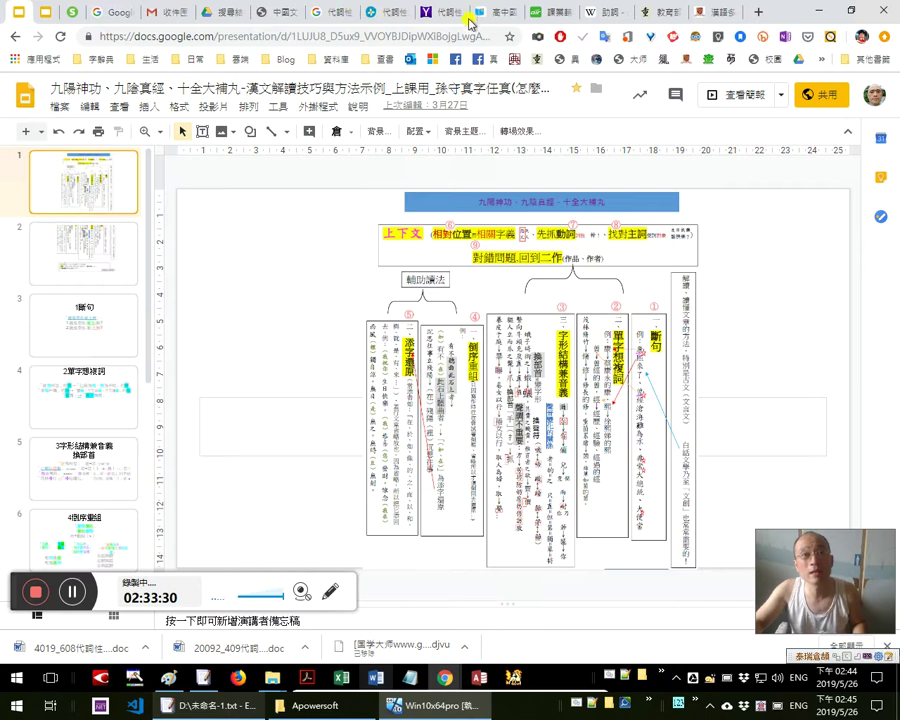
{"action": "left_click", "coordinate": [380, 15]}
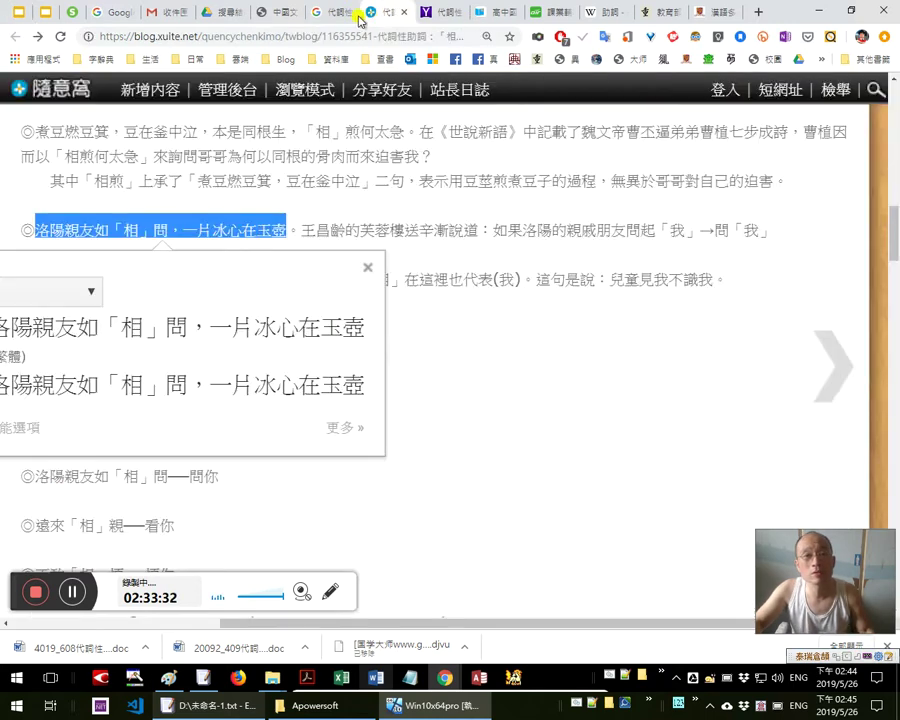
{"action": "key", "text": "alt+Tab"}
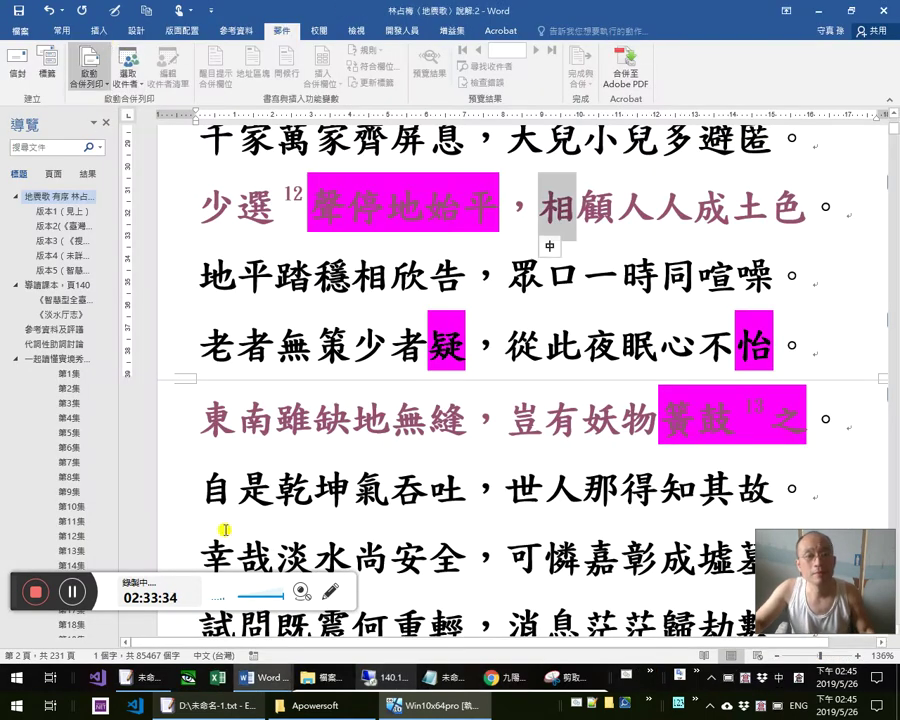
Present the reading-methods slide, magnify its 添字還原 notes, then return to the 相 blog post
{"action": "key", "text": "alt+Tab"}
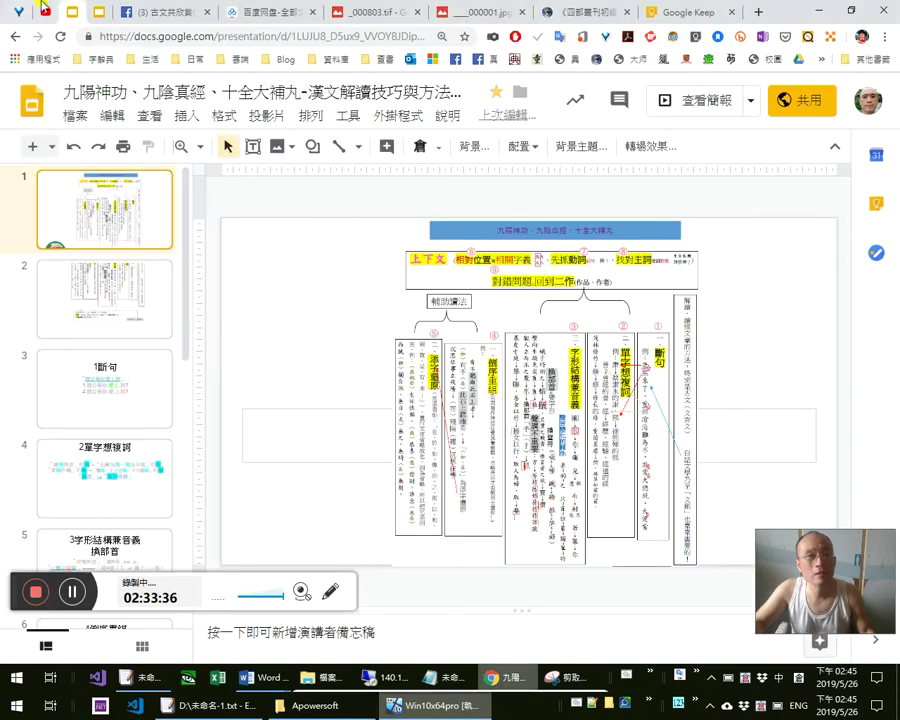
{"action": "left_click", "coordinate": [702, 101]}
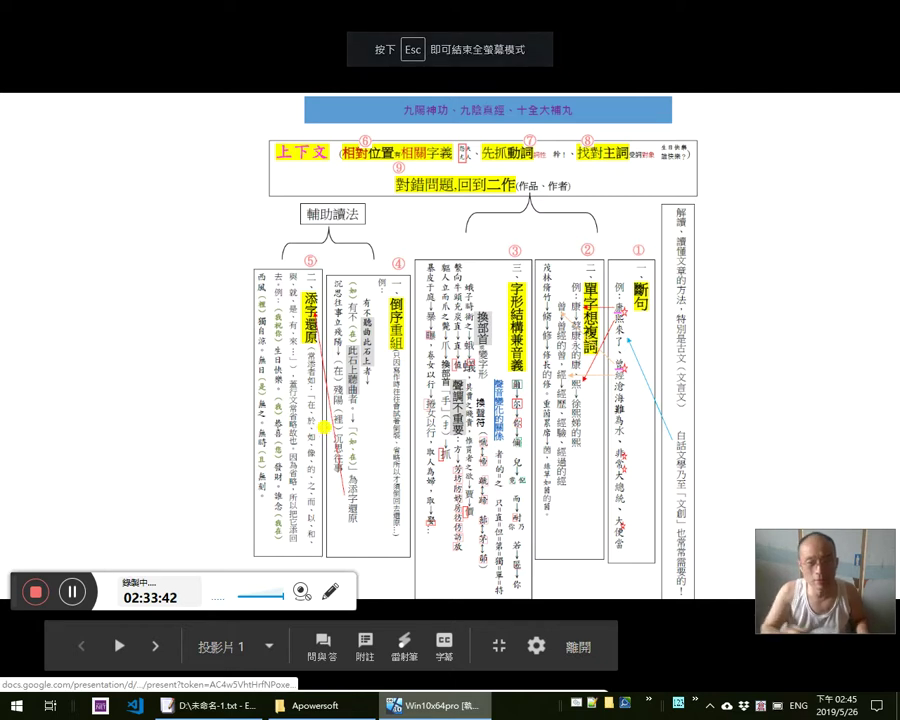
{"action": "key", "text": "ctrl+alt+m"}
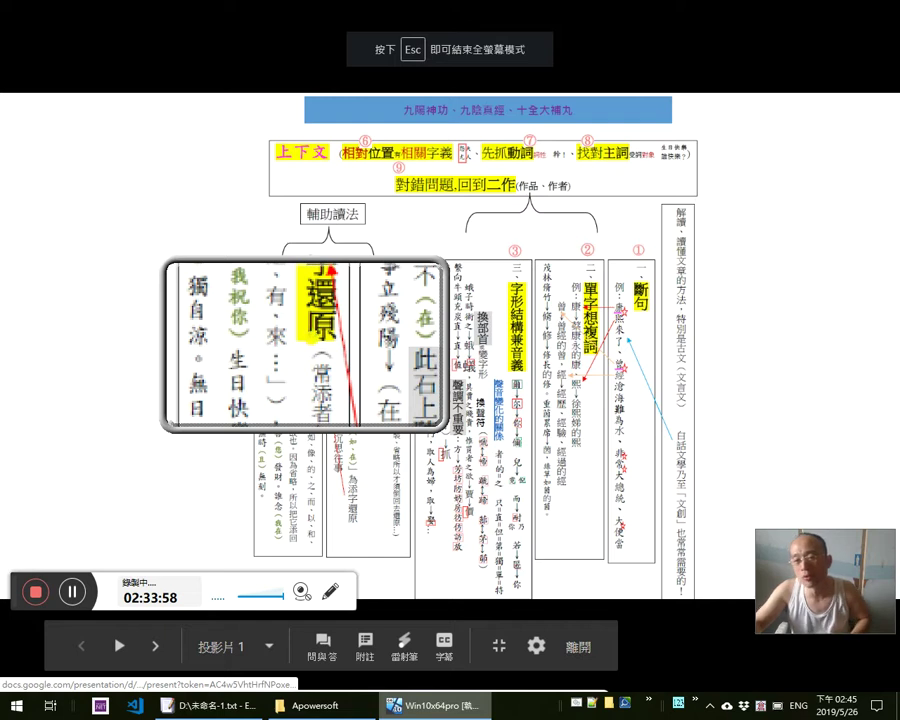
{"action": "key", "text": "Escape"}
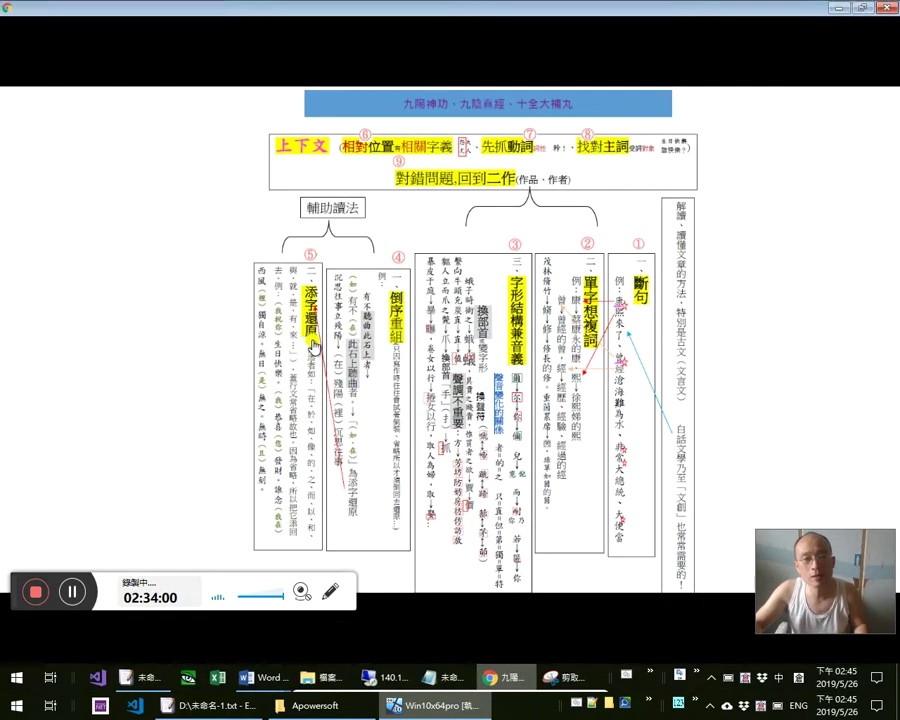
{"action": "key", "text": "alt+Tab"}
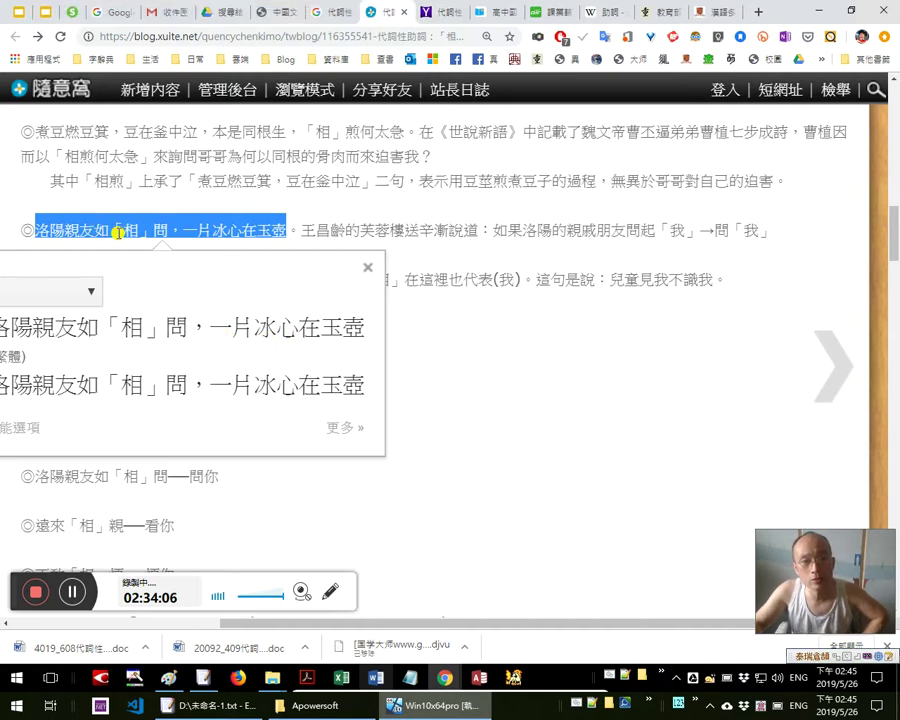
{"action": "left_click", "coordinate": [119, 233]}
Show dictionary popups for 如 and then 相 from the example line, then return to Slides
{"action": "double_click", "coordinate": [110, 230]}
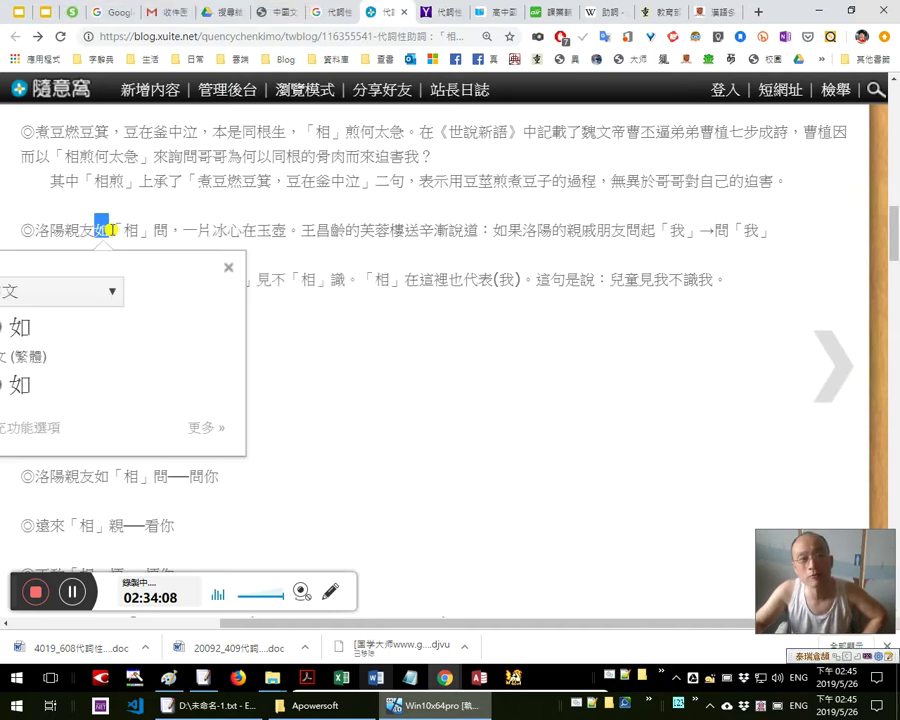
{"action": "left_click", "coordinate": [120, 227]}
{"action": "double_click", "coordinate": [129, 230]}
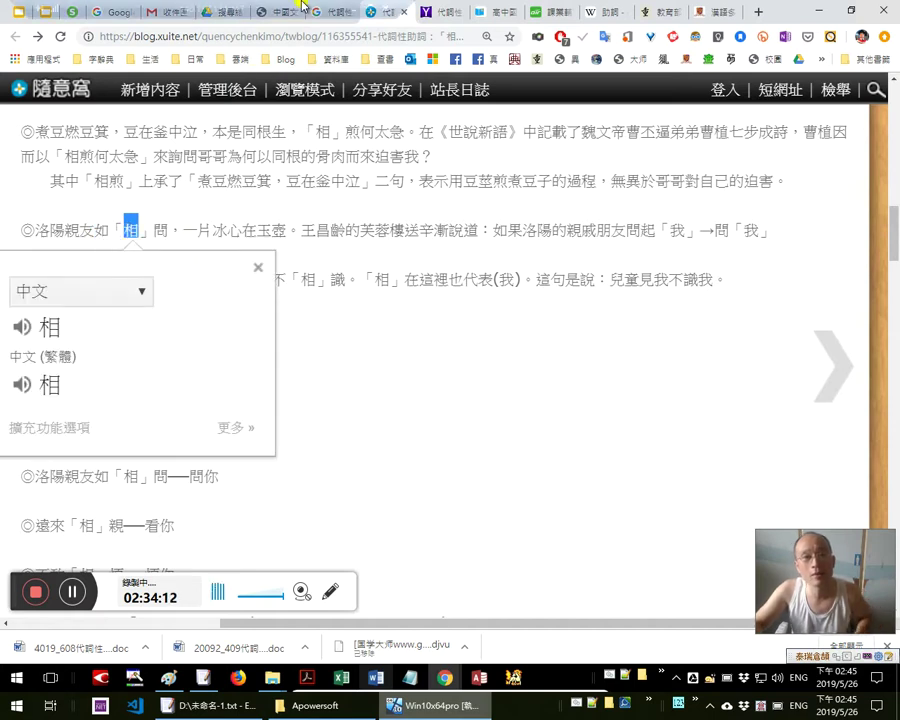
{"action": "left_click", "coordinate": [350, 9]}
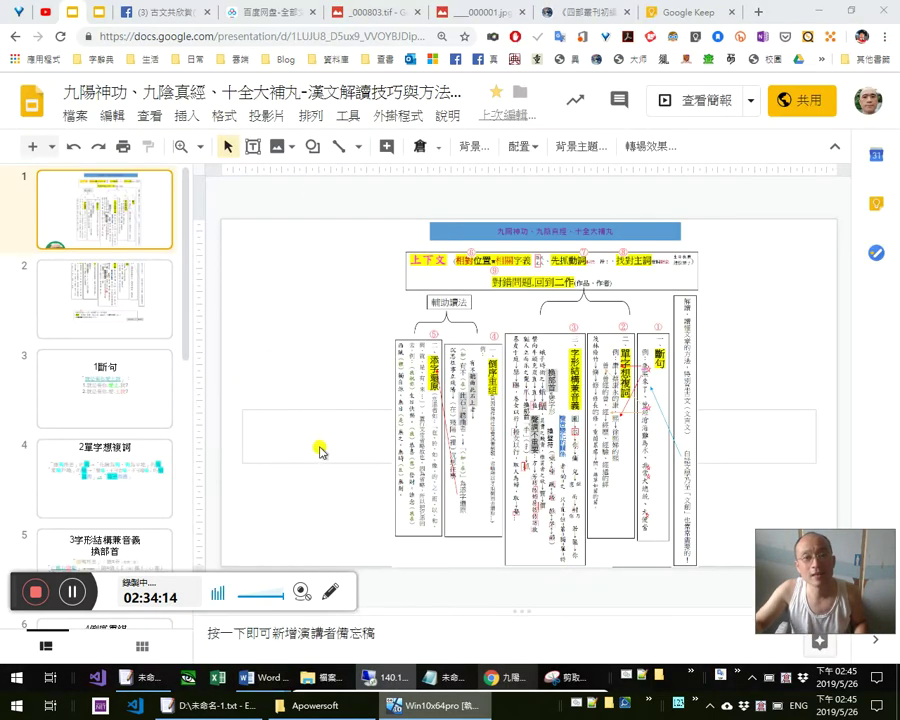
Present the slide with 添字還原 magnified, then go back to the blog's 相 popup
{"action": "left_click", "coordinate": [706, 100]}
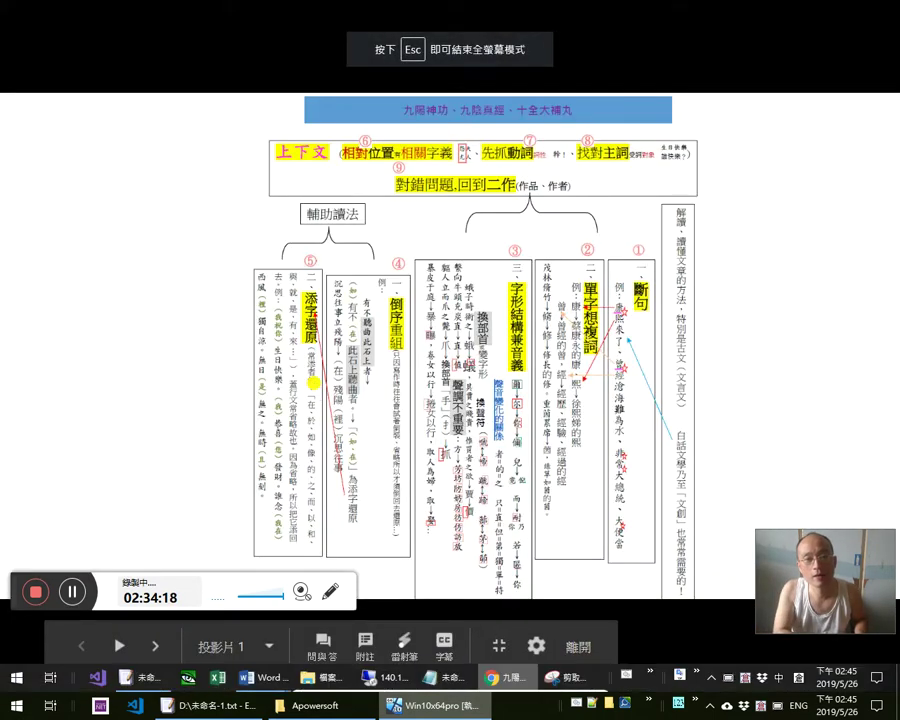
{"action": "key", "text": "super+plus"}
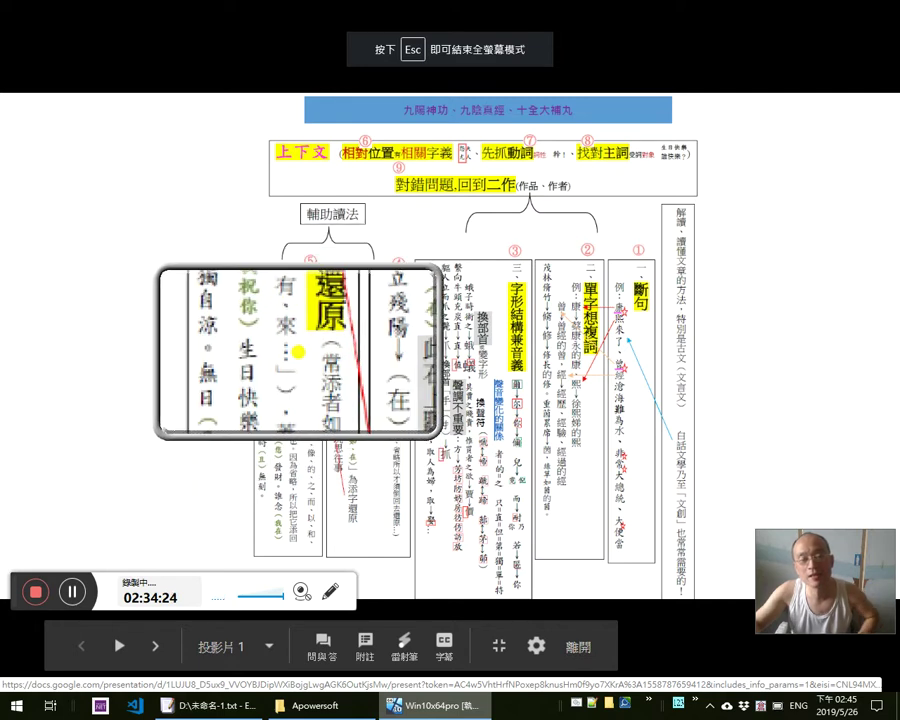
{"action": "right_click", "coordinate": [298, 352]}
{"action": "mouse_move", "coordinate": [462, 8]}
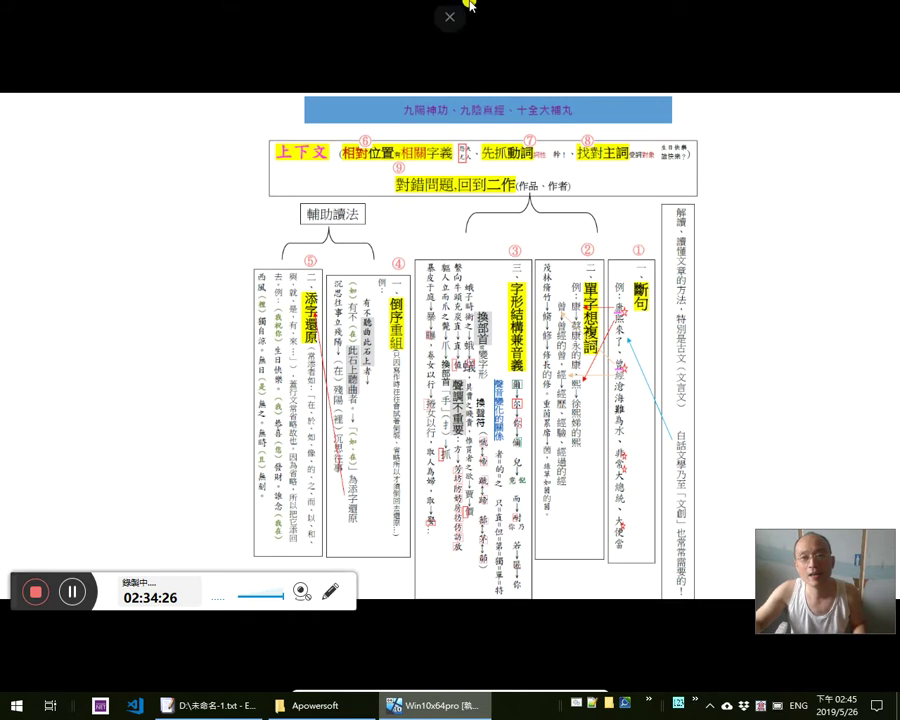
{"action": "key", "text": "alt+Tab"}
{"action": "key", "text": "alt+Tab"}
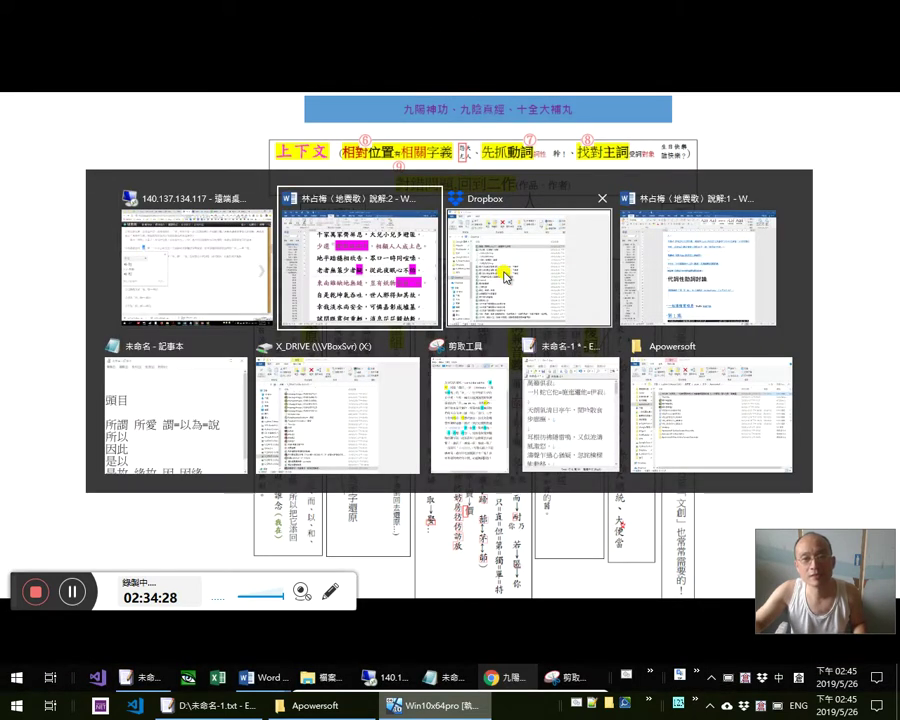
{"action": "key", "text": "alt+shift+Tab"}
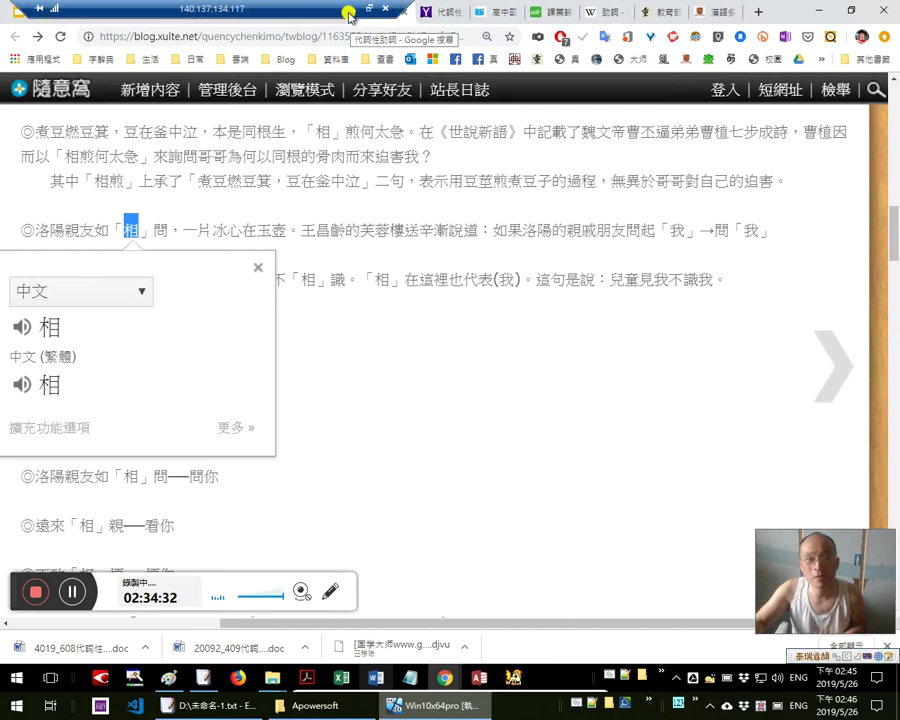
{"action": "left_click", "coordinate": [352, 8]}
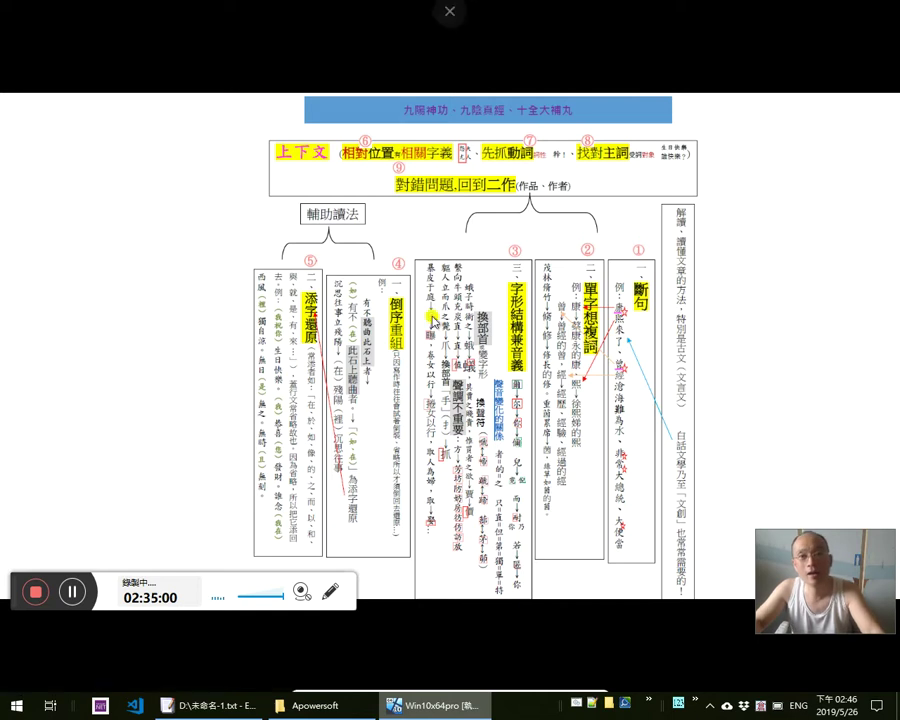
Replace the 相 popup with a dictionary lookup of 問, then bring Notepad forward
{"action": "key", "text": "alt+Tab"}
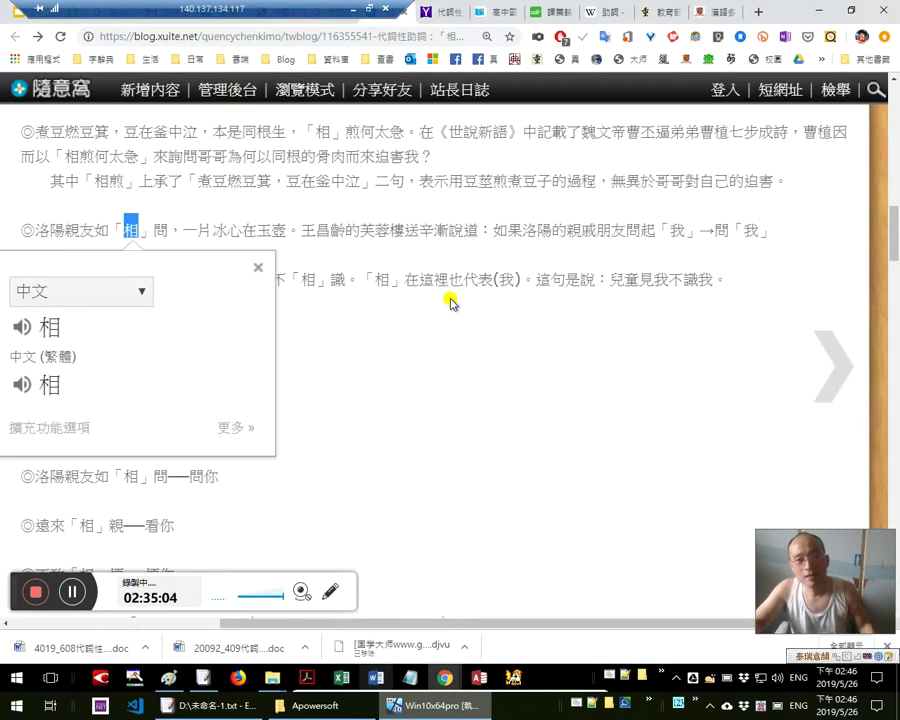
{"action": "left_click", "coordinate": [168, 232]}
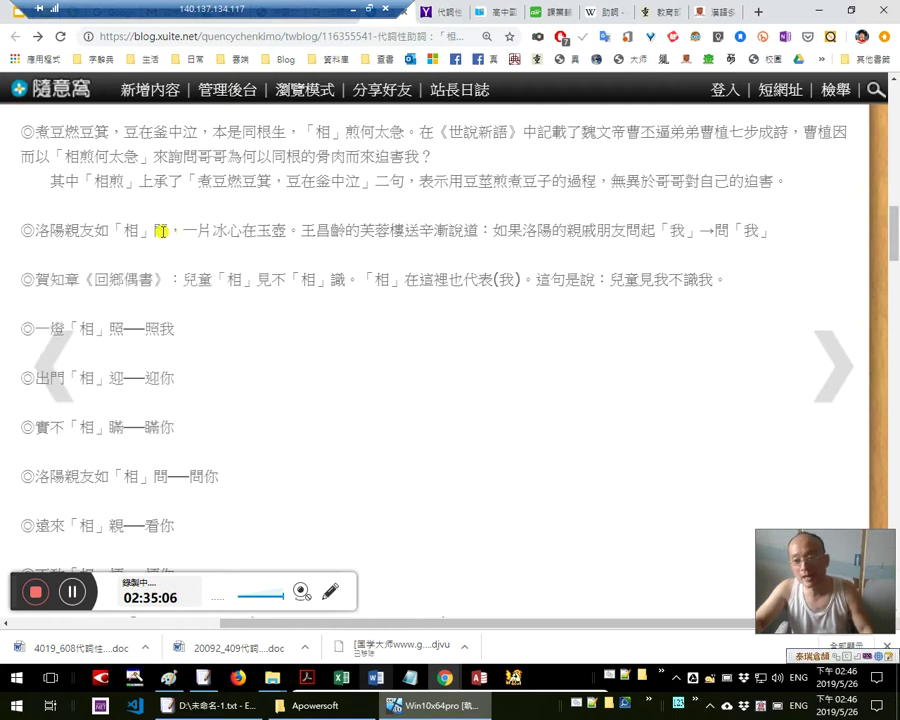
{"action": "double_click", "coordinate": [160, 228]}
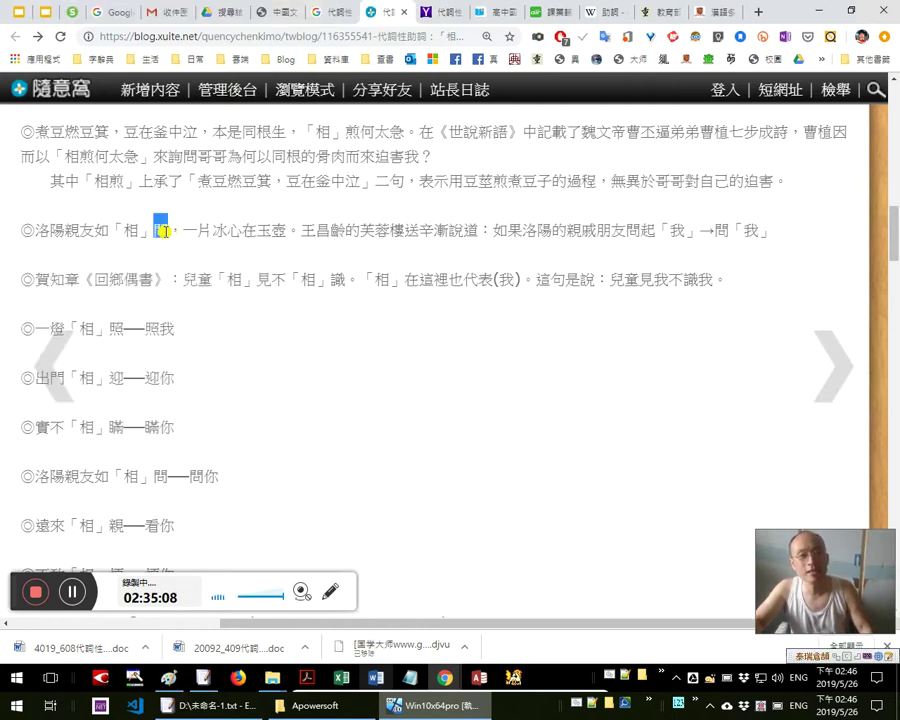
{"action": "left_click", "coordinate": [410, 677]}
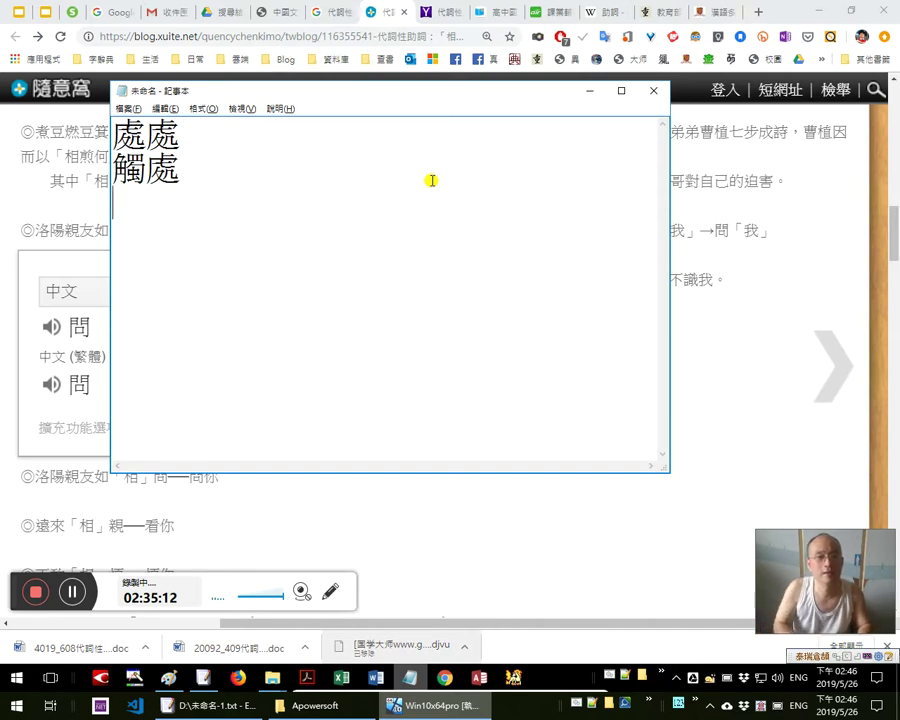
Add 'DCard' as a new Notepad line, select it, and return to the blog post
{"action": "type", "text": "DCard"}
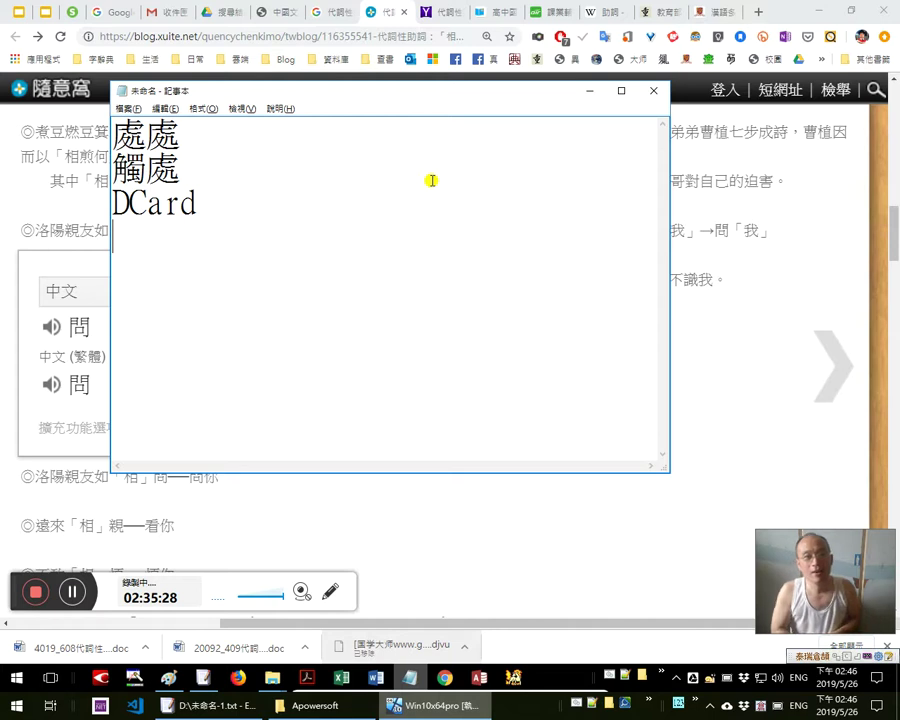
{"action": "key", "text": "shift+Up"}
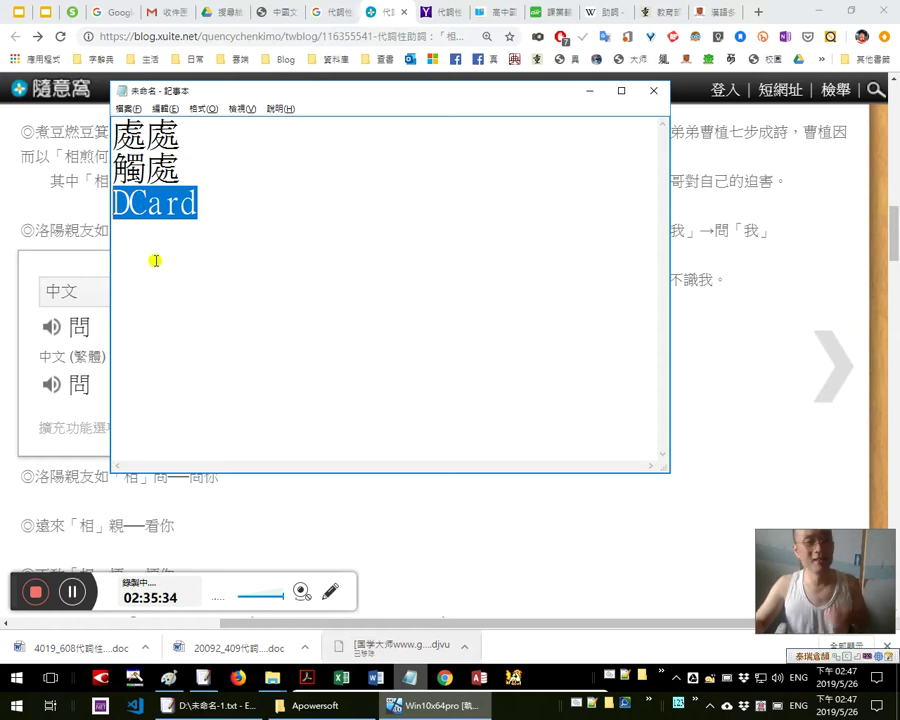
{"action": "left_click", "coordinate": [89, 213]}
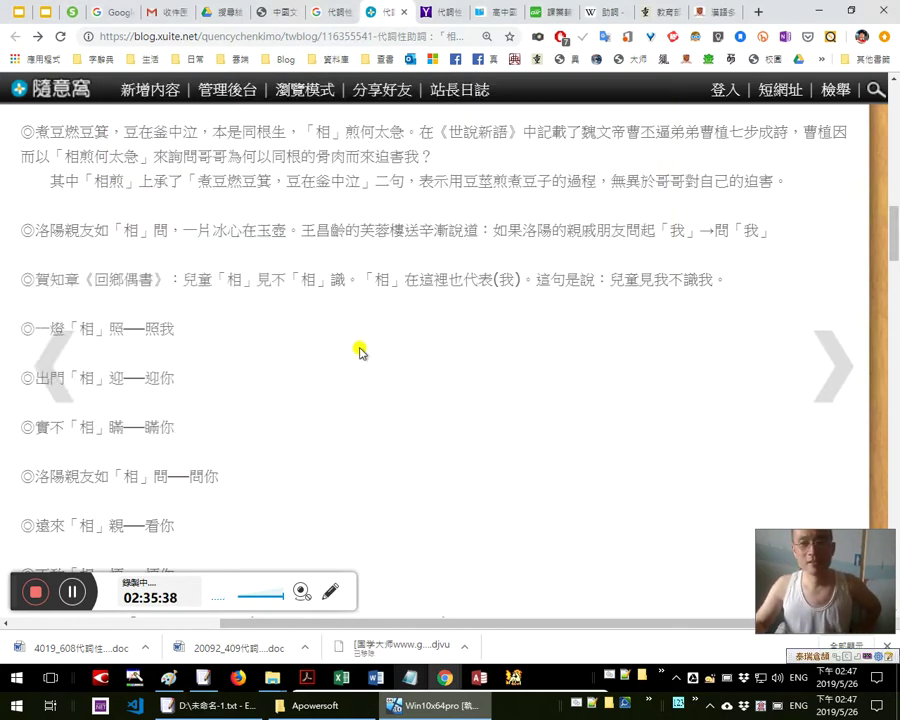
Look up 相」問 and then 在 in dictionary popups, dismissing each
{"action": "scroll", "coordinate": [372, 351], "scroll_direction": "down", "scroll_amount": 1}
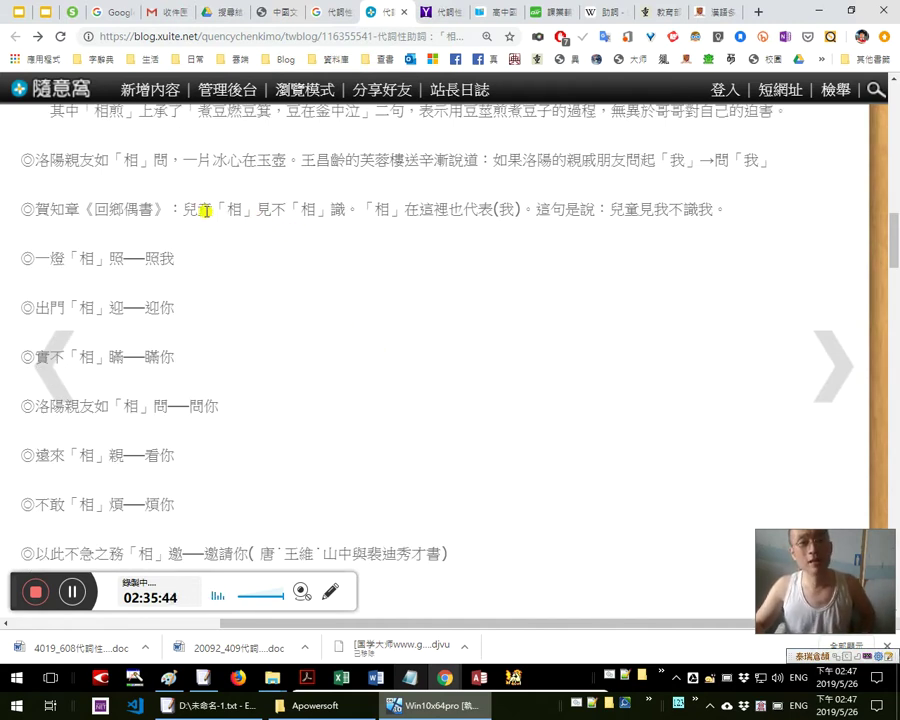
{"action": "double_click", "coordinate": [124, 160]}
{"action": "left_click", "coordinate": [110, 160]}
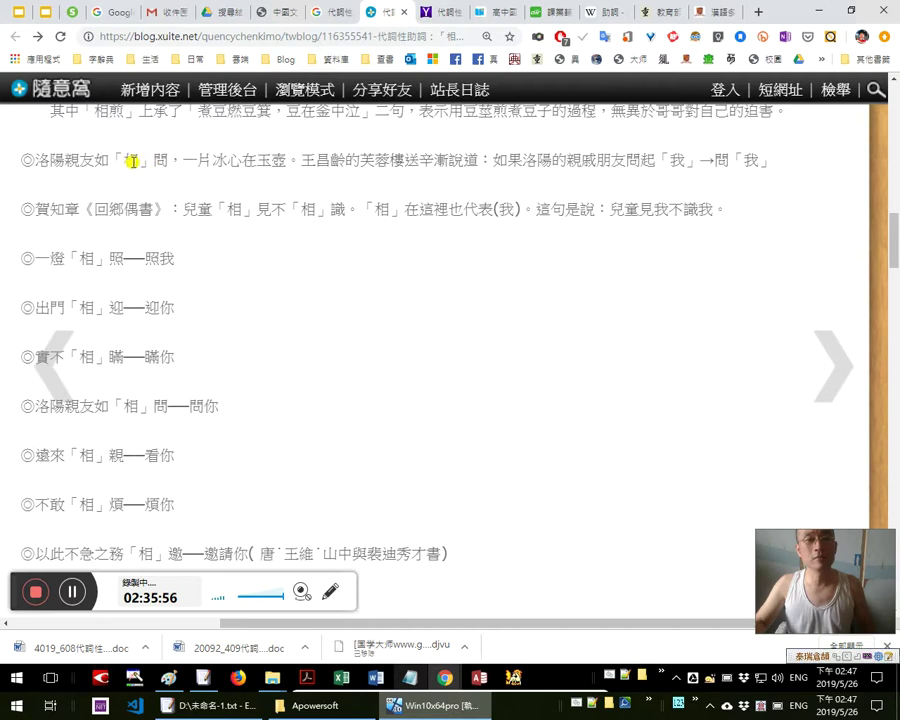
{"action": "double_click", "coordinate": [249, 158]}
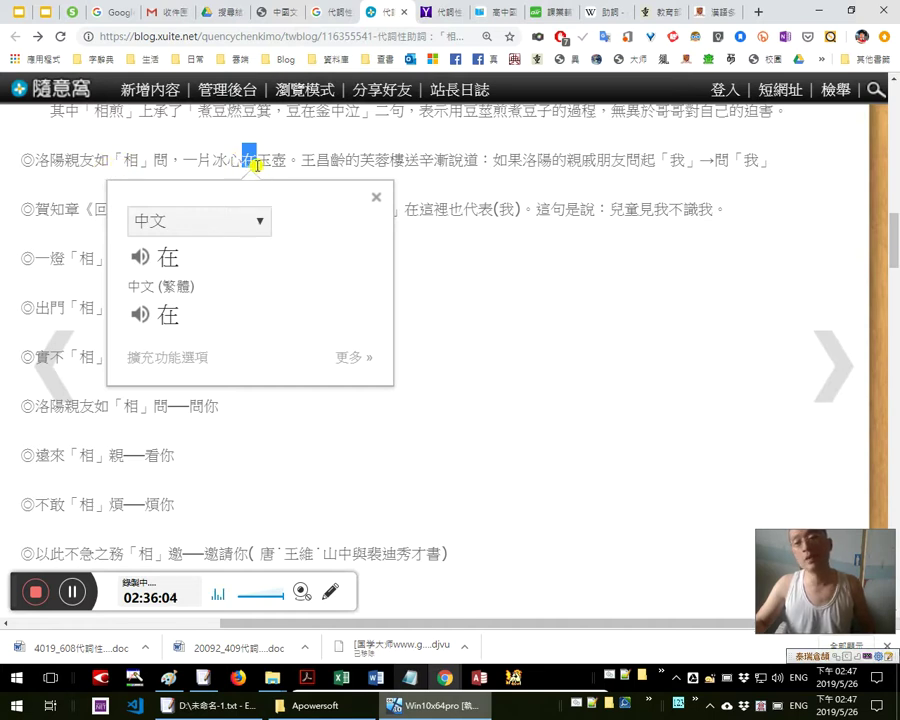
{"action": "left_click", "coordinate": [257, 166]}
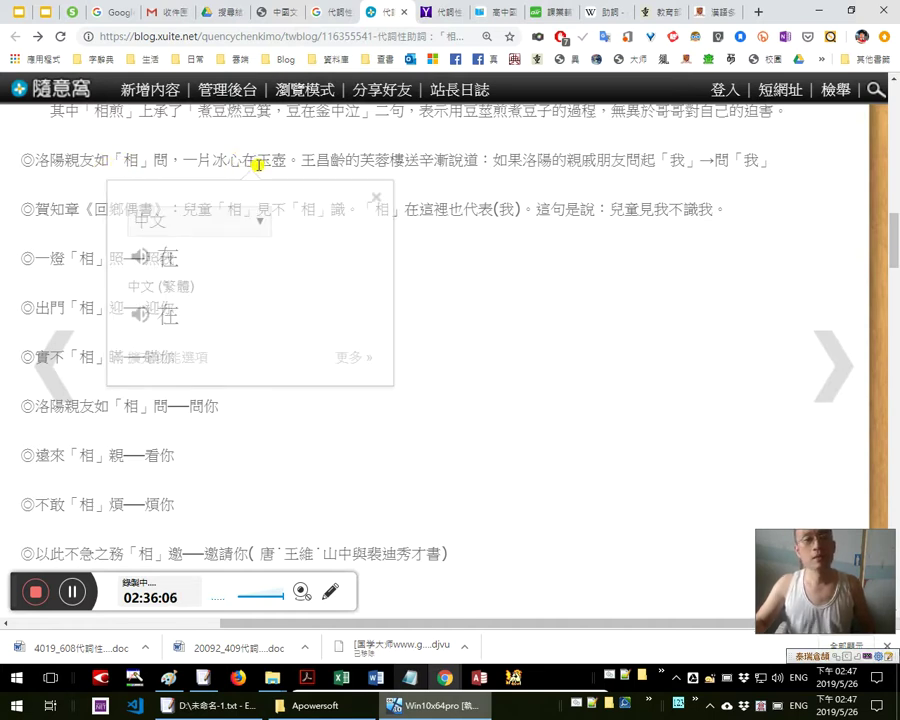
Select 一片冰心 for its dictionary popup, glancing at the Slides deck and back
{"action": "left_click_drag", "start_coordinate": [185, 160], "coordinate": [245, 161]}
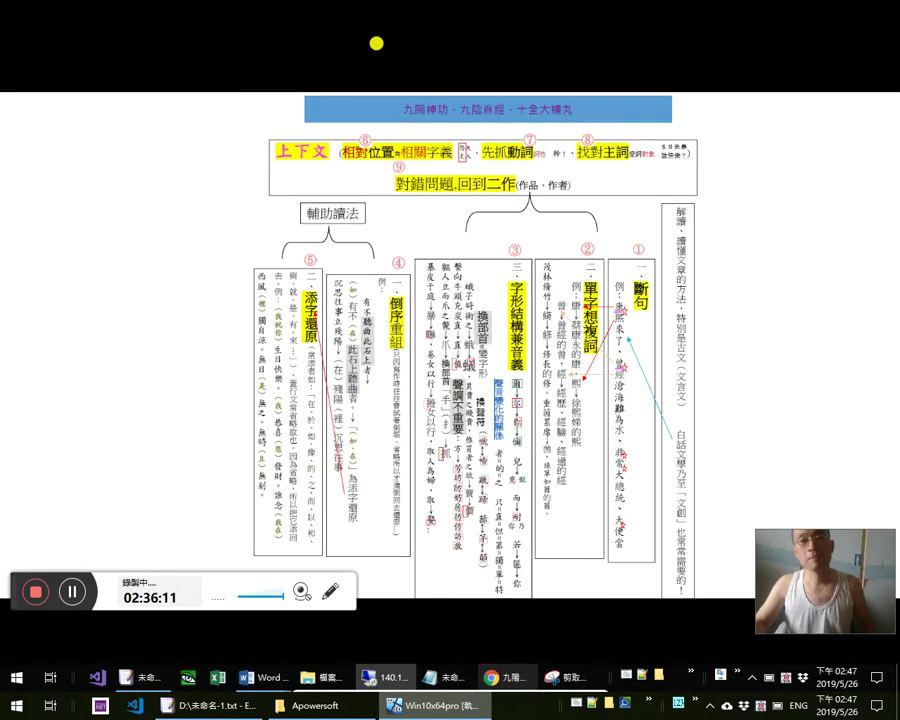
{"action": "left_click", "coordinate": [352, 10]}
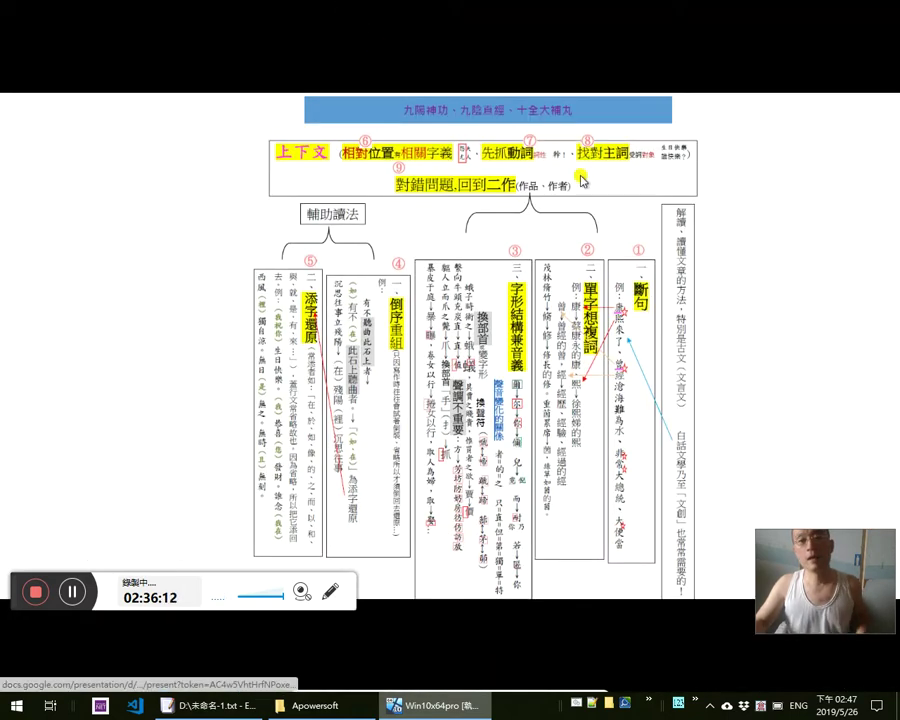
{"action": "key", "text": "alt+Tab"}
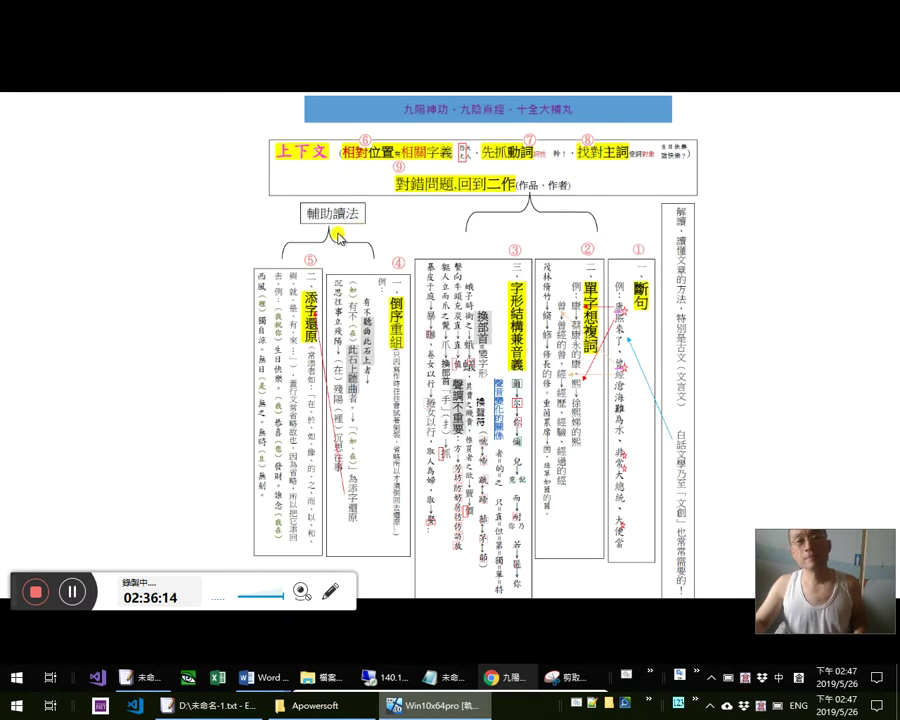
{"action": "key", "text": "alt+Tab"}
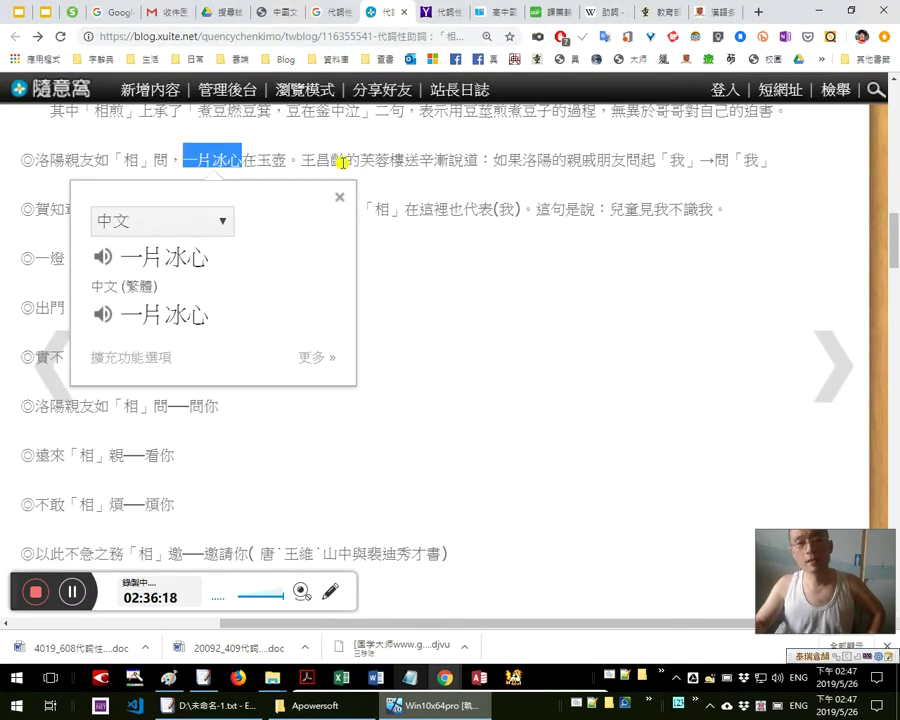
Look up the character 冰 in the 一片冰心在玉壺 line's dictionary popup
{"action": "left_click_drag", "start_coordinate": [346, 160], "coordinate": [288, 160]}
{"action": "left_click_drag", "start_coordinate": [212, 160], "coordinate": [228, 167]}
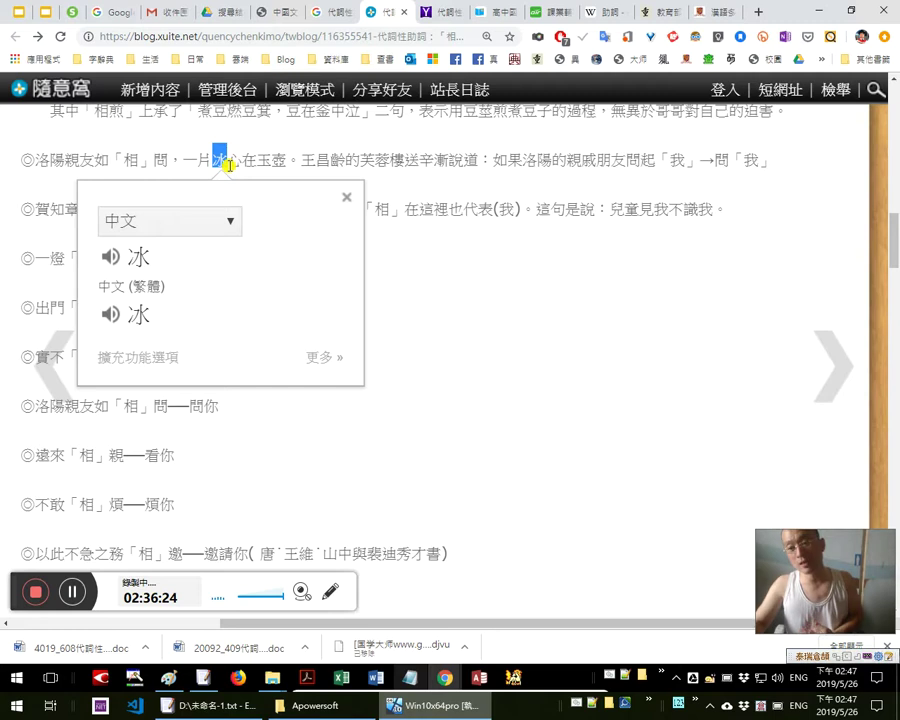
{"action": "left_click", "coordinate": [244, 163]}
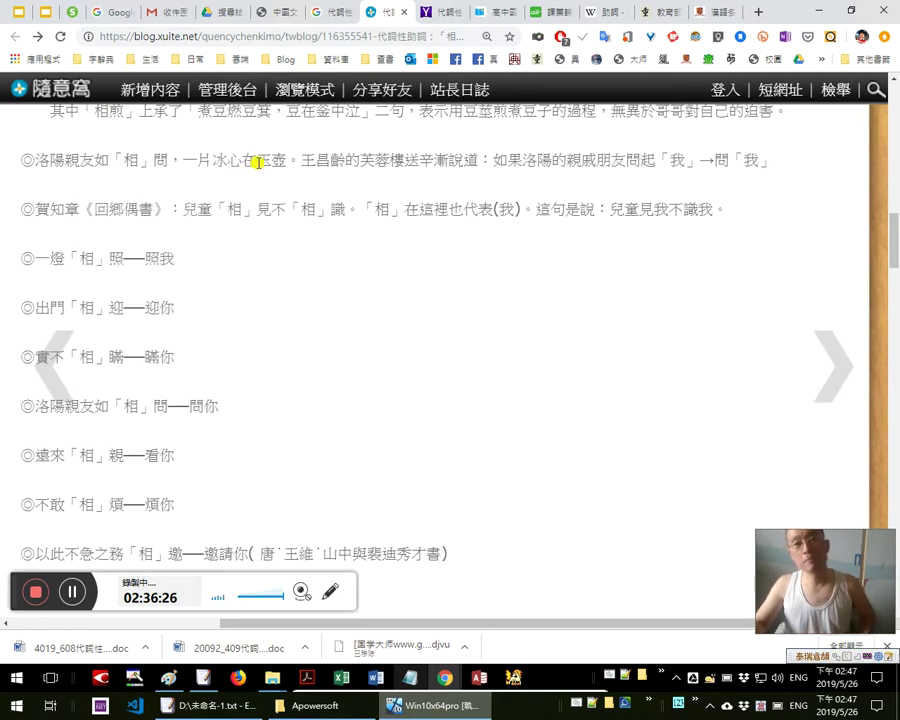
{"action": "double_click", "coordinate": [265, 163]}
{"action": "left_click_drag", "start_coordinate": [214, 160], "coordinate": [230, 160]}
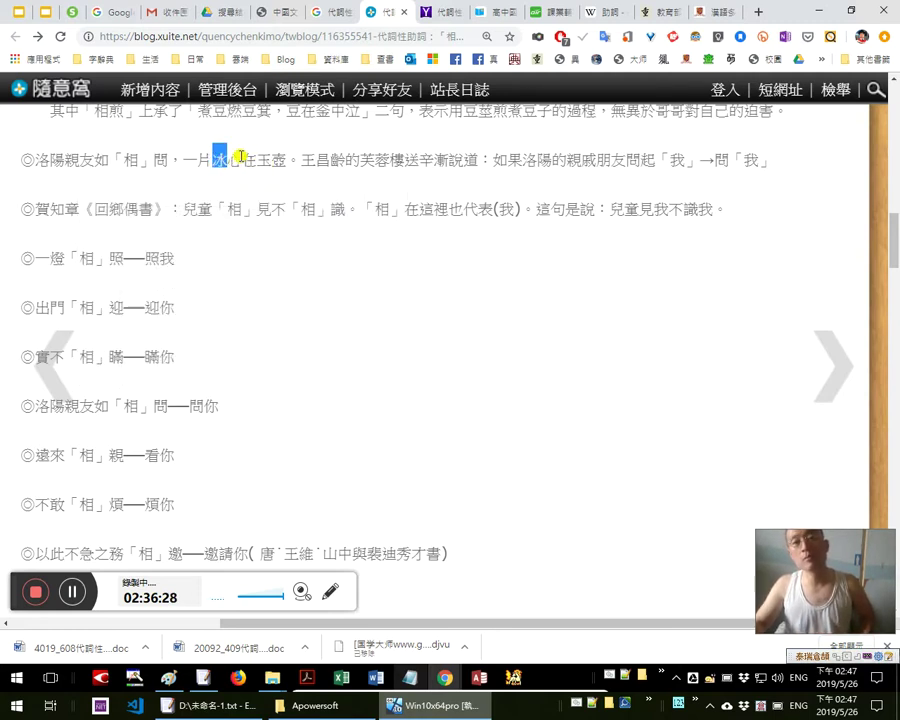
Look up 玉, 玉壺 and 在玉壺 in dictionary popups, then clear all popups
{"action": "double_click", "coordinate": [265, 162]}
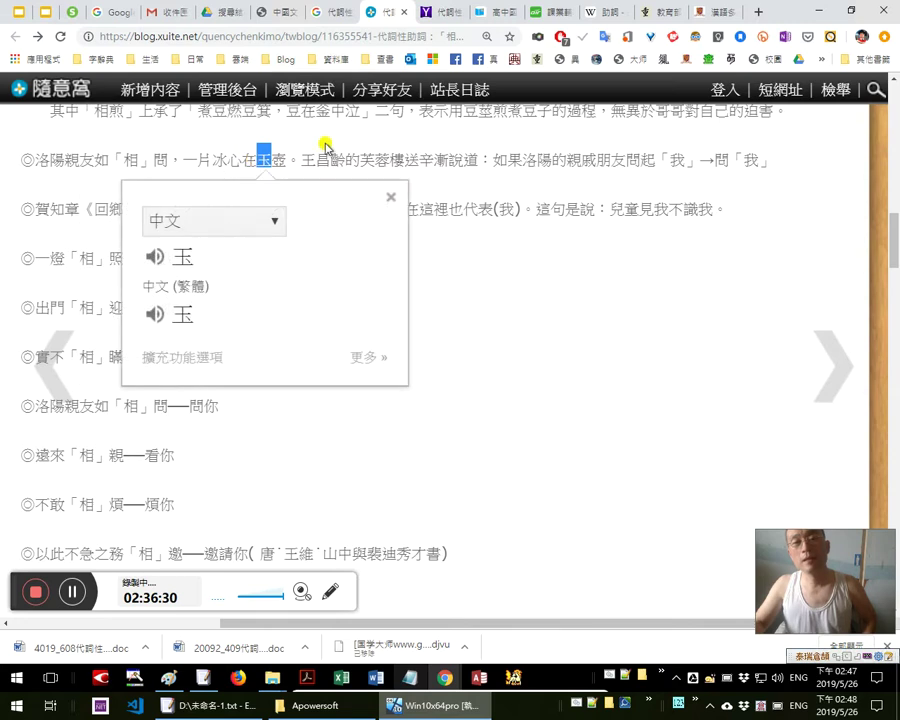
{"action": "left_click", "coordinate": [333, 152]}
{"action": "double_click", "coordinate": [300, 161]}
{"action": "left_click_drag", "start_coordinate": [240, 162], "coordinate": [288, 160]}
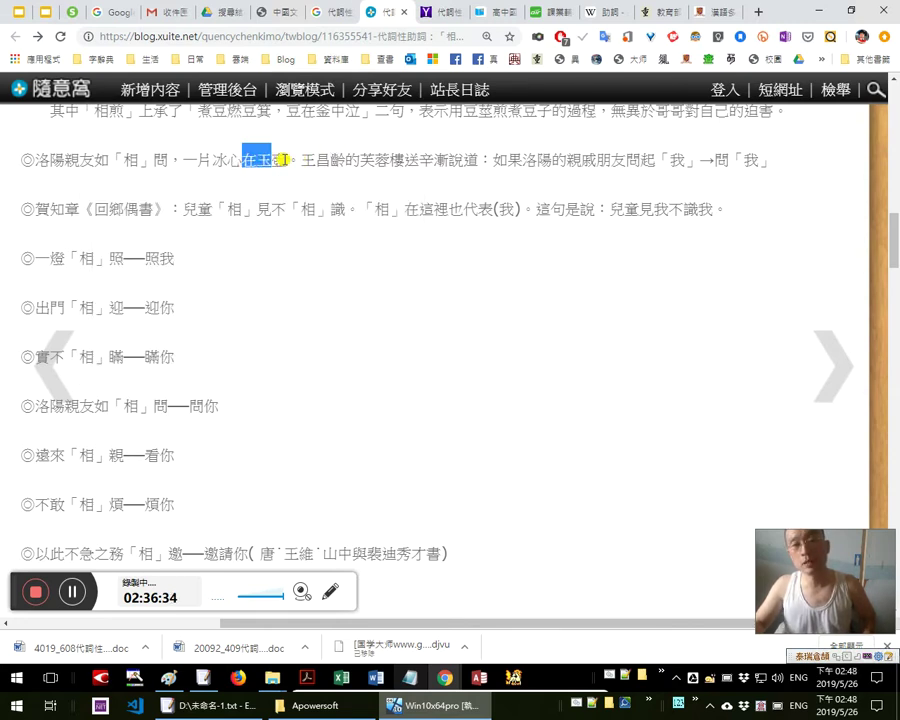
{"action": "left_click", "coordinate": [362, 156]}
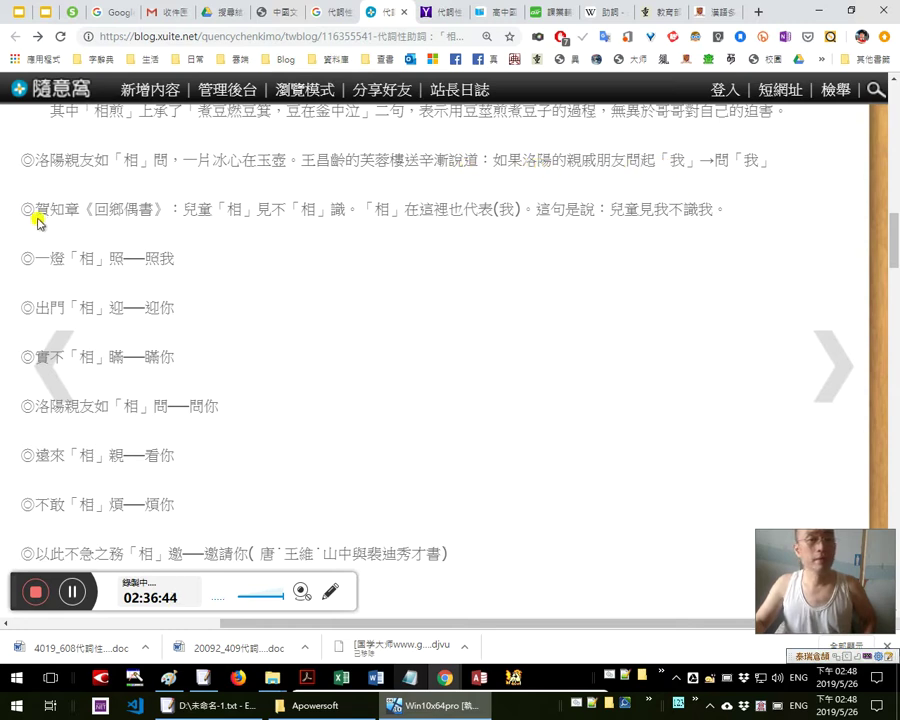
Select 兒童「相」見不「相」識。 from the 賀知章《回鄉偶書》 line, including the full stop, for its dictionary translation
{"action": "triple_click", "coordinate": [352, 218]}
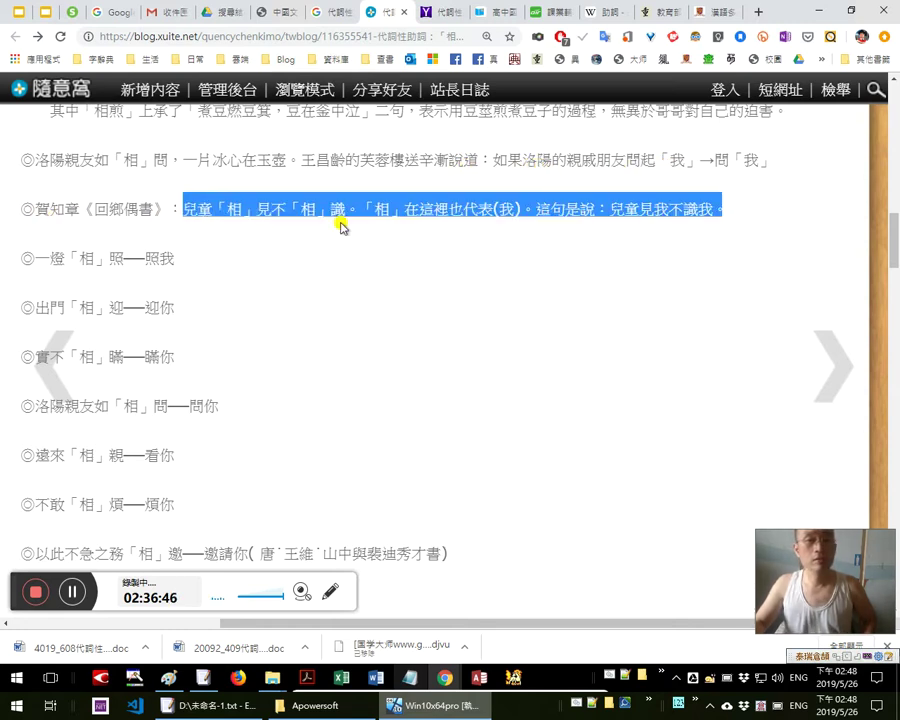
{"action": "mouse_move", "coordinate": [358, 212]}
{"action": "left_mouse_down"}
{"action": "mouse_move", "coordinate": [209, 213]}
{"action": "mouse_move", "coordinate": [346, 211]}
{"action": "left_mouse_up"}
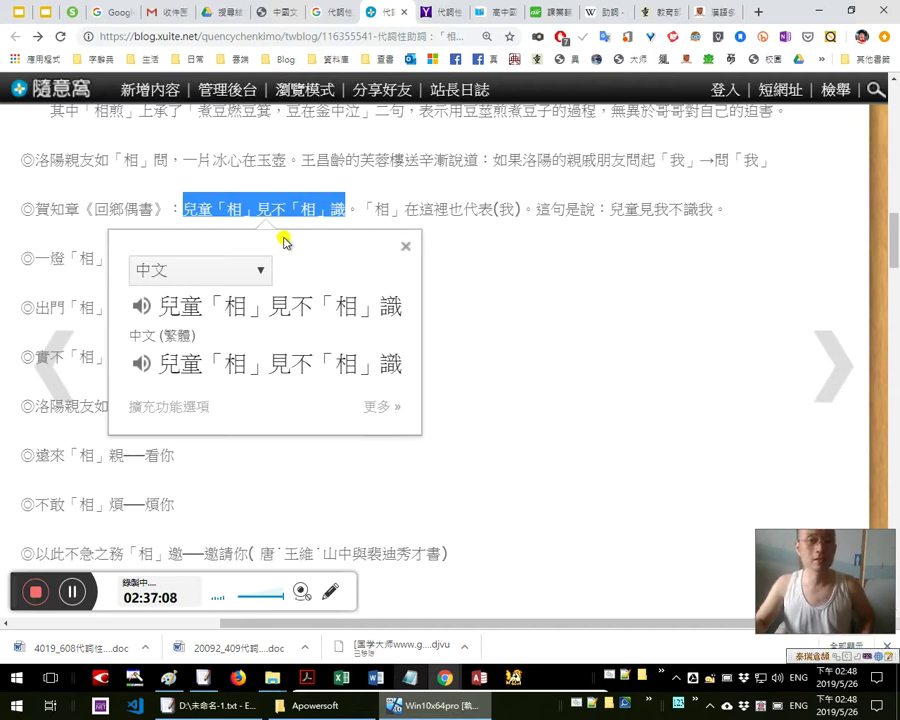
{"action": "left_click", "coordinate": [289, 225]}
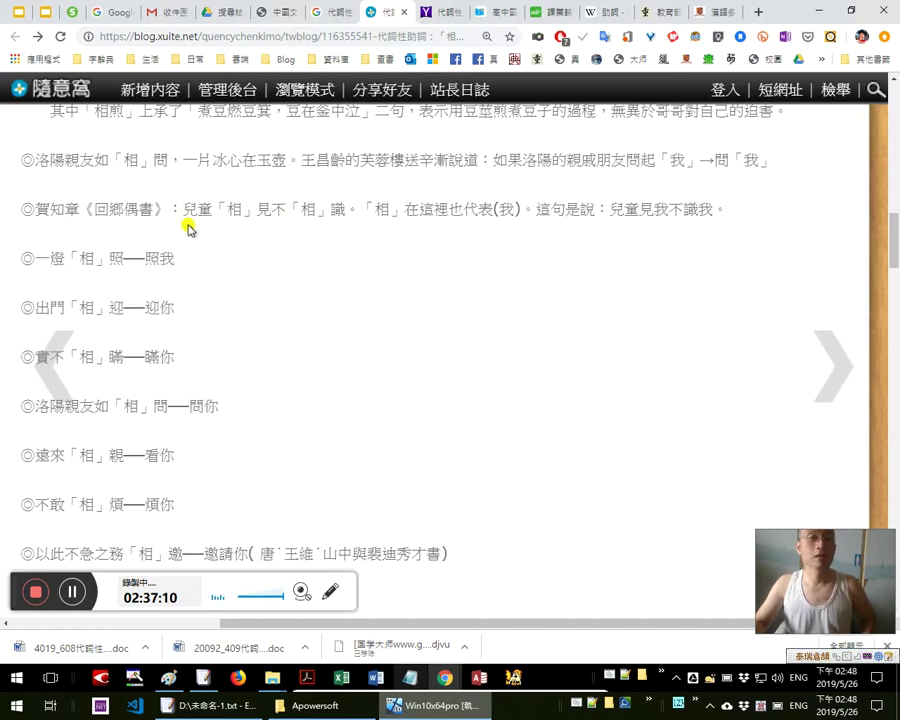
{"action": "left_click_drag", "start_coordinate": [185, 208], "coordinate": [345, 210]}
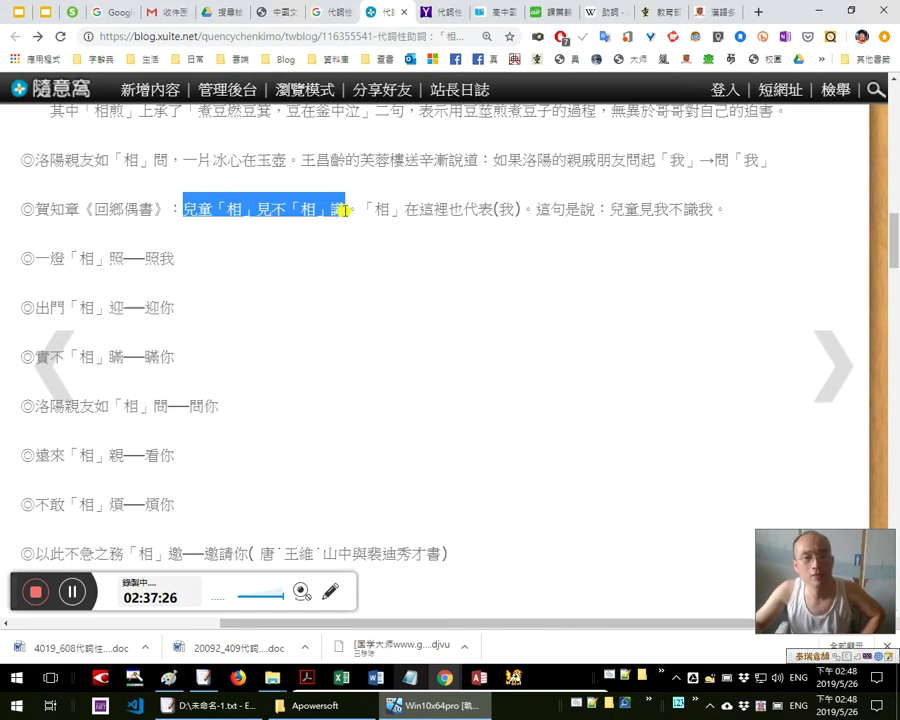
{"action": "left_click", "coordinate": [355, 209]}
{"action": "key", "text": "shift+End"}
{"action": "left_click", "coordinate": [180, 209], "text": "shift"}
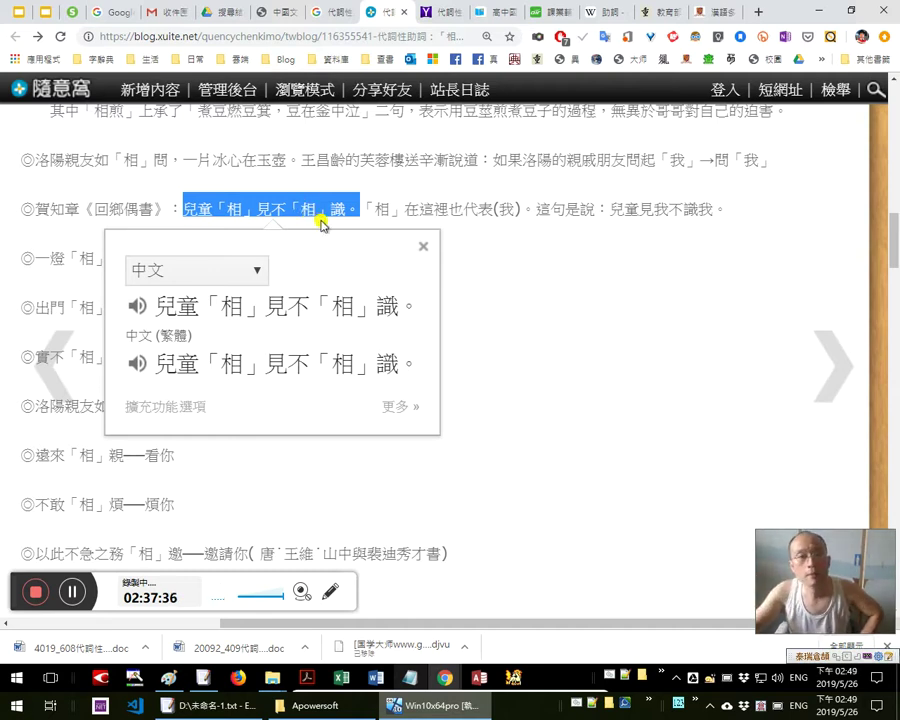
Look up the single 「相」 after 兒童, then translate the whole line 兒童「相」見不「相」識。
{"action": "left_click", "coordinate": [324, 210]}
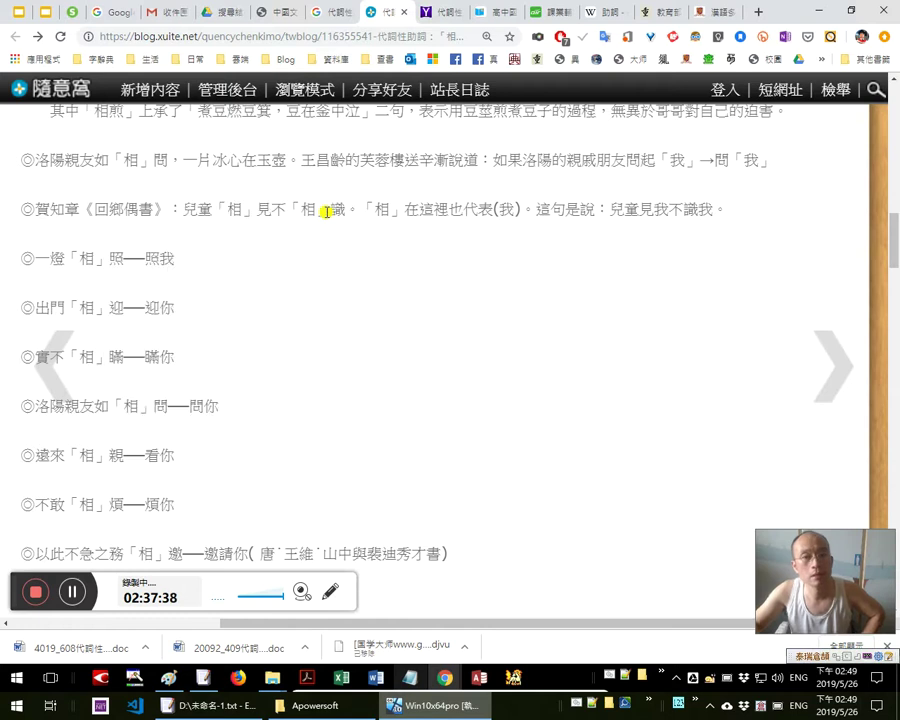
{"action": "double_click", "coordinate": [234, 210]}
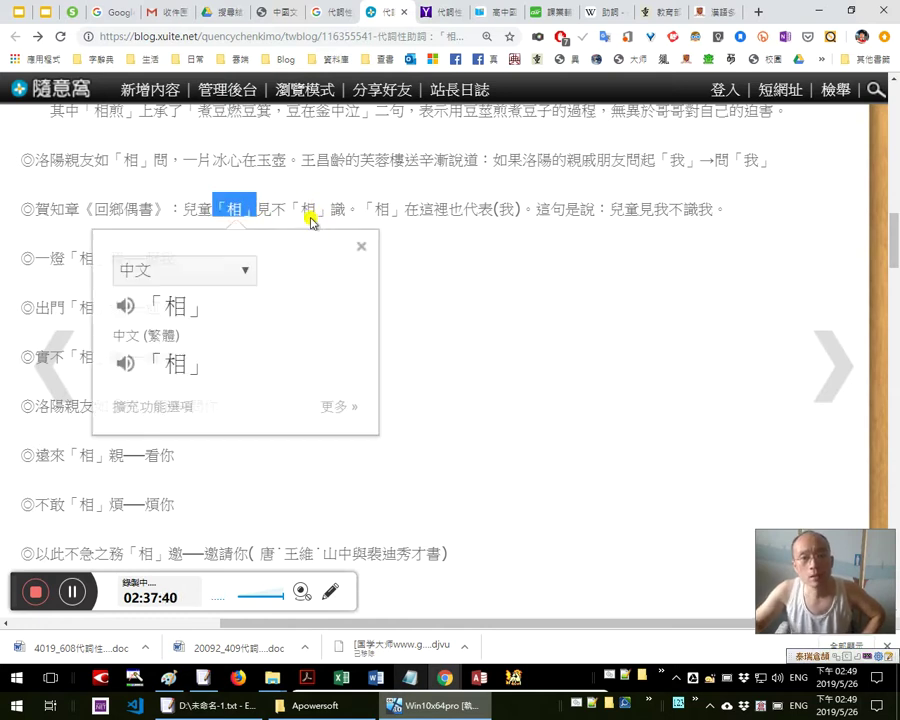
{"action": "left_click_drag", "start_coordinate": [360, 210], "coordinate": [188, 212]}
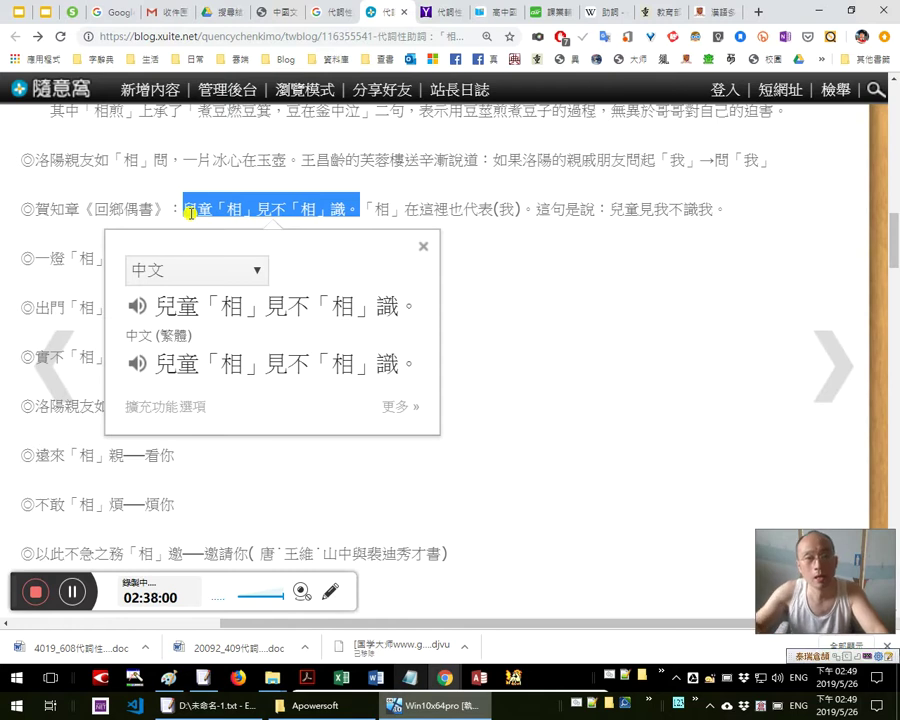
Look up 識 and 見 individually, then reselect 兒童「相」見不「相」識 for its translation
{"action": "left_click", "coordinate": [190, 213]}
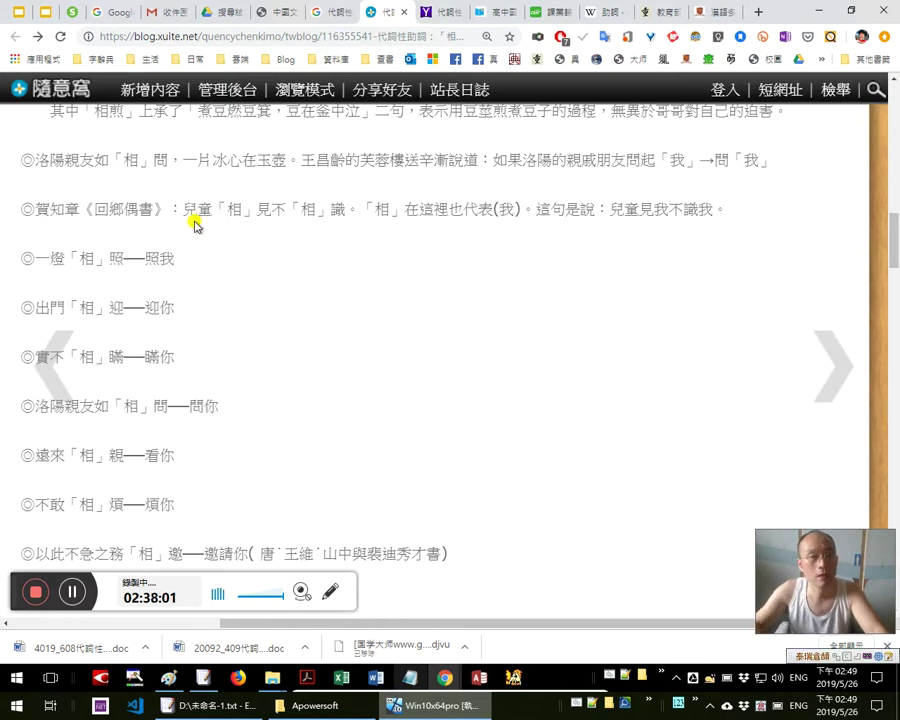
{"action": "double_click", "coordinate": [329, 210]}
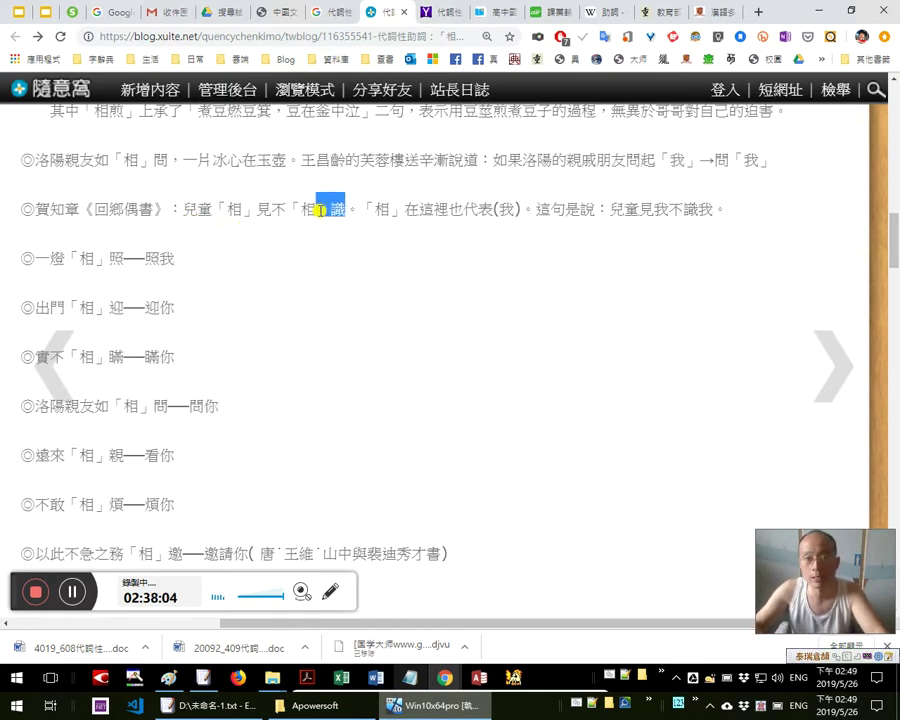
{"action": "left_click", "coordinate": [229, 208]}
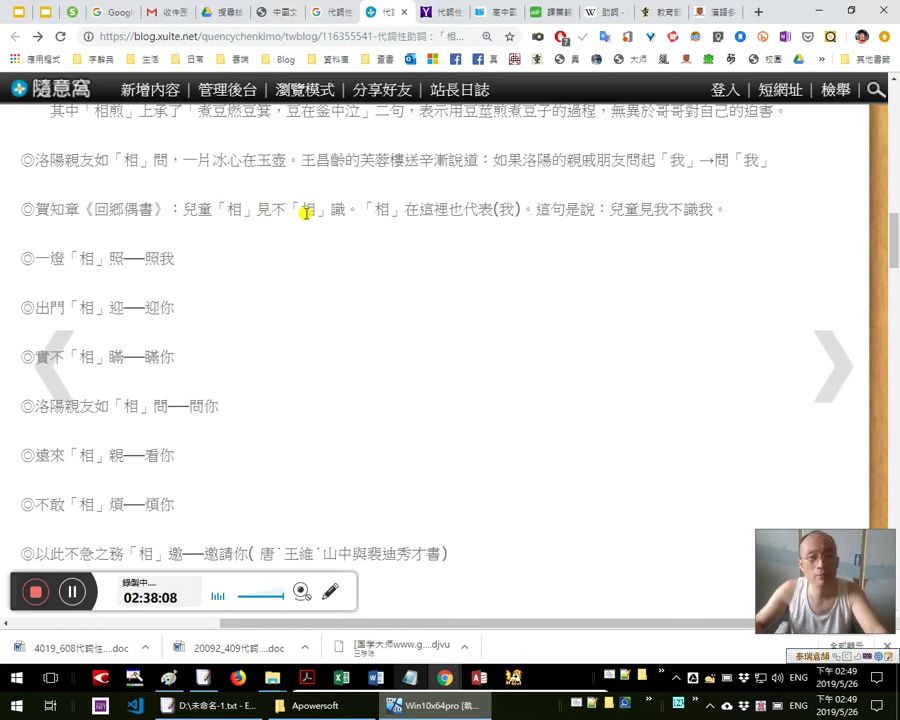
{"action": "double_click", "coordinate": [263, 209]}
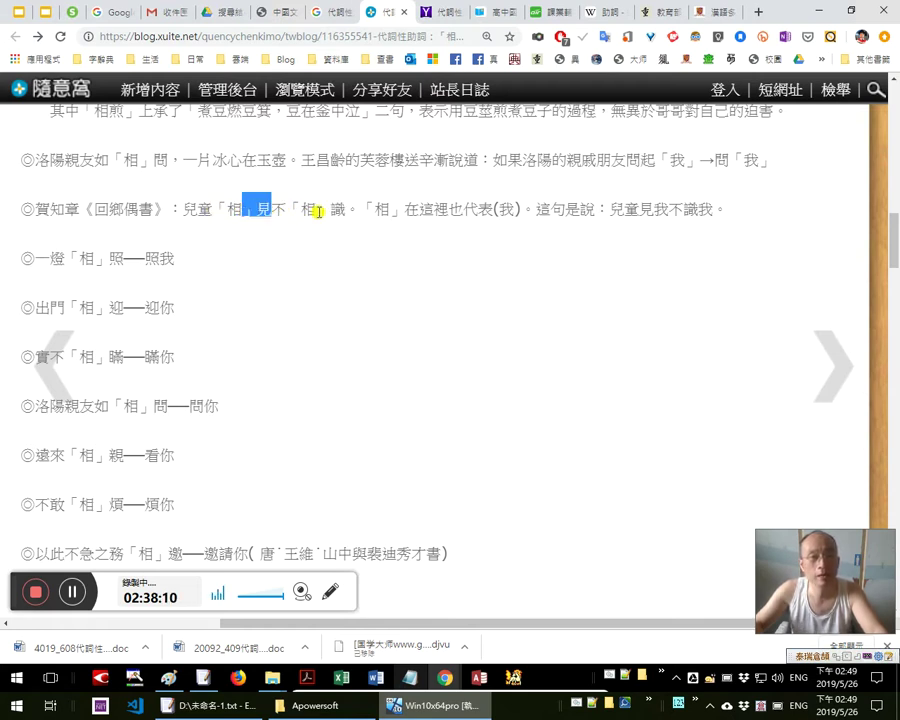
{"action": "double_click", "coordinate": [335, 210]}
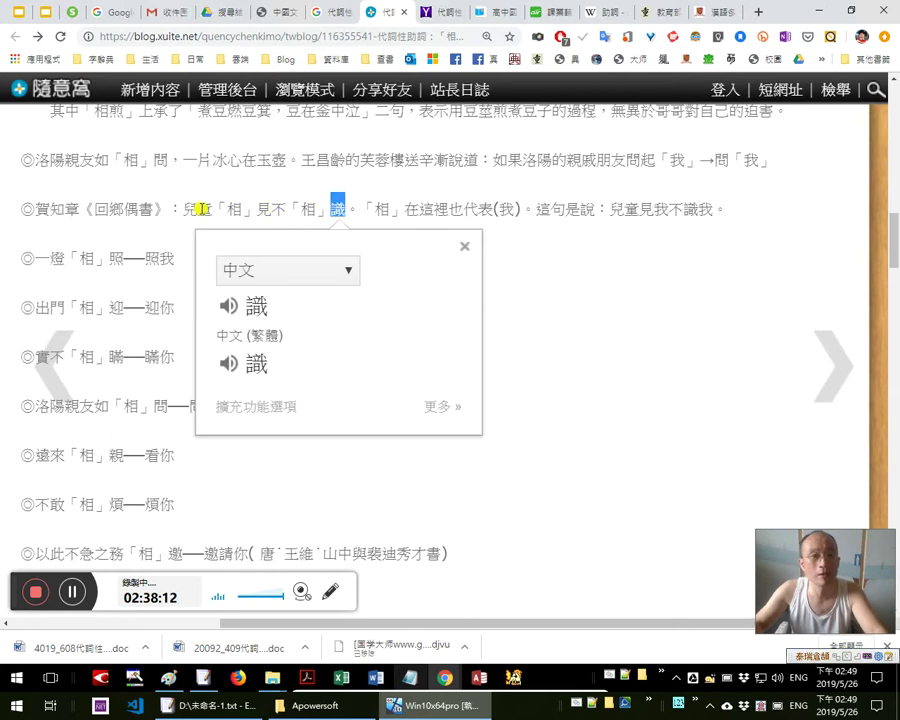
{"action": "left_click_drag", "start_coordinate": [184, 209], "coordinate": [345, 209]}
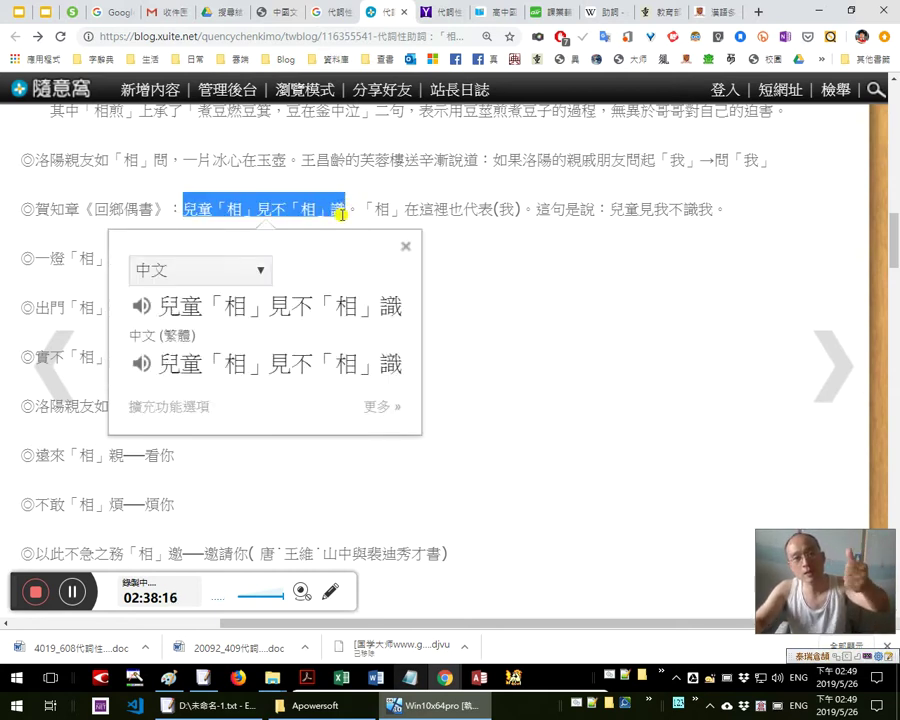
{"action": "scroll", "coordinate": [325, 208], "scroll_direction": "up", "scroll_amount": 3}
Close the previous popup and look up 迎你 further down the post
{"action": "scroll", "coordinate": [323, 198], "scroll_direction": "up", "scroll_amount": 3}
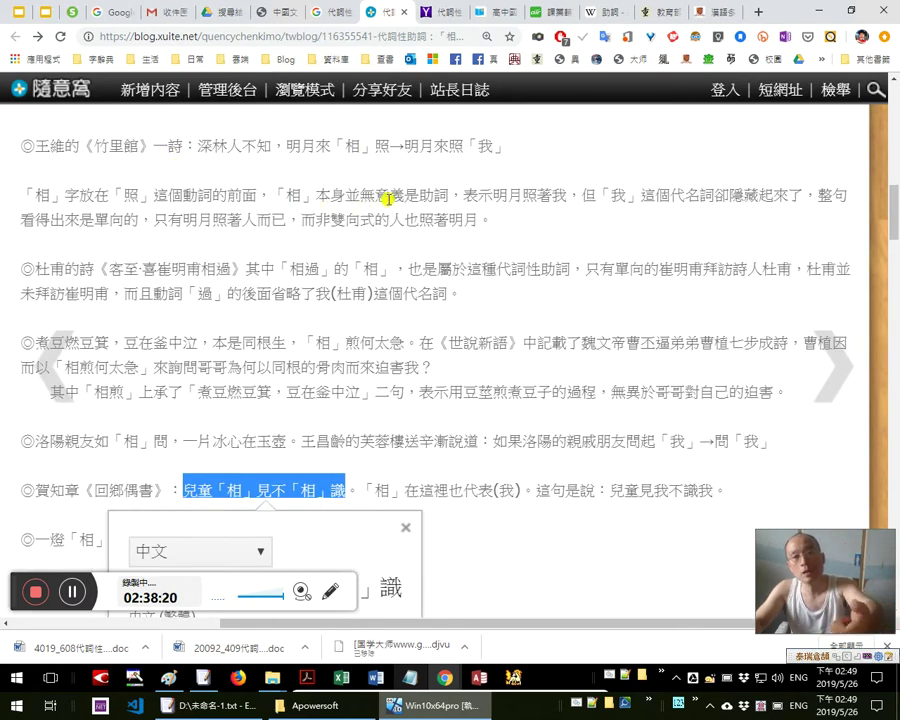
{"action": "scroll", "coordinate": [380, 272], "scroll_direction": "down", "scroll_amount": 2}
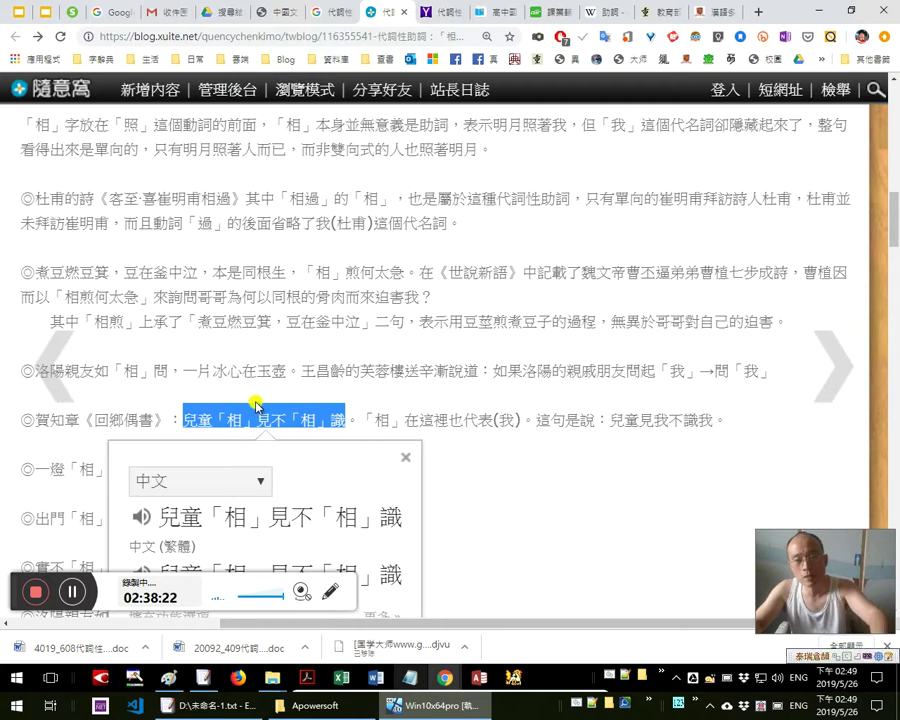
{"action": "scroll", "coordinate": [407, 428], "scroll_direction": "down", "scroll_amount": 1}
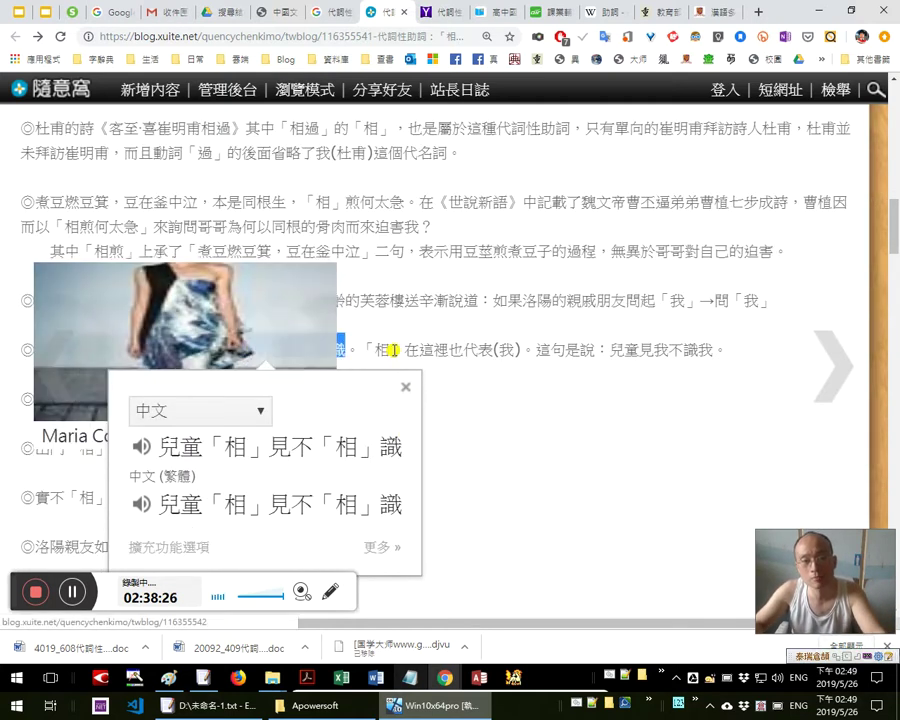
{"action": "left_click", "coordinate": [586, 390]}
{"action": "scroll", "coordinate": [511, 345], "scroll_direction": "down", "scroll_amount": 2}
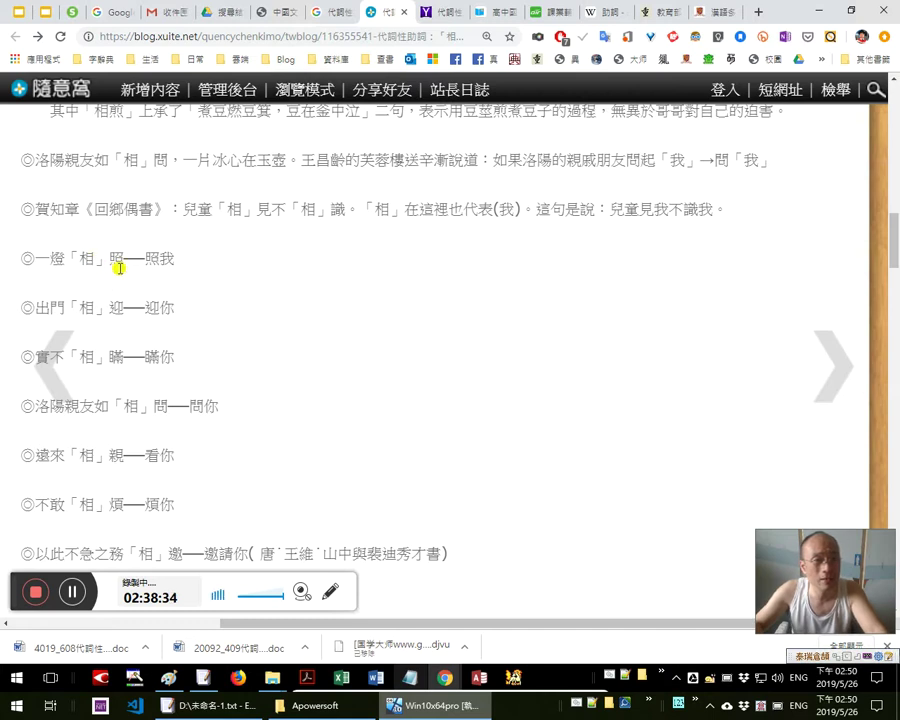
{"action": "scroll", "coordinate": [300, 175], "scroll_direction": "up", "scroll_amount": 3}
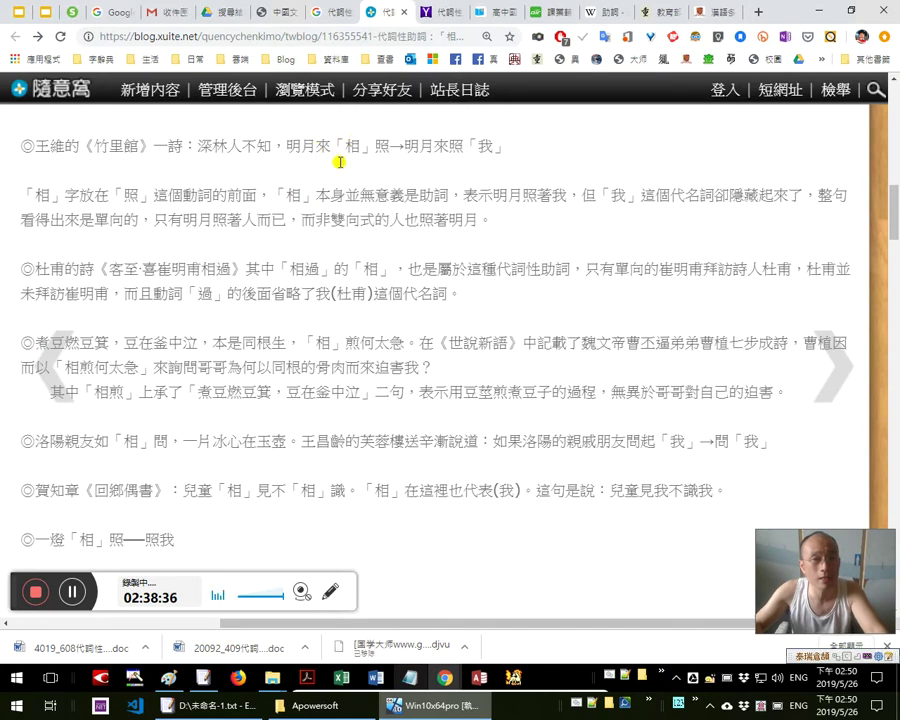
{"action": "scroll", "coordinate": [200, 440], "scroll_direction": "down", "scroll_amount": 2}
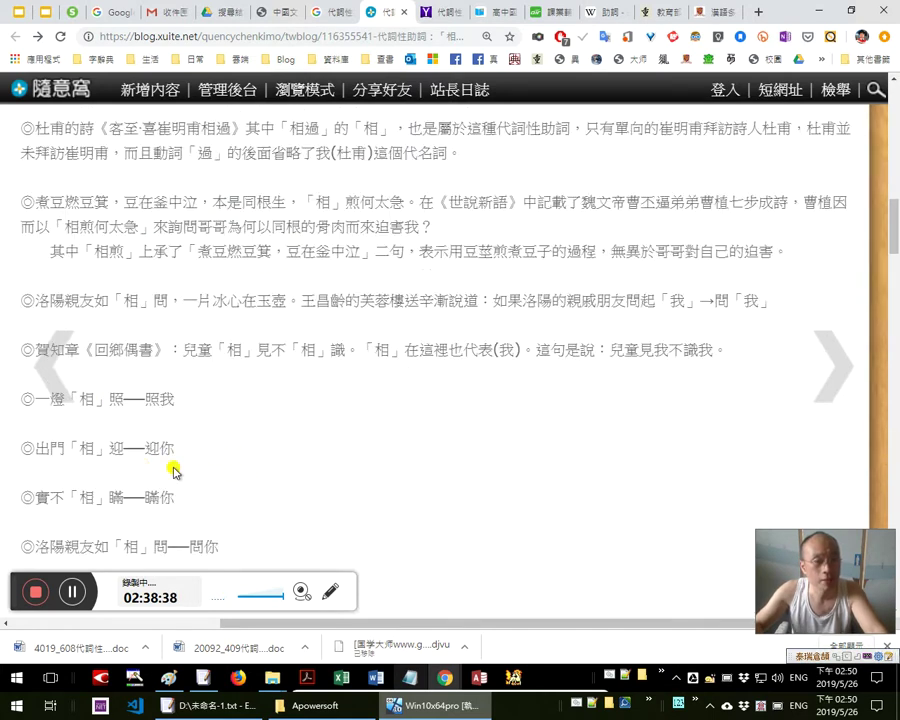
{"action": "scroll", "coordinate": [173, 440], "scroll_direction": "down", "scroll_amount": 1}
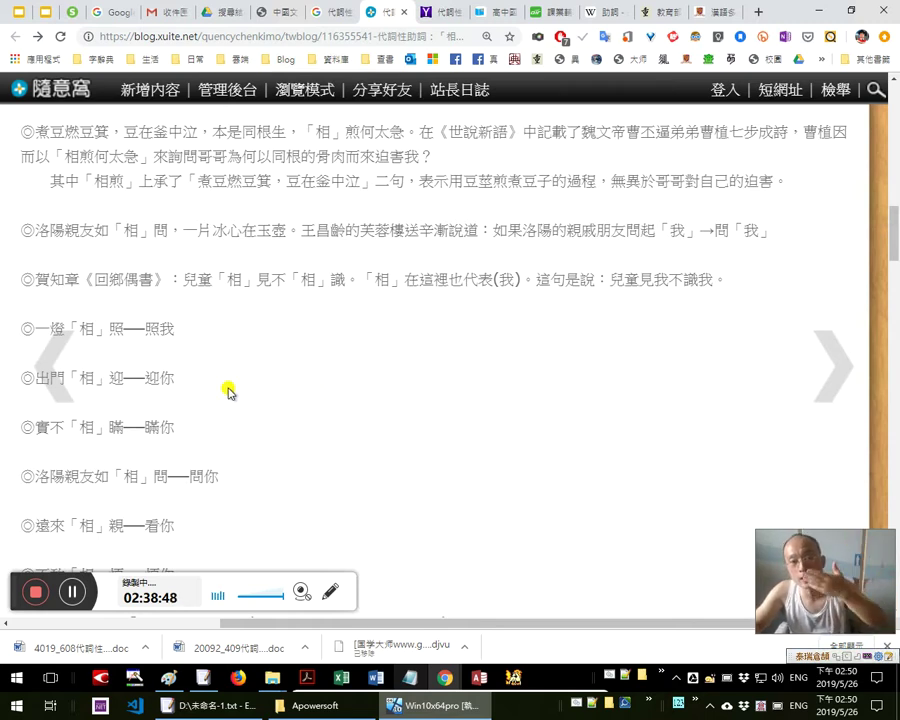
{"action": "left_click_drag", "start_coordinate": [183, 385], "coordinate": [147, 378]}
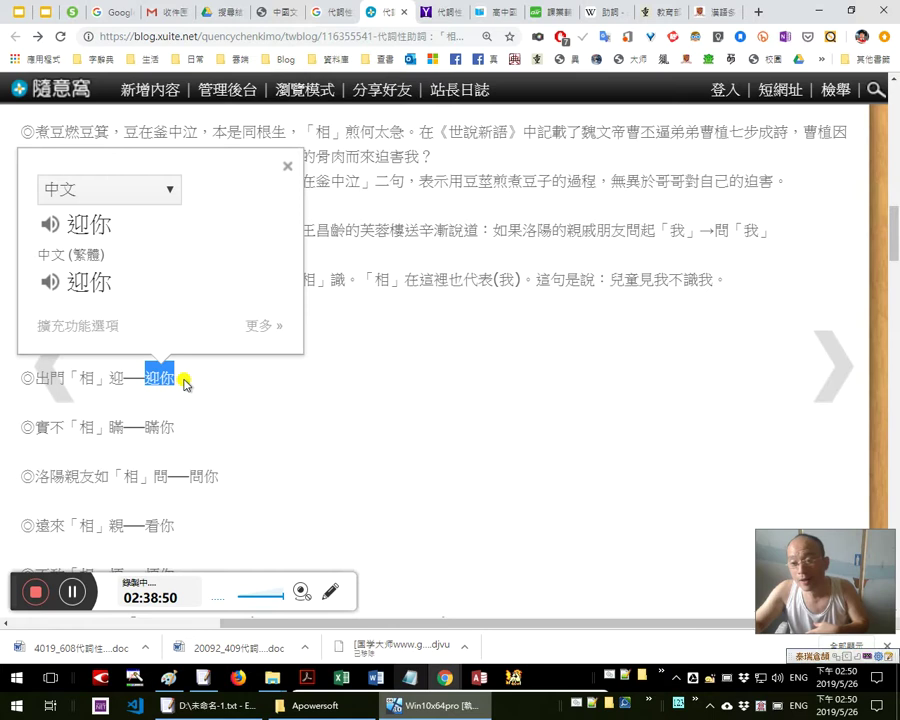
{"action": "mouse_move", "coordinate": [70, 376]}
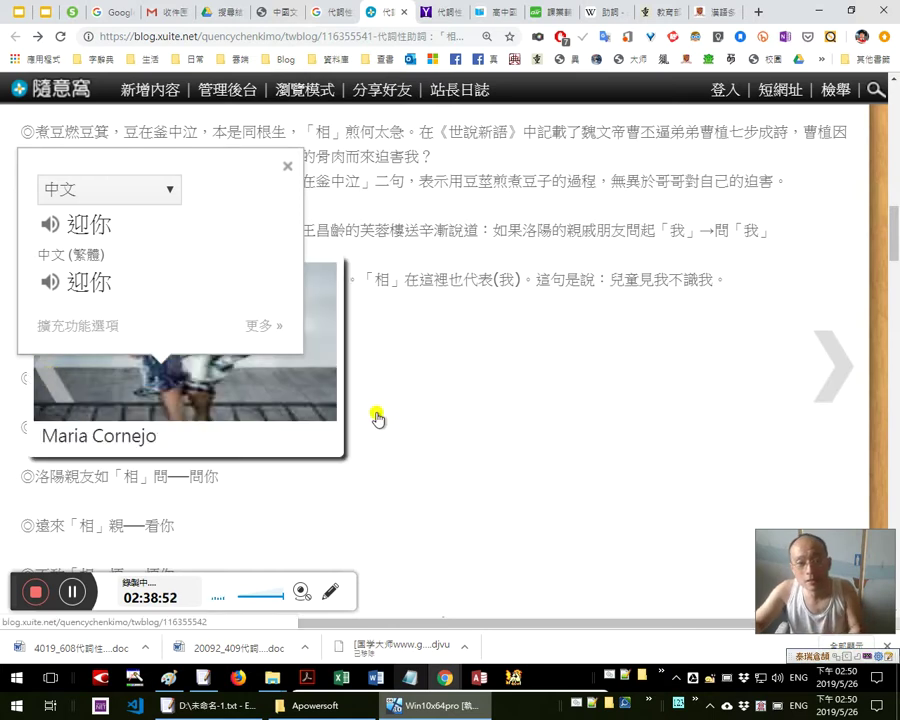
Translate the line 出門「相」迎——迎你, then switch to the reading-method slideshow
{"action": "left_click_drag", "start_coordinate": [187, 380], "coordinate": [198, 234]}
{"action": "scroll", "coordinate": [452, 406], "scroll_direction": "down", "scroll_amount": 2}
{"action": "scroll", "coordinate": [225, 222], "scroll_direction": "down", "scroll_amount": 1}
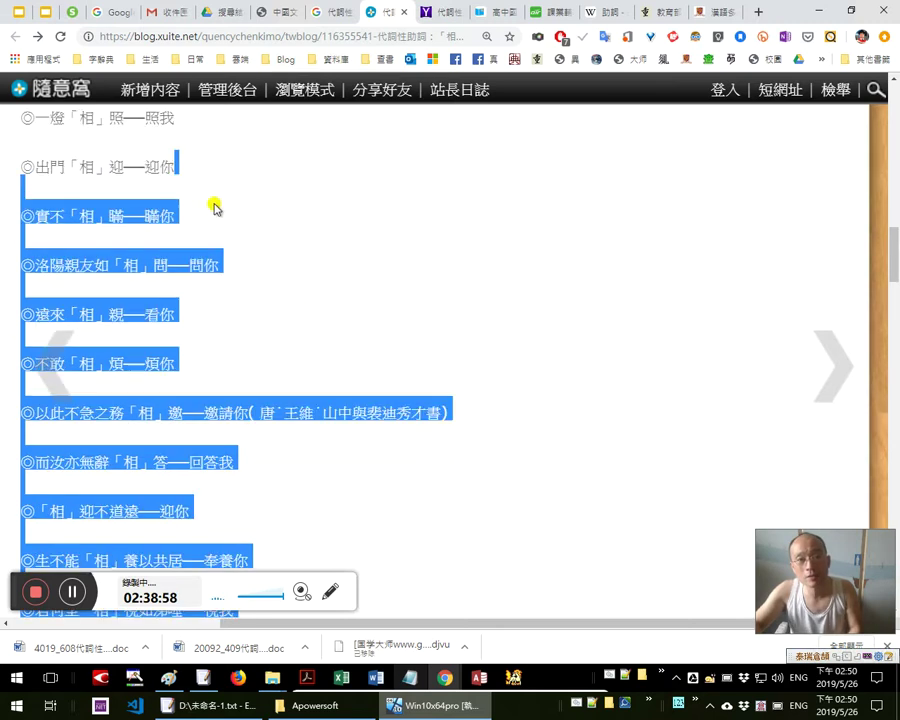
{"action": "left_click_drag", "start_coordinate": [177, 167], "coordinate": [34, 162]}
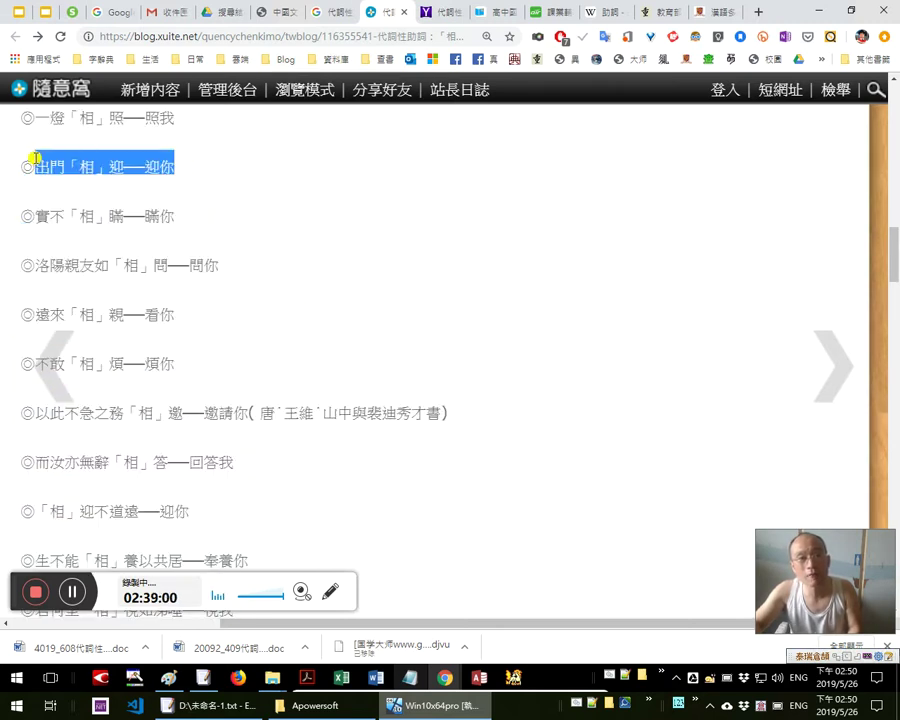
{"action": "key", "text": "alt+Tab"}
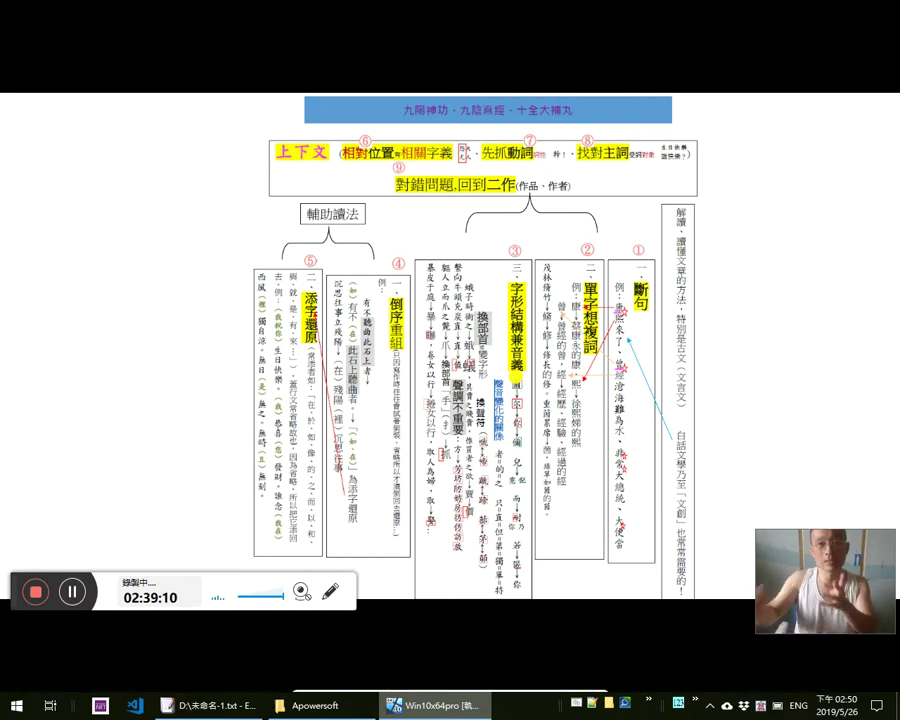
Present the 七星大法 deck full screen at the 不要死在一點上，永遠注意對立面 slide
{"action": "key", "text": "Escape"}
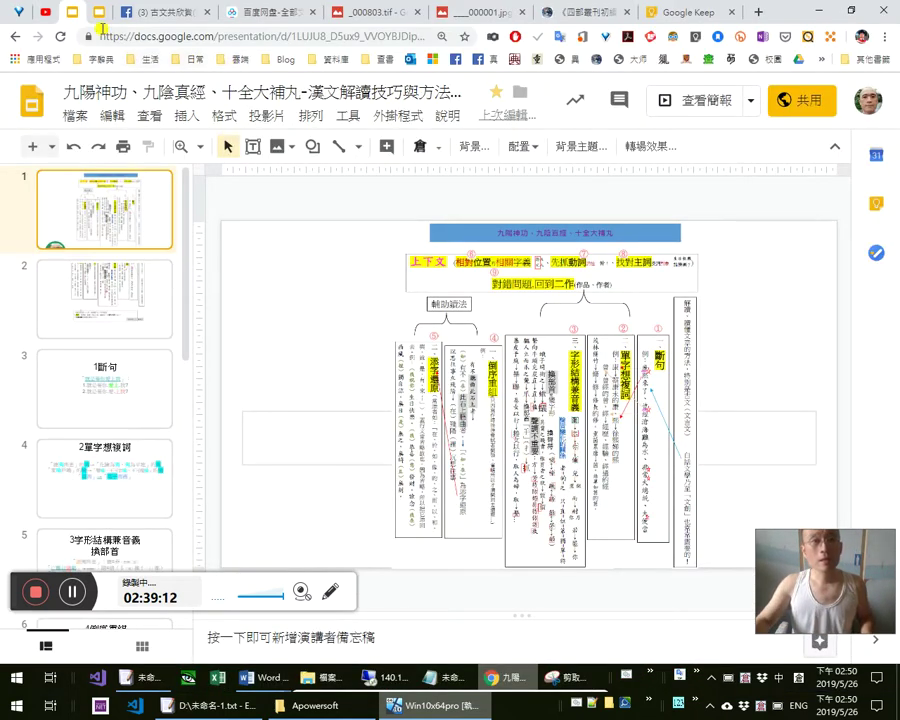
{"action": "left_click", "coordinate": [97, 14]}
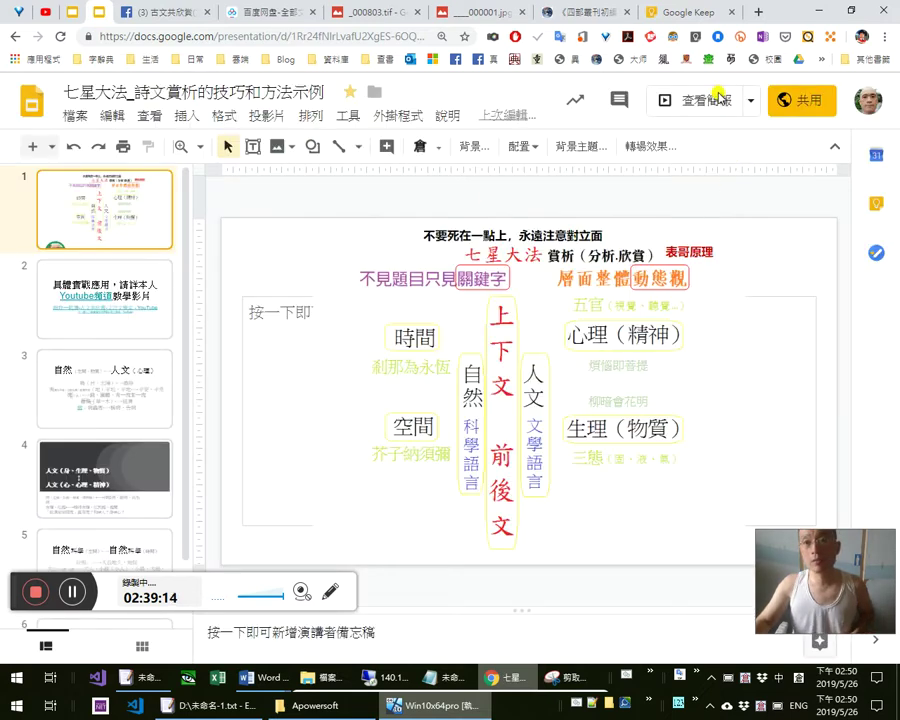
{"action": "left_click", "coordinate": [718, 106]}
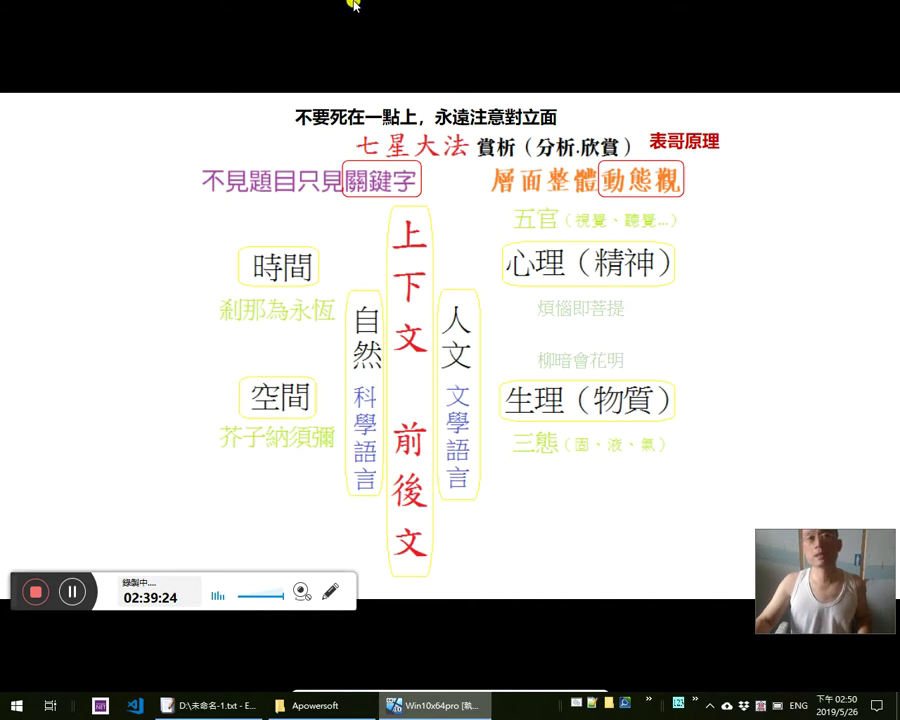
{"action": "mouse_move", "coordinate": [433, 3]}
{"action": "key", "text": "alt+Tab"}
{"action": "key", "text": "alt+Tab"}
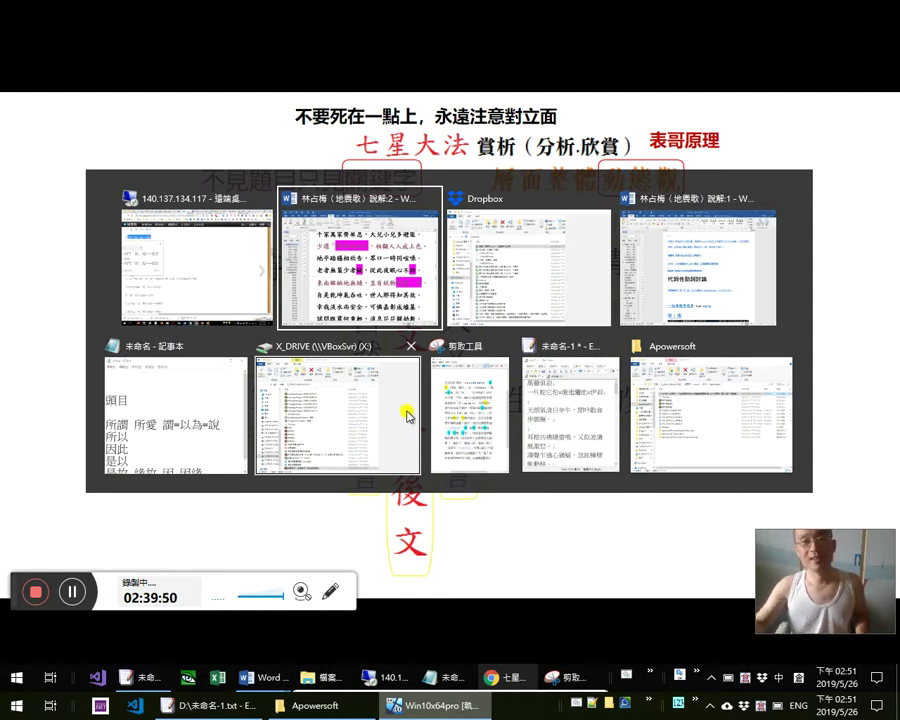
Search Google for 顏回 復聖 in a new tab and open the Yahoo answer in the background
{"action": "key", "text": "alt+shift+Tab"}
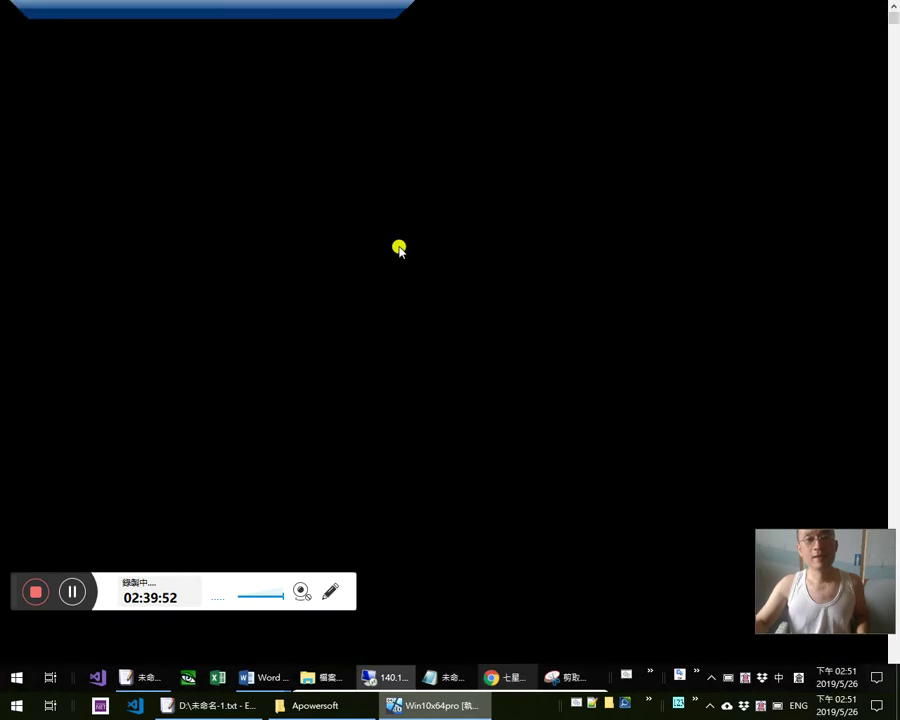
{"action": "key", "text": "alt+Tab"}
{"action": "key", "text": "alt+Tab"}
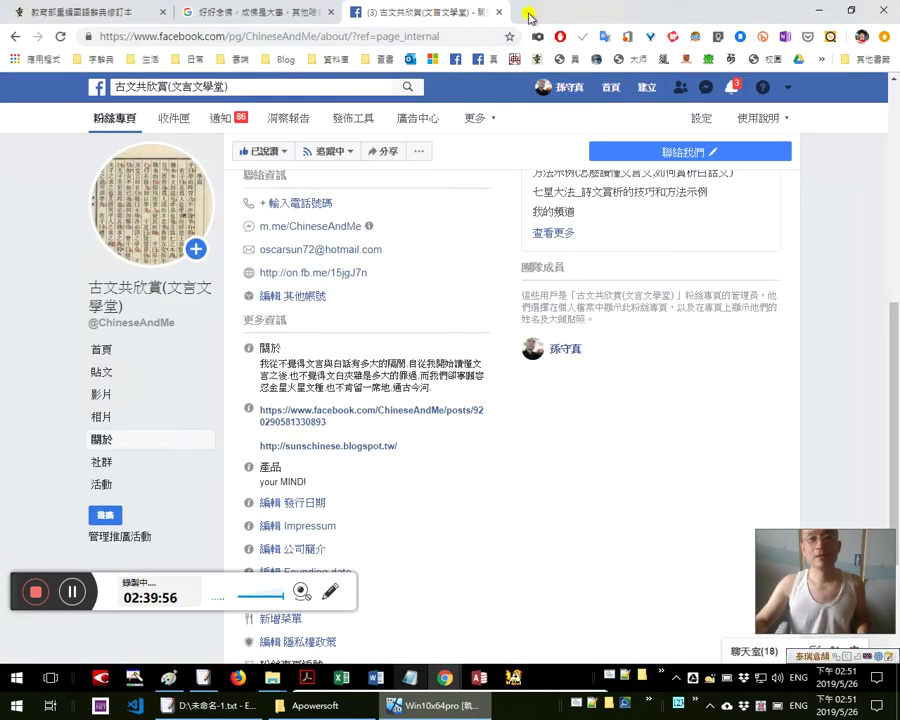
{"action": "left_click", "coordinate": [523, 13]}
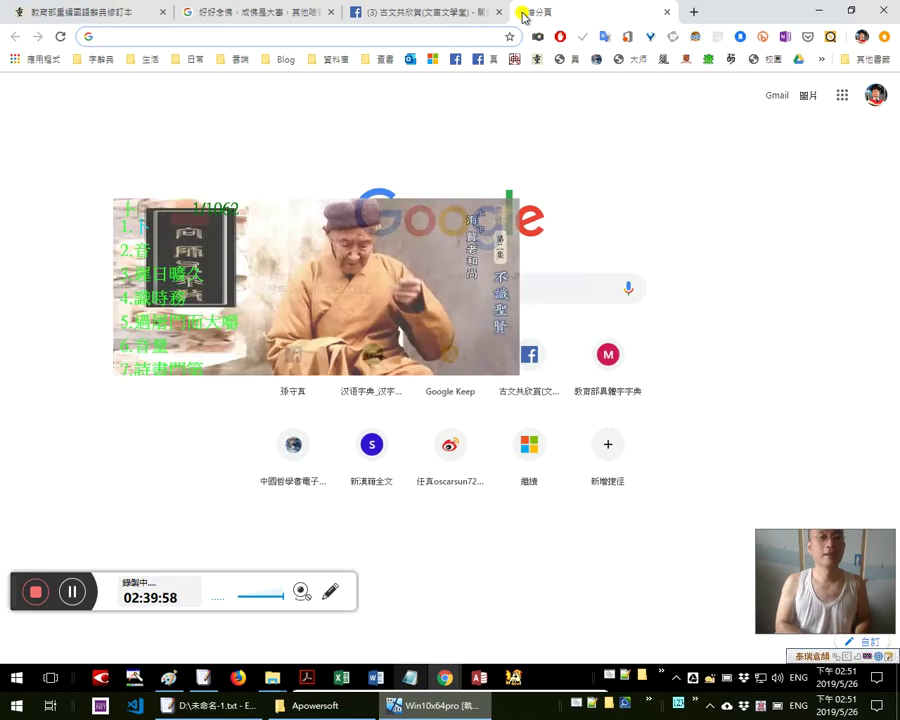
{"action": "type", "text": "顏回 復"}
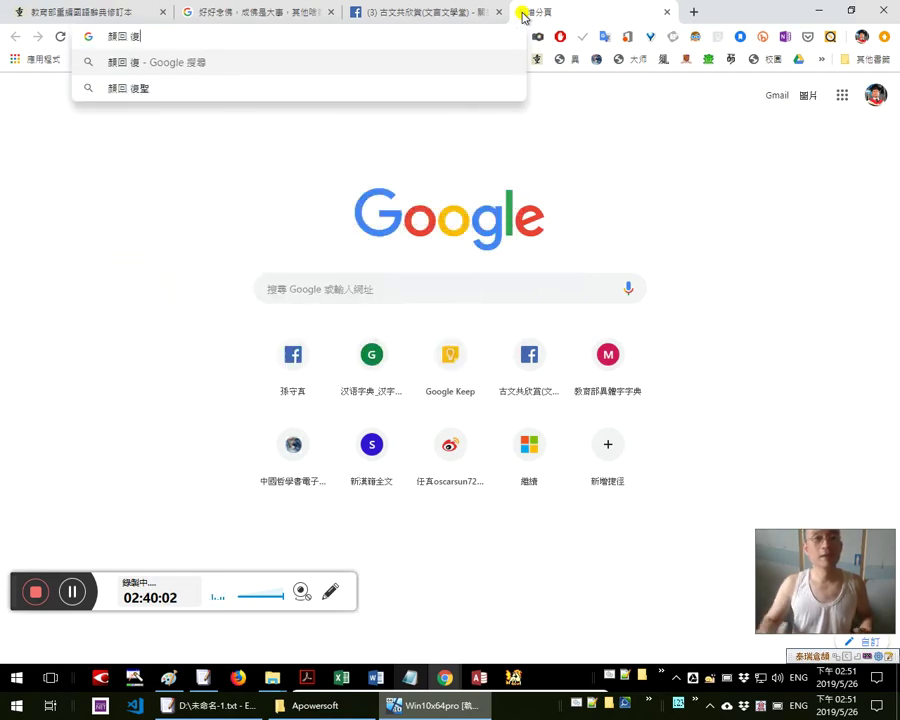
{"action": "left_click", "coordinate": [410, 90]}
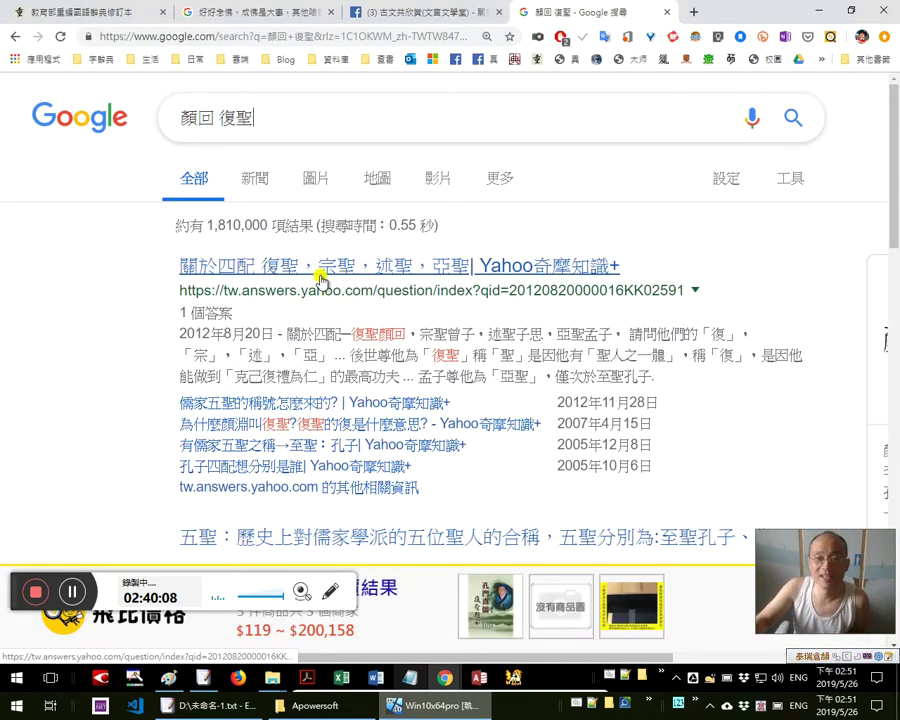
{"action": "middle_click", "coordinate": [380, 268]}
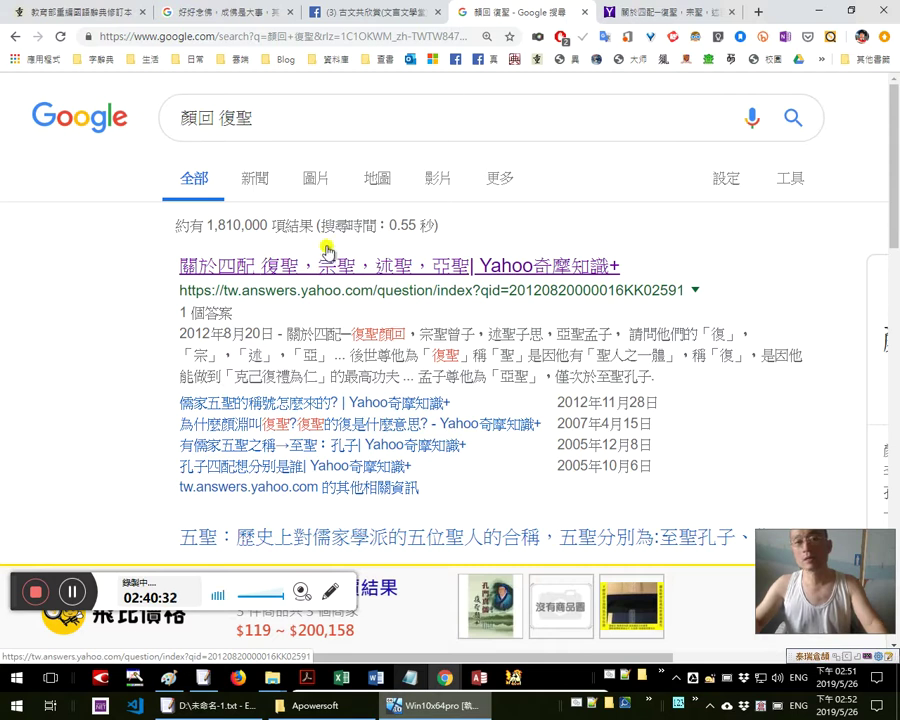
Glance at the Yahoo 四配 answer tab, then look up 復 in the search-result snippet
{"action": "left_click", "coordinate": [623, 14]}
{"action": "left_click", "coordinate": [538, 14]}
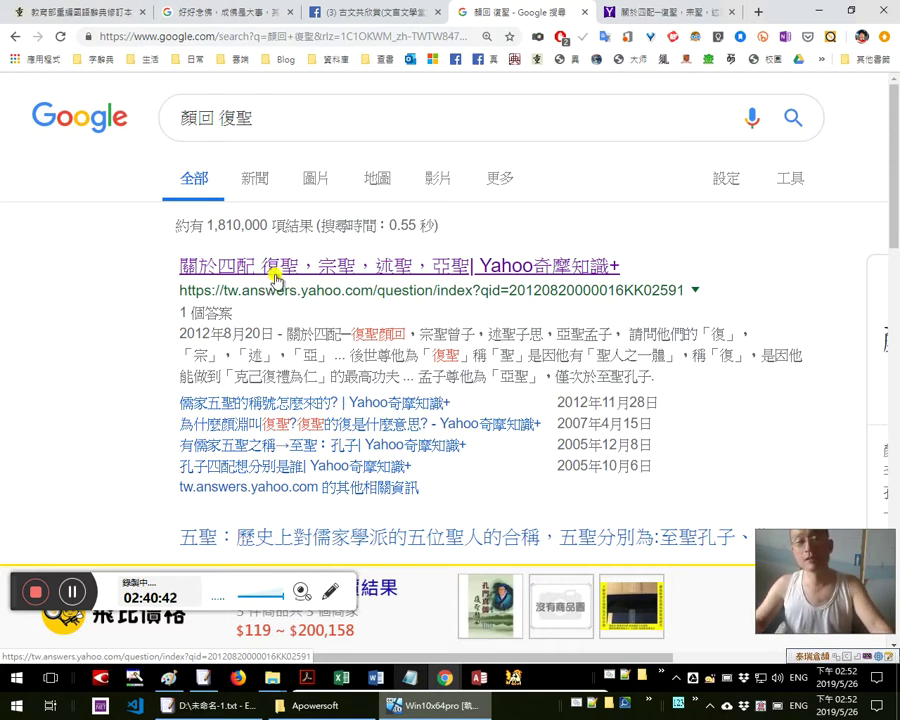
{"action": "double_click", "coordinate": [438, 353]}
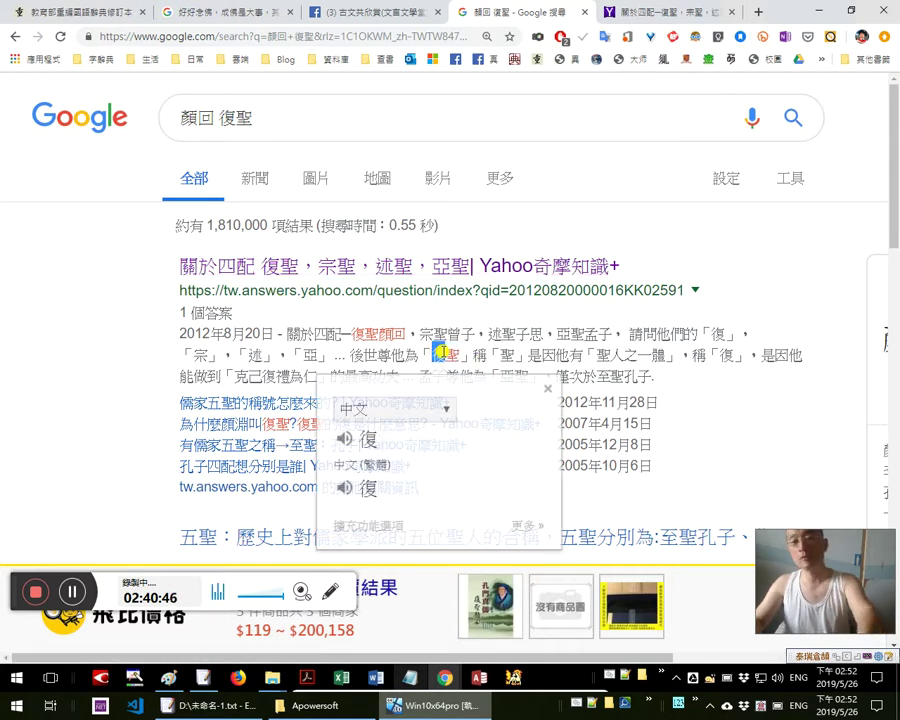
On the Yahoo answer page, look up 復 in 克己復禮 and in 復聖
{"action": "left_click", "coordinate": [648, 12]}
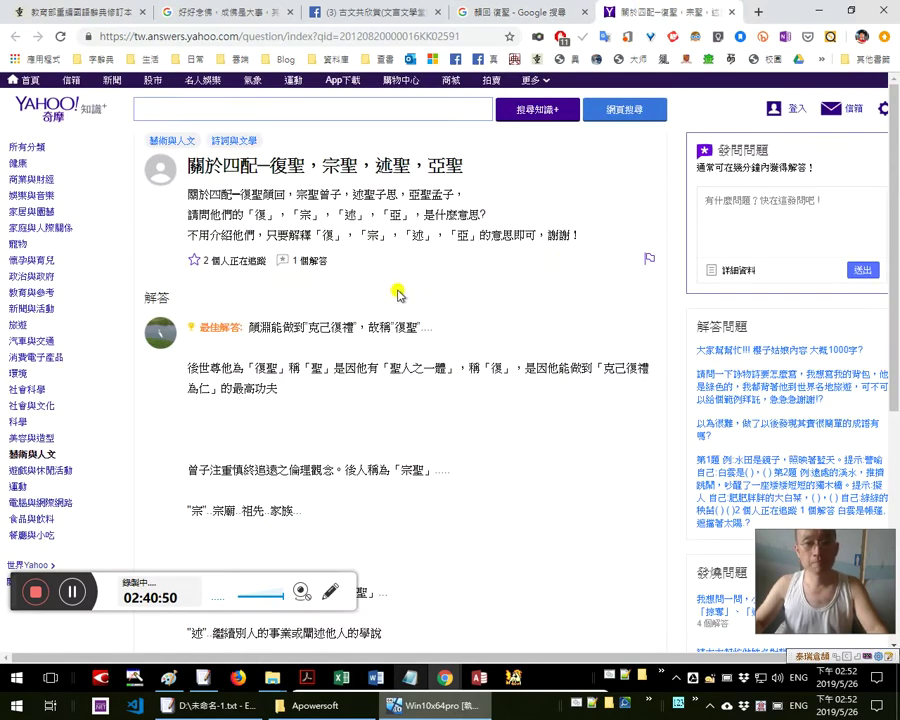
{"action": "double_click", "coordinate": [336, 327]}
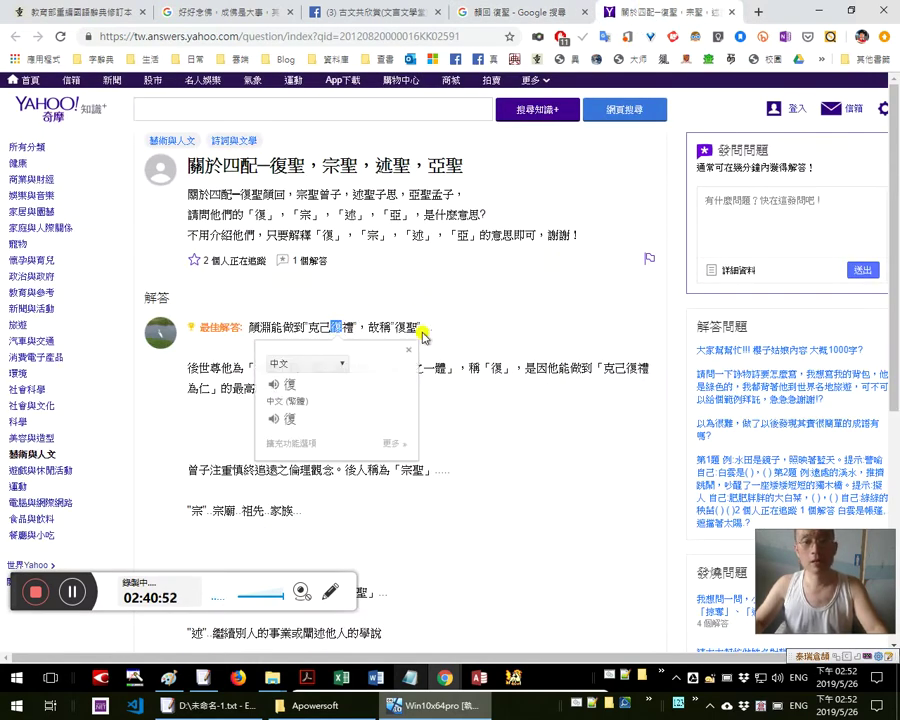
{"action": "left_click", "coordinate": [405, 325]}
{"action": "double_click", "coordinate": [402, 327]}
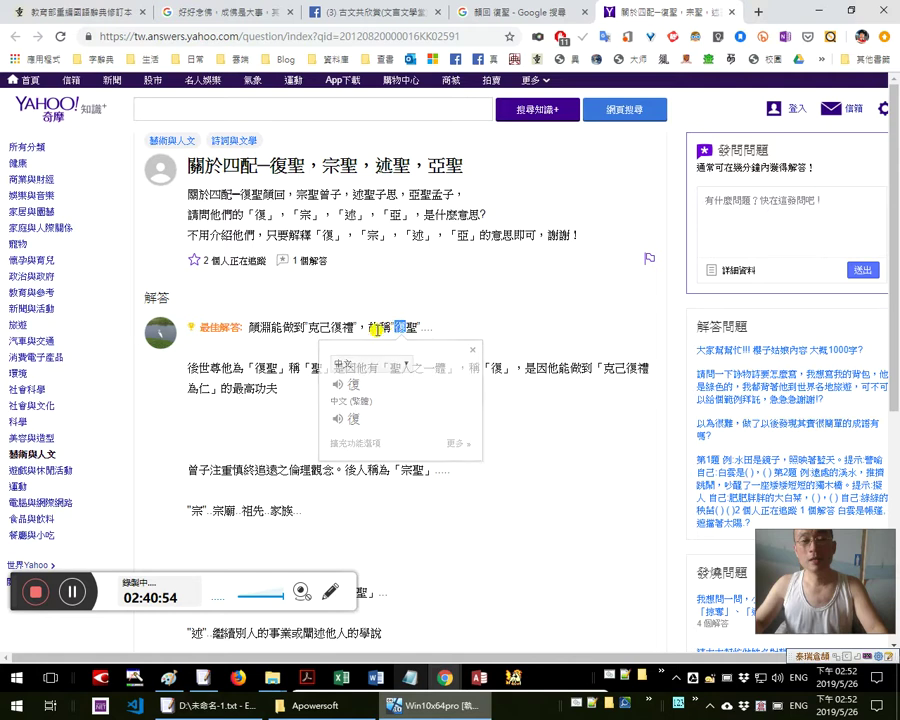
{"action": "left_click", "coordinate": [330, 327]}
{"action": "double_click", "coordinate": [337, 327]}
{"action": "left_click", "coordinate": [476, 385]}
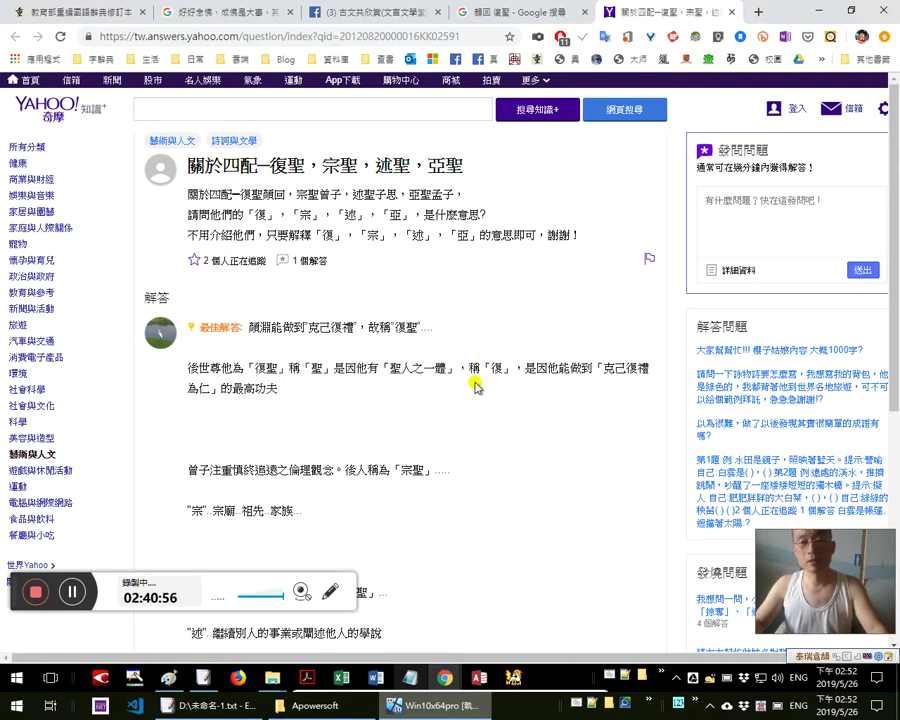
Look up 克己復 and 克己復禮 in the best answer
{"action": "scroll", "coordinate": [460, 428], "scroll_direction": "down", "scroll_amount": 1}
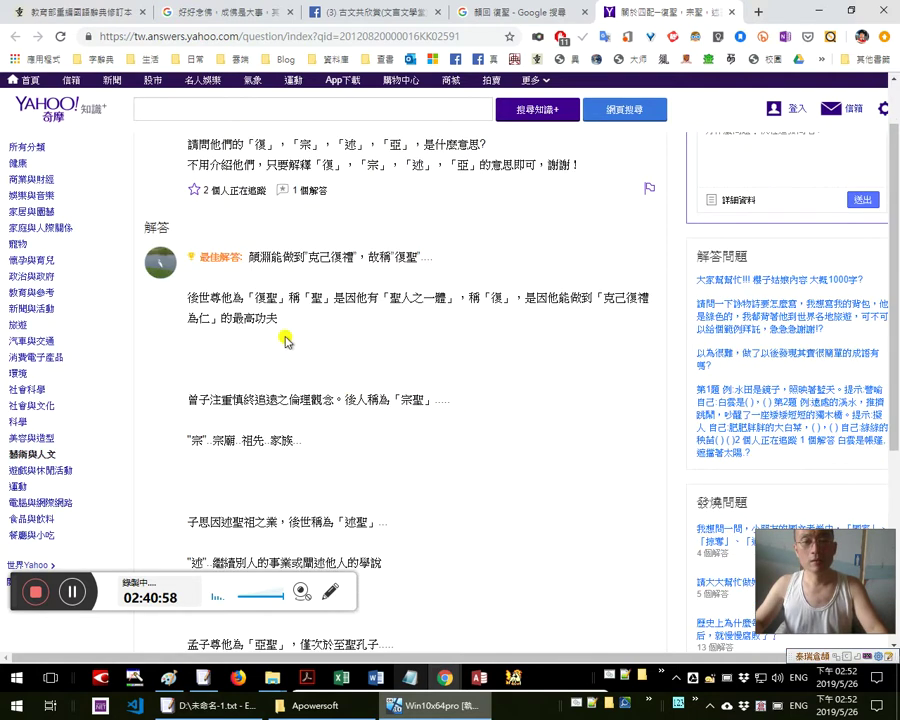
{"action": "left_click_drag", "start_coordinate": [363, 258], "coordinate": [323, 258]}
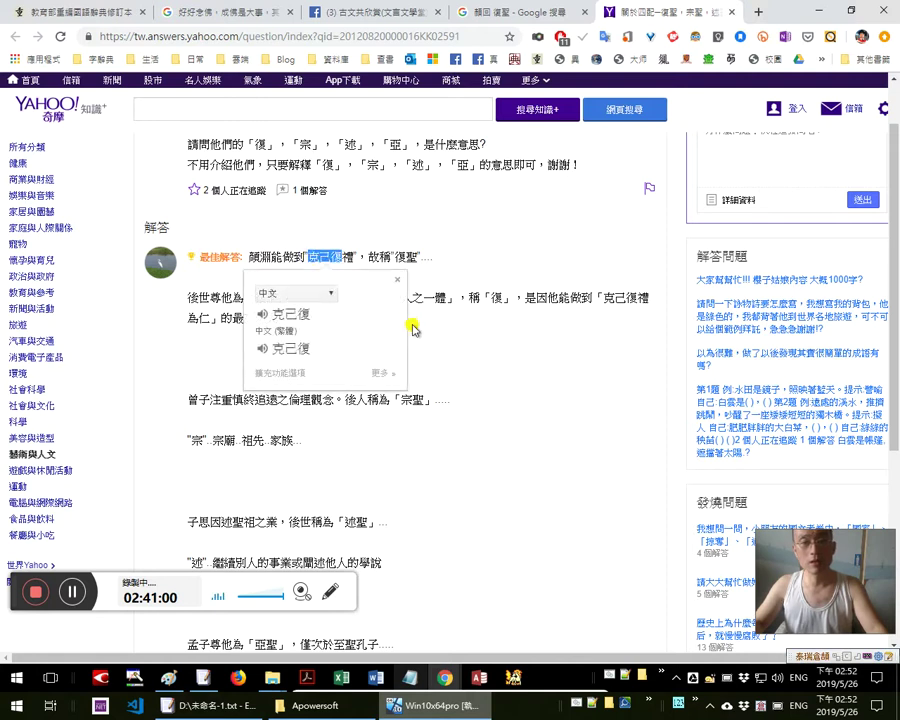
{"action": "left_click", "coordinate": [576, 327]}
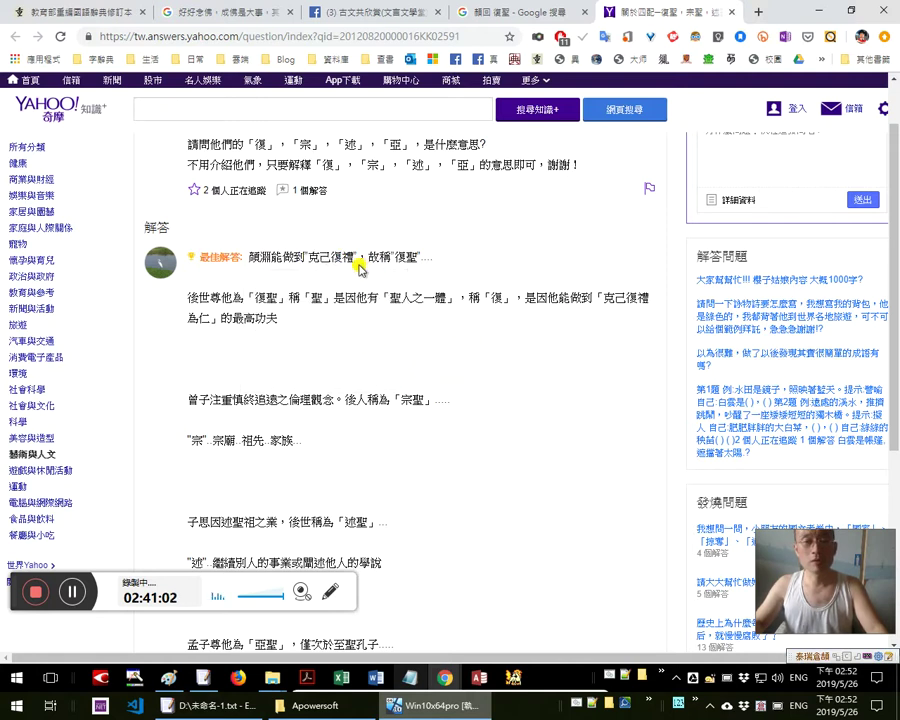
{"action": "left_click_drag", "start_coordinate": [354, 258], "coordinate": [302, 258]}
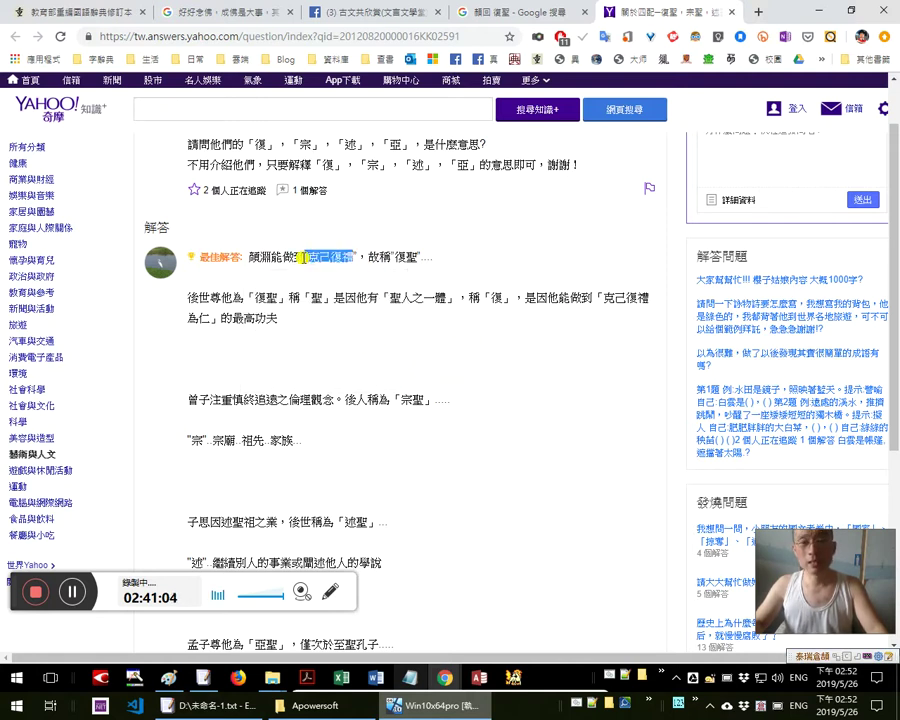
{"action": "left_click", "coordinate": [312, 257]}
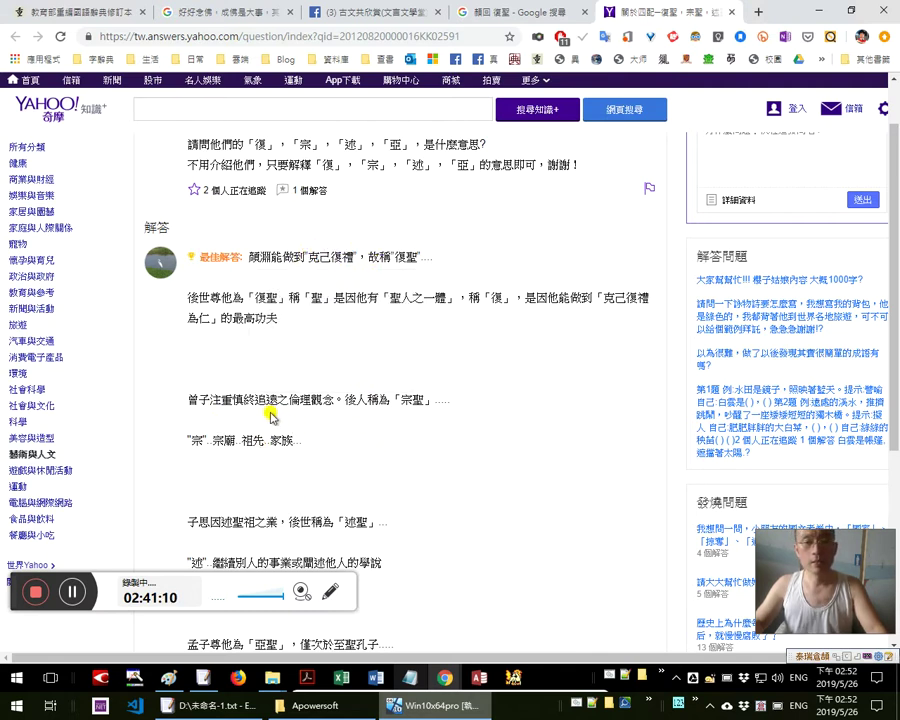
{"action": "scroll", "coordinate": [300, 436], "scroll_direction": "down", "scroll_amount": 1}
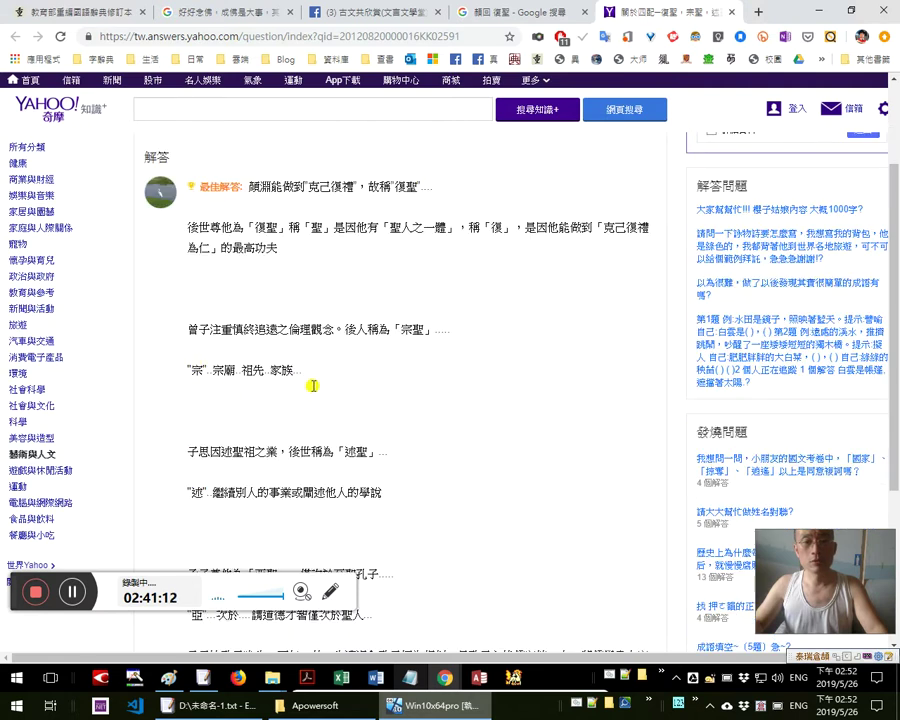
{"action": "left_click", "coordinate": [197, 363]}
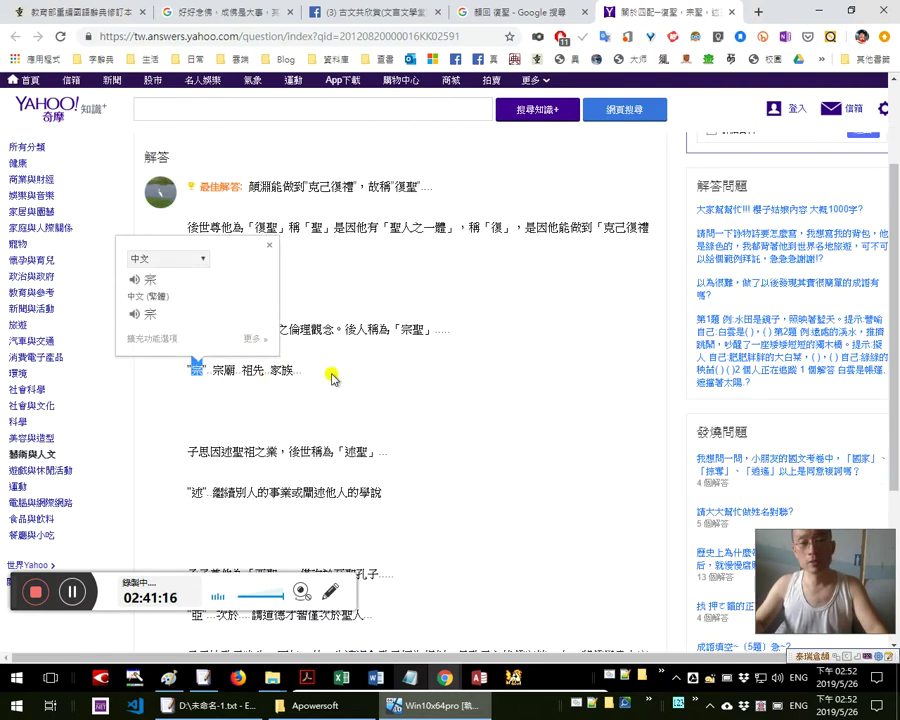
Look up the lines explaining 宗聖, then the single character 宗
{"action": "left_click_drag", "start_coordinate": [326, 374], "coordinate": [210, 329]}
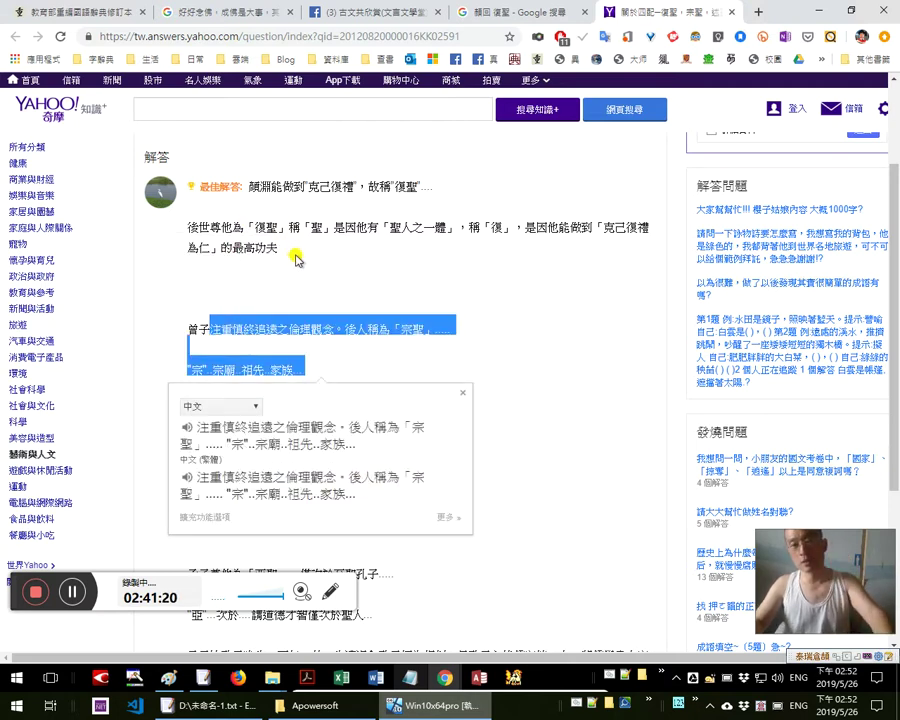
{"action": "left_click", "coordinate": [296, 254]}
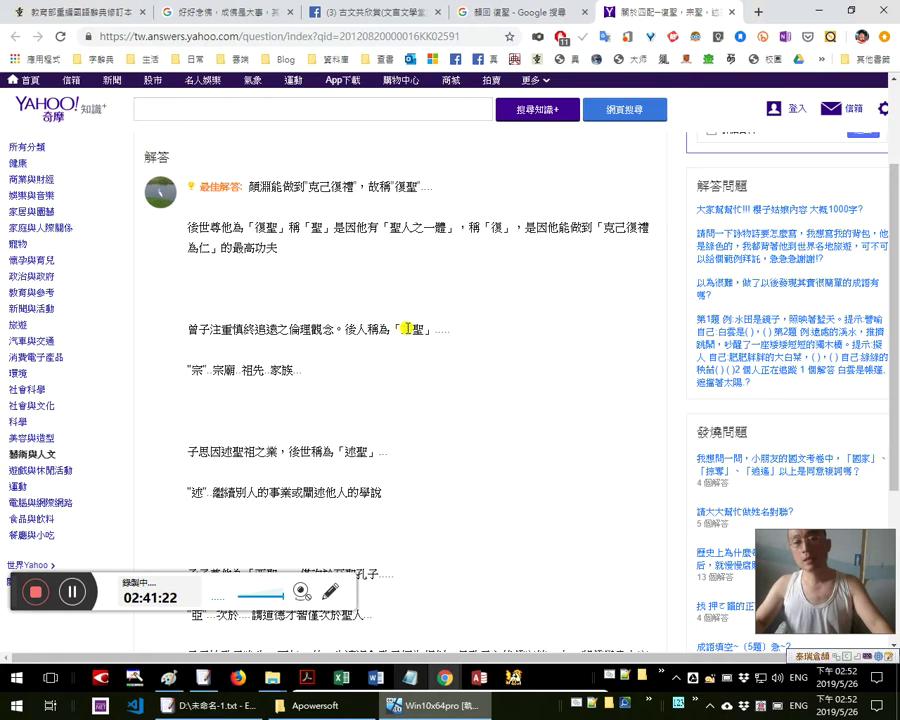
{"action": "mouse_move", "coordinate": [401, 329]}
{"action": "left_mouse_down"}
{"action": "mouse_move", "coordinate": [412, 328]}
{"action": "mouse_move", "coordinate": [400, 326]}
{"action": "mouse_move", "coordinate": [406, 321]}
{"action": "left_mouse_up"}
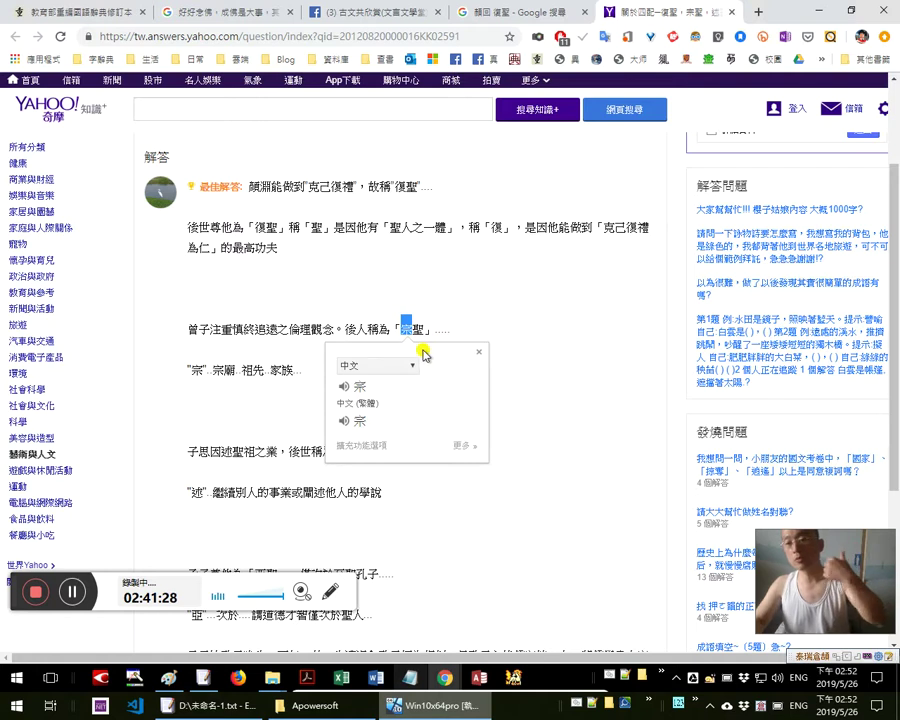
{"action": "left_click", "coordinate": [422, 305]}
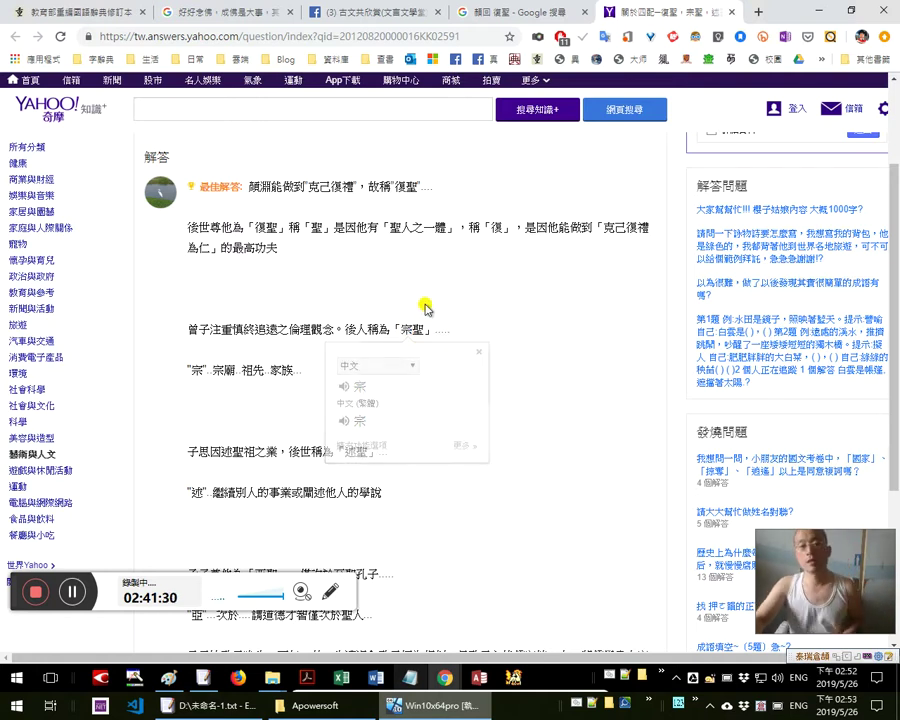
Look up 述 and 於至聖孔子, then return to the blog window
{"action": "scroll", "coordinate": [360, 430], "scroll_direction": "down", "scroll_amount": 1}
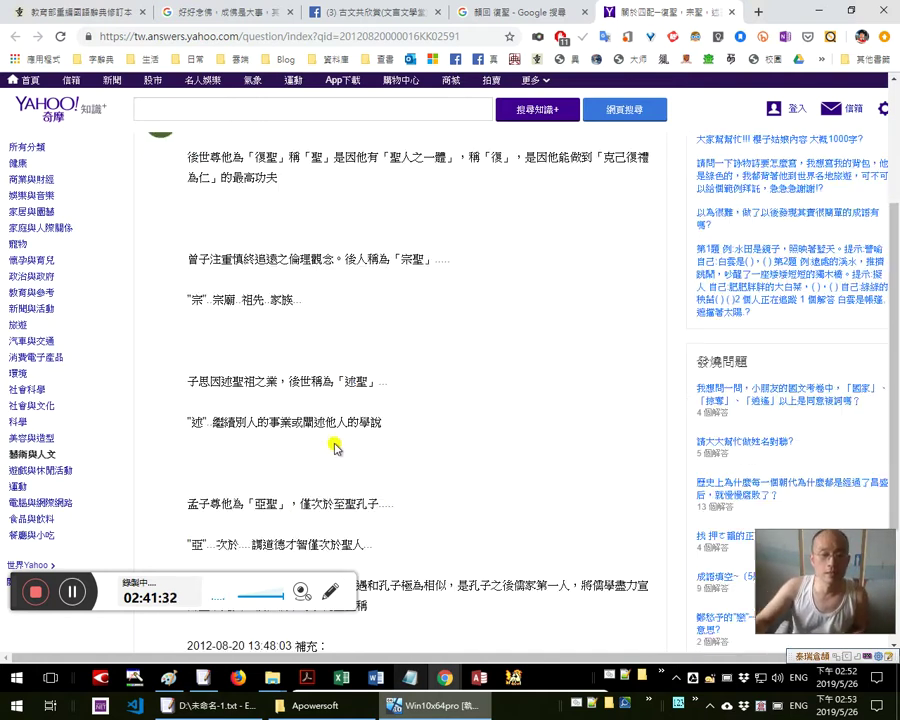
{"action": "double_click", "coordinate": [355, 382]}
{"action": "left_click", "coordinate": [321, 506]}
{"action": "left_click_drag", "start_coordinate": [321, 506], "coordinate": [396, 505]}
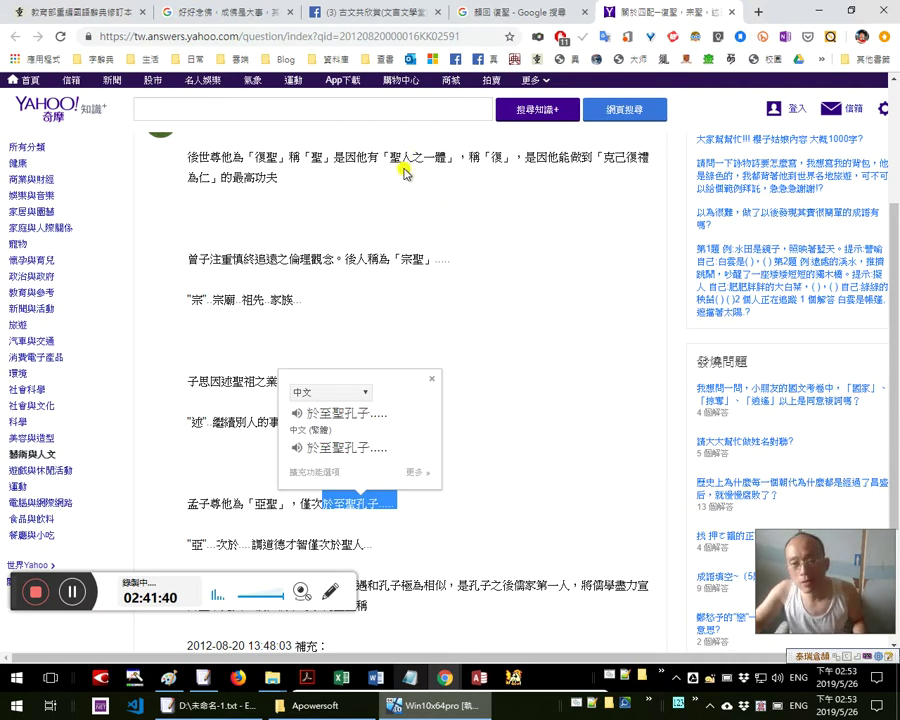
{"action": "key", "text": "alt+Tab"}
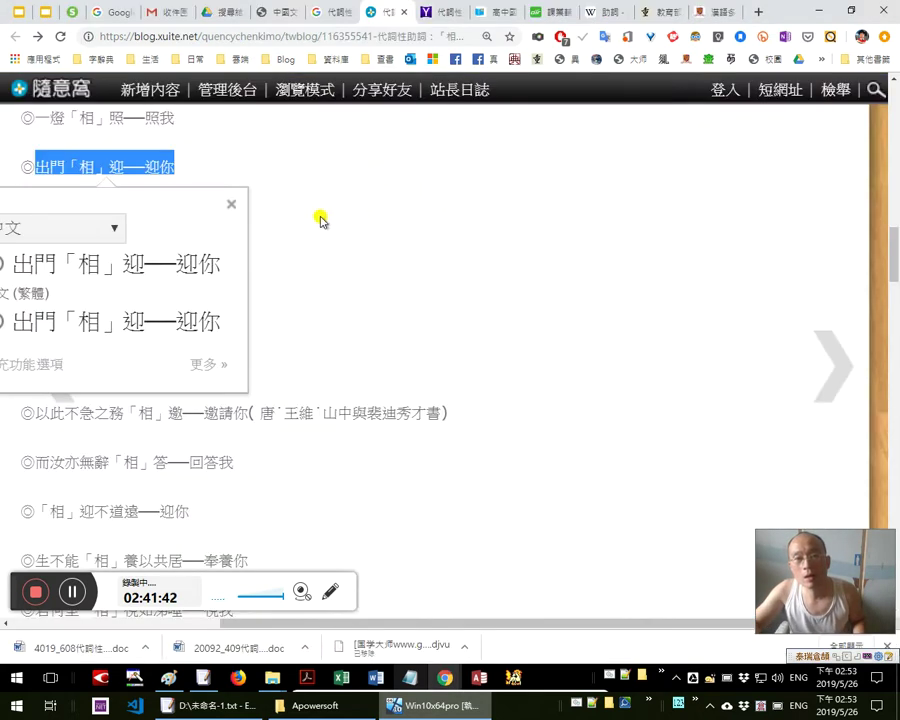
Look up 迎你 on the blog post, clear it, and bring the slide window forward
{"action": "left_click", "coordinate": [135, 166]}
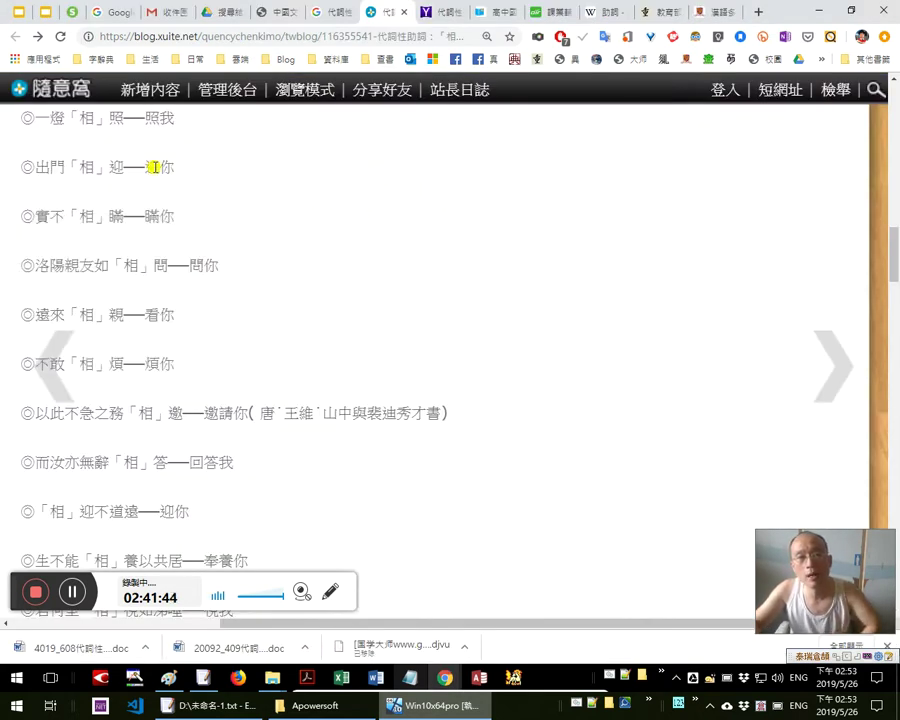
{"action": "left_click_drag", "start_coordinate": [150, 167], "coordinate": [177, 167]}
{"action": "left_click", "coordinate": [183, 174]}
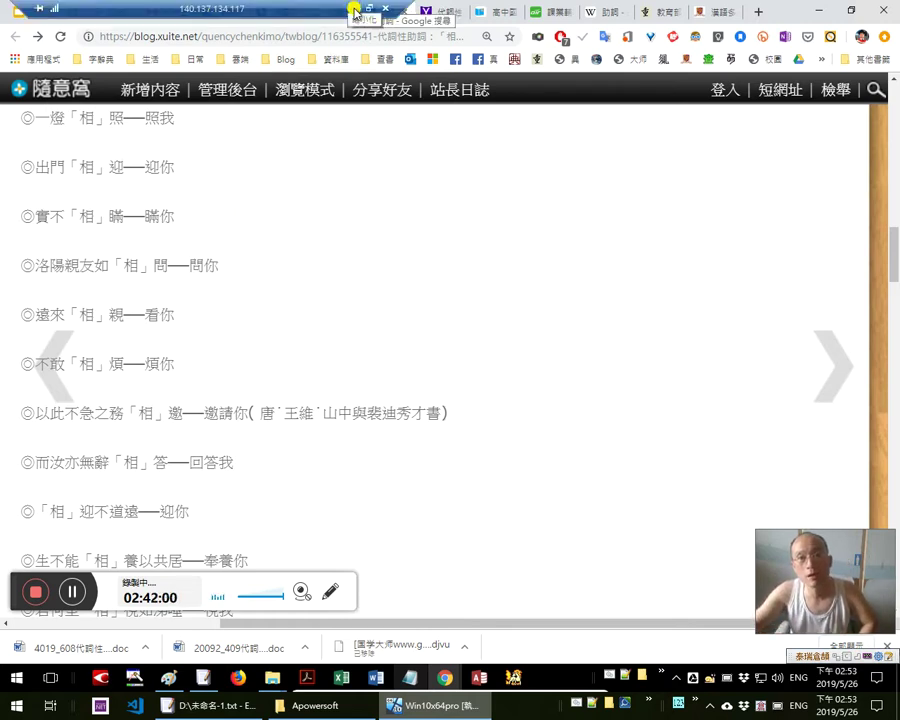
{"action": "left_click", "coordinate": [350, 8]}
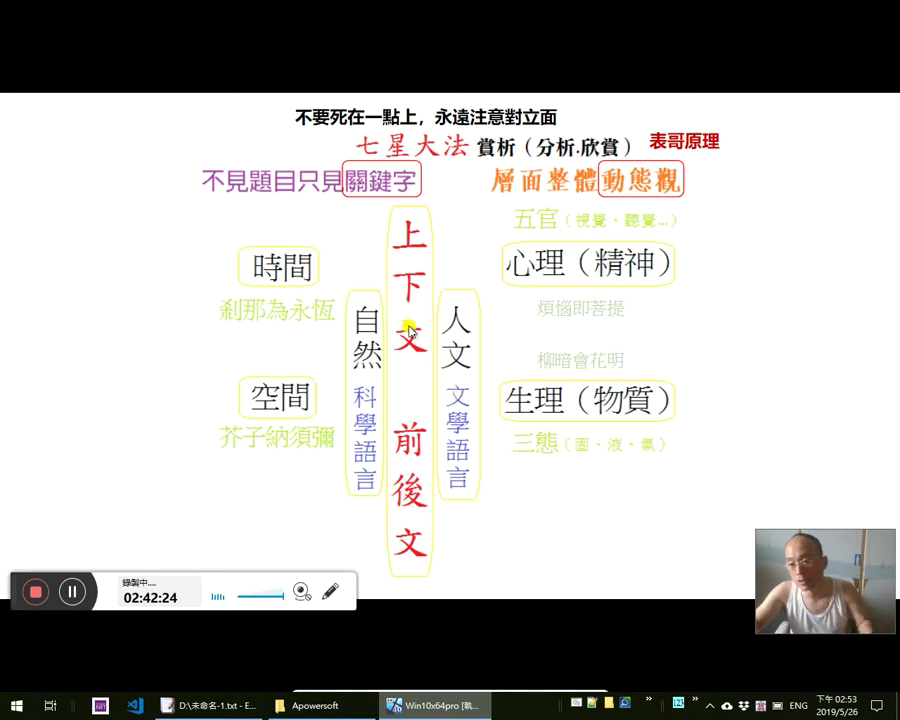
Return to the Chrome window with the Xuite blog post on 相
{"action": "key", "text": "alt+Tab"}
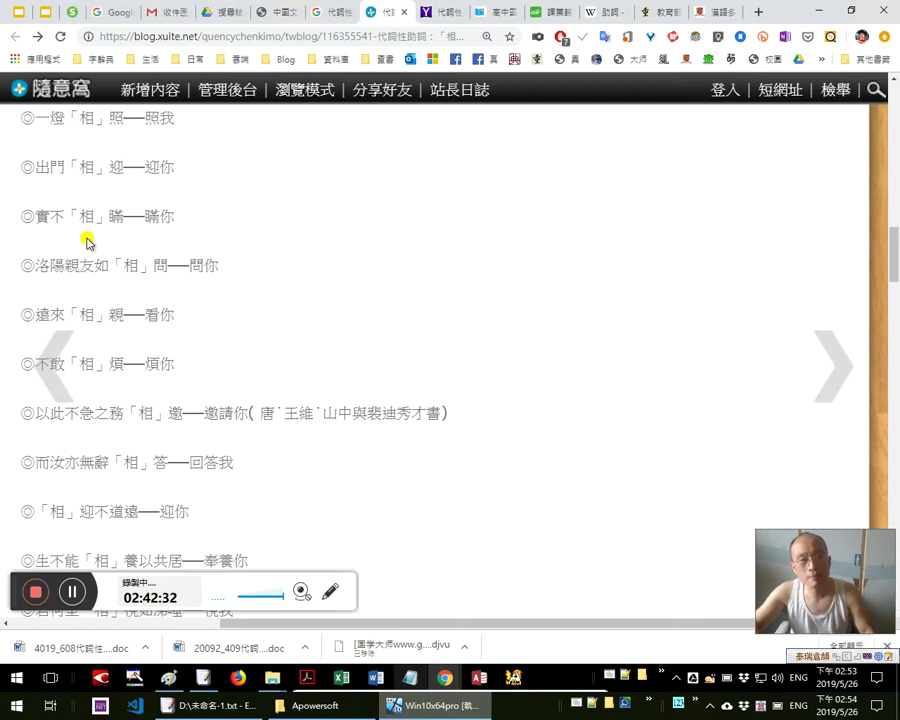
{"action": "left_click_drag", "start_coordinate": [148, 216], "coordinate": [176, 220]}
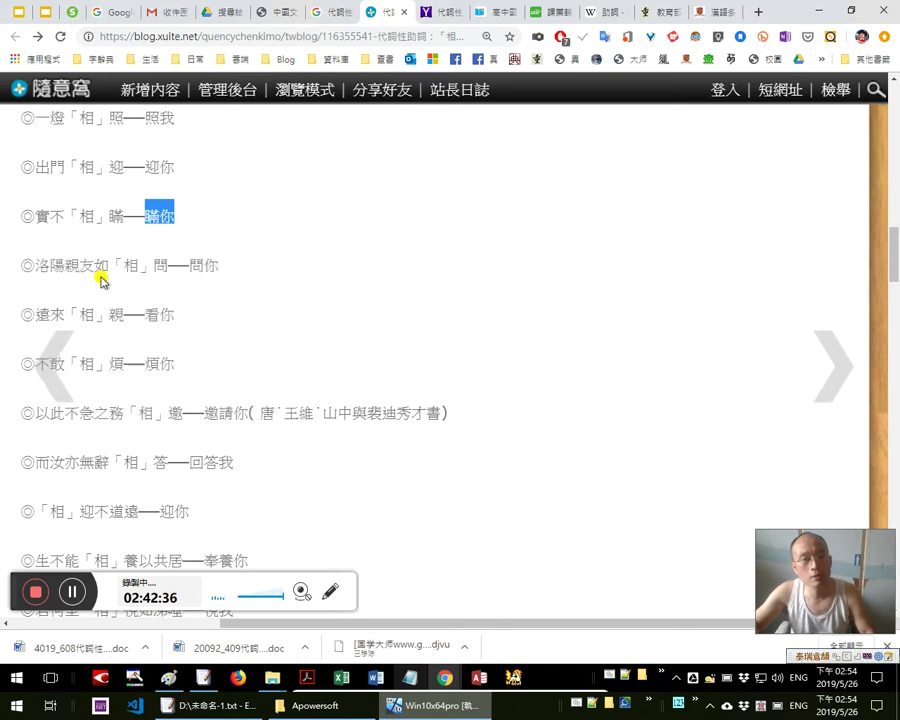
{"action": "mouse_move", "coordinate": [88, 272]}
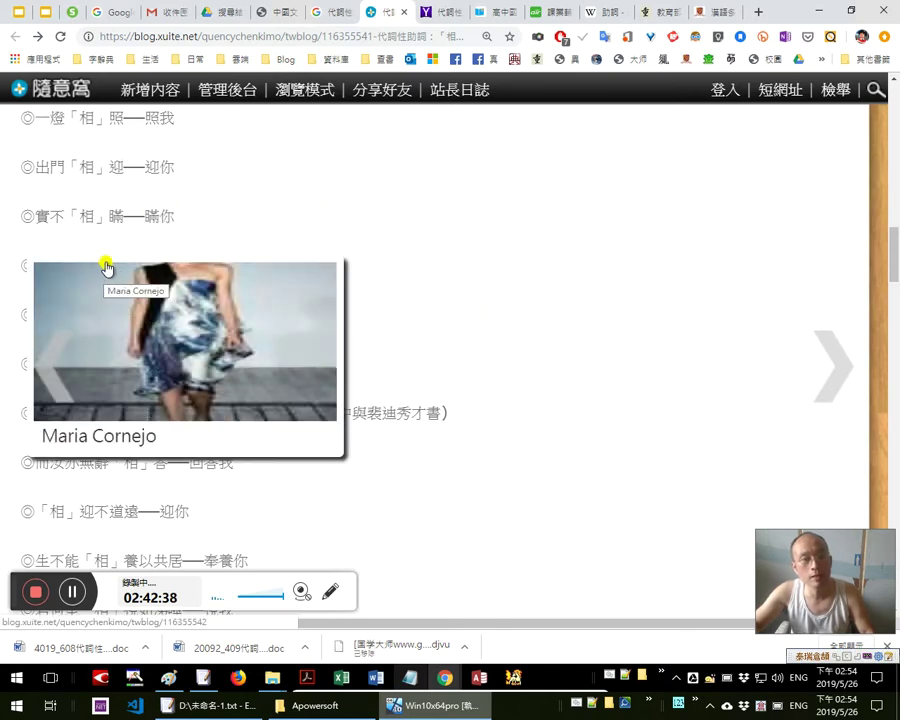
{"action": "scroll", "coordinate": [400, 216], "scroll_direction": "down", "scroll_amount": 1}
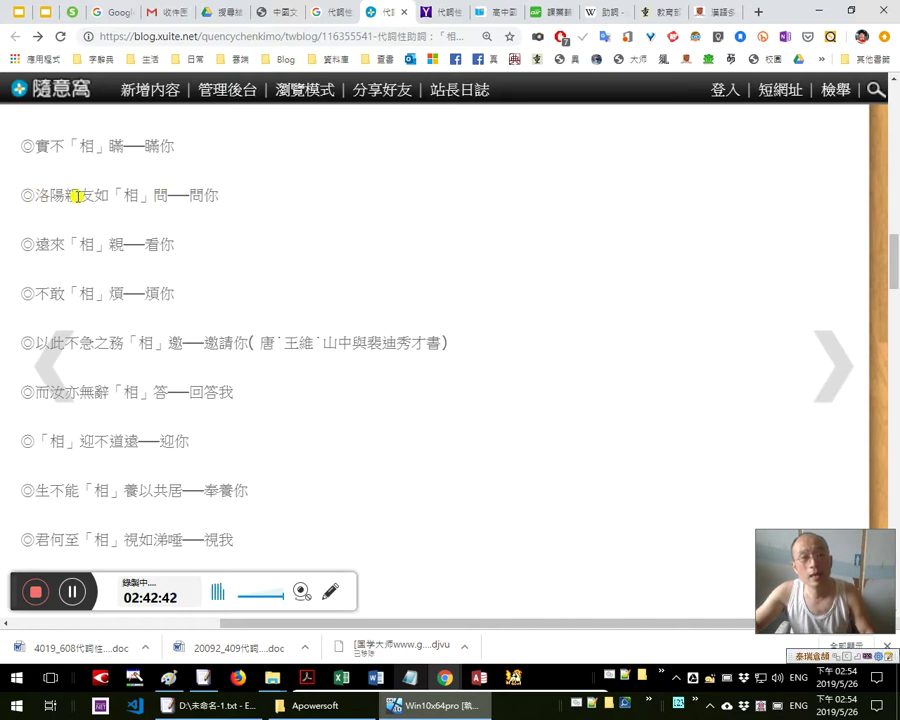
{"action": "left_click_drag", "start_coordinate": [218, 194], "coordinate": [50, 194]}
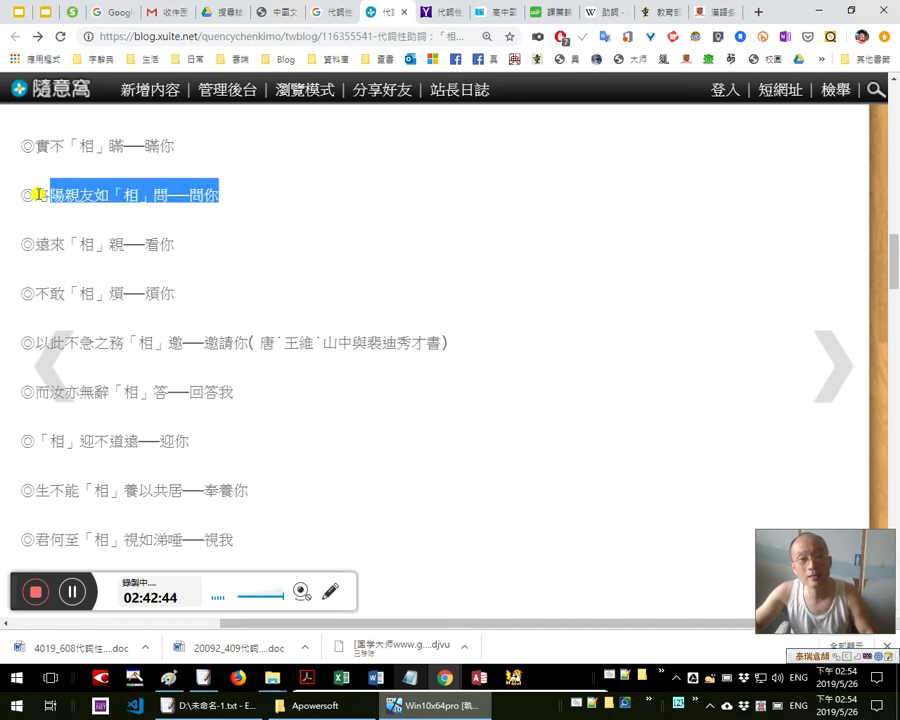
{"action": "scroll", "coordinate": [560, 192], "scroll_direction": "up", "scroll_amount": 1}
{"action": "scroll", "coordinate": [560, 192], "scroll_direction": "up", "scroll_amount": 3}
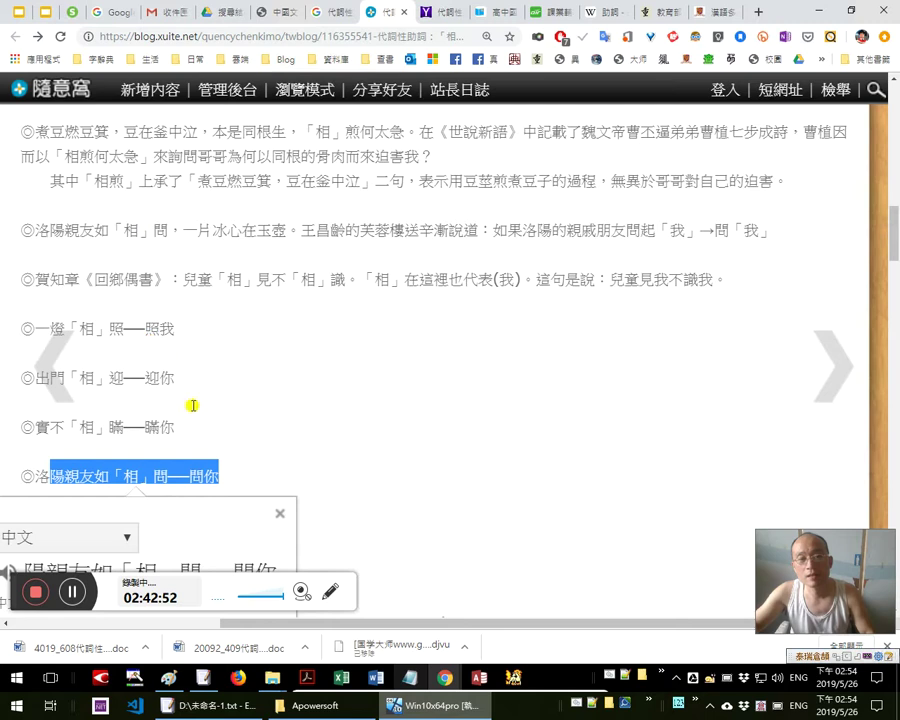
{"action": "scroll", "coordinate": [200, 400], "scroll_direction": "down", "scroll_amount": 1}
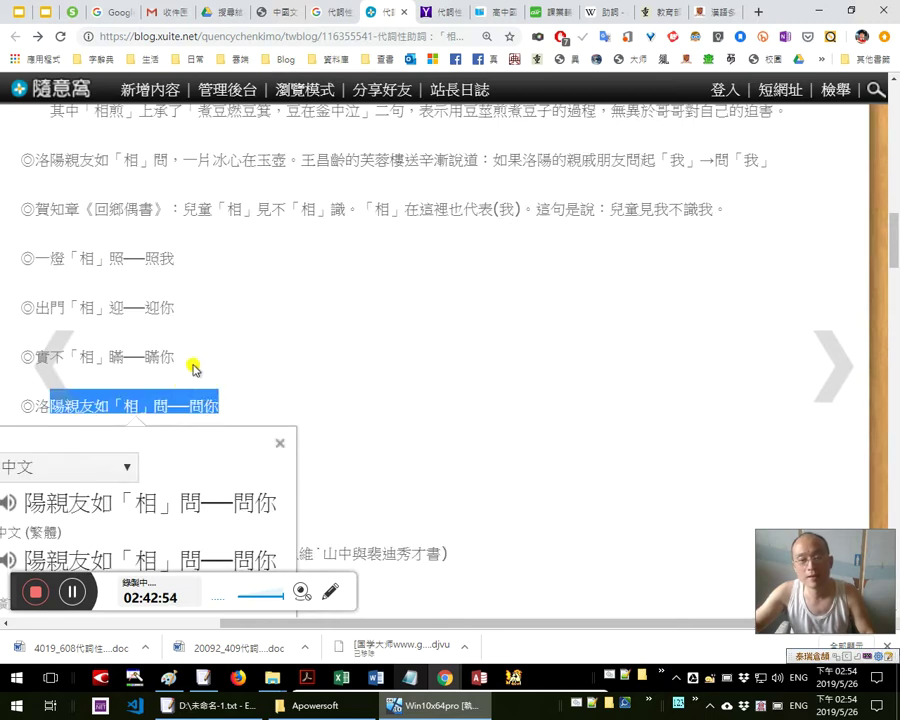
{"action": "scroll", "coordinate": [195, 358], "scroll_direction": "down", "scroll_amount": 1}
{"action": "left_click_drag", "start_coordinate": [33, 347], "coordinate": [136, 340]}
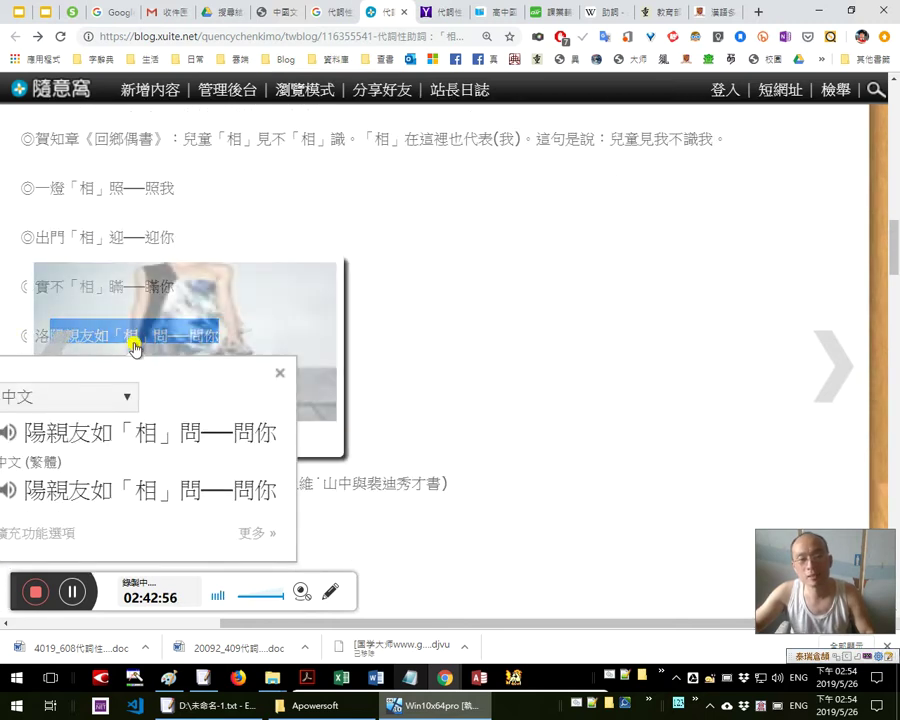
{"action": "left_click", "coordinate": [536, 237]}
{"action": "scroll", "coordinate": [536, 237], "scroll_direction": "down", "scroll_amount": 2}
{"action": "scroll", "coordinate": [540, 237], "scroll_direction": "down", "scroll_amount": 1}
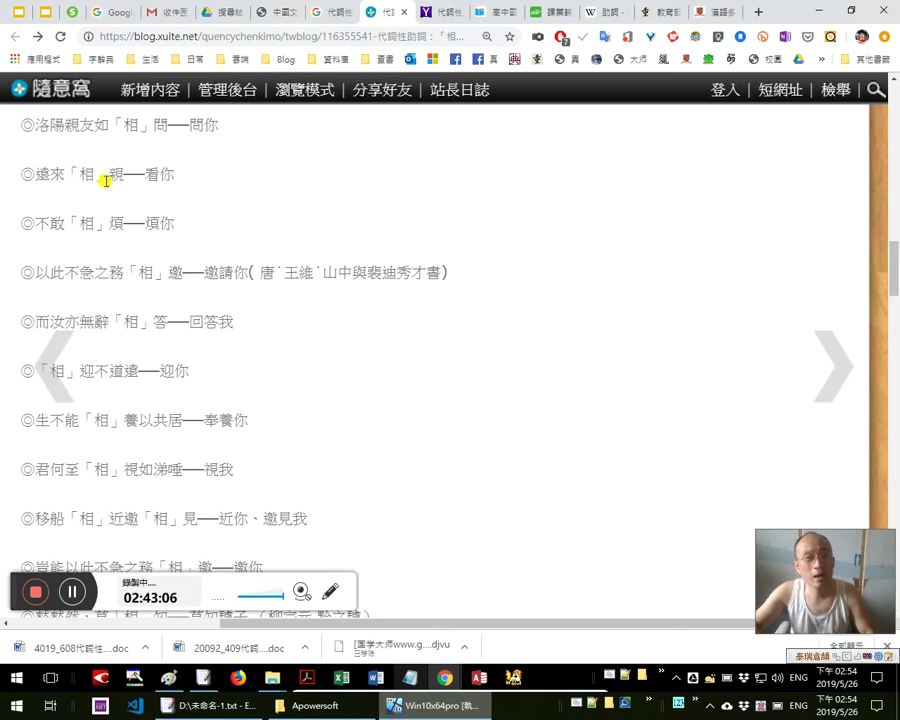
{"action": "double_click", "coordinate": [157, 172]}
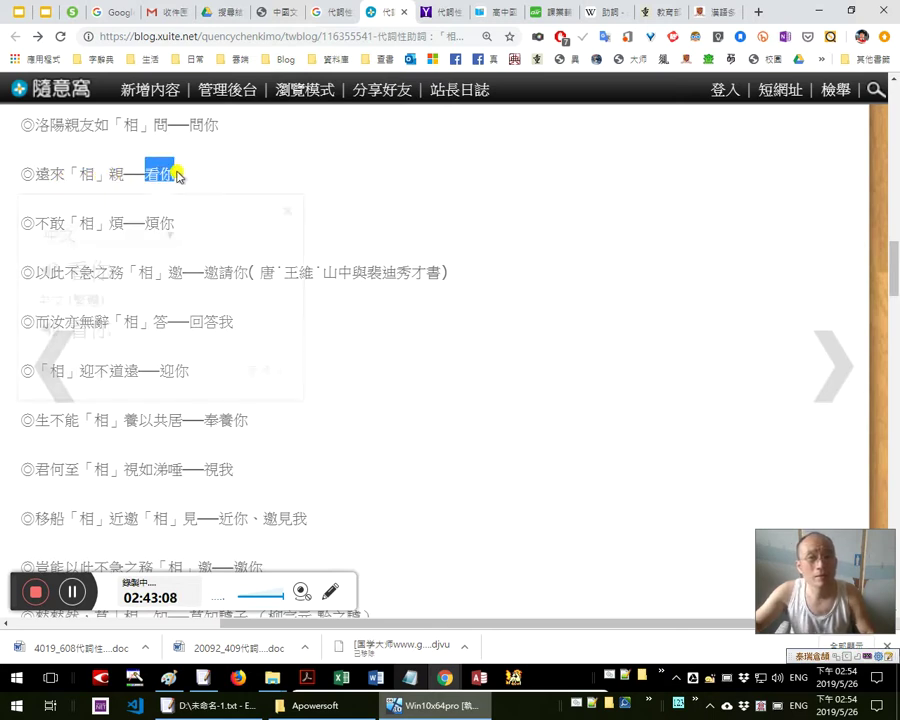
{"action": "left_click_drag", "start_coordinate": [66, 174], "coordinate": [119, 178]}
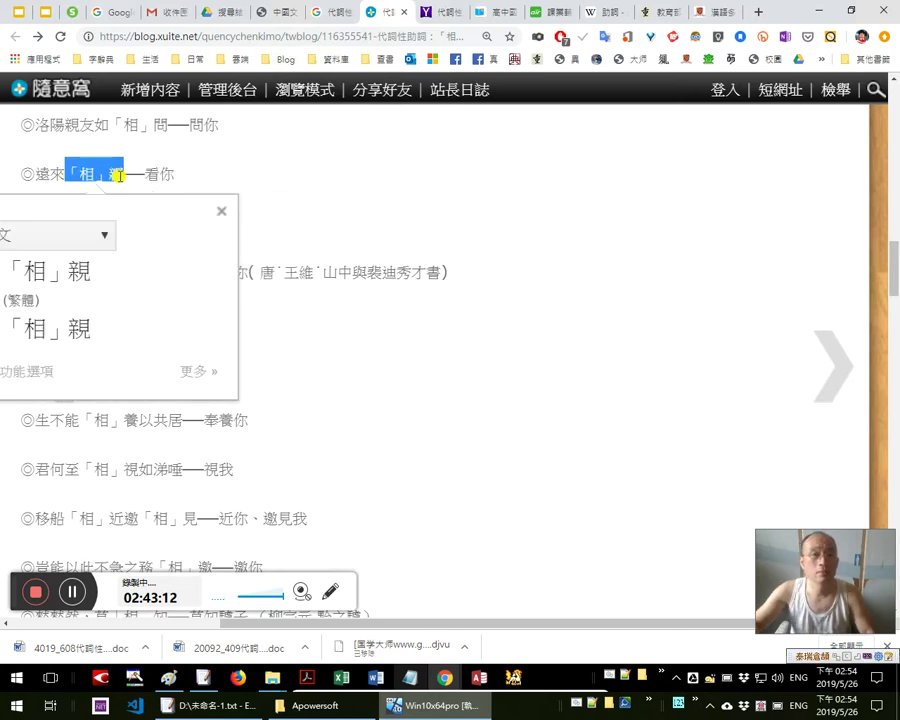
{"action": "left_click", "coordinate": [136, 174]}
{"action": "double_click", "coordinate": [116, 176]}
{"action": "double_click", "coordinate": [152, 174]}
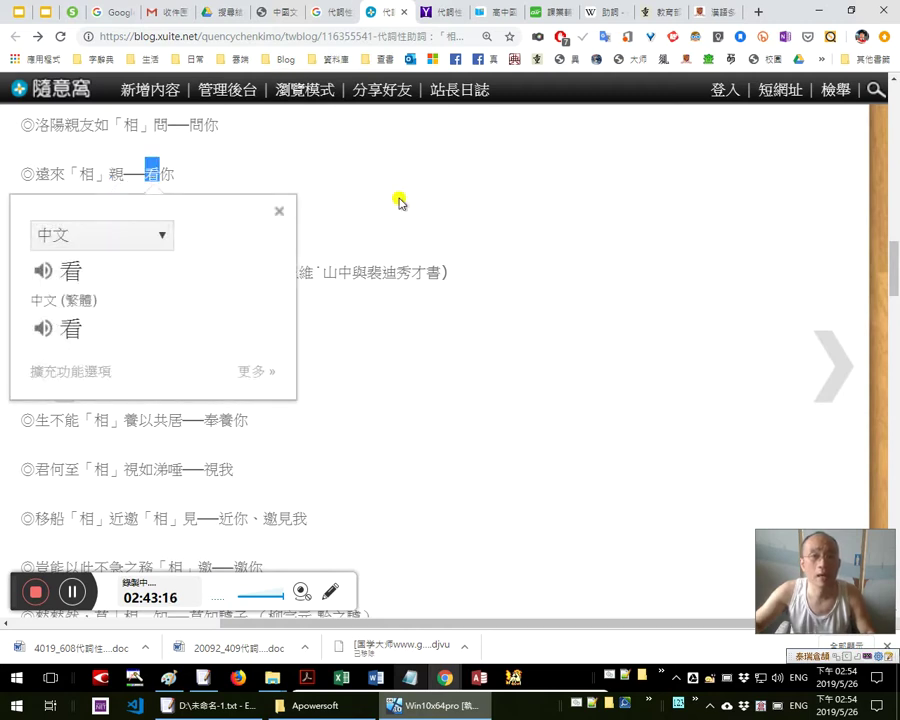
{"action": "left_click_drag", "start_coordinate": [190, 174], "coordinate": [34, 169]}
{"action": "left_click", "coordinate": [65, 175]}
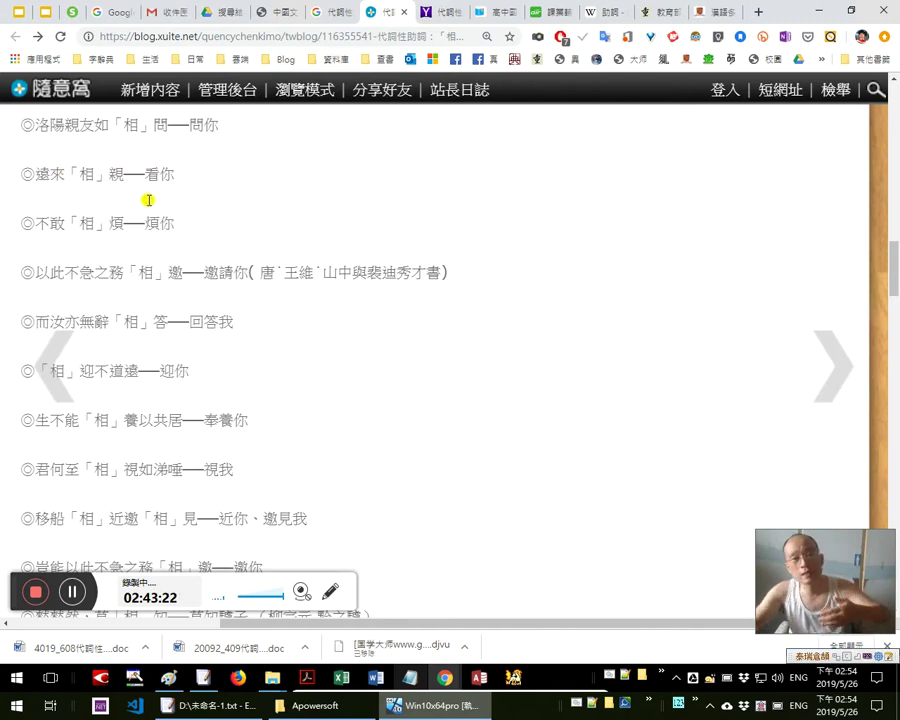
{"action": "left_click_drag", "start_coordinate": [124, 174], "coordinate": [38, 175]}
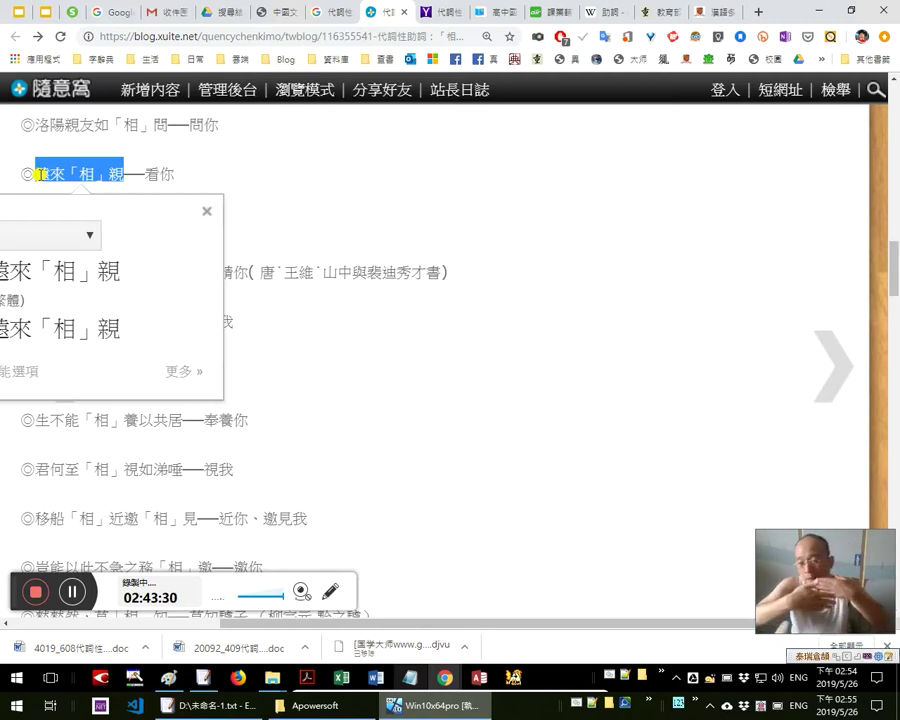
{"action": "left_click_drag", "start_coordinate": [150, 174], "coordinate": [180, 176]}
{"action": "left_click", "coordinate": [170, 182]}
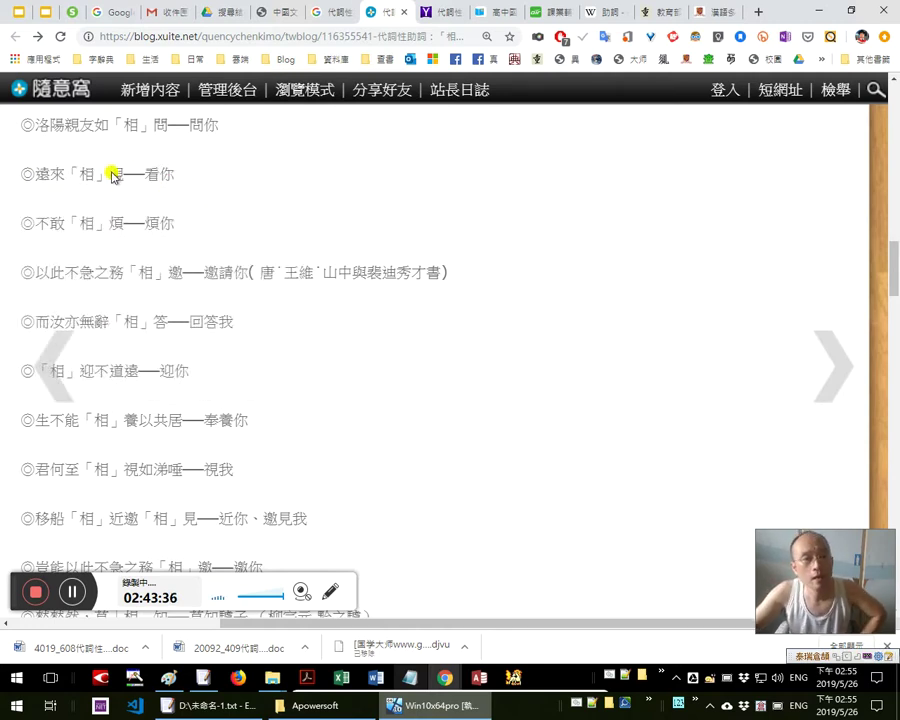
{"action": "left_click_drag", "start_coordinate": [110, 174], "coordinate": [176, 175]}
{"action": "left_click", "coordinate": [39, 172]}
{"action": "left_click_drag", "start_coordinate": [98, 172], "coordinate": [285, 176]}
{"action": "scroll", "coordinate": [285, 176], "scroll_direction": "down", "scroll_amount": 1}
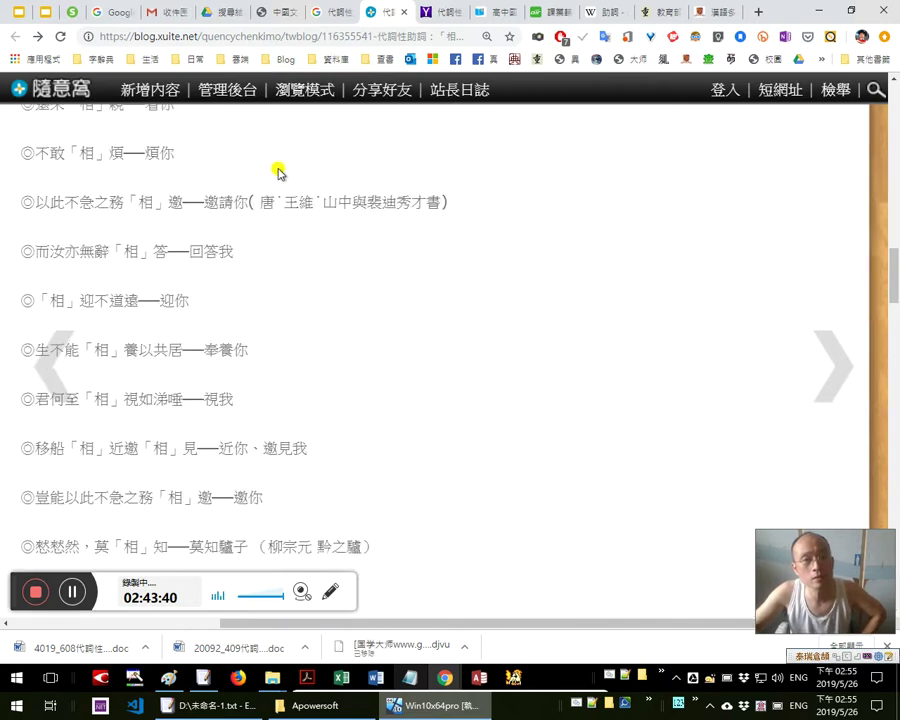
{"action": "scroll", "coordinate": [279, 173], "scroll_direction": "up", "scroll_amount": 1}
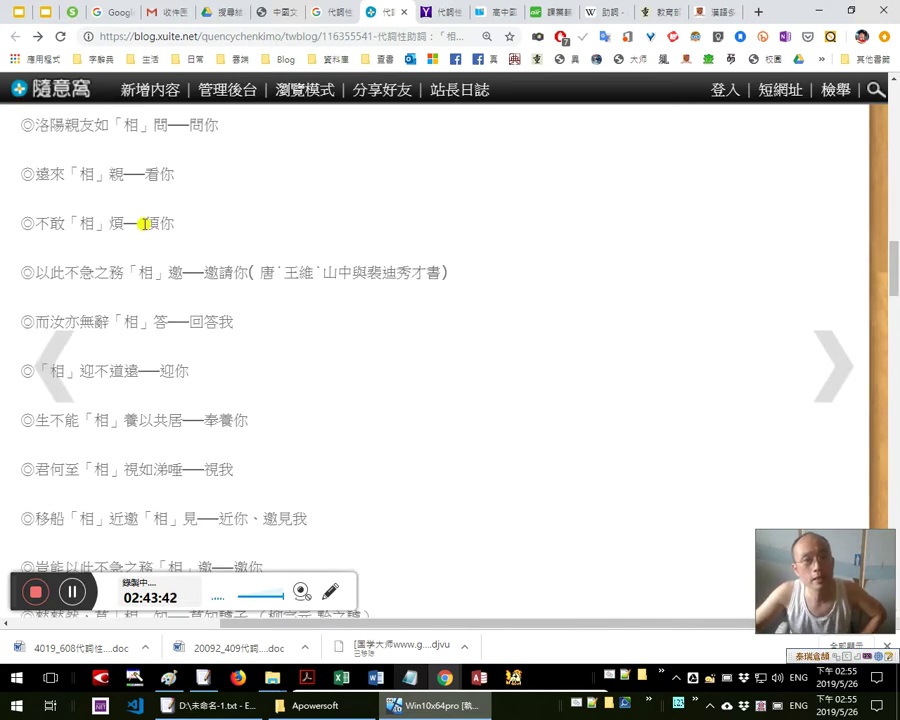
{"action": "left_click_drag", "start_coordinate": [144, 223], "coordinate": [176, 222]}
{"action": "scroll", "coordinate": [300, 180], "scroll_direction": "down", "scroll_amount": 1}
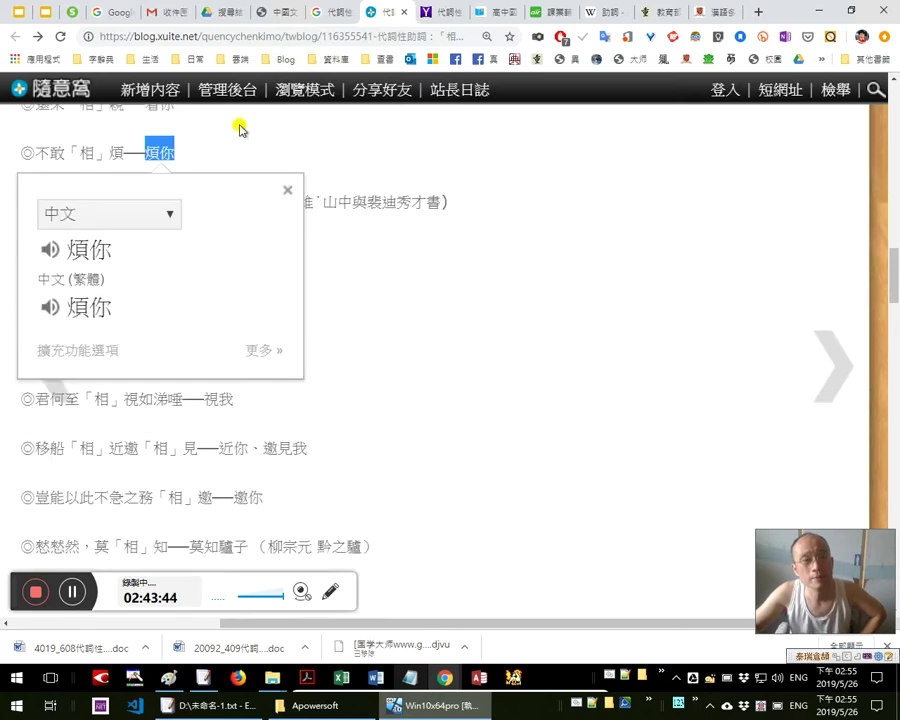
{"action": "left_click", "coordinate": [115, 146]}
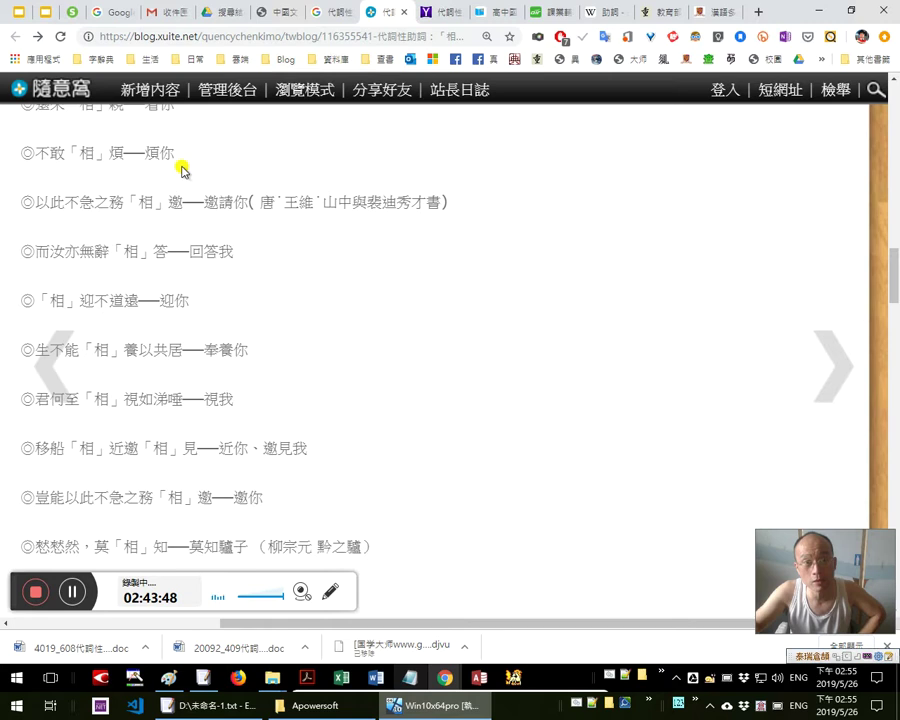
{"action": "scroll", "coordinate": [122, 160], "scroll_direction": "up", "scroll_amount": 1}
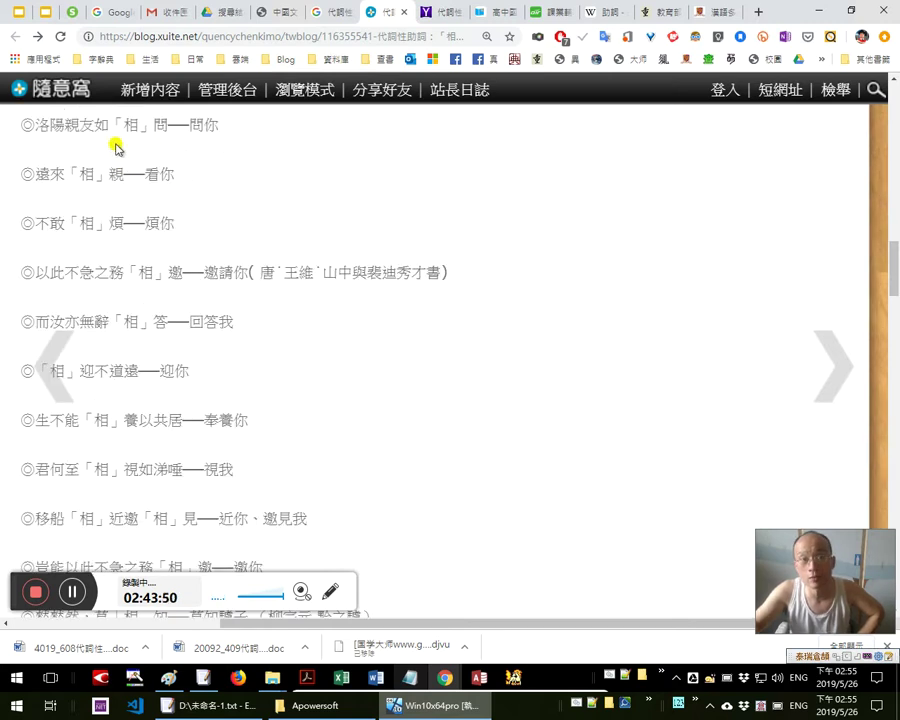
{"action": "scroll", "coordinate": [125, 146], "scroll_direction": "up", "scroll_amount": 1}
{"action": "scroll", "coordinate": [160, 175], "scroll_direction": "down", "scroll_amount": 1}
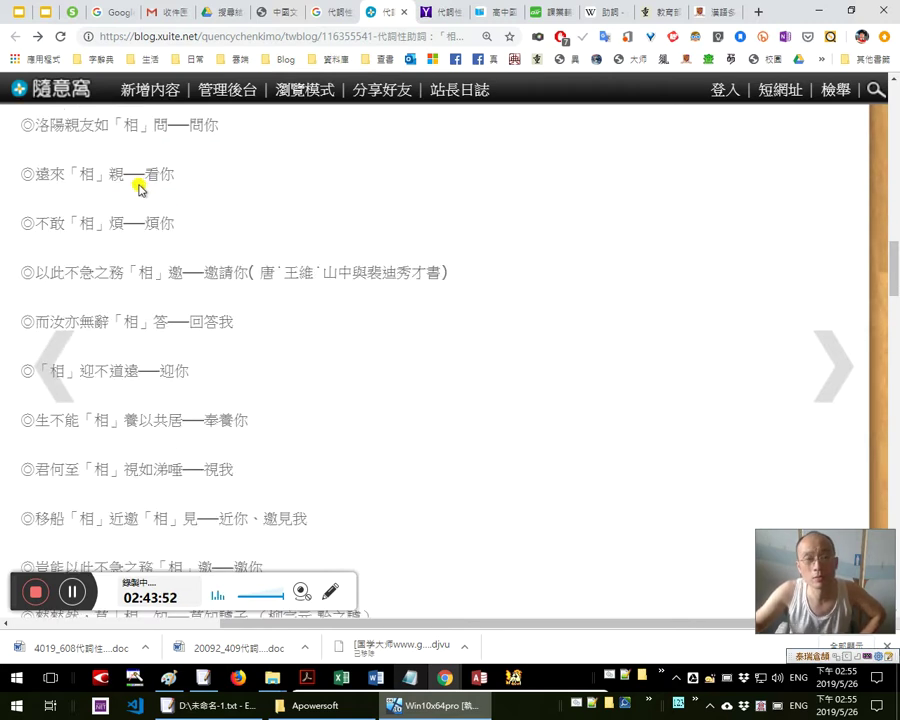
{"action": "scroll", "coordinate": [140, 189], "scroll_direction": "up", "scroll_amount": 3}
{"action": "left_click_drag", "start_coordinate": [171, 243], "coordinate": [82, 236]}
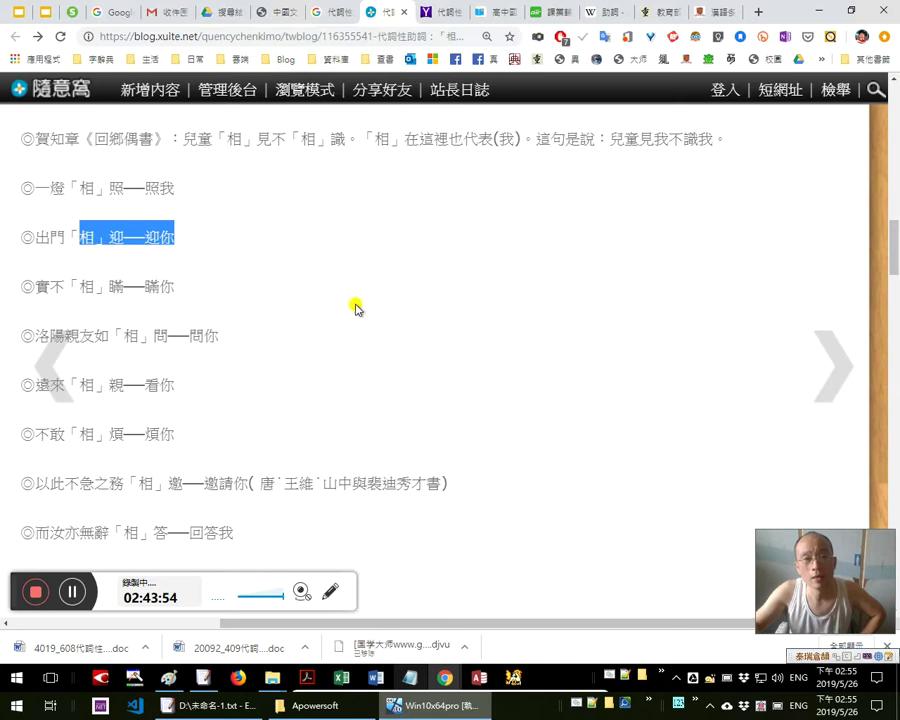
{"action": "scroll", "coordinate": [378, 306], "scroll_direction": "down", "scroll_amount": 4}
{"action": "left_click", "coordinate": [399, 270]}
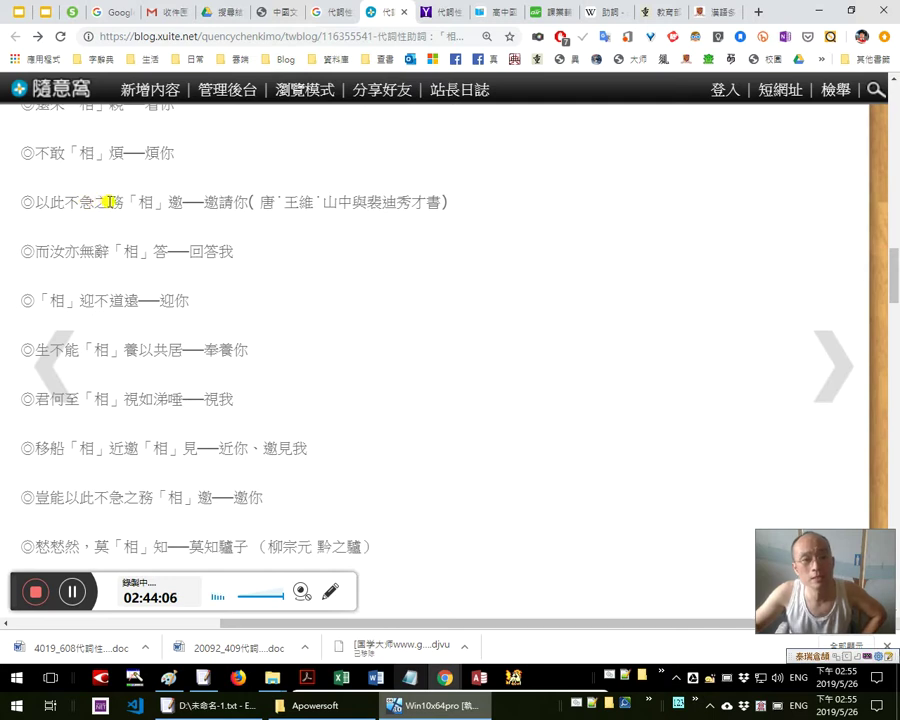
{"action": "double_click", "coordinate": [100, 201]}
{"action": "double_click", "coordinate": [82, 201]}
{"action": "double_click", "coordinate": [118, 202]}
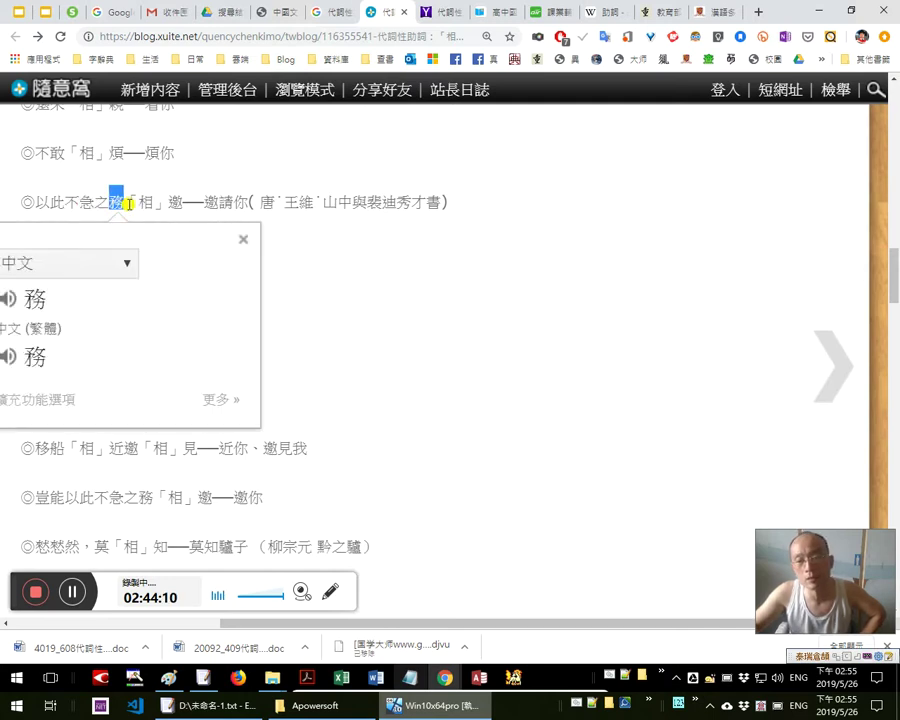
{"action": "left_click", "coordinate": [103, 204]}
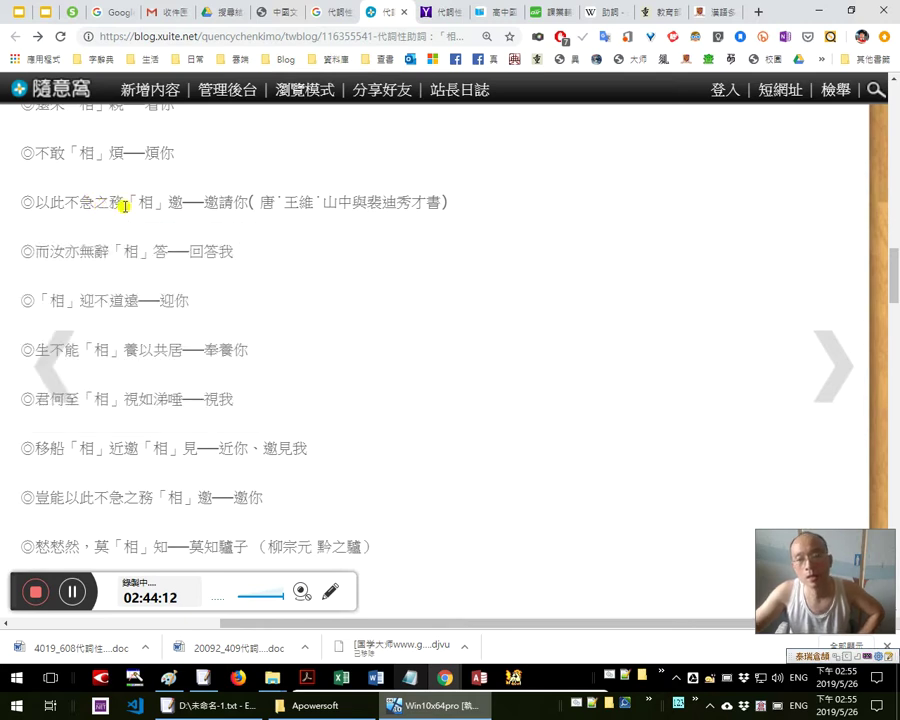
{"action": "left_click_drag", "start_coordinate": [36, 201], "coordinate": [176, 195]}
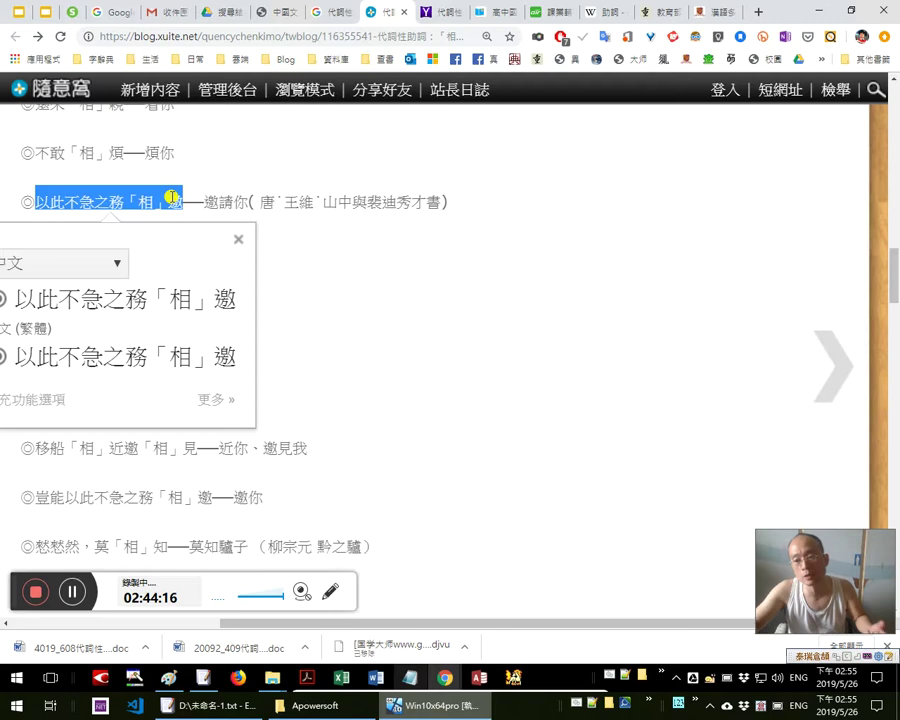
{"action": "left_click", "coordinate": [435, 270]}
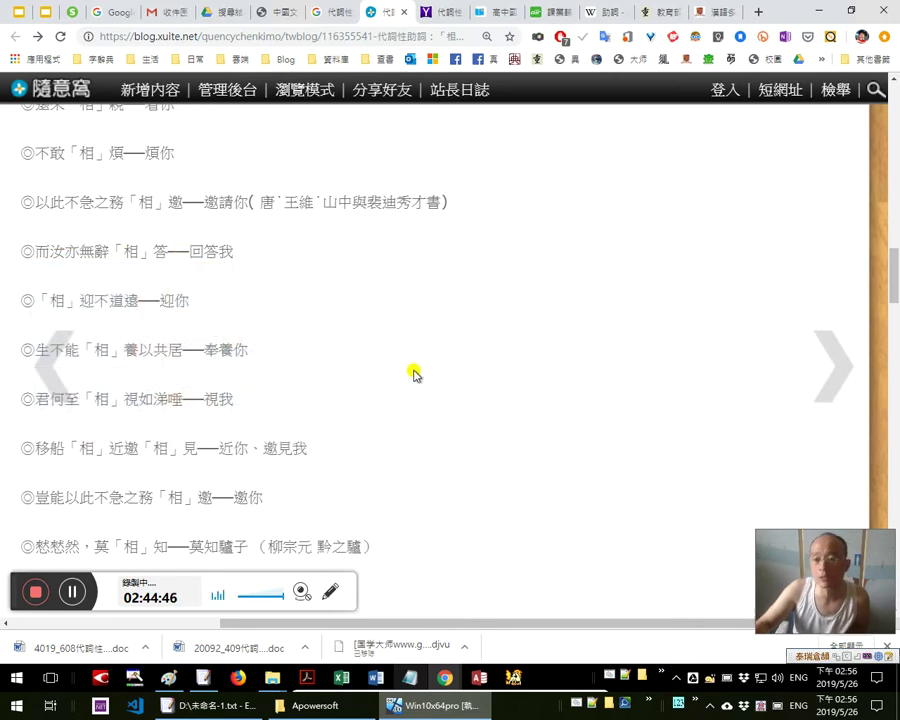
{"action": "scroll", "coordinate": [425, 364], "scroll_direction": "down", "scroll_amount": 1}
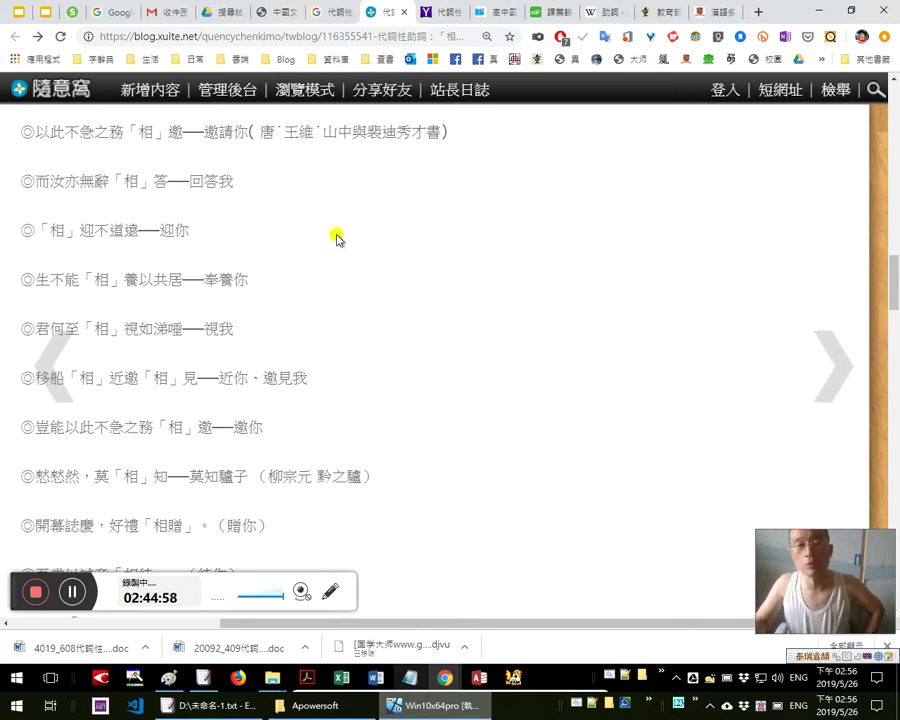
{"action": "scroll", "coordinate": [392, 298], "scroll_direction": "up", "scroll_amount": 1}
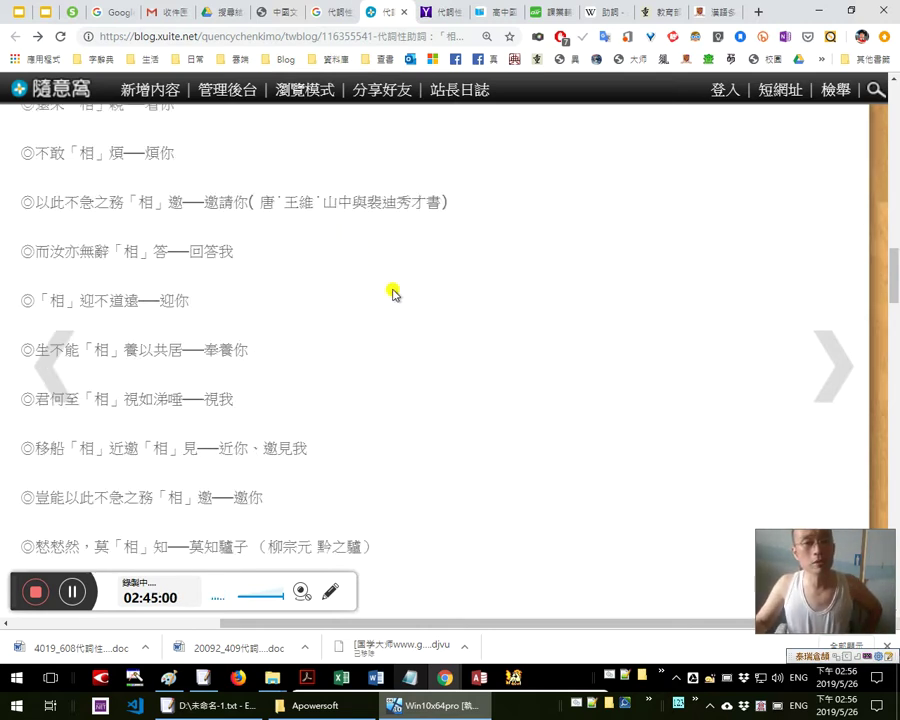
{"action": "scroll", "coordinate": [390, 290], "scroll_direction": "down", "scroll_amount": 1}
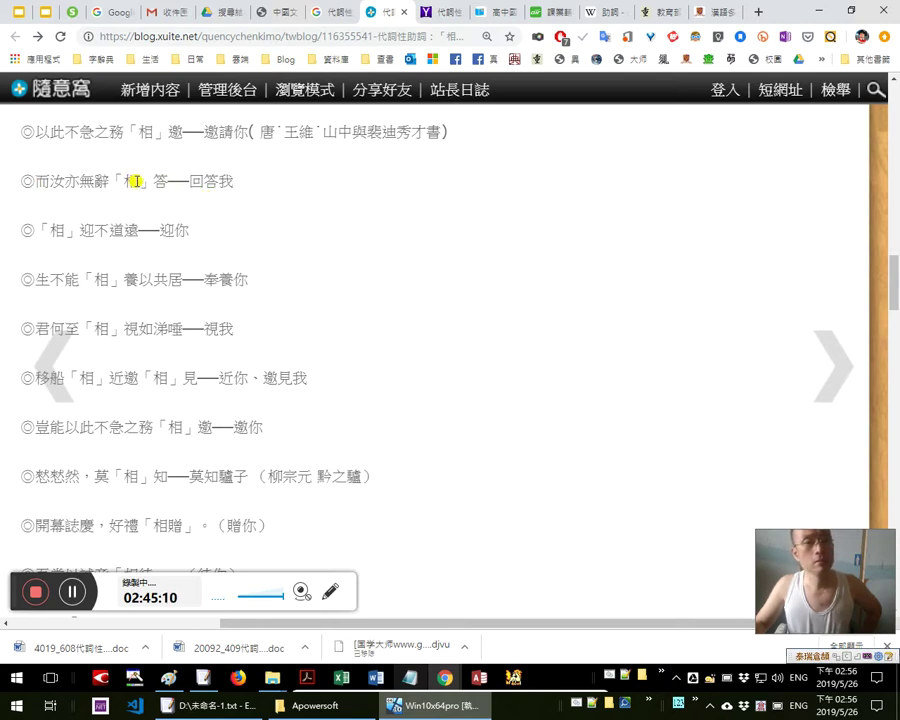
{"action": "left_click_drag", "start_coordinate": [35, 181], "coordinate": [251, 180]}
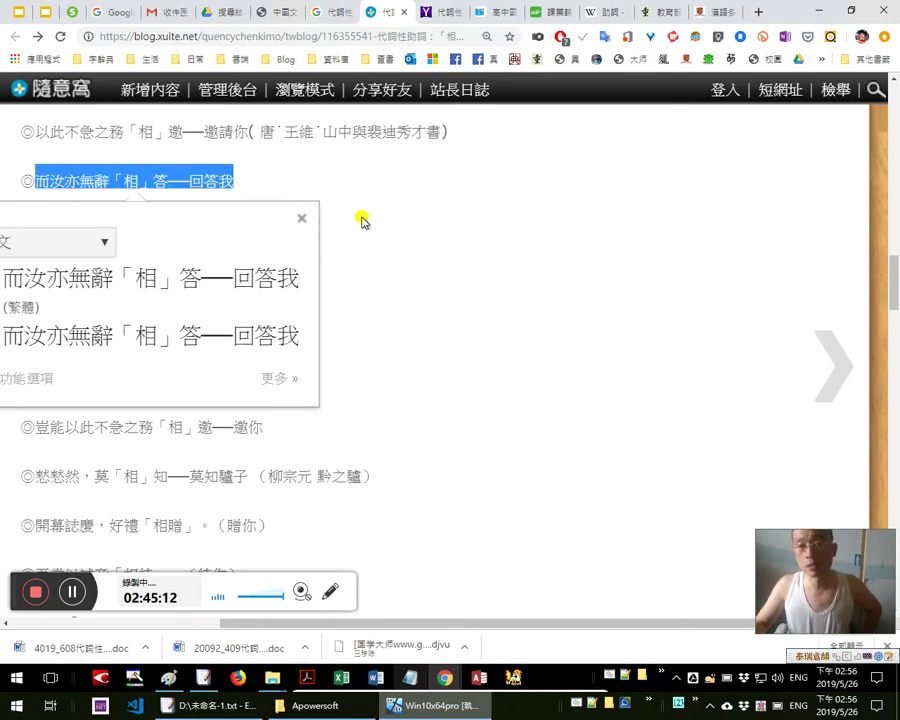
{"action": "scroll", "coordinate": [362, 220], "scroll_direction": "up", "scroll_amount": 1}
{"action": "left_click", "coordinate": [371, 223]}
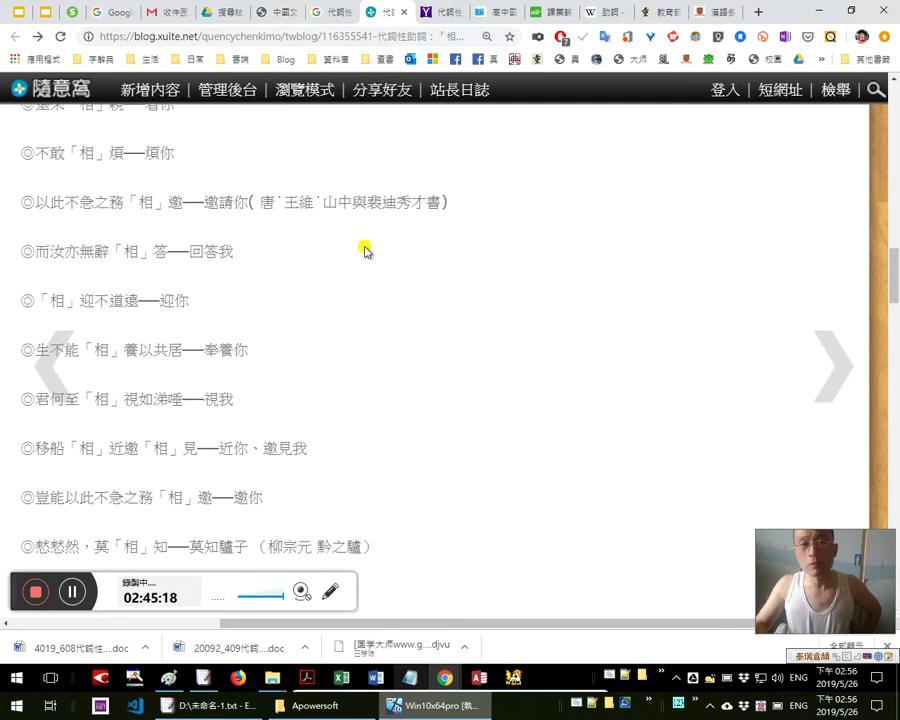
{"action": "scroll", "coordinate": [364, 250], "scroll_direction": "down", "scroll_amount": 1}
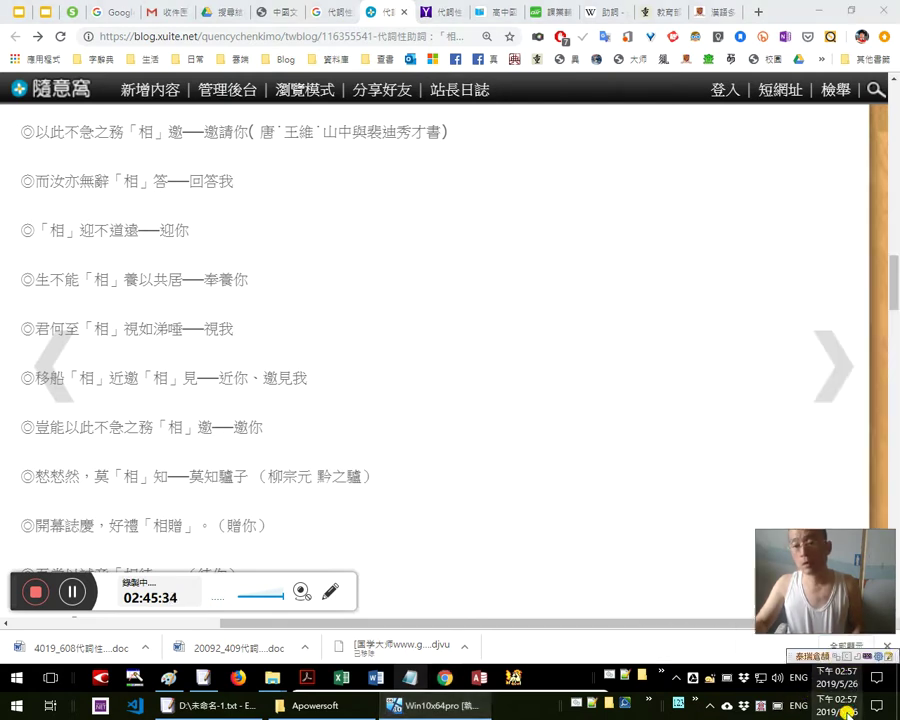
{"action": "left_click", "coordinate": [838, 703]}
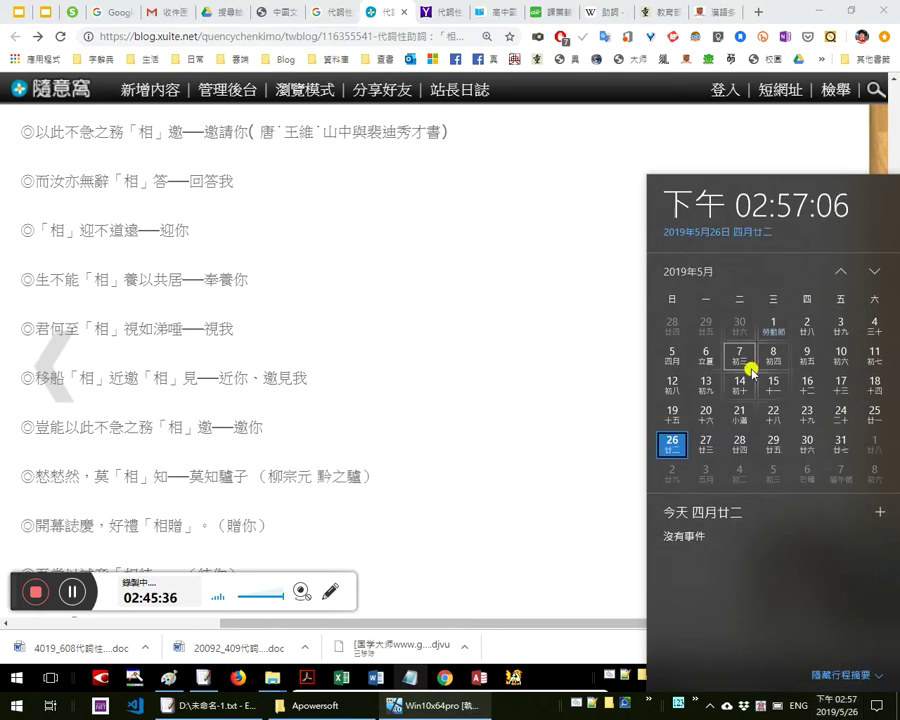
{"action": "left_click", "coordinate": [427, 416]}
{"action": "scroll", "coordinate": [330, 352], "scroll_direction": "down", "scroll_amount": 1}
{"action": "scroll", "coordinate": [328, 365], "scroll_direction": "up", "scroll_amount": 1}
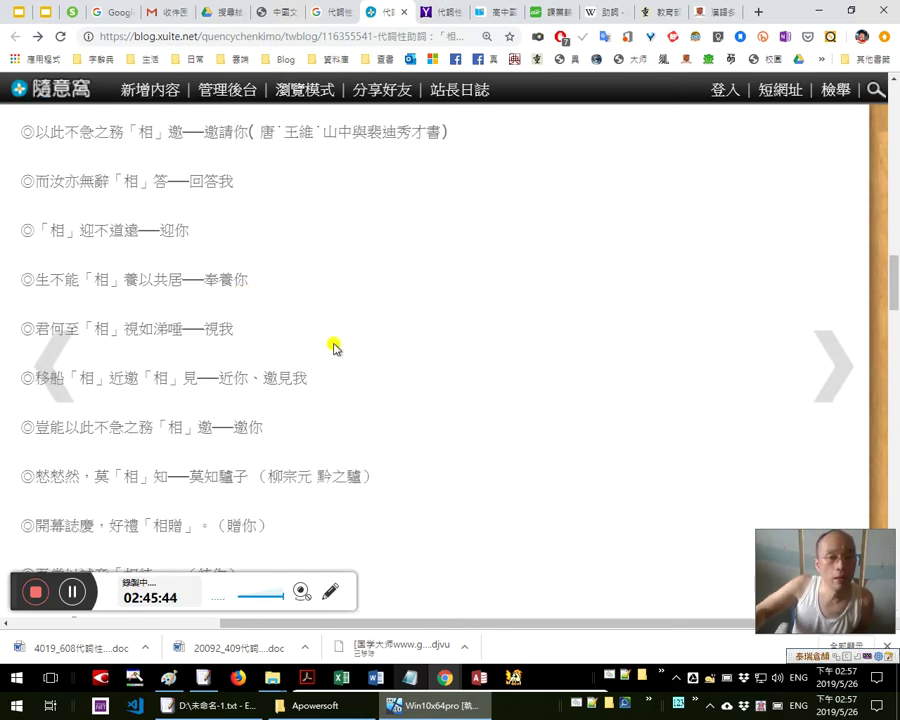
{"action": "scroll", "coordinate": [66, 274], "scroll_direction": "down", "scroll_amount": 1}
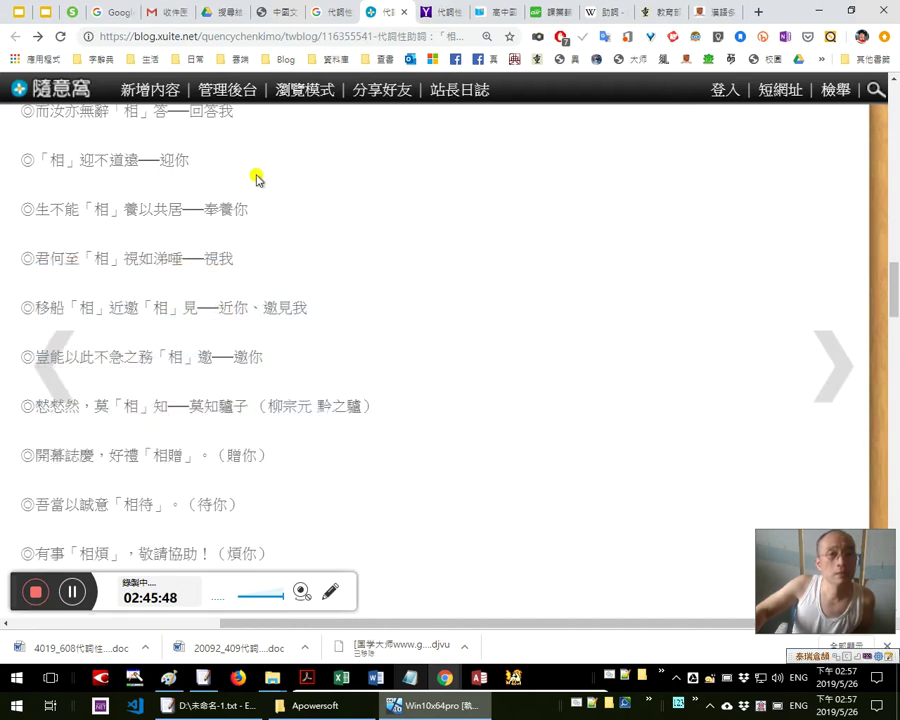
{"action": "scroll", "coordinate": [245, 178], "scroll_direction": "up", "scroll_amount": 1}
{"action": "scroll", "coordinate": [147, 195], "scroll_direction": "up", "scroll_amount": 1}
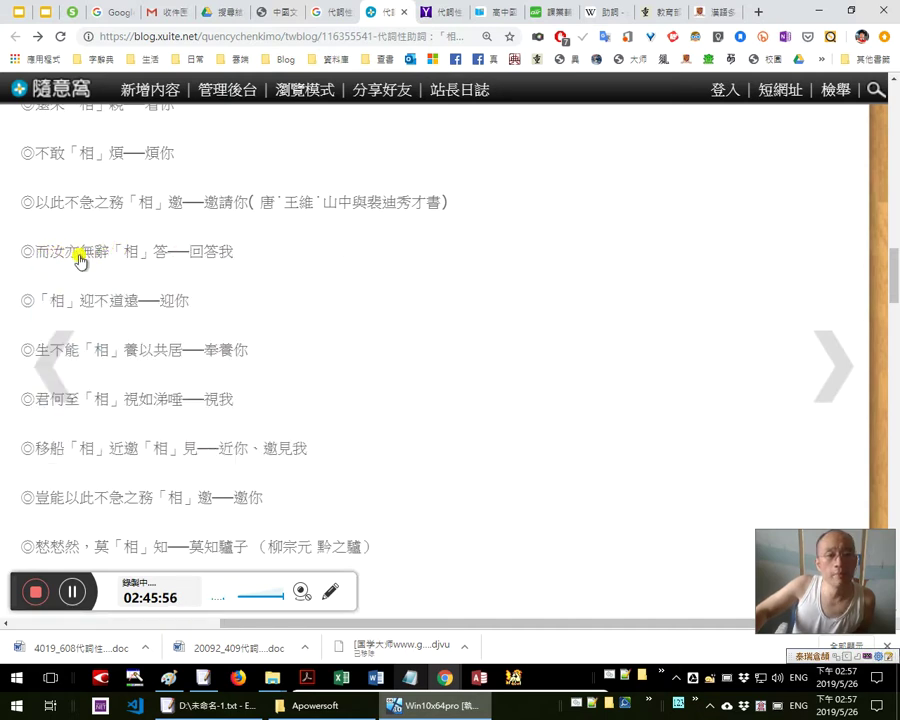
{"action": "scroll", "coordinate": [125, 232], "scroll_direction": "down", "scroll_amount": 1}
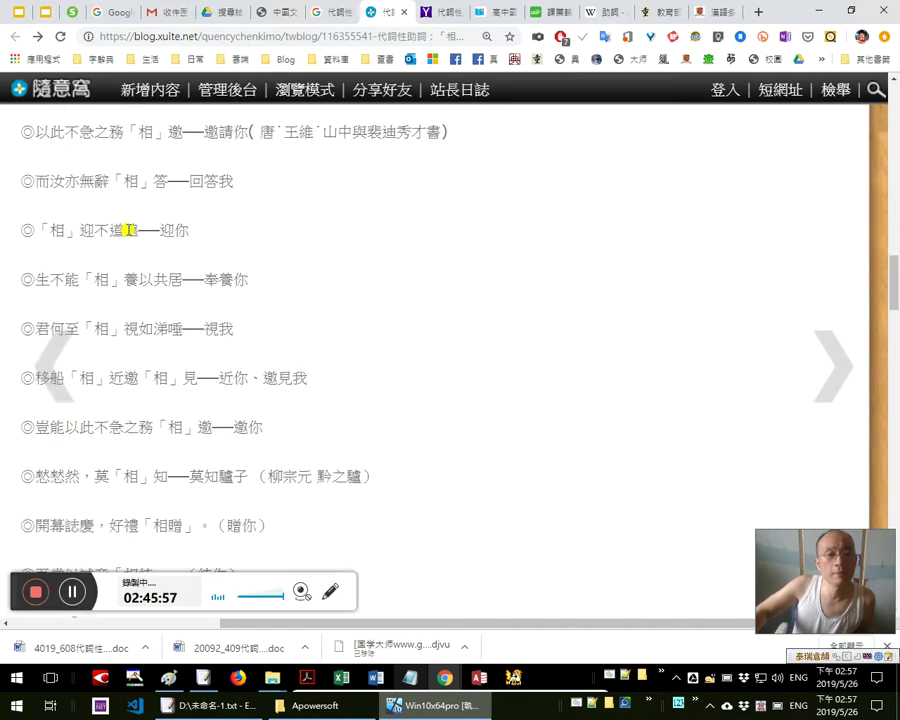
{"action": "double_click", "coordinate": [101, 181]}
{"action": "double_click", "coordinate": [160, 181]}
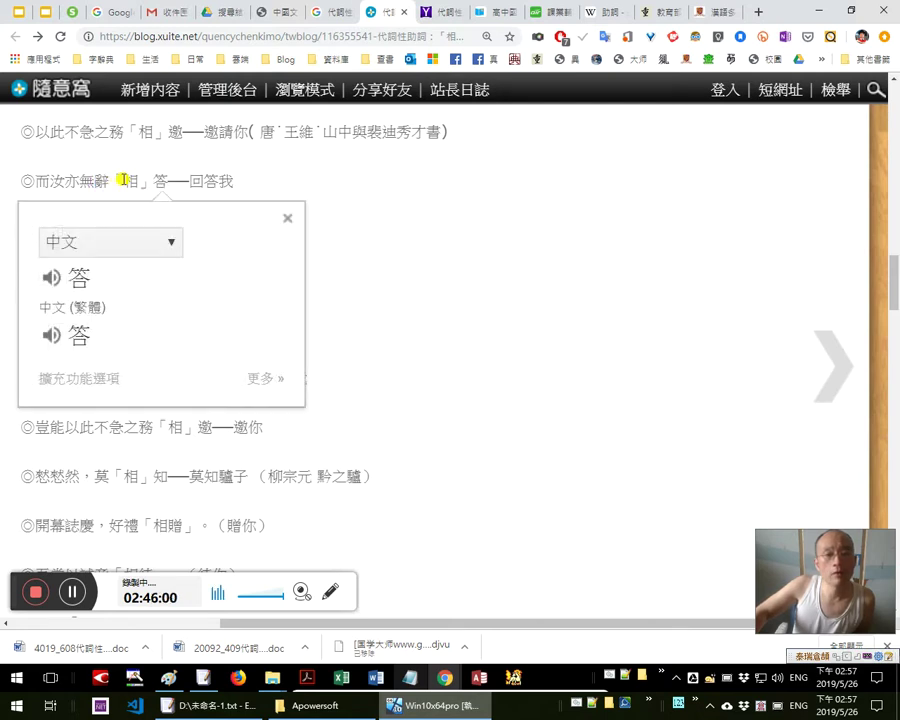
{"action": "left_click_drag", "start_coordinate": [110, 181], "coordinate": [140, 182]}
{"action": "left_click", "coordinate": [126, 181]}
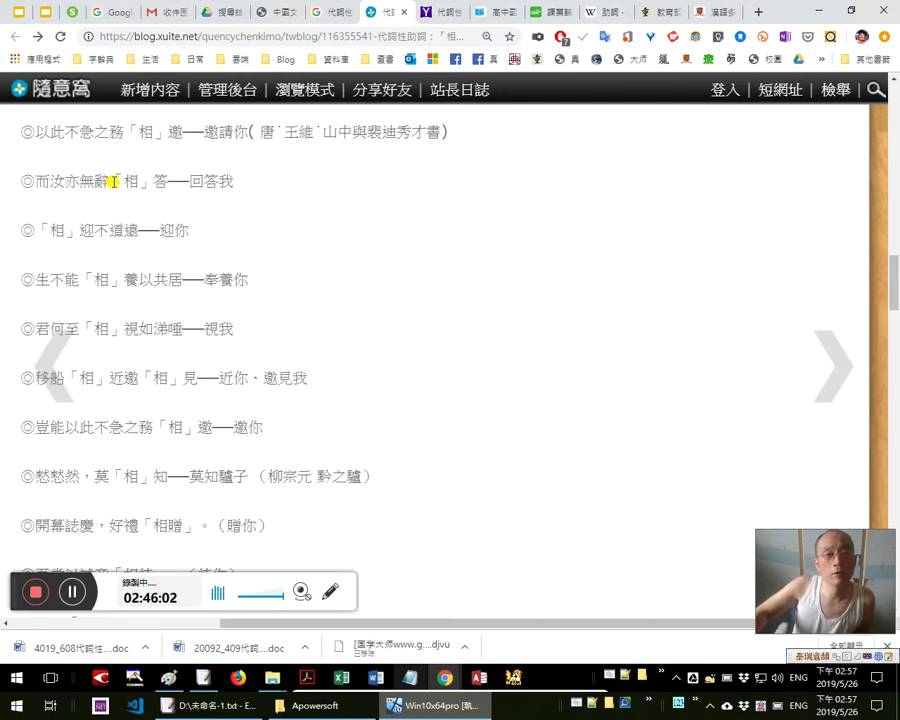
{"action": "left_click_drag", "start_coordinate": [110, 181], "coordinate": [178, 178]}
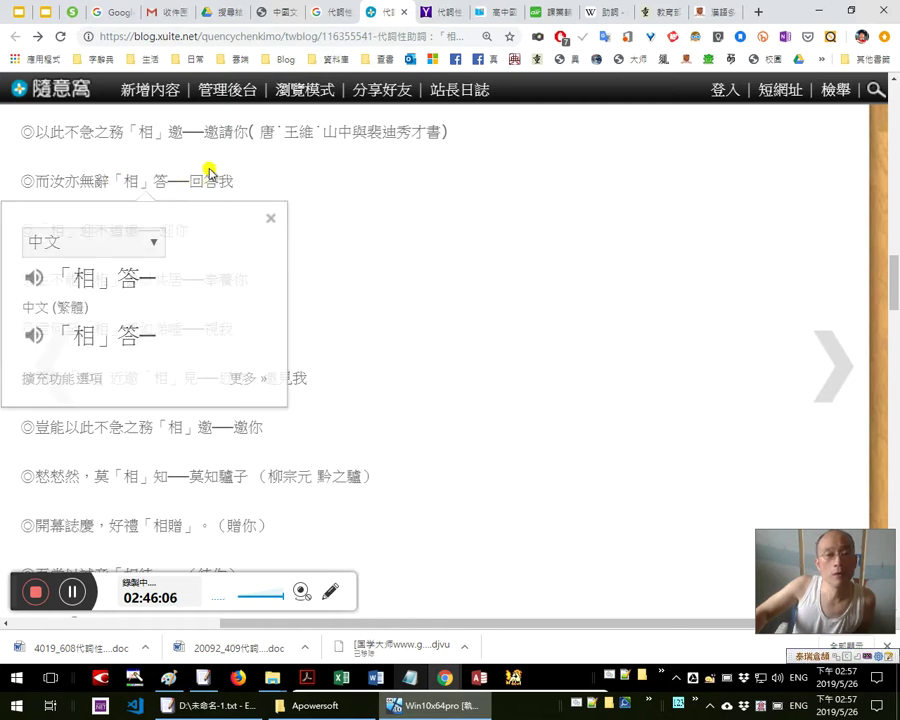
{"action": "left_click", "coordinate": [124, 181]}
{"action": "left_click_drag", "start_coordinate": [94, 181], "coordinate": [167, 181]}
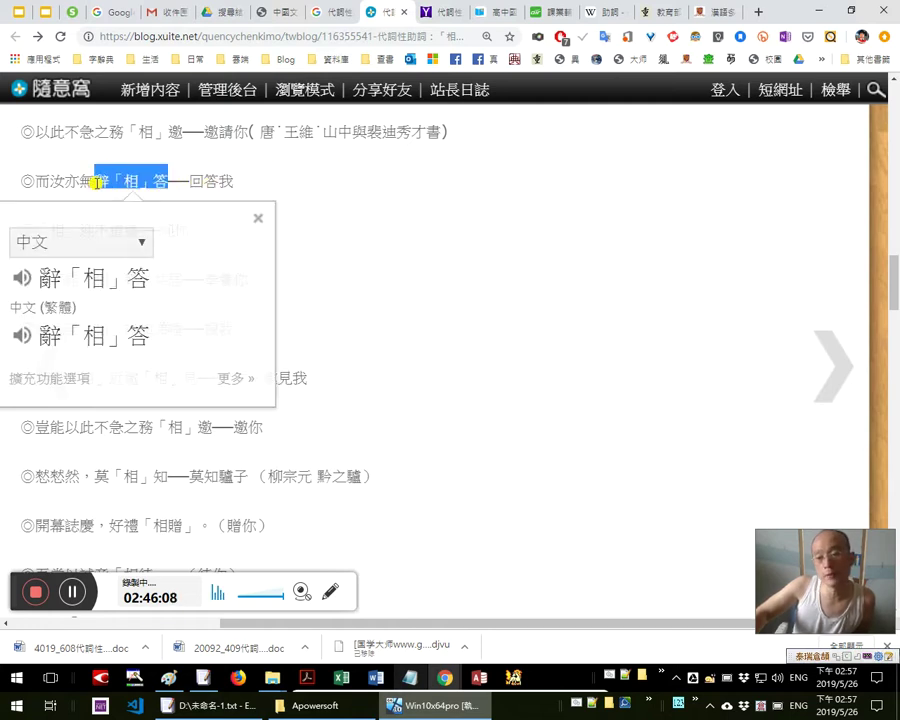
{"action": "left_click", "coordinate": [473, 182]}
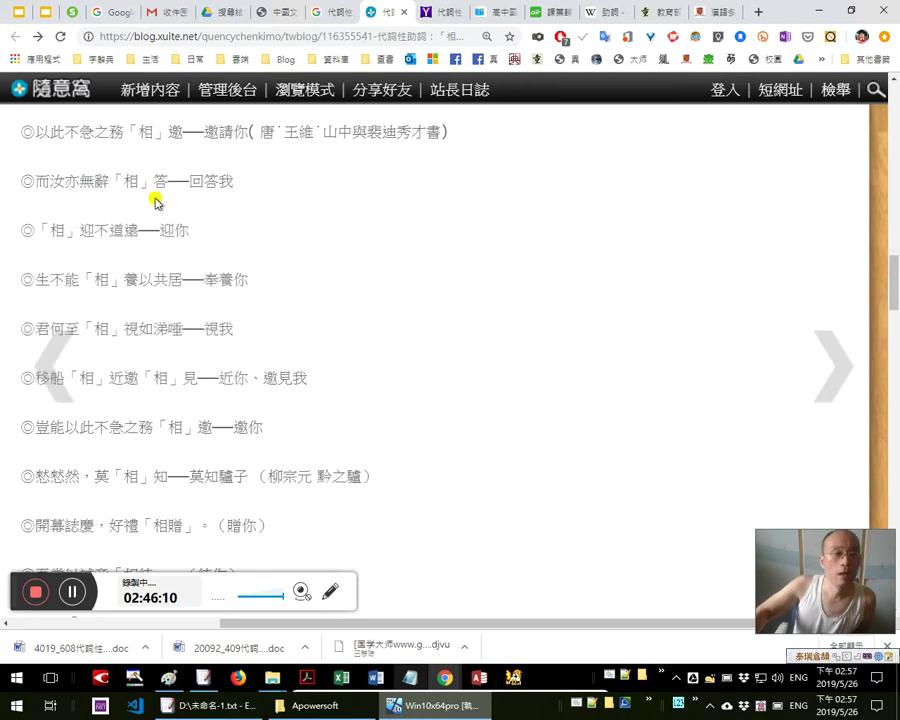
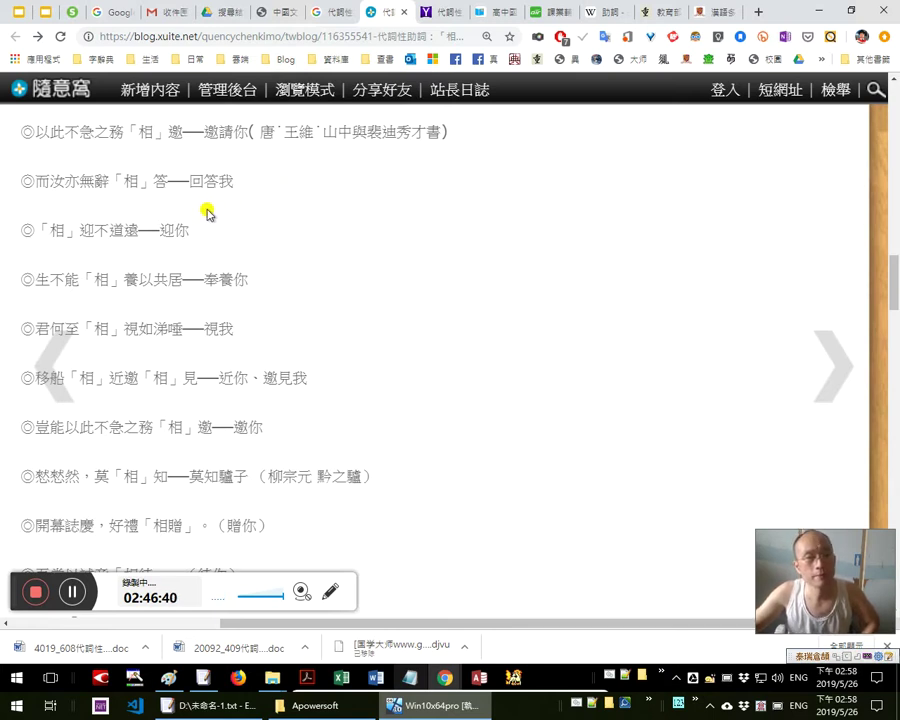
Check the Google Translate reading of ──回答我, then bring the untitled Notepad notes forward
{"action": "left_click_drag", "start_coordinate": [168, 180], "coordinate": [233, 176]}
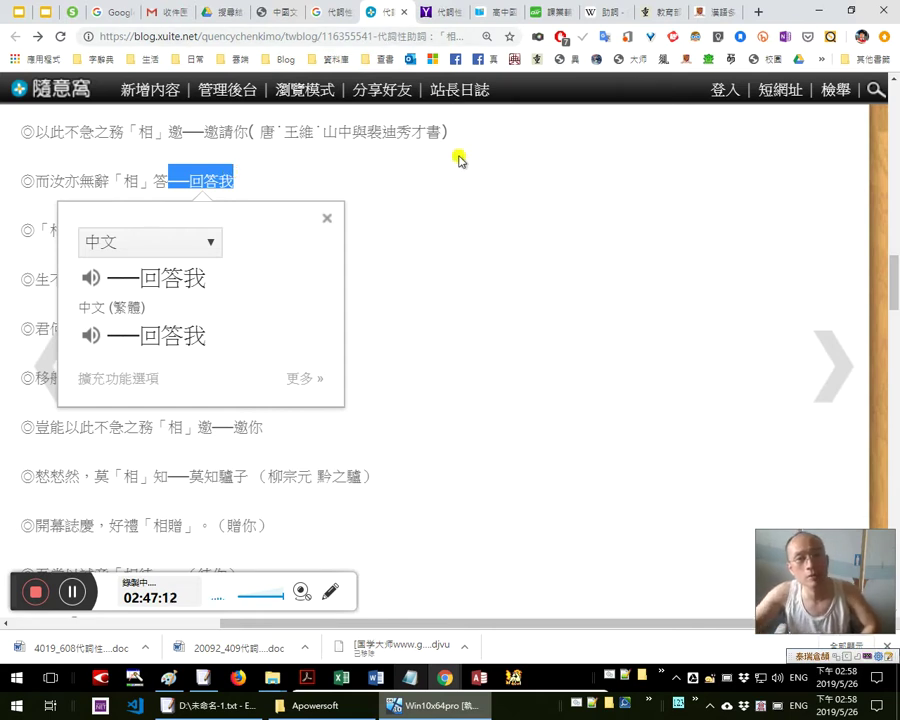
{"action": "left_click", "coordinate": [414, 200]}
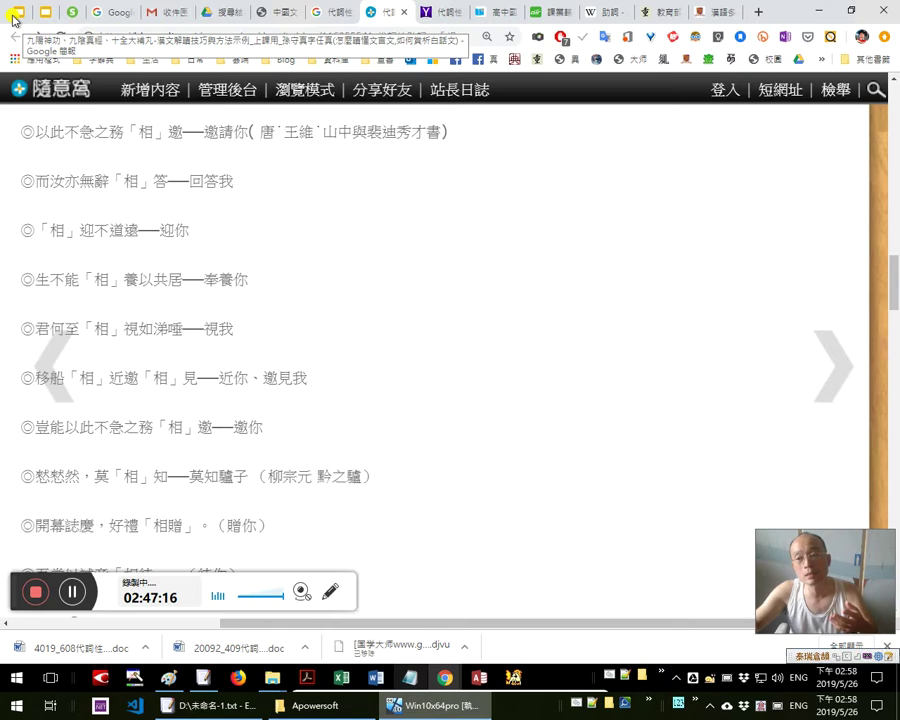
{"action": "left_click", "coordinate": [410, 678]}
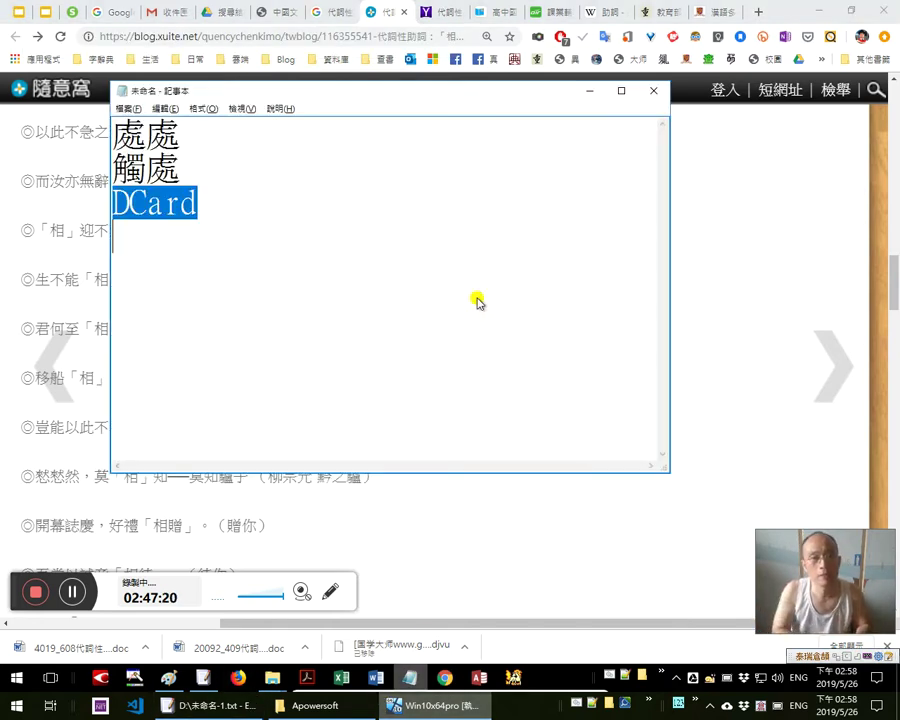
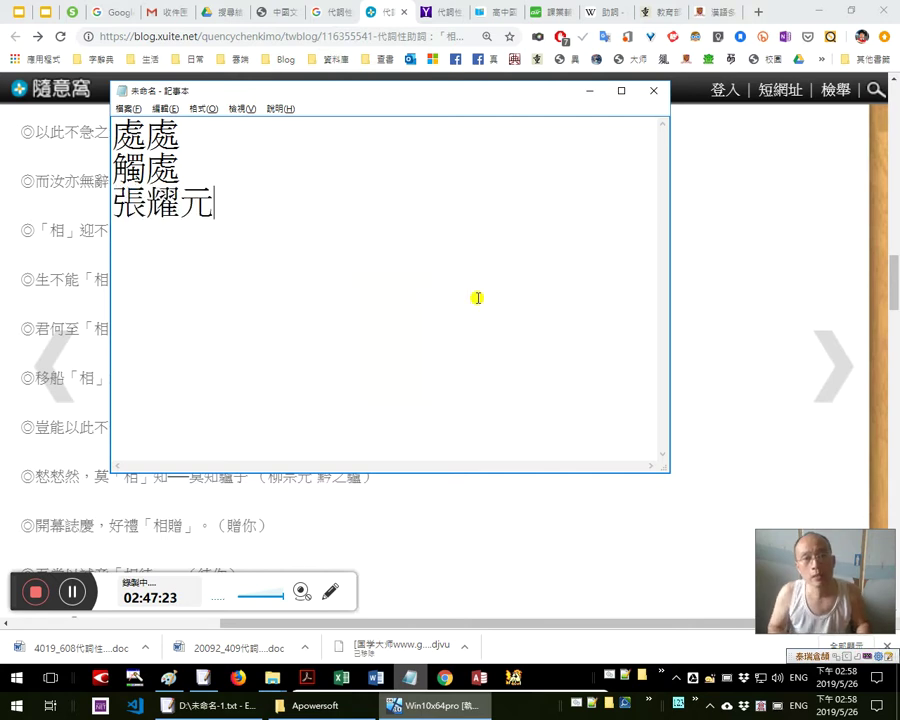
Replace DCard on the third notes line with a person's name, move Notepad lower right, return to the blog
{"action": "key", "text": "shift+Home"}
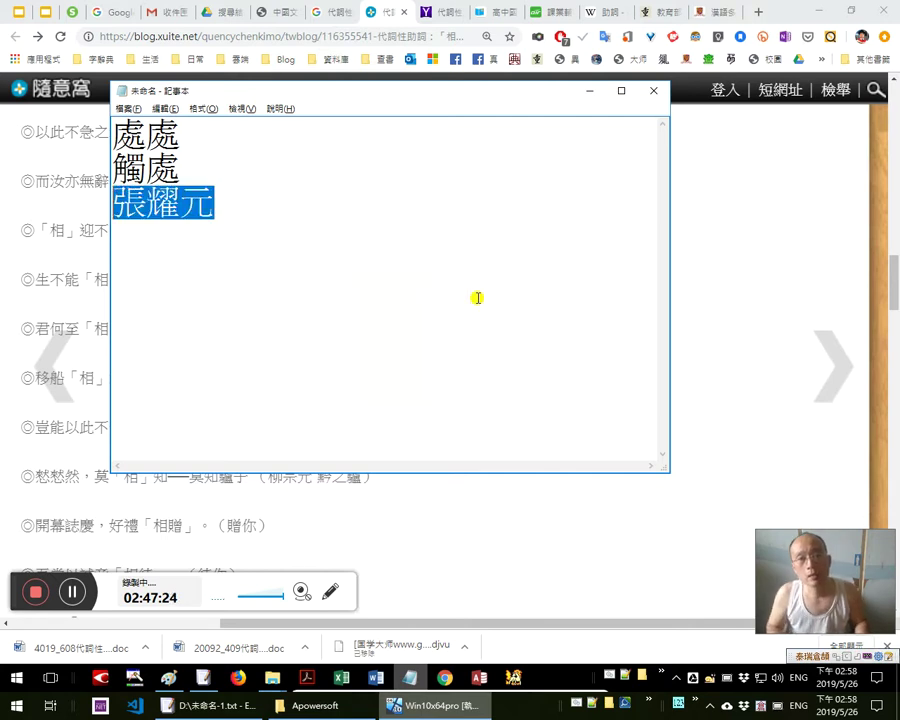
{"action": "left_click_drag", "start_coordinate": [465, 89], "coordinate": [639, 207]}
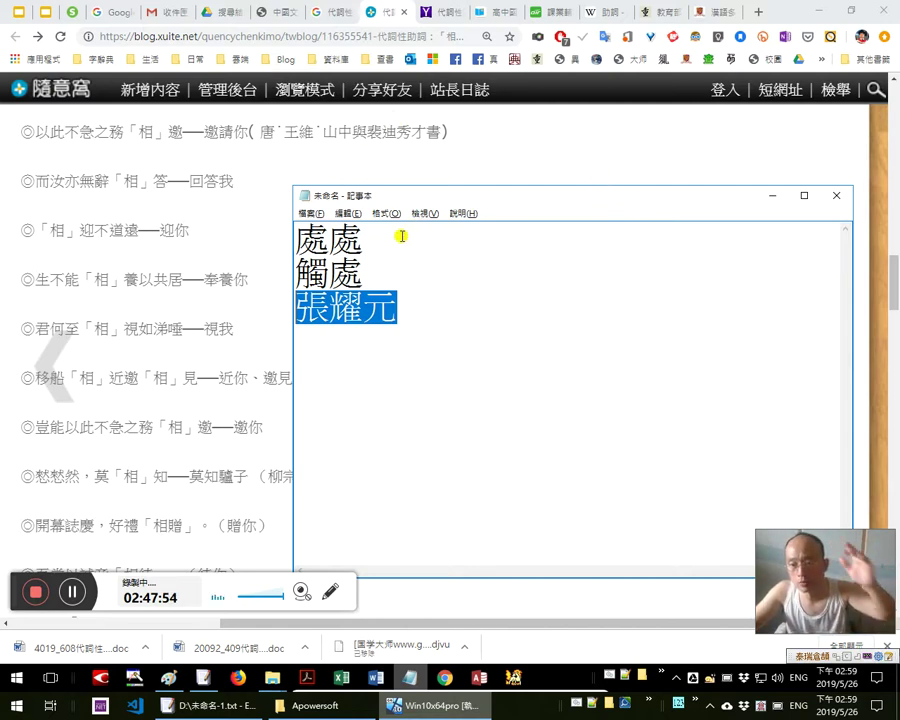
{"action": "left_click", "coordinate": [425, 340]}
{"action": "left_click", "coordinate": [216, 328]}
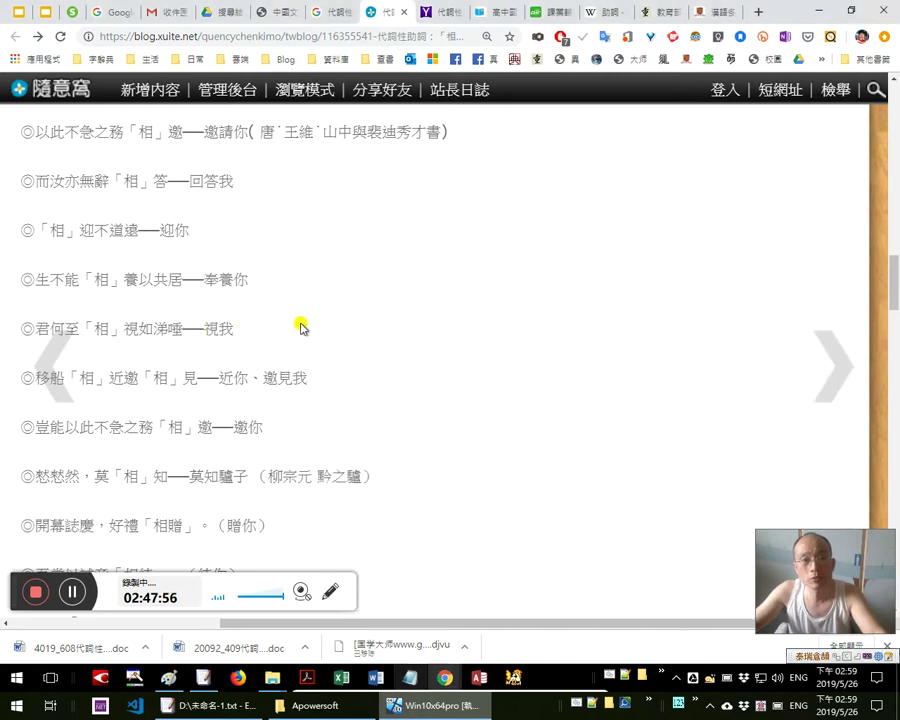
{"action": "scroll", "coordinate": [302, 328], "scroll_direction": "up", "scroll_amount": 7}
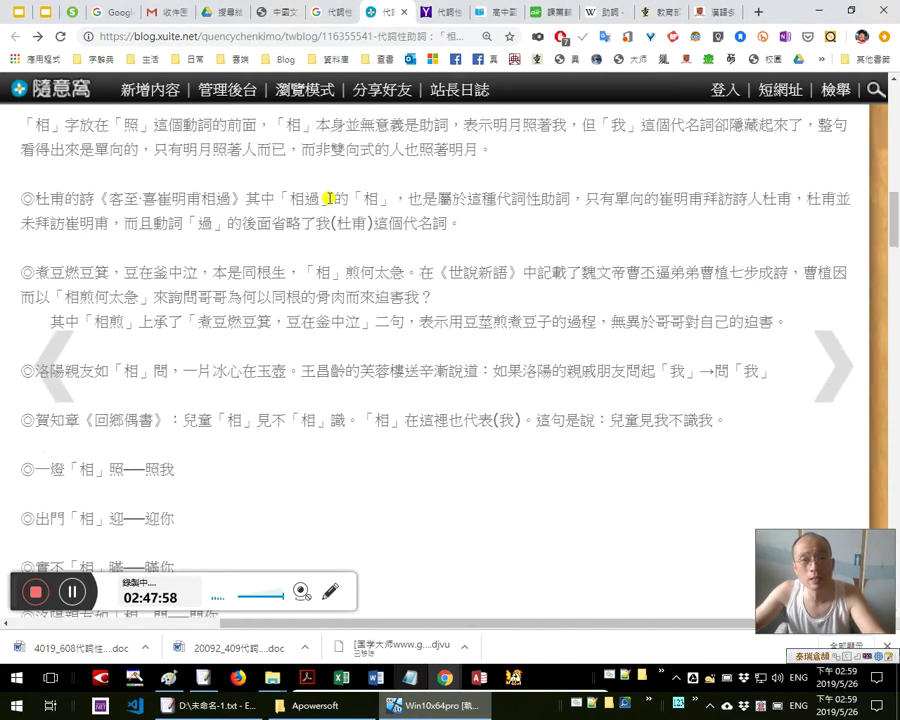
Translate the clause about omitting 我(杜甫), the character 迎 and the phrase 不道遠──迎你
{"action": "left_click_drag", "start_coordinate": [258, 222], "coordinate": [512, 251]}
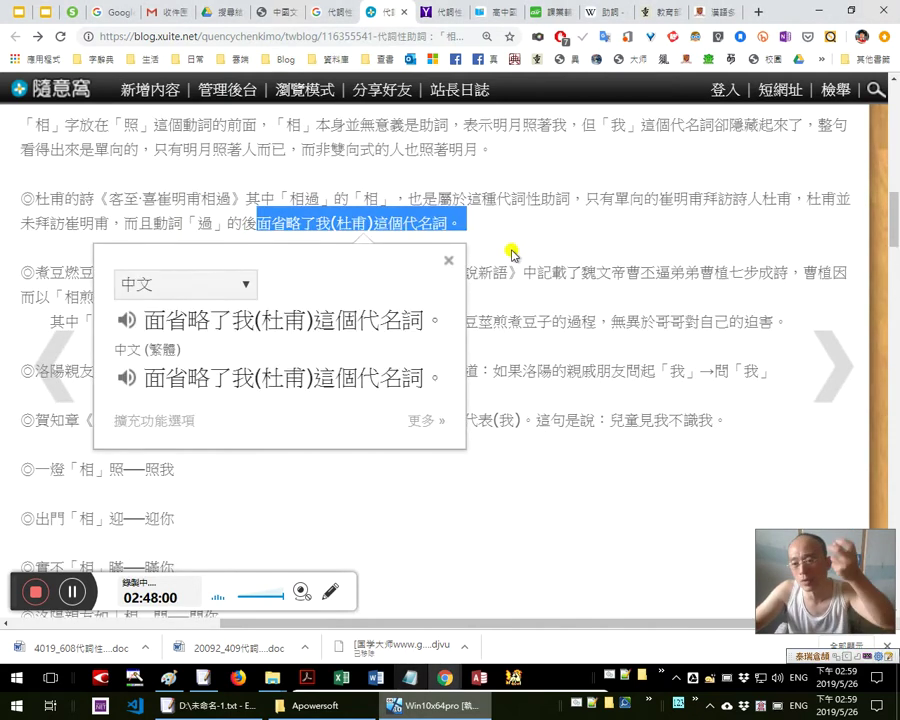
{"action": "scroll", "coordinate": [646, 296], "scroll_direction": "down", "scroll_amount": 4}
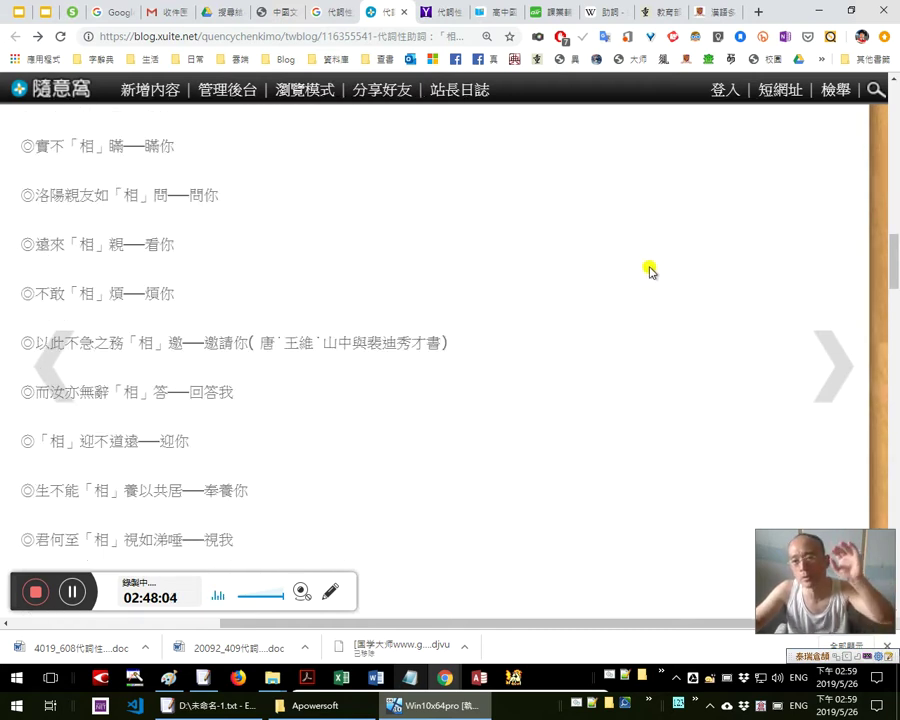
{"action": "scroll", "coordinate": [636, 272], "scroll_direction": "down", "scroll_amount": 2}
{"action": "scroll", "coordinate": [632, 270], "scroll_direction": "up", "scroll_amount": 1}
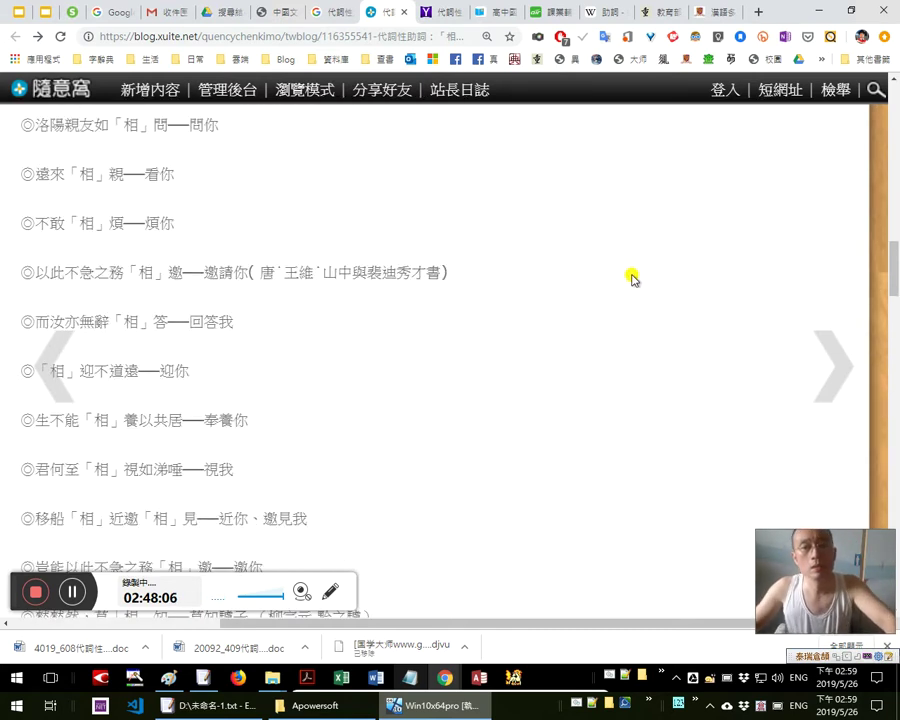
{"action": "scroll", "coordinate": [640, 240], "scroll_direction": "down", "scroll_amount": 1}
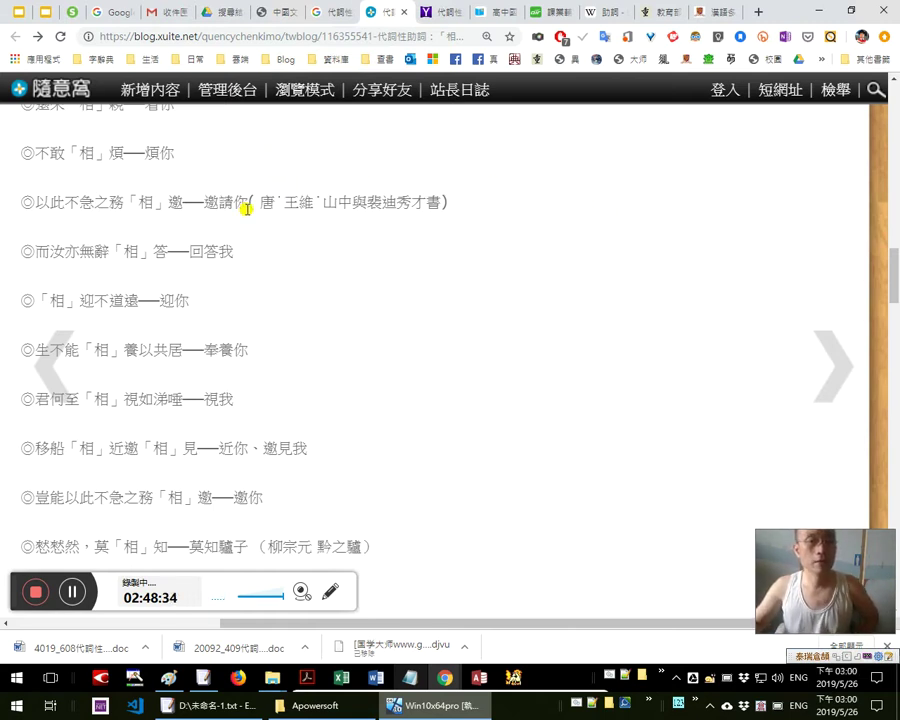
{"action": "scroll", "coordinate": [245, 205], "scroll_direction": "down", "scroll_amount": 1}
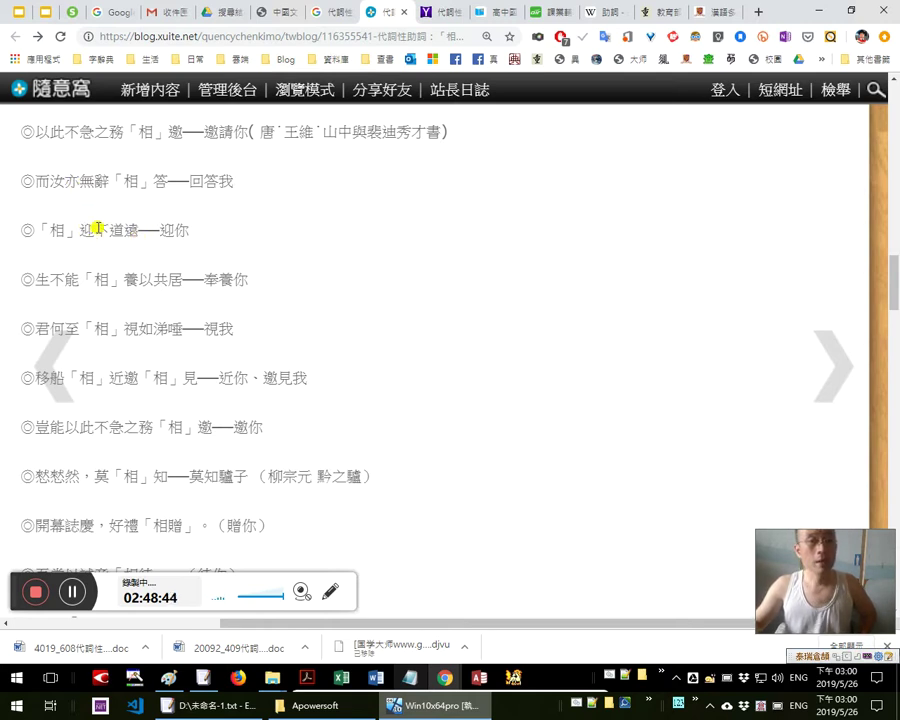
{"action": "double_click", "coordinate": [88, 230]}
{"action": "left_click_drag", "start_coordinate": [200, 236], "coordinate": [34, 227]}
Look up 道, then run a Google search for the phrase 「相」迎不道遠
{"action": "double_click", "coordinate": [128, 230]}
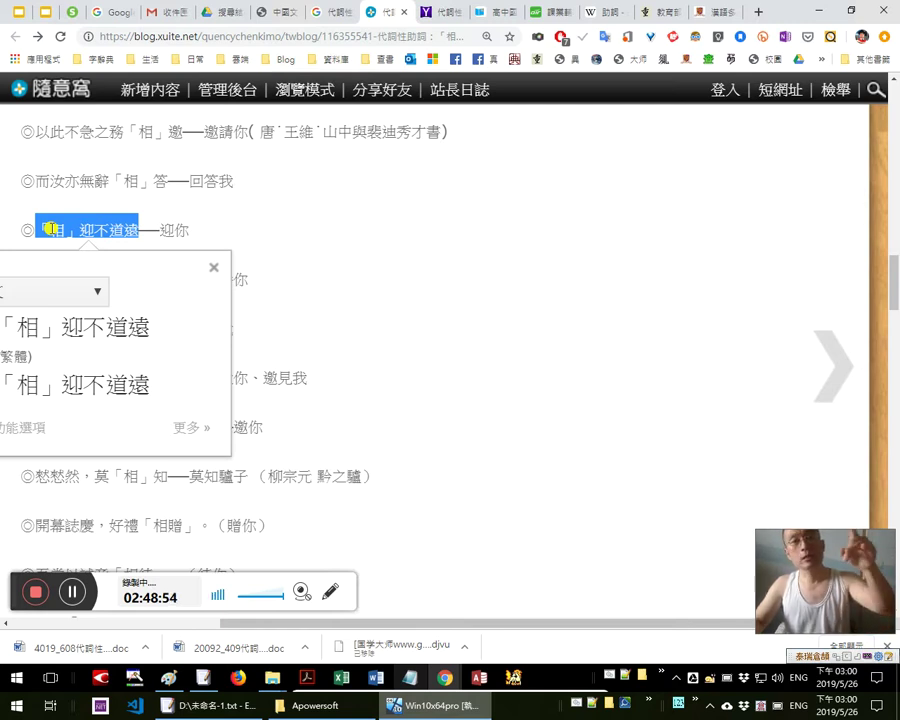
{"action": "left_click_drag", "start_coordinate": [126, 230], "coordinate": [118, 229]}
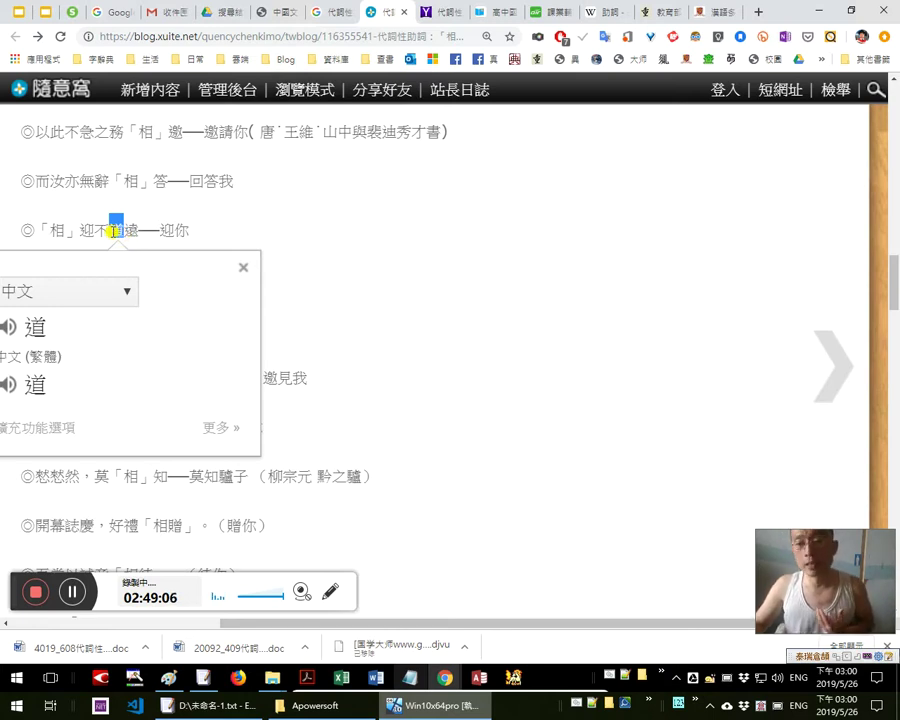
{"action": "left_click_drag", "start_coordinate": [95, 230], "coordinate": [143, 225]}
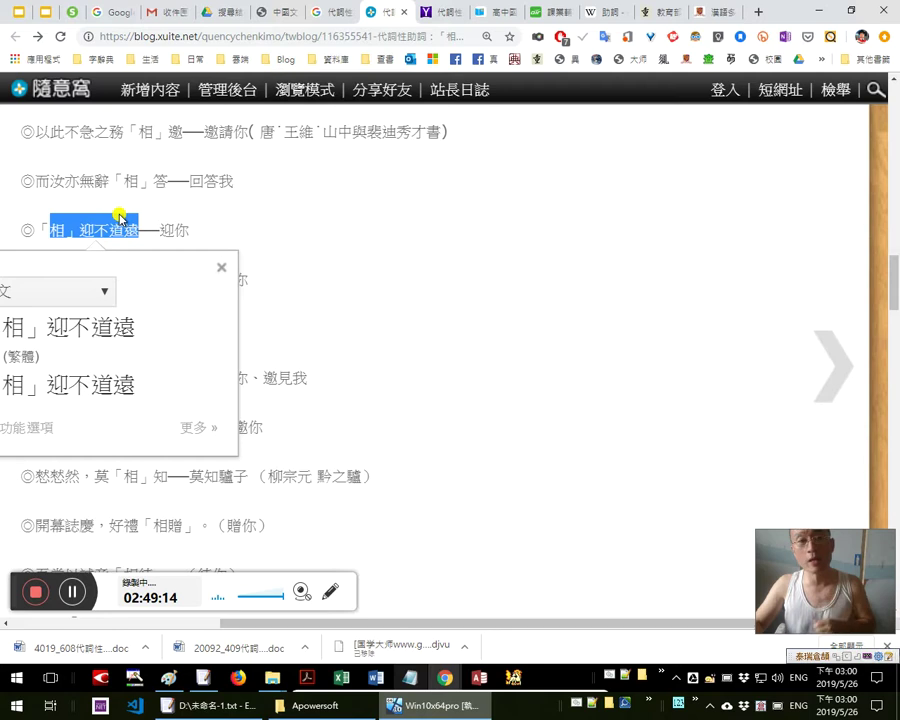
{"action": "left_click", "coordinate": [129, 236]}
{"action": "left_click_drag", "start_coordinate": [138, 231], "coordinate": [33, 230]}
{"action": "right_click", "coordinate": [40, 231]}
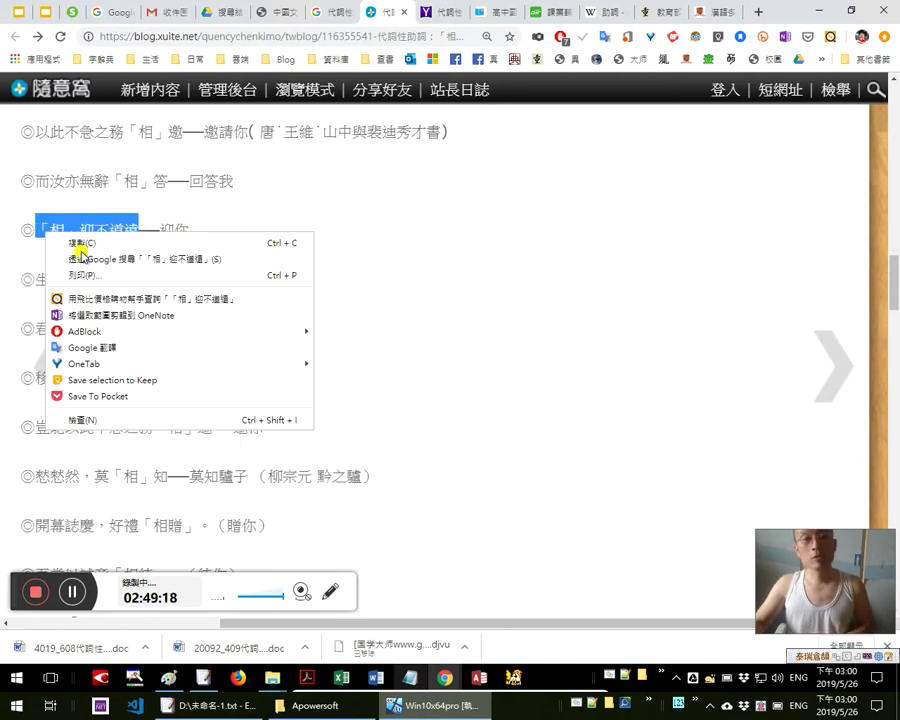
{"action": "left_click", "coordinate": [84, 258]}
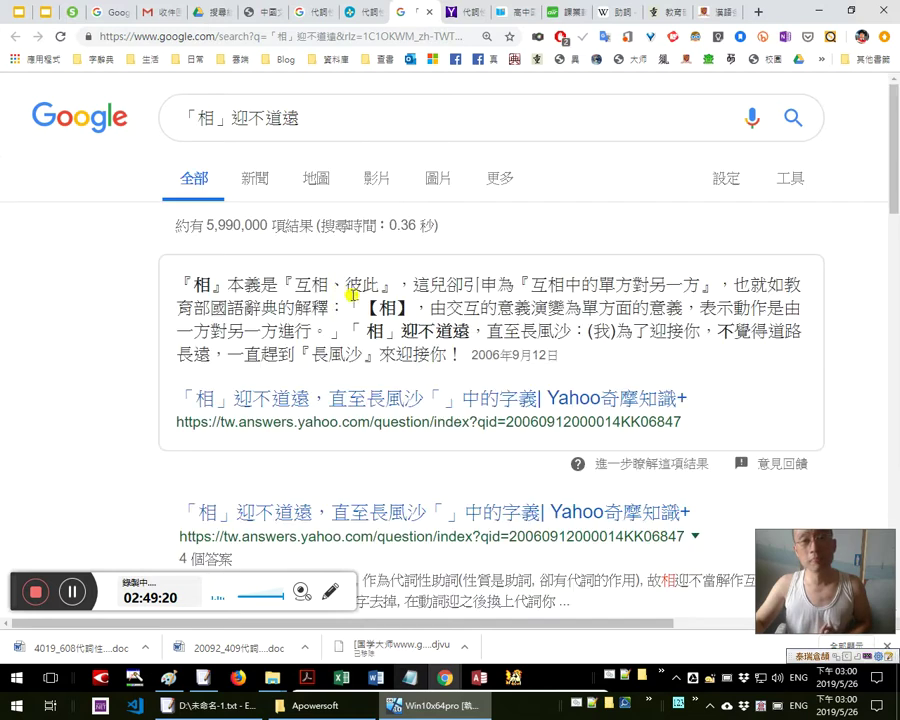
Read the Google results for 「相」迎不道遠, then go back to the Xuite blog tab
{"action": "scroll", "coordinate": [448, 423], "scroll_direction": "down", "scroll_amount": 2}
{"action": "scroll", "coordinate": [400, 426], "scroll_direction": "down", "scroll_amount": 3}
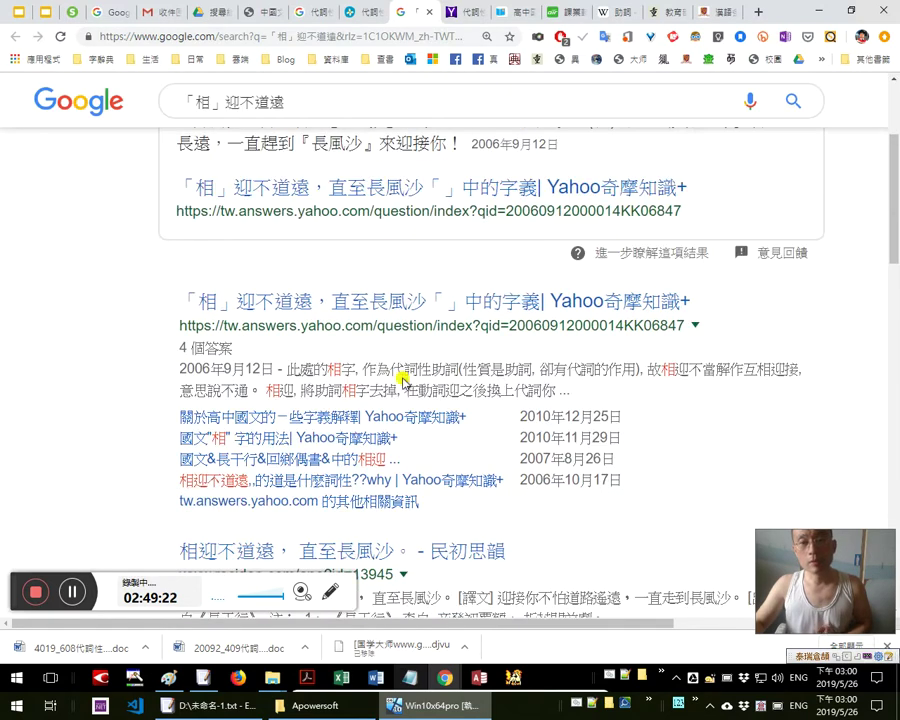
{"action": "left_click", "coordinate": [360, 11]}
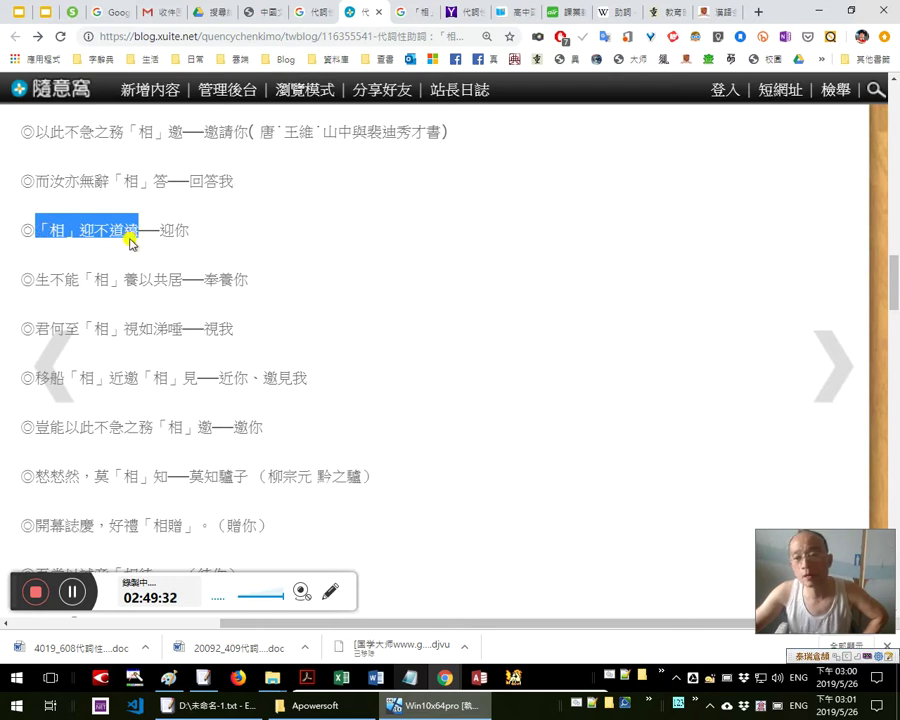
Translate 迎你, the gloss 奉養你, the character 養 and the line 生不能「相」養以共居
{"action": "left_click_drag", "start_coordinate": [190, 231], "coordinate": [160, 228]}
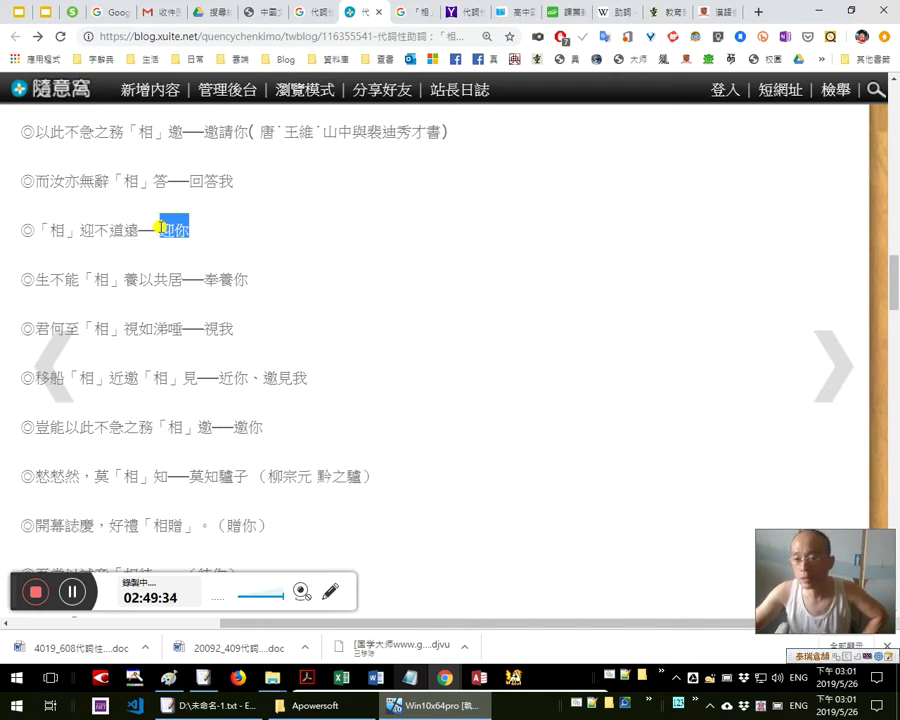
{"action": "left_click", "coordinate": [95, 243]}
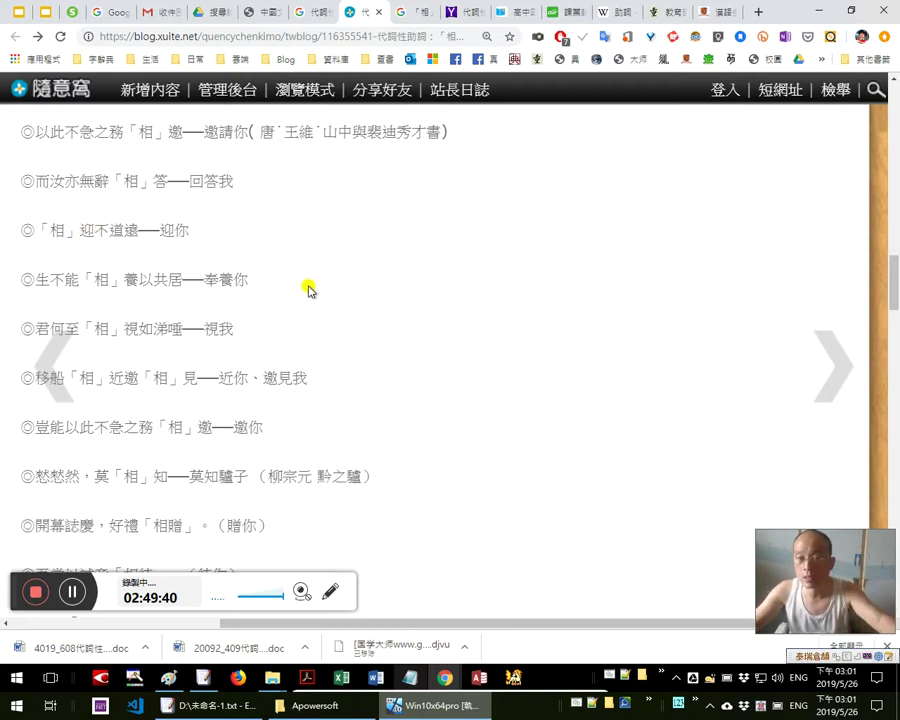
{"action": "scroll", "coordinate": [384, 333], "scroll_direction": "down", "scroll_amount": 1}
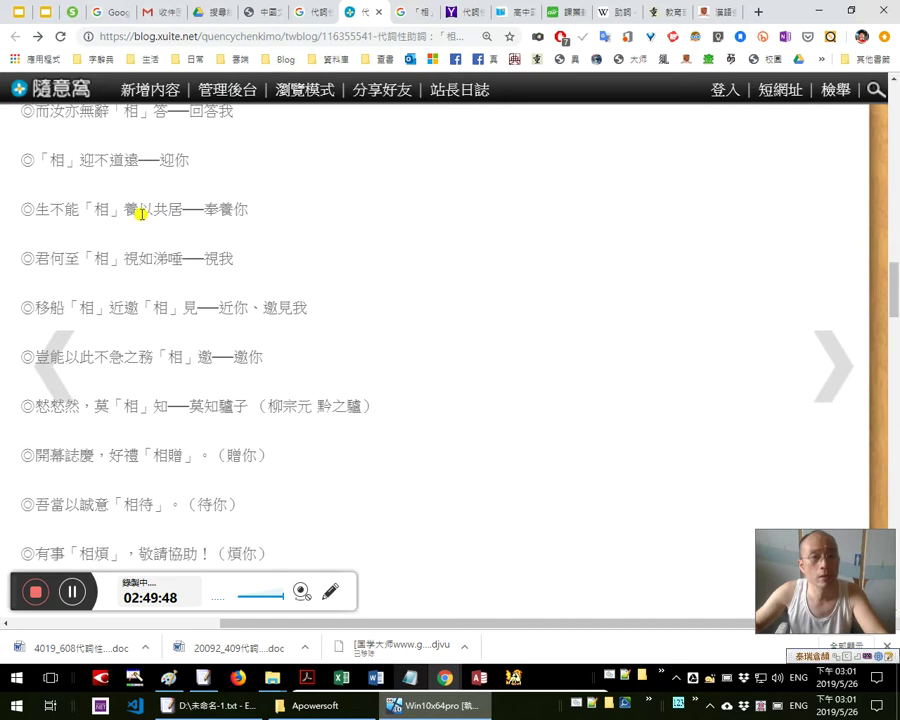
{"action": "left_click_drag", "start_coordinate": [252, 209], "coordinate": [202, 209]}
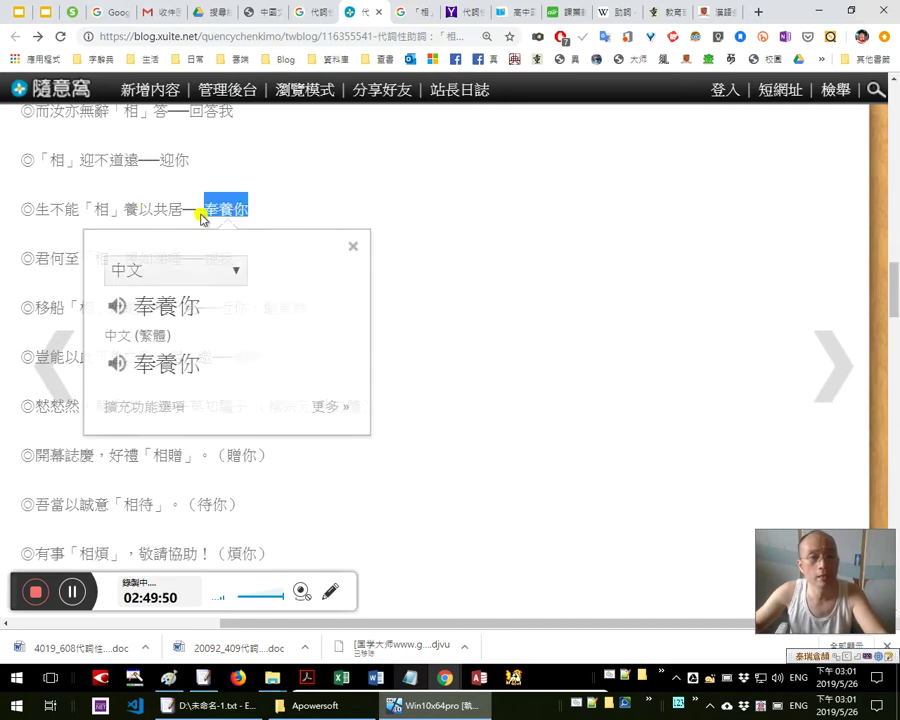
{"action": "double_click", "coordinate": [130, 209]}
{"action": "double_click", "coordinate": [250, 209]}
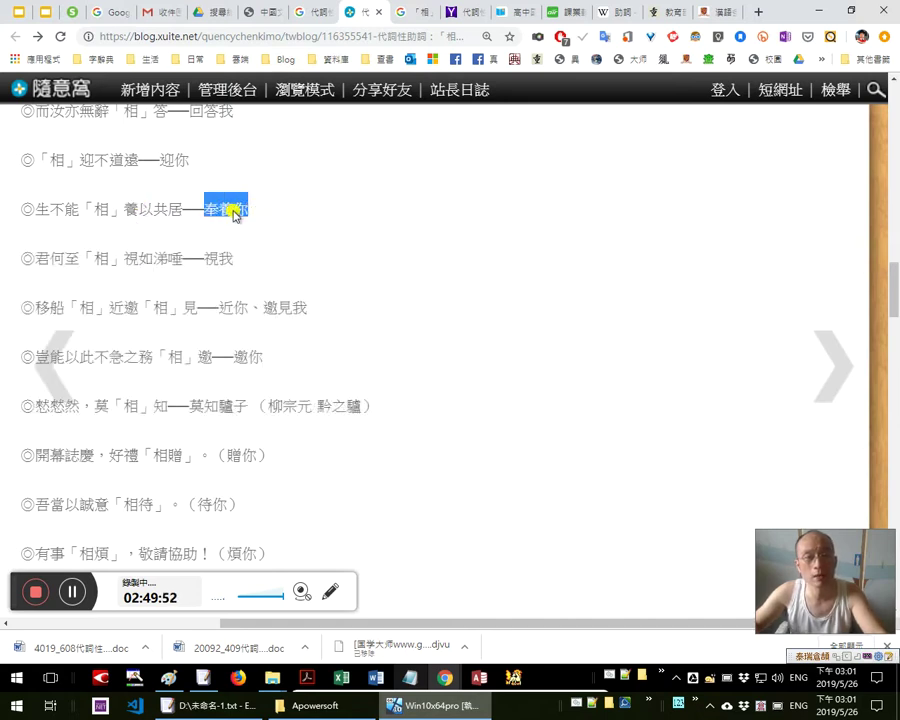
{"action": "left_click_drag", "start_coordinate": [183, 209], "coordinate": [35, 205]}
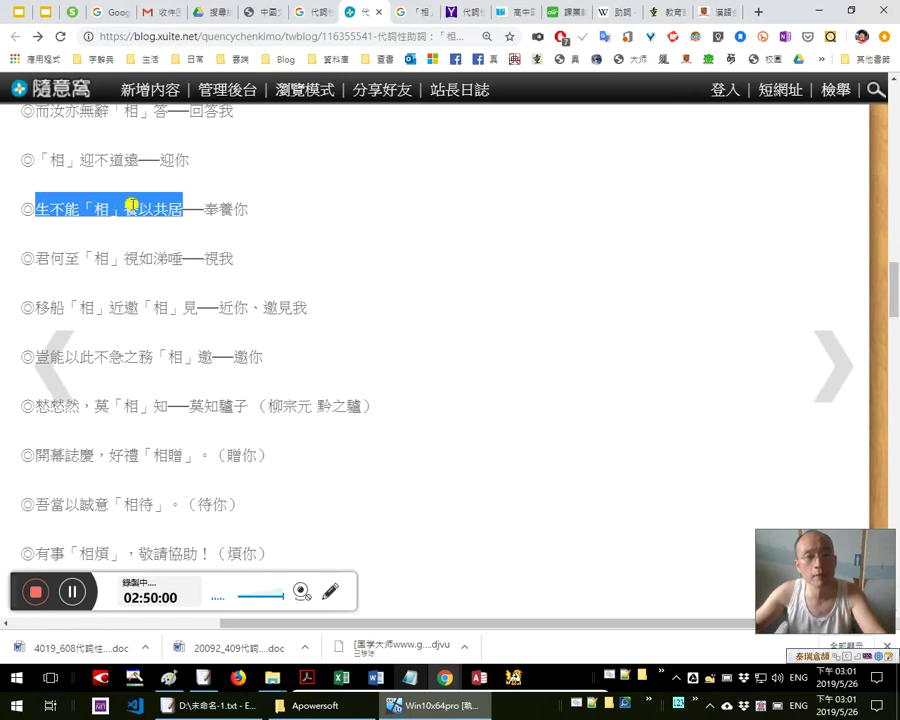
Look up the characters 養 and 以 in the translate popup
{"action": "left_click", "coordinate": [128, 205]}
{"action": "double_click", "coordinate": [130, 207]}
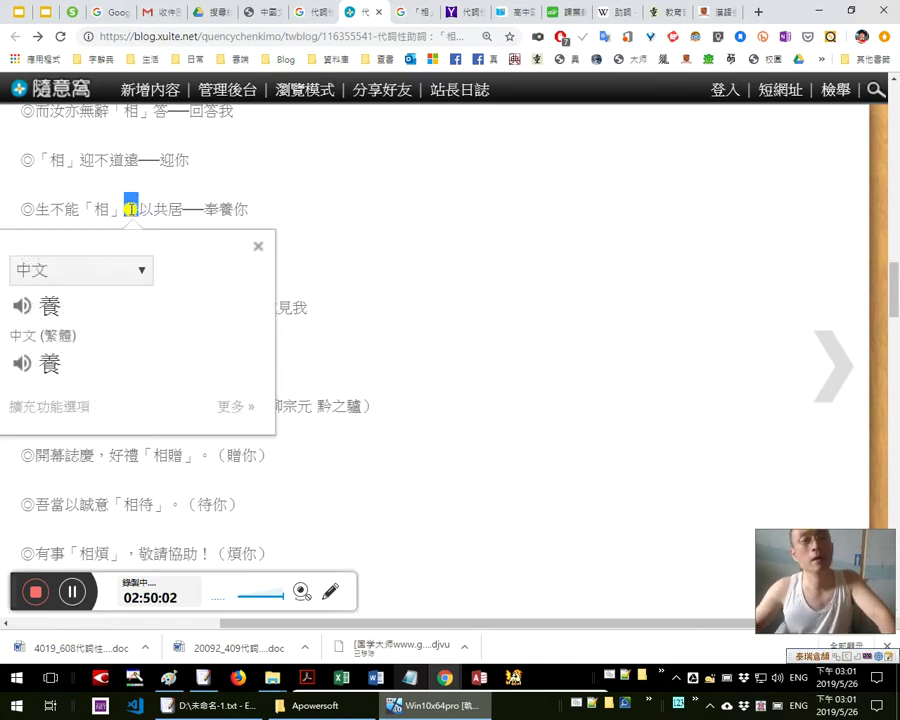
{"action": "key", "text": "Escape"}
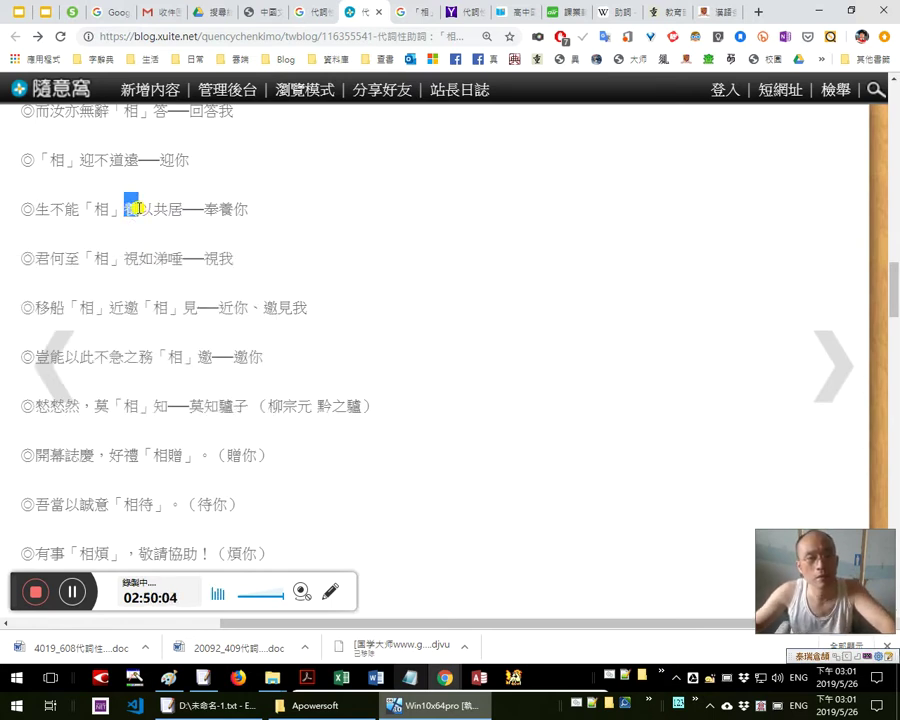
{"action": "double_click", "coordinate": [146, 208]}
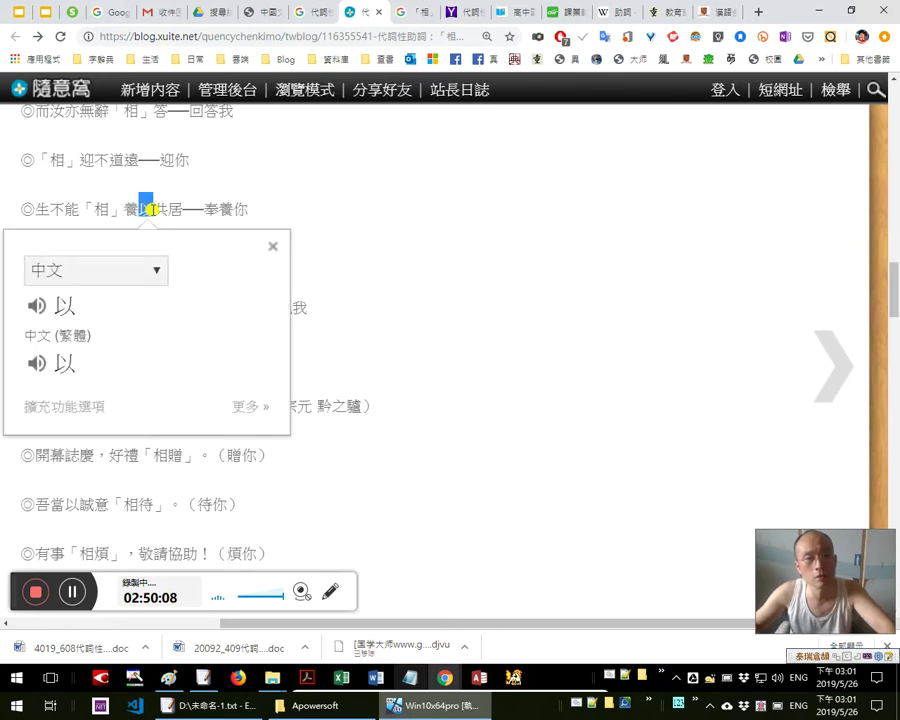
{"action": "key", "text": "Escape"}
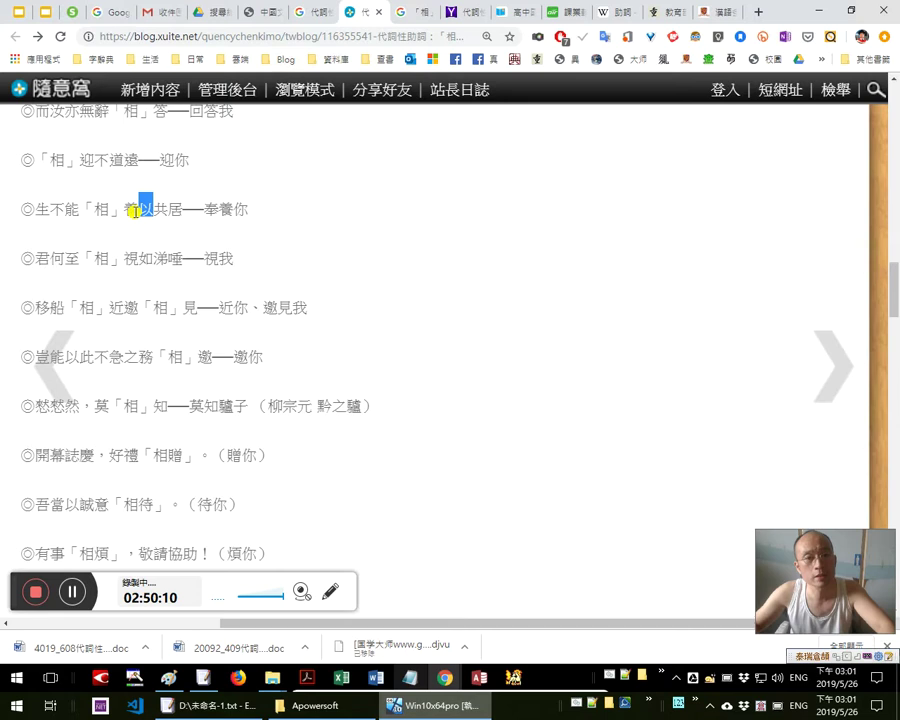
{"action": "double_click", "coordinate": [132, 210]}
{"action": "key", "text": "Escape"}
{"action": "left_click", "coordinate": [185, 213]}
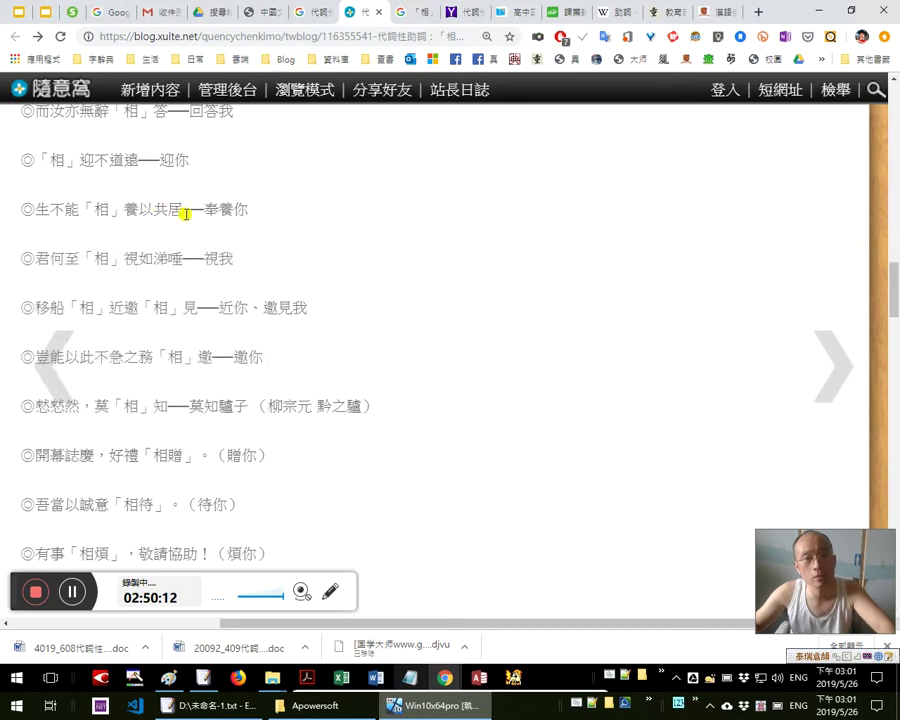
Look up the meanings of 居 and 共居
{"action": "double_click", "coordinate": [185, 213]}
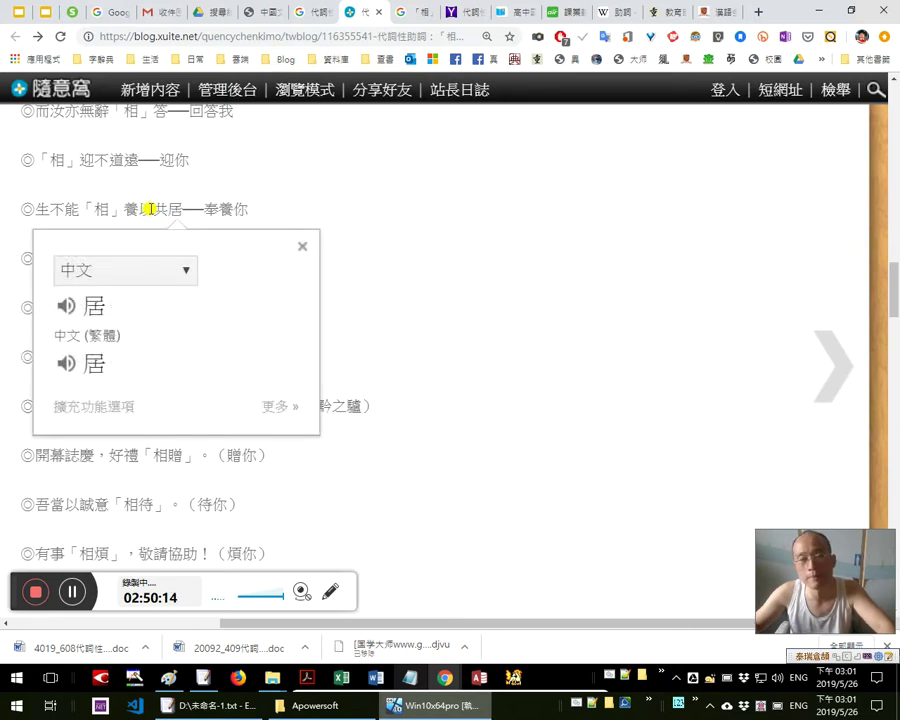
{"action": "left_click", "coordinate": [140, 208]}
{"action": "left_click_drag", "start_coordinate": [182, 209], "coordinate": [163, 207]}
{"action": "left_click", "coordinate": [164, 207]}
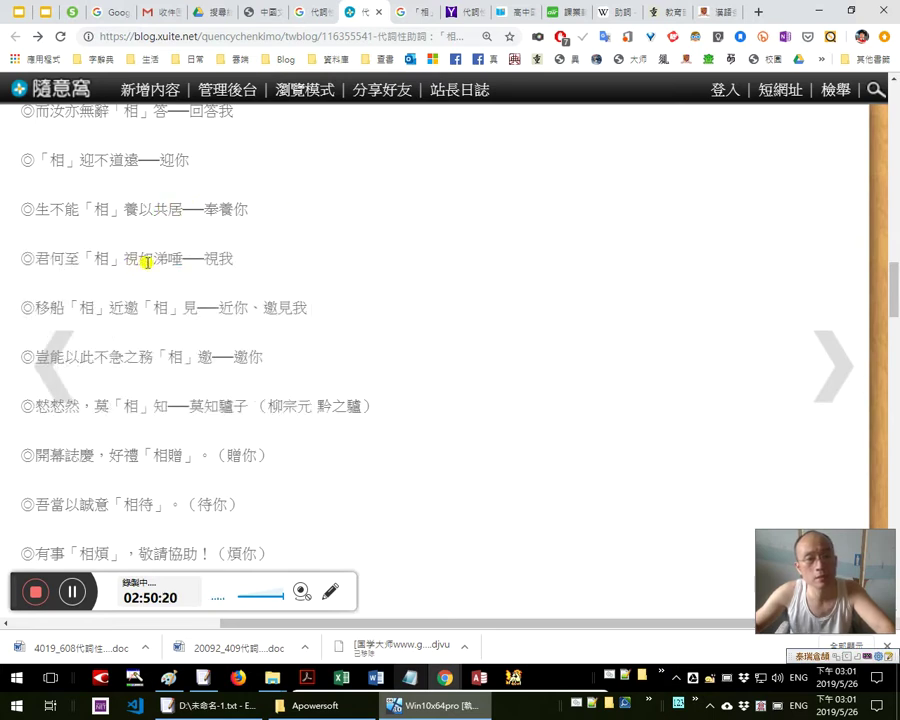
Translate 視, 涕, 唾, 涕唾, 我 and 視我 from the 君何至「相」視如涕唾 line
{"action": "scroll", "coordinate": [197, 290], "scroll_direction": "down", "scroll_amount": 1}
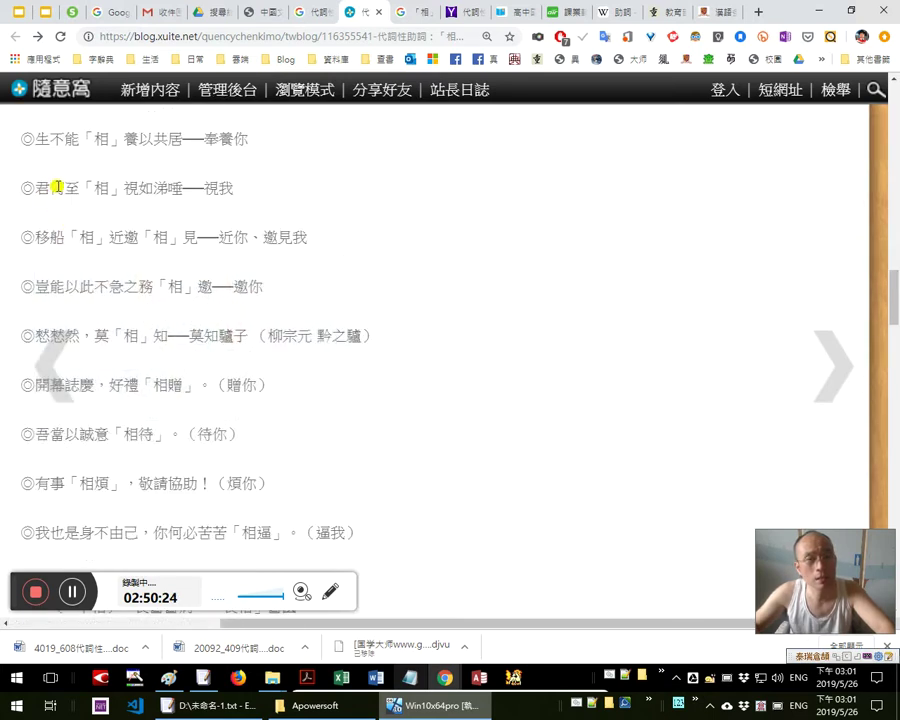
{"action": "double_click", "coordinate": [127, 188]}
{"action": "left_click", "coordinate": [152, 188]}
{"action": "double_click", "coordinate": [163, 188]}
{"action": "double_click", "coordinate": [178, 188]}
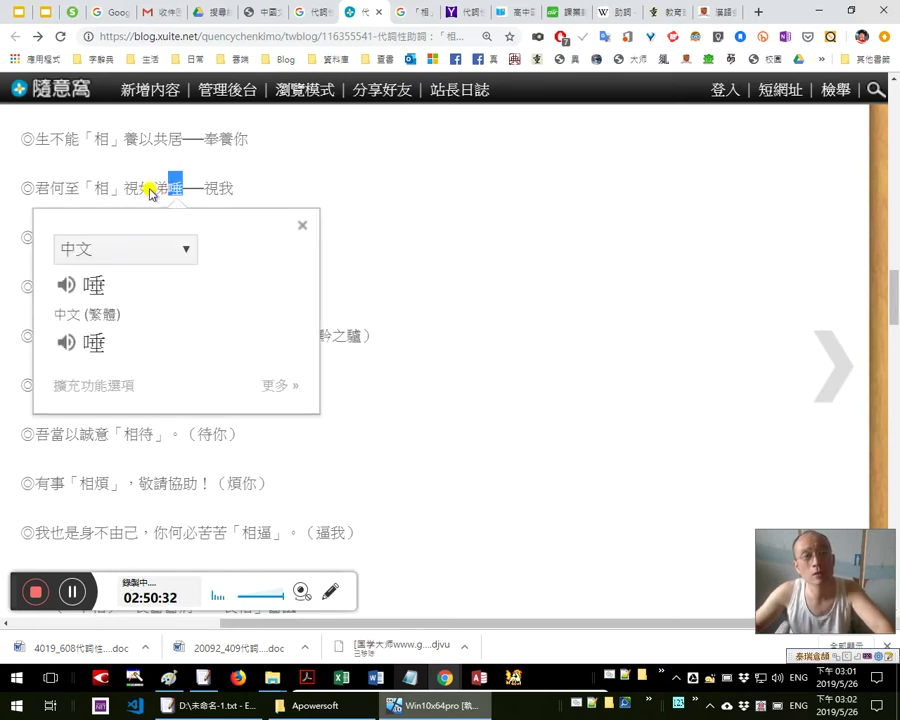
{"action": "left_click_drag", "start_coordinate": [153, 188], "coordinate": [180, 187]}
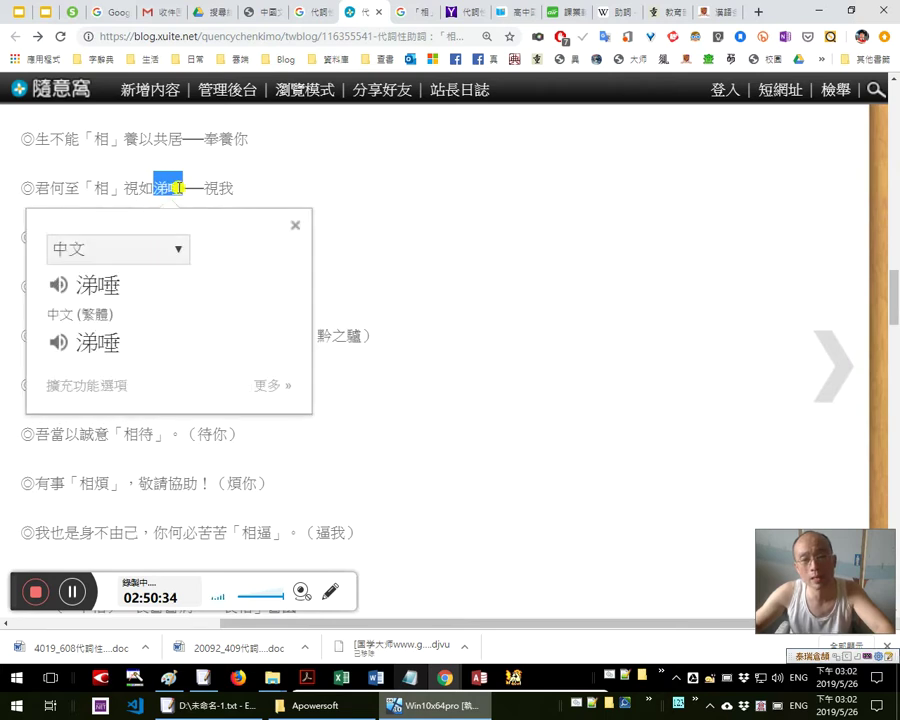
{"action": "double_click", "coordinate": [226, 188]}
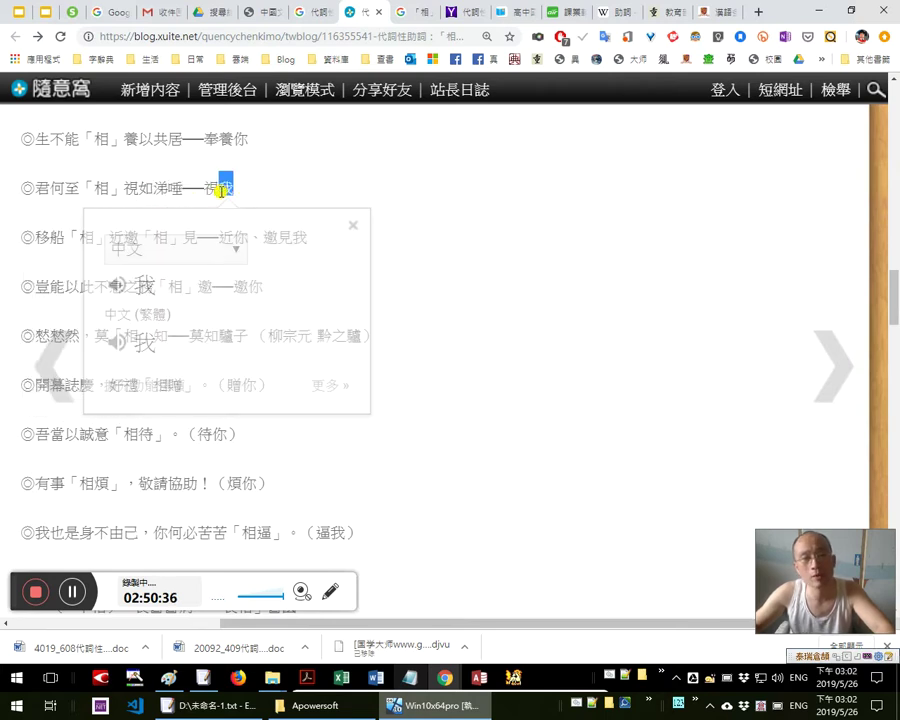
{"action": "left_click_drag", "start_coordinate": [206, 188], "coordinate": [245, 195]}
Look up 「相」視, 君, 至 and 何, then switch to the Notepad notes
{"action": "left_click_drag", "start_coordinate": [139, 189], "coordinate": [80, 185]}
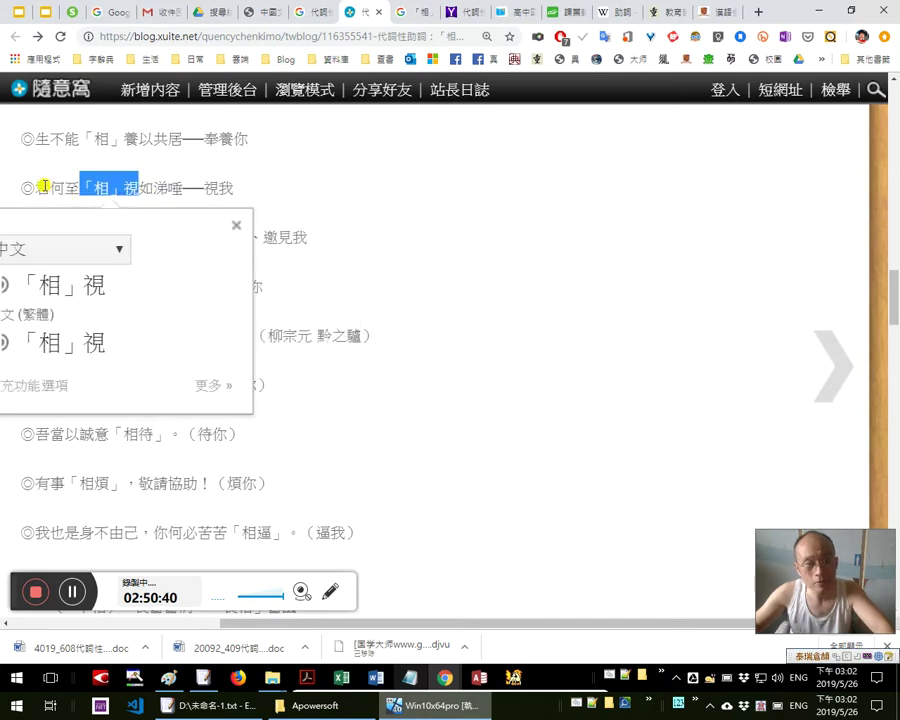
{"action": "double_click", "coordinate": [43, 186]}
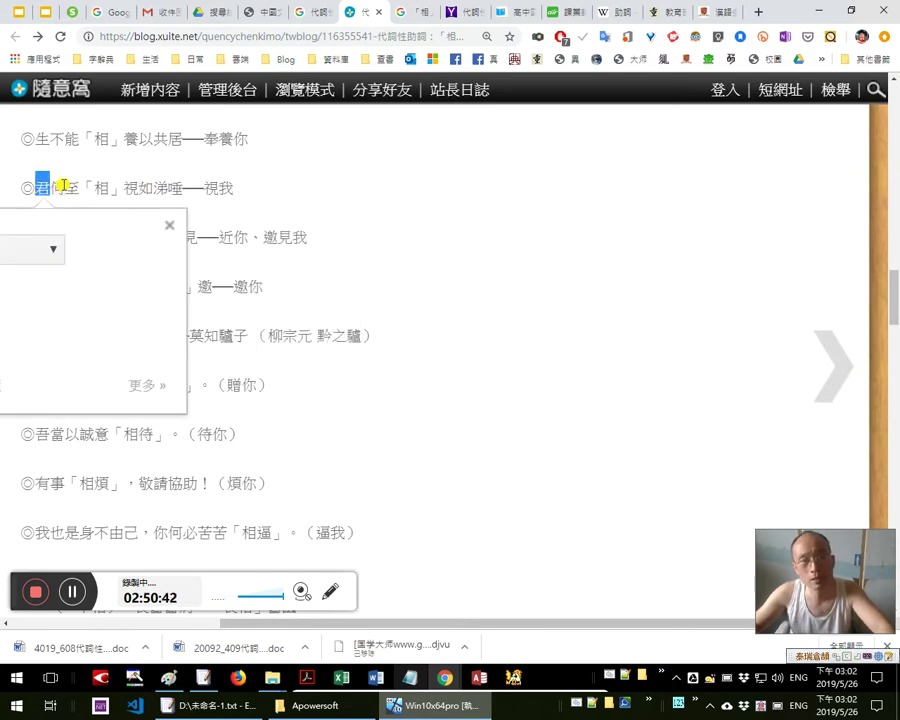
{"action": "double_click", "coordinate": [72, 188]}
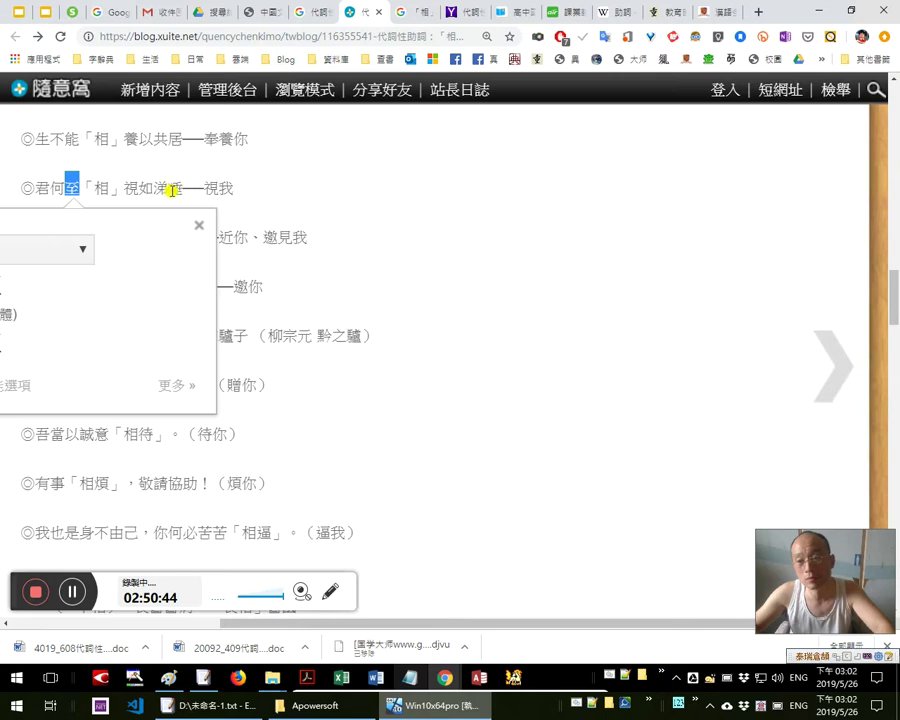
{"action": "left_click", "coordinate": [79, 189]}
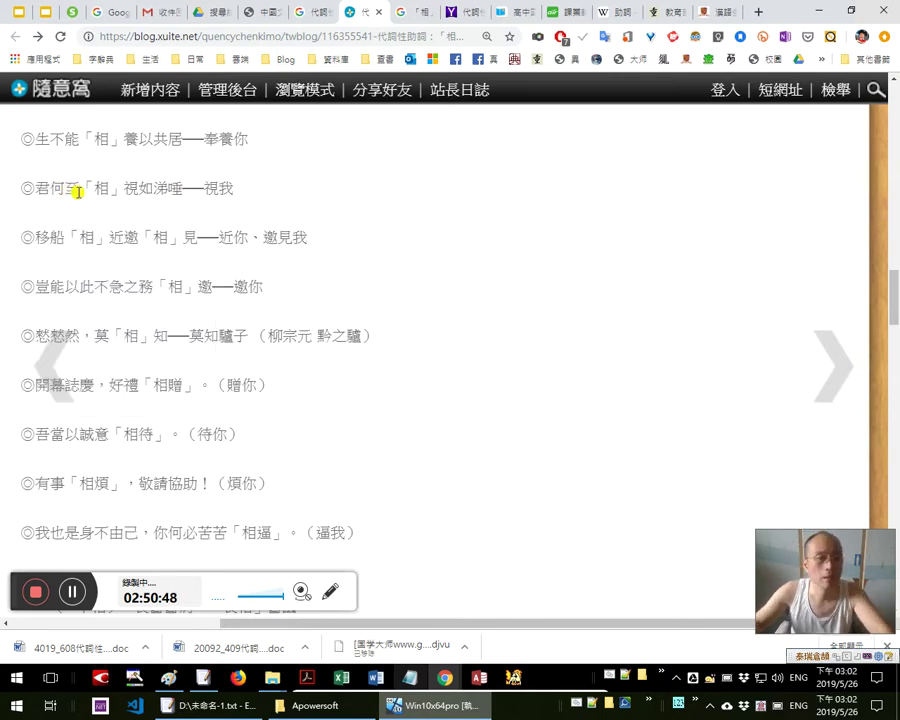
{"action": "double_click", "coordinate": [58, 188]}
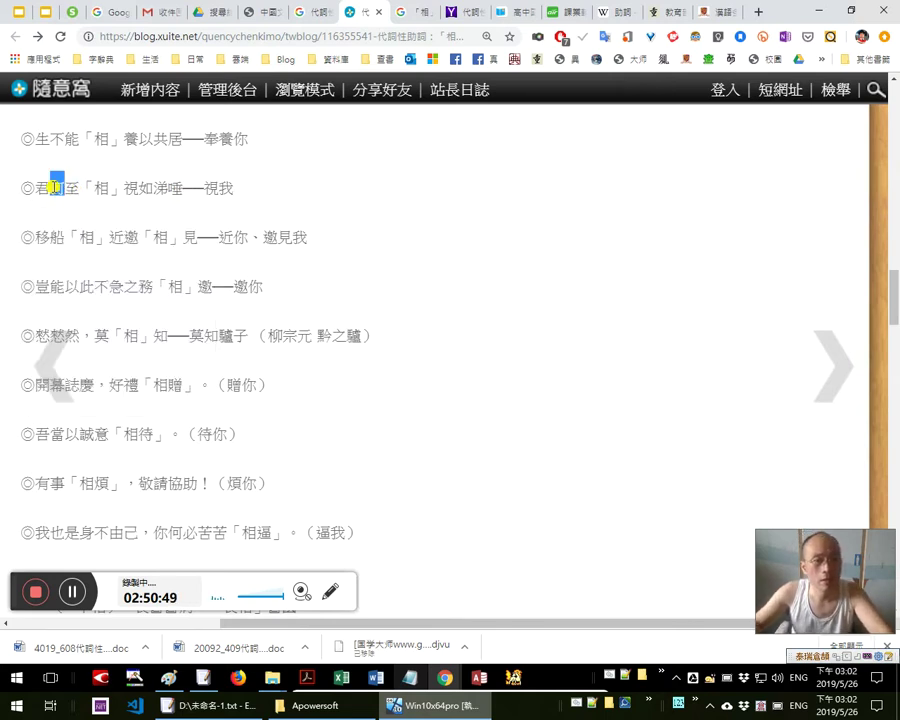
{"action": "left_click", "coordinate": [317, 201]}
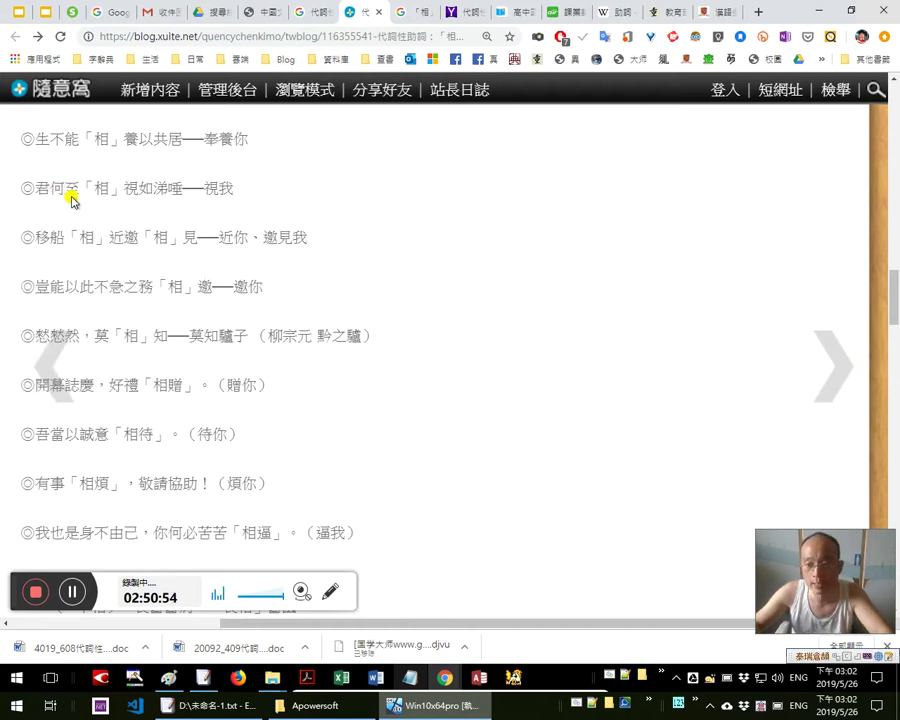
{"action": "double_click", "coordinate": [58, 188]}
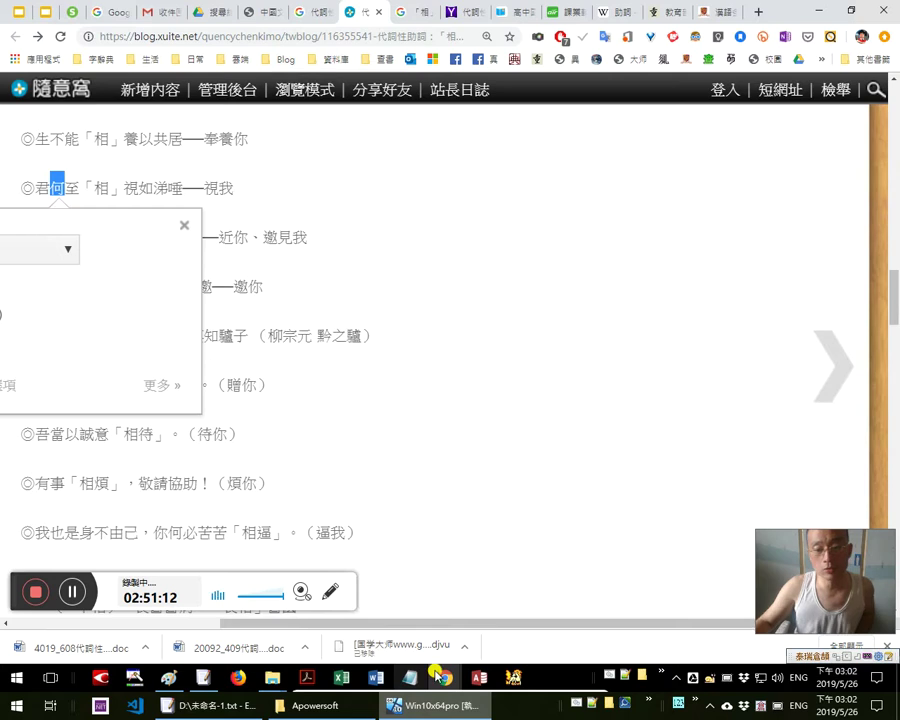
{"action": "key", "text": "alt+Tab"}
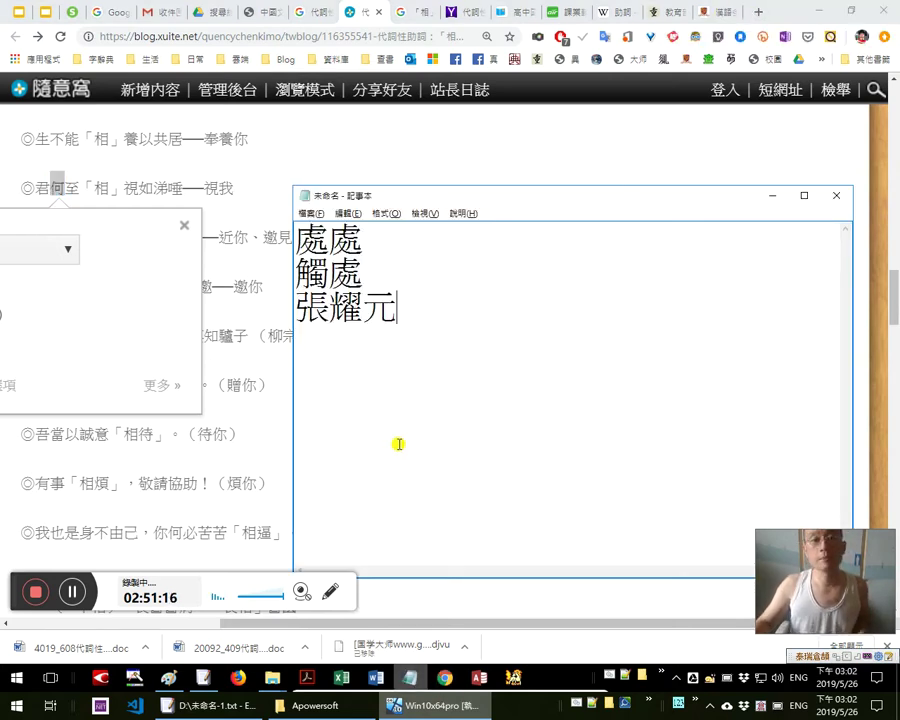
{"action": "key", "text": "alt+Tab"}
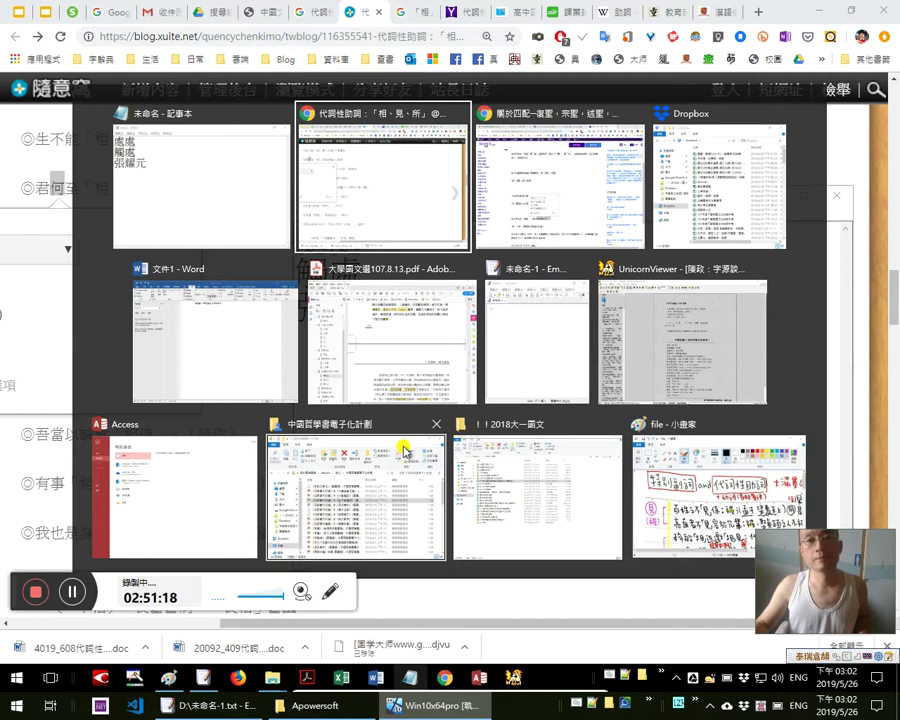
Search the 重編國語辭典修訂本 for 婞
{"action": "key", "text": "alt+Tab"}
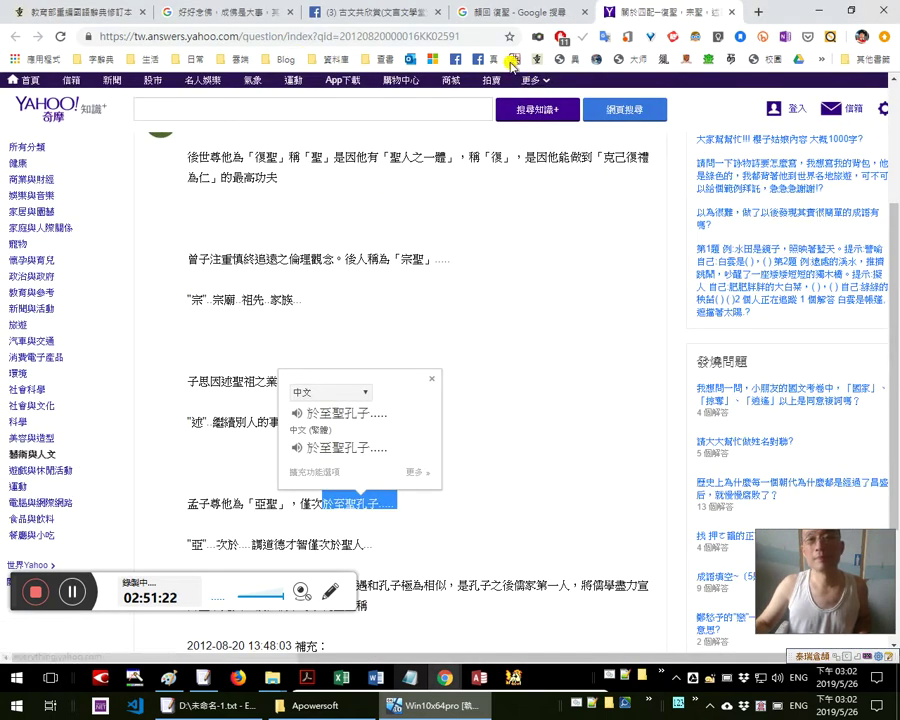
{"action": "left_click", "coordinate": [535, 62]}
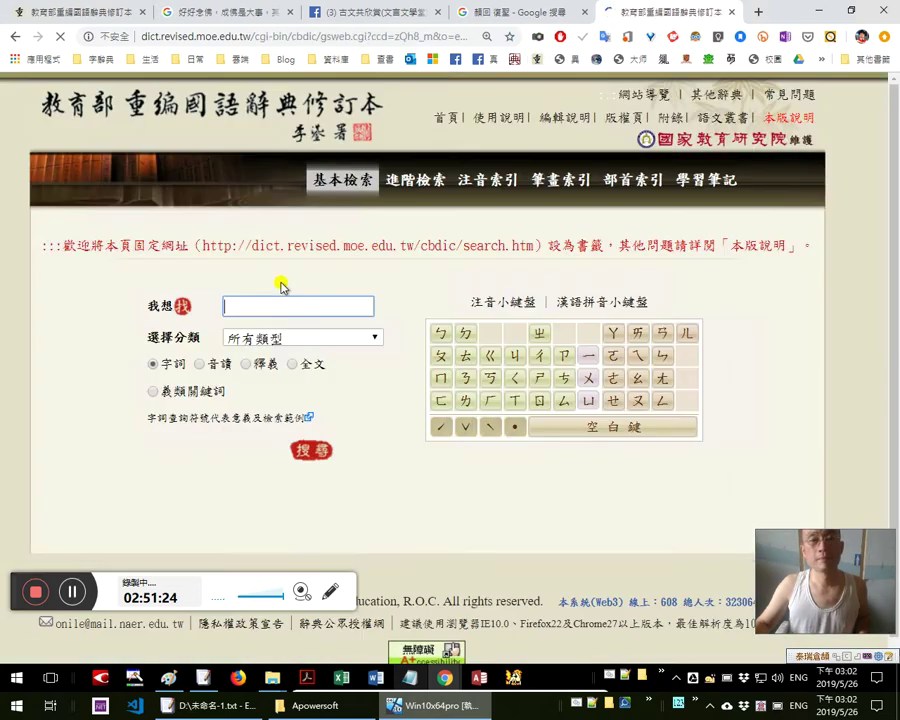
{"action": "left_click", "coordinate": [268, 297]}
{"action": "type", "text": "v3"}
{"action": "key", "text": "Return"}
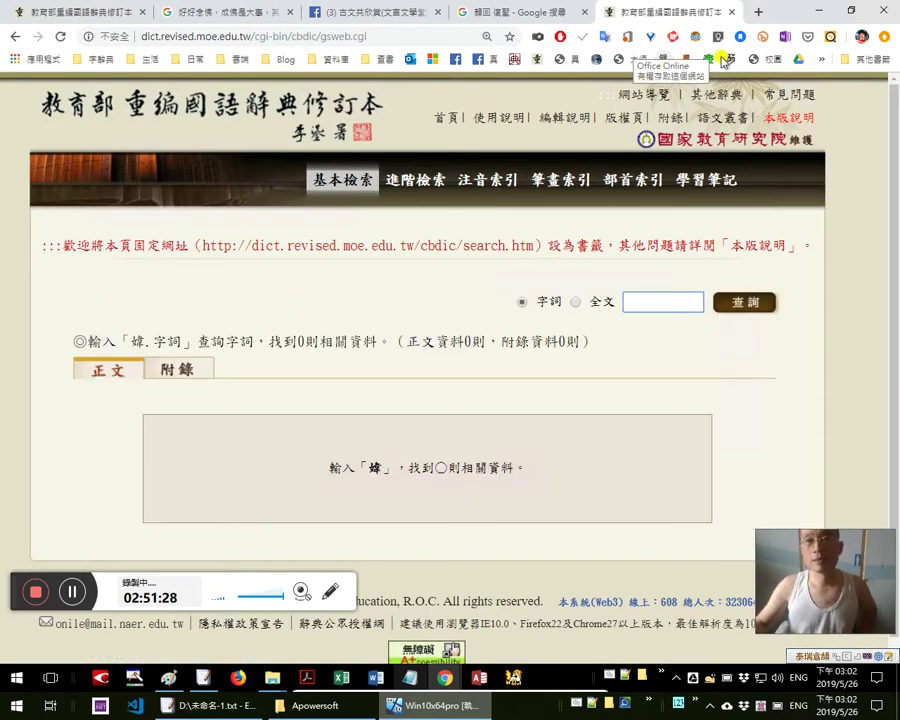
Search the 異體字字典 for 婞 and open its full entry
{"action": "left_click", "coordinate": [567, 62]}
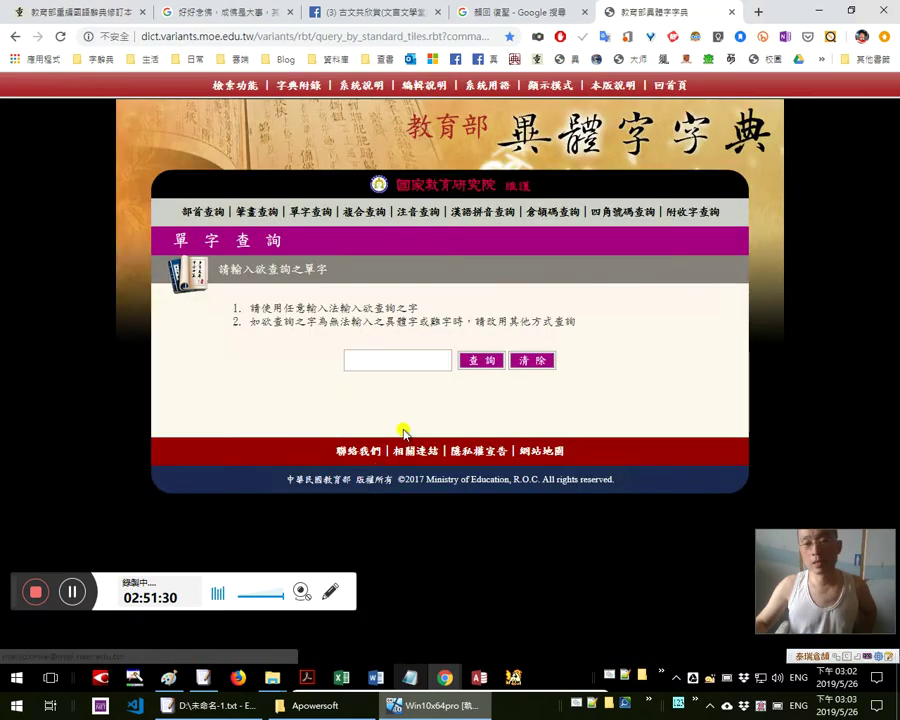
{"action": "left_click", "coordinate": [397, 356]}
{"action": "type", "text": "婞"}
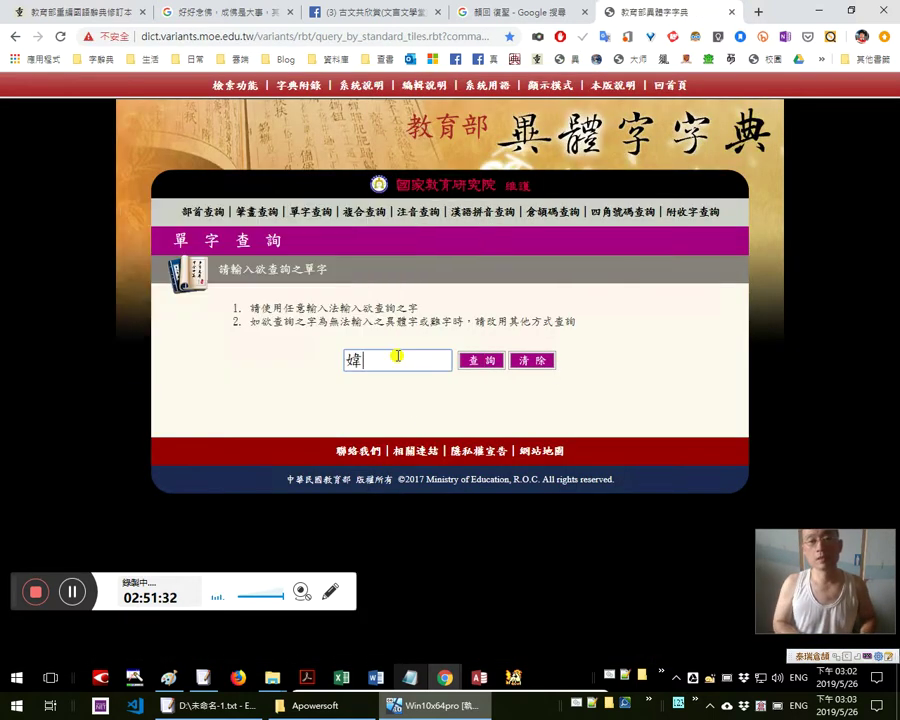
{"action": "key", "text": "Return"}
{"action": "left_click", "coordinate": [449, 364]}
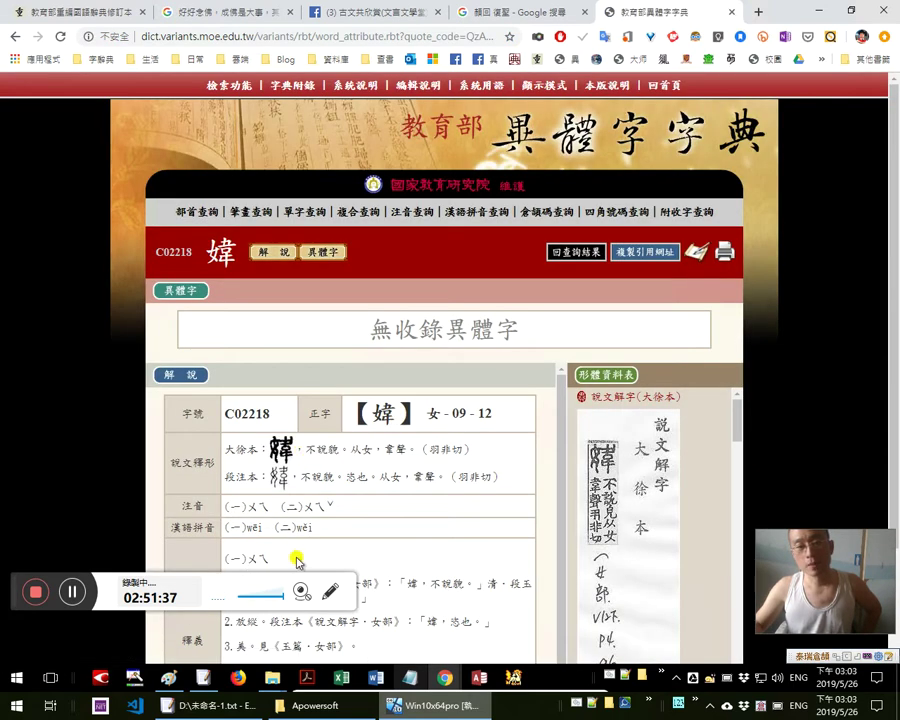
Translate the zhuyin ㄨㄟ, 美 in definition 3, and 魏 in the second reading
{"action": "left_click_drag", "start_coordinate": [243, 506], "coordinate": [268, 506]}
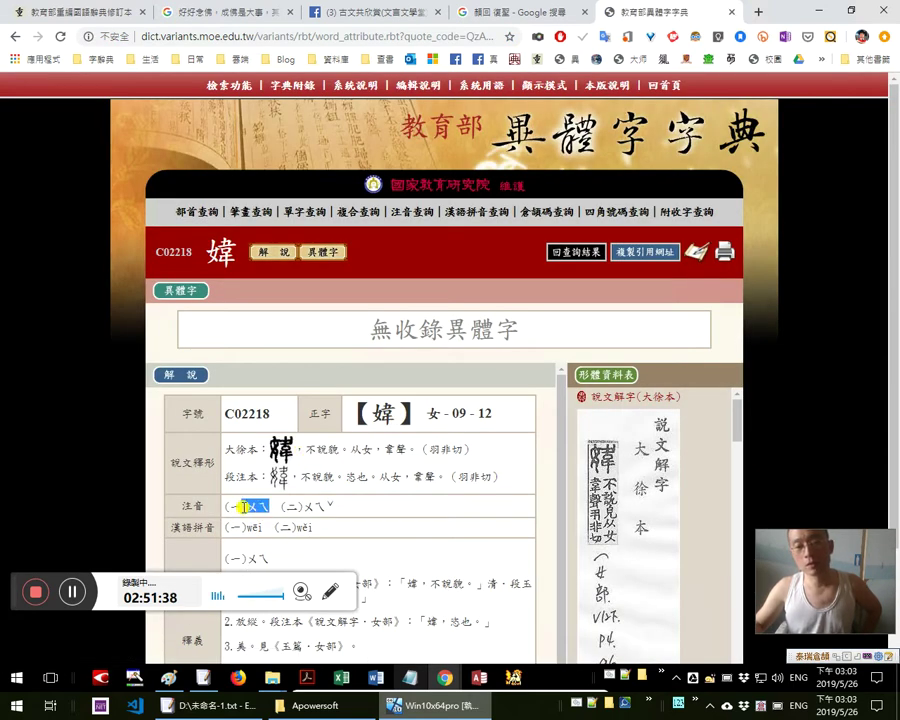
{"action": "left_click", "coordinate": [376, 512]}
{"action": "scroll", "coordinate": [370, 500], "scroll_direction": "down", "scroll_amount": 1}
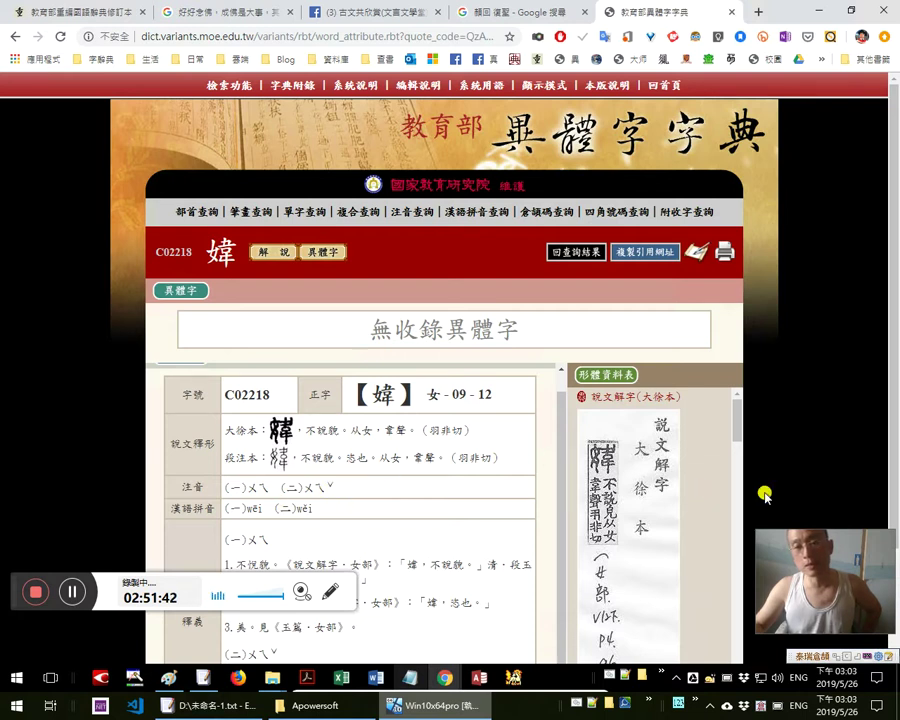
{"action": "scroll", "coordinate": [710, 496], "scroll_direction": "down", "scroll_amount": 5}
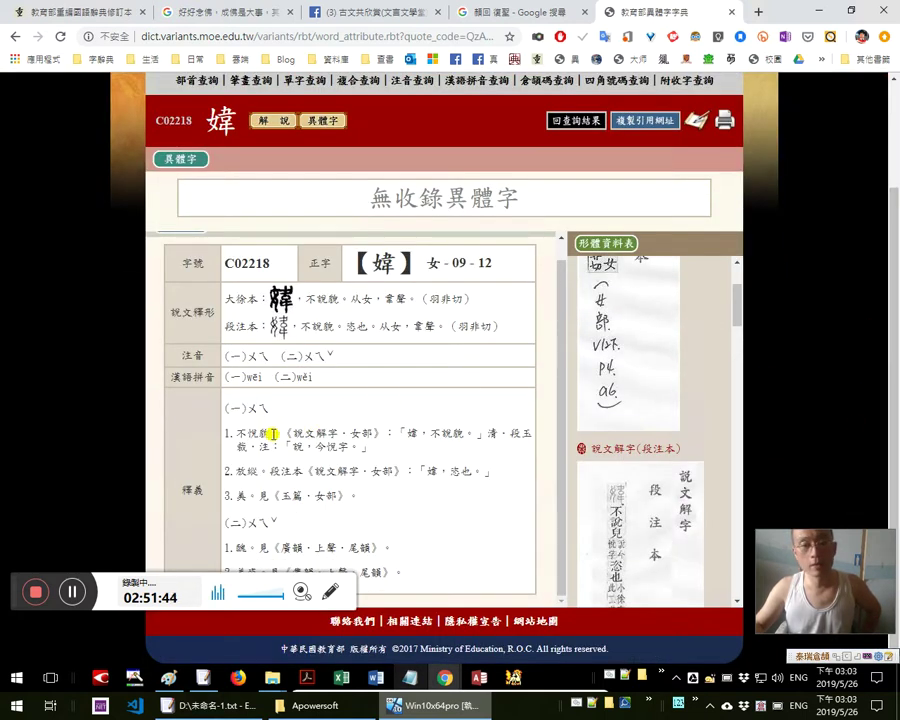
{"action": "double_click", "coordinate": [240, 495]}
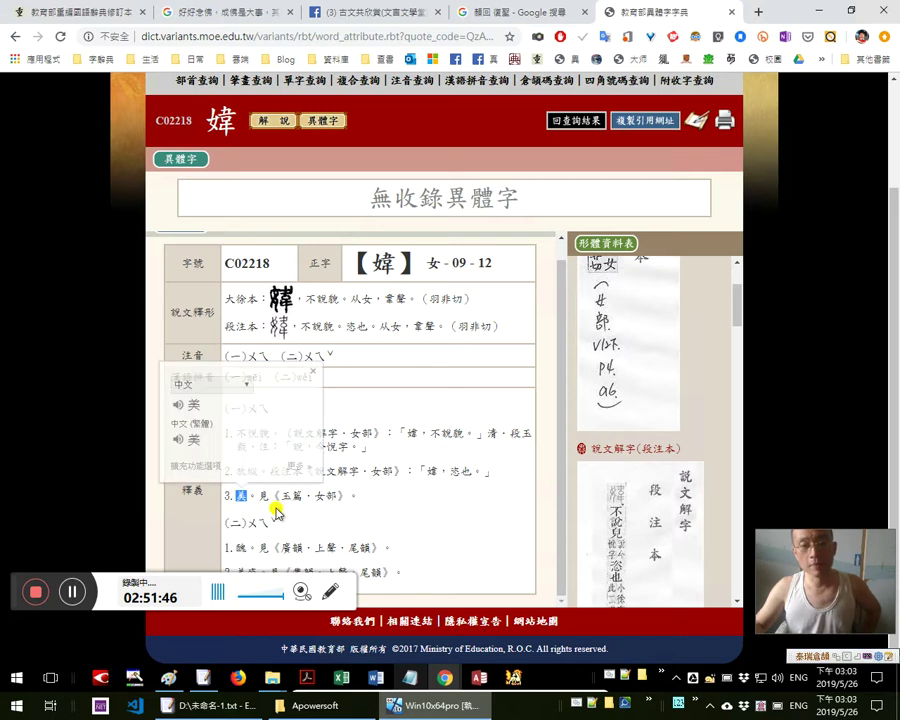
{"action": "double_click", "coordinate": [239, 547]}
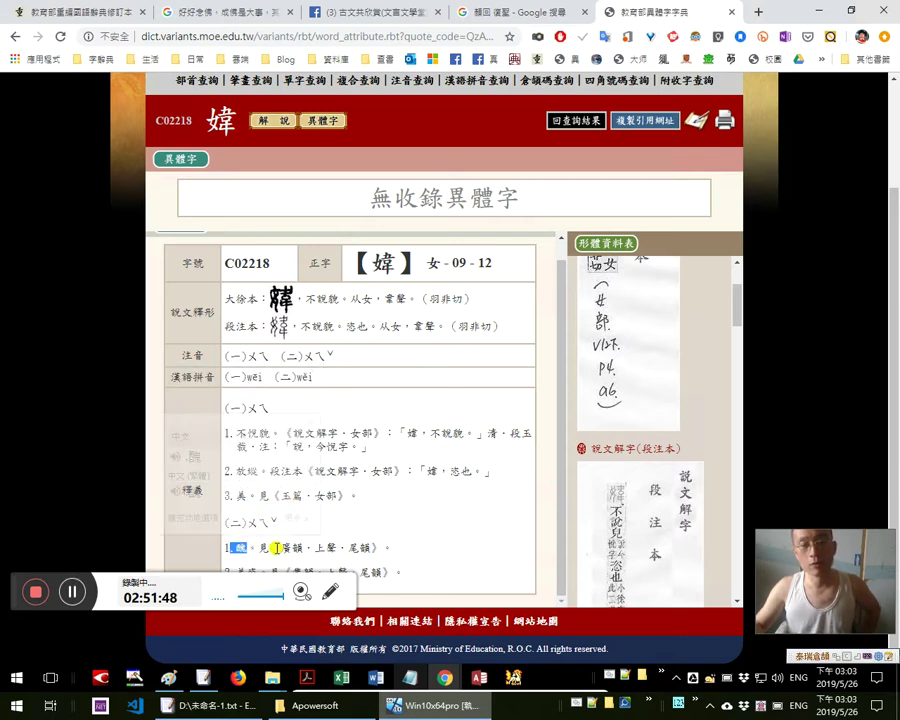
{"action": "left_click", "coordinate": [262, 545]}
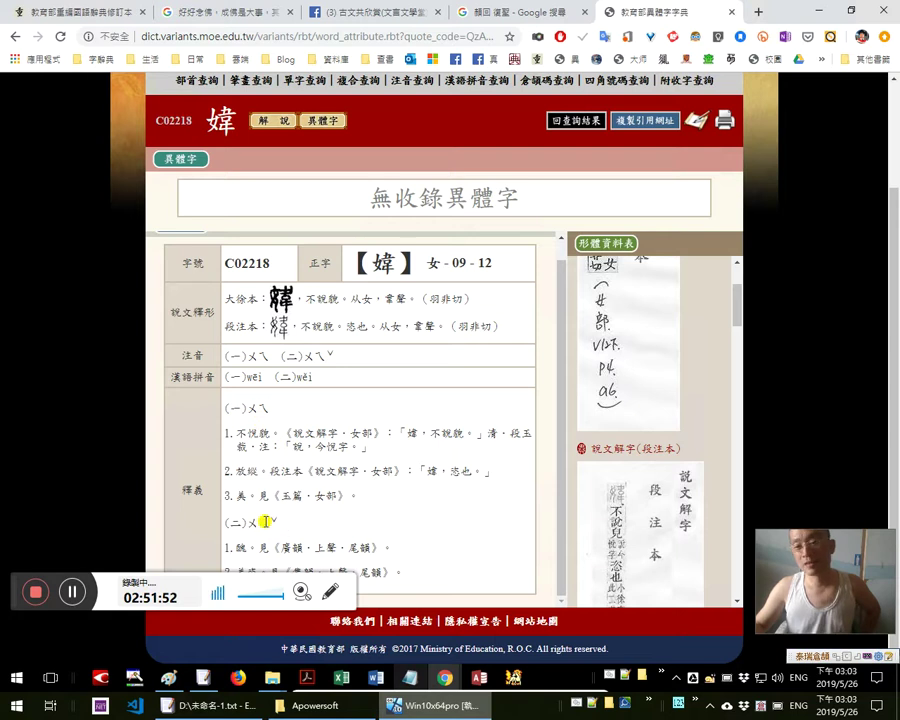
Translate ㄨㄟ, 美, 不悅貌 and 悅, then glosses 1–3 together
{"action": "left_click_drag", "start_coordinate": [280, 408], "coordinate": [247, 408]}
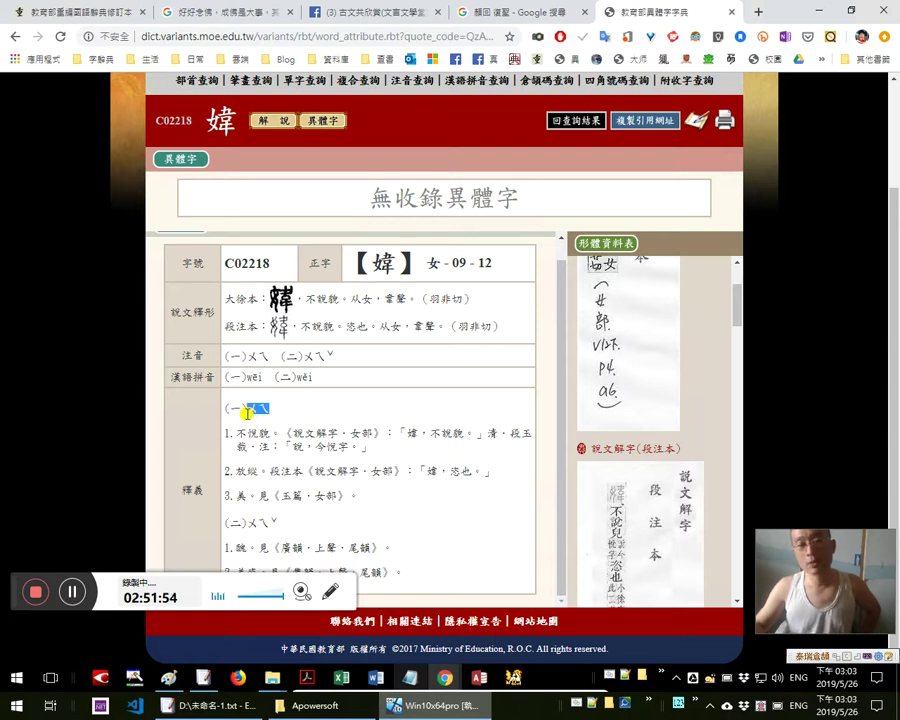
{"action": "double_click", "coordinate": [240, 494]}
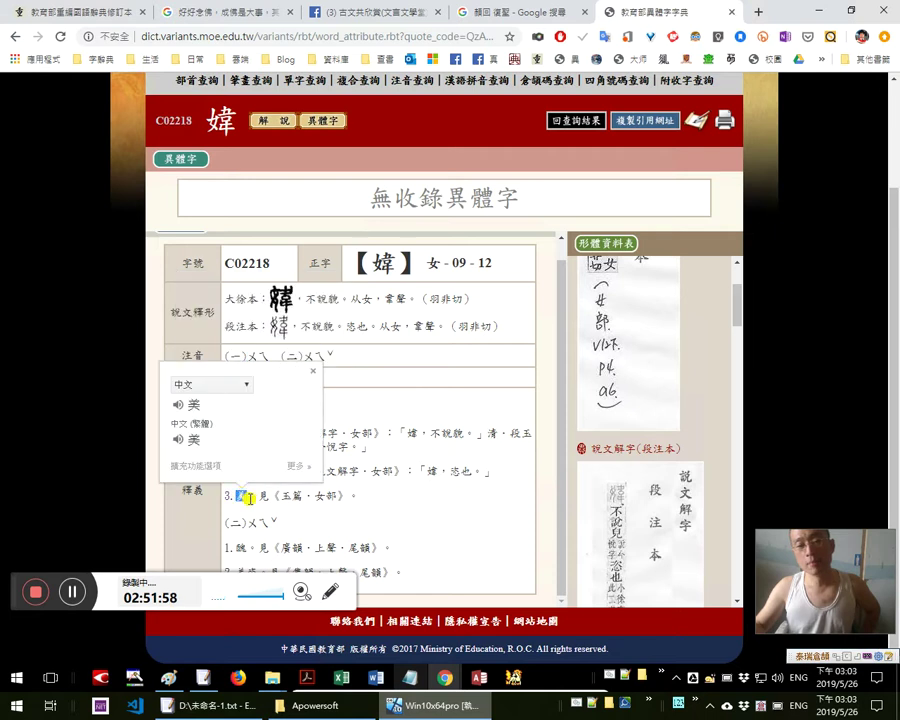
{"action": "left_click_drag", "start_coordinate": [236, 434], "coordinate": [269, 431]}
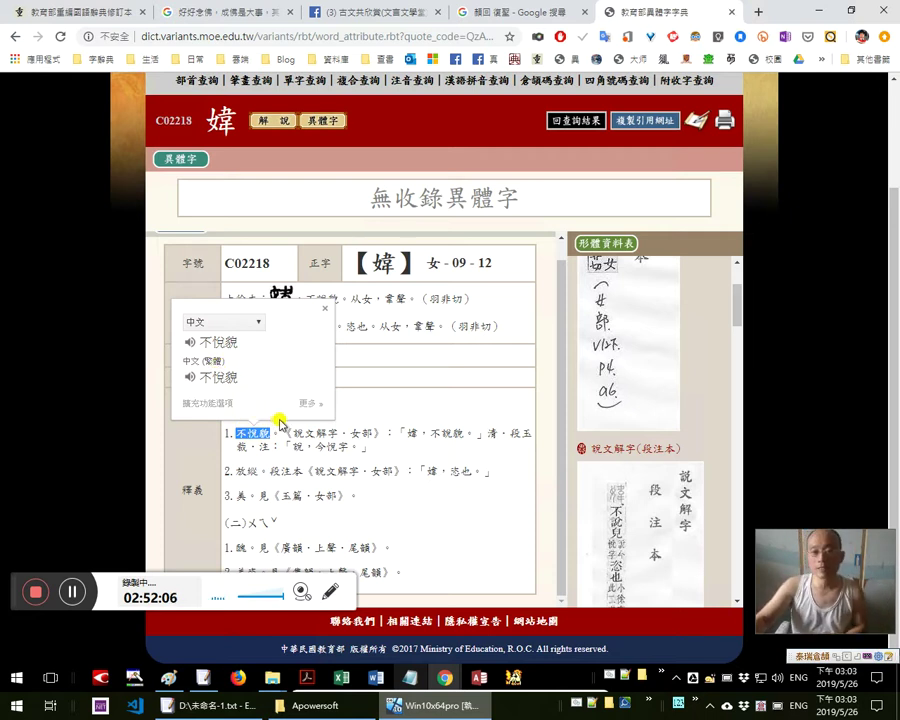
{"action": "left_click", "coordinate": [443, 433]}
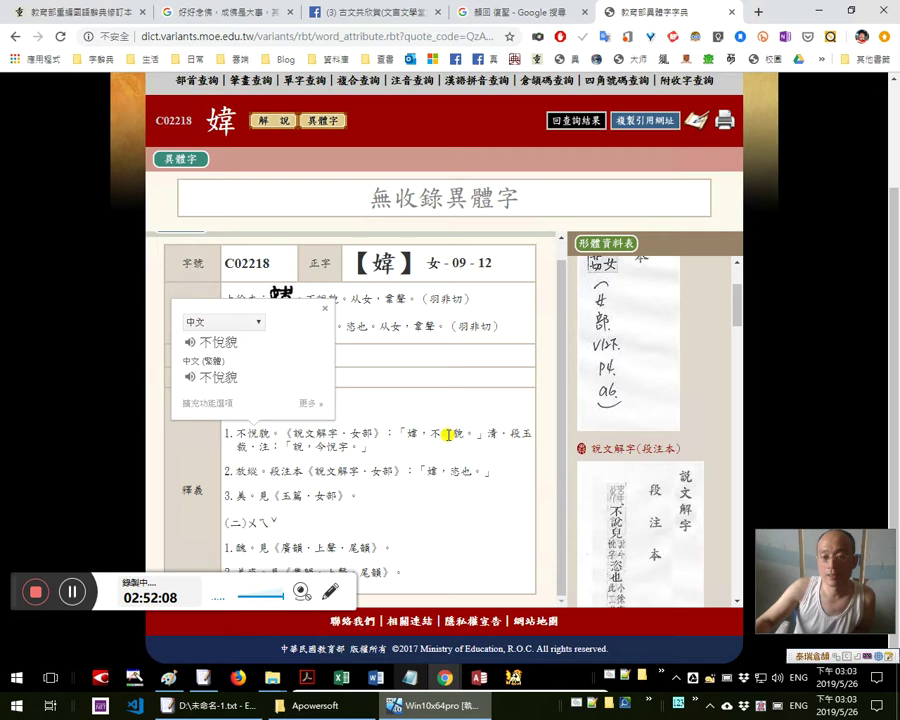
{"action": "double_click", "coordinate": [443, 433]}
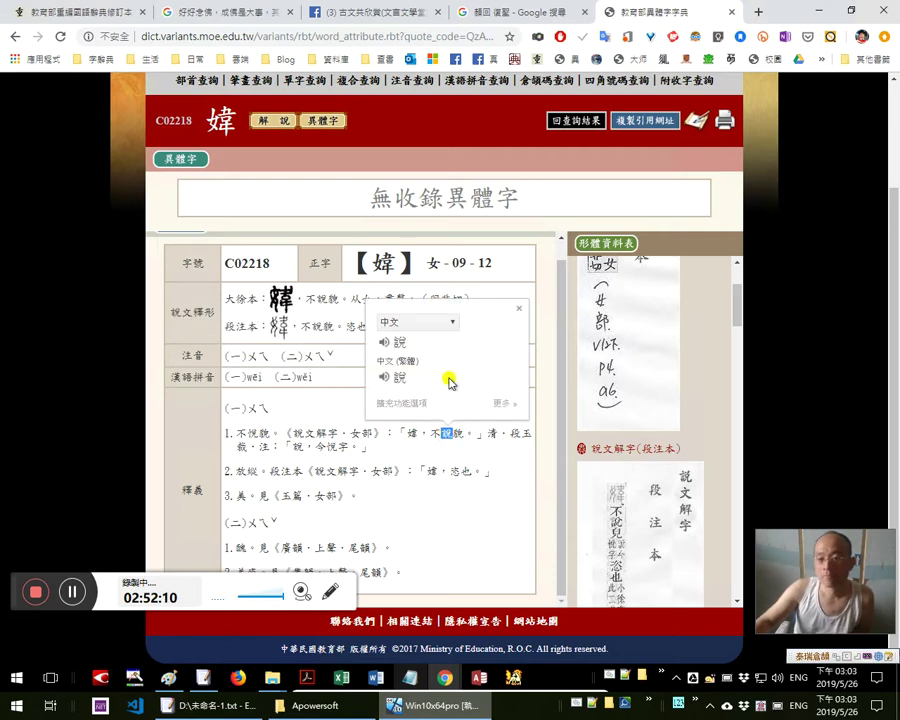
{"action": "left_click", "coordinate": [352, 440]}
{"action": "left_click_drag", "start_coordinate": [242, 432], "coordinate": [428, 490]}
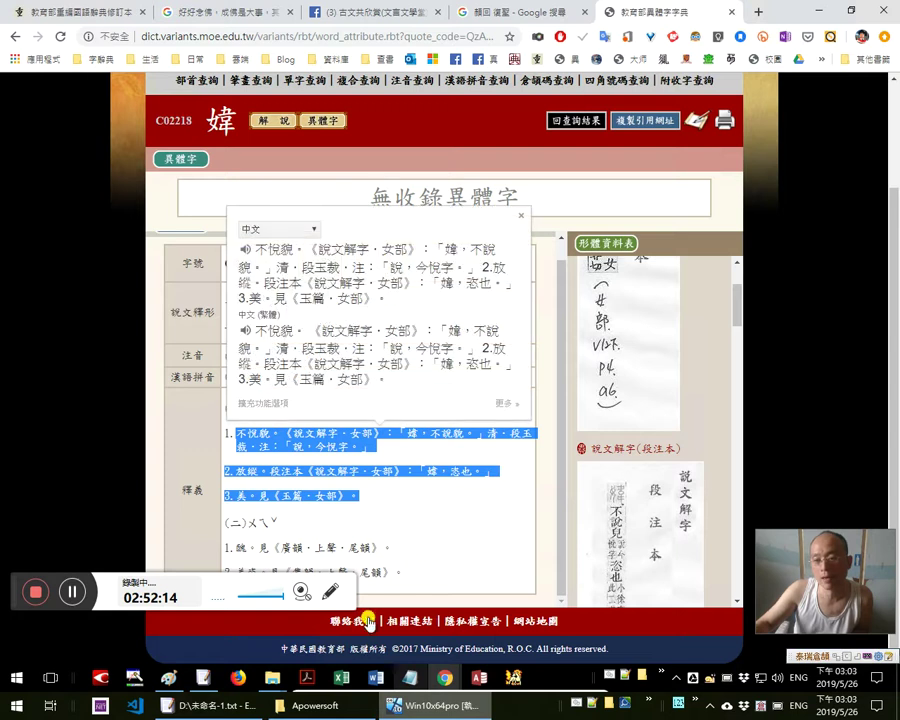
{"action": "mouse_move", "coordinate": [144, 20]}
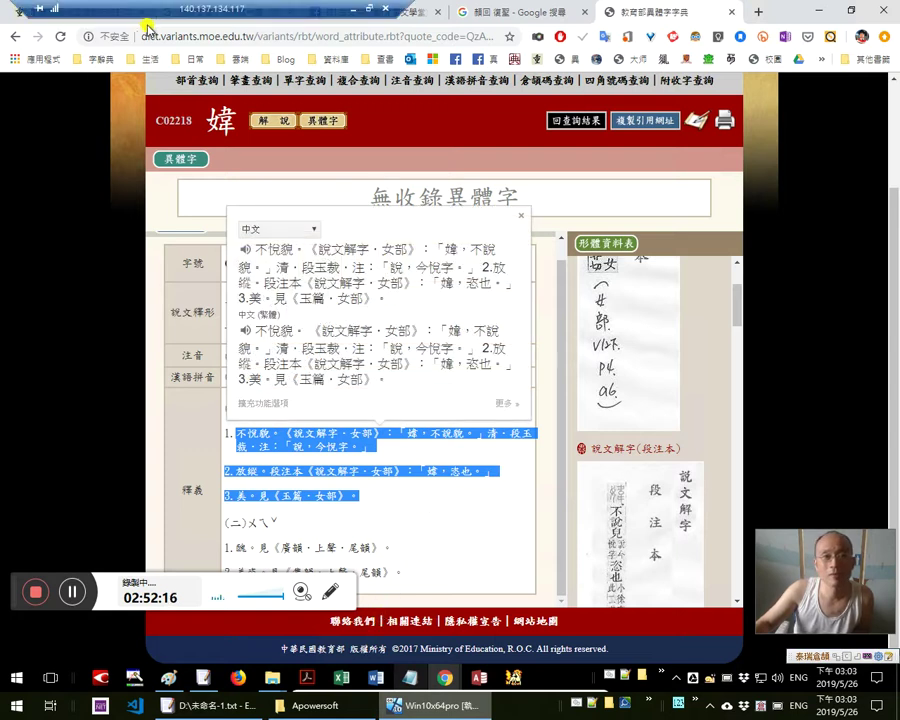
Minimize the dictionary and translate 相」視如涕唾──視我 in the blog post
{"action": "left_click", "coordinate": [826, 12]}
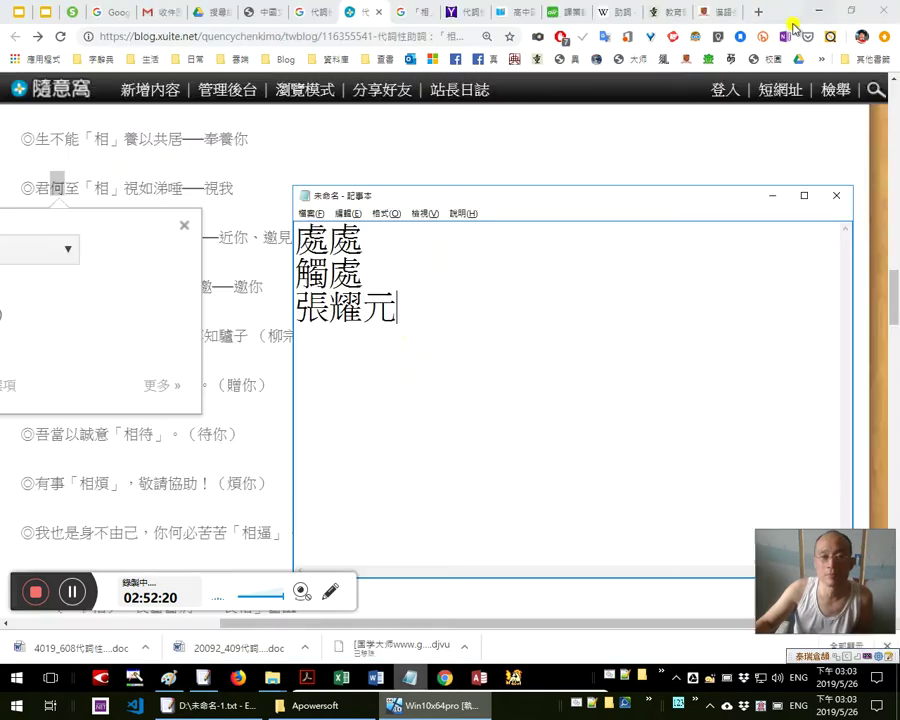
{"action": "left_click_drag", "start_coordinate": [233, 187], "coordinate": [90, 187]}
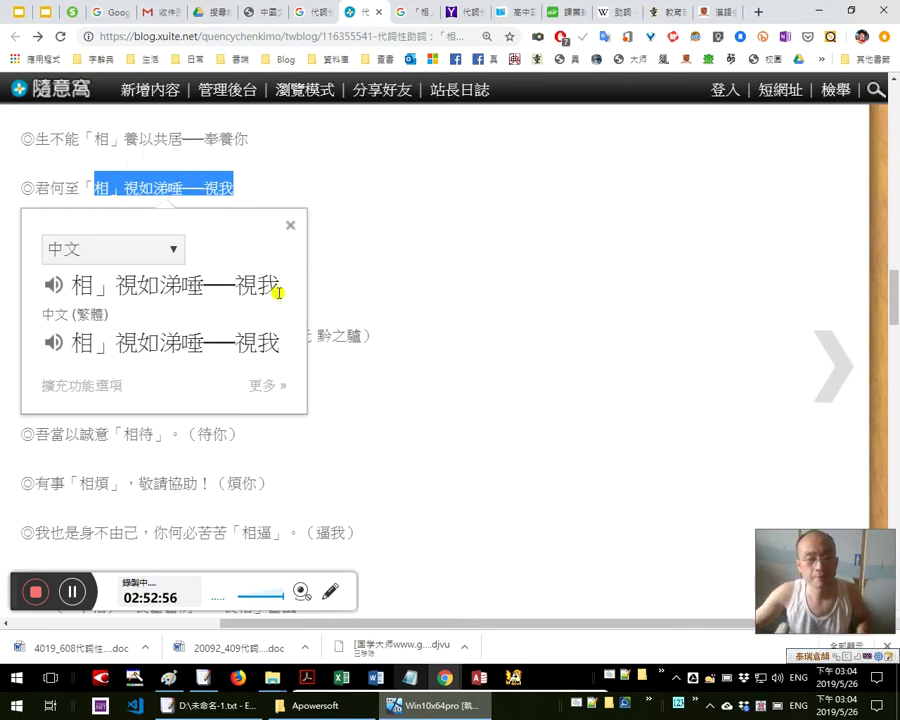
{"action": "key", "text": "alt+Tab"}
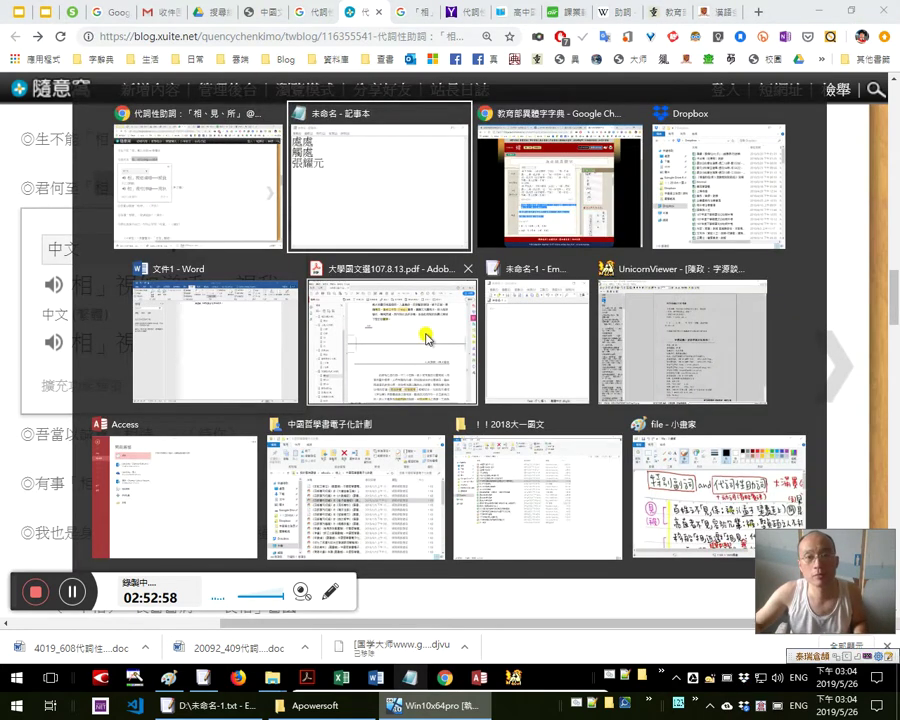
Look up 曲高和寡 in the 重編國語辭典修訂本 and read its similar word 水清無魚
{"action": "key", "text": "alt+Tab"}
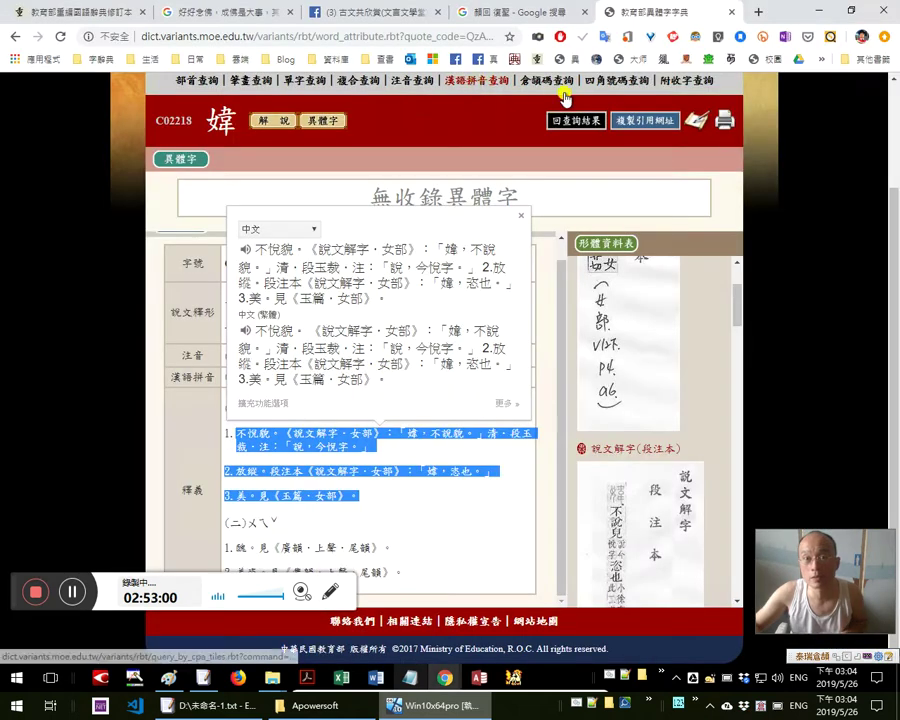
{"action": "left_click", "coordinate": [362, 57]}
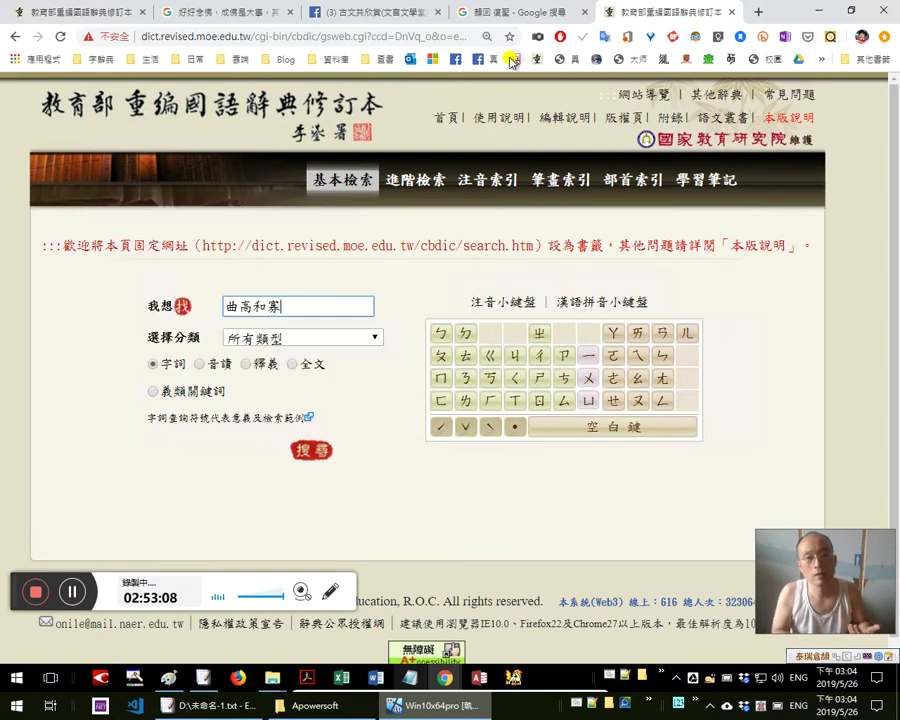
{"action": "key", "text": "Return"}
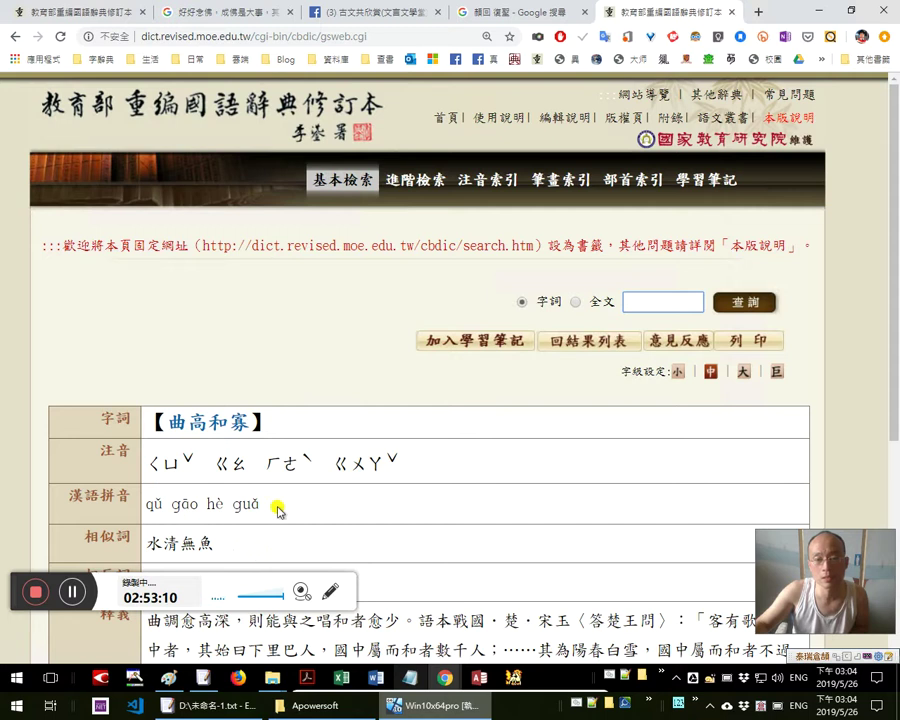
{"action": "scroll", "coordinate": [320, 470], "scroll_direction": "down", "scroll_amount": 2}
{"action": "left_click_drag", "start_coordinate": [237, 347], "coordinate": [152, 322]}
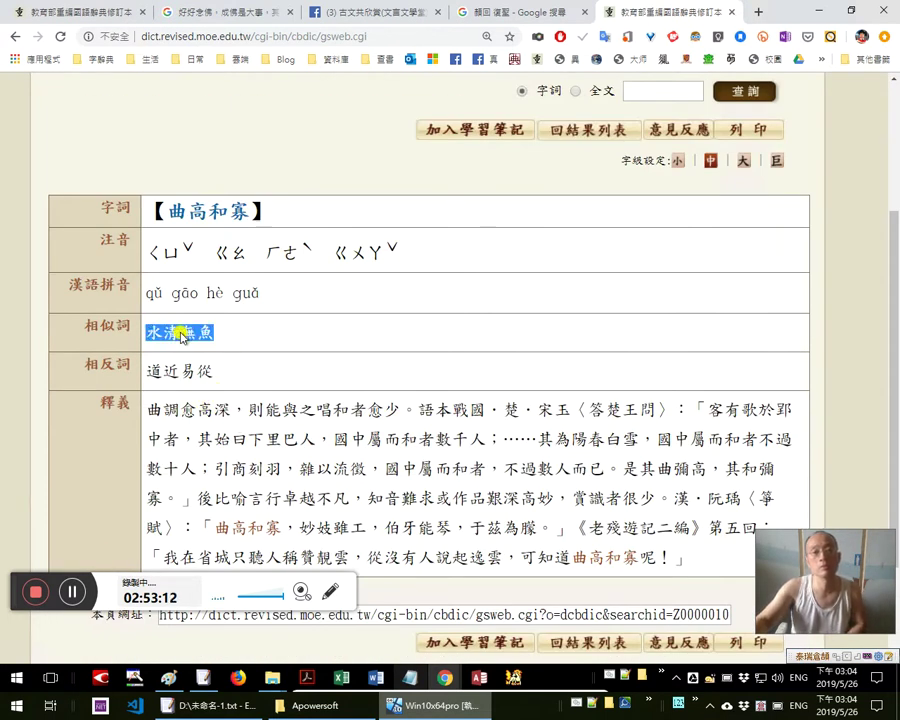
{"action": "left_click", "coordinate": [248, 371]}
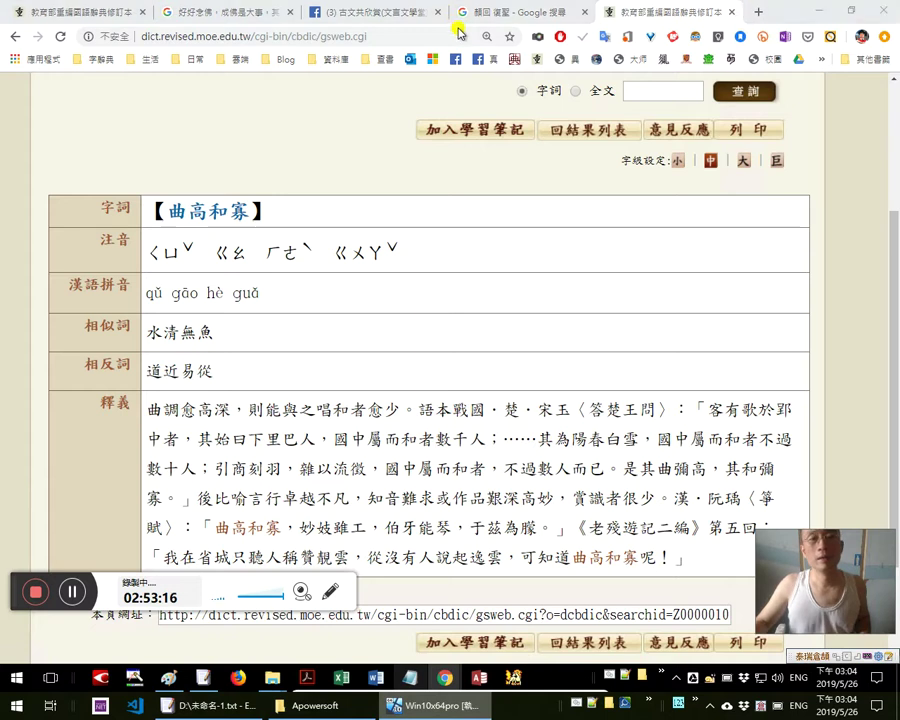
Close the first, older dictionary tab
{"action": "key", "text": "alt+Tab"}
{"action": "key", "text": "Escape"}
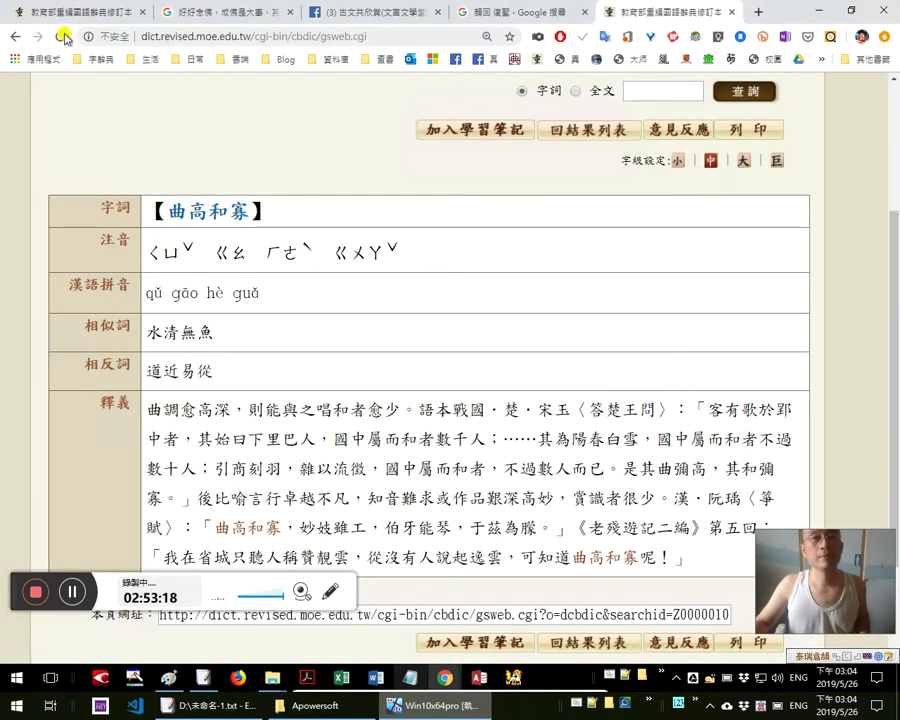
{"action": "middle_click", "coordinate": [77, 10]}
{"action": "key", "text": "alt+Tab"}
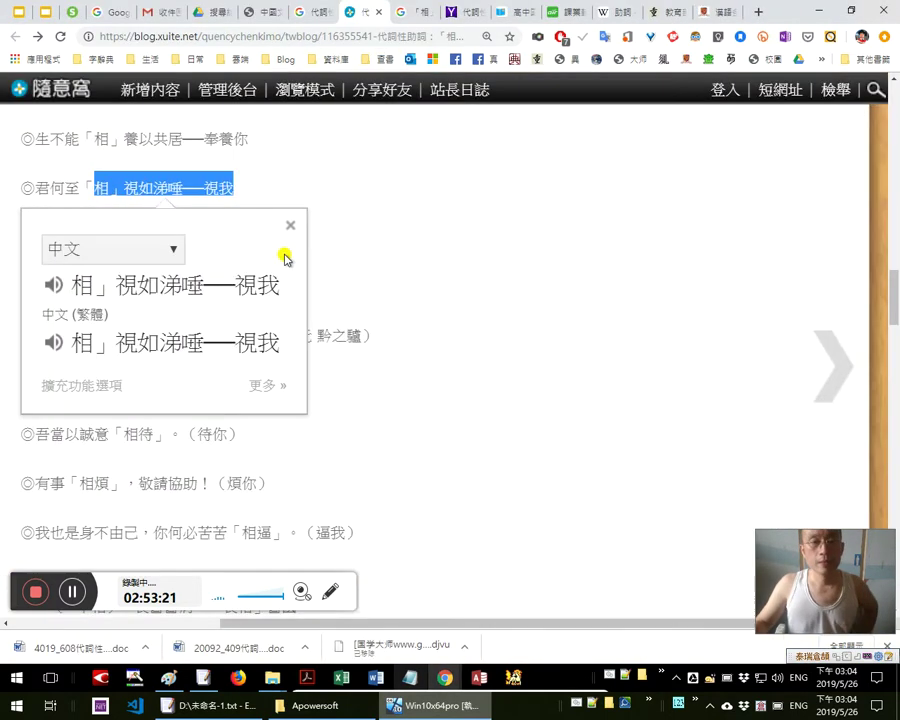
Return to the Xuite post via the 代詞性助詞 results and scroll to 移船「相」近邀「相」見
{"action": "left_click", "coordinate": [297, 174]}
{"action": "left_click", "coordinate": [406, 390]}
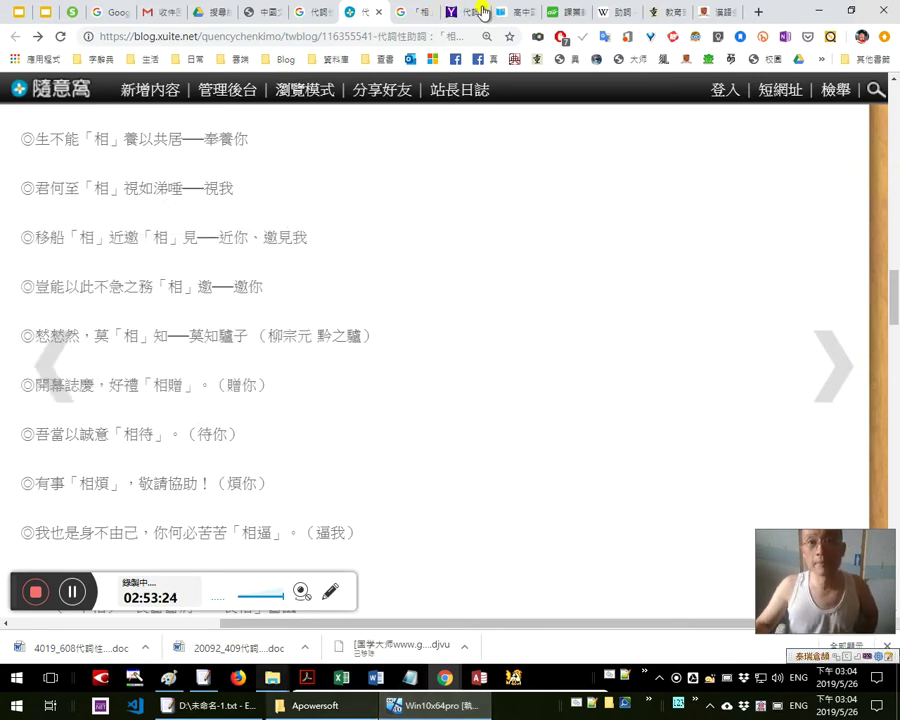
{"action": "left_click", "coordinate": [302, 12]}
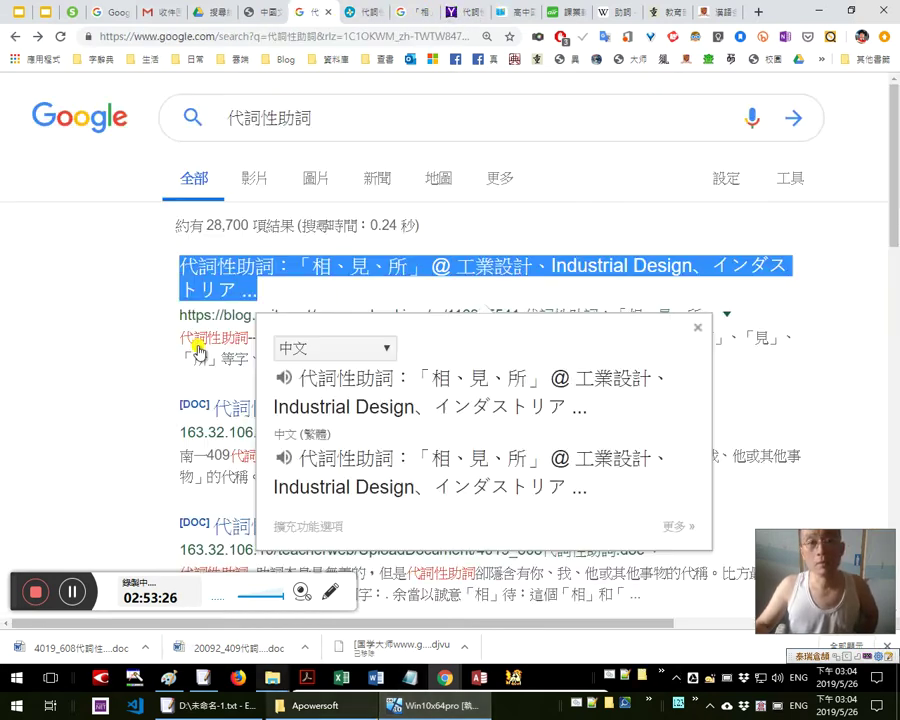
{"action": "left_click", "coordinate": [362, 22]}
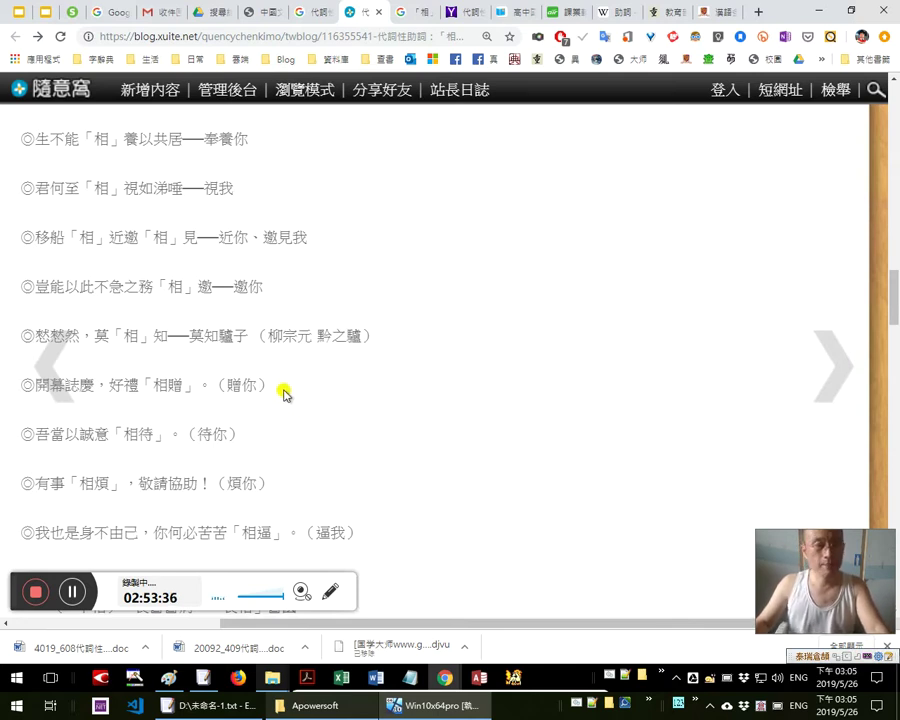
{"action": "scroll", "coordinate": [110, 258], "scroll_direction": "down", "scroll_amount": 1}
{"action": "scroll", "coordinate": [108, 258], "scroll_direction": "up", "scroll_amount": 1}
{"action": "scroll", "coordinate": [100, 238], "scroll_direction": "up", "scroll_amount": 1}
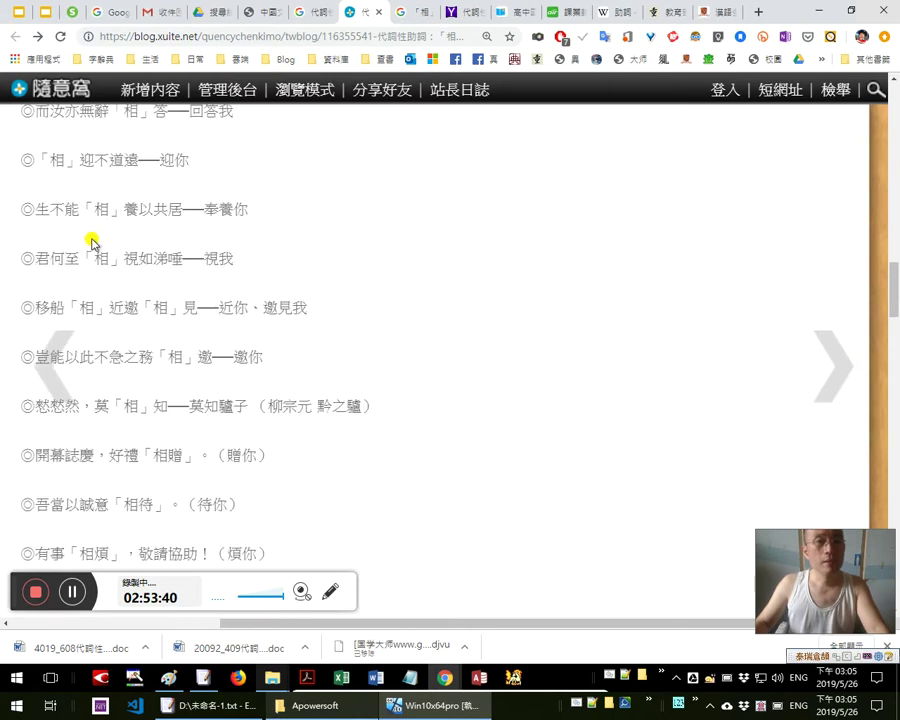
{"action": "scroll", "coordinate": [556, 270], "scroll_direction": "down", "scroll_amount": 2}
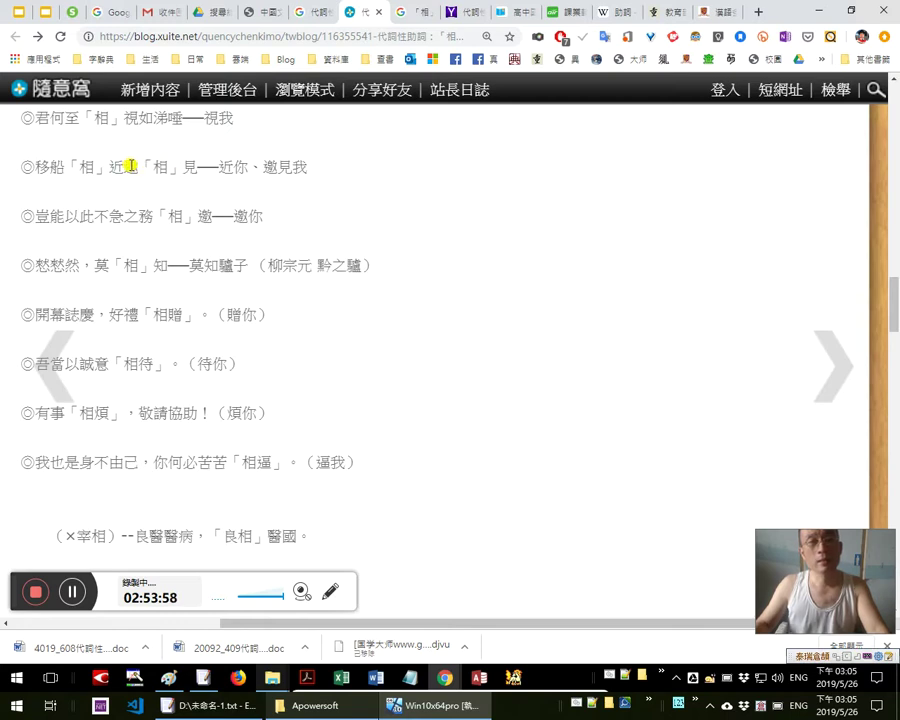
Select pieces of the 移船 line such as 相」見, 見我, 移 and 邀見我
{"action": "left_click_drag", "start_coordinate": [200, 166], "coordinate": [158, 166]}
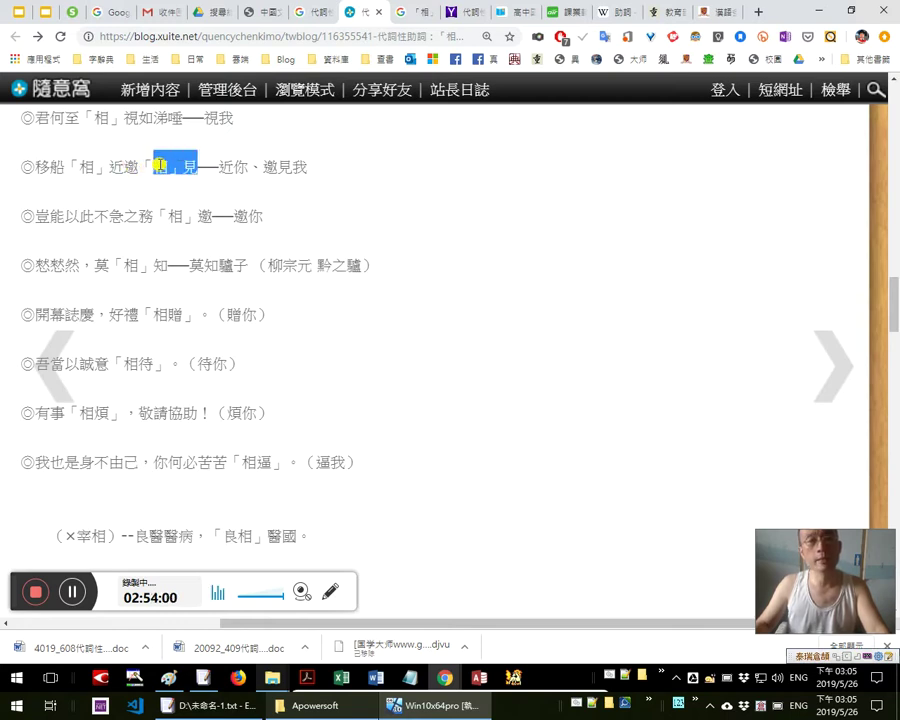
{"action": "left_click_drag", "start_coordinate": [280, 167], "coordinate": [314, 176]}
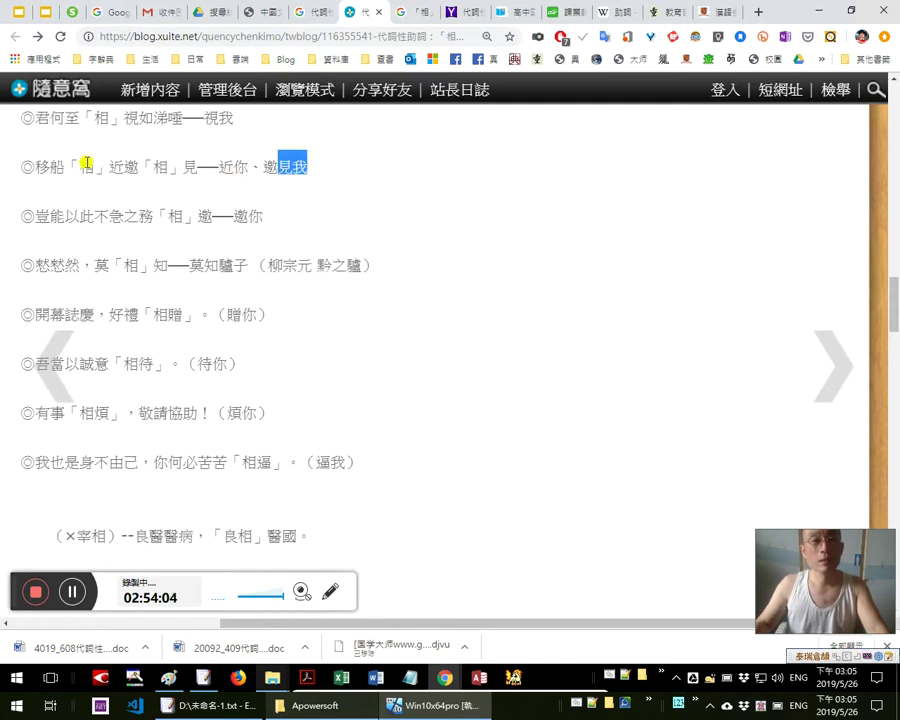
{"action": "left_click", "coordinate": [228, 168], "text": "shift"}
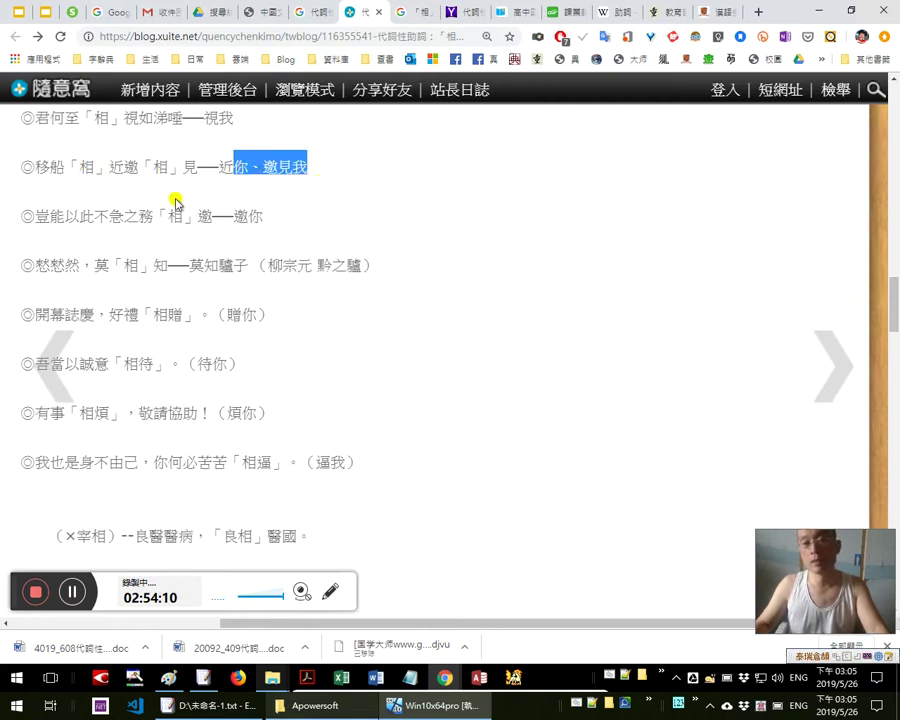
{"action": "left_click_drag", "start_coordinate": [35, 168], "coordinate": [40, 167]}
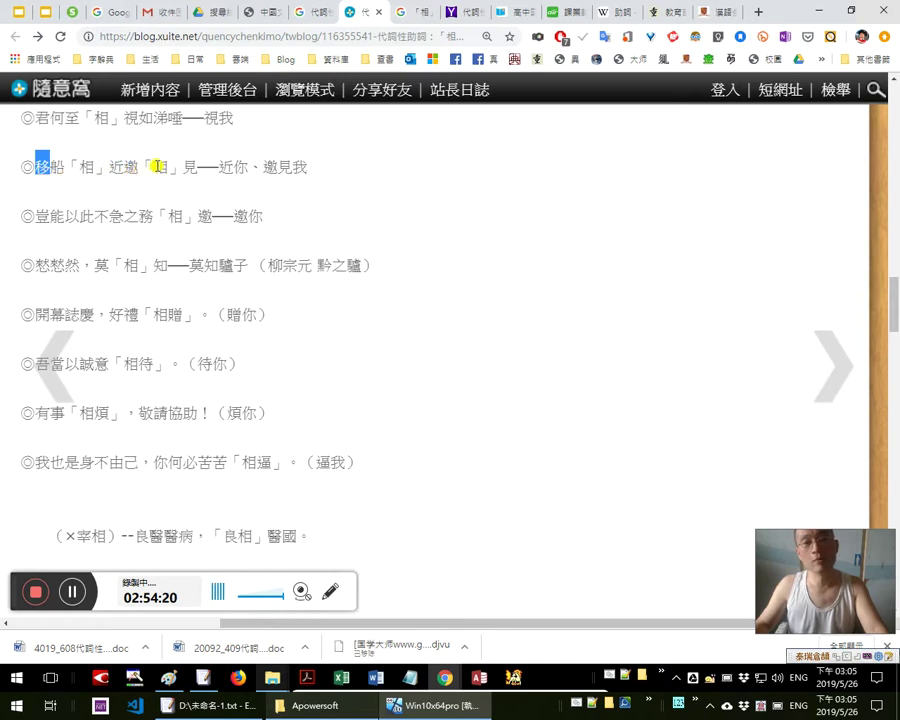
{"action": "double_click", "coordinate": [333, 172]}
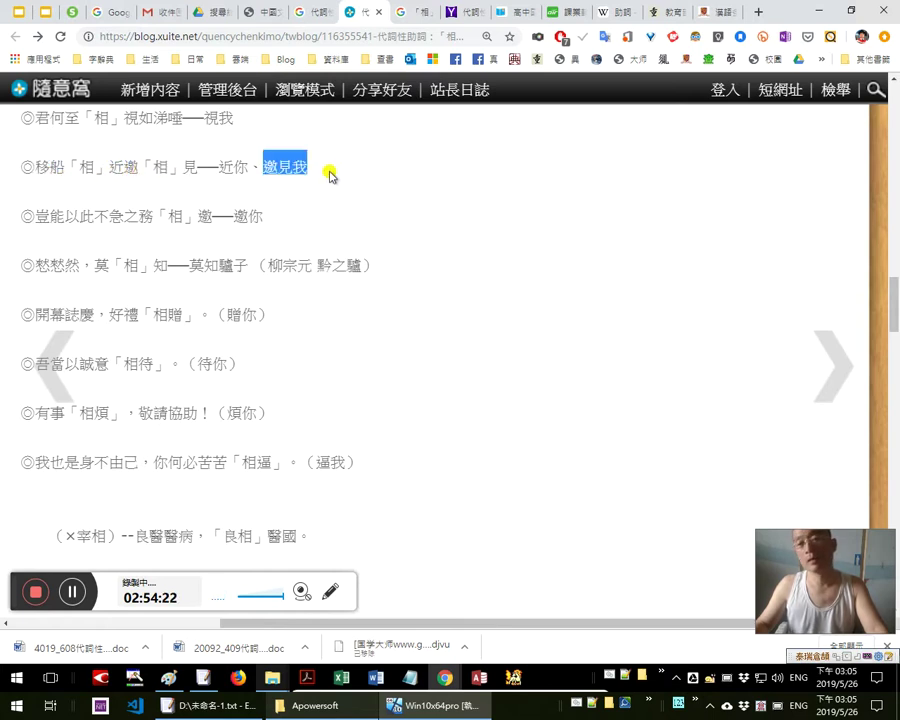
{"action": "left_click_drag", "start_coordinate": [40, 166], "coordinate": [108, 168]}
Select the characters 近, 邀 and 相, then the whole phrase 移船「相」近邀「相」見
{"action": "left_click", "coordinate": [116, 170]}
{"action": "double_click", "coordinate": [116, 170]}
{"action": "double_click", "coordinate": [128, 165]}
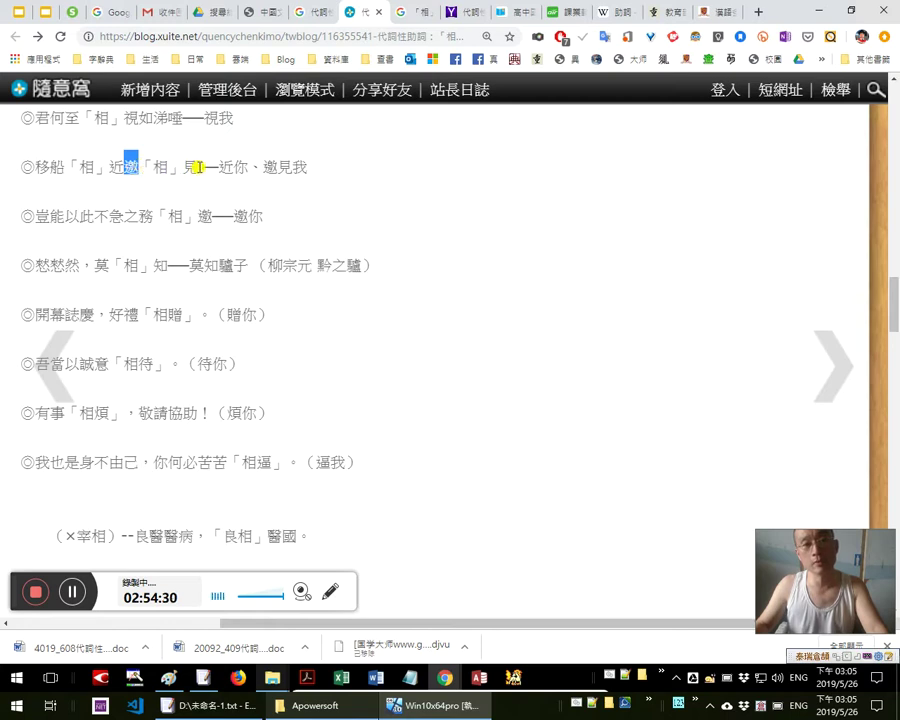
{"action": "left_click_drag", "start_coordinate": [197, 166], "coordinate": [171, 168]}
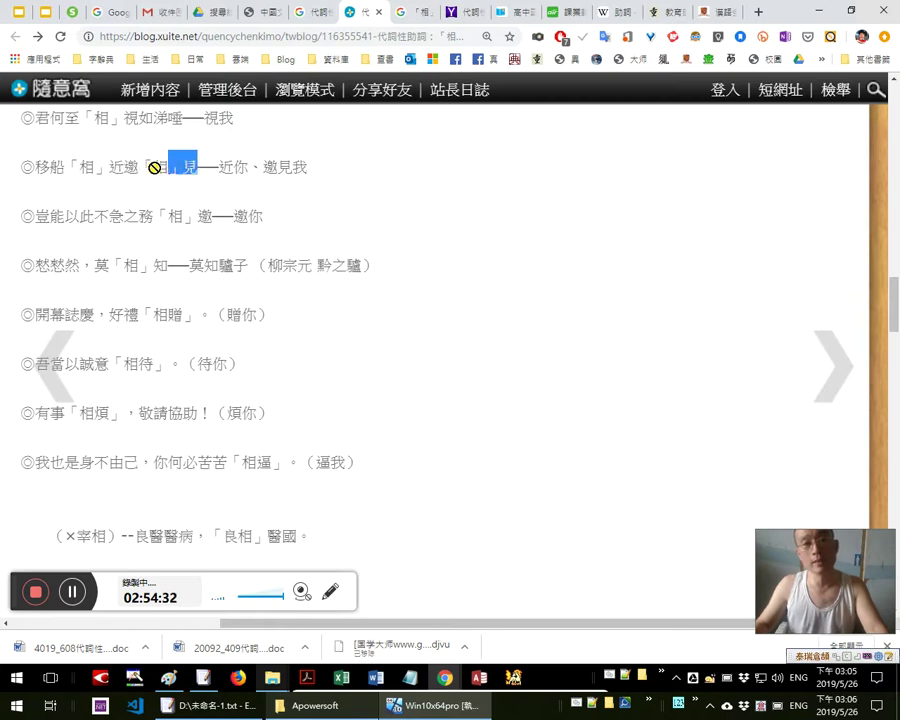
{"action": "double_click", "coordinate": [158, 167]}
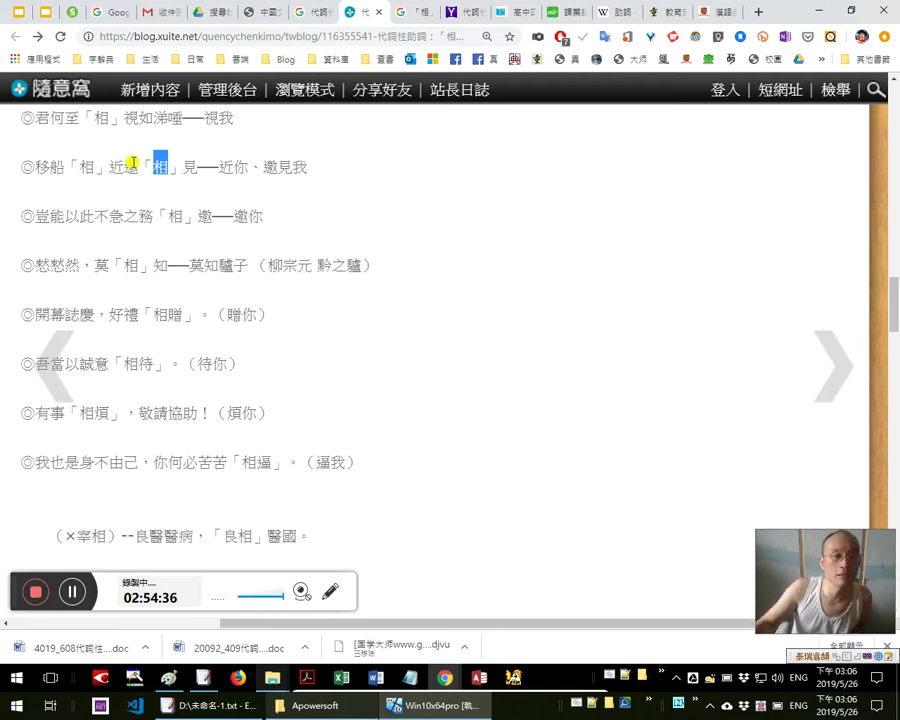
{"action": "left_click", "coordinate": [42, 167]}
{"action": "left_click_drag", "start_coordinate": [46, 167], "coordinate": [197, 168]}
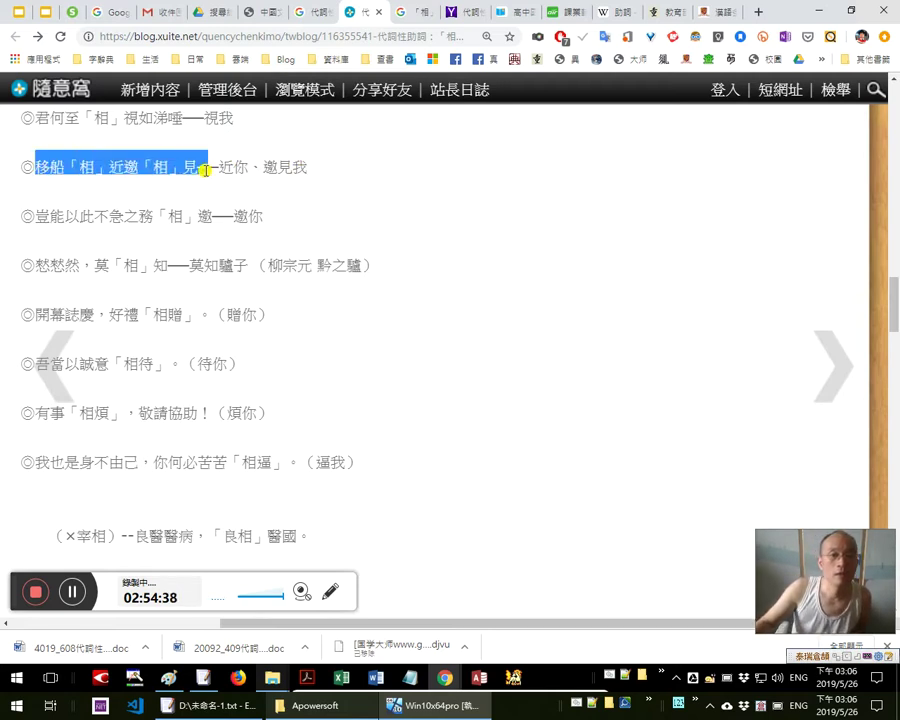
Search Google for the selected 移船「相」近邀「相」見 from the context menu and view the results
{"action": "right_click", "coordinate": [183, 168]}
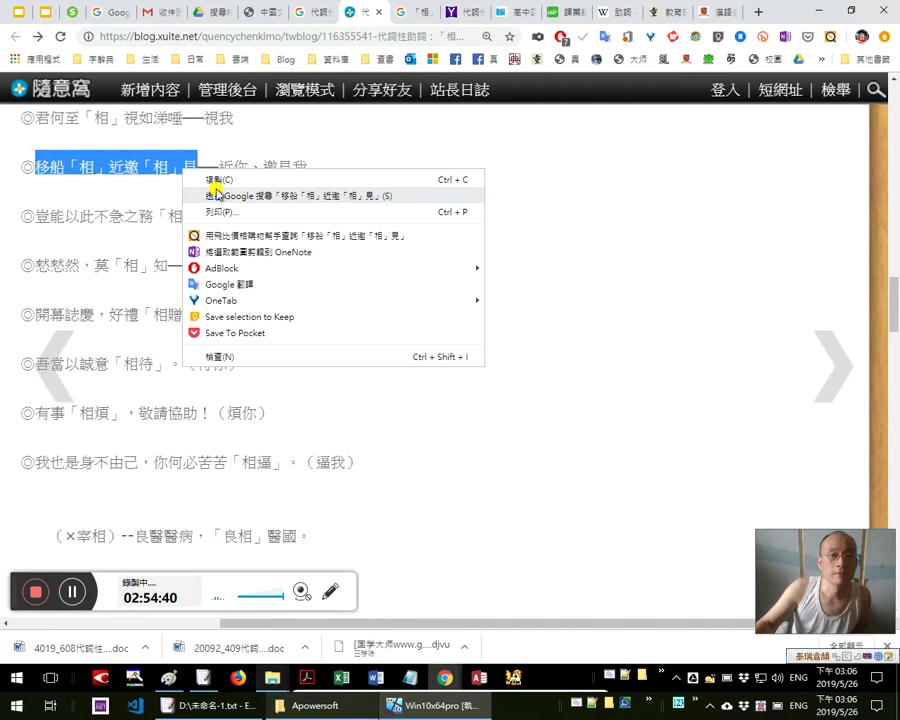
{"action": "left_click", "coordinate": [198, 193]}
{"action": "left_click", "coordinate": [340, 12]}
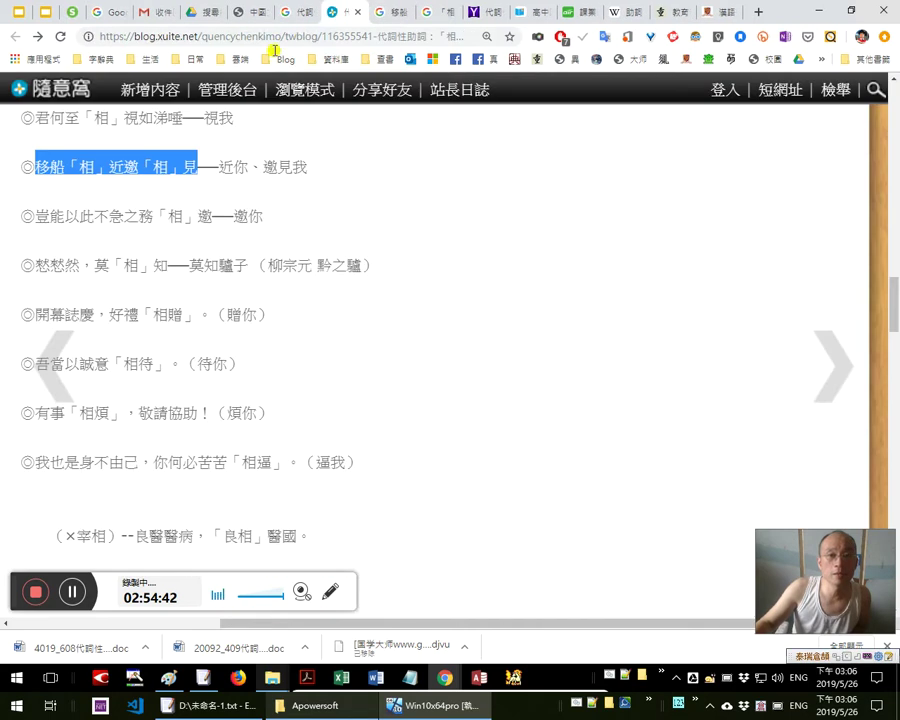
{"action": "left_click", "coordinate": [399, 12]}
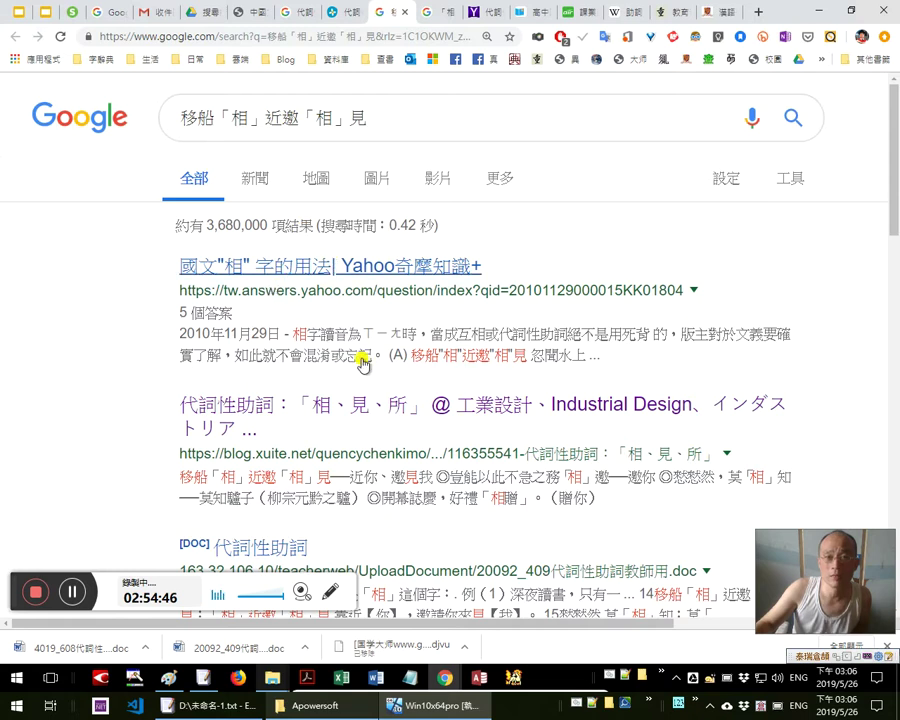
Scroll through the roughly 3,680,000 results and back to the top
{"action": "scroll", "coordinate": [415, 440], "scroll_direction": "down", "scroll_amount": 1}
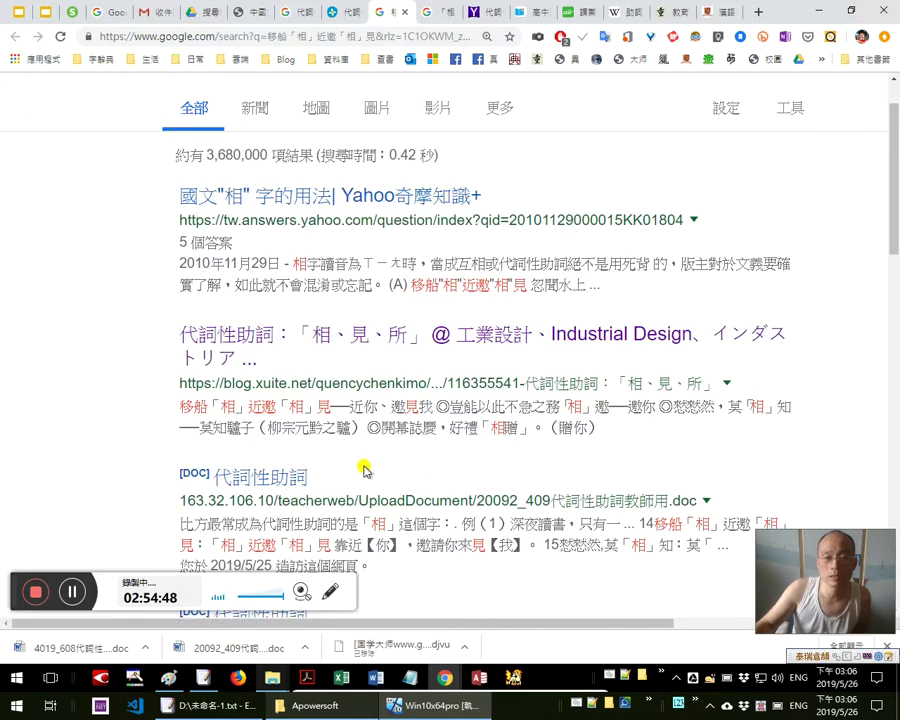
{"action": "scroll", "coordinate": [335, 490], "scroll_direction": "down", "scroll_amount": 1}
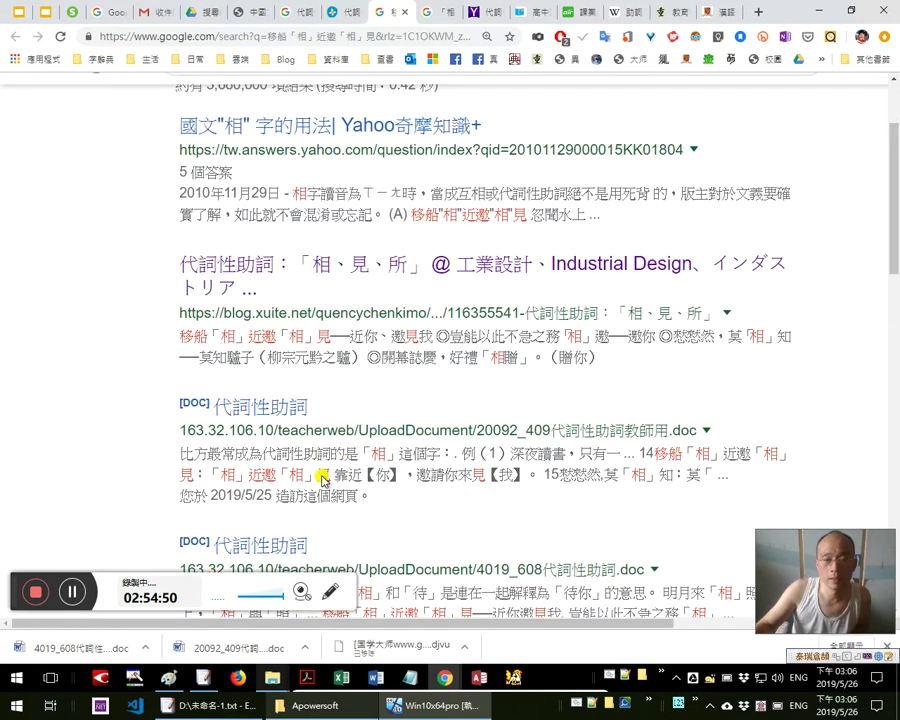
{"action": "scroll", "coordinate": [520, 485], "scroll_direction": "down", "scroll_amount": 2}
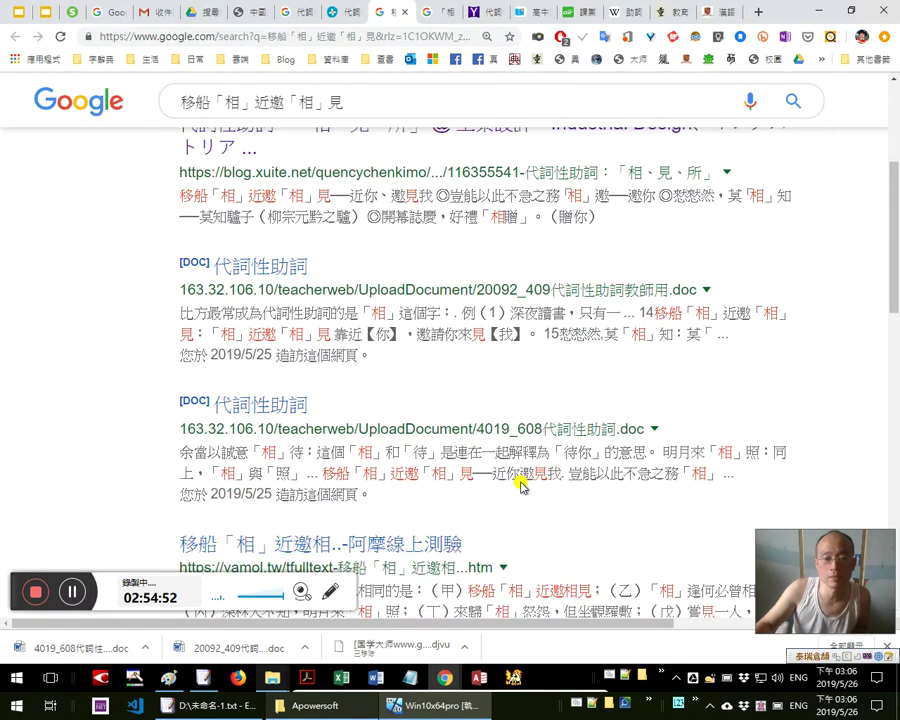
{"action": "scroll", "coordinate": [382, 241], "scroll_direction": "up", "scroll_amount": 3}
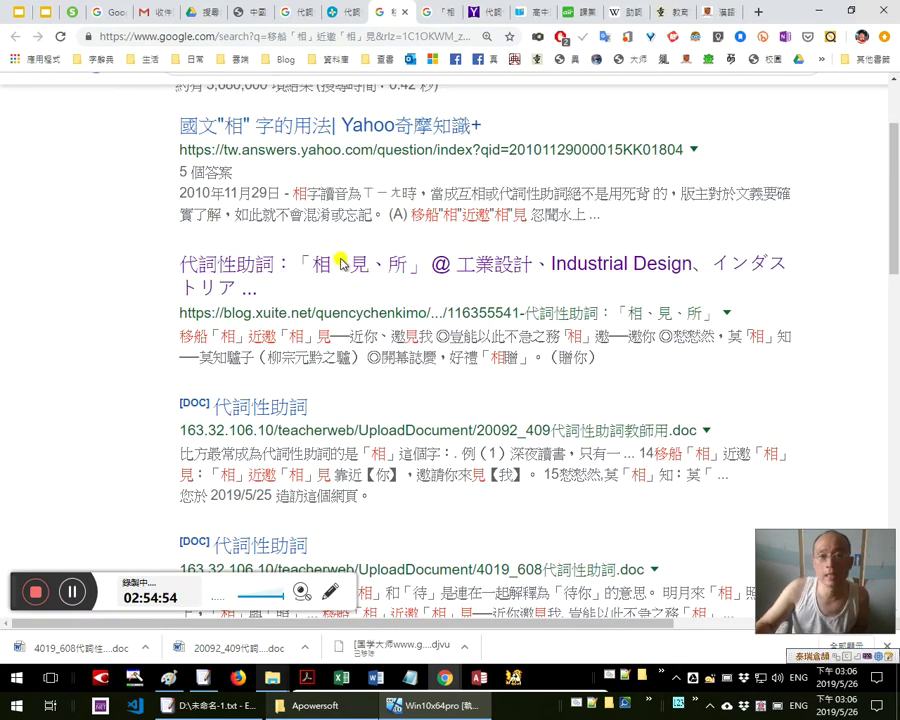
{"action": "scroll", "coordinate": [350, 258], "scroll_direction": "up", "scroll_amount": 1}
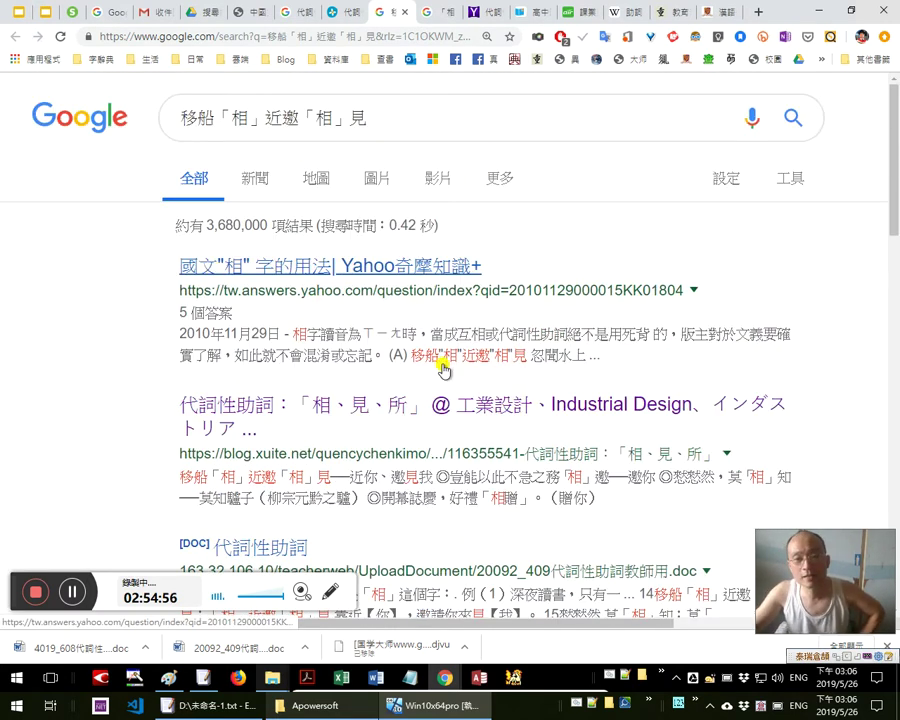
{"action": "scroll", "coordinate": [522, 376], "scroll_direction": "down", "scroll_amount": 4}
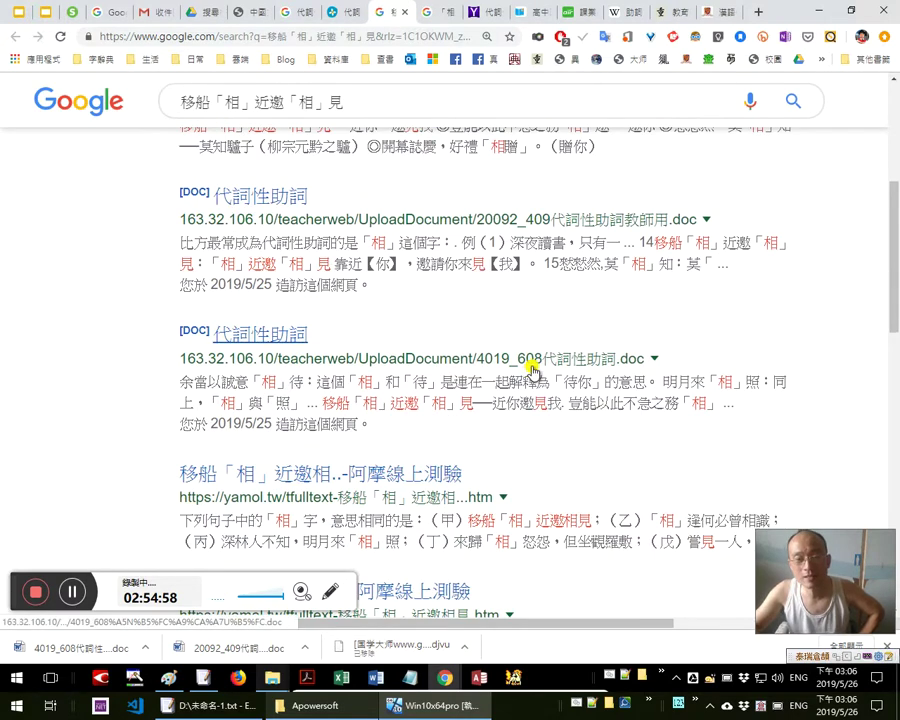
{"action": "scroll", "coordinate": [526, 382], "scroll_direction": "down", "scroll_amount": 1}
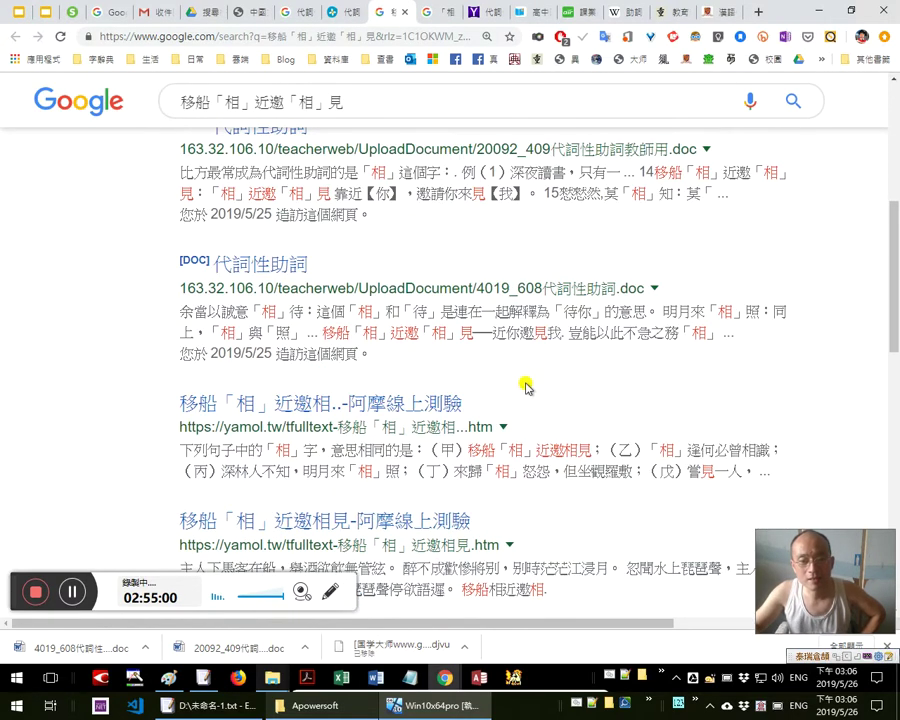
{"action": "scroll", "coordinate": [464, 325], "scroll_direction": "up", "scroll_amount": 4}
{"action": "scroll", "coordinate": [464, 325], "scroll_direction": "up", "scroll_amount": 1}
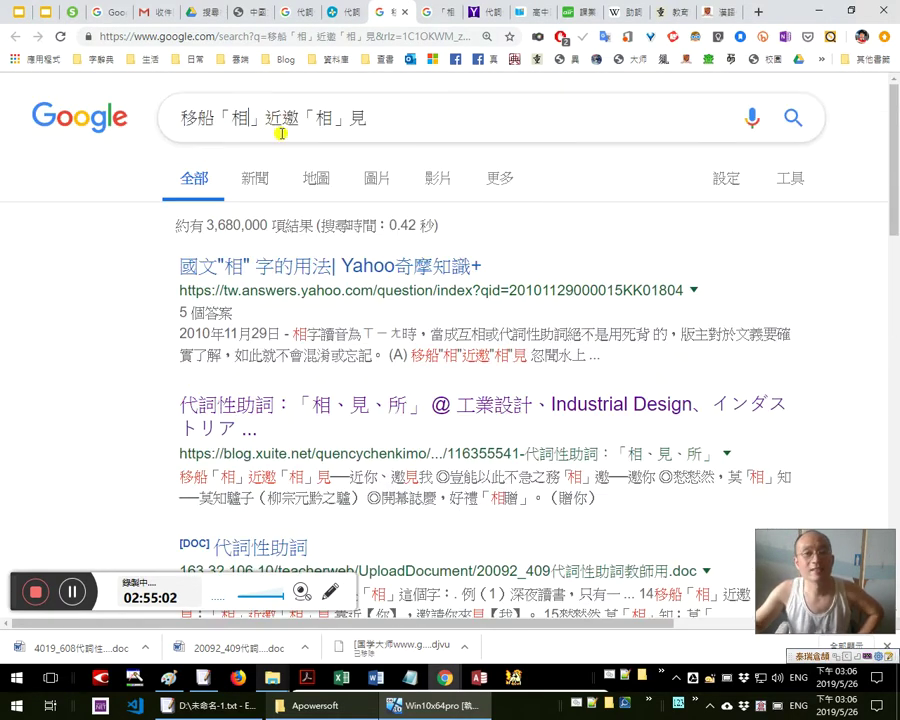
Remove the 「」 brackets from the query and search 移船相近邀相見
{"action": "left_click", "coordinate": [281, 133]}
{"action": "key", "text": "BackSpace"}
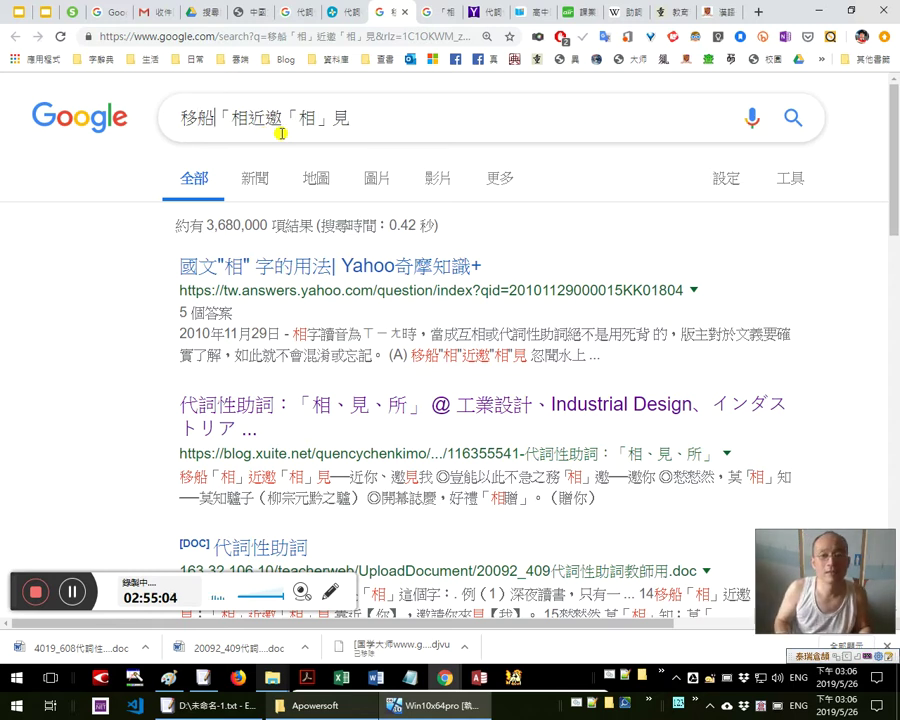
{"action": "key", "text": "Delete"}
{"action": "key", "text": "Delete"}
{"action": "key", "text": "Right"}
{"action": "key", "text": "Right"}
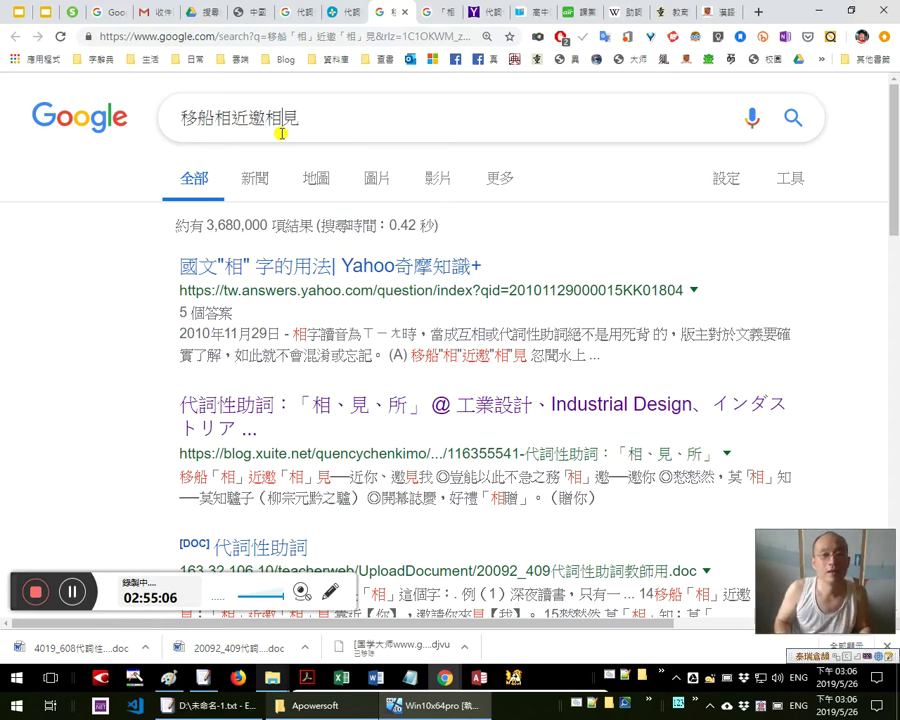
{"action": "key", "text": "BackSpace"}
{"action": "key", "text": "Return"}
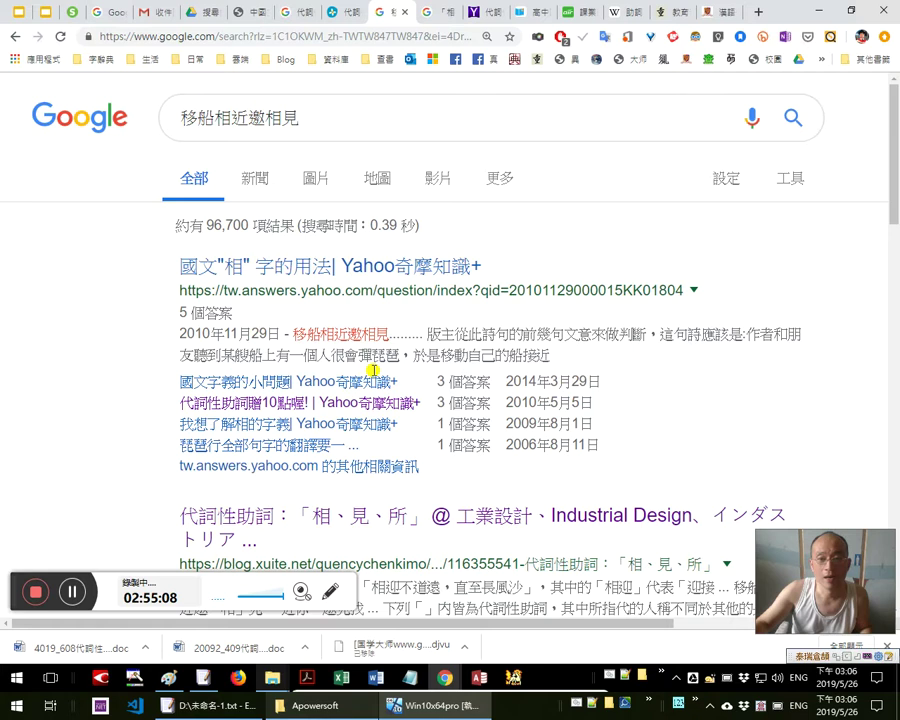
Browse the ~96,700 results, selecting 移船相近邀相见 in a Baidu snippet, then the whole query
{"action": "scroll", "coordinate": [405, 366], "scroll_direction": "down", "scroll_amount": 2}
{"action": "scroll", "coordinate": [358, 440], "scroll_direction": "down", "scroll_amount": 3}
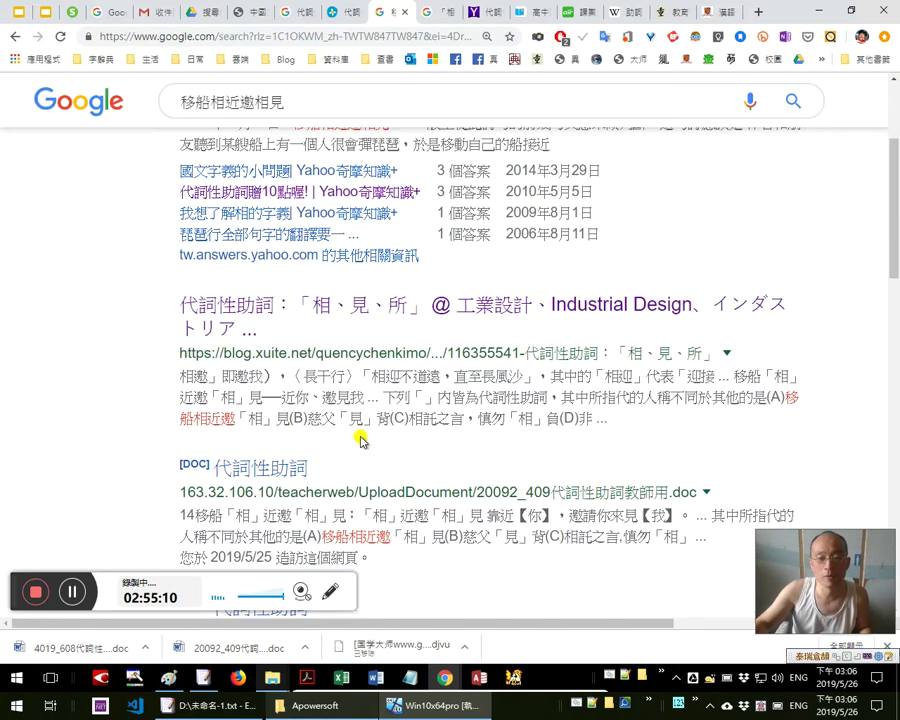
{"action": "scroll", "coordinate": [375, 436], "scroll_direction": "down", "scroll_amount": 1}
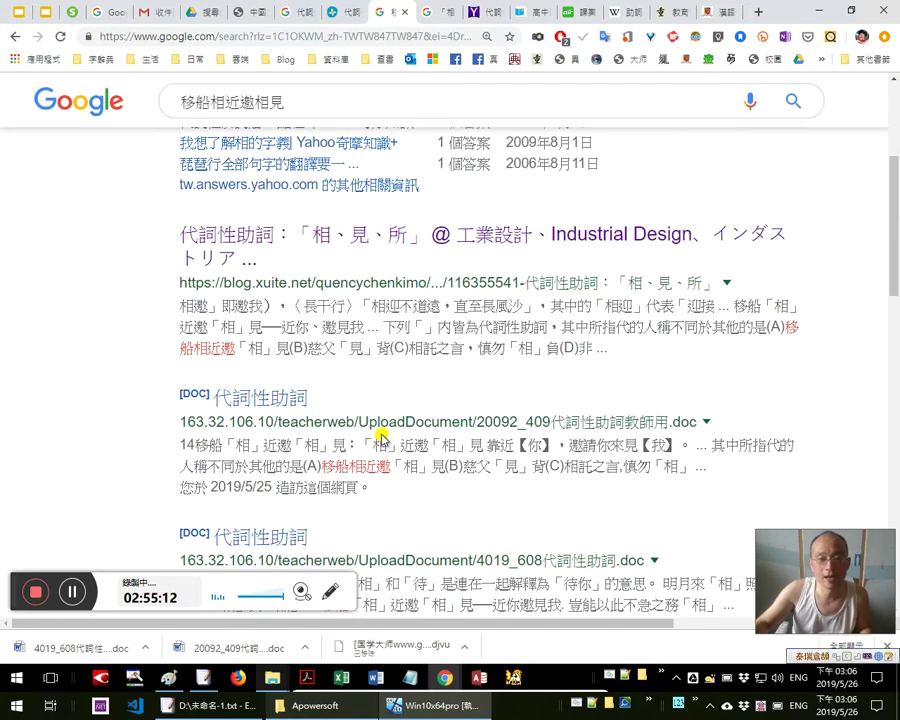
{"action": "scroll", "coordinate": [385, 437], "scroll_direction": "down", "scroll_amount": 4}
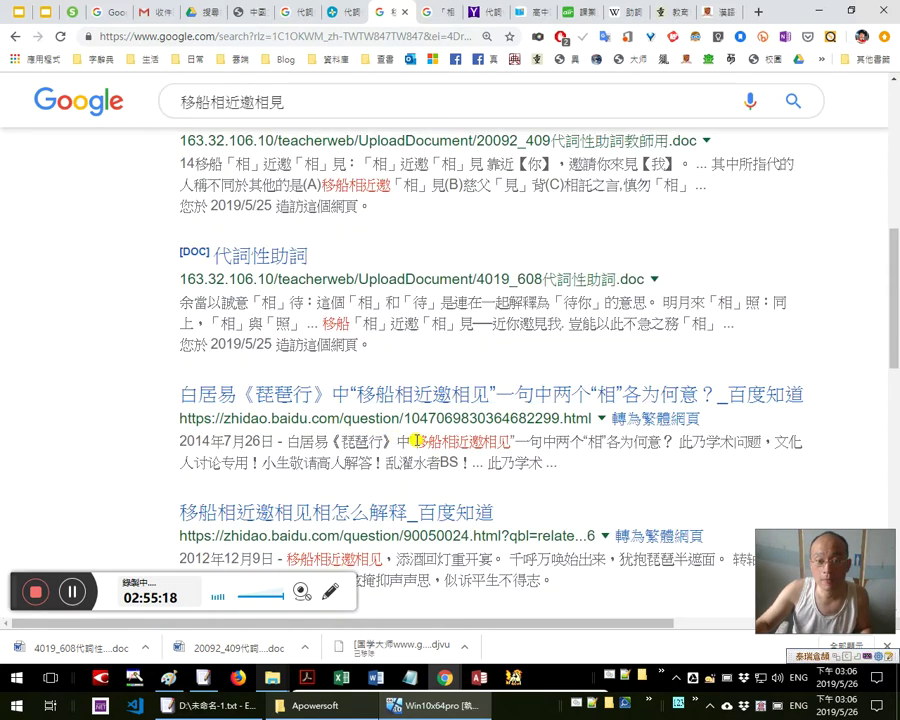
{"action": "left_click_drag", "start_coordinate": [415, 443], "coordinate": [510, 442]}
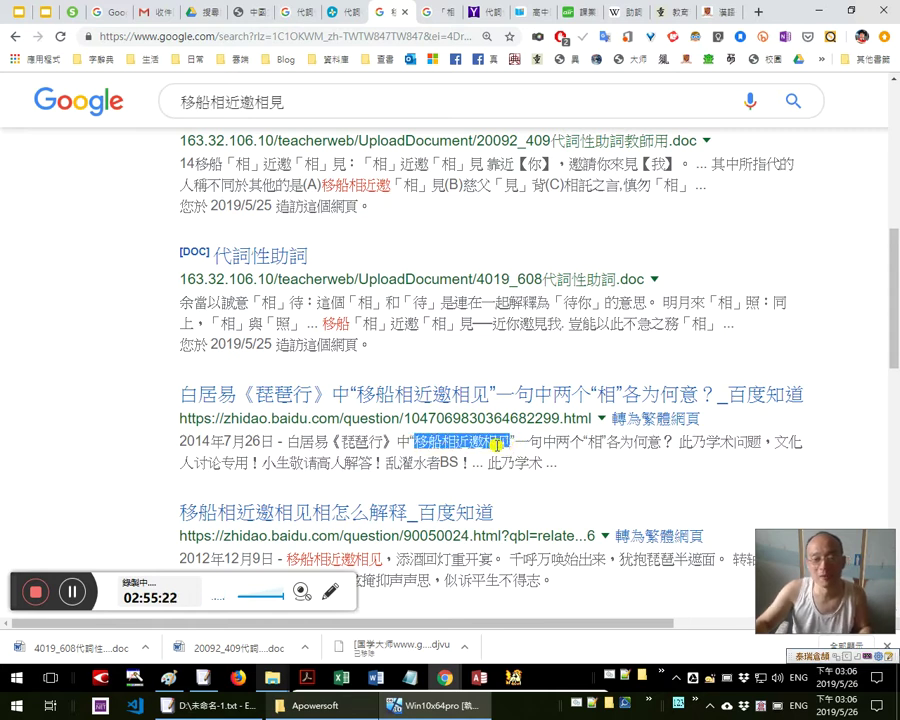
{"action": "scroll", "coordinate": [545, 403], "scroll_direction": "up", "scroll_amount": 10}
{"action": "triple_click", "coordinate": [403, 121]}
{"action": "key", "text": "ctrl+c"}
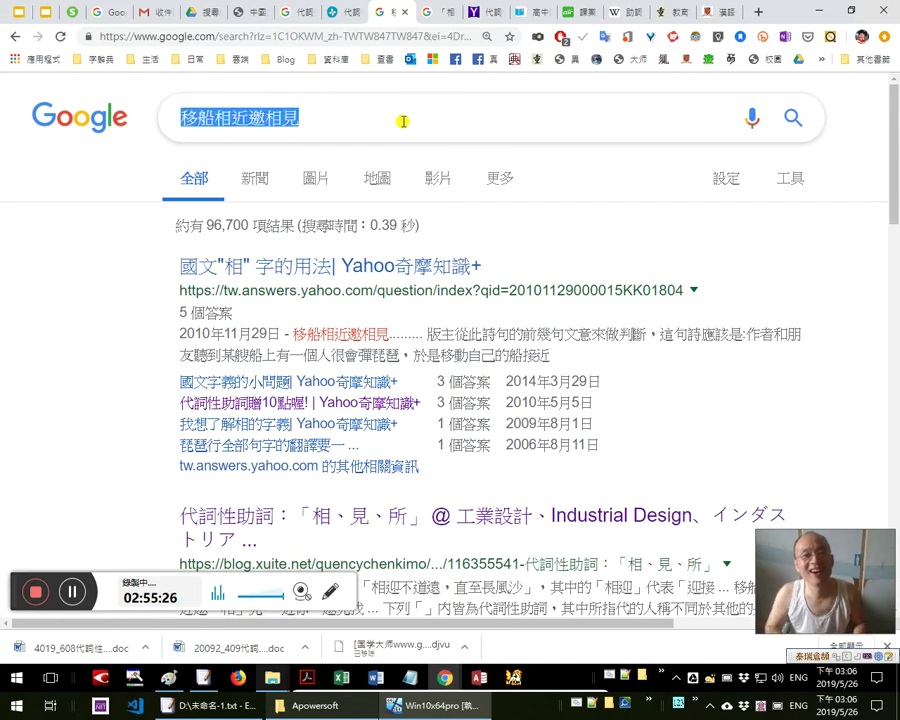
Open the 新漢籍全文 classical-text database from the bookmarks-bar overflow
{"action": "right_click", "coordinate": [15, 38]}
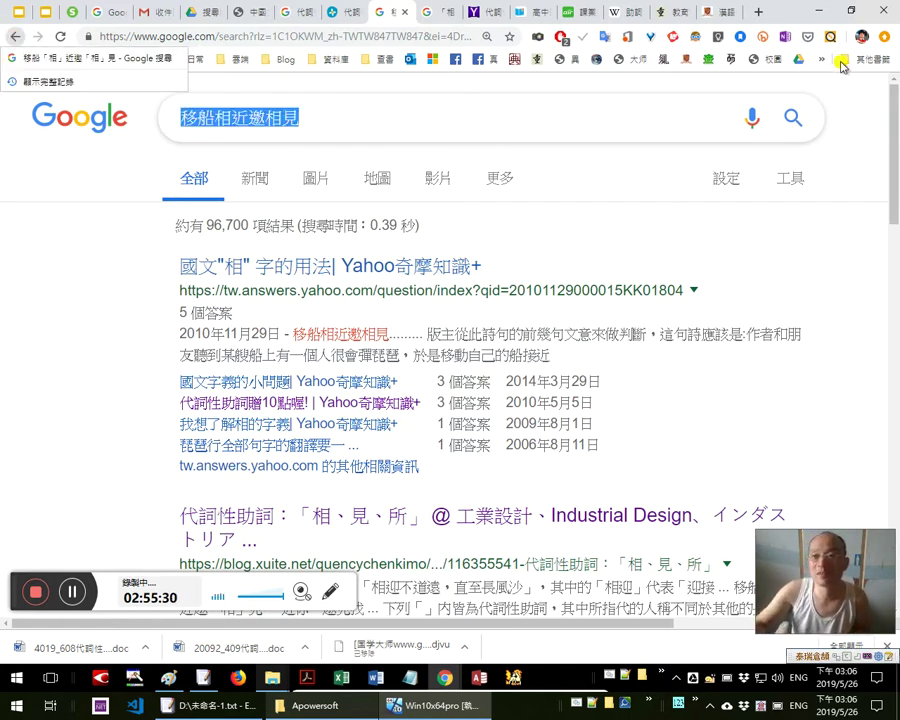
{"action": "left_click", "coordinate": [821, 59]}
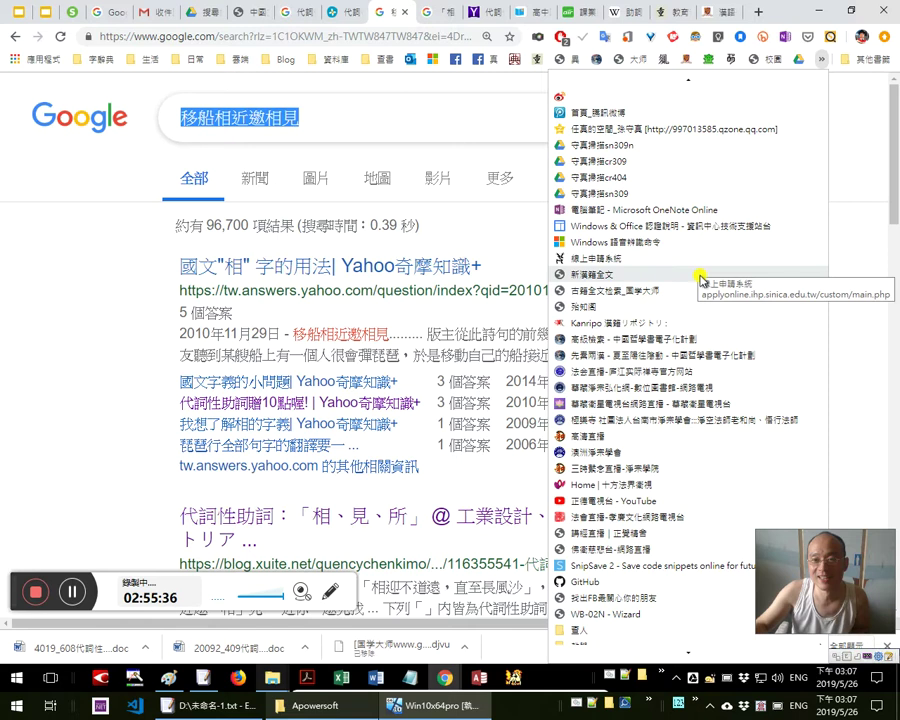
{"action": "left_click", "coordinate": [699, 279]}
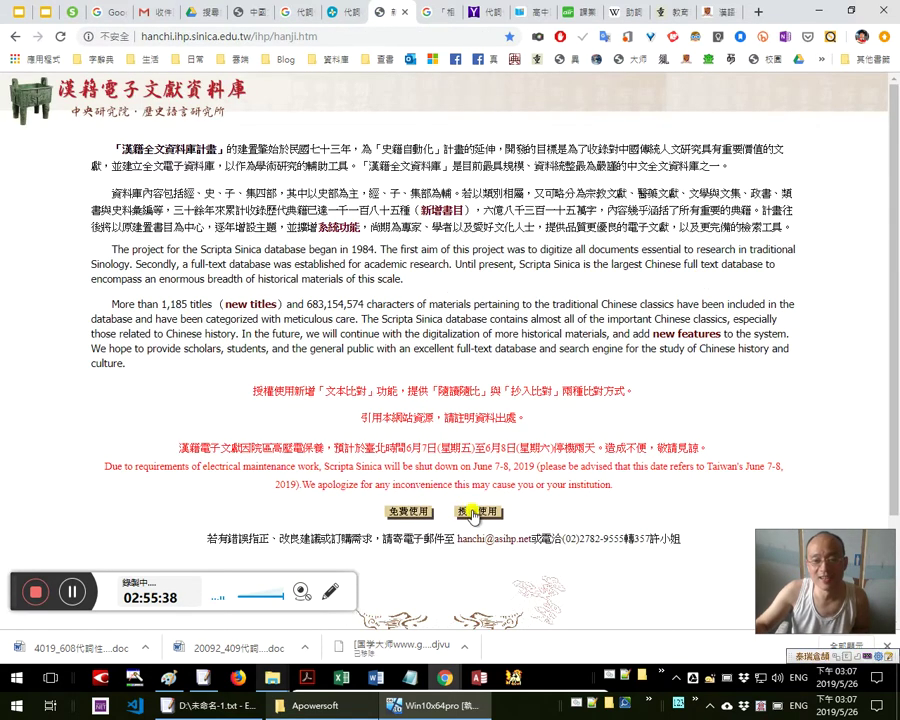
Enter as an authorised user, search 移船相近邀相見, and open the 文苑英華 full-text hit
{"action": "left_click", "coordinate": [475, 514]}
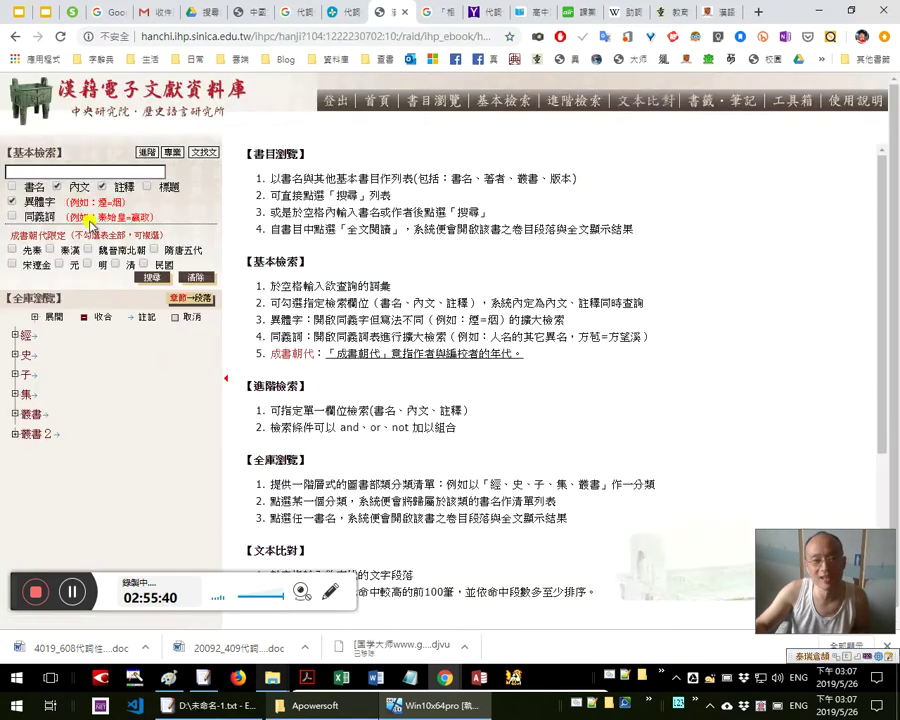
{"action": "left_click", "coordinate": [115, 170]}
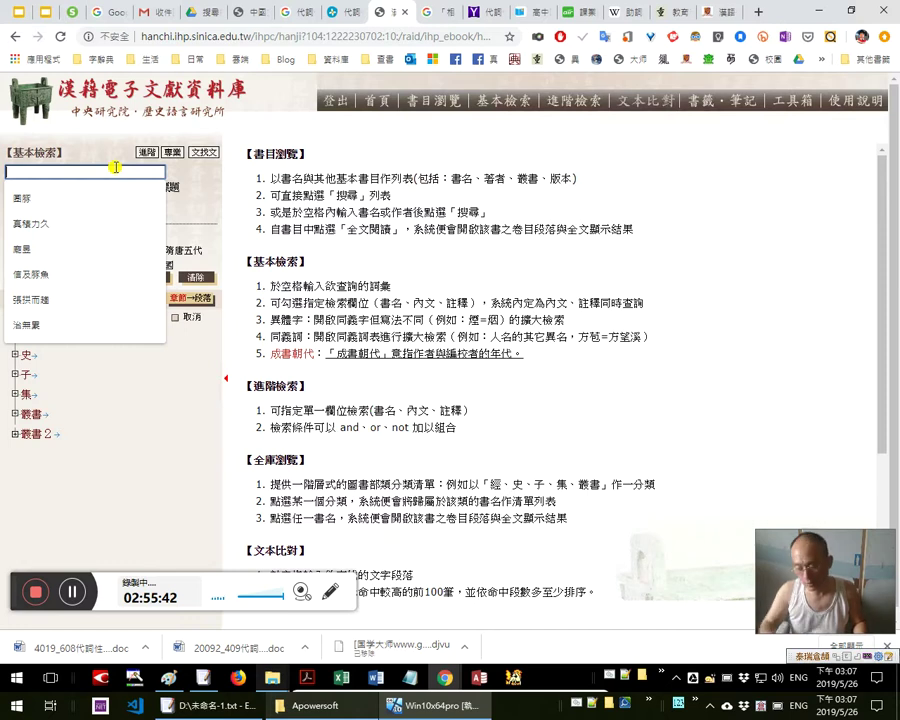
{"action": "key", "text": "ctrl+v"}
{"action": "key", "text": "Return"}
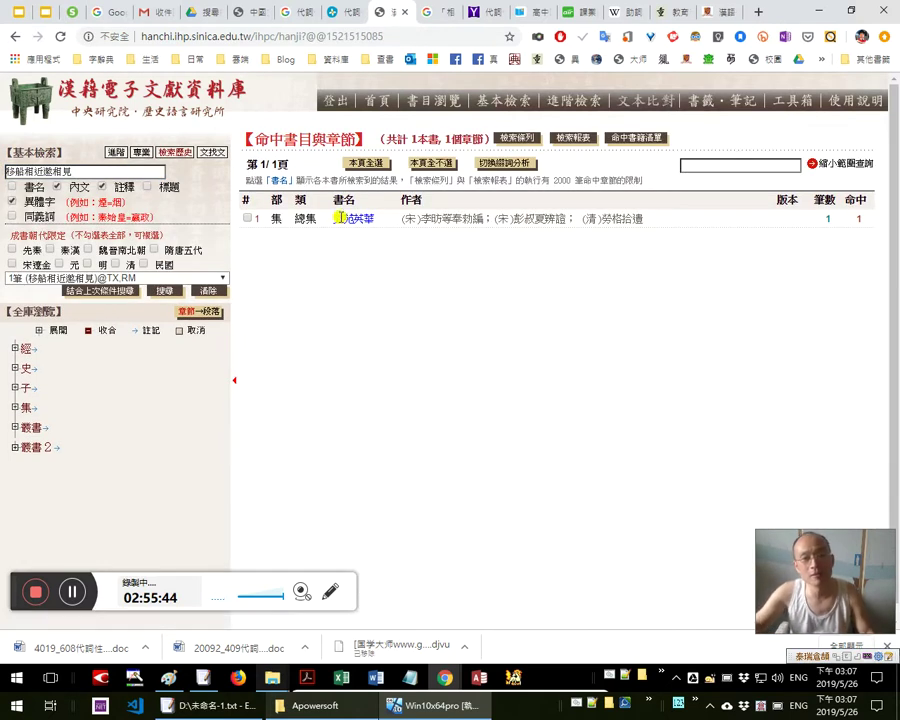
{"action": "left_click", "coordinate": [352, 221]}
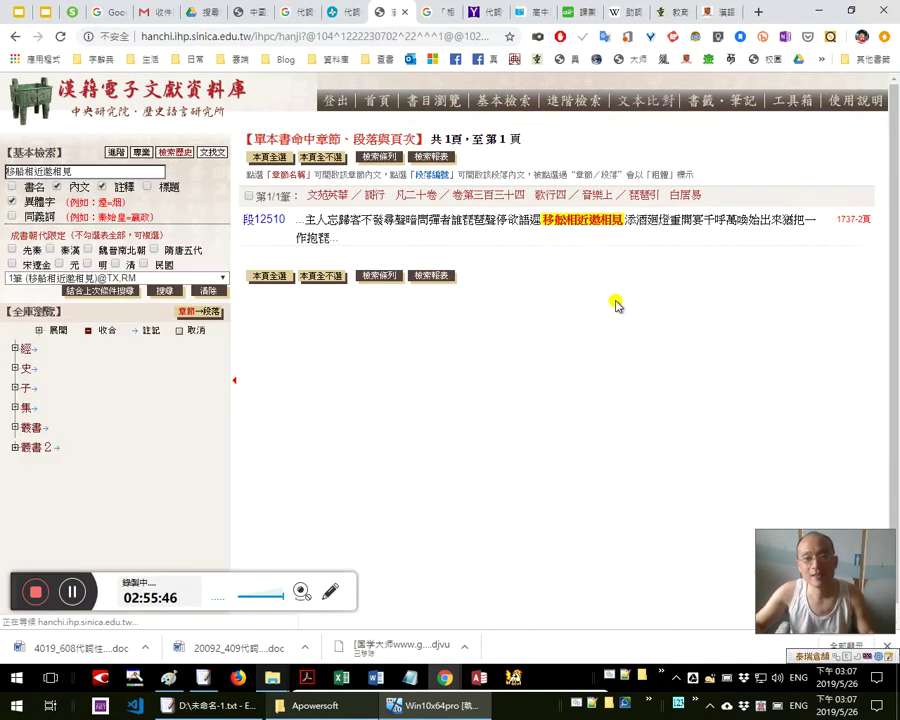
{"action": "left_click", "coordinate": [606, 196]}
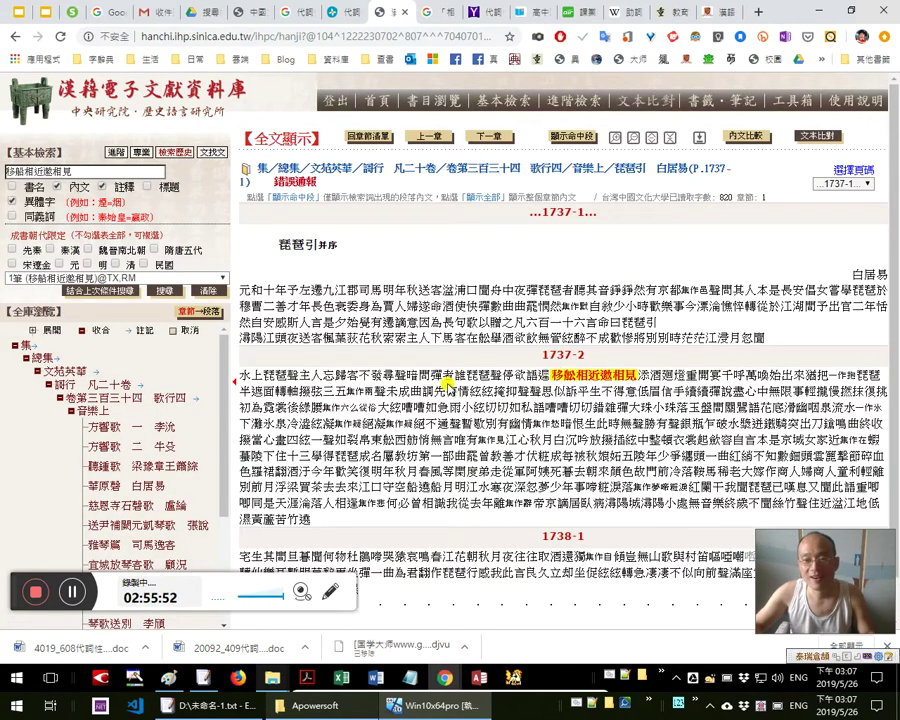
Select the 文苑英華 source details after closing and reopening the page, then go to Notepad
{"action": "left_click_drag", "start_coordinate": [609, 375], "coordinate": [455, 375]}
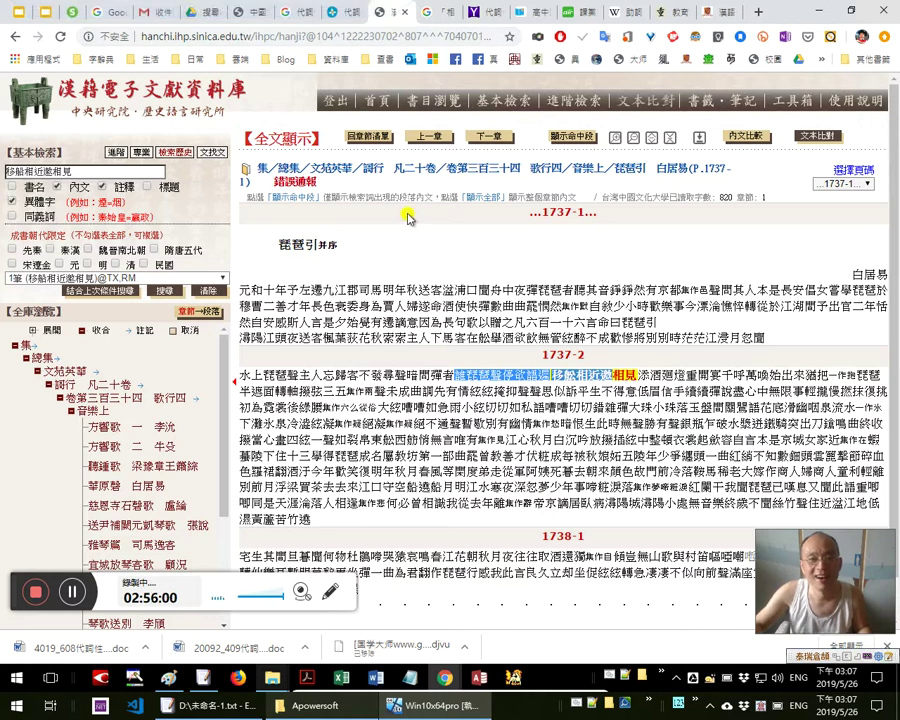
{"action": "key", "text": "ctrl+w"}
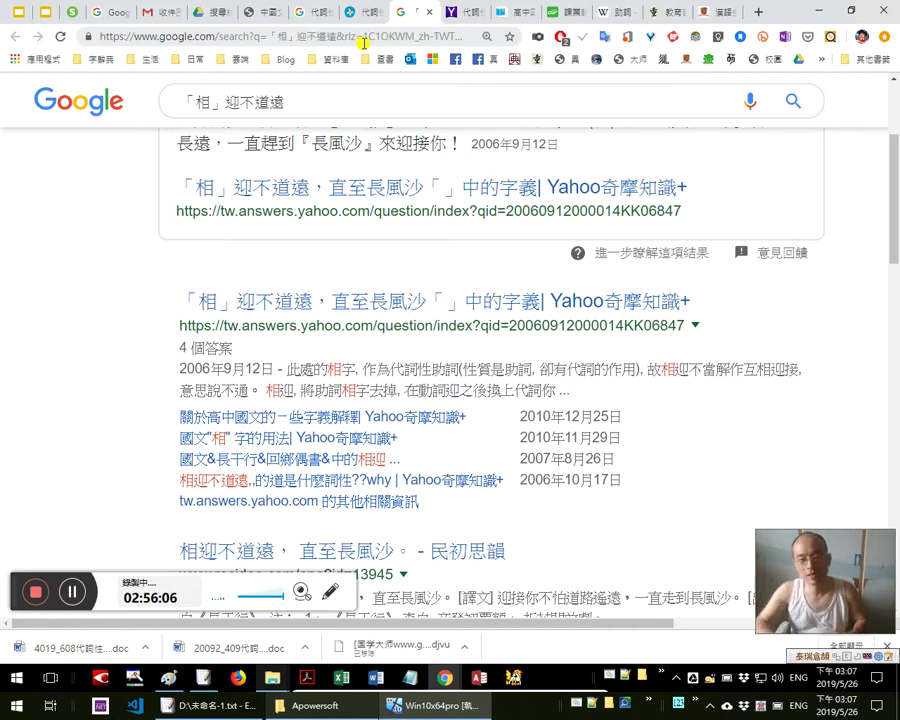
{"action": "key", "text": "ctrl+shift+t"}
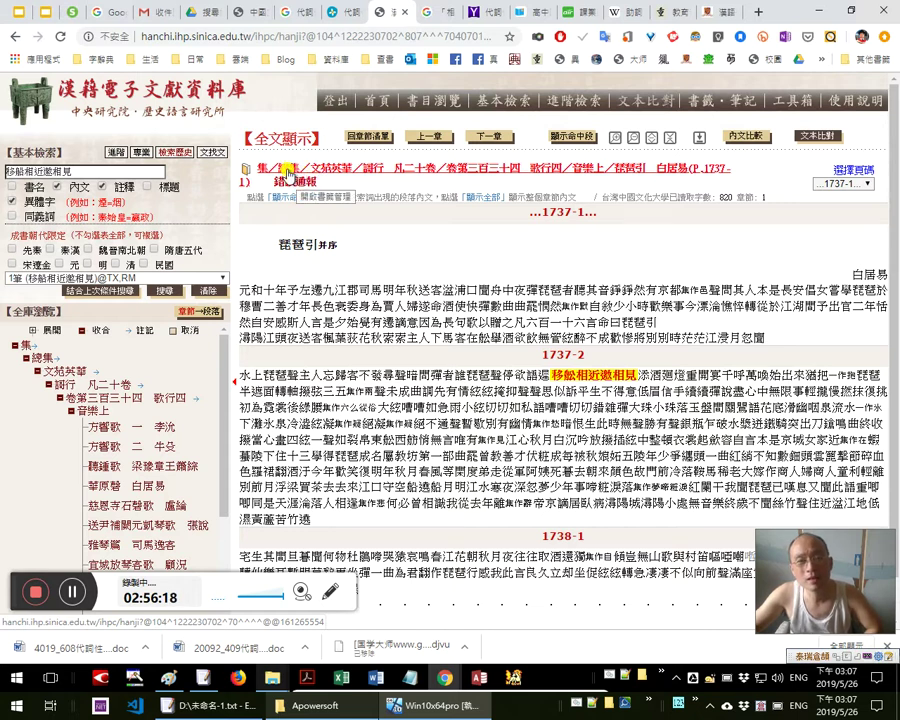
{"action": "left_click_drag", "start_coordinate": [244, 160], "coordinate": [263, 181]}
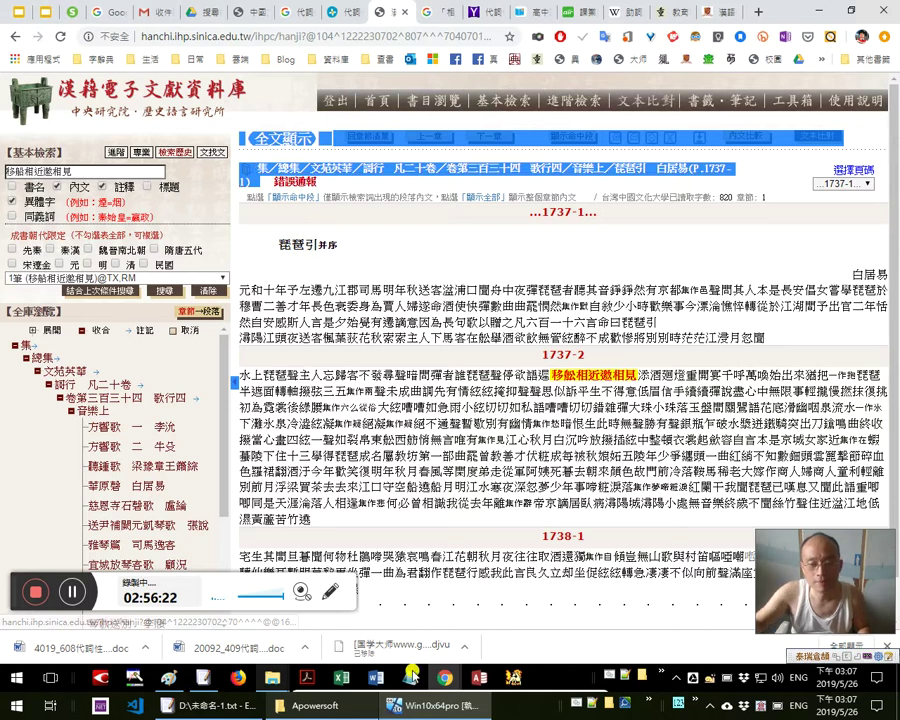
{"action": "left_click", "coordinate": [413, 677]}
Paste the edition details into the notes, removing the leading line and the publisher and year
{"action": "key", "text": "ctrl+a"}
{"action": "key", "text": "ctrl+v"}
{"action": "key", "text": "ctrl+Home"}
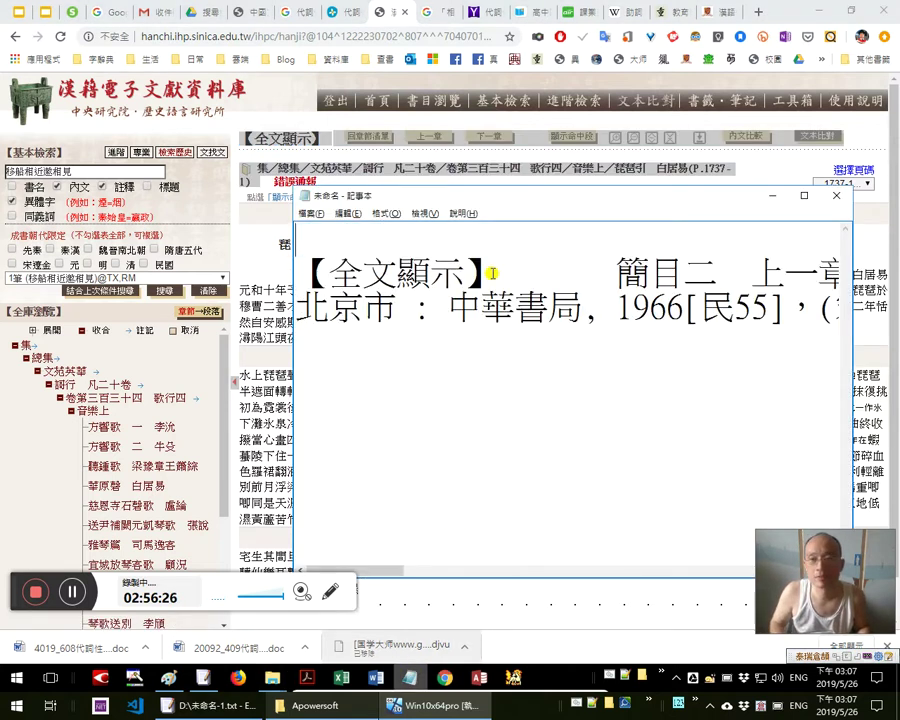
{"action": "key", "text": "shift+End"}
{"action": "key", "text": "Delete"}
{"action": "key", "text": "Delete"}
{"action": "key", "text": "Delete"}
{"action": "key", "text": "Delete"}
{"action": "key", "text": "Delete"}
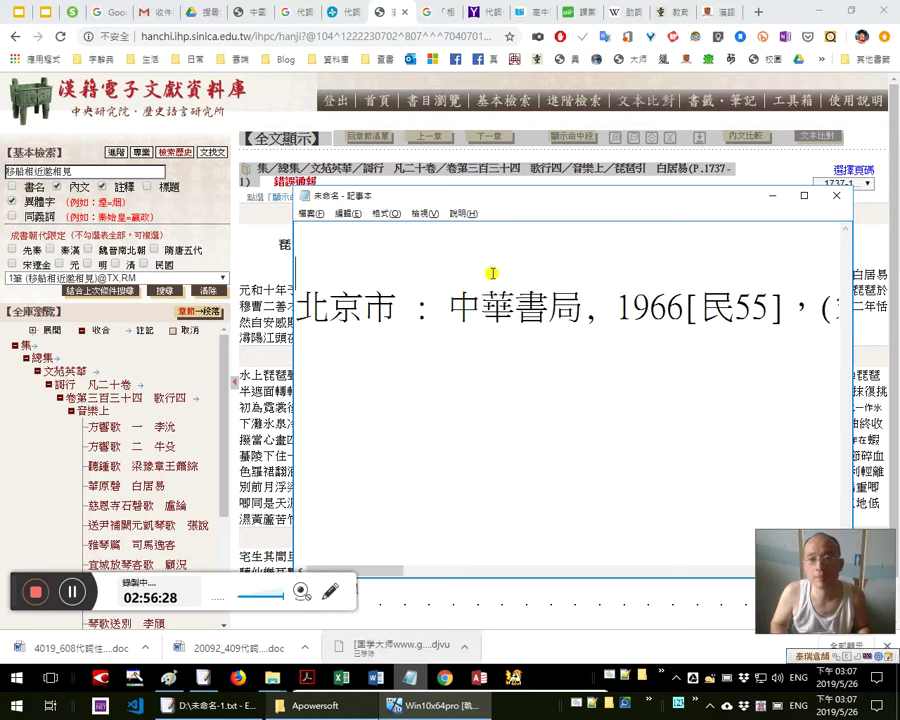
{"action": "key", "text": "shift+Right"}
{"action": "key", "text": "shift+Right"}
{"action": "key", "text": "shift+Right"}
{"action": "key", "text": "shift+Right"}
{"action": "key", "text": "shift+Right"}
{"action": "key", "text": "shift+Right"}
{"action": "key", "text": "shift+Right"}
{"action": "key", "text": "shift+Right"}
{"action": "key", "text": "shift+Right"}
{"action": "key", "text": "shift+Right"}
{"action": "key", "text": "shift+Right"}
{"action": "key", "text": "shift+Right"}
{"action": "key", "text": "shift+Right"}
{"action": "key", "text": "shift+Right"}
{"action": "key", "text": "shift+Right"}
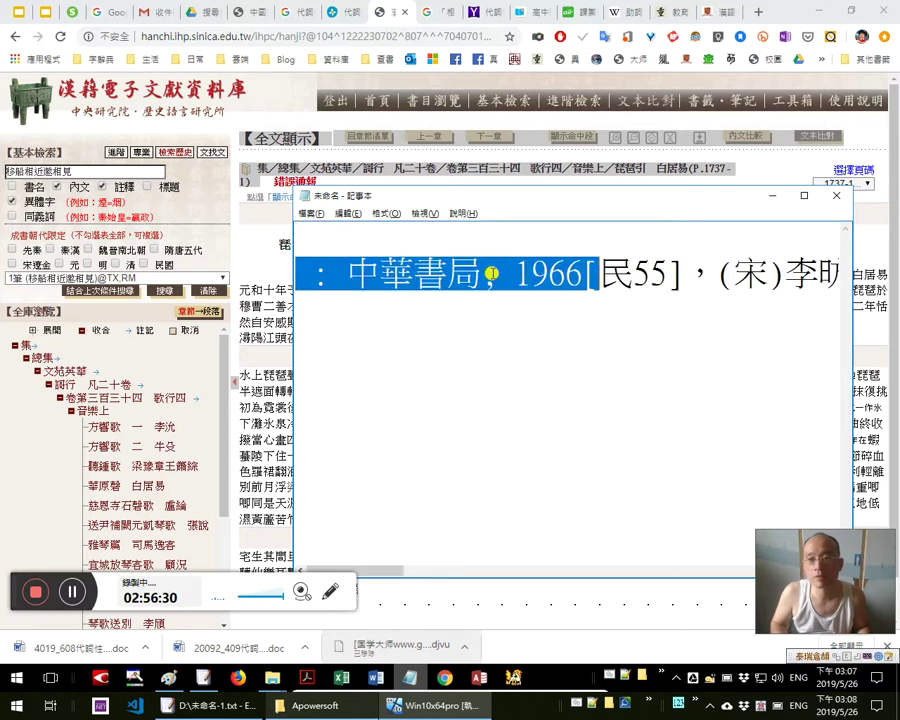
{"action": "key", "text": "Delete"}
{"action": "key", "text": "Delete"}
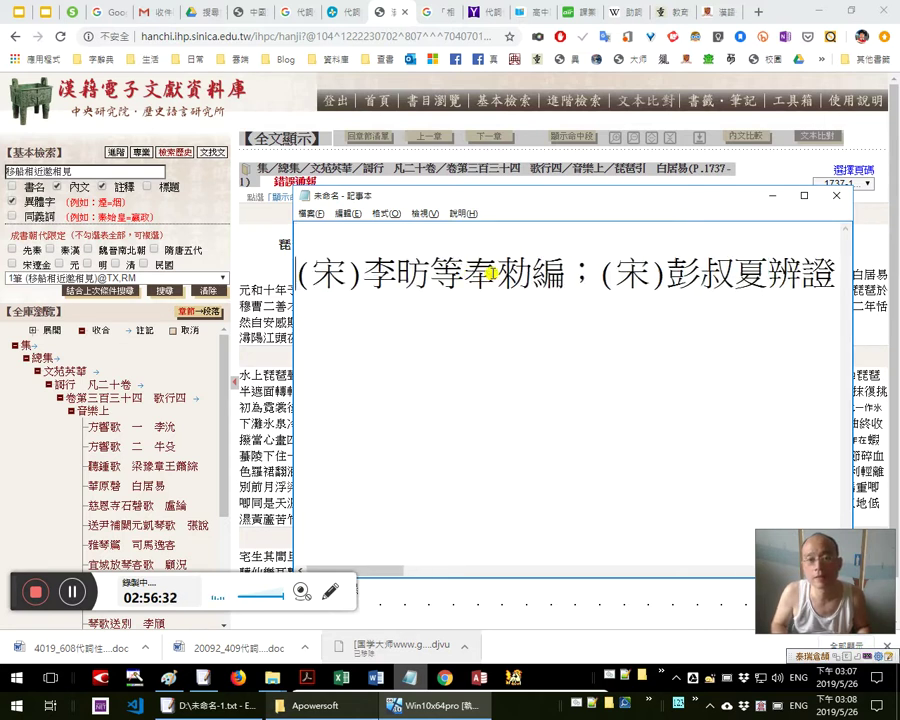
Remove the opening parenthesis, select 昉 for copying, and open the MOE revised dictionary in Chrome
{"action": "key", "text": "Delete"}
{"action": "key", "text": "Right"}
{"action": "key", "text": "Right"}
{"action": "key", "text": "Right"}
{"action": "key", "text": "shift+Right"}
{"action": "key", "text": "ctrl+c"}
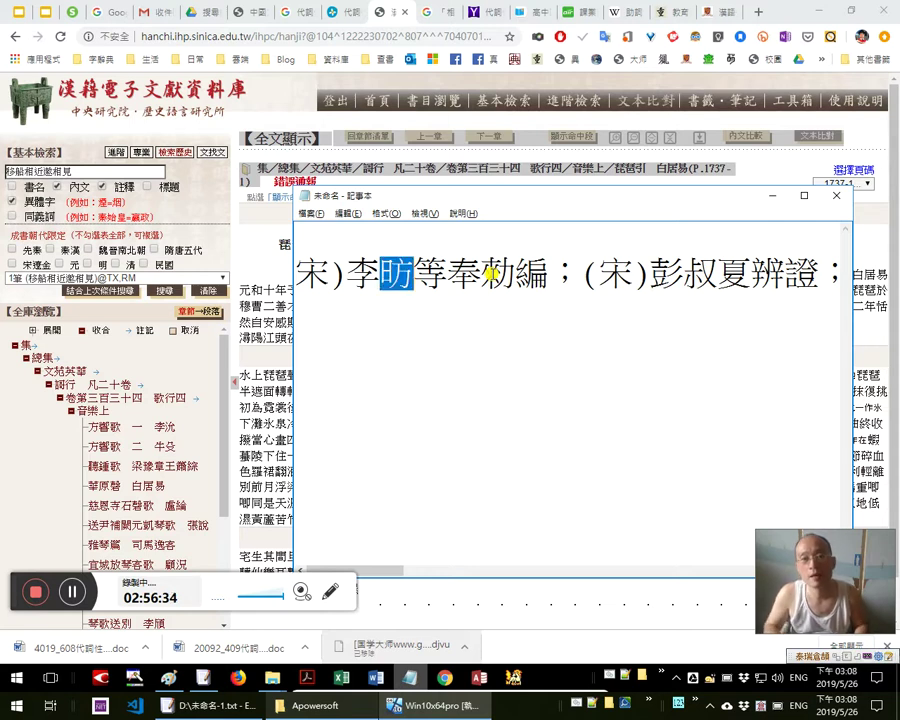
{"action": "left_click", "coordinate": [487, 261]}
{"action": "key", "text": "shift+Home"}
{"action": "key", "text": "alt+Tab"}
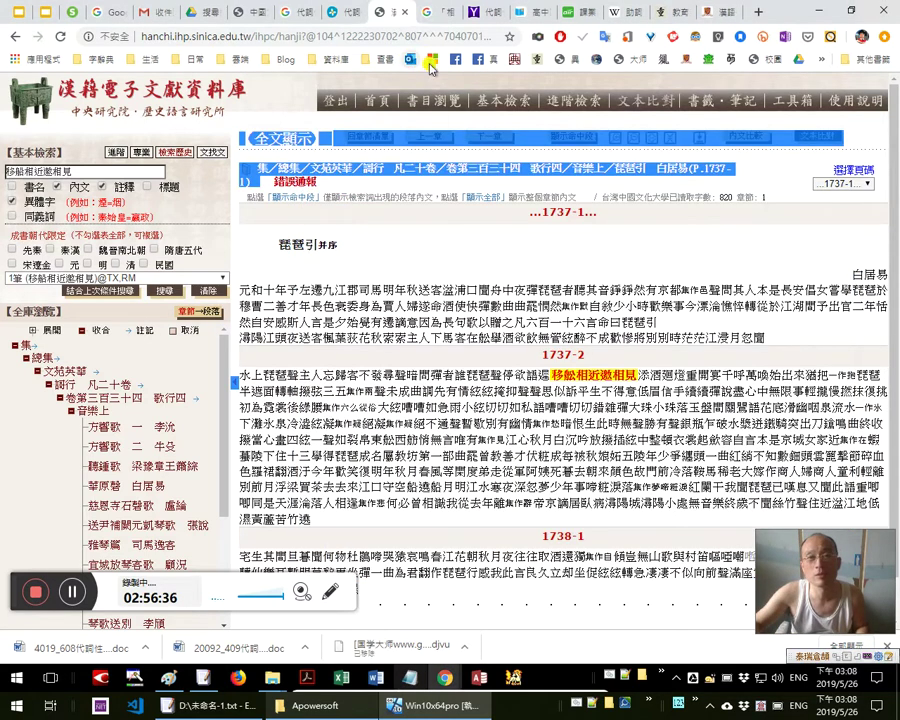
{"action": "left_click", "coordinate": [540, 60]}
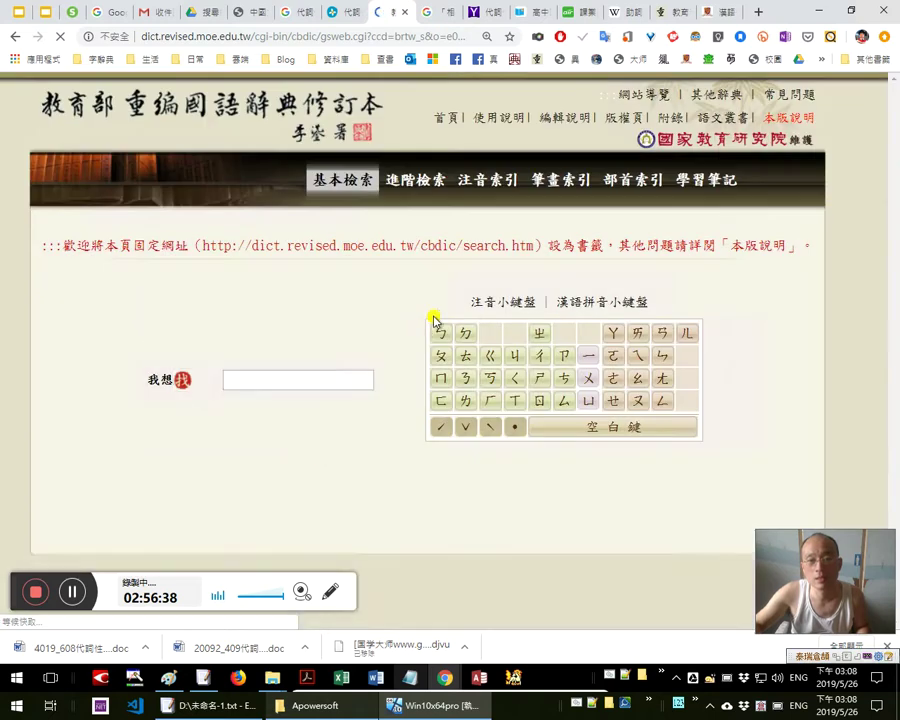
Look up 昉 in the MOE dictionary, mark its definition 太陽剛出來, then close the tab
{"action": "left_click", "coordinate": [351, 309]}
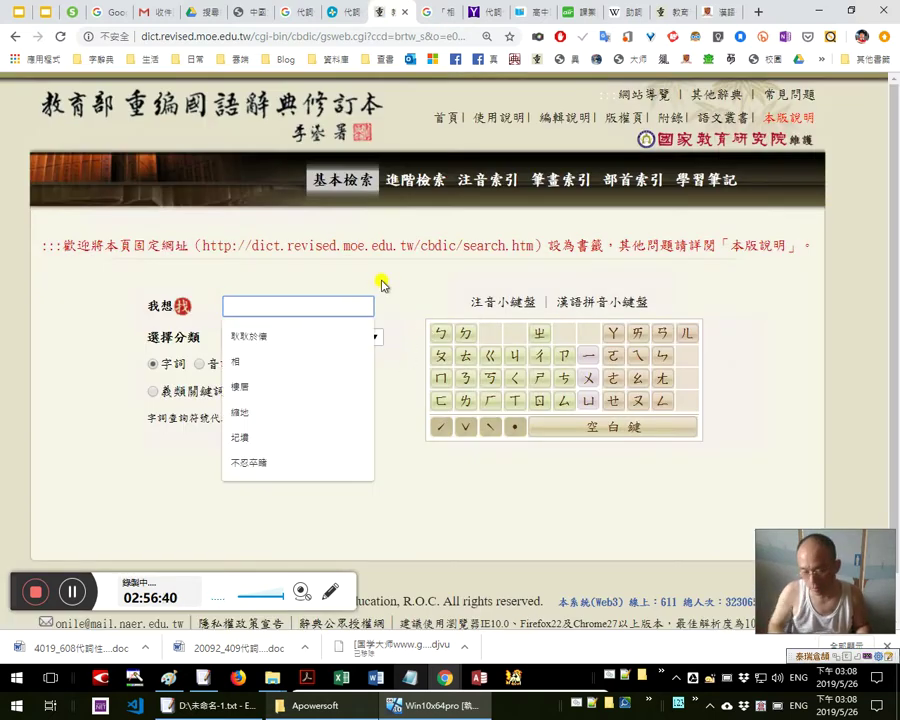
{"action": "key", "text": "ctrl+v"}
{"action": "key", "text": "Return"}
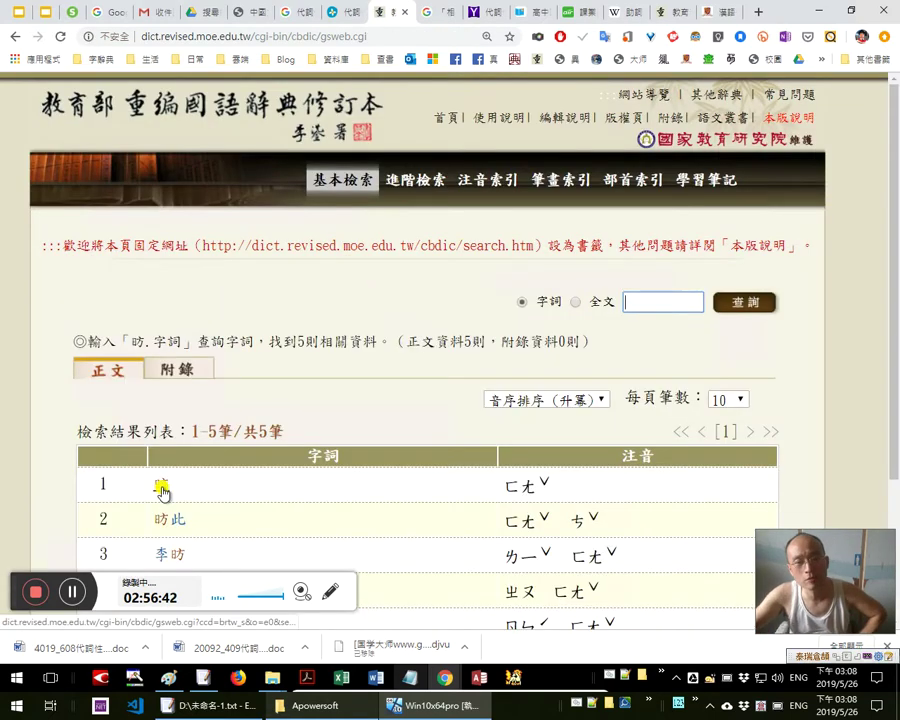
{"action": "left_click", "coordinate": [161, 490]}
{"action": "scroll", "coordinate": [301, 468], "scroll_direction": "down", "scroll_amount": 3}
{"action": "left_click_drag", "start_coordinate": [233, 368], "coordinate": [145, 370]}
{"action": "left_click", "coordinate": [466, 405]}
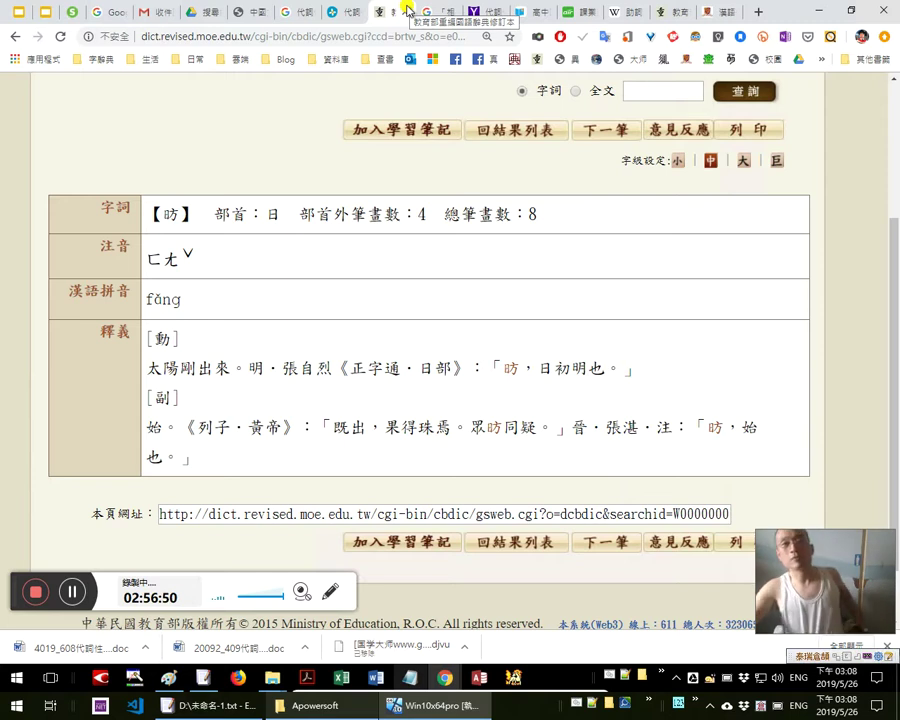
{"action": "left_click", "coordinate": [402, 15]}
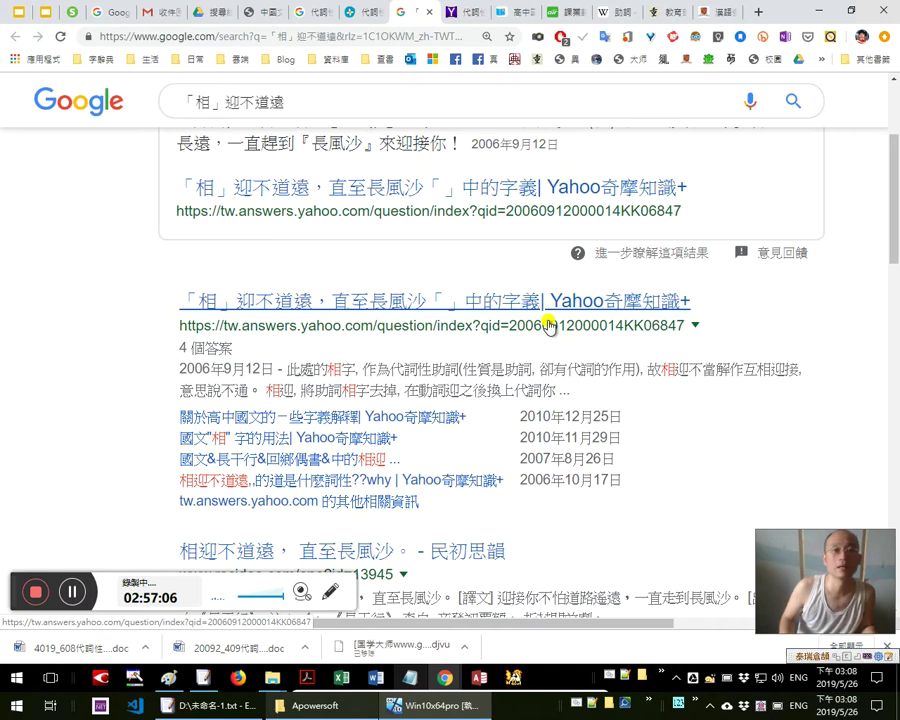
{"action": "key", "text": "ctrl+shift+Tab"}
{"action": "key", "text": "ctrl+shift+Tab"}
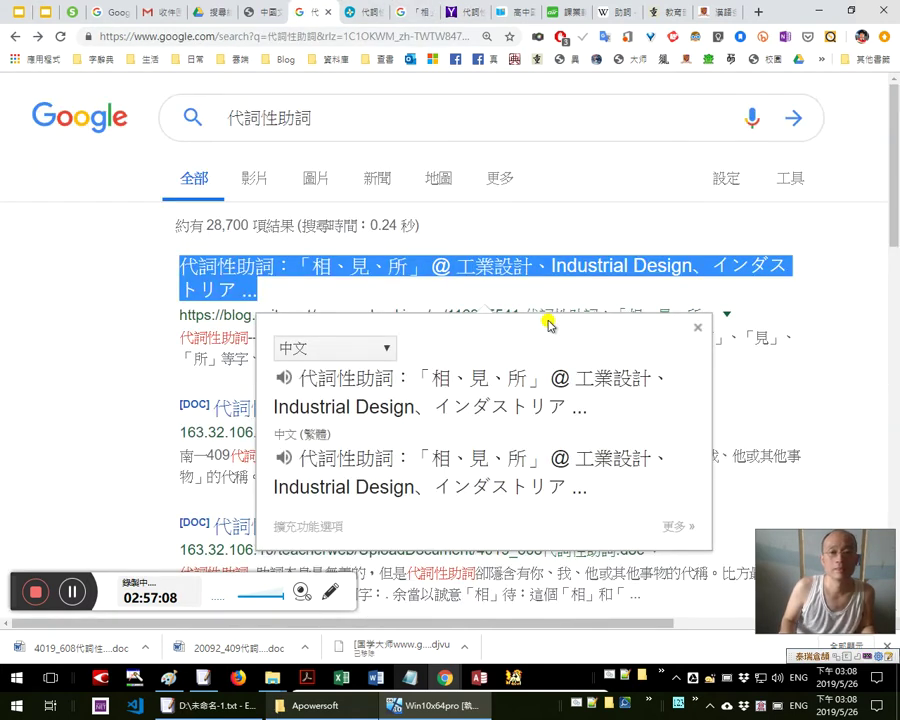
Scroll the Xuite 代詞性助詞 post through the 相 examples from 相邀 to 良相 and 互相
{"action": "key", "text": "ctrl+Tab"}
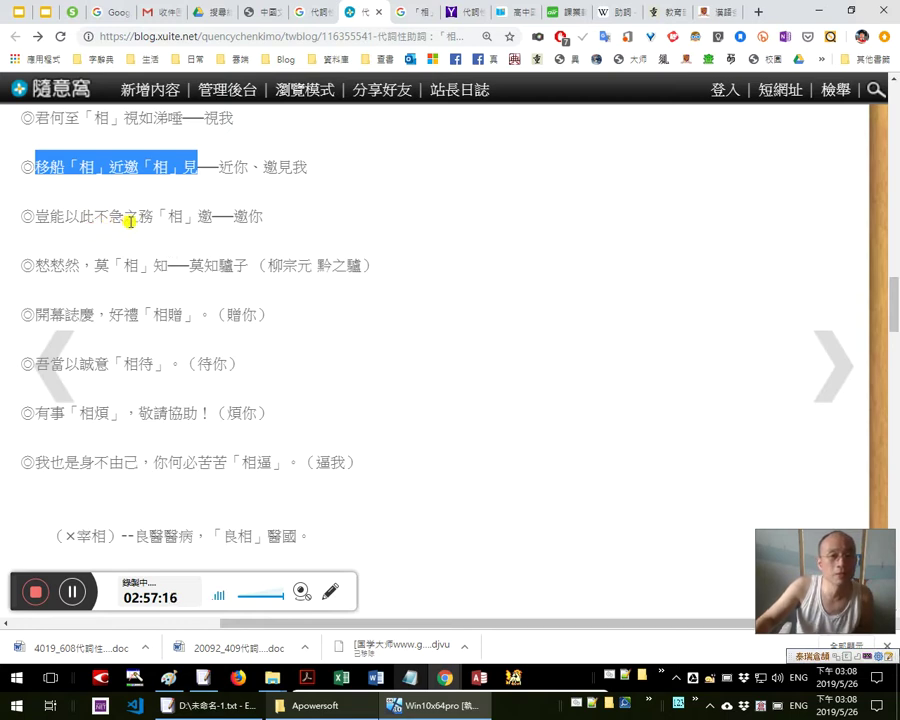
{"action": "scroll", "coordinate": [268, 231], "scroll_direction": "up", "scroll_amount": 3}
{"action": "scroll", "coordinate": [268, 231], "scroll_direction": "up", "scroll_amount": 3}
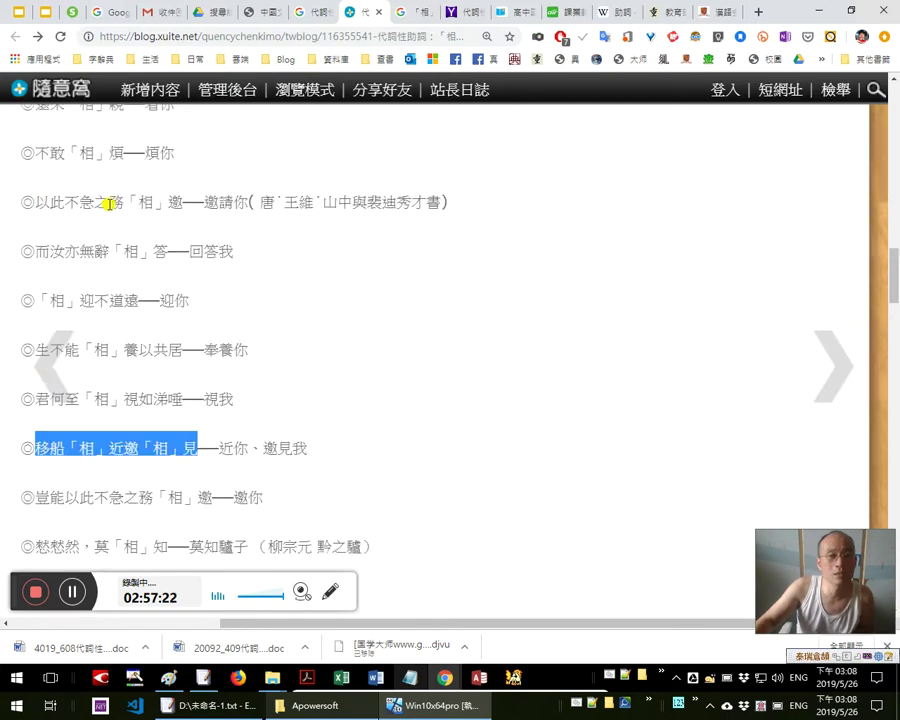
{"action": "scroll", "coordinate": [296, 325], "scroll_direction": "down", "scroll_amount": 2}
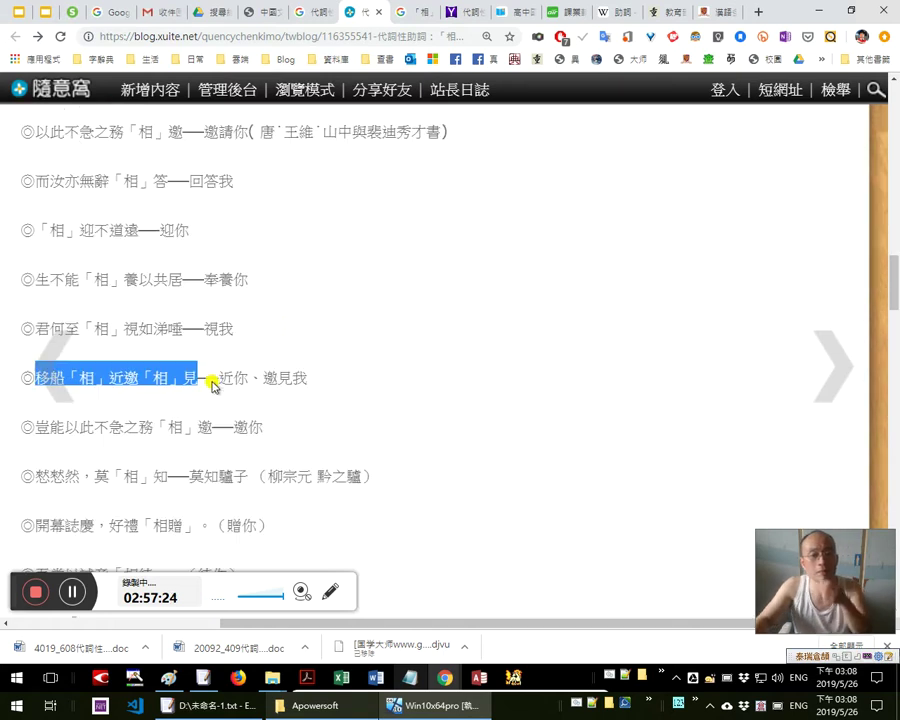
{"action": "scroll", "coordinate": [244, 372], "scroll_direction": "up", "scroll_amount": 2}
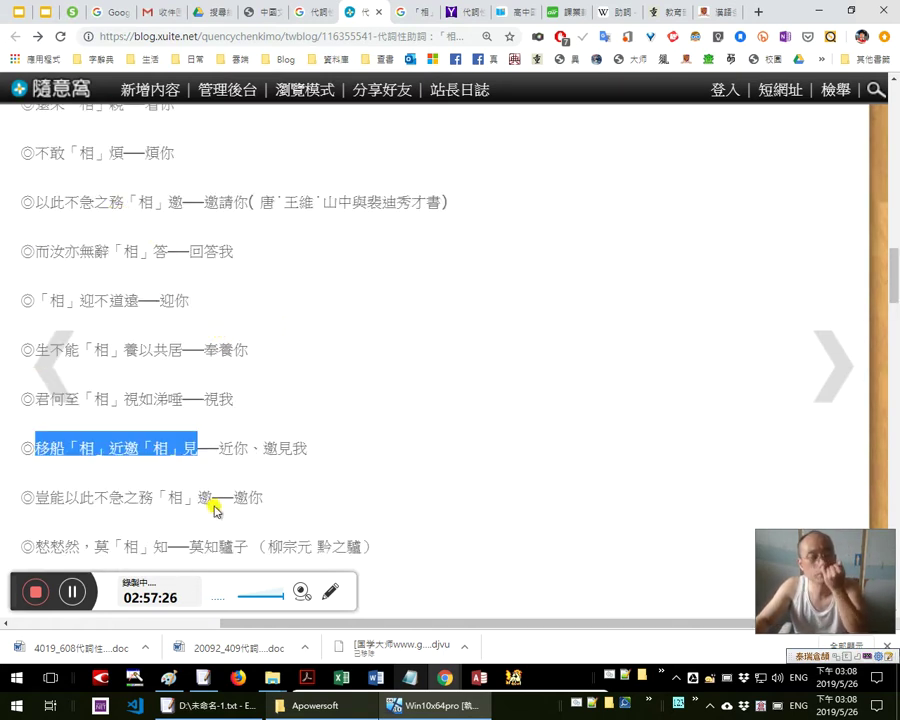
{"action": "scroll", "coordinate": [210, 506], "scroll_direction": "down", "scroll_amount": 2}
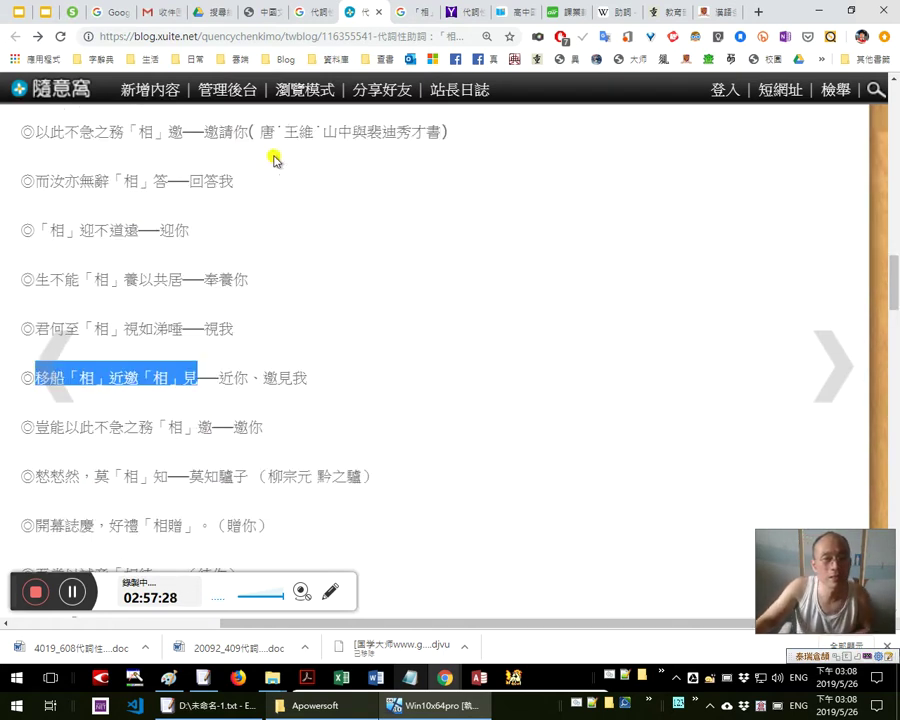
{"action": "scroll", "coordinate": [302, 450], "scroll_direction": "down", "scroll_amount": 2}
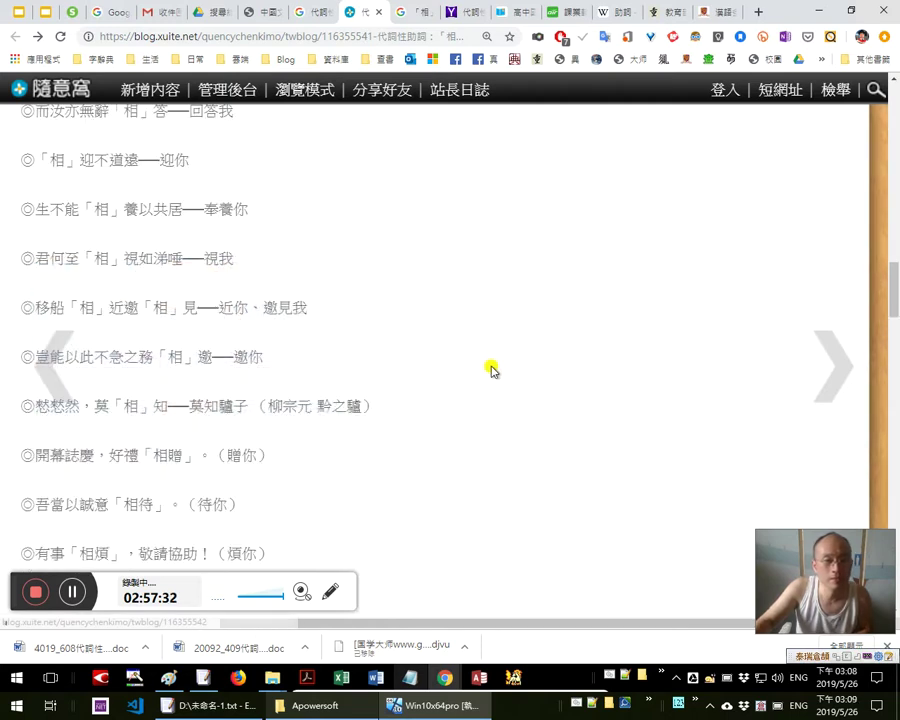
{"action": "scroll", "coordinate": [496, 368], "scroll_direction": "down", "scroll_amount": 2}
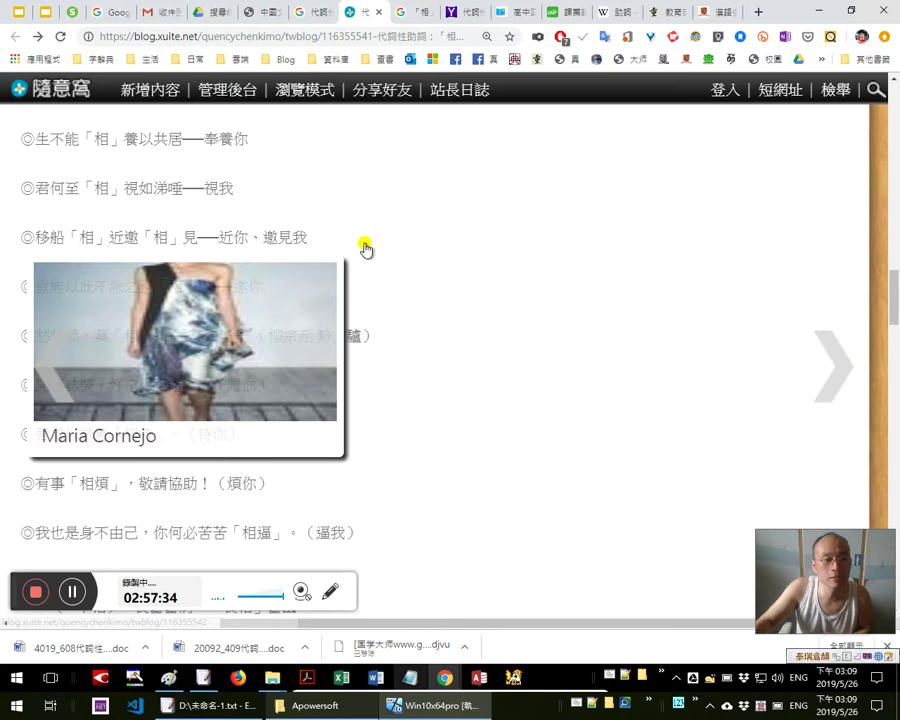
{"action": "scroll", "coordinate": [526, 234], "scroll_direction": "down", "scroll_amount": 3}
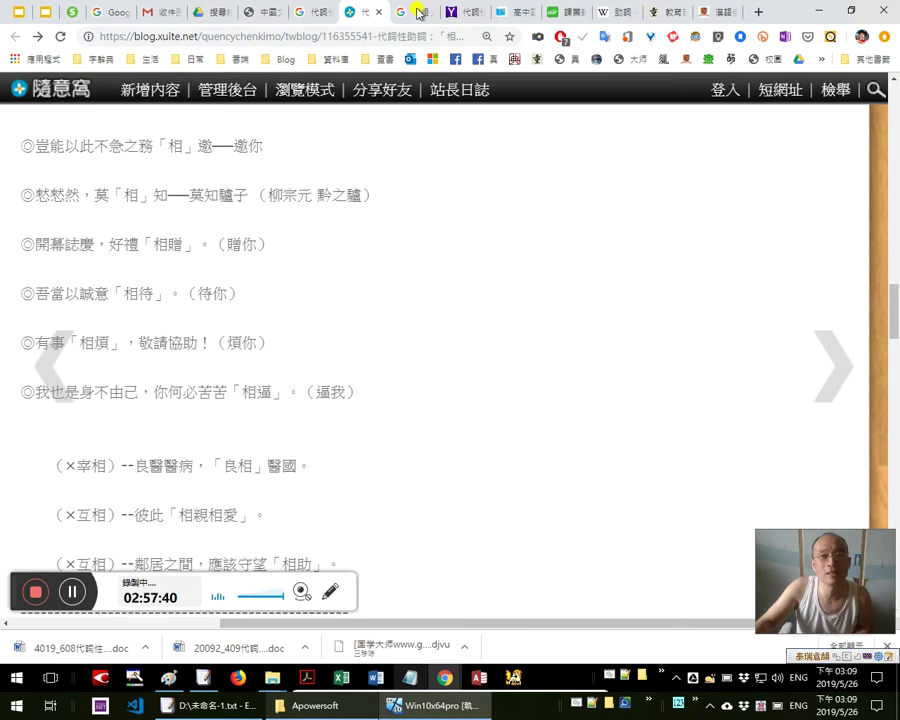
Select the second 愁 of 愁愁然 in the Notepad notes
{"action": "key", "text": "alt+Tab"}
{"action": "left_click_drag", "start_coordinate": [49, 176], "coordinate": [87, 185]}
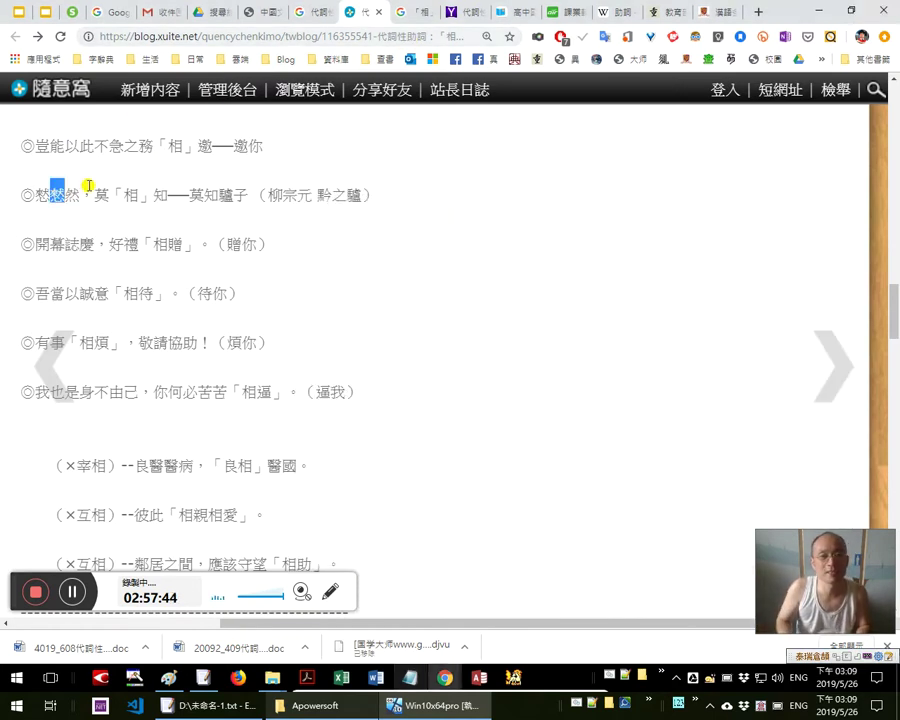
{"action": "key", "text": "alt+Tab"}
{"action": "key", "text": "alt+Tab"}
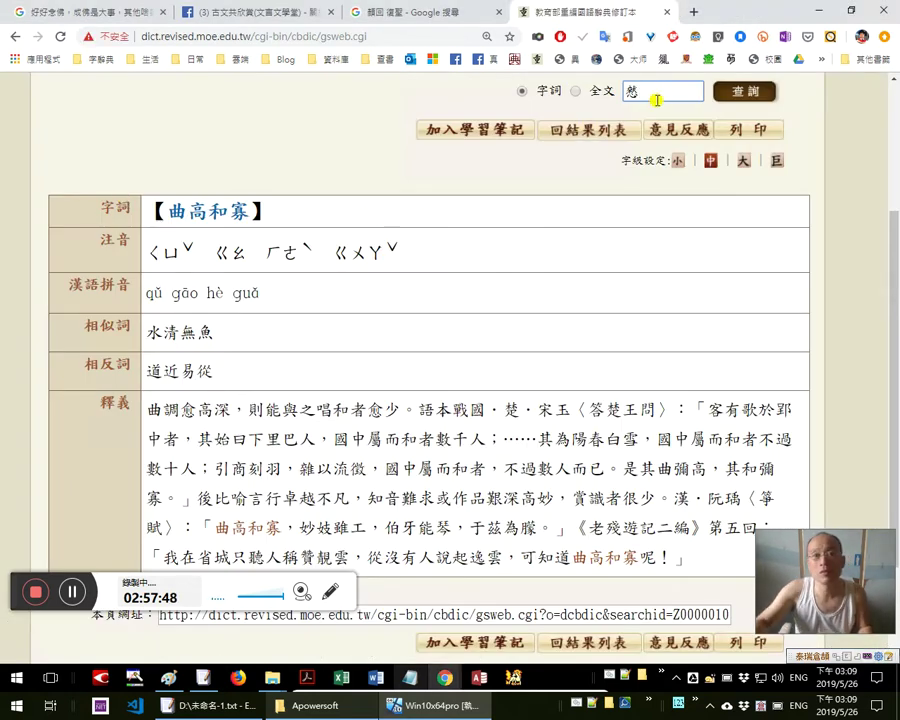
Close the extra profile tab and show the 古文共欣賞 fan page's posts
{"action": "left_click", "coordinate": [408, 14]}
{"action": "key", "text": "alt+Left"}
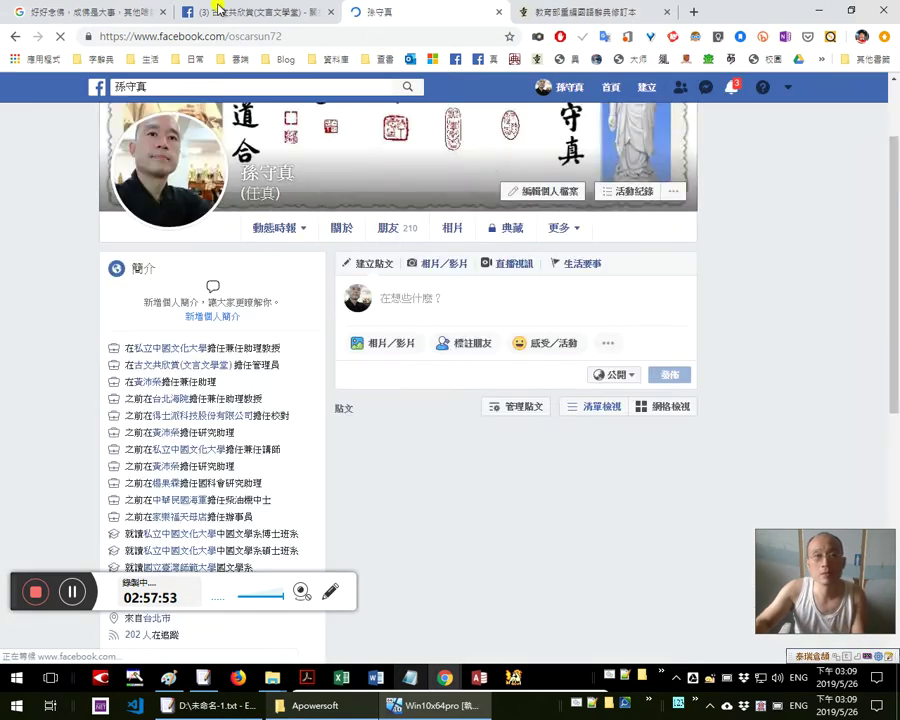
{"action": "key", "text": "ctrl+w"}
{"action": "left_click", "coordinate": [221, 12]}
{"action": "scroll", "coordinate": [556, 466], "scroll_direction": "down", "scroll_amount": 1}
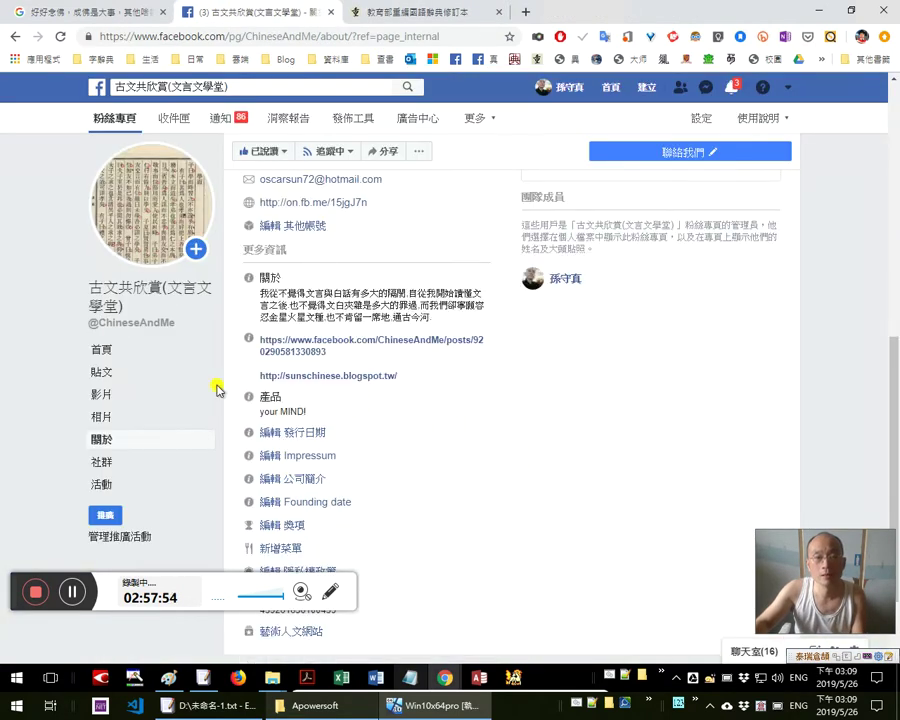
{"action": "left_click", "coordinate": [113, 373]}
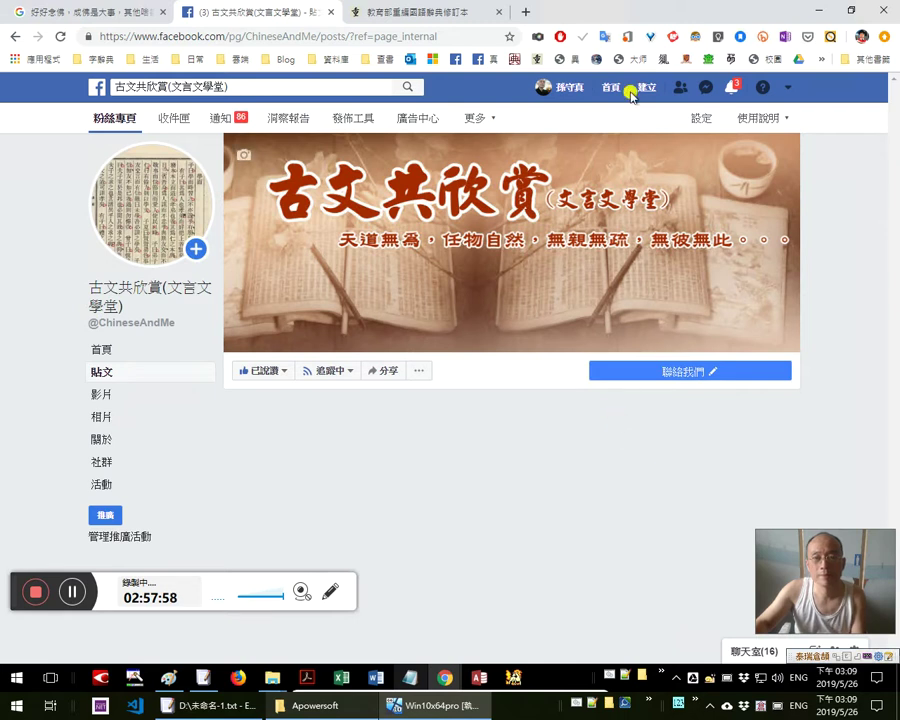
Scroll the dictionary entry and the fan page feed, then bring up the live-stream profile tab
{"action": "left_click", "coordinate": [434, 14]}
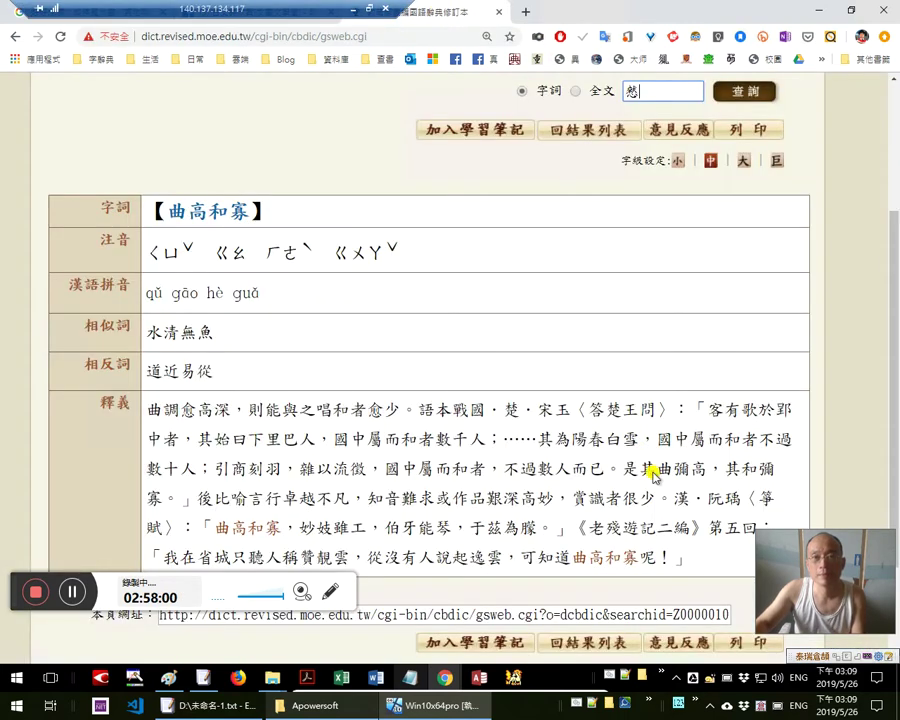
{"action": "scroll", "coordinate": [661, 467], "scroll_direction": "down", "scroll_amount": 2}
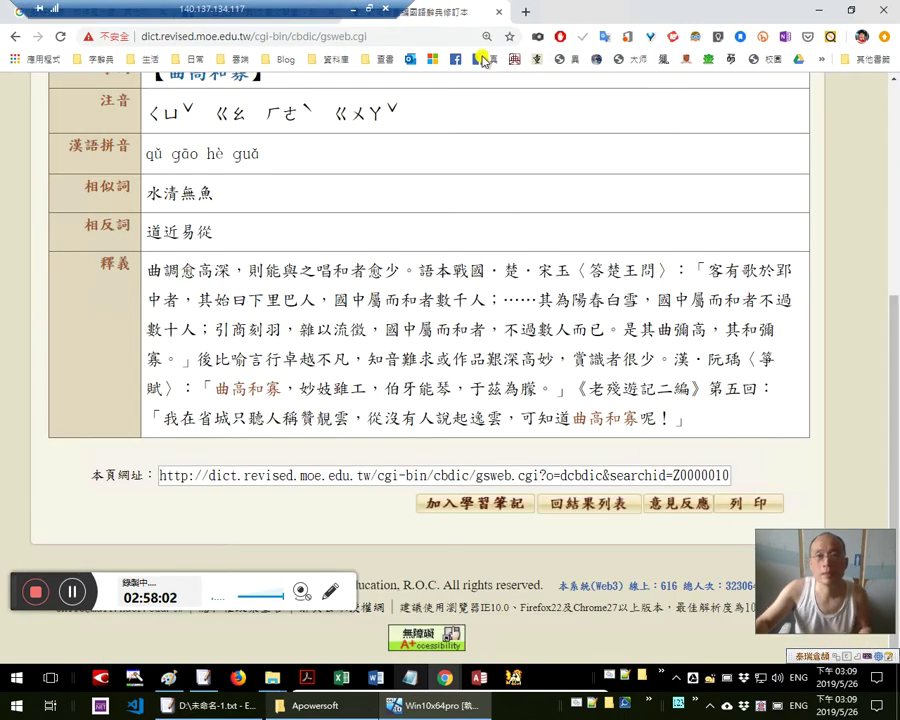
{"action": "left_click", "coordinate": [287, 14]}
{"action": "scroll", "coordinate": [512, 360], "scroll_direction": "down", "scroll_amount": 5}
{"action": "scroll", "coordinate": [510, 360], "scroll_direction": "down", "scroll_amount": 5}
{"action": "left_click", "coordinate": [584, 10]}
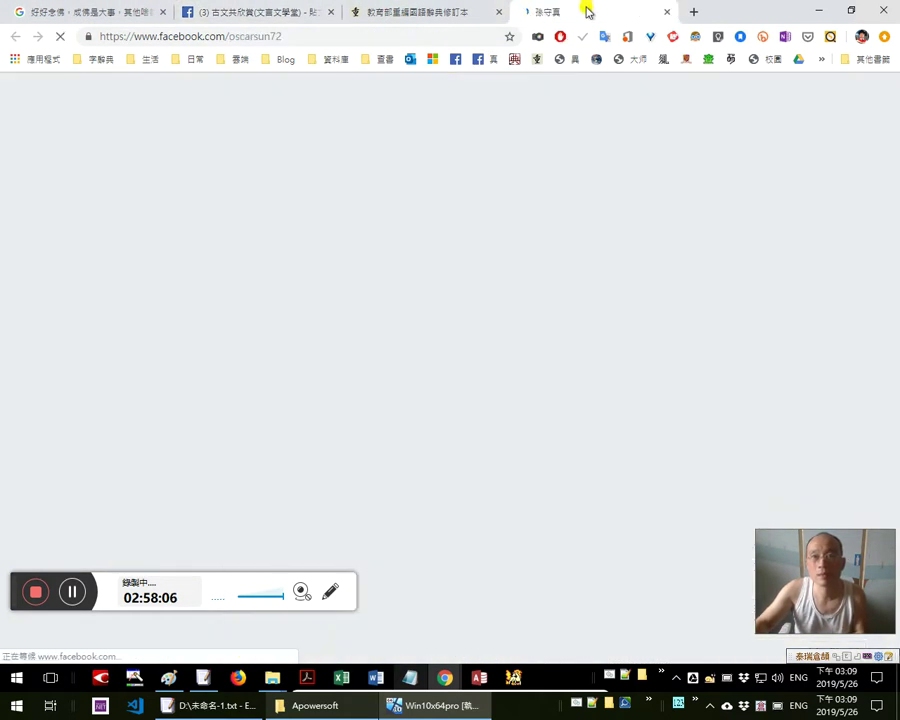
{"action": "scroll", "coordinate": [542, 460], "scroll_direction": "down", "scroll_amount": 3}
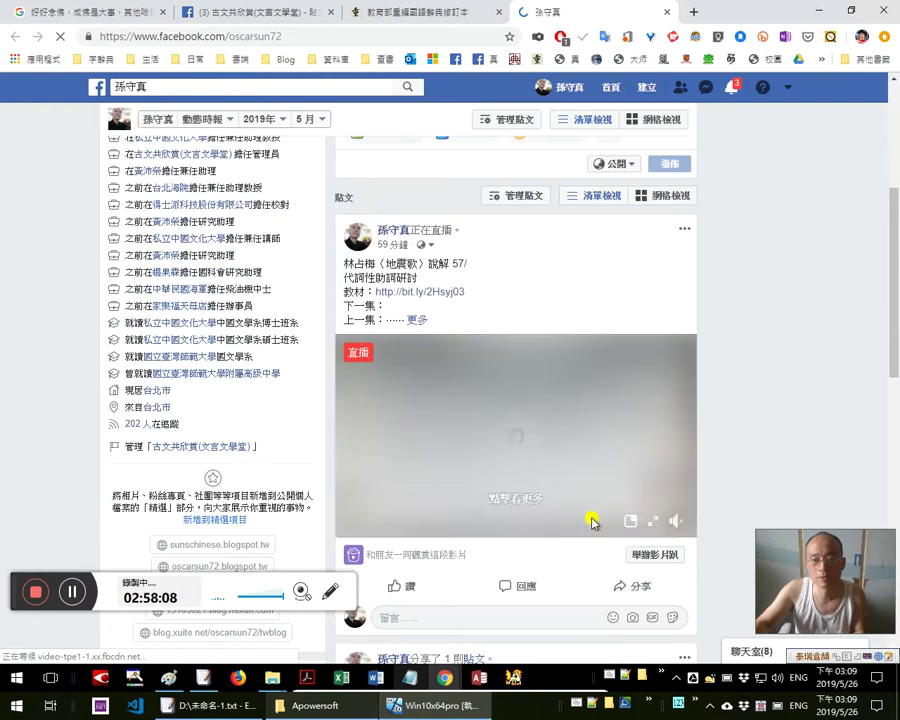
Share the live video as a watch party posted to the managed 古文共欣賞 fan page
{"action": "left_click", "coordinate": [642, 584]}
{"action": "left_click", "coordinate": [631, 562]}
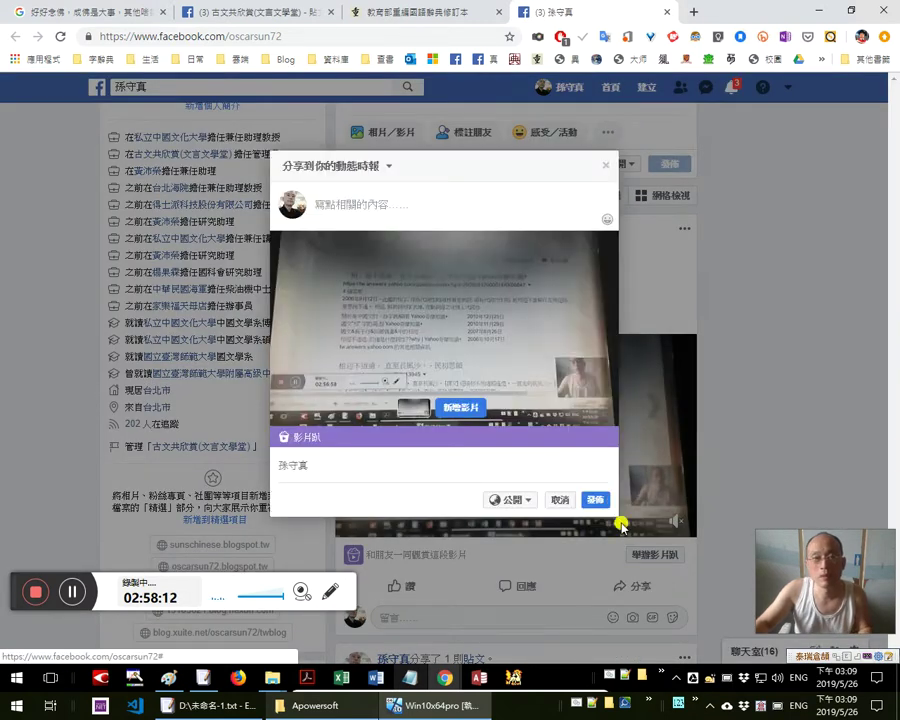
{"action": "left_click", "coordinate": [604, 499]}
{"action": "left_click", "coordinate": [636, 590]}
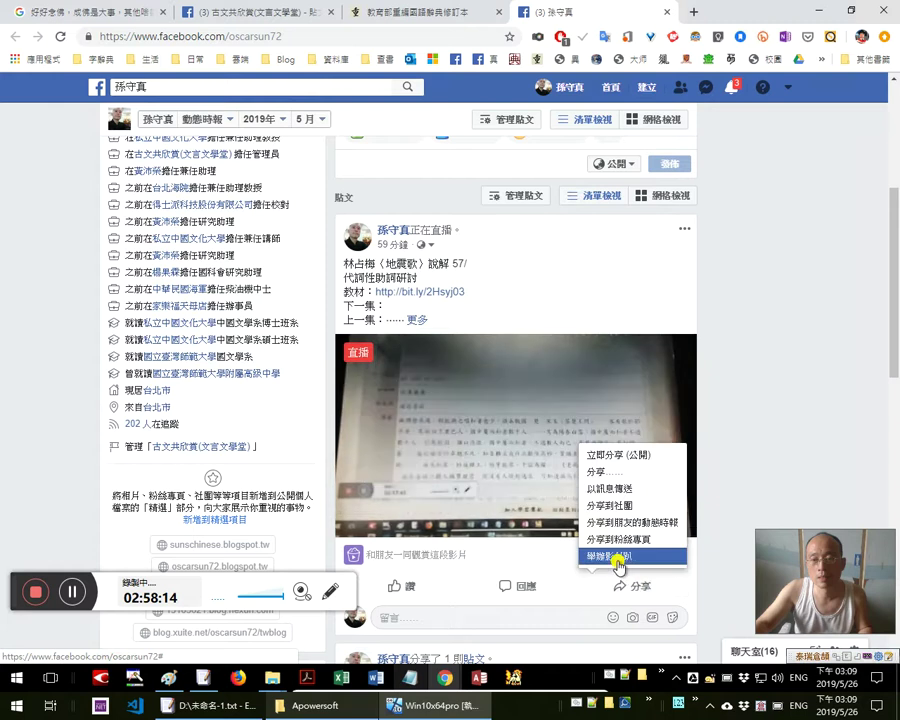
{"action": "left_click", "coordinate": [618, 558]}
{"action": "left_click", "coordinate": [344, 163]}
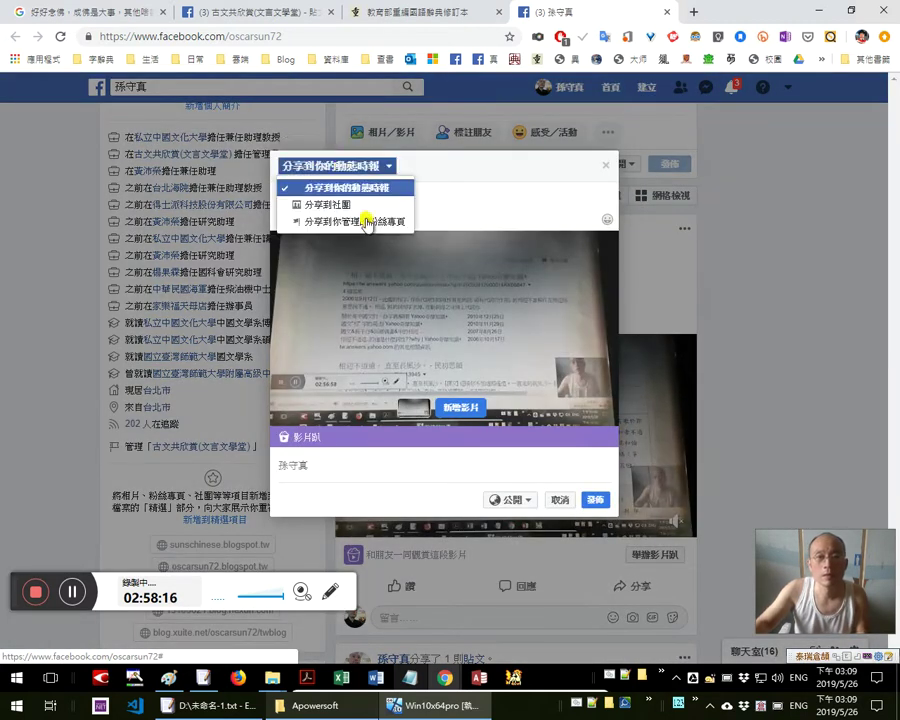
{"action": "left_click", "coordinate": [368, 222]}
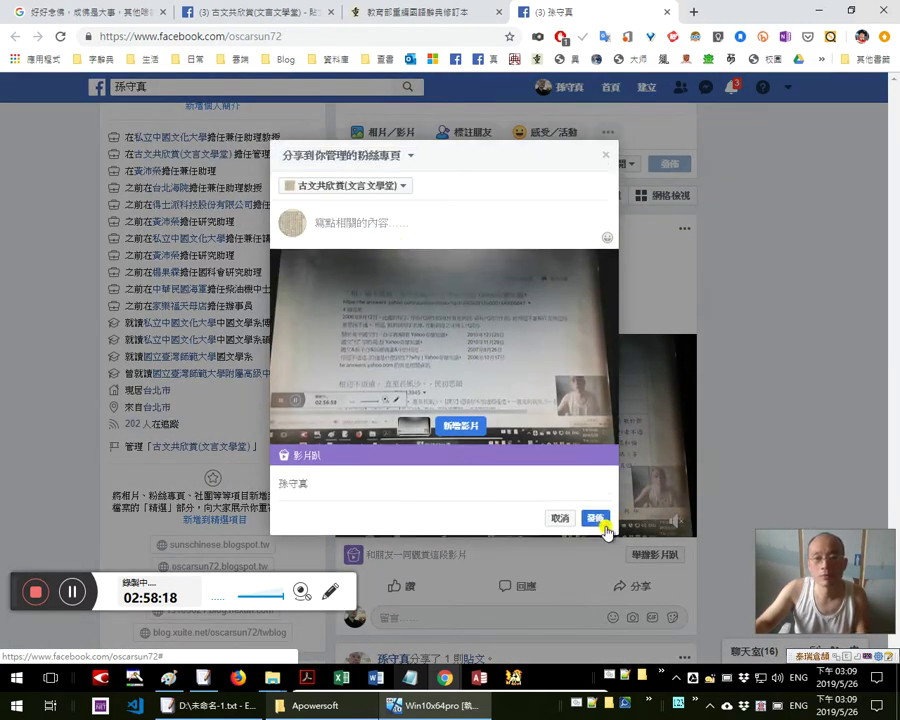
{"action": "left_click", "coordinate": [597, 520]}
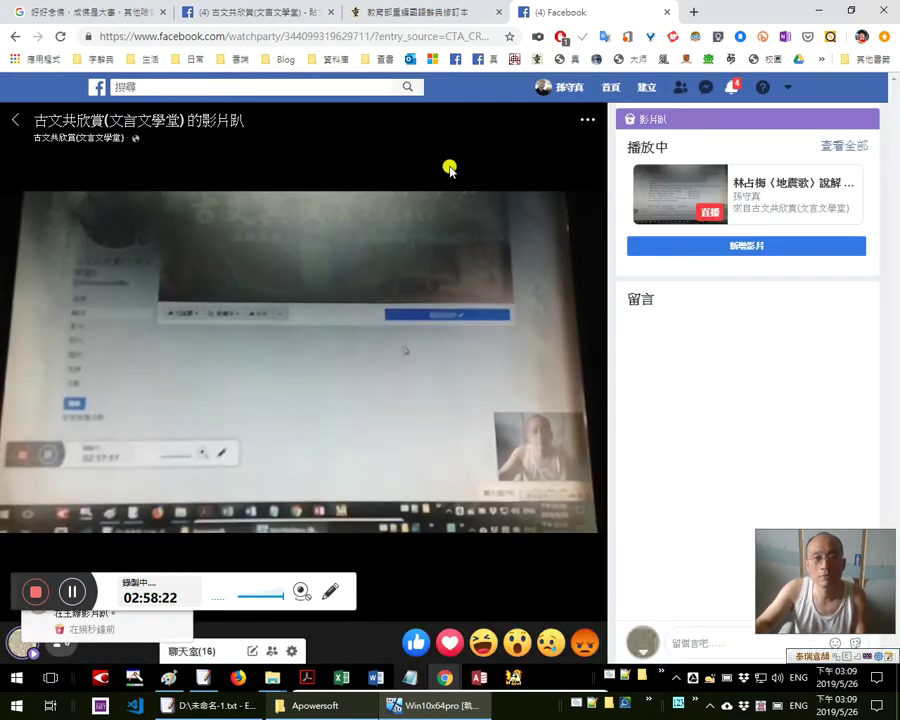
Read the fan page's shared post, marking the passage about 國文程度, then return to the dictionary
{"action": "left_click", "coordinate": [398, 16]}
{"action": "key", "text": "ctrl+Tab"}
{"action": "left_click", "coordinate": [466, 15]}
{"action": "left_click", "coordinate": [270, 17]}
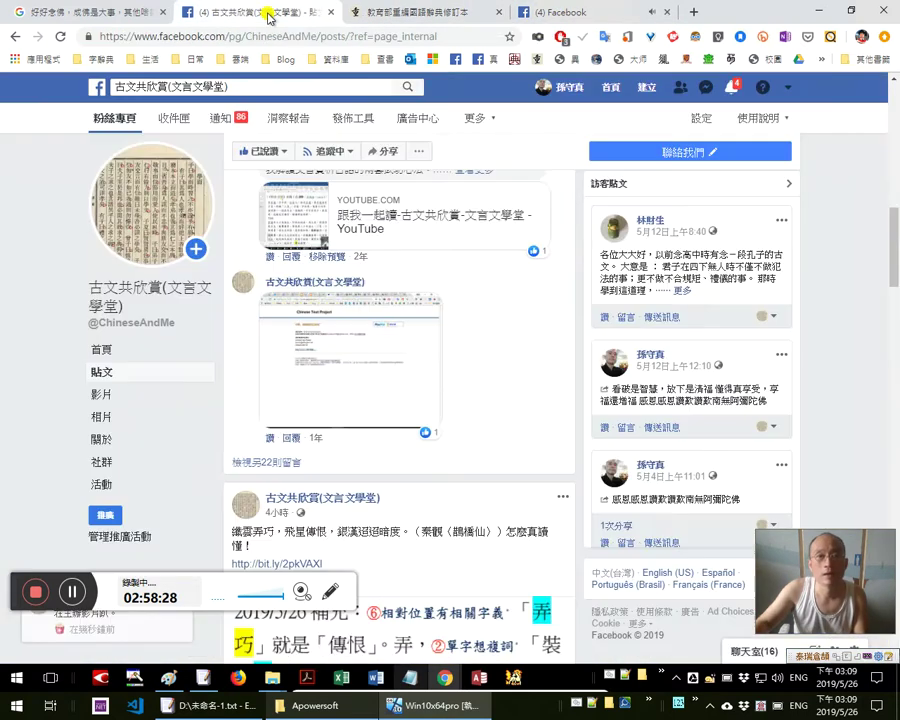
{"action": "scroll", "coordinate": [498, 366], "scroll_direction": "down", "scroll_amount": 3}
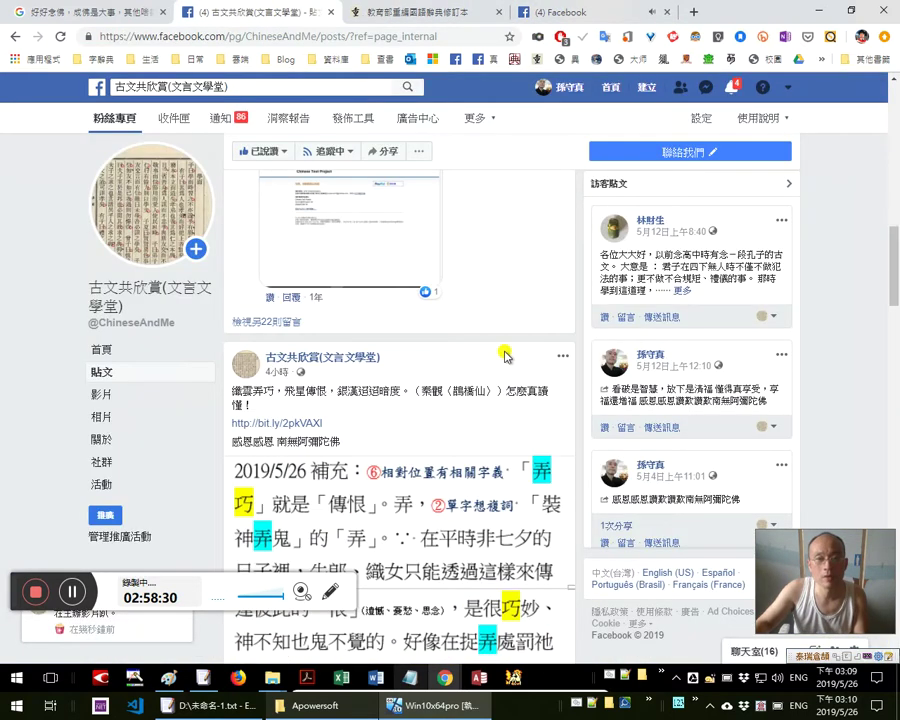
{"action": "scroll", "coordinate": [506, 360], "scroll_direction": "down", "scroll_amount": 10}
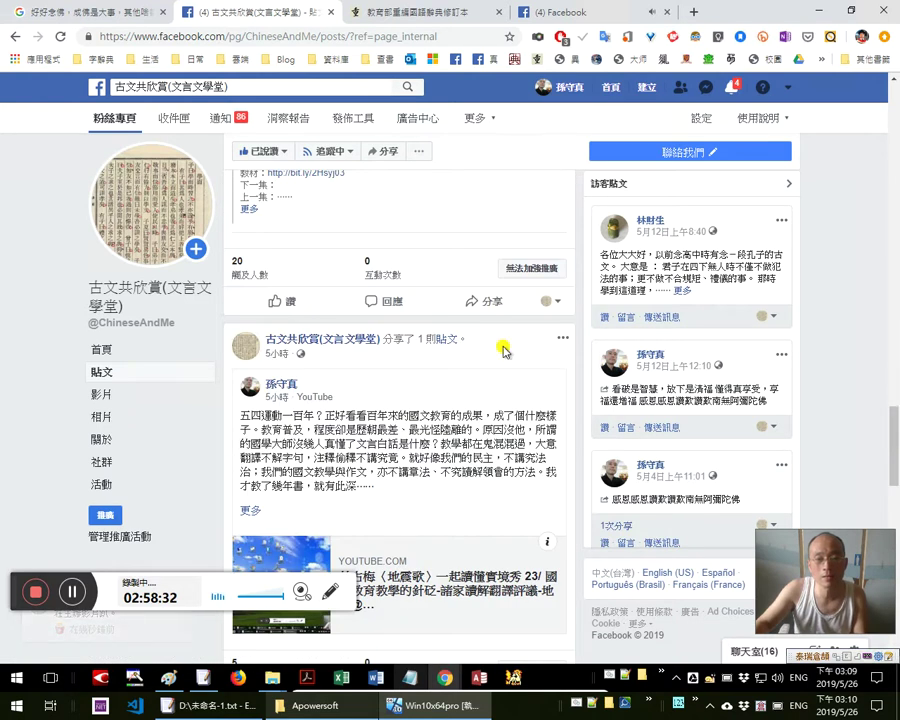
{"action": "left_click_drag", "start_coordinate": [263, 485], "coordinate": [368, 443]}
{"action": "left_click", "coordinate": [336, 399]}
{"action": "left_click_drag", "start_coordinate": [241, 400], "coordinate": [484, 415]}
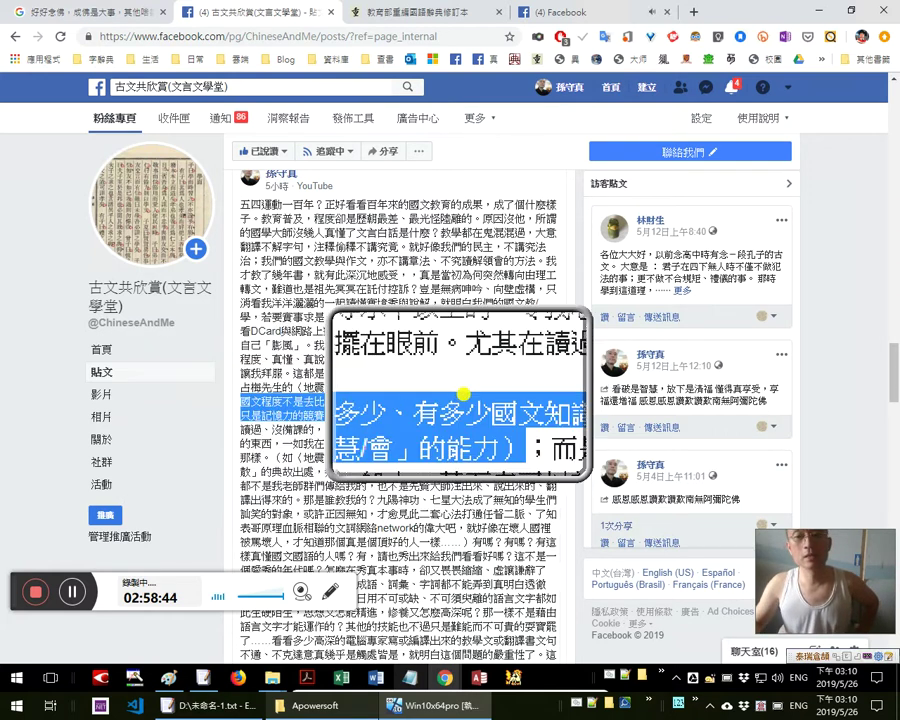
{"action": "left_click", "coordinate": [370, 12]}
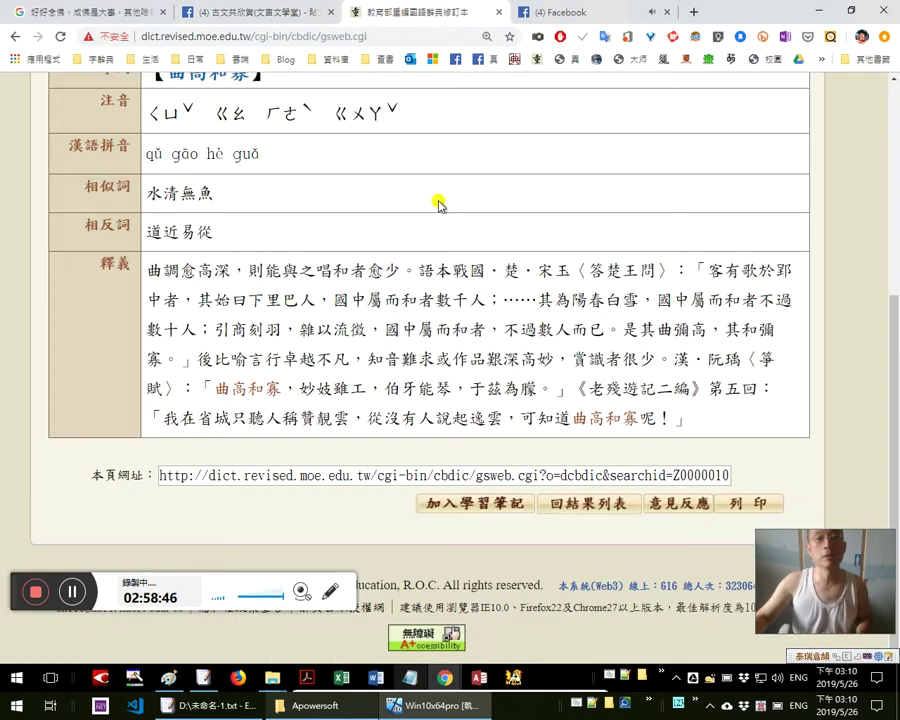
{"action": "scroll", "coordinate": [537, 224], "scroll_direction": "up", "scroll_amount": 3}
Open the dictionary entry for 憖 (yìn) and mark the character in its first quotation
{"action": "key", "text": "Return"}
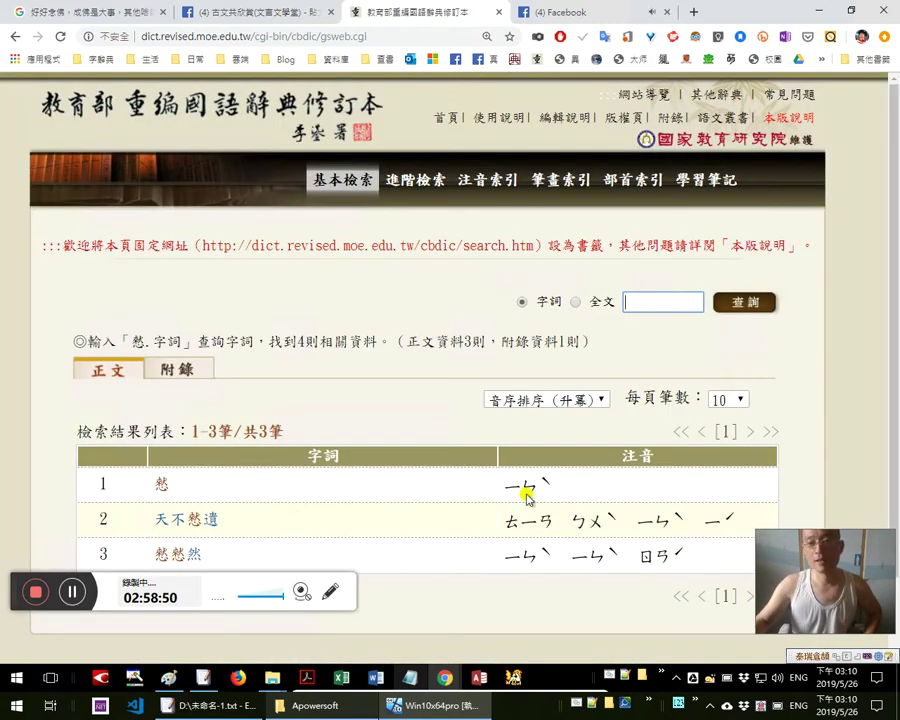
{"action": "left_click", "coordinate": [161, 484]}
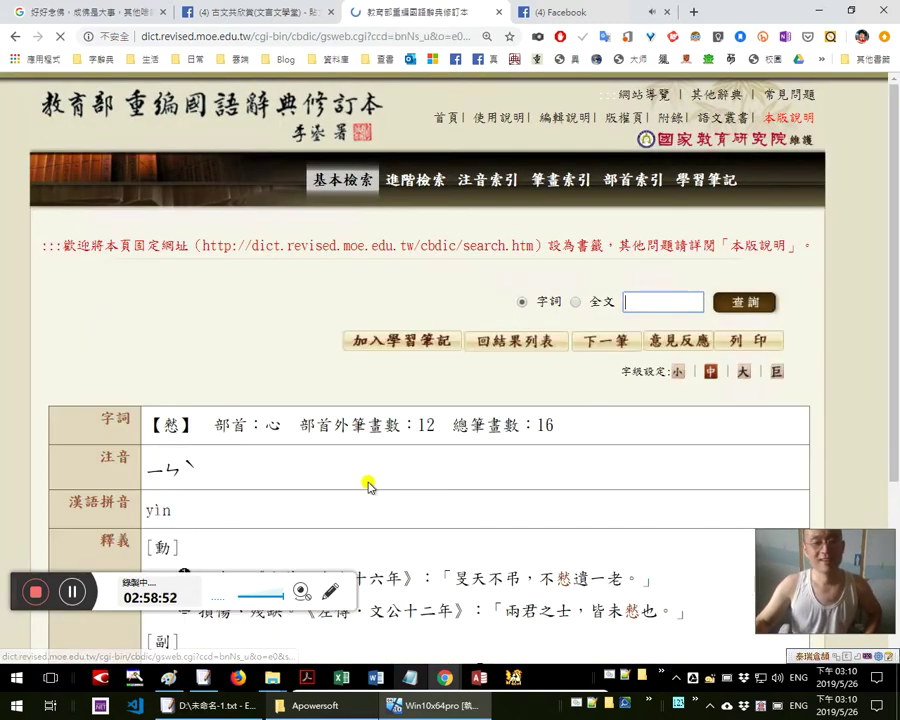
{"action": "scroll", "coordinate": [364, 480], "scroll_direction": "down", "scroll_amount": 2}
{"action": "scroll", "coordinate": [290, 450], "scroll_direction": "down", "scroll_amount": 1}
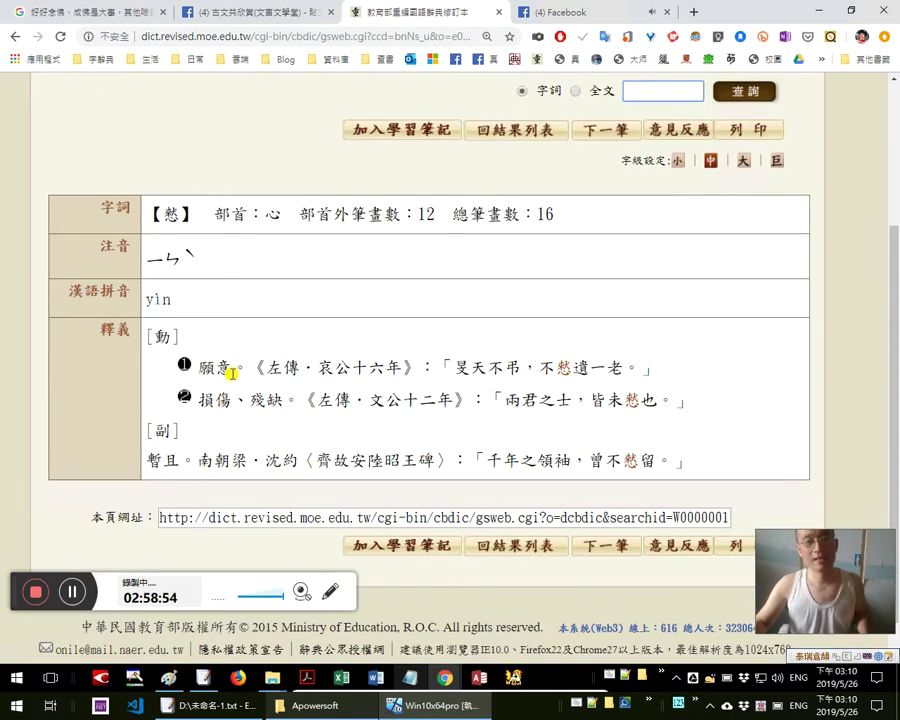
{"action": "double_click", "coordinate": [563, 368]}
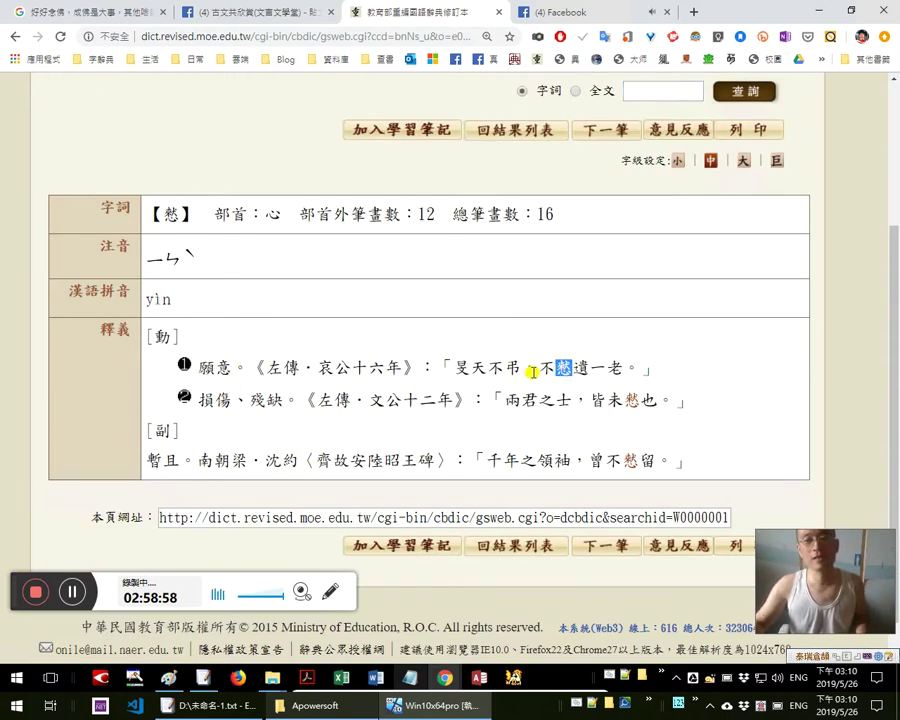
Compare the entry with the blog's 相 phrases, check the watch-party stream, and return to the blog
{"action": "key", "text": "alt+Tab"}
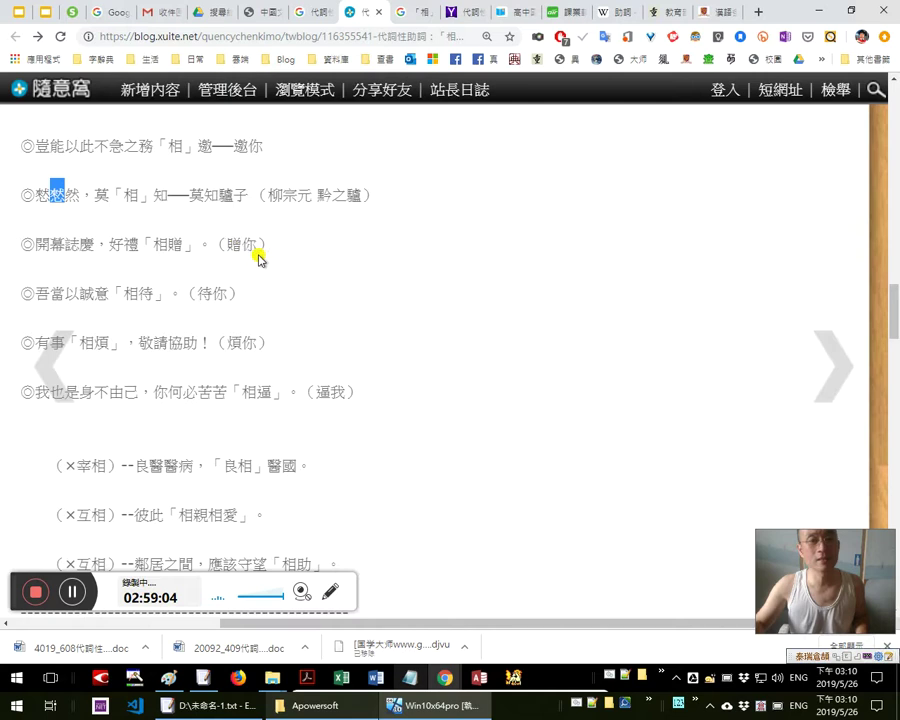
{"action": "key", "text": "alt+Tab"}
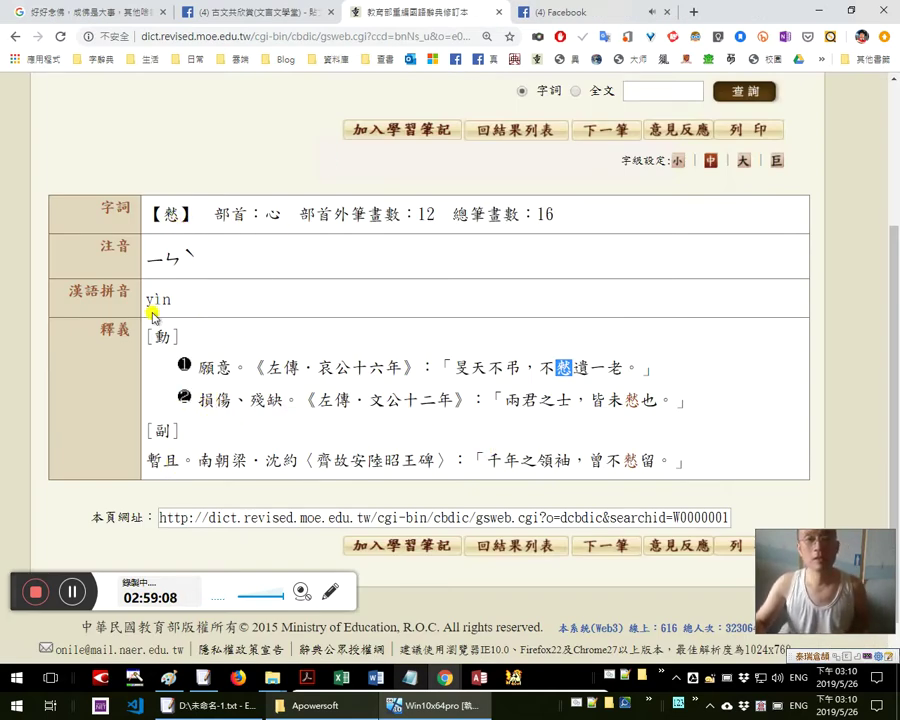
{"action": "key", "text": "alt+Tab"}
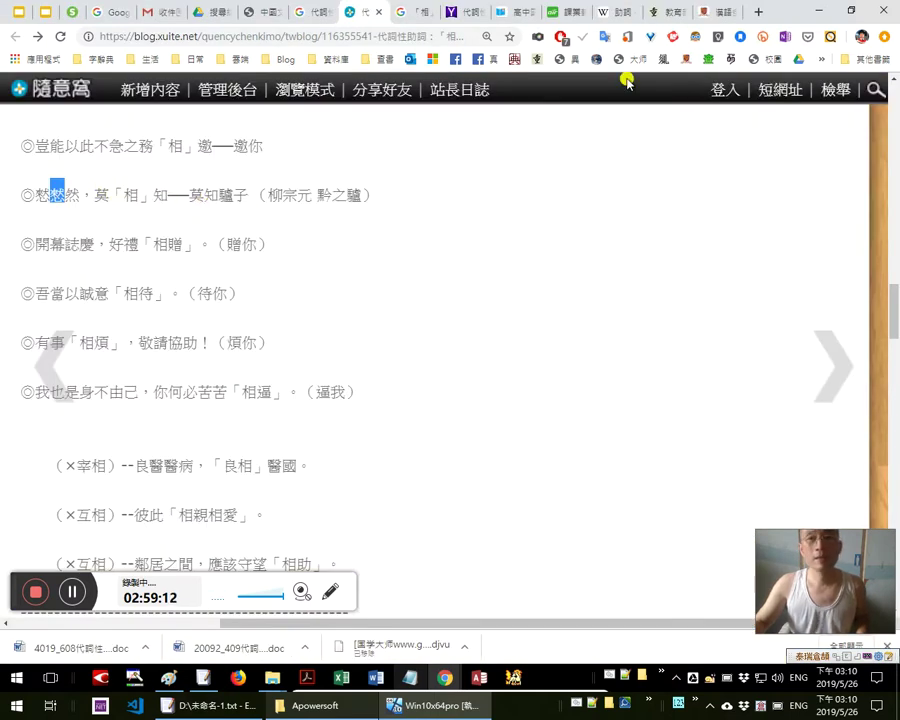
{"action": "key", "text": "alt+Tab"}
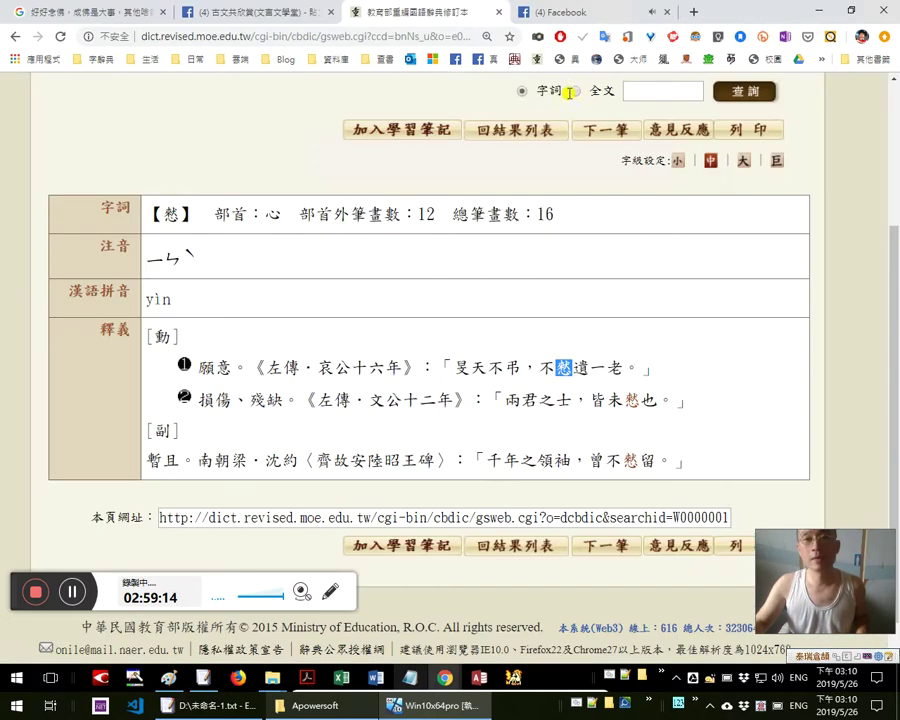
{"action": "left_click", "coordinate": [595, 17]}
{"action": "mouse_move", "coordinate": [585, 607]}
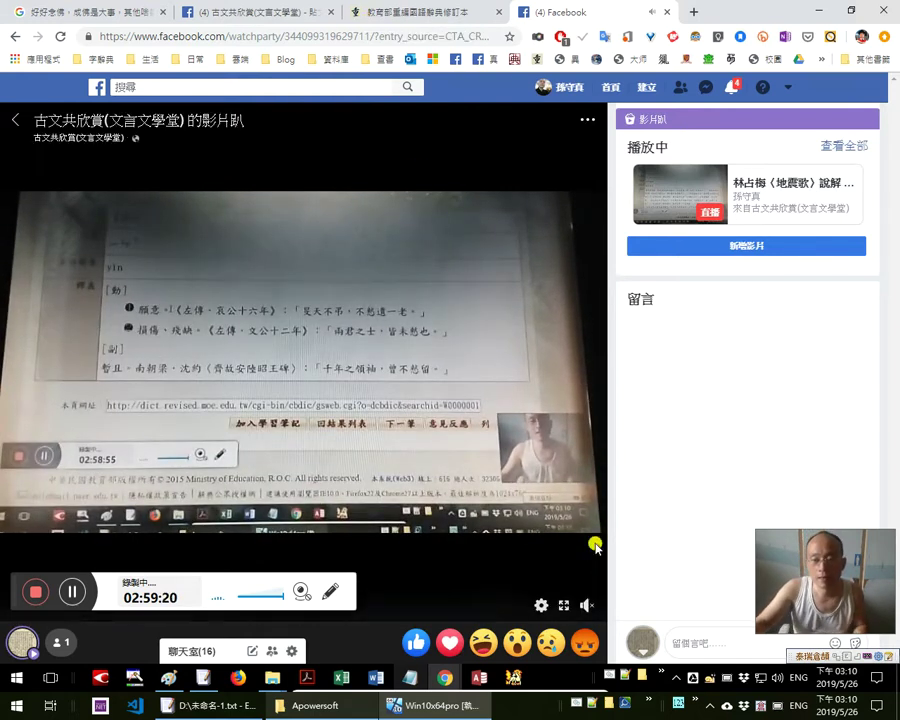
{"action": "left_click", "coordinate": [416, 11]}
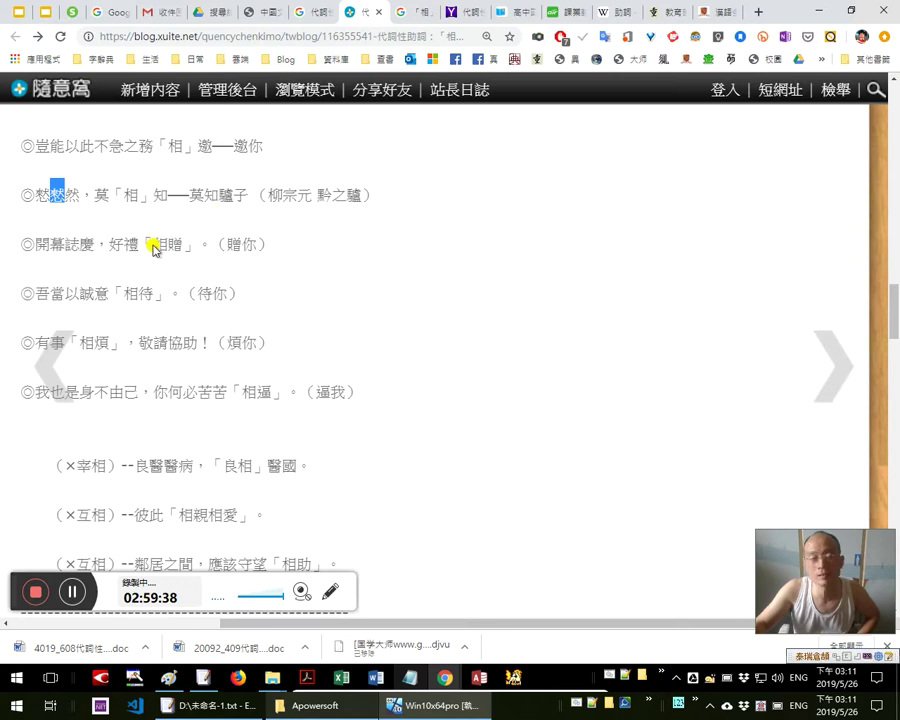
Highlight the word 相贈 in the 開幕誌慶 example line
{"action": "mouse_move", "coordinate": [82, 259]}
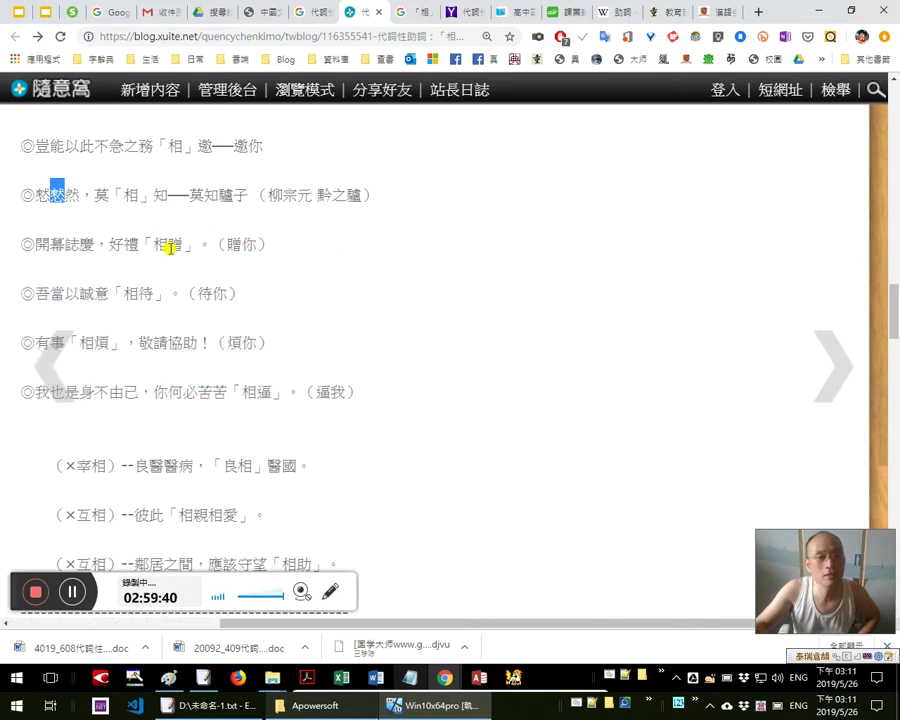
{"action": "left_click_drag", "start_coordinate": [188, 243], "coordinate": [56, 242]}
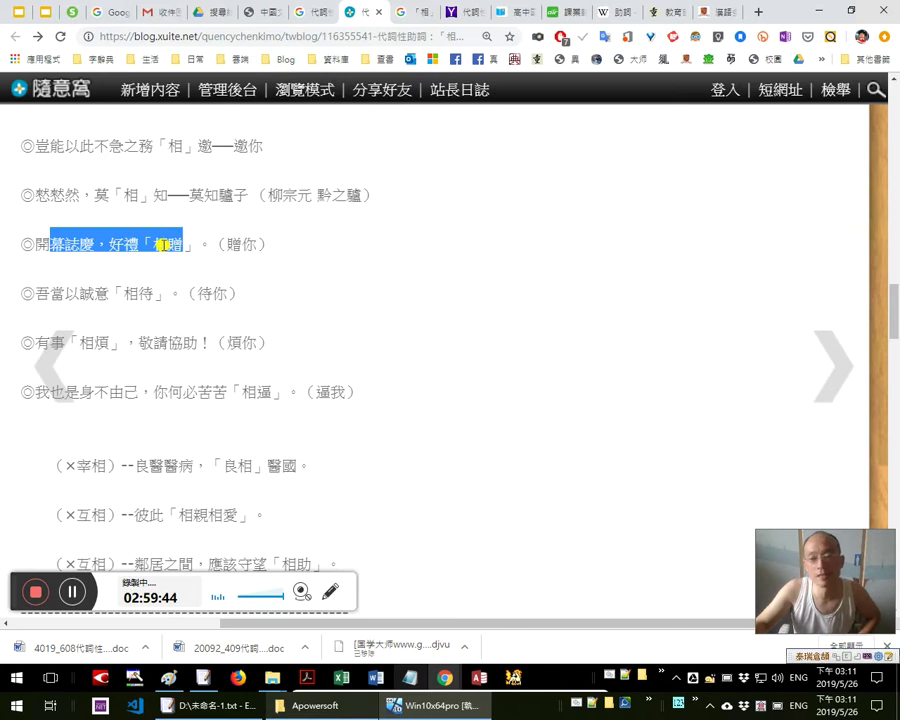
{"action": "left_click", "coordinate": [160, 243]}
{"action": "left_click_drag", "start_coordinate": [151, 243], "coordinate": [184, 243]}
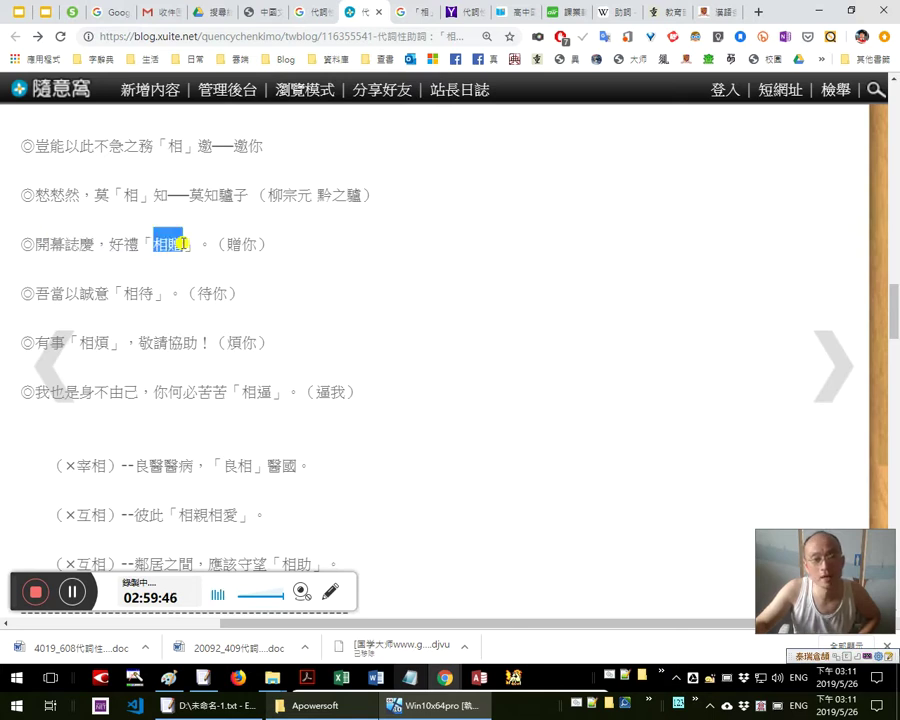
{"action": "scroll", "coordinate": [268, 230], "scroll_direction": "down", "scroll_amount": 1}
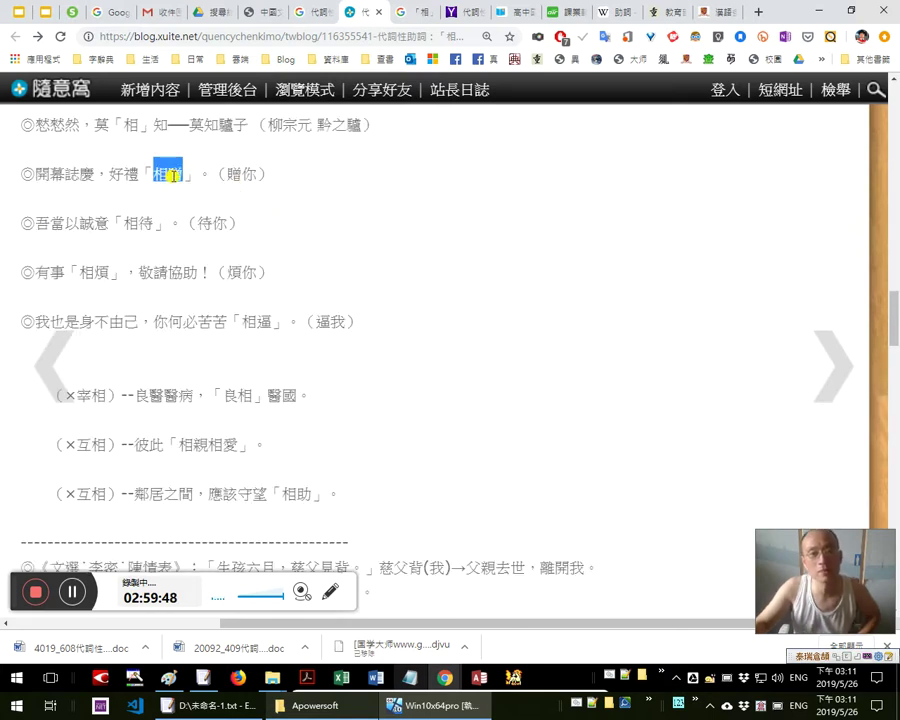
{"action": "scroll", "coordinate": [240, 174], "scroll_direction": "down", "scroll_amount": 1}
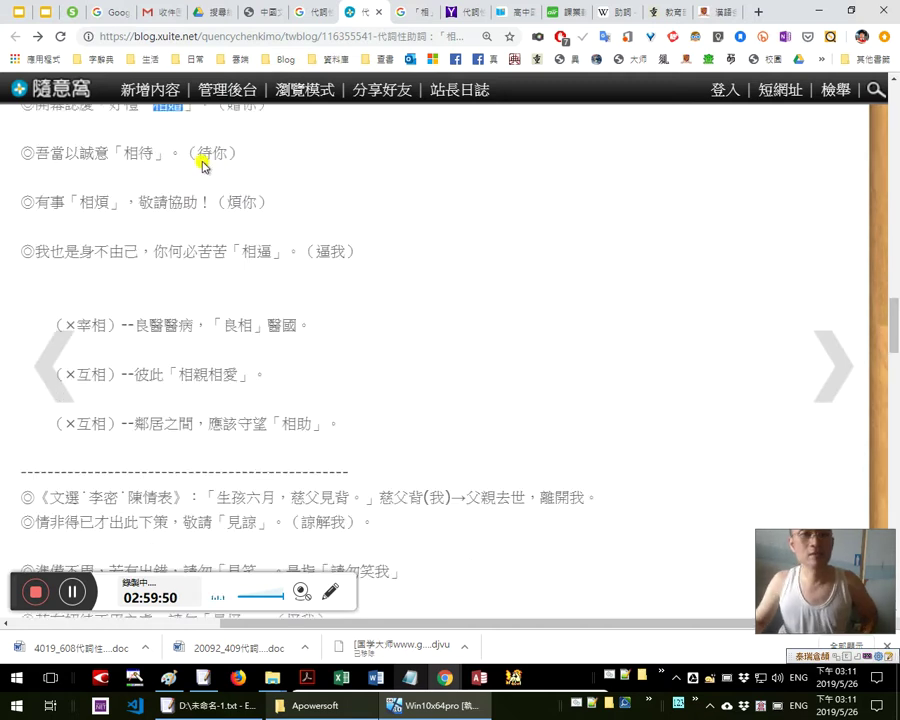
{"action": "scroll", "coordinate": [206, 167], "scroll_direction": "up", "scroll_amount": 1}
Highlight the 黔之驢 and 開幕誌慶 example lines in full
{"action": "left_click_drag", "start_coordinate": [42, 132], "coordinate": [403, 186]}
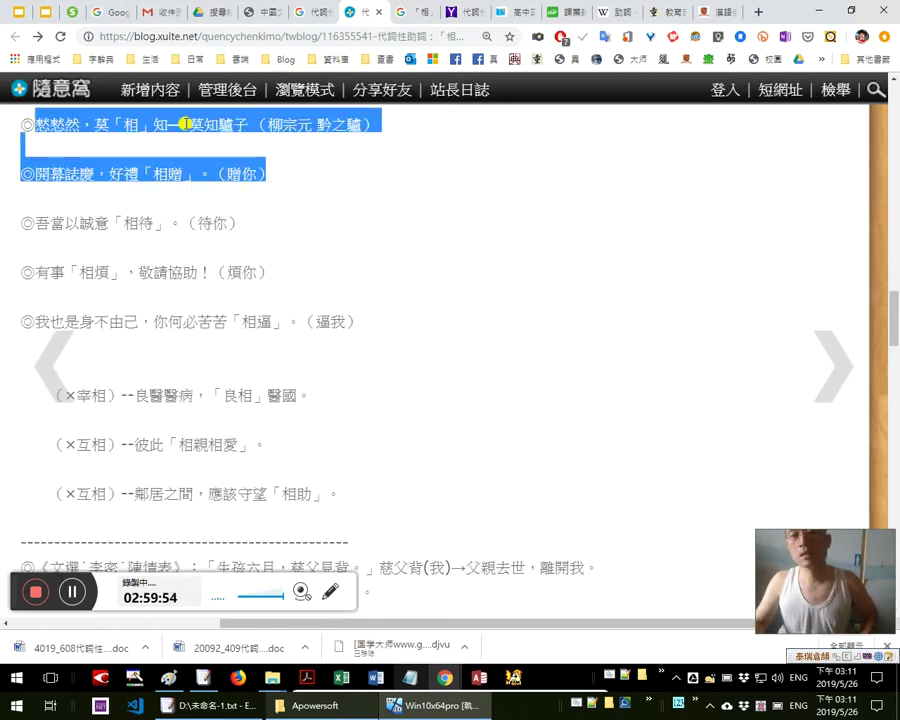
{"action": "scroll", "coordinate": [323, 213], "scroll_direction": "up", "scroll_amount": 1}
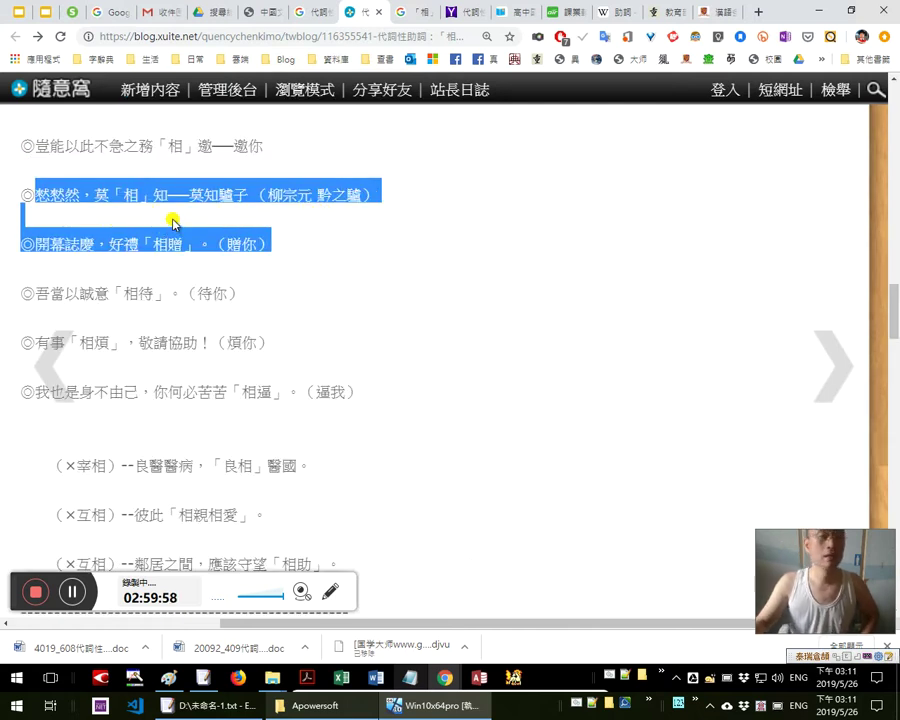
{"action": "left_click", "coordinate": [174, 220]}
{"action": "scroll", "coordinate": [150, 195], "scroll_direction": "down", "scroll_amount": 1}
{"action": "scroll", "coordinate": [60, 188], "scroll_direction": "up", "scroll_amount": 1}
{"action": "left_click_drag", "start_coordinate": [18, 188], "coordinate": [286, 244]}
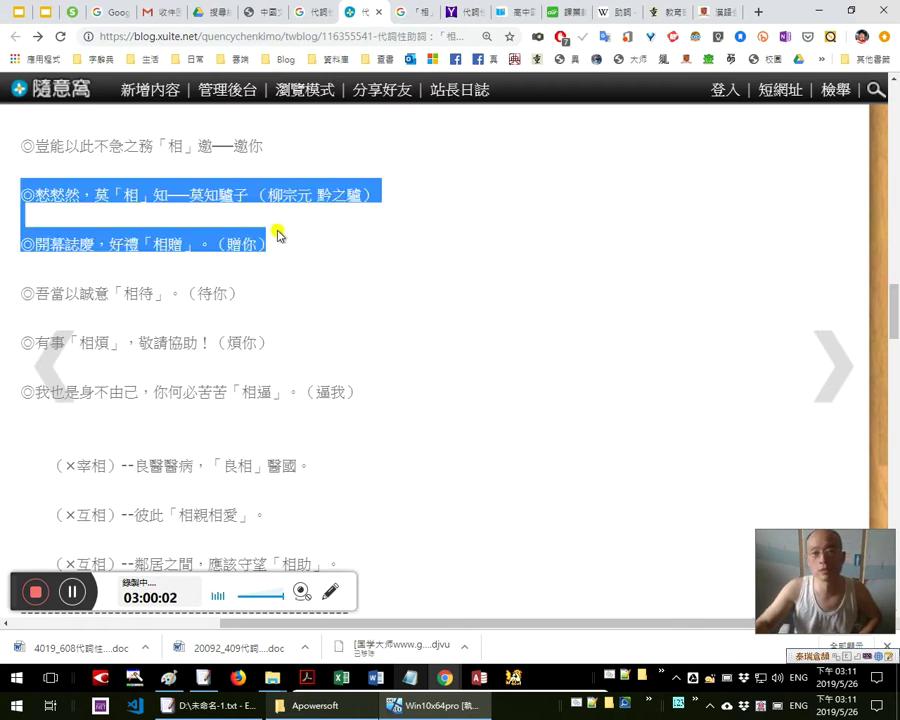
{"action": "scroll", "coordinate": [275, 228], "scroll_direction": "down", "scroll_amount": 1}
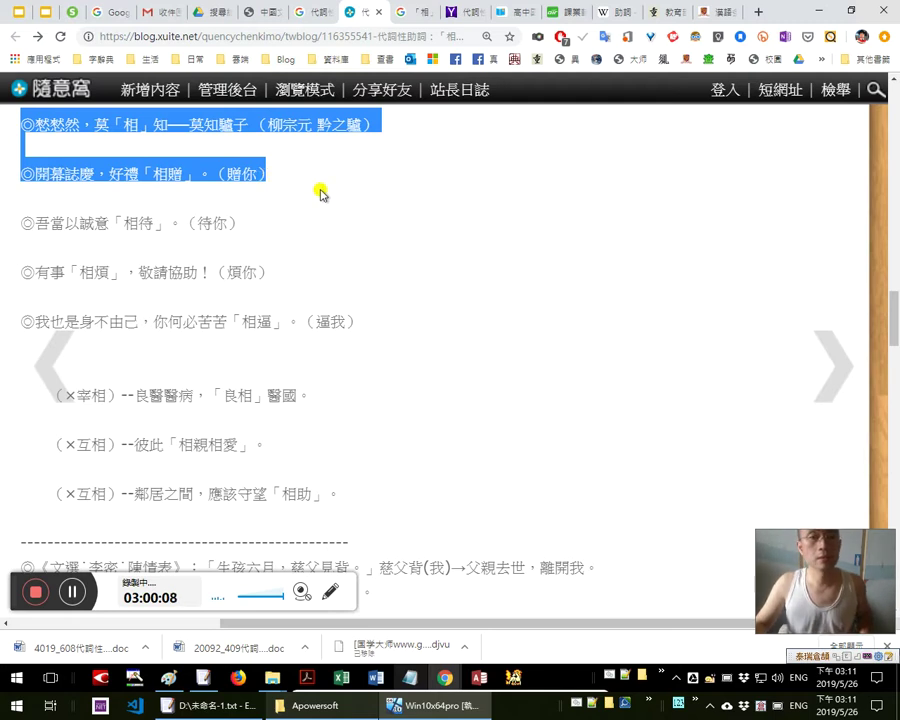
{"action": "scroll", "coordinate": [320, 194], "scroll_direction": "down", "scroll_amount": 1}
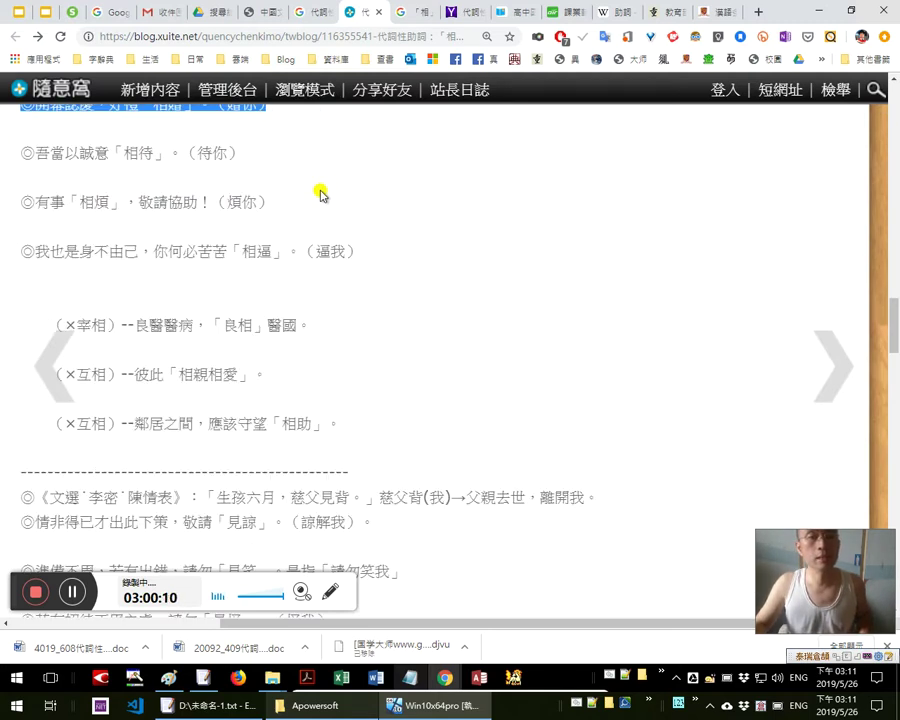
Highlight 相待 in the 誠意 line and 相逼 in the 身不由己 line
{"action": "left_click_drag", "start_coordinate": [158, 154], "coordinate": [110, 154]}
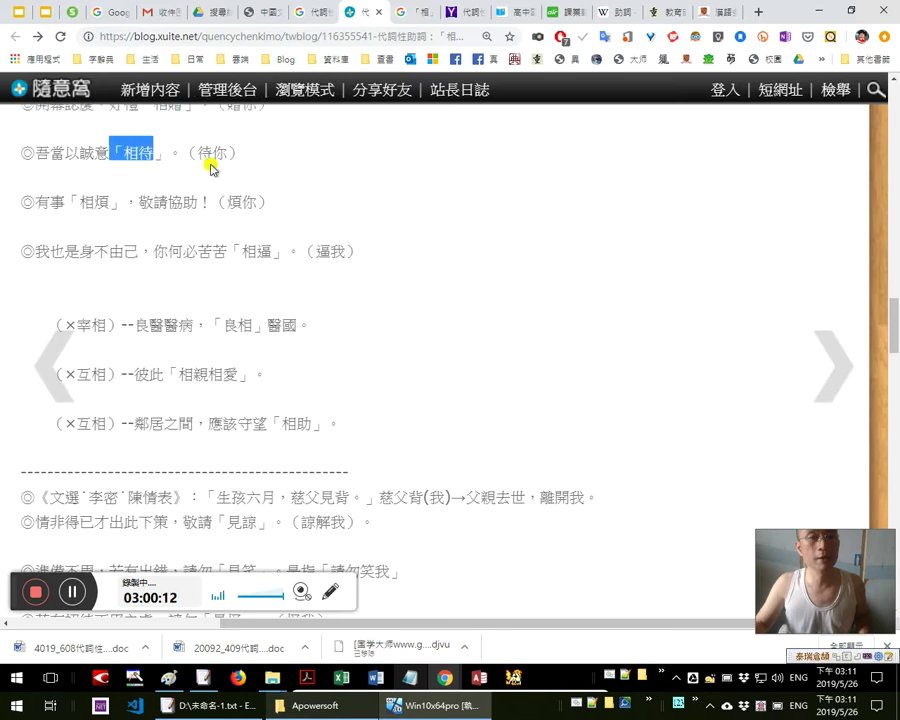
{"action": "left_click_drag", "start_coordinate": [267, 202], "coordinate": [77, 200]}
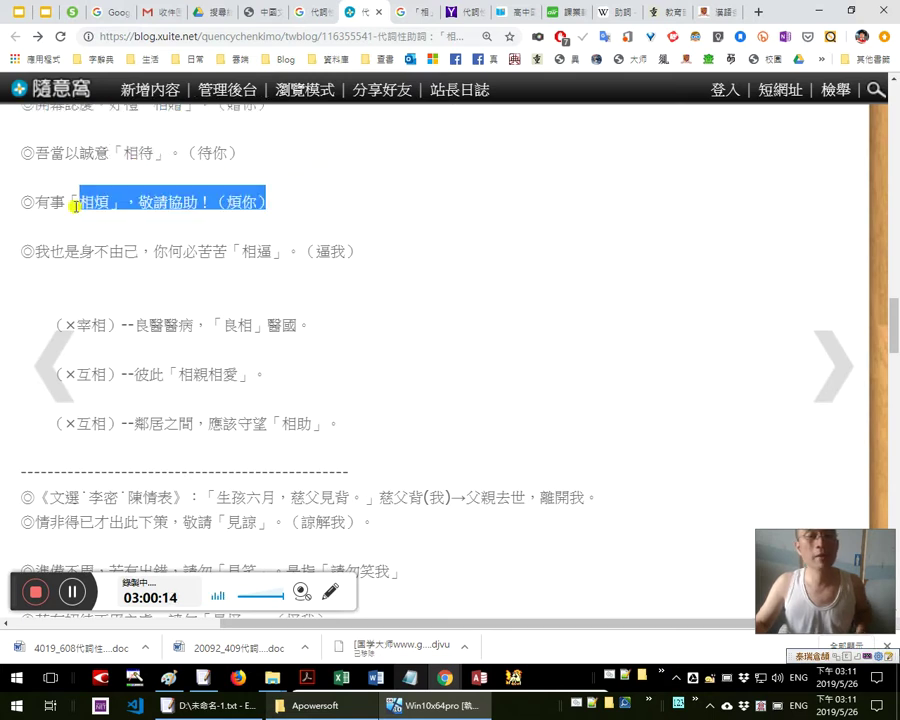
{"action": "scroll", "coordinate": [344, 200], "scroll_direction": "down", "scroll_amount": 1}
{"action": "scroll", "coordinate": [320, 198], "scroll_direction": "up", "scroll_amount": 1}
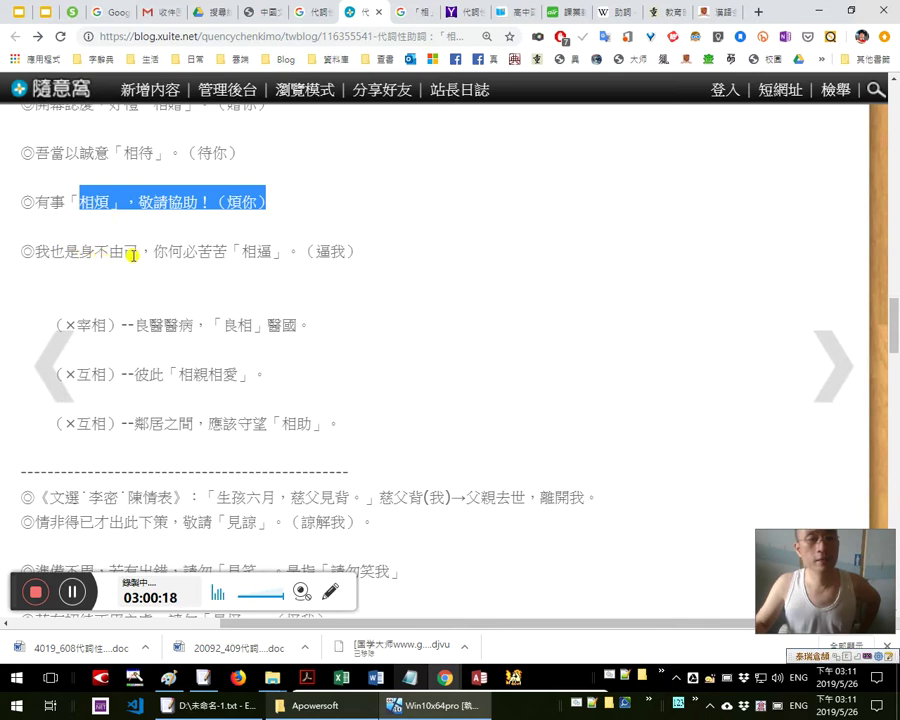
{"action": "left_click_drag", "start_coordinate": [243, 252], "coordinate": [388, 250]}
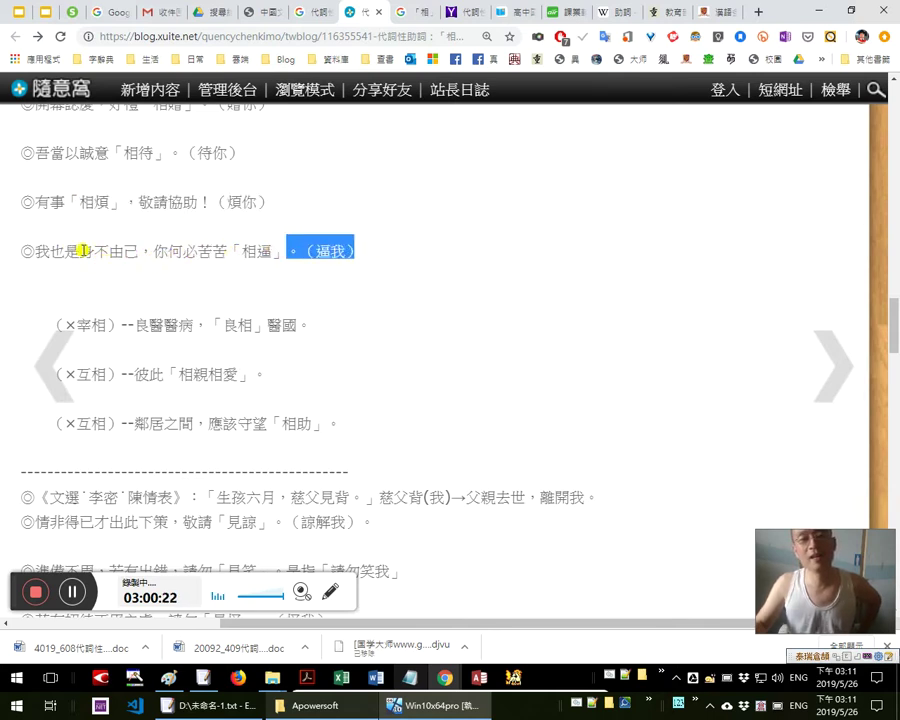
{"action": "left_click", "coordinate": [370, 250]}
{"action": "left_click_drag", "start_coordinate": [118, 190], "coordinate": [350, 282]}
{"action": "scroll", "coordinate": [352, 283], "scroll_direction": "down", "scroll_amount": 1}
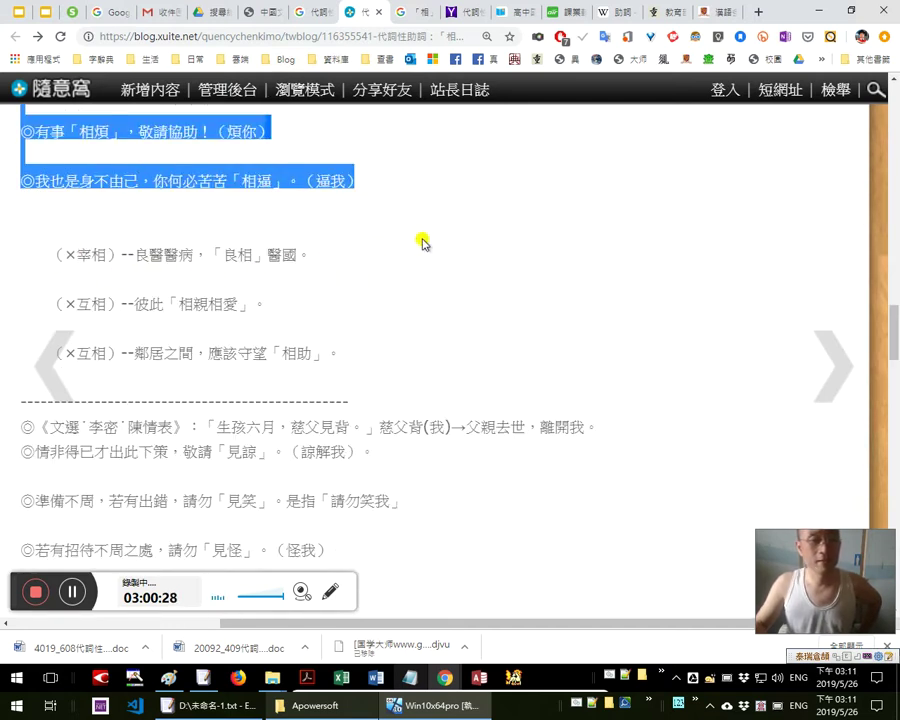
{"action": "scroll", "coordinate": [422, 243], "scroll_direction": "down", "scroll_amount": 1}
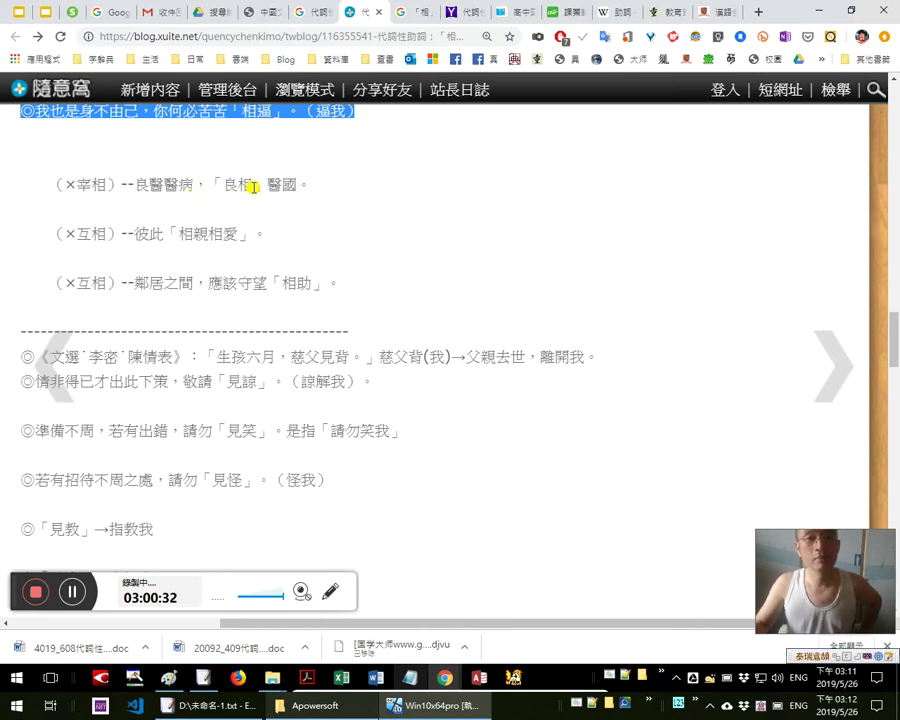
Mark 相 in 良相, 互 in 互相 and 相 in 相親相愛, then minimize the remote session
{"action": "double_click", "coordinate": [240, 184]}
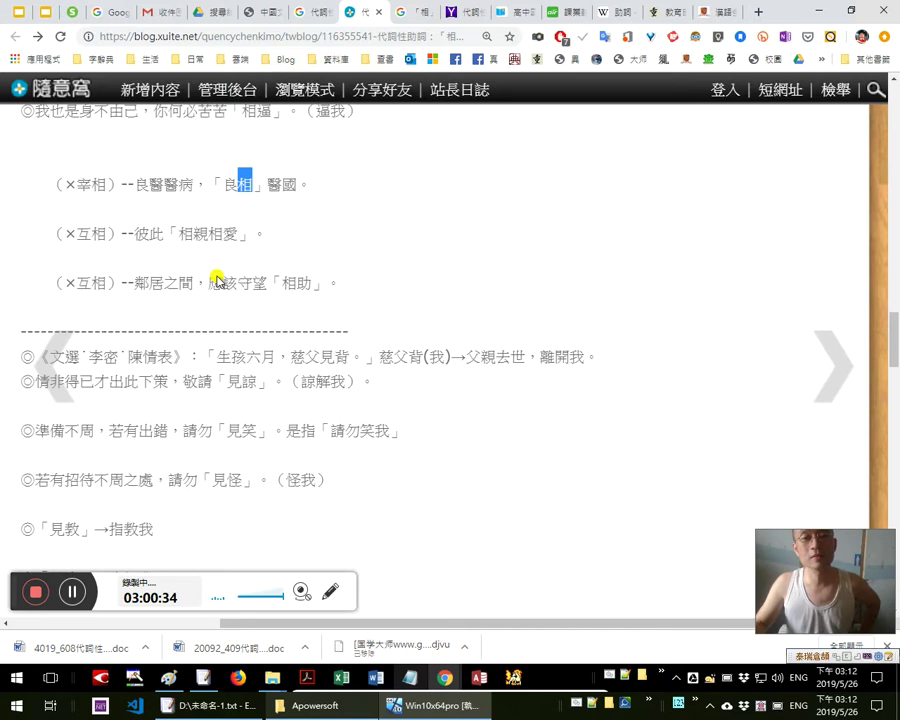
{"action": "left_click", "coordinate": [472, 226]}
{"action": "scroll", "coordinate": [474, 222], "scroll_direction": "down", "scroll_amount": 1}
{"action": "scroll", "coordinate": [474, 222], "scroll_direction": "up", "scroll_amount": 1}
{"action": "left_click_drag", "start_coordinate": [240, 188], "coordinate": [258, 185]}
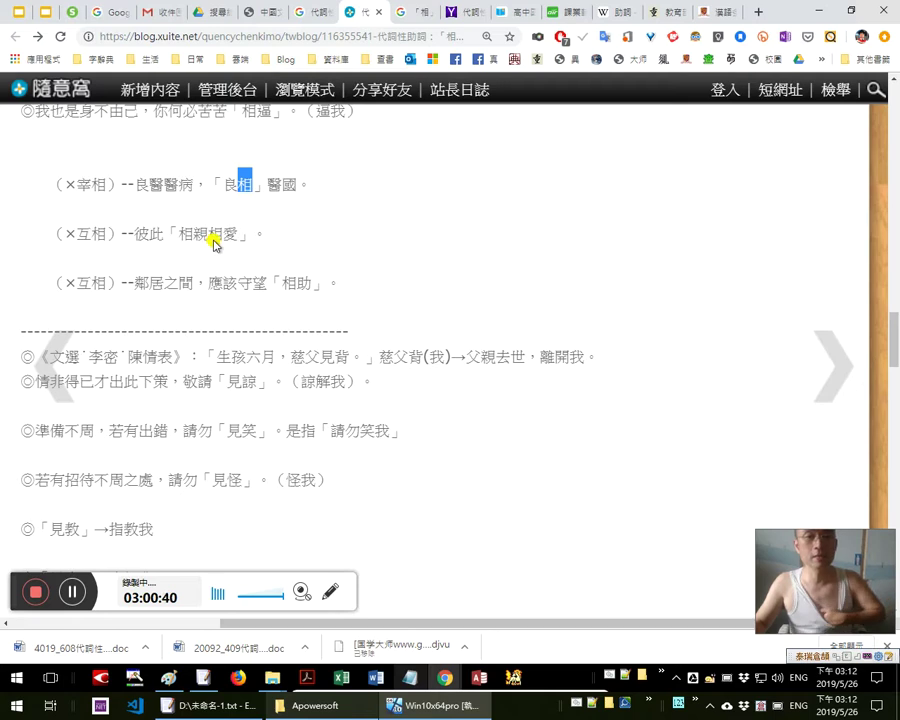
{"action": "left_click_drag", "start_coordinate": [78, 237], "coordinate": [88, 238]}
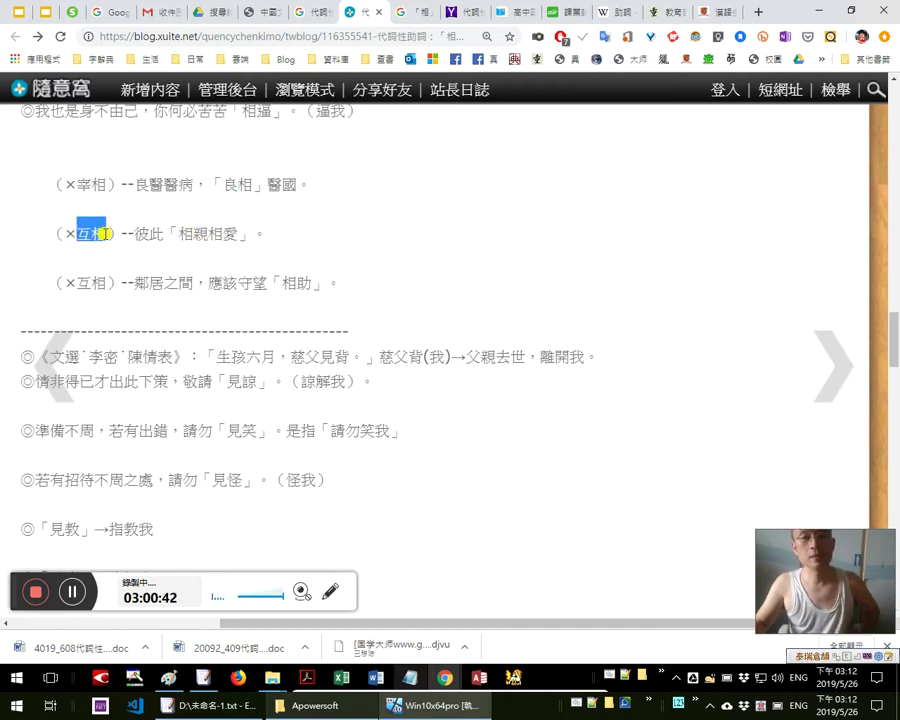
{"action": "left_click_drag", "start_coordinate": [179, 234], "coordinate": [218, 237]}
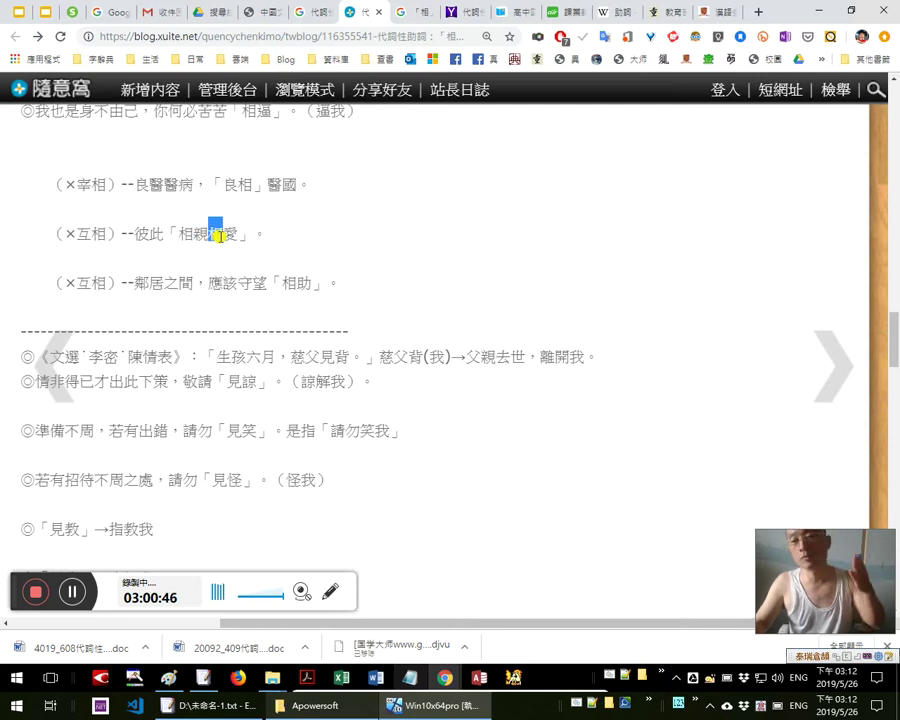
{"action": "mouse_move", "coordinate": [346, 20]}
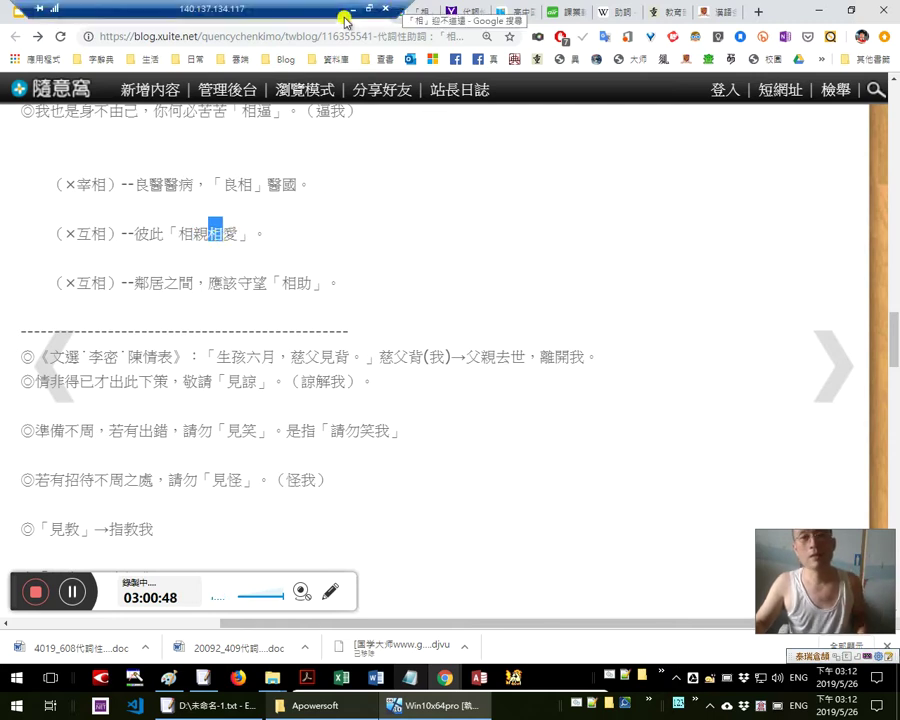
{"action": "left_click", "coordinate": [347, 10]}
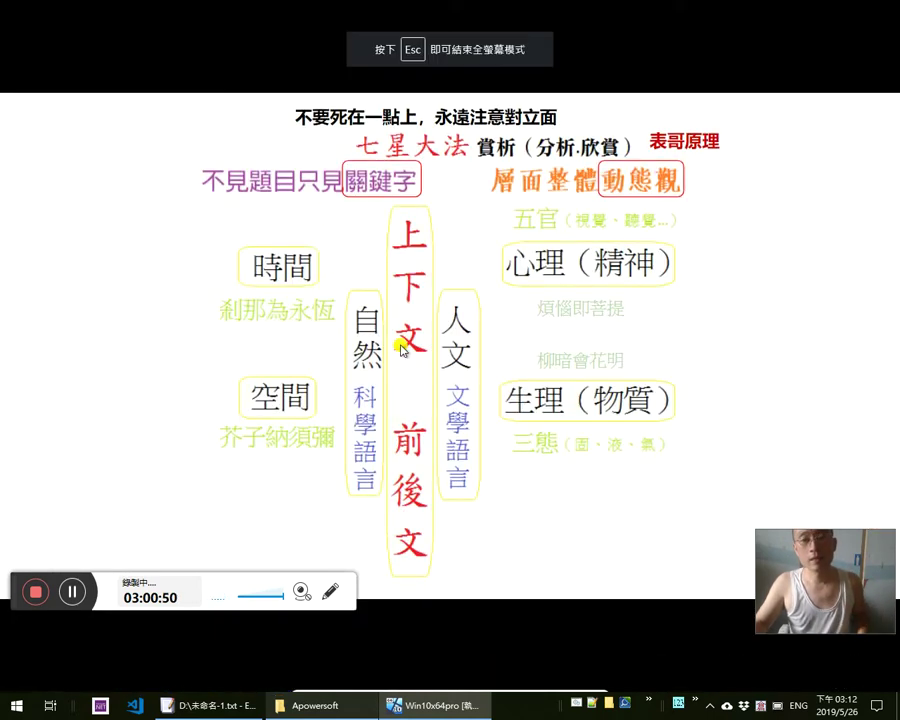
Select the line 地平踏穩相欣告 in the 林占梅 Word document
{"action": "key", "text": "alt+Tab"}
{"action": "key", "text": "Tab"}
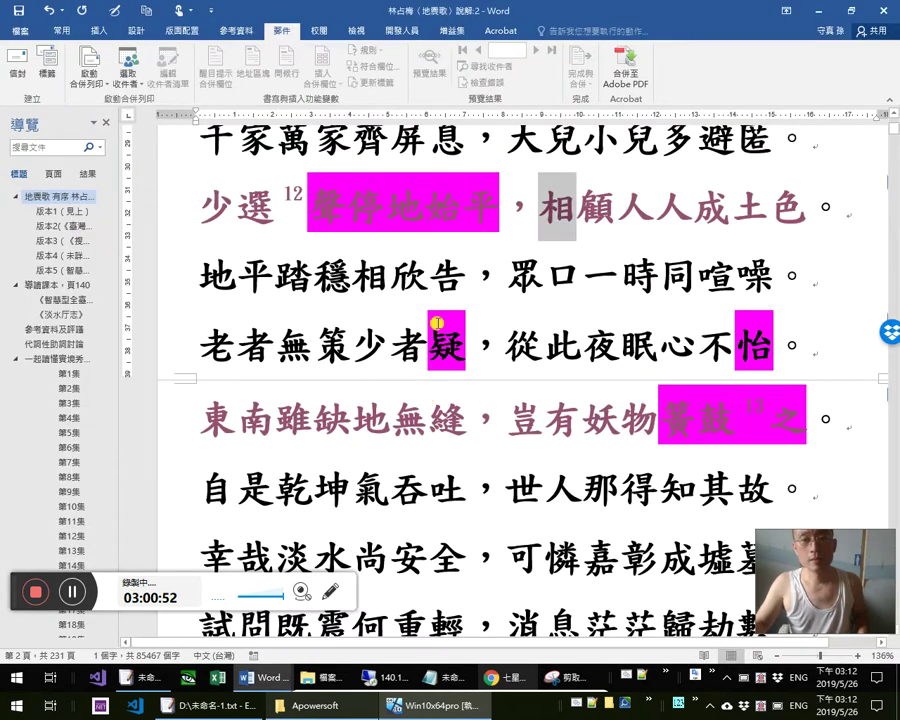
{"action": "left_click_drag", "start_coordinate": [212, 270], "coordinate": [474, 272]}
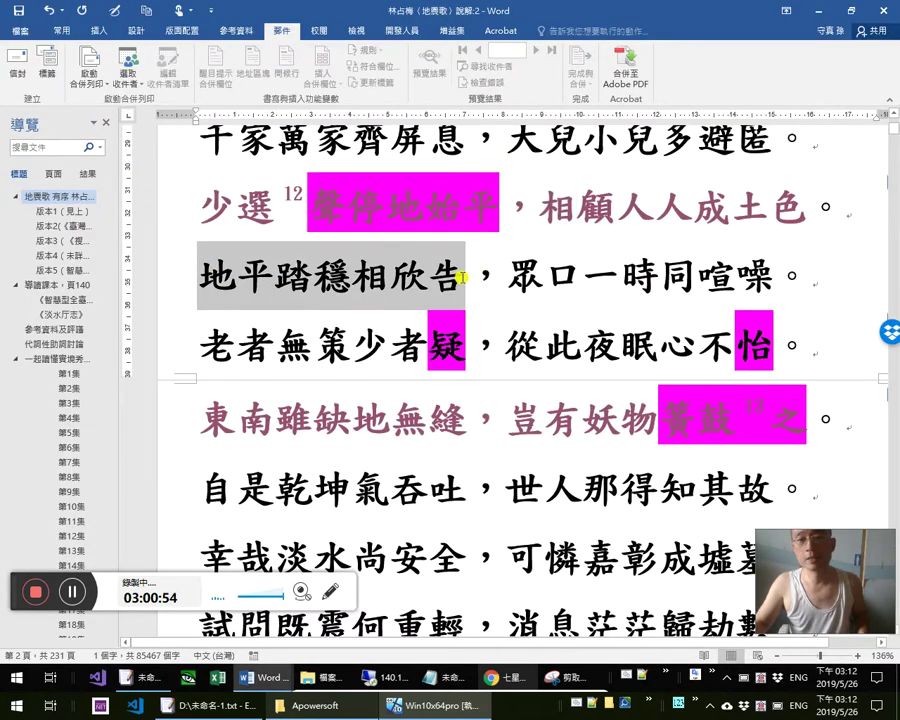
{"action": "left_click", "coordinate": [395, 284]}
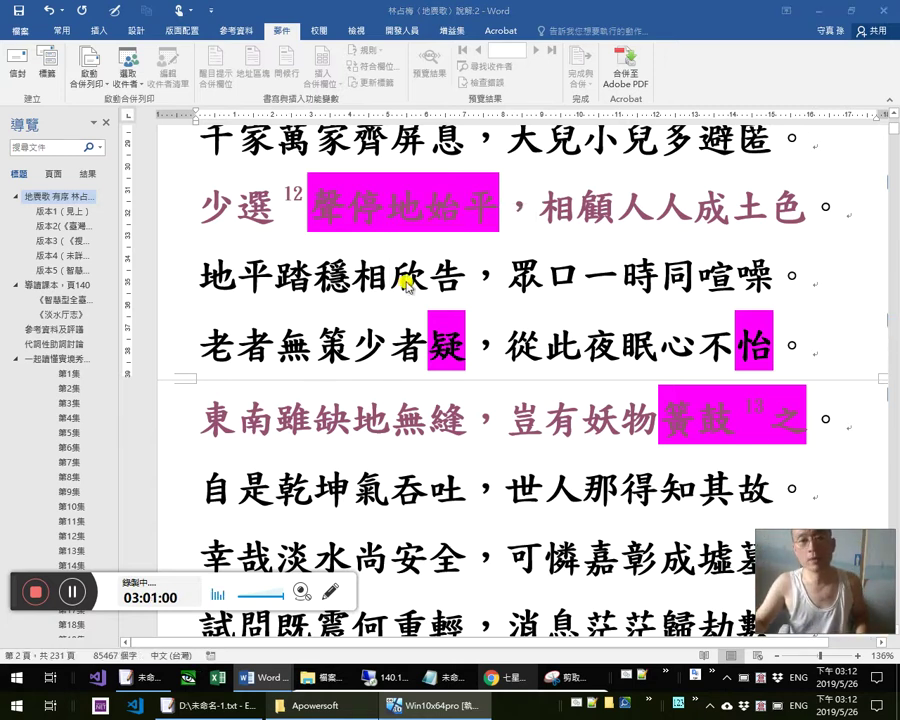
Back on the Xuite post, select the × in （×互相）
{"action": "key", "text": "alt+Tab"}
{"action": "left_click", "coordinate": [407, 285]}
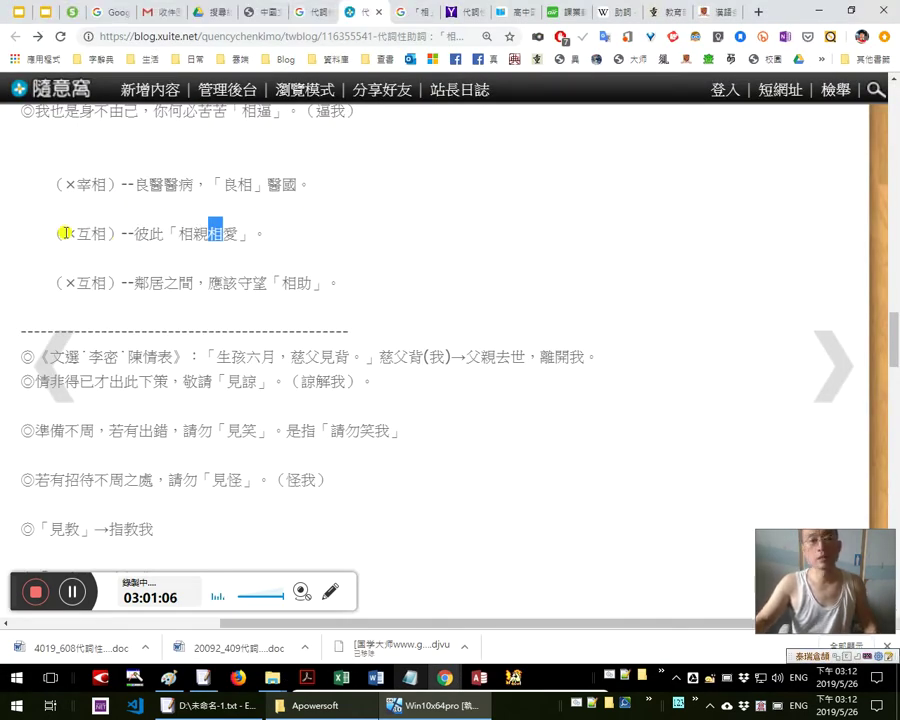
{"action": "left_click_drag", "start_coordinate": [64, 233], "coordinate": [76, 233]}
{"action": "key", "text": "ctrl+c"}
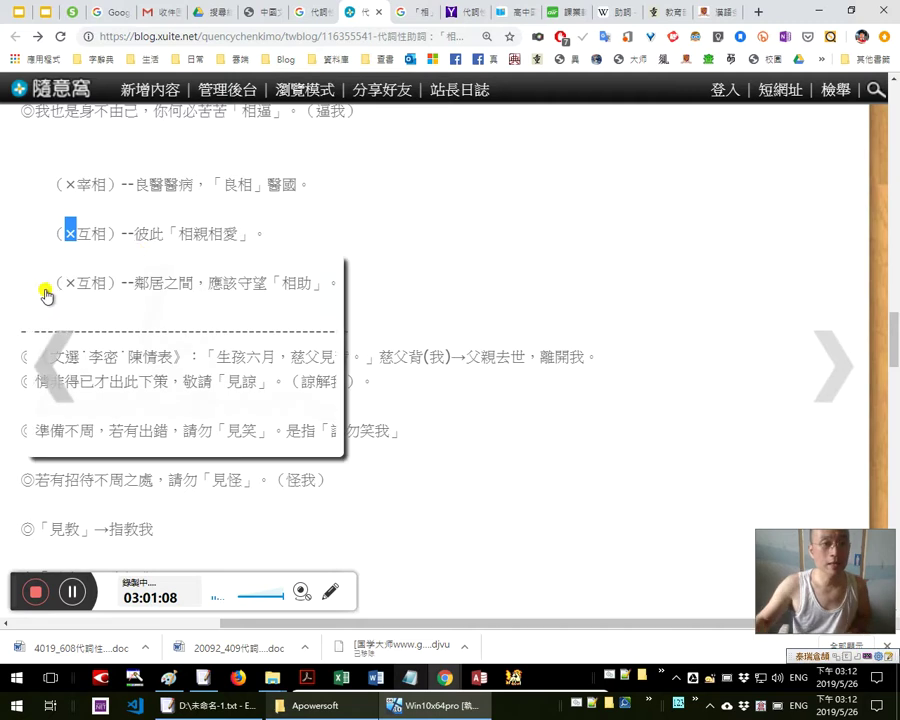
Search Google for the × sign and open its Wikipedia article, finding x in it
{"action": "right_click", "coordinate": [70, 233]}
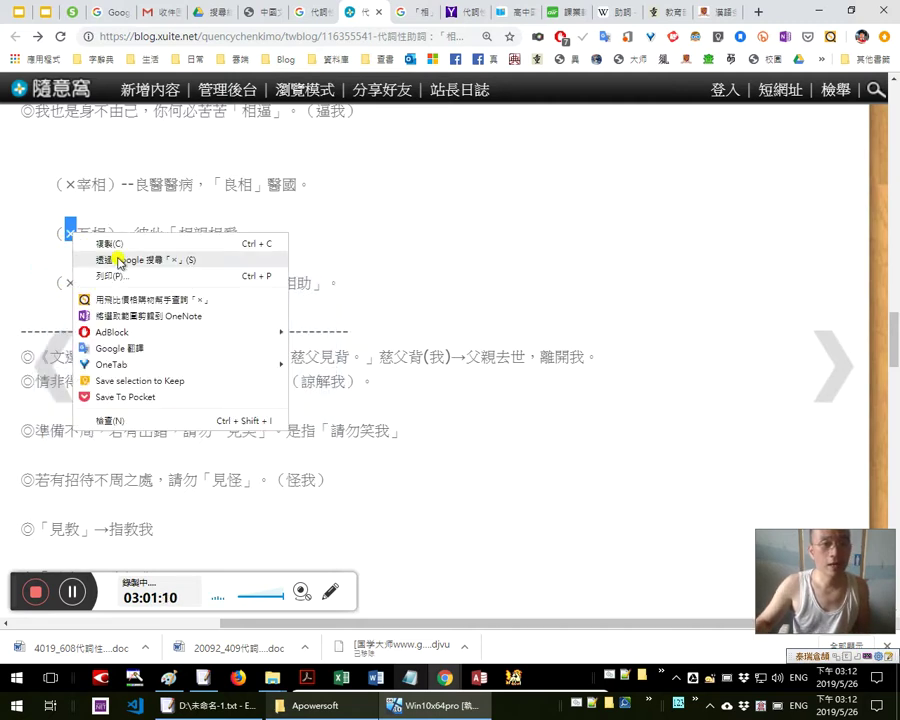
{"action": "left_click", "coordinate": [116, 259]}
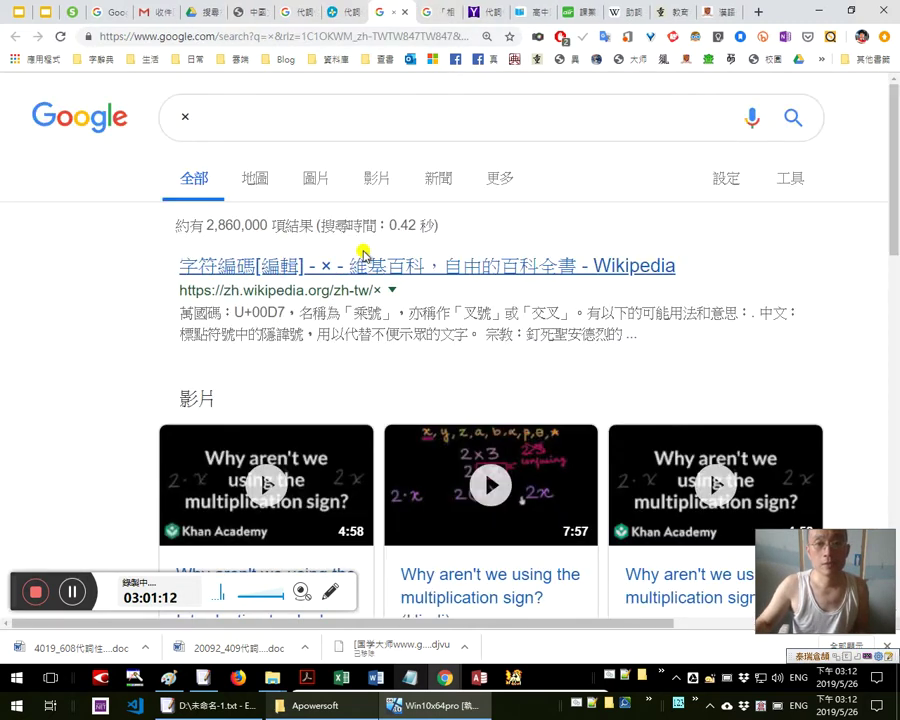
{"action": "left_click", "coordinate": [360, 264]}
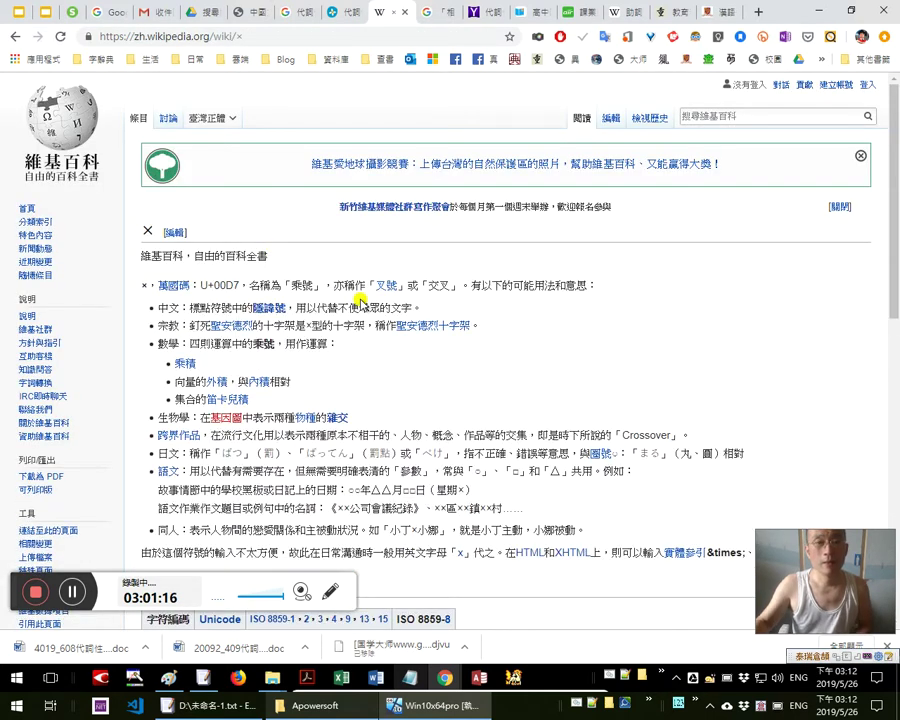
{"action": "key", "text": "ctrl+f"}
{"action": "type", "text": "x"}
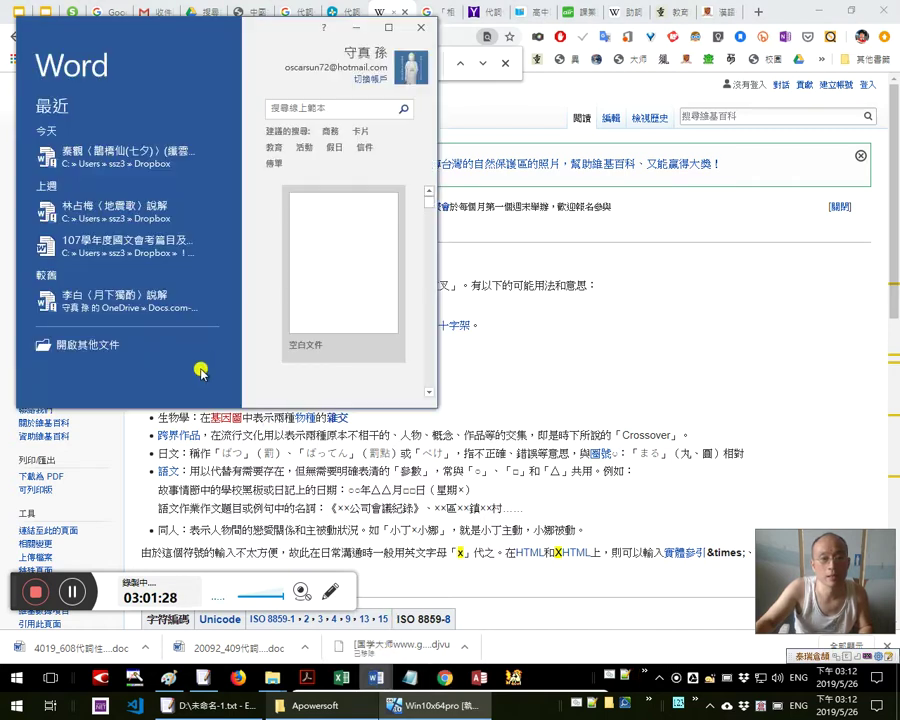
Launch Word and open the linked Wikipedia article on 隱諱號
{"action": "left_click", "coordinate": [527, 323]}
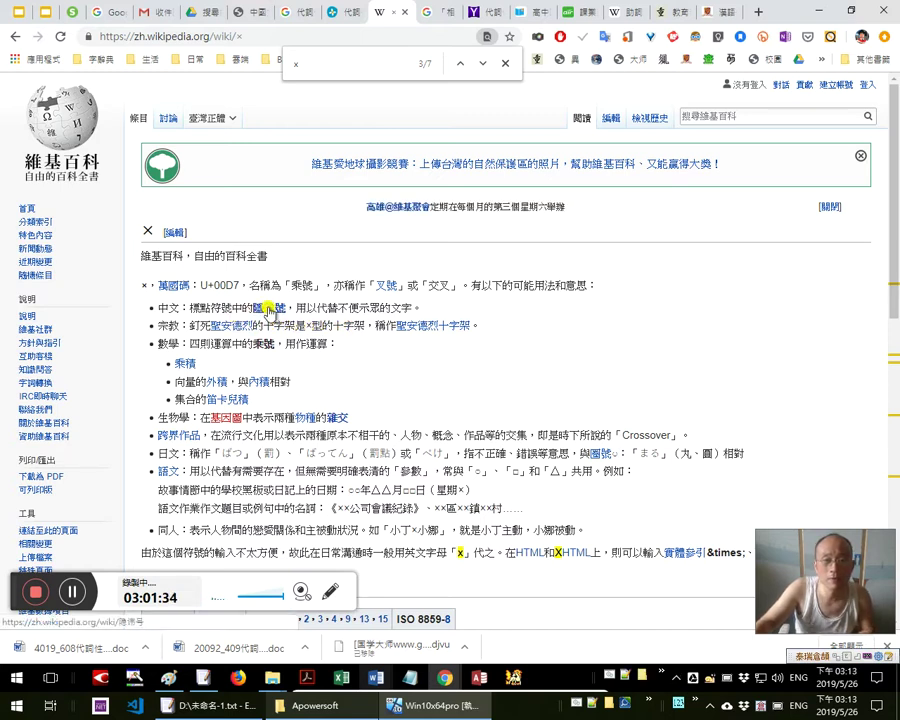
{"action": "mouse_move", "coordinate": [271, 311]}
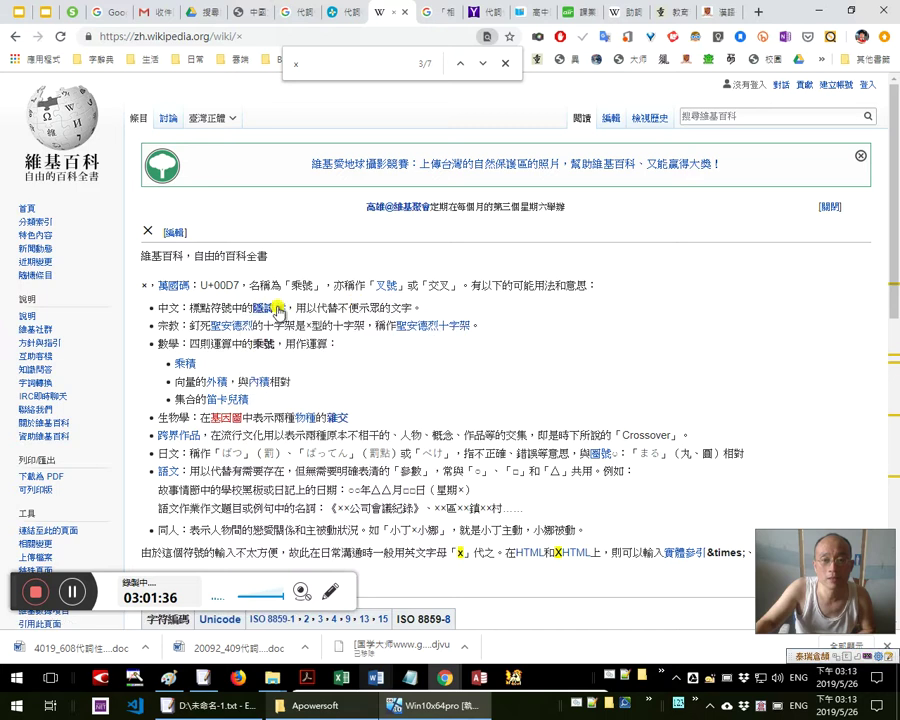
{"action": "left_click", "coordinate": [271, 311]}
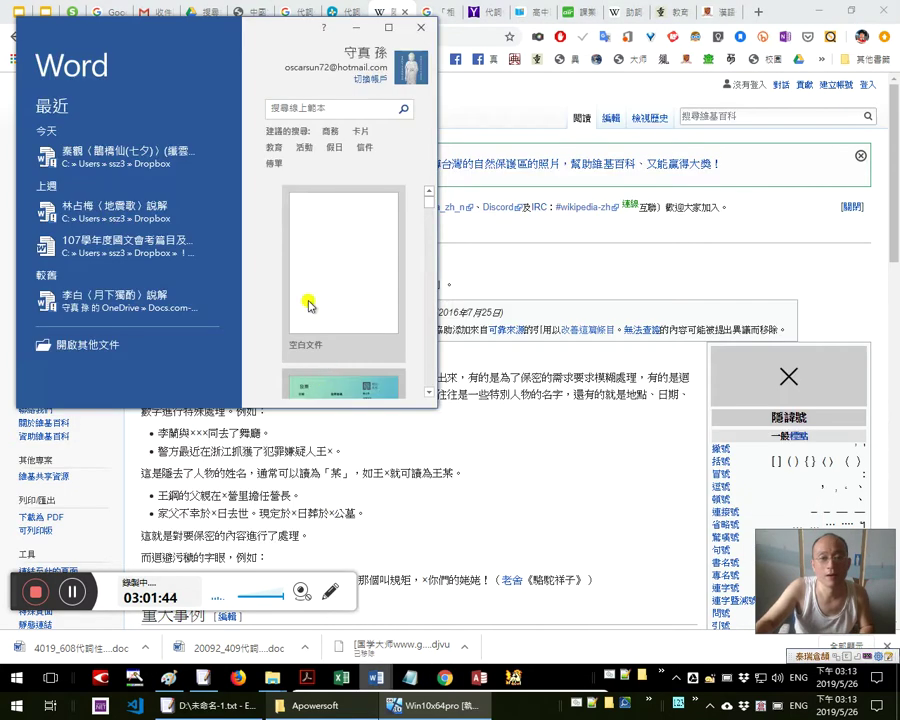
Create a blank Word document and paste ×, toggling it to code 00D7 and back with Alt+X
{"action": "left_click", "coordinate": [361, 225]}
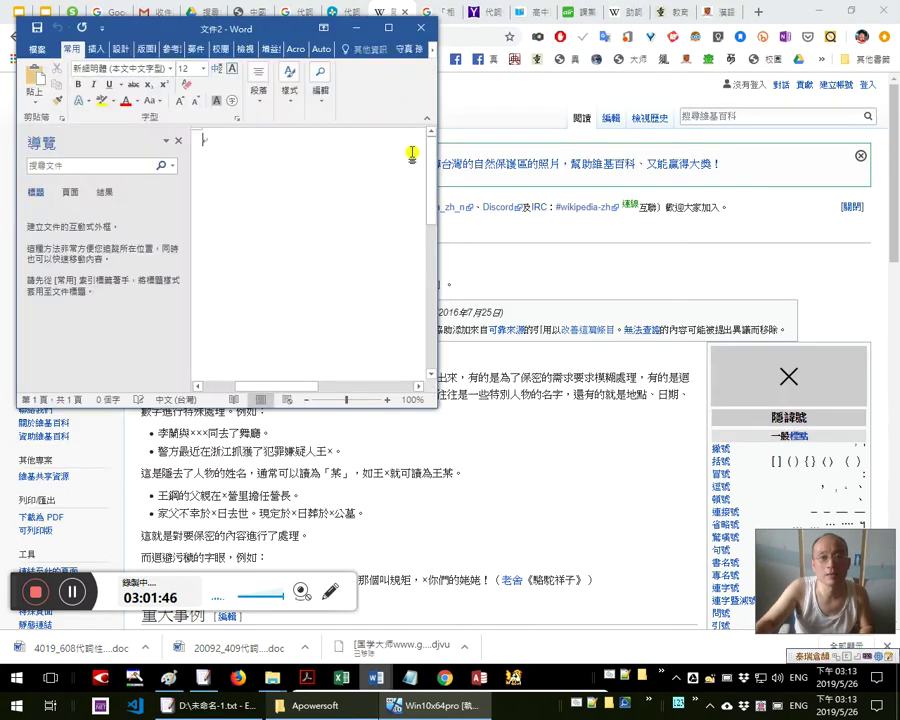
{"action": "left_click", "coordinate": [391, 28]}
{"action": "left_click", "coordinate": [397, 32]}
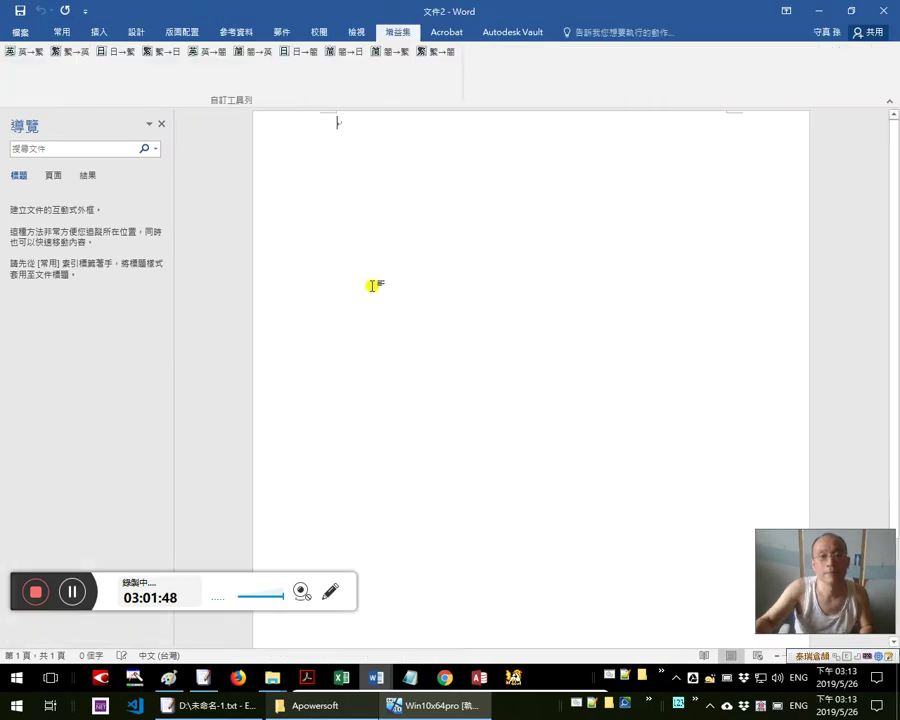
{"action": "key", "text": "ctrl+v"}
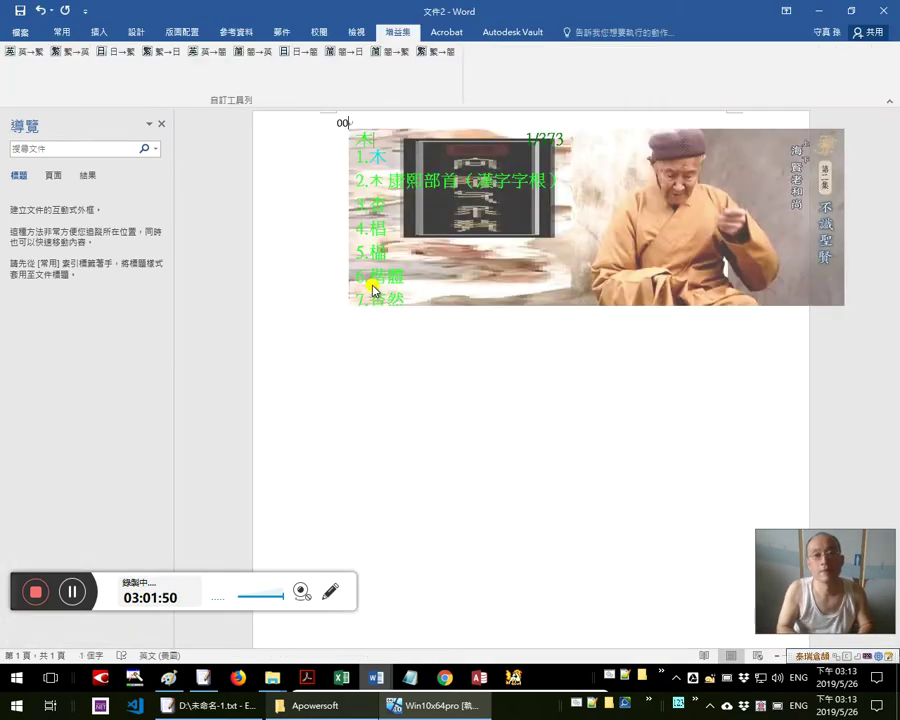
{"action": "key", "text": "ctrl+z"}
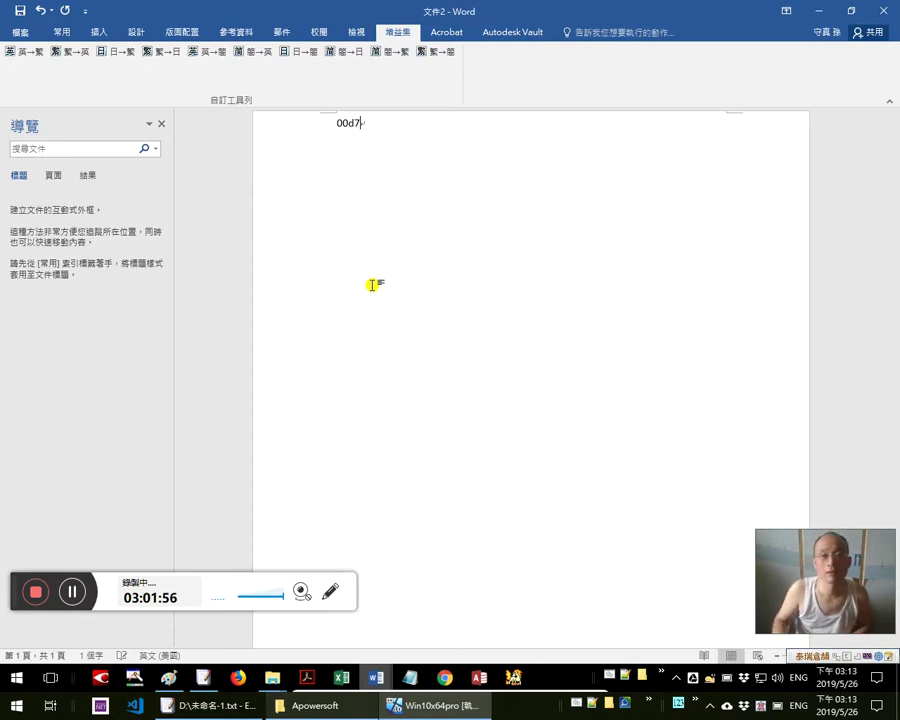
{"action": "key", "text": "BackSpace"}
{"action": "key", "text": "BackSpace"}
{"action": "key", "text": "BackSpace"}
{"action": "key", "text": "BackSpace"}
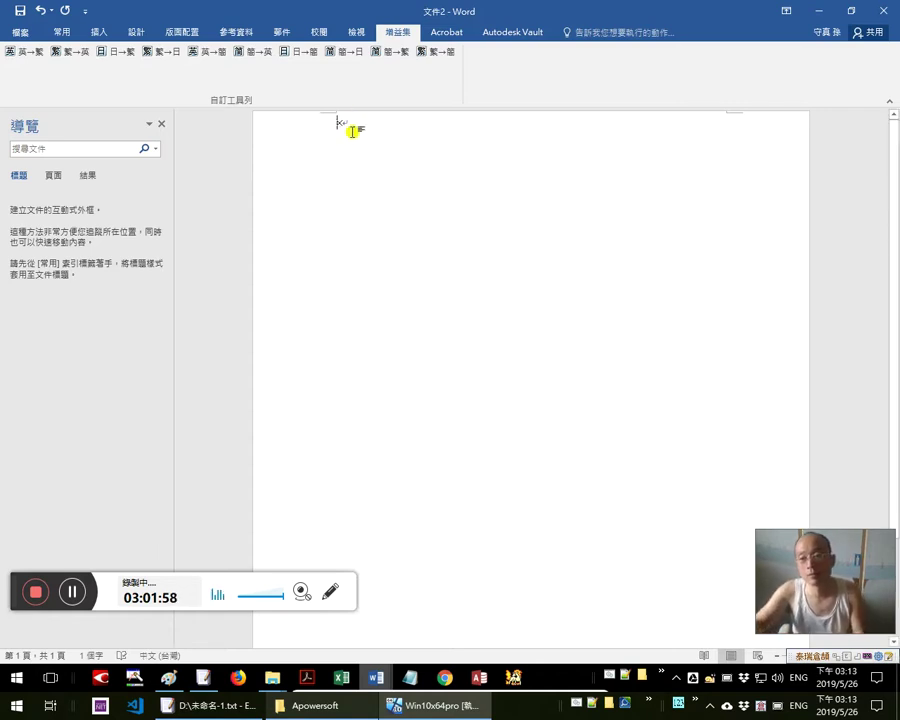
{"action": "key", "text": "ctrl+v"}
{"action": "scroll", "coordinate": [405, 180], "scroll_direction": "up", "scroll_amount": 2}
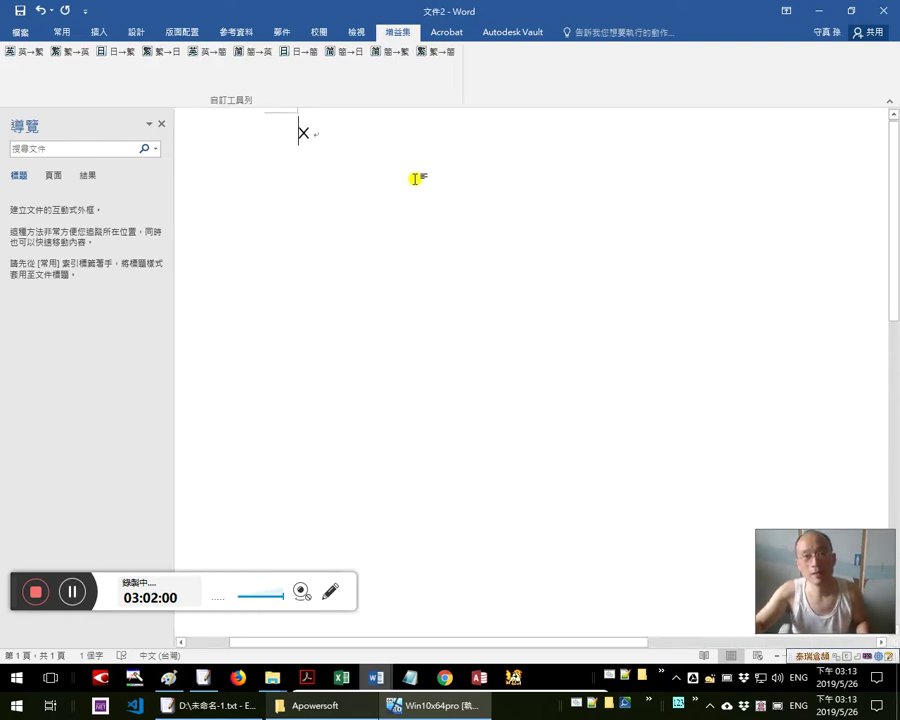
{"action": "scroll", "coordinate": [366, 124], "scroll_direction": "up", "scroll_amount": 1}
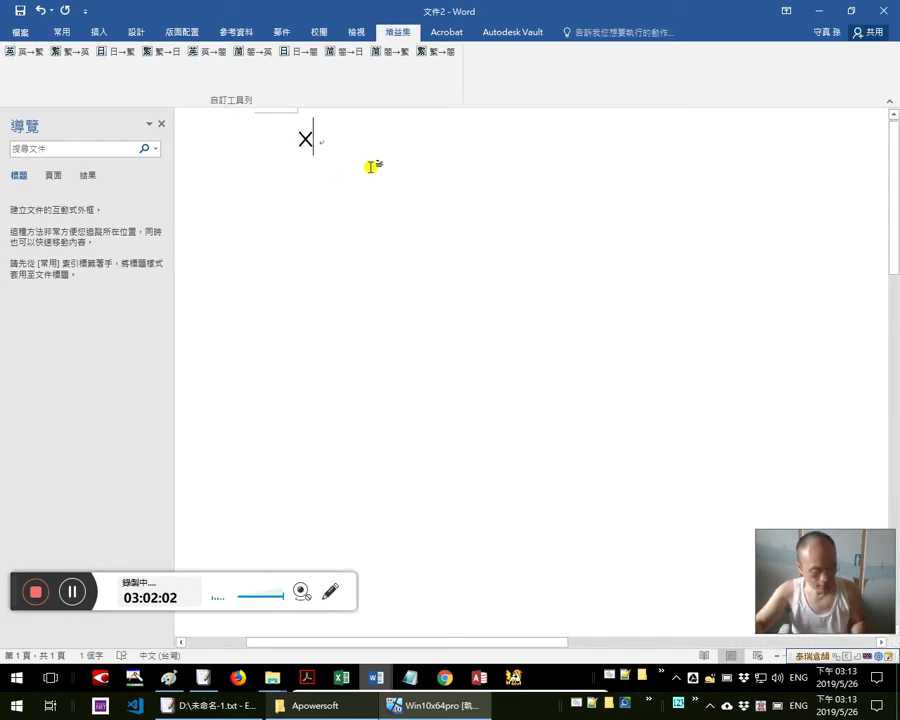
{"action": "key", "text": "alt+x"}
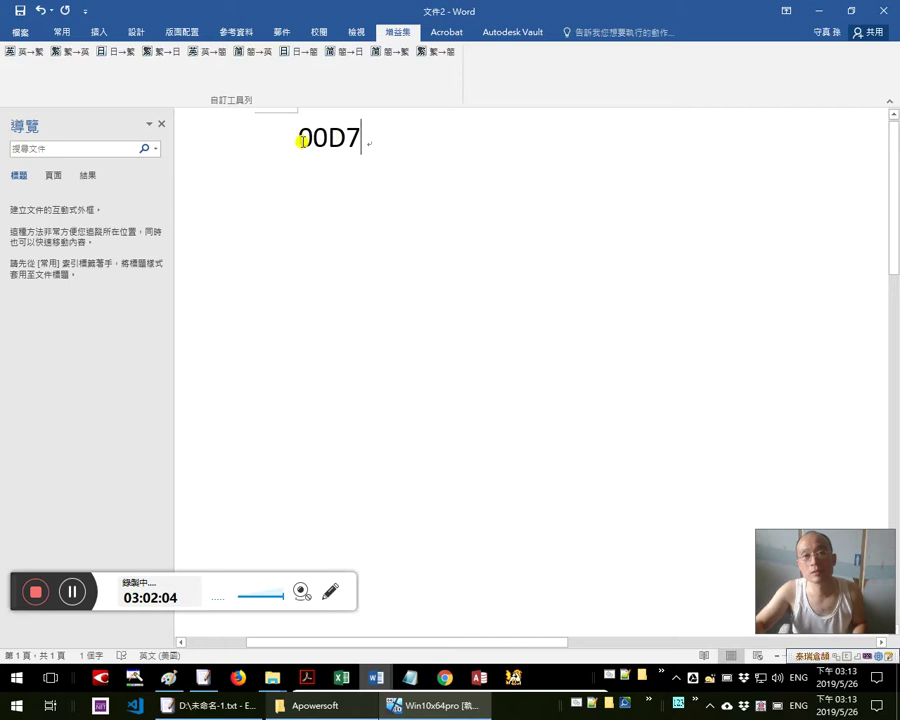
{"action": "key", "text": "alt+x"}
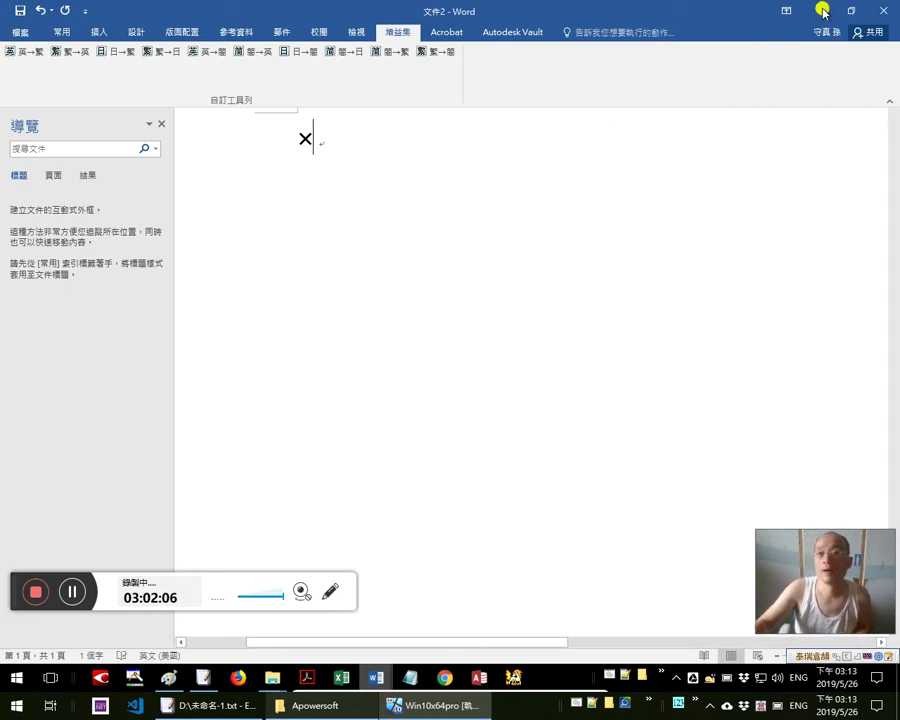
Return to 文件2 and undo the pasted monk picture, leaving two × signs
{"action": "left_click", "coordinate": [819, 10]}
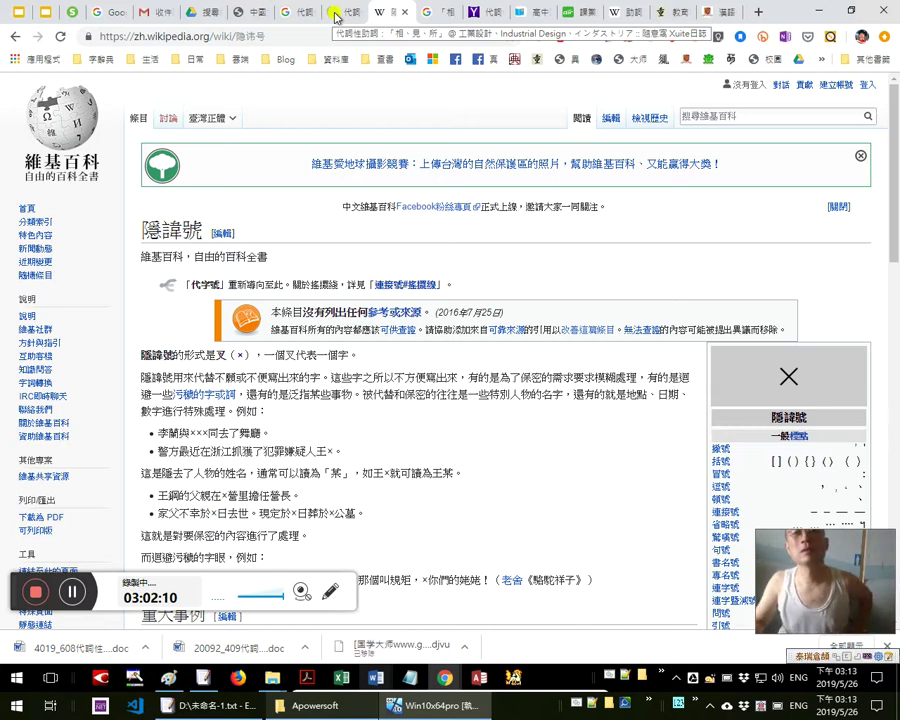
{"action": "left_click", "coordinate": [336, 16]}
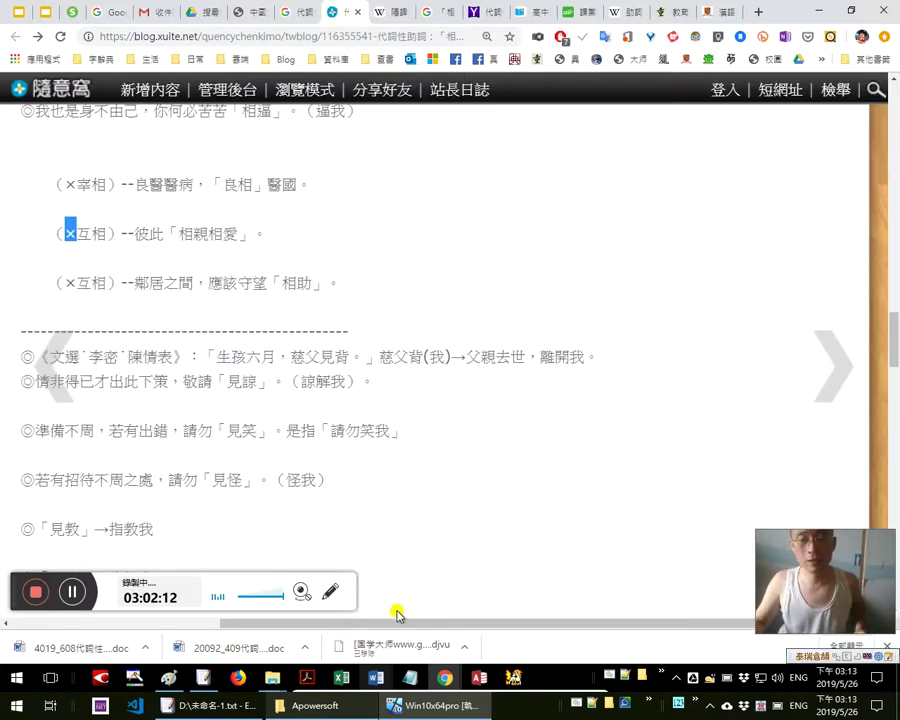
{"action": "key", "text": "alt+Tab"}
{"action": "key", "text": "alt+Tab"}
{"action": "key", "text": "Tab"}
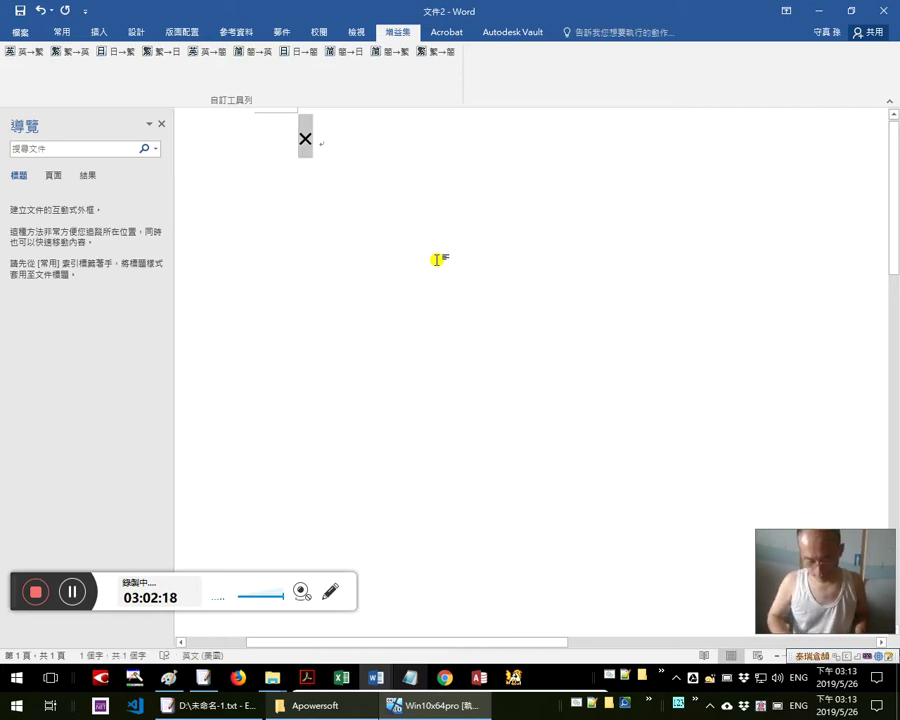
{"action": "key", "text": "ctrl+v"}
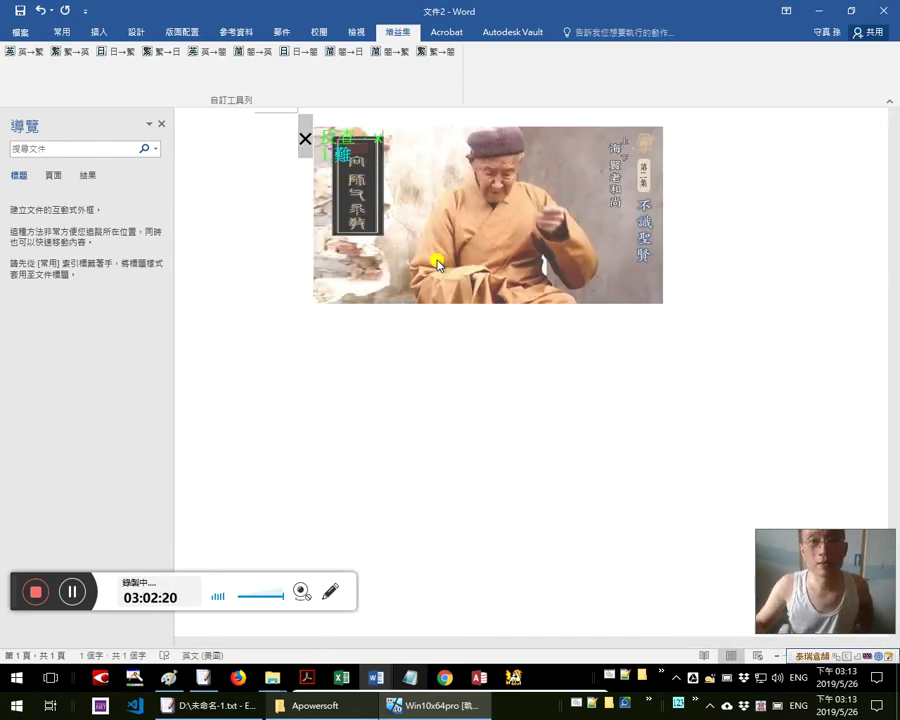
{"action": "key", "text": "ctrl+z"}
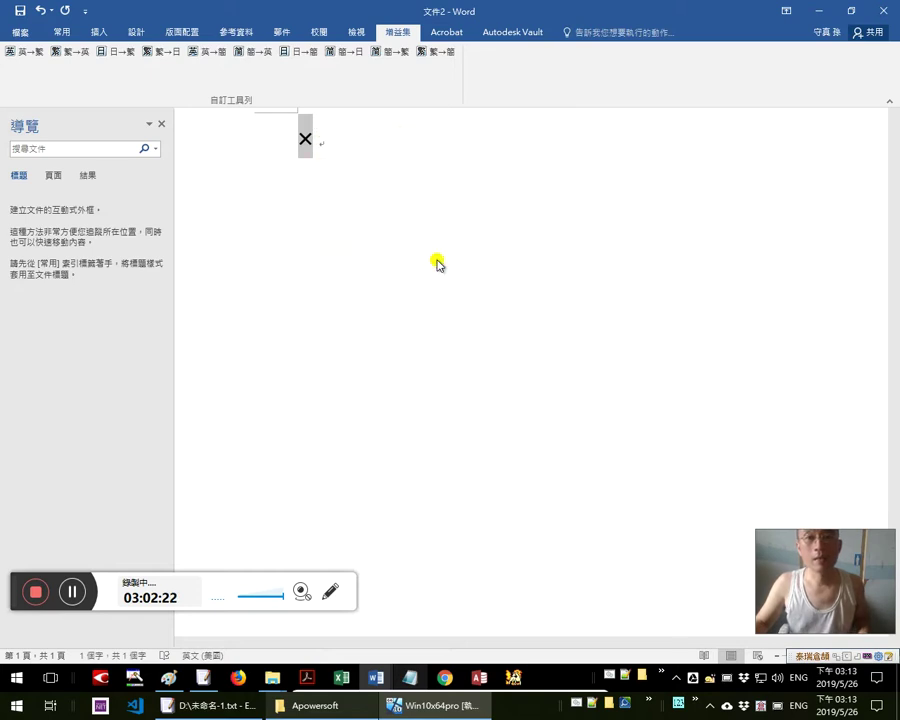
{"action": "key", "text": "ctrl+v"}
{"action": "key", "text": "ctrl+z"}
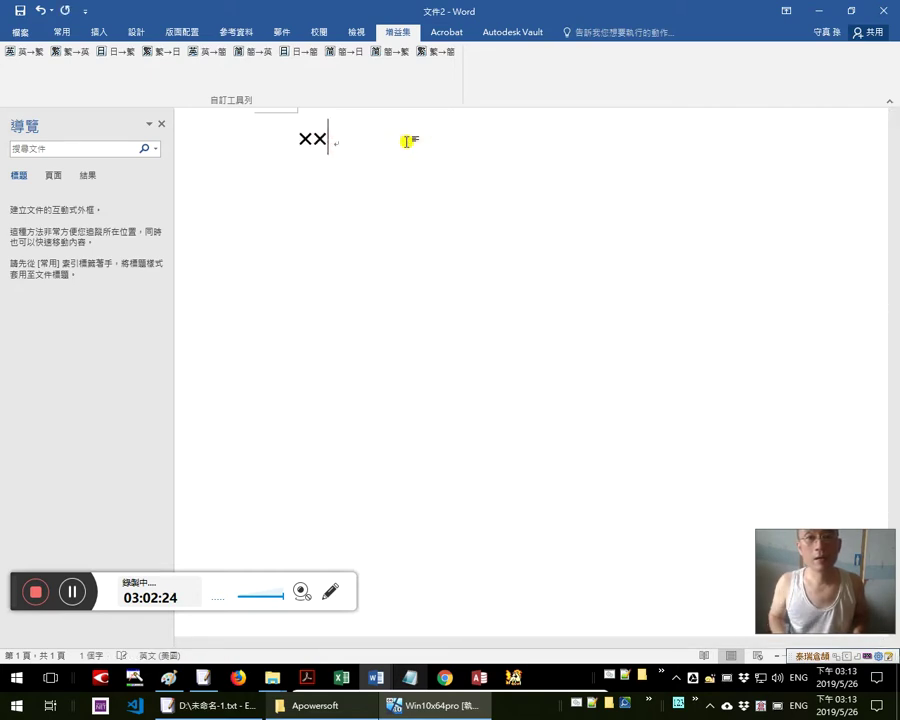
Delete the duplicate × and search for × with Find and Replace
{"action": "key", "text": "shift+Left"}
{"action": "key", "text": "ctrl+c"}
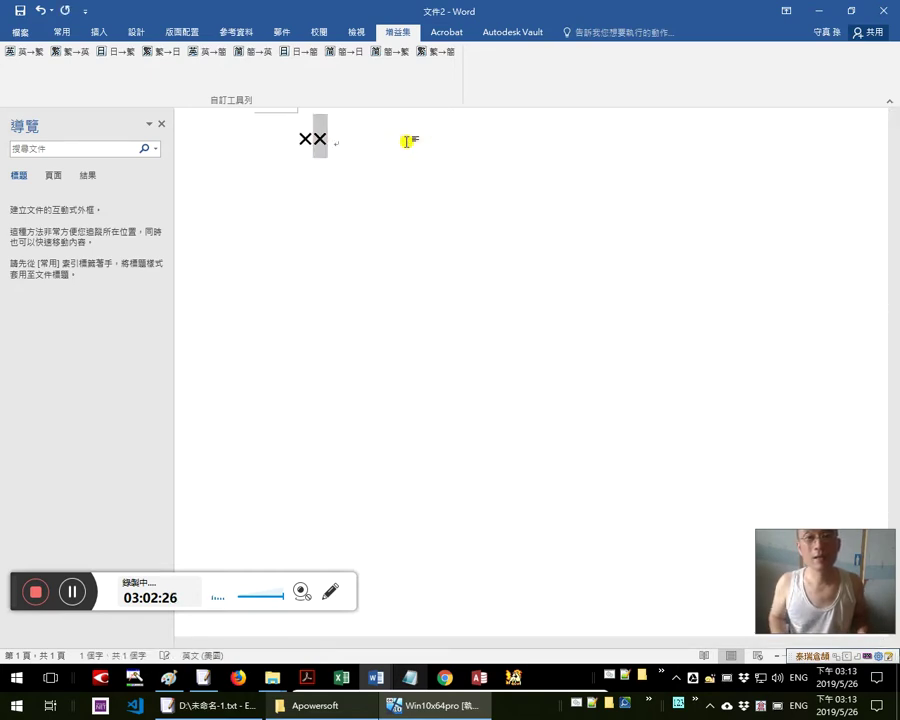
{"action": "key", "text": "Home"}
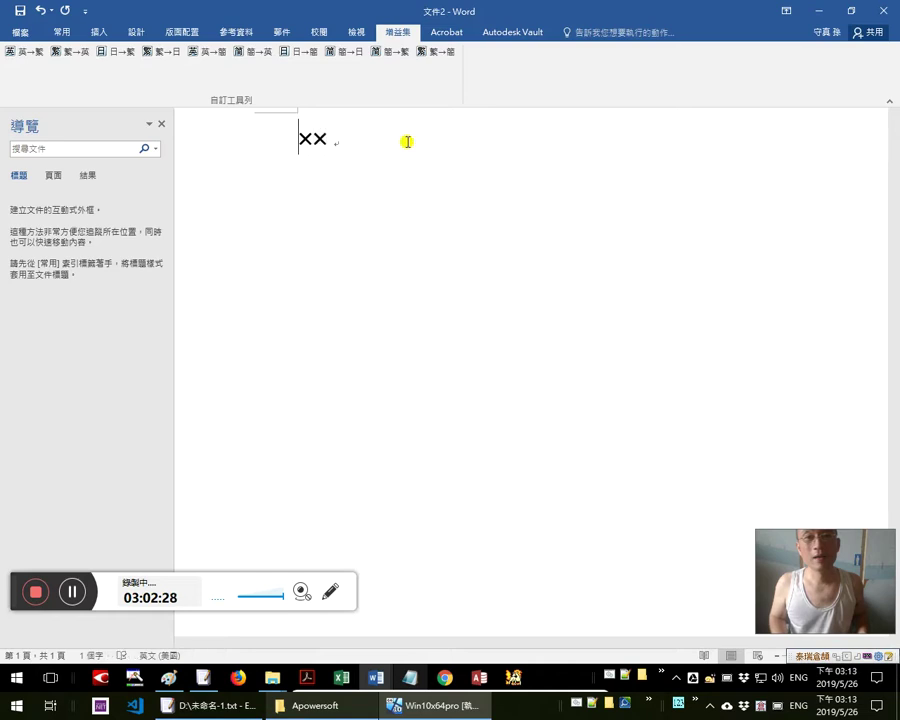
{"action": "key", "text": "End"}
{"action": "key", "text": "shift+Left"}
{"action": "key", "text": "Delete"}
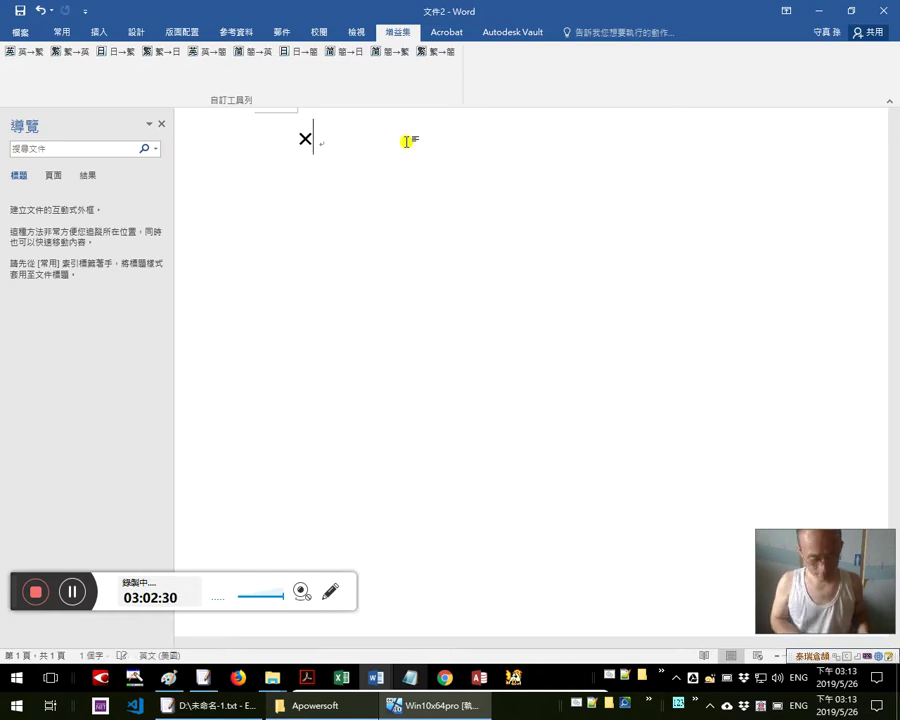
{"action": "key", "text": "ctrl+h"}
{"action": "key", "text": "ctrl+v"}
{"action": "key", "text": "Return"}
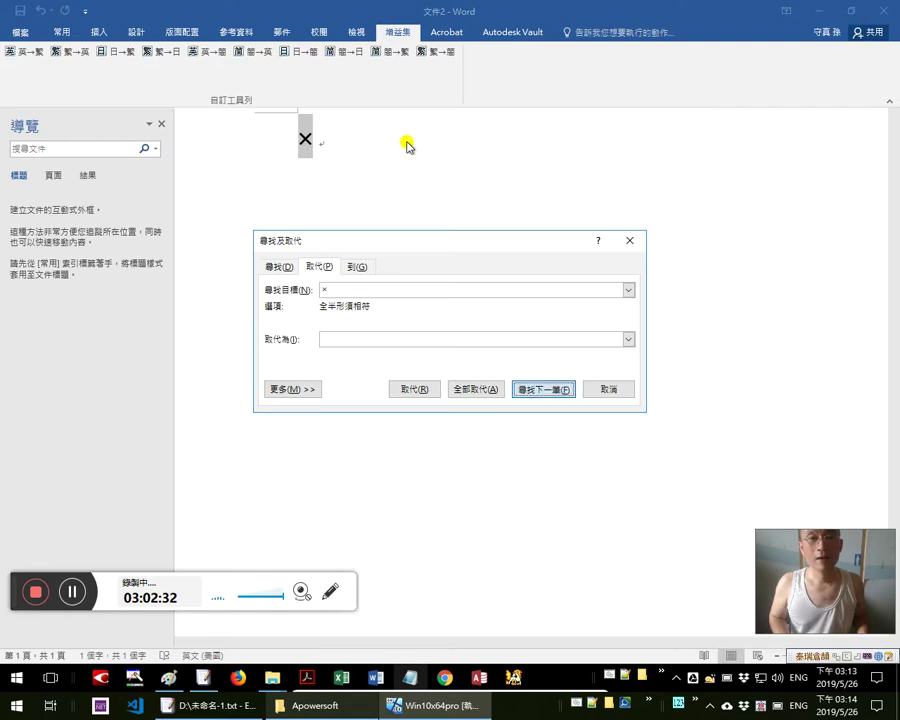
Close Find and Replace and minimize Word to reveal the Notepad citation over the blog
{"action": "key", "text": "Escape"}
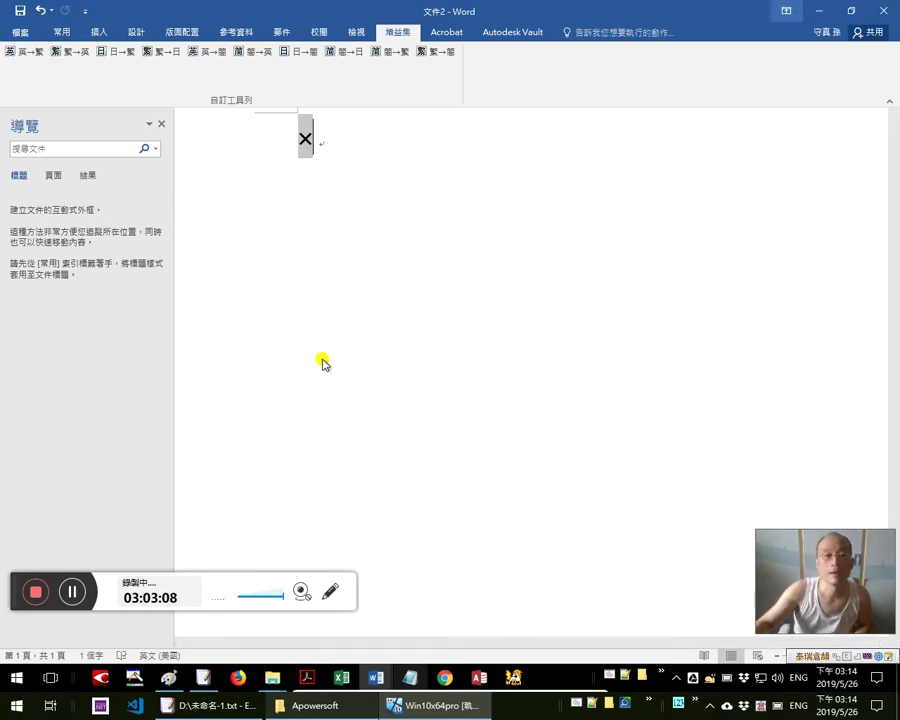
{"action": "left_click", "coordinate": [883, 12]}
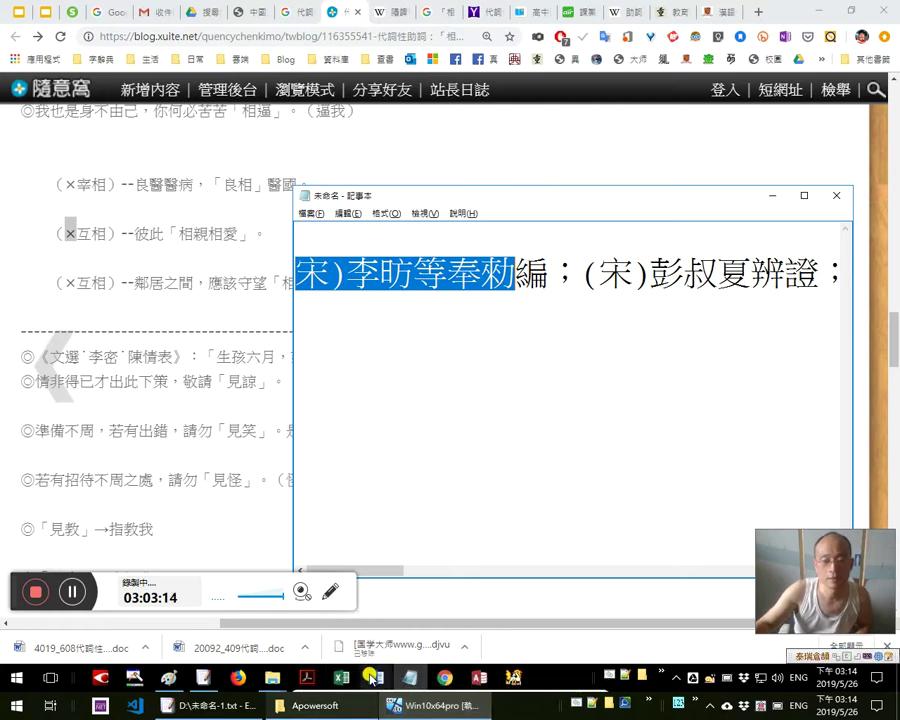
Leave the watch party for your profile and try sharing the live video, dismissing the duplicate-update error
{"action": "left_click", "coordinate": [470, 655]}
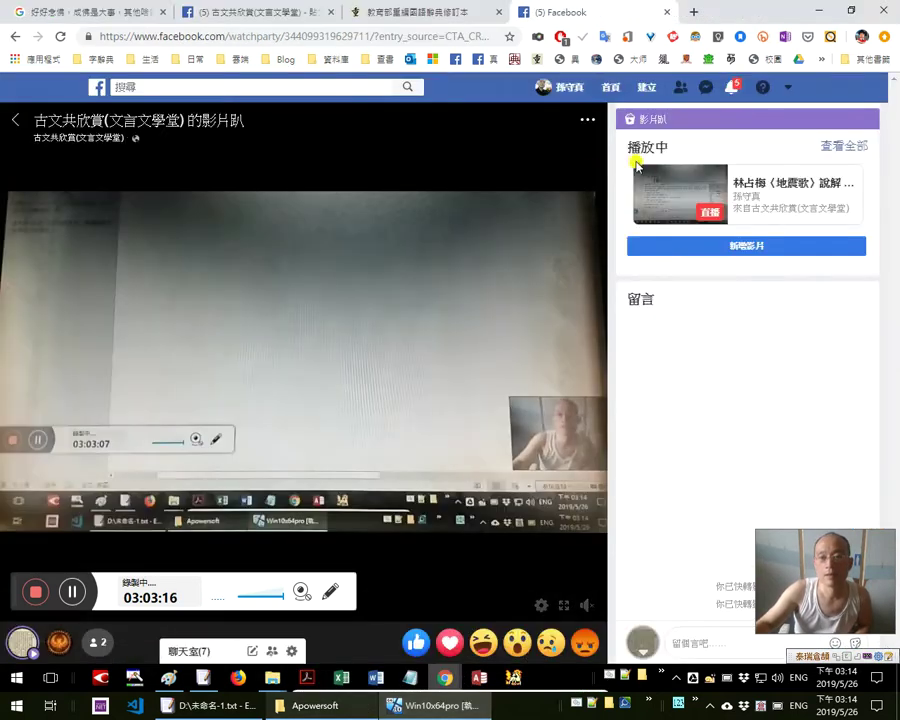
{"action": "left_click", "coordinate": [566, 88]}
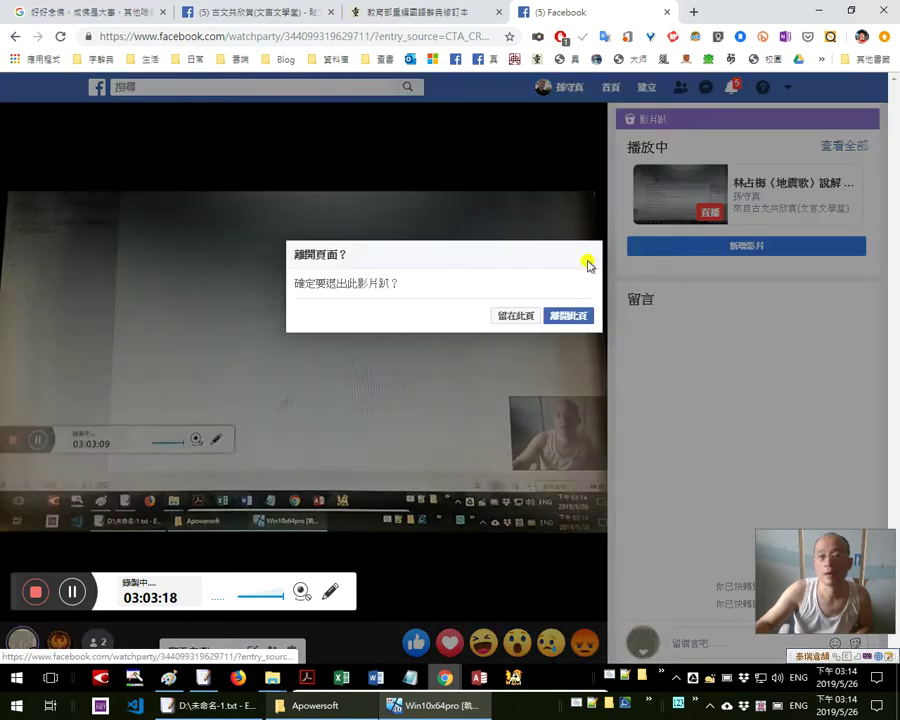
{"action": "left_click", "coordinate": [568, 318]}
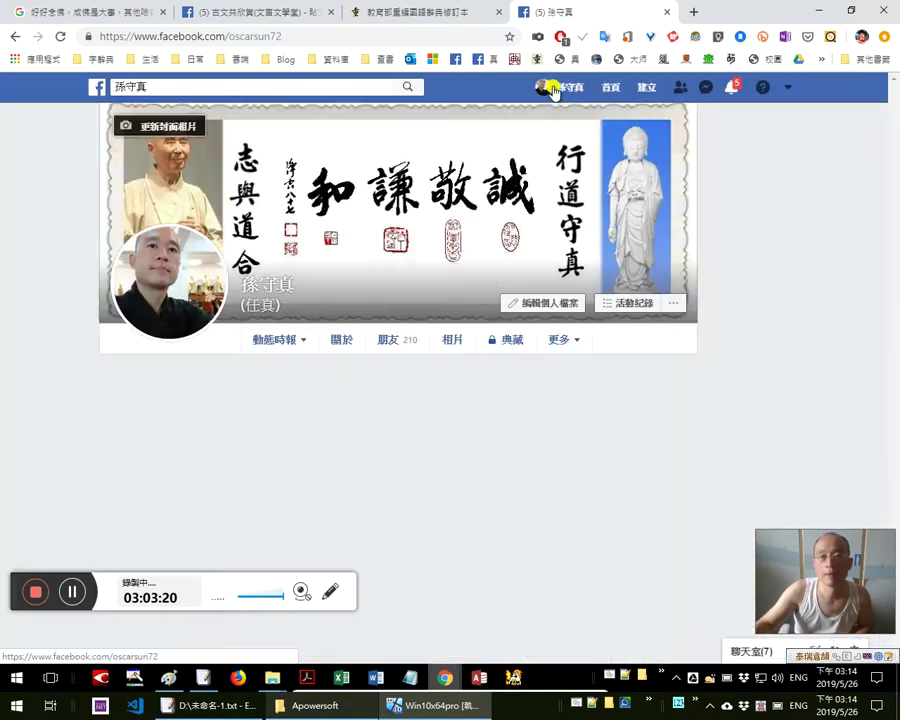
{"action": "scroll", "coordinate": [467, 543], "scroll_direction": "down", "scroll_amount": 2}
{"action": "scroll", "coordinate": [466, 543], "scroll_direction": "down", "scroll_amount": 5}
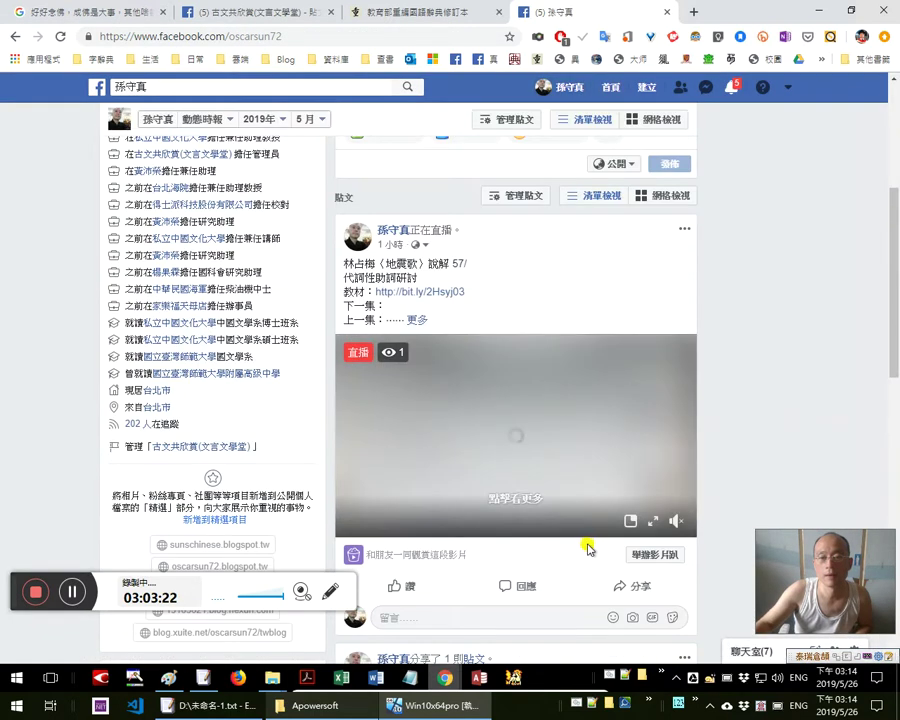
{"action": "left_click", "coordinate": [613, 594]}
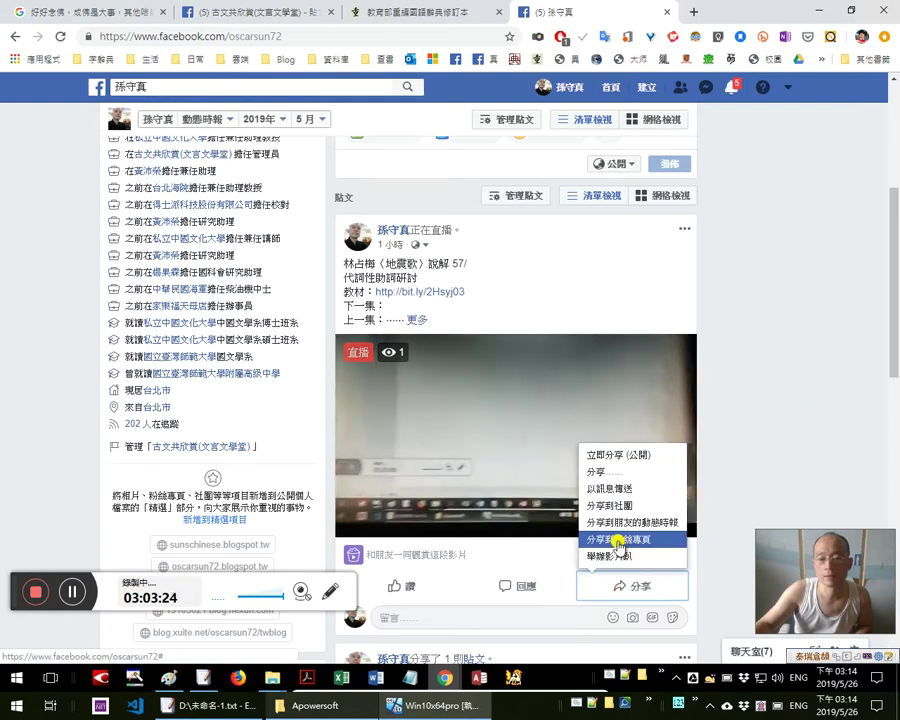
{"action": "left_click", "coordinate": [619, 537]}
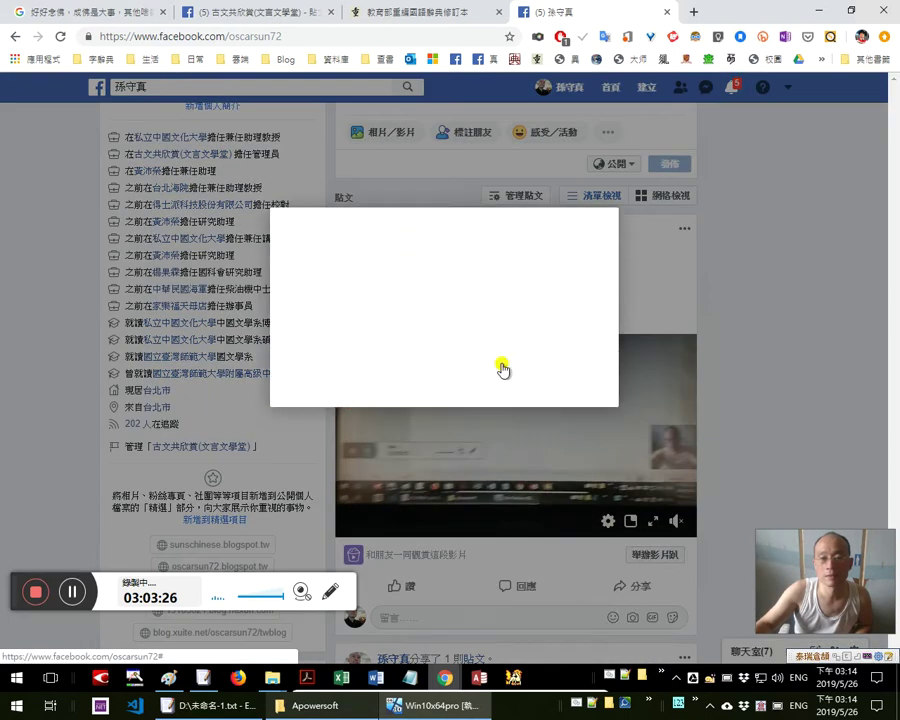
{"action": "left_click", "coordinate": [597, 467]}
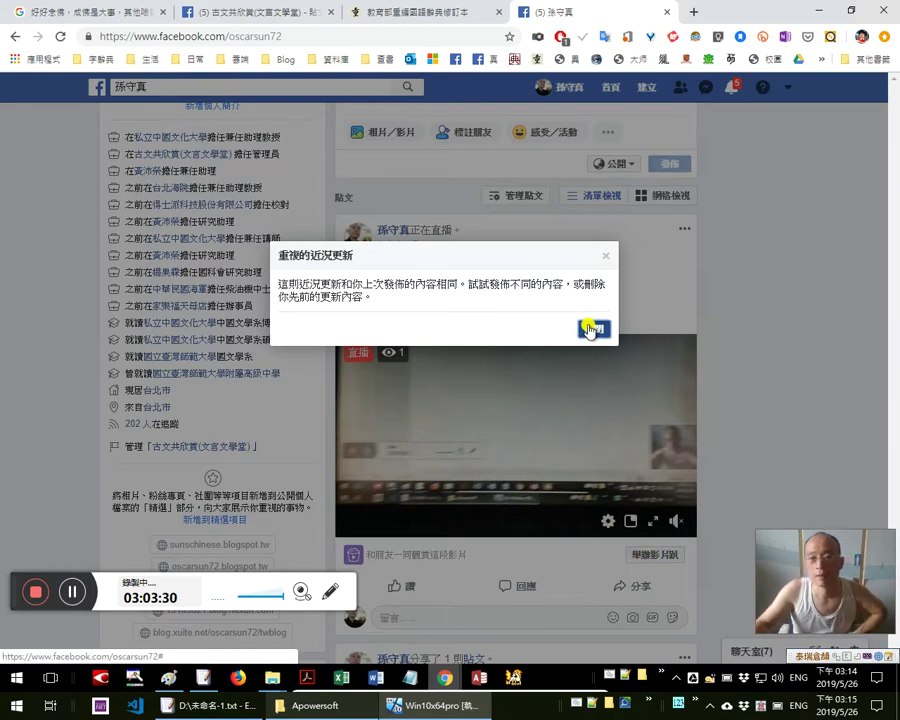
{"action": "left_click", "coordinate": [590, 328]}
Share the live video into the 古文共欣賞(文言文學堂) group and post it
{"action": "left_click", "coordinate": [638, 588]}
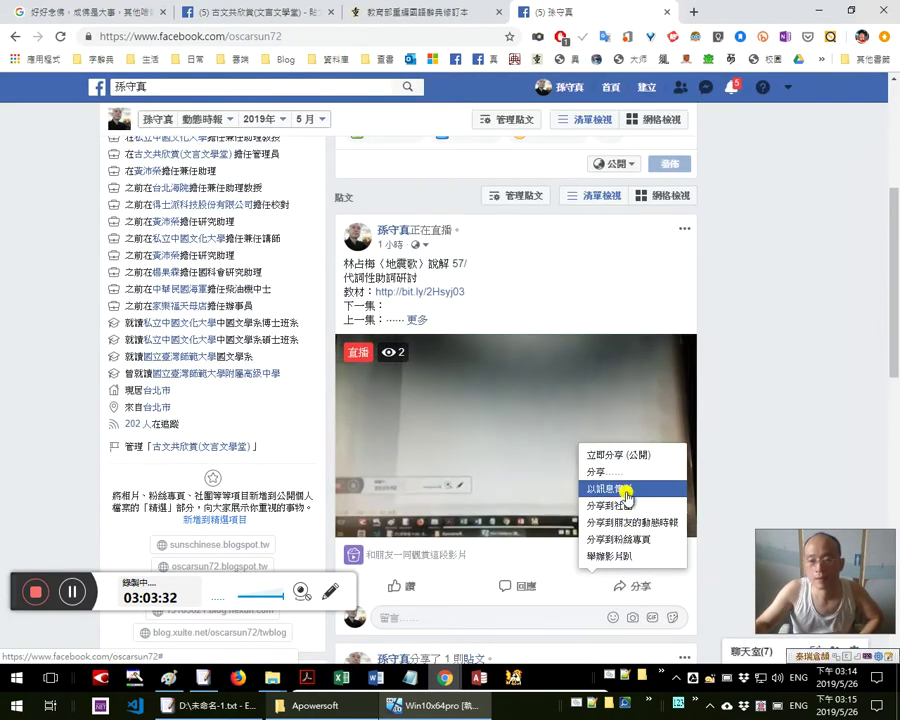
{"action": "left_click", "coordinate": [624, 446]}
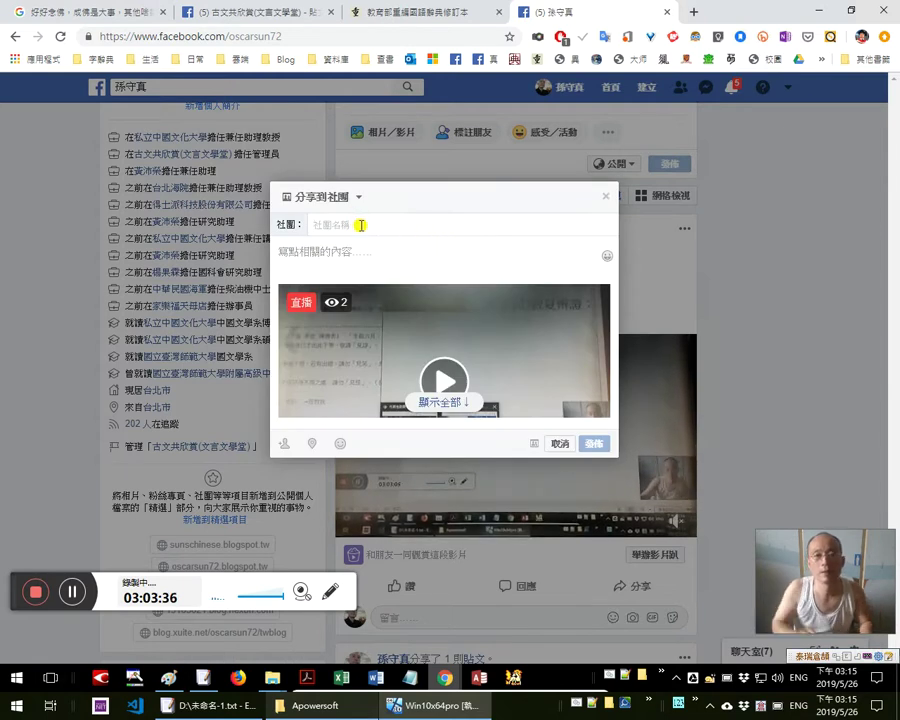
{"action": "type", "text": "古"}
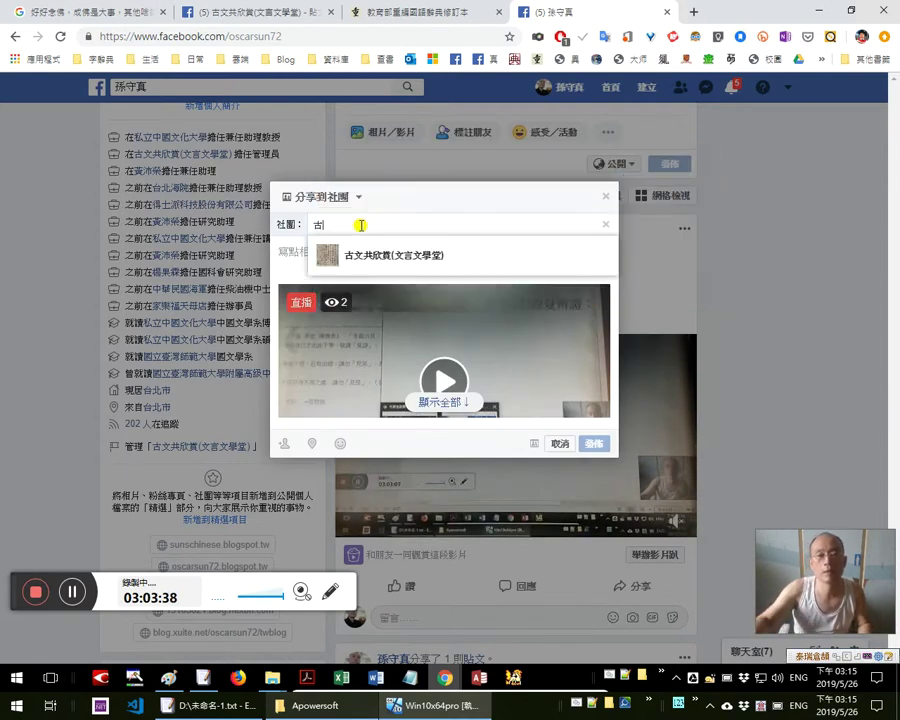
{"action": "left_click", "coordinate": [376, 254]}
{"action": "left_click", "coordinate": [590, 444]}
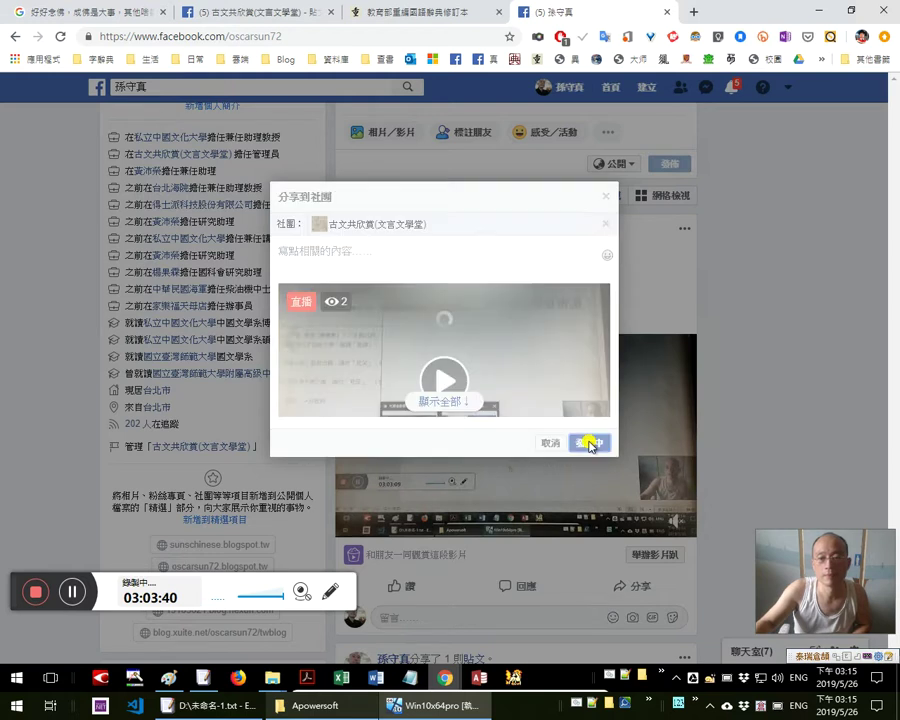
{"action": "left_click", "coordinate": [430, 16]}
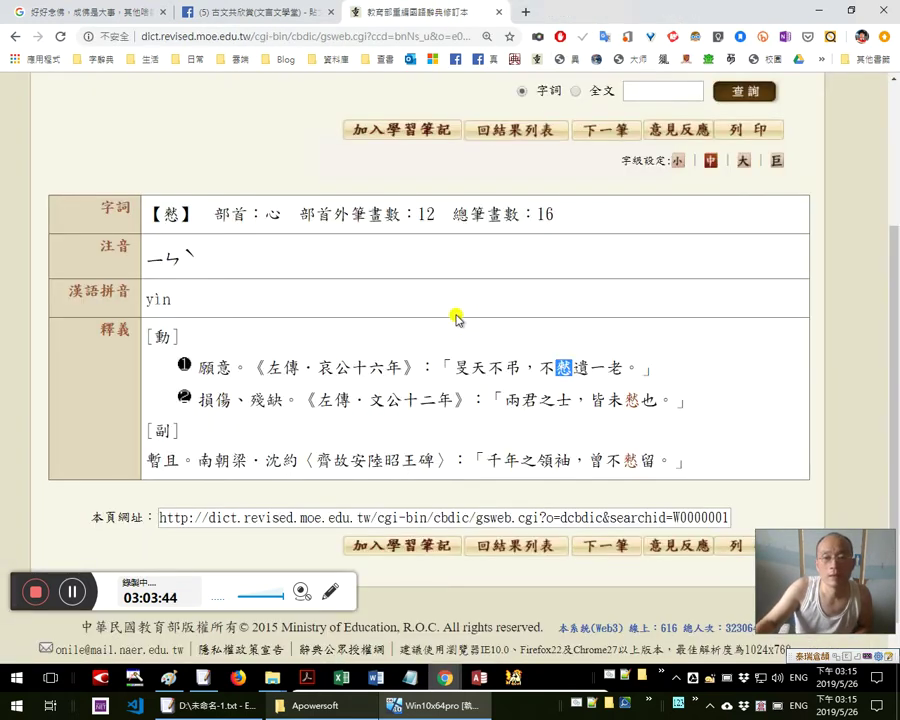
Look up 慭慭 in the 国学大师 dictionary and open its entry
{"action": "left_click", "coordinate": [526, 12]}
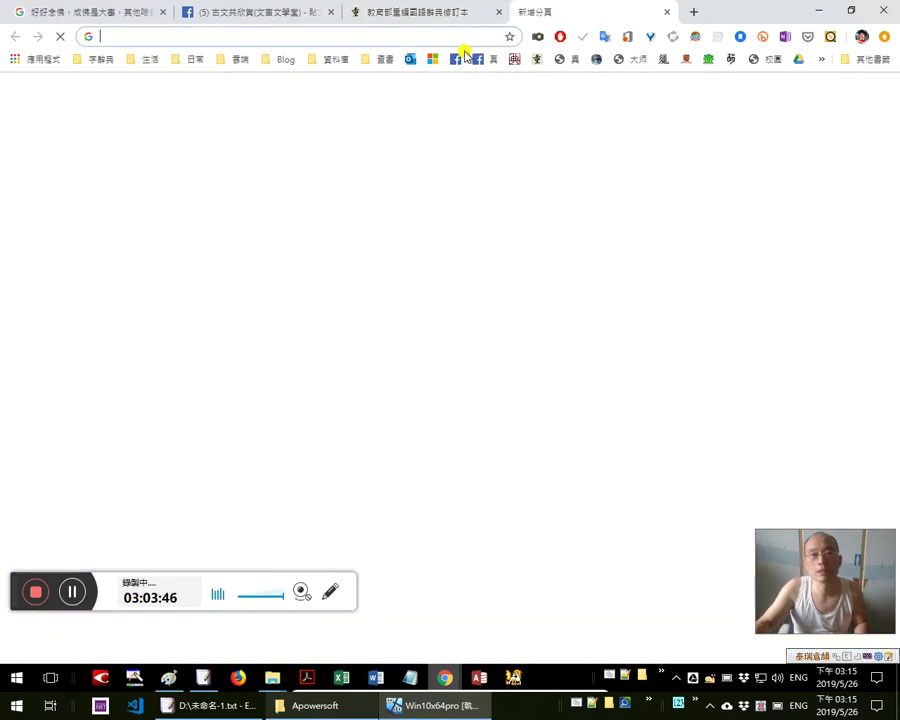
{"action": "left_click", "coordinate": [637, 60]}
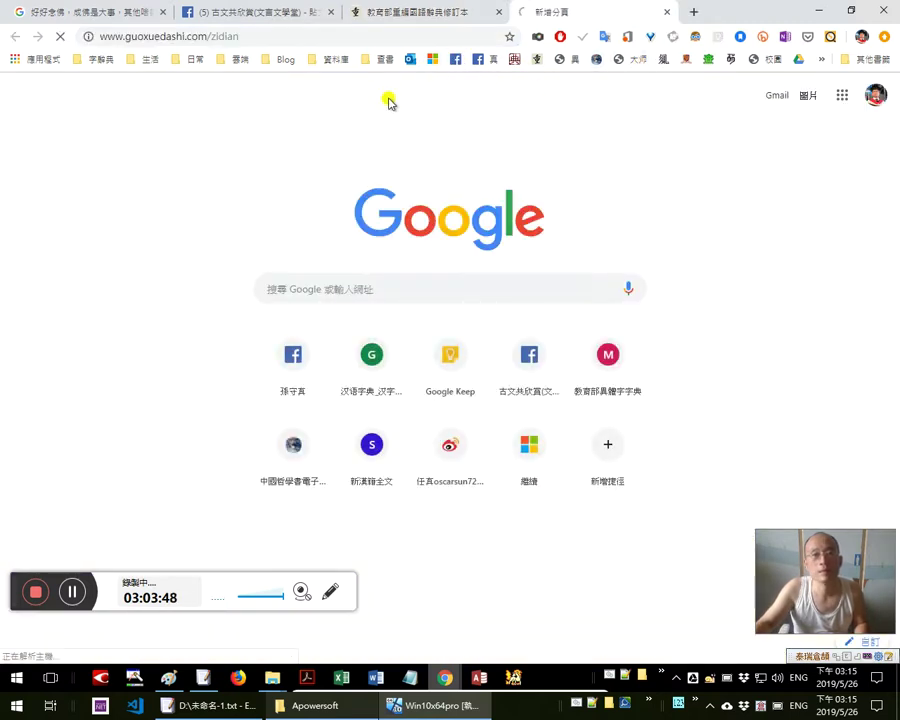
{"action": "left_click", "coordinate": [437, 18]}
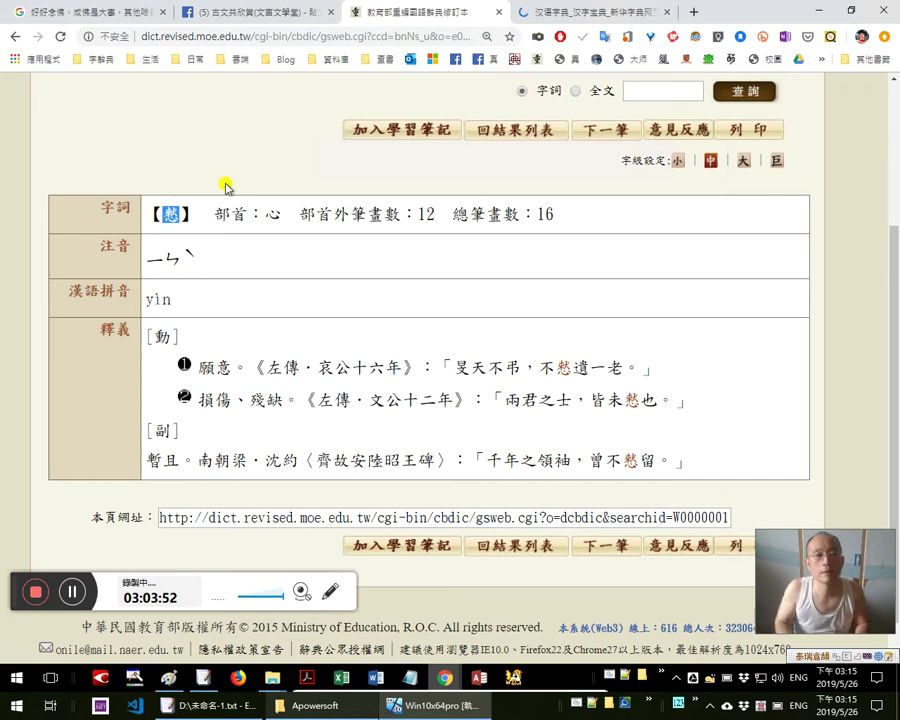
{"action": "key", "text": "ctrl+Tab"}
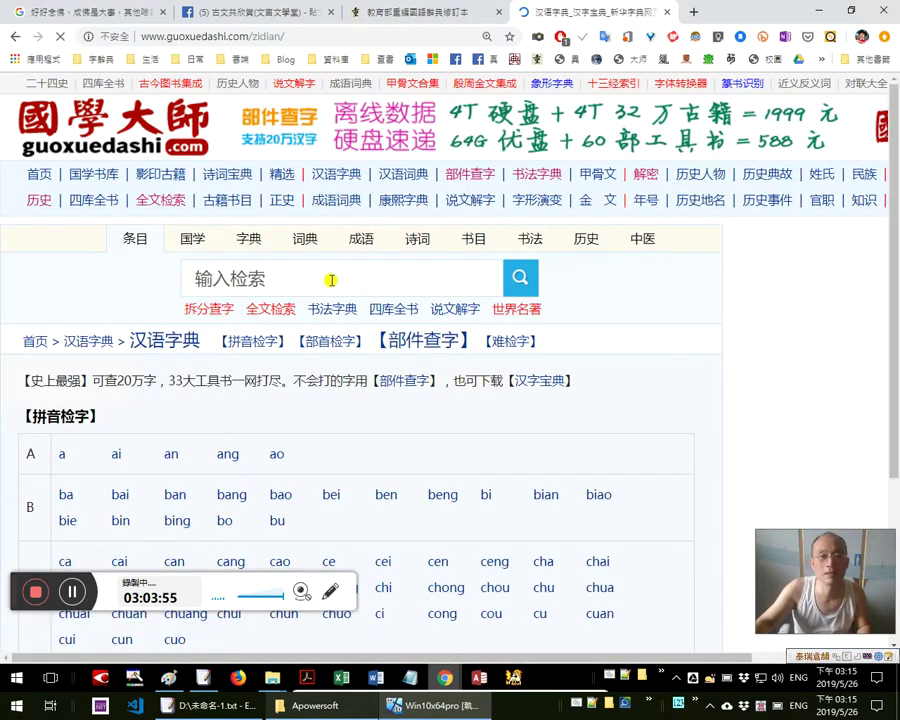
{"action": "left_click", "coordinate": [292, 267]}
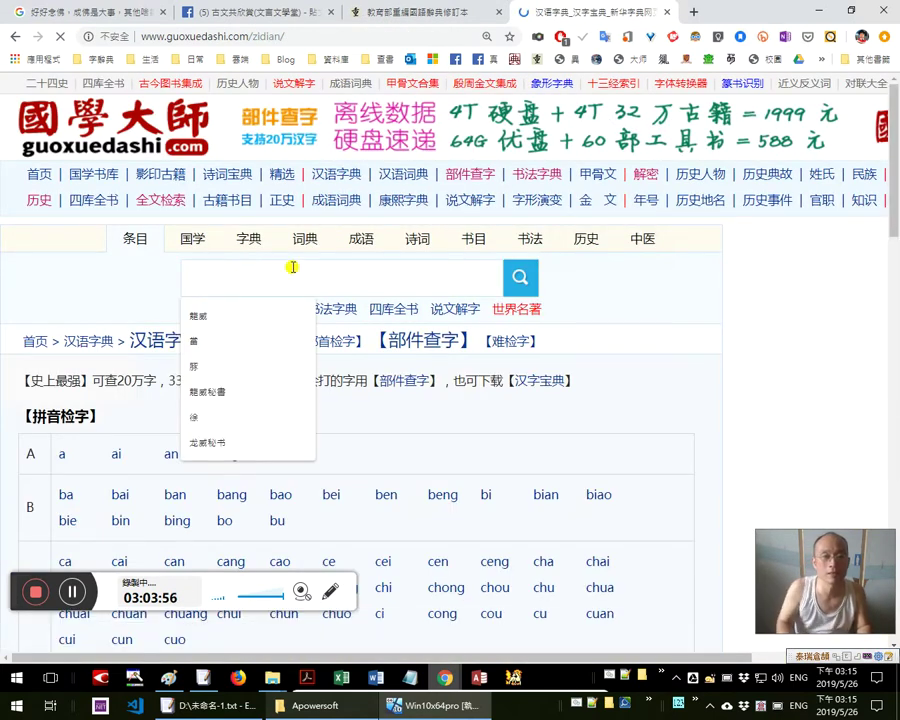
{"action": "type", "text": "慭慭"}
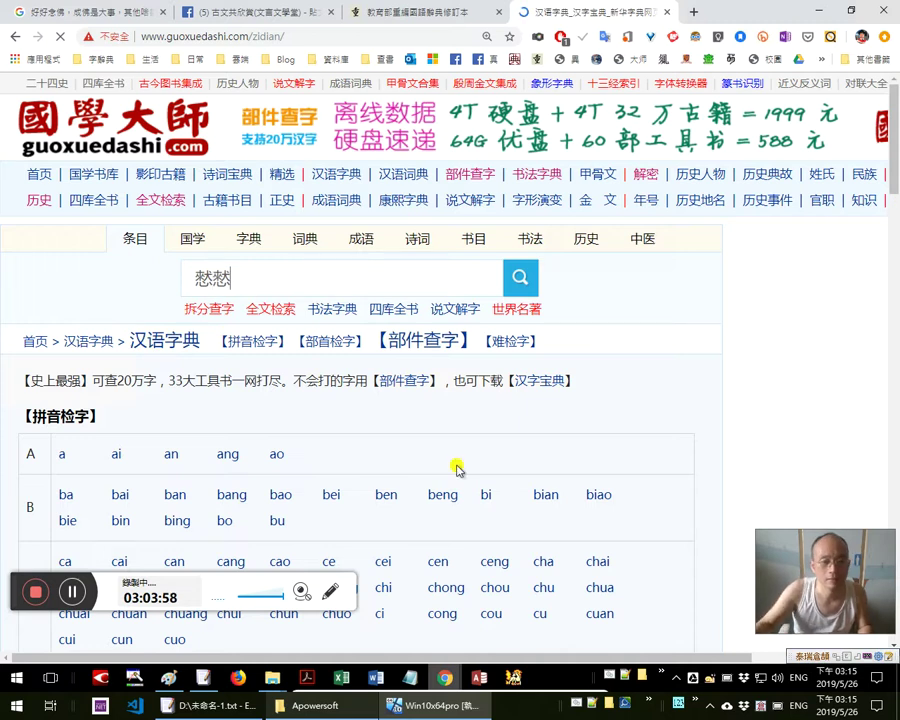
{"action": "scroll", "coordinate": [457, 470], "scroll_direction": "down", "scroll_amount": 3}
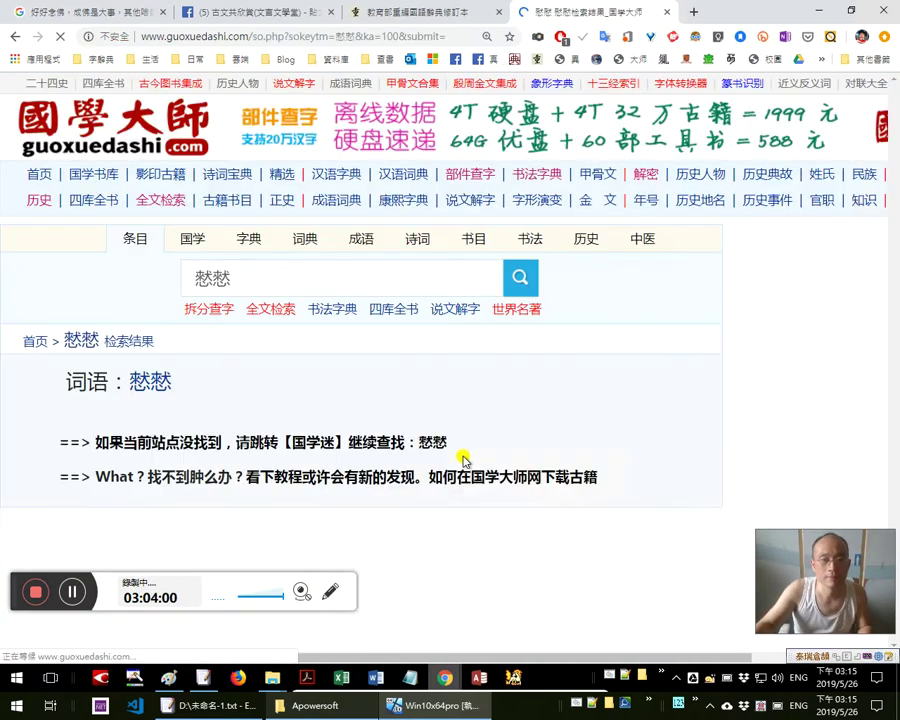
{"action": "scroll", "coordinate": [463, 460], "scroll_direction": "down", "scroll_amount": 1}
{"action": "left_click", "coordinate": [148, 314]}
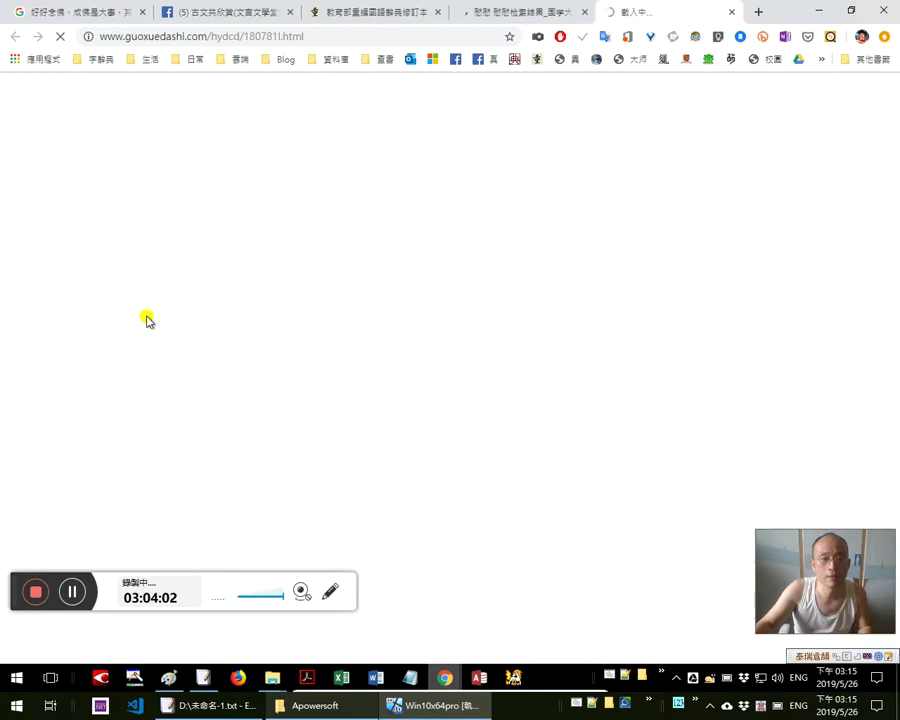
{"action": "middle_click", "coordinate": [530, 17]}
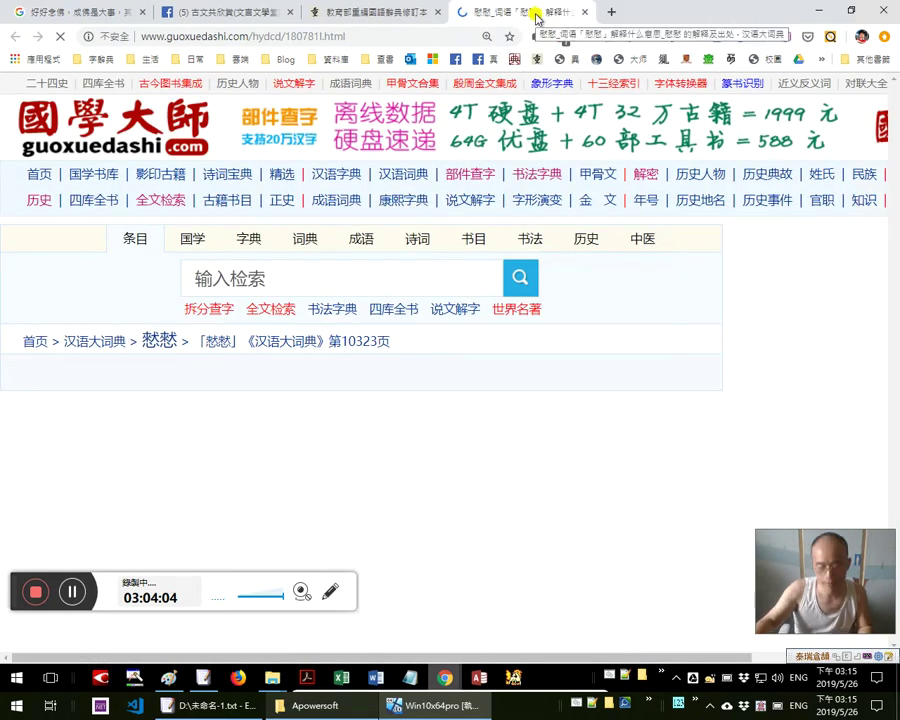
Highlight the 笑傲貌 and 慎貌 definitions of 慭慭, then return to the 古文共欣賞 post
{"action": "scroll", "coordinate": [568, 92], "scroll_direction": "down", "scroll_amount": 2}
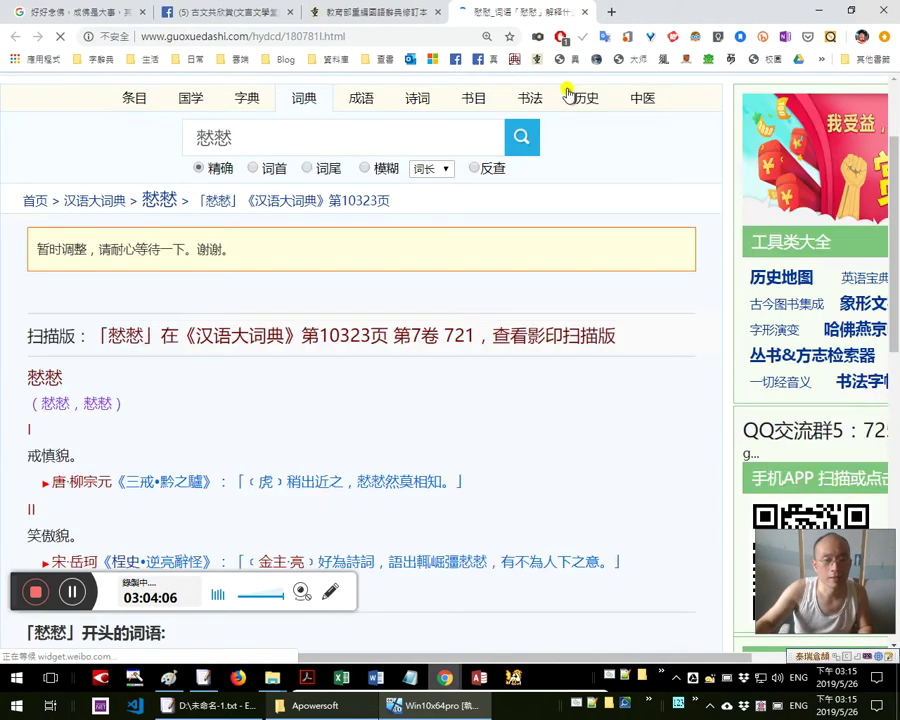
{"action": "left_click_drag", "start_coordinate": [28, 360], "coordinate": [84, 462]}
{"action": "scroll", "coordinate": [217, 437], "scroll_direction": "down", "scroll_amount": 1}
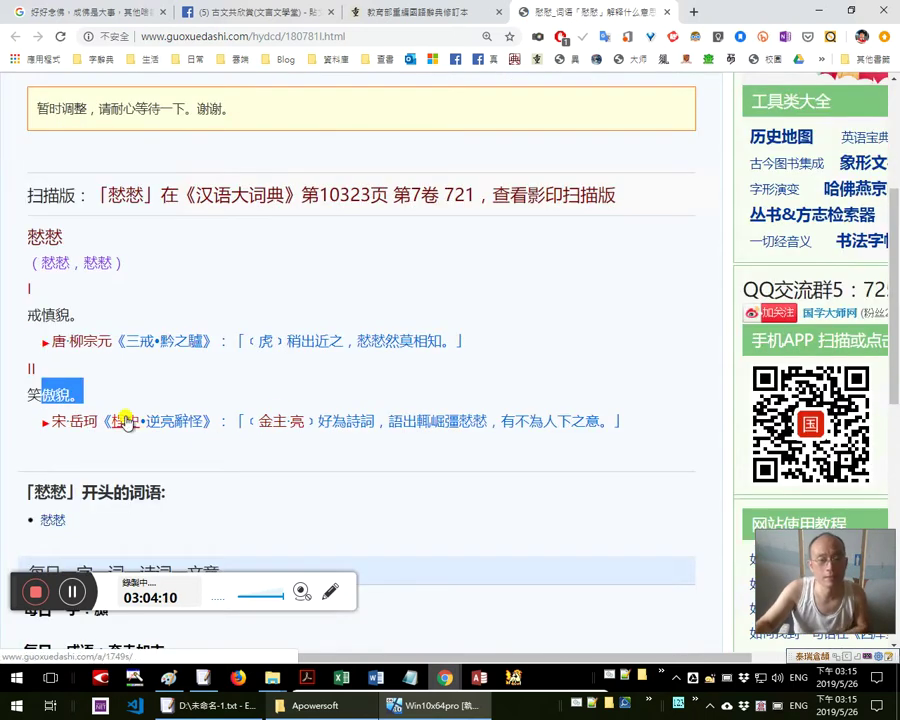
{"action": "left_click_drag", "start_coordinate": [94, 326], "coordinate": [42, 312]}
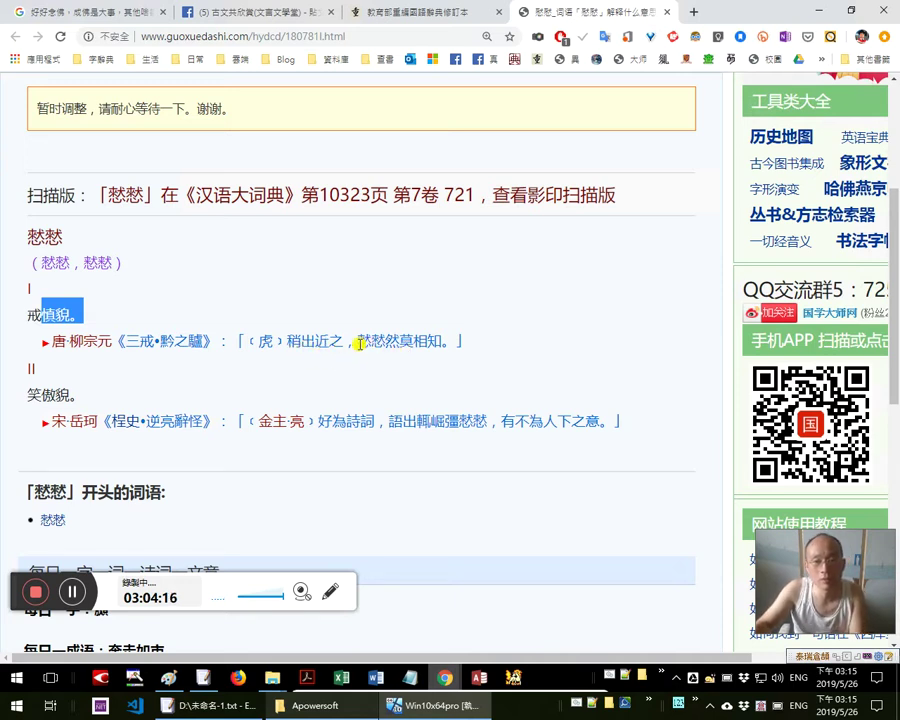
{"action": "left_click_drag", "start_coordinate": [358, 343], "coordinate": [396, 343]}
{"action": "left_click_drag", "start_coordinate": [84, 314], "coordinate": [40, 315]}
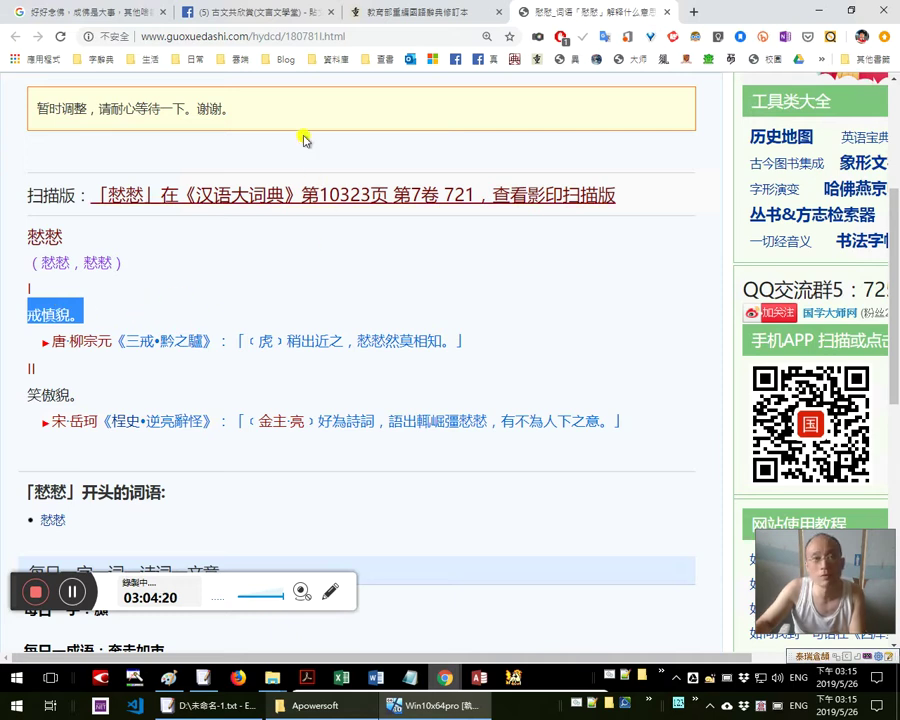
{"action": "left_click", "coordinate": [282, 20]}
{"action": "key", "text": "alt+Tab"}
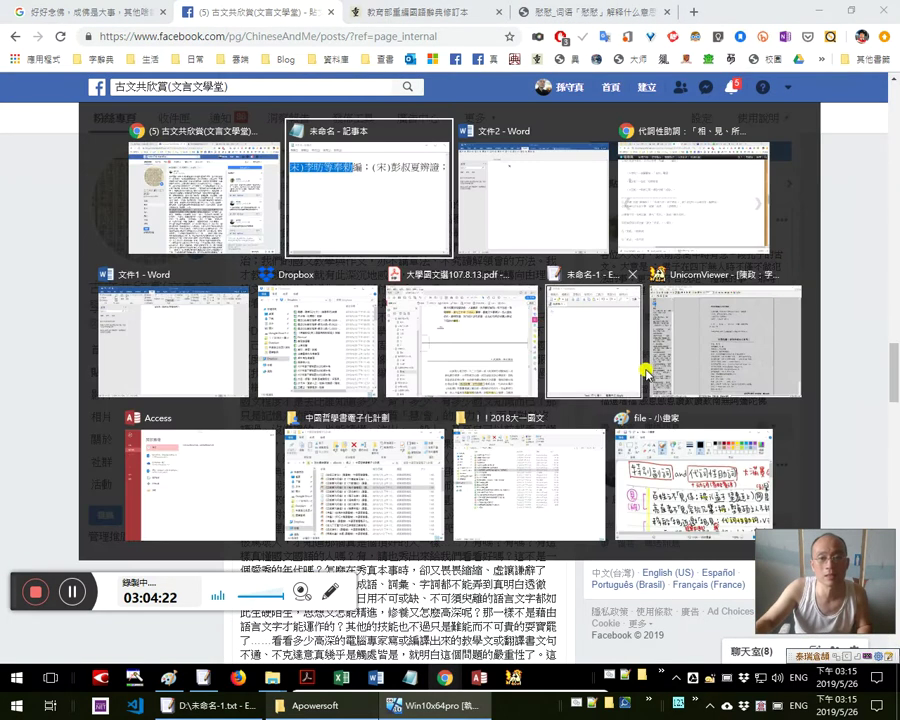
Switch to Word and minimize the remote-desktop session
{"action": "key", "text": "alt+Tab"}
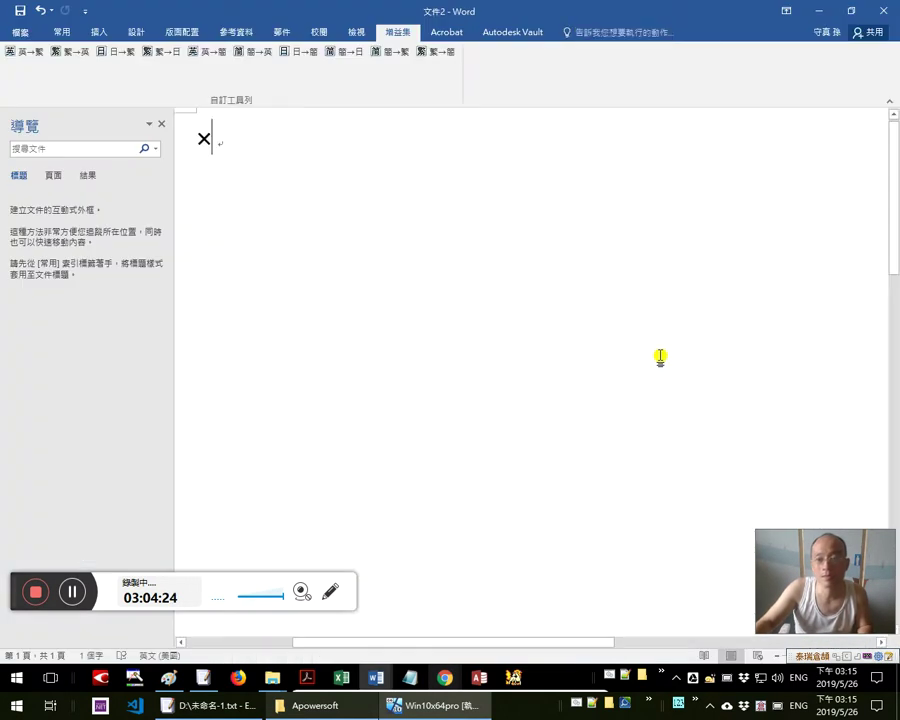
{"action": "key", "text": "alt+Tab"}
{"action": "key", "text": "alt+Tab"}
{"action": "key", "text": "alt+Tab"}
{"action": "key", "text": "alt+shift+Tab"}
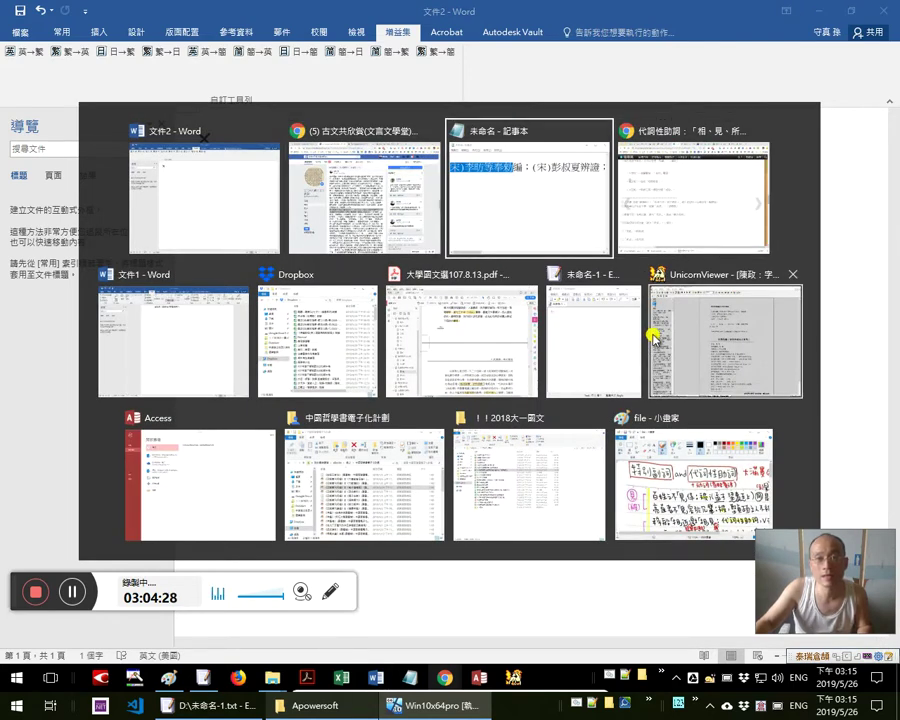
{"action": "mouse_move", "coordinate": [350, 6]}
{"action": "key", "text": "Escape"}
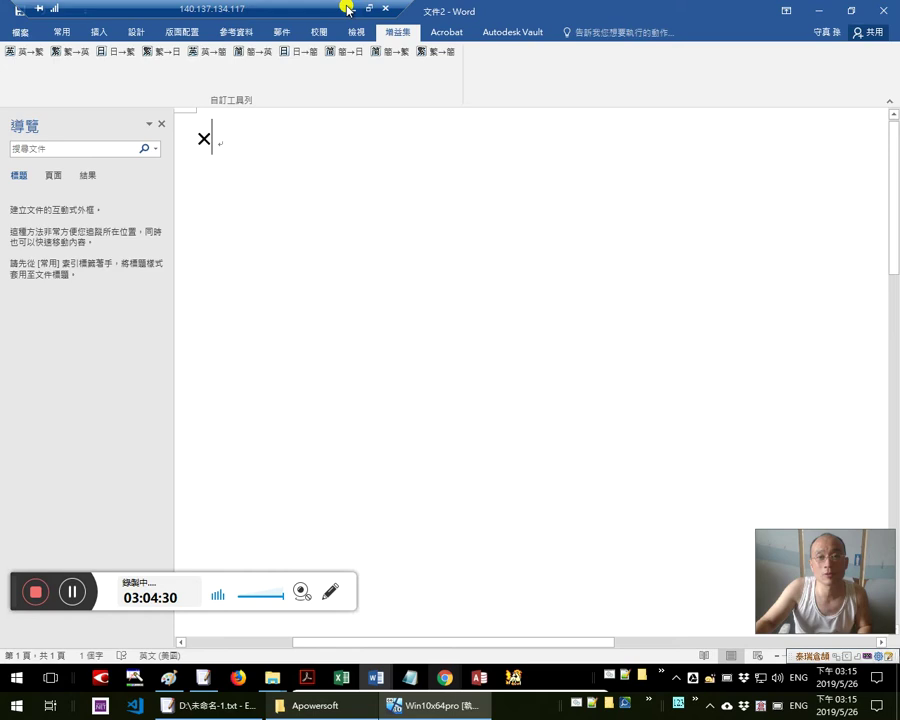
{"action": "left_click", "coordinate": [347, 9]}
Highlight the 偷眼視之 line of the 地震歌 poem, then bring the blog post forward
{"action": "scroll", "coordinate": [147, 256], "scroll_direction": "up", "scroll_amount": 3}
{"action": "scroll", "coordinate": [147, 256], "scroll_direction": "up", "scroll_amount": 1}
{"action": "left_click_drag", "start_coordinate": [200, 270], "coordinate": [480, 295]}
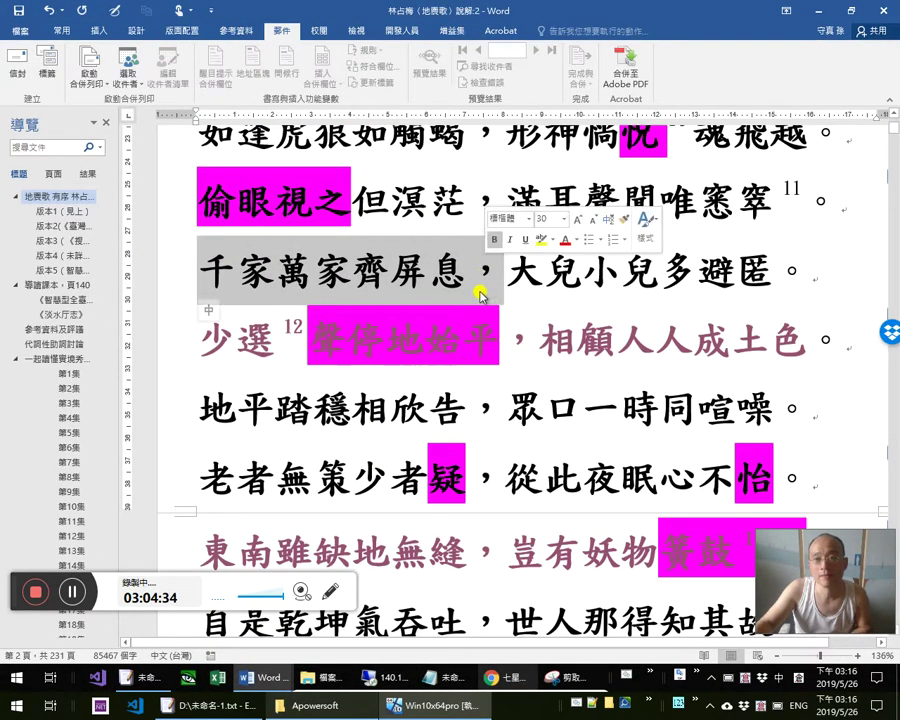
{"action": "left_click", "coordinate": [185, 203]}
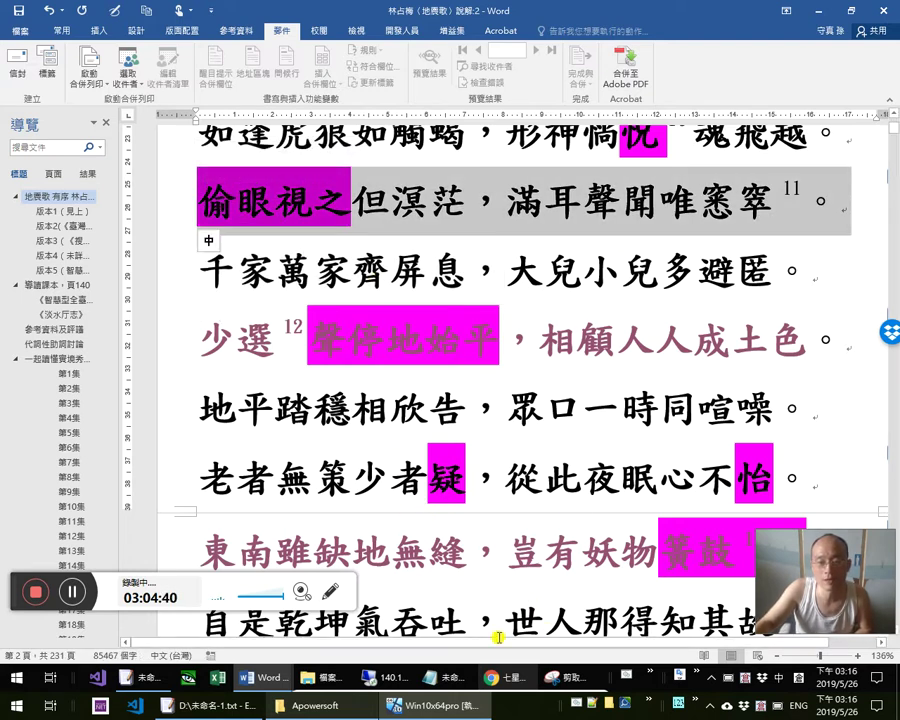
{"action": "mouse_move", "coordinate": [391, 678]}
{"action": "left_click", "coordinate": [391, 678]}
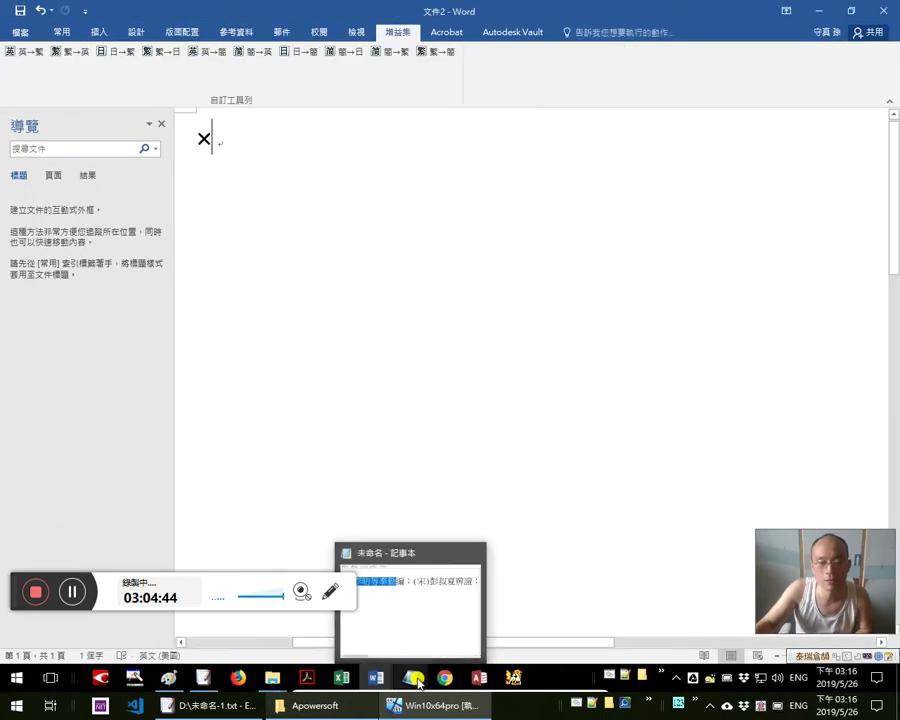
{"action": "mouse_move", "coordinate": [444, 678]}
{"action": "left_click", "coordinate": [425, 595]}
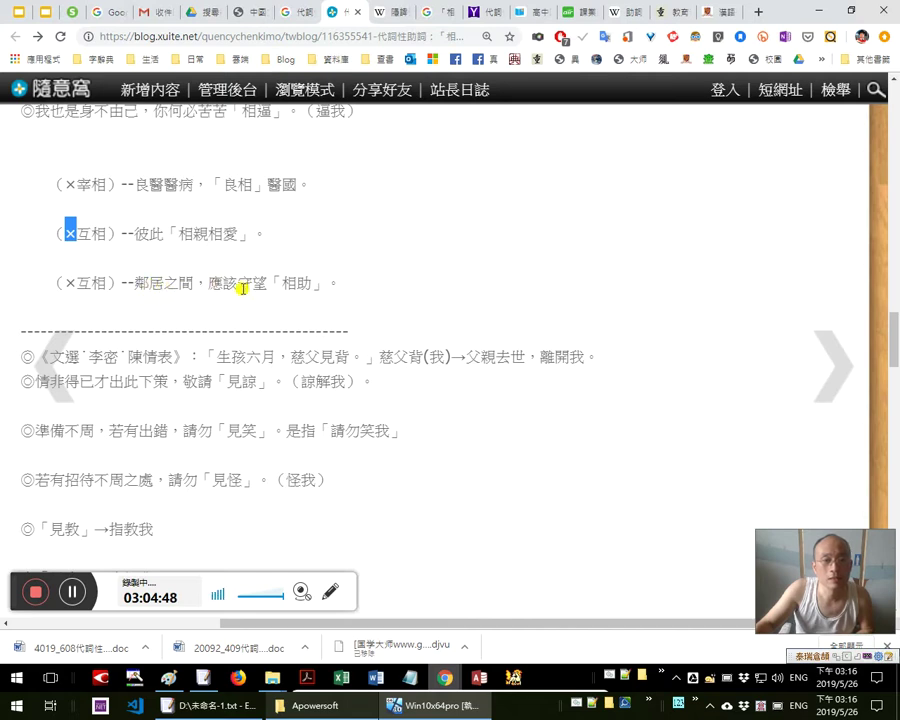
Highlight 見背 in the 慈父見背 example, then read on down the post
{"action": "left_click_drag", "start_coordinate": [268, 283], "coordinate": [312, 283]}
{"action": "scroll", "coordinate": [357, 287], "scroll_direction": "down", "scroll_amount": 1}
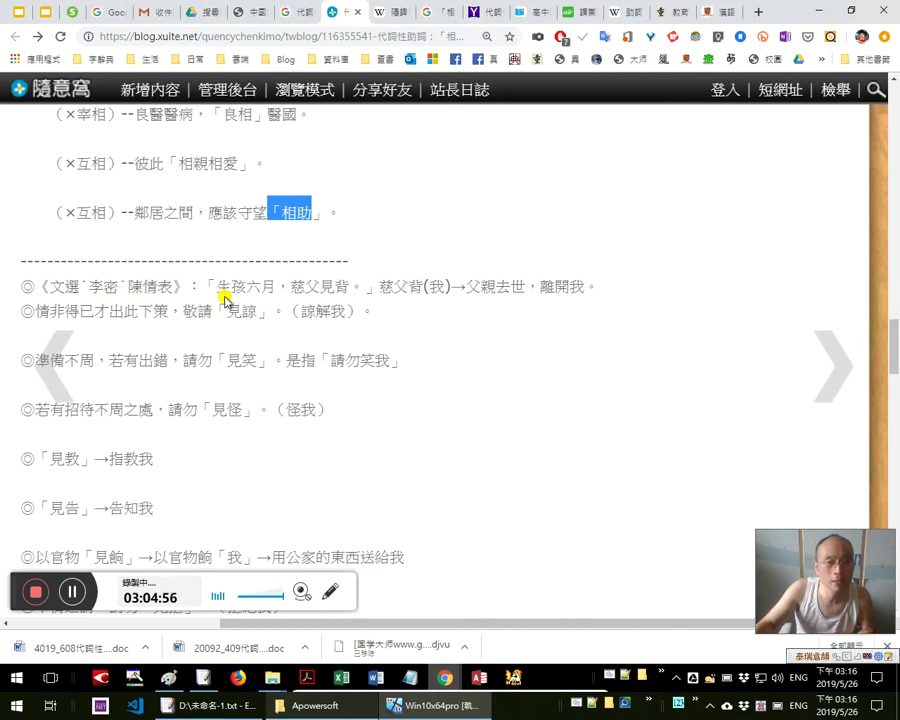
{"action": "double_click", "coordinate": [327, 287]}
{"action": "scroll", "coordinate": [893, 350], "scroll_direction": "down", "scroll_amount": 1}
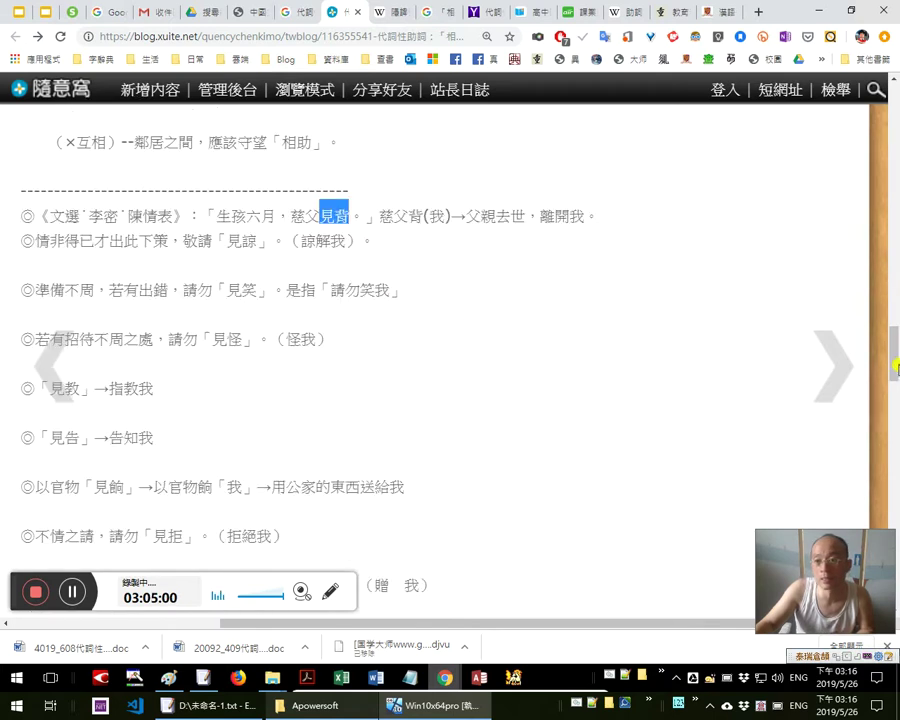
{"action": "scroll", "coordinate": [893, 350], "scroll_direction": "down", "scroll_amount": 2}
{"action": "scroll", "coordinate": [895, 350], "scroll_direction": "up", "scroll_amount": 2}
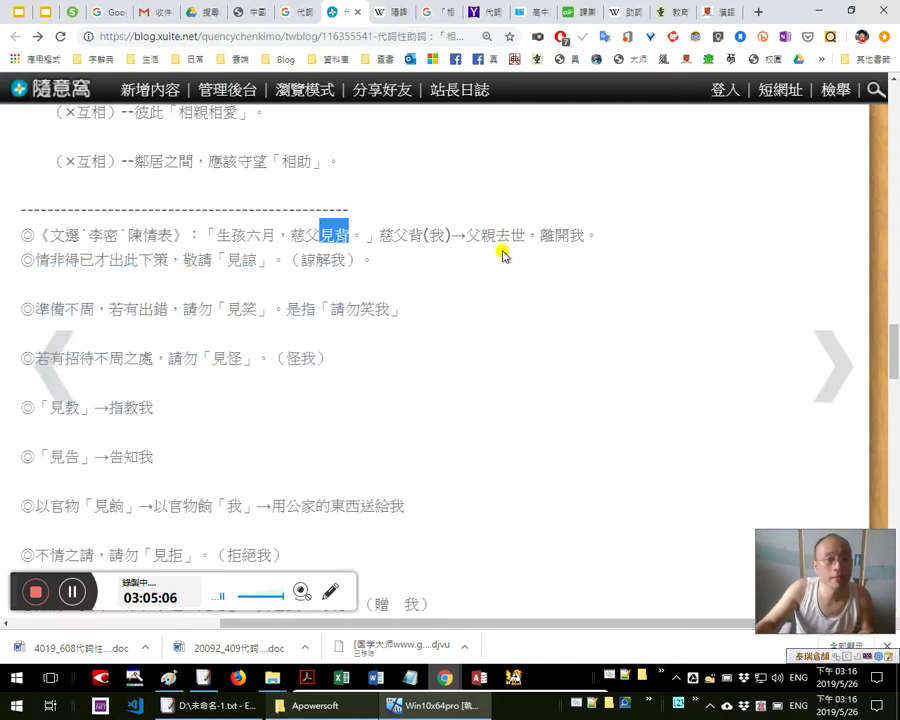
{"action": "scroll", "coordinate": [428, 236], "scroll_direction": "down", "scroll_amount": 1}
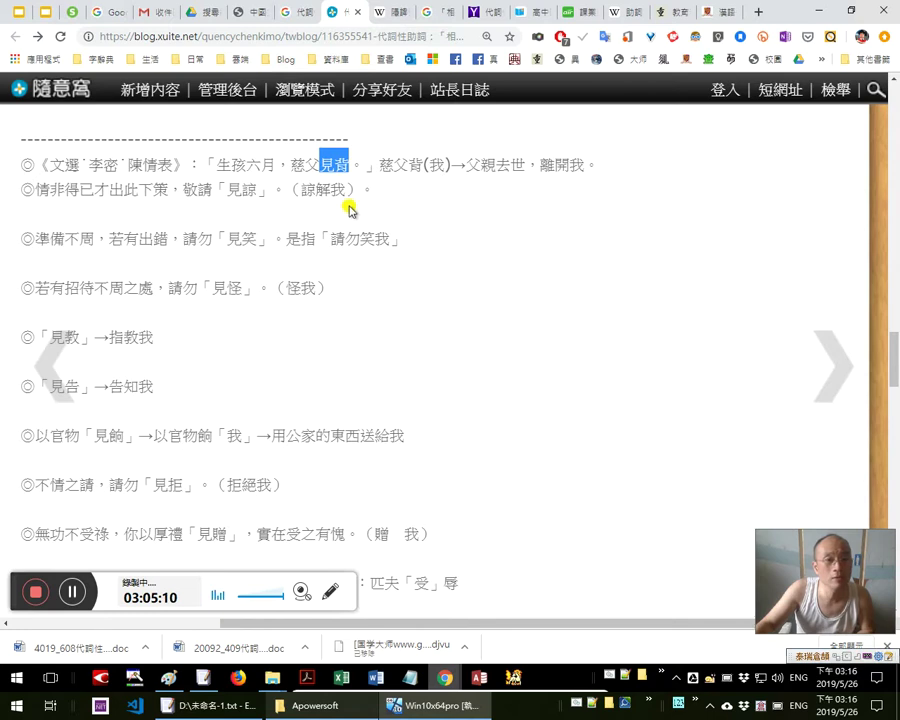
{"action": "scroll", "coordinate": [291, 206], "scroll_direction": "down", "scroll_amount": 1}
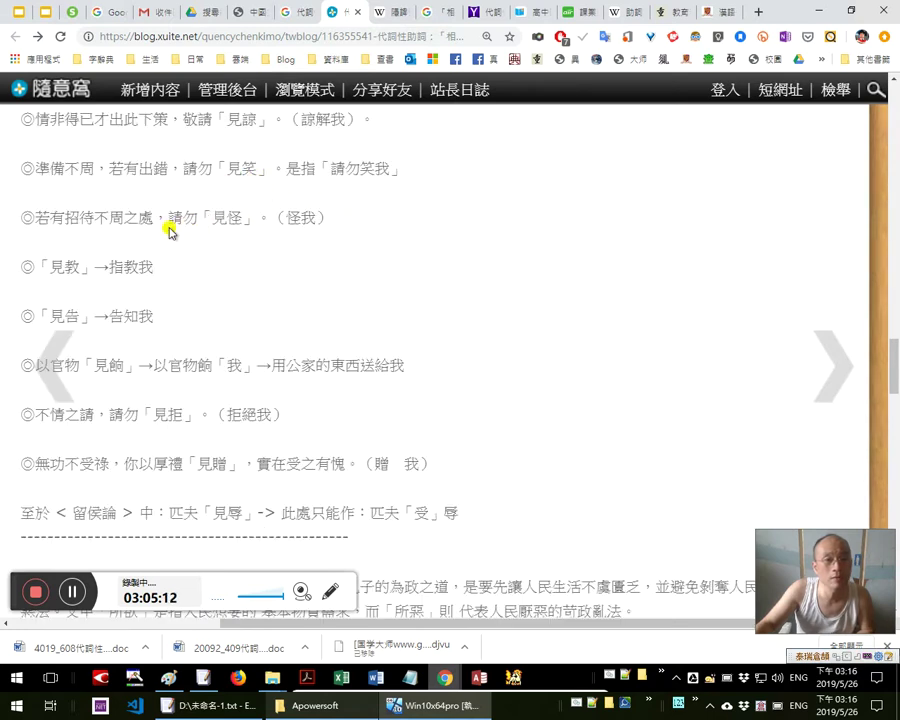
{"action": "scroll", "coordinate": [140, 160], "scroll_direction": "down", "scroll_amount": 1}
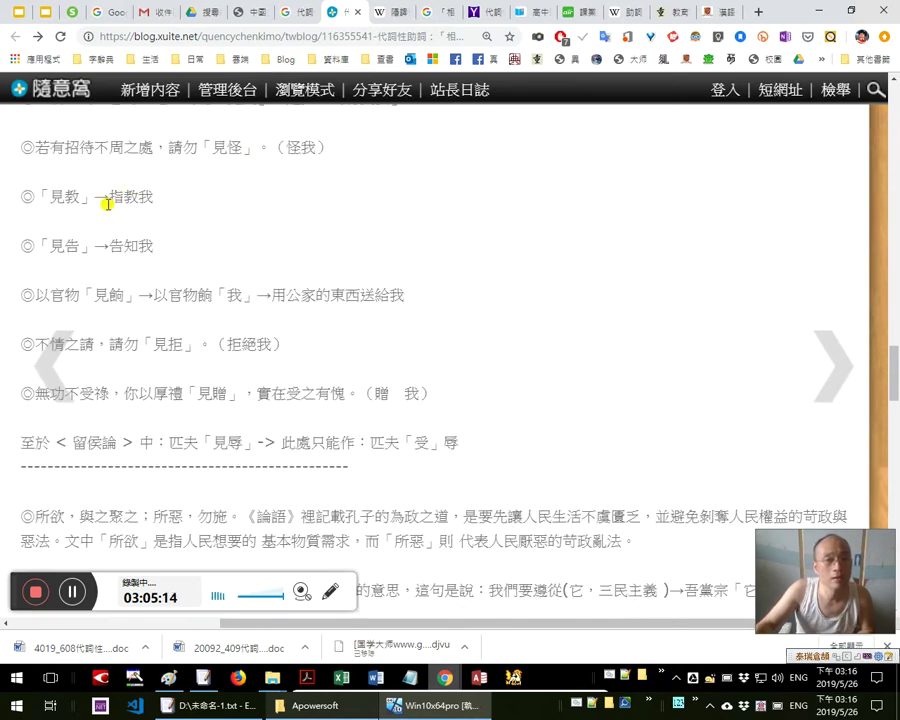
{"action": "scroll", "coordinate": [184, 131], "scroll_direction": "down", "scroll_amount": 1}
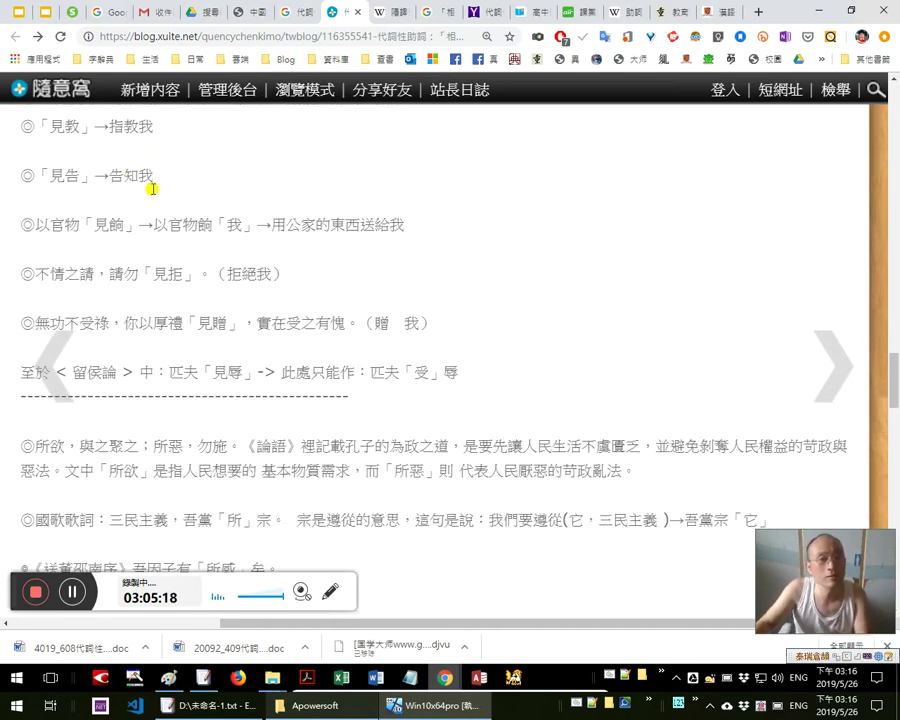
{"action": "scroll", "coordinate": [296, 146], "scroll_direction": "down", "scroll_amount": 1}
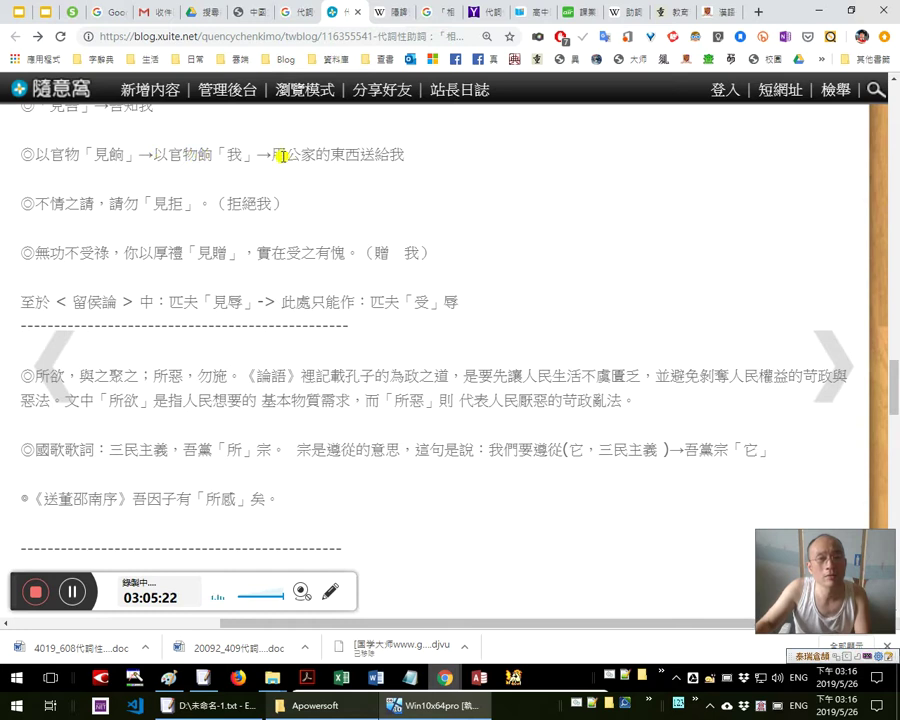
Briefly highlight 餉 in 見餉 and 拒 in 見拒 to point them out
{"action": "double_click", "coordinate": [127, 155]}
{"action": "left_click", "coordinate": [205, 145]}
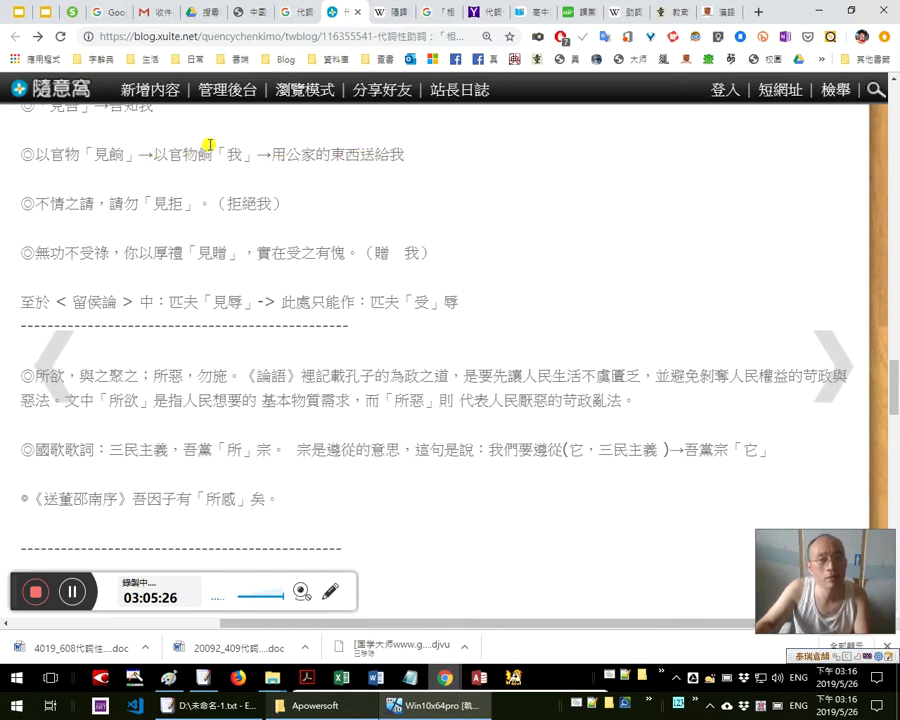
{"action": "scroll", "coordinate": [133, 155], "scroll_direction": "down", "scroll_amount": 1}
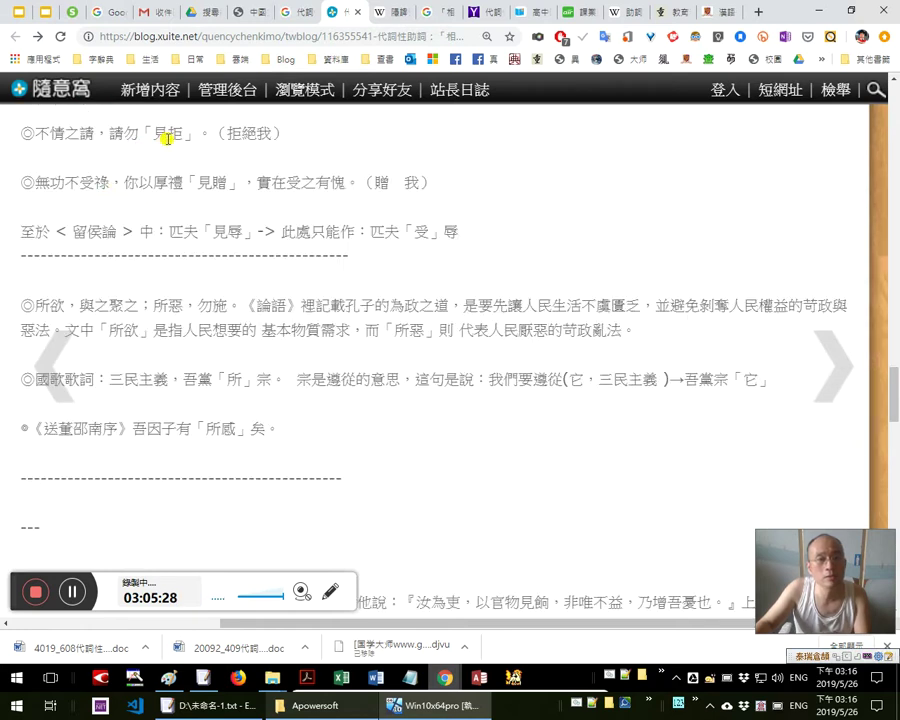
{"action": "double_click", "coordinate": [175, 133]}
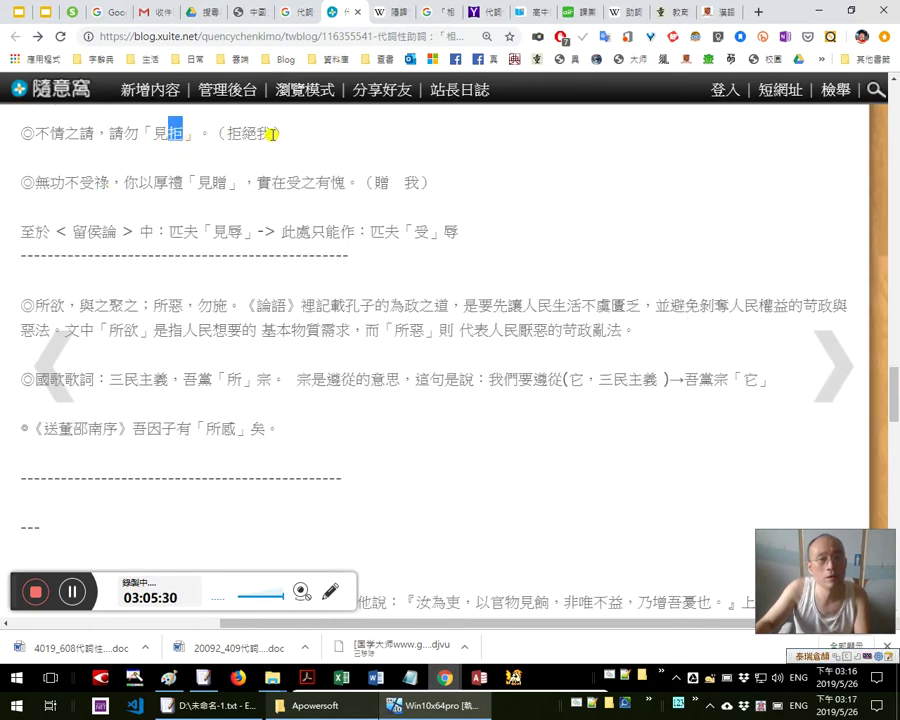
{"action": "left_click", "coordinate": [92, 172]}
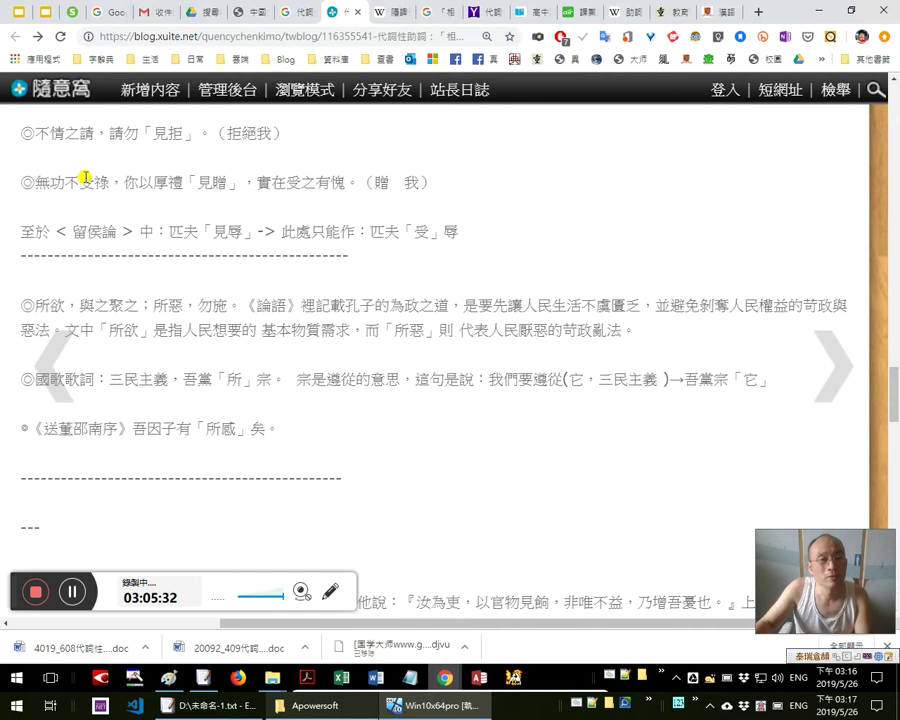
Highlight 贈 in 見贈, then select 你以 in the 無功不受祿 sentence
{"action": "scroll", "coordinate": [239, 162], "scroll_direction": "down", "scroll_amount": 1}
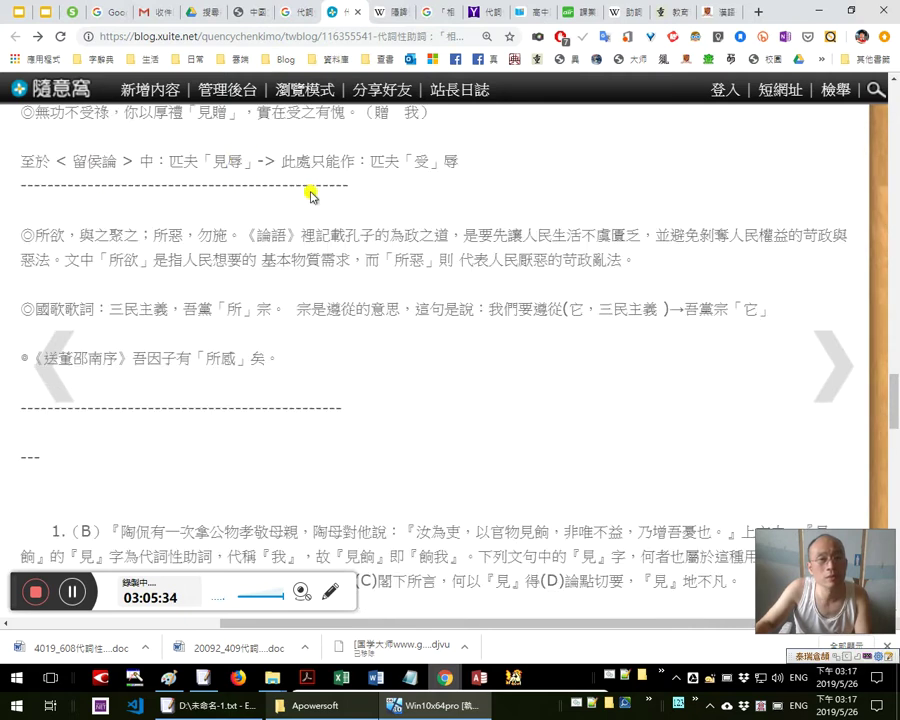
{"action": "scroll", "coordinate": [310, 190], "scroll_direction": "up", "scroll_amount": 1}
{"action": "double_click", "coordinate": [227, 183]}
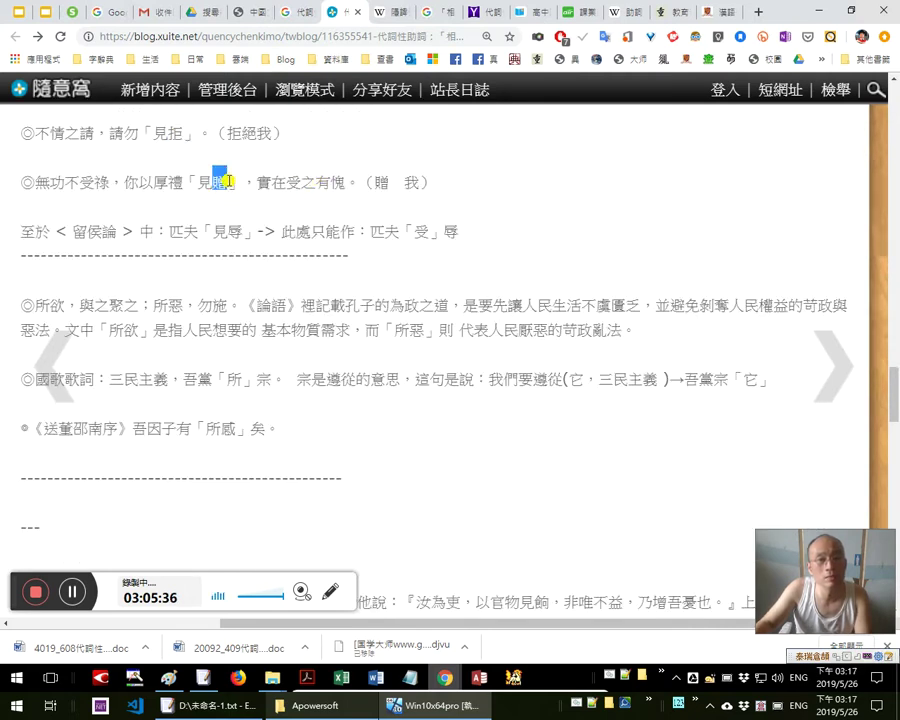
{"action": "left_click", "coordinate": [268, 181]}
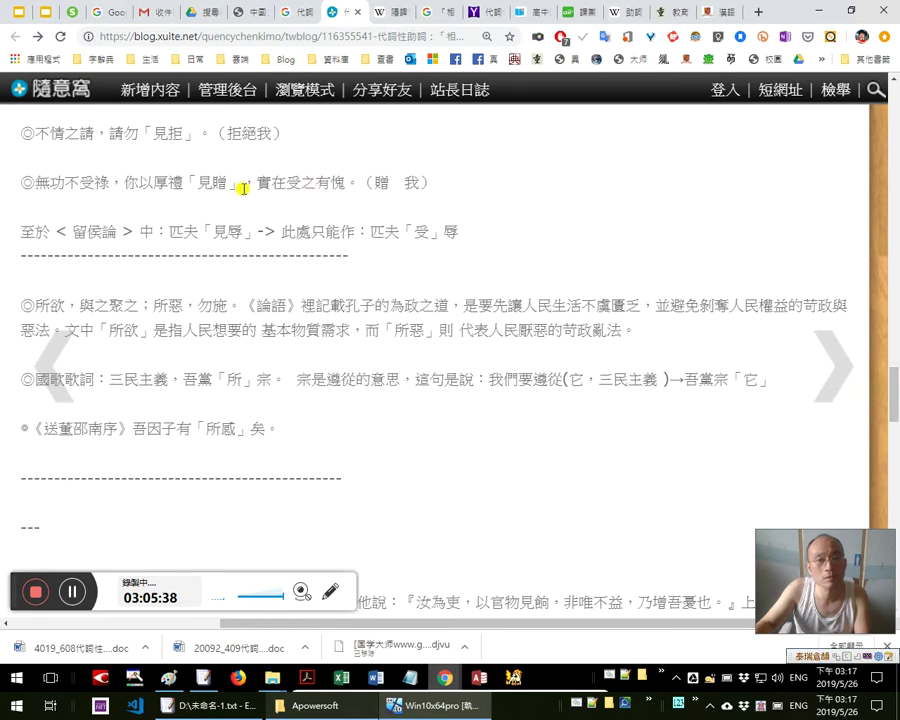
{"action": "left_click_drag", "start_coordinate": [149, 183], "coordinate": [124, 184]}
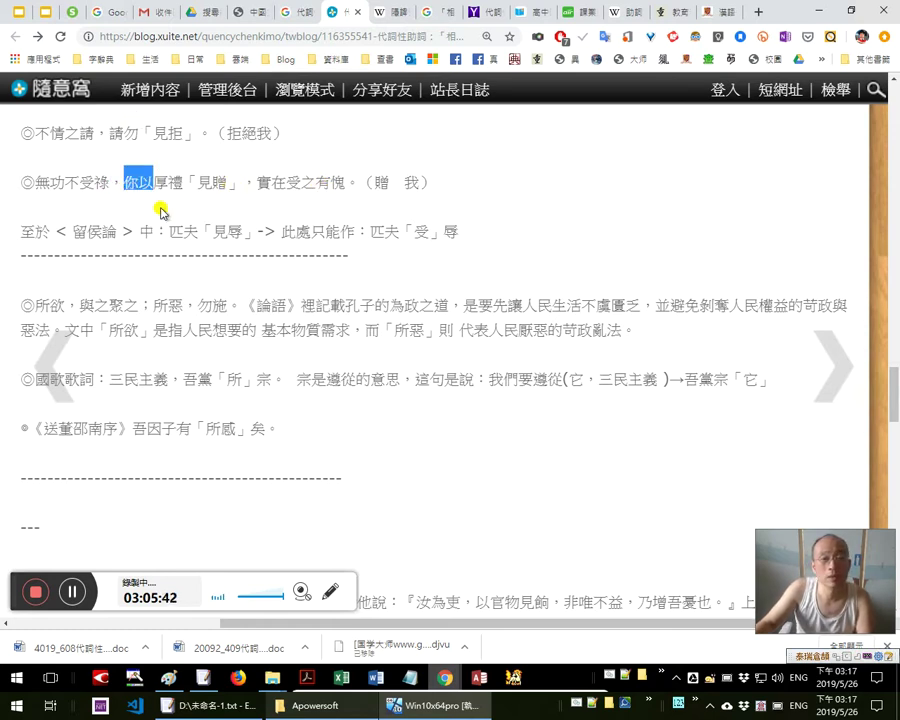
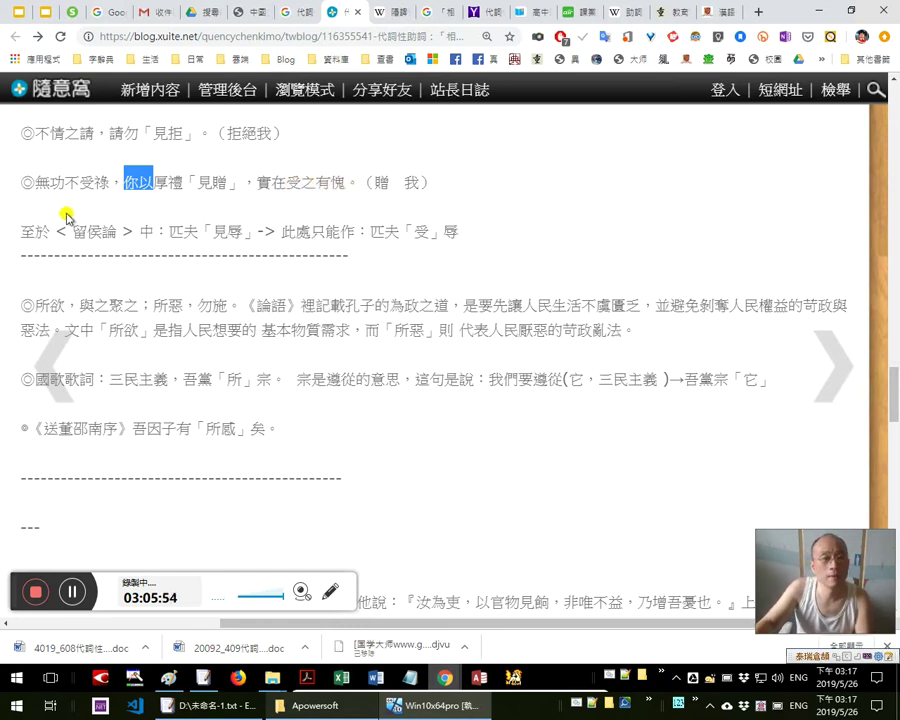
Highlight 見 in 「見辱」 and 受 in 匹夫「受」辱, then duplicate the article's tab
{"action": "scroll", "coordinate": [176, 197], "scroll_direction": "down", "scroll_amount": 1}
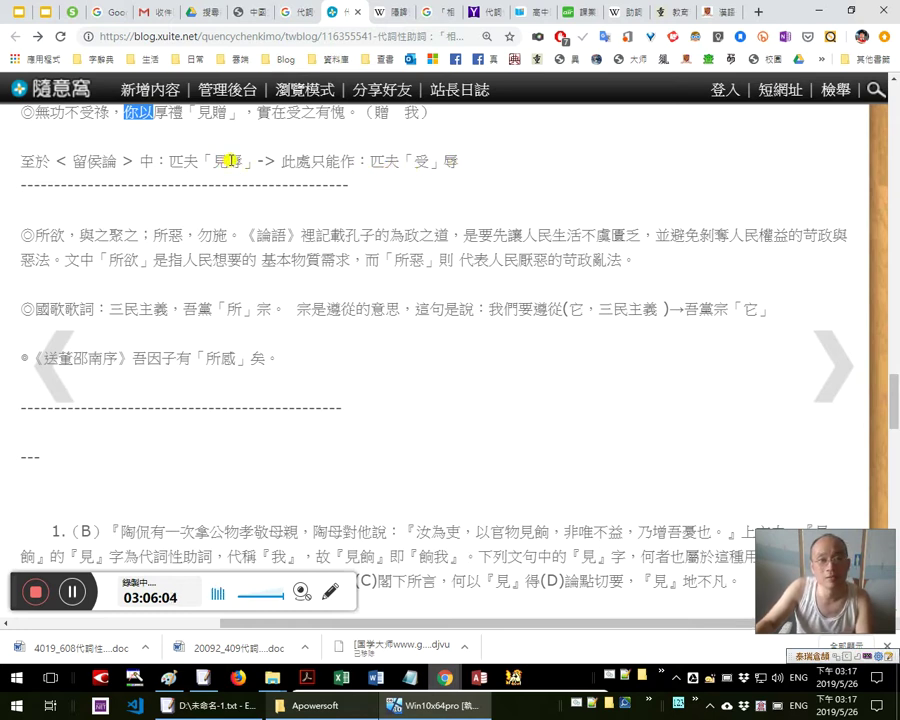
{"action": "left_click_drag", "start_coordinate": [212, 160], "coordinate": [227, 163]}
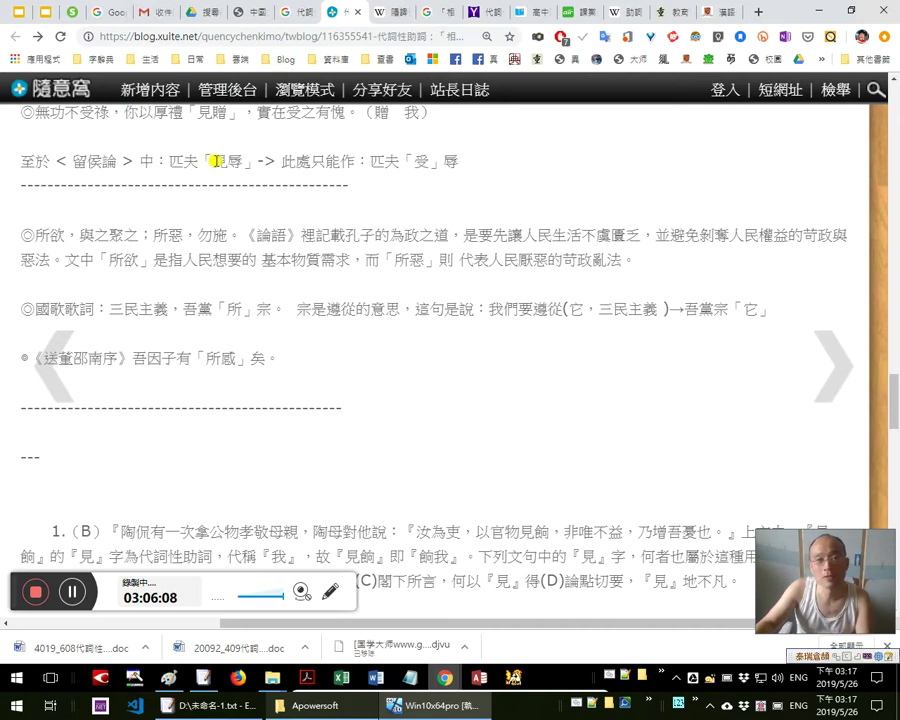
{"action": "left_click_drag", "start_coordinate": [410, 161], "coordinate": [430, 163]}
{"action": "left_click_drag", "start_coordinate": [232, 162], "coordinate": [212, 162]}
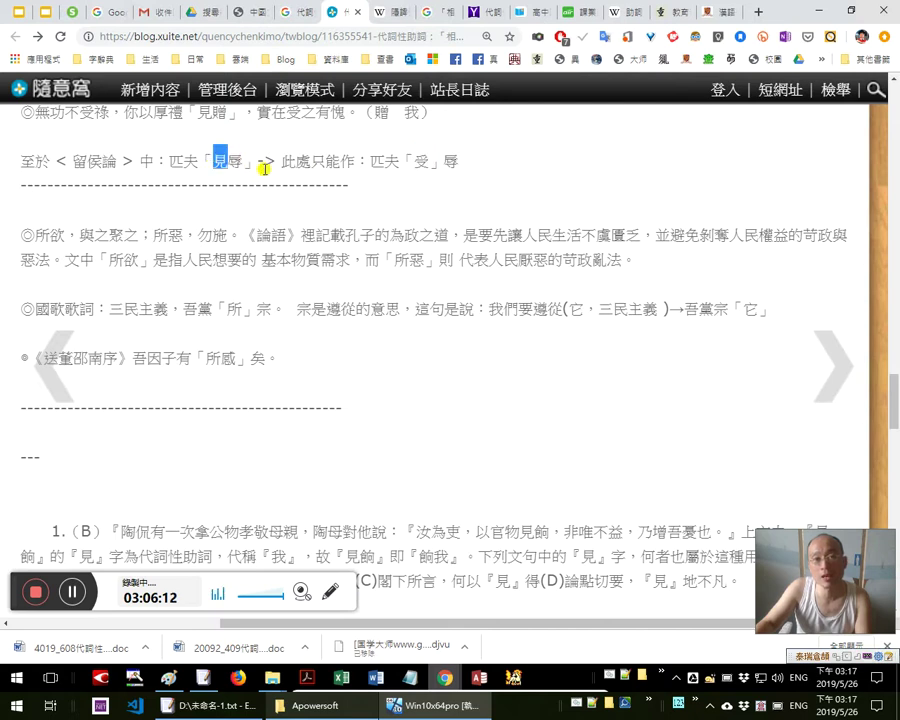
{"action": "right_click", "coordinate": [341, 19]}
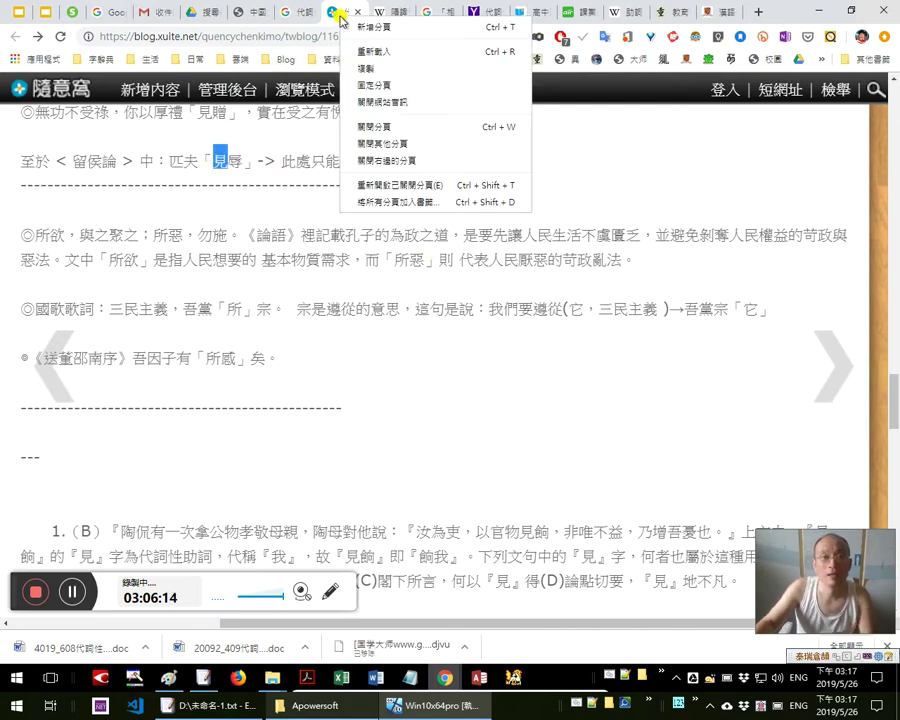
{"action": "left_click", "coordinate": [375, 72]}
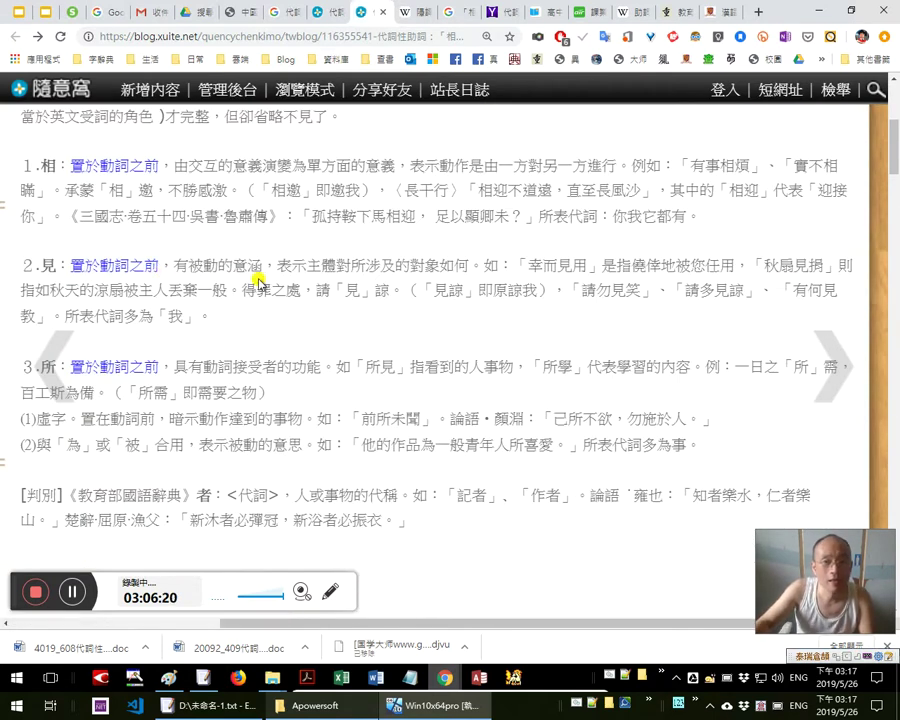
In the copy, highlight 被動的意涵 and 請「見」 under 2.見, then return to the original tab
{"action": "left_click_drag", "start_coordinate": [190, 267], "coordinate": [262, 267]}
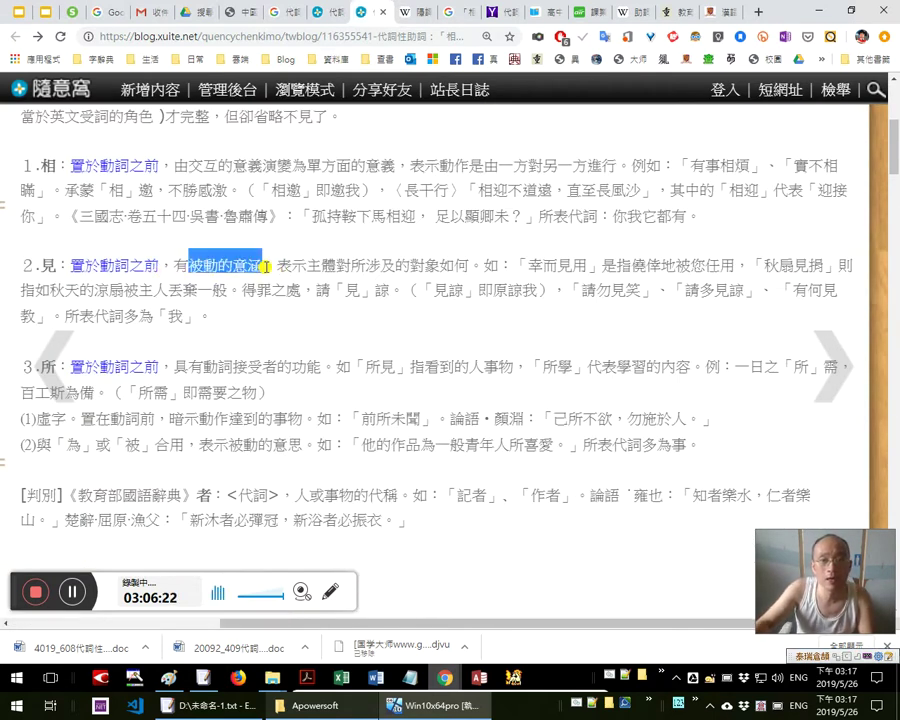
{"action": "left_click_drag", "start_coordinate": [360, 291], "coordinate": [316, 292]}
{"action": "left_click", "coordinate": [510, 295]}
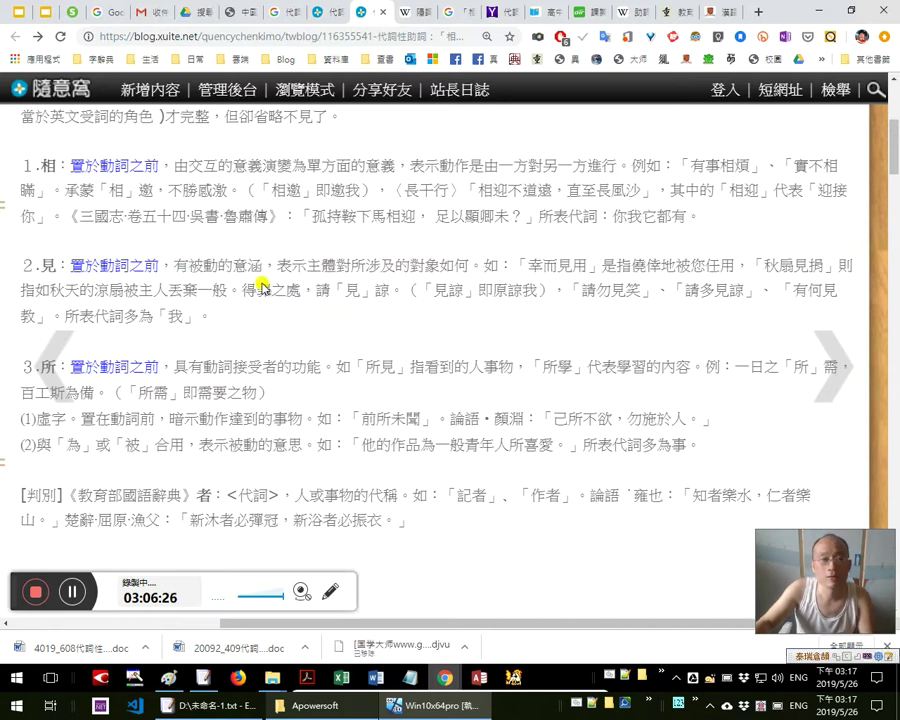
{"action": "left_click", "coordinate": [237, 10]}
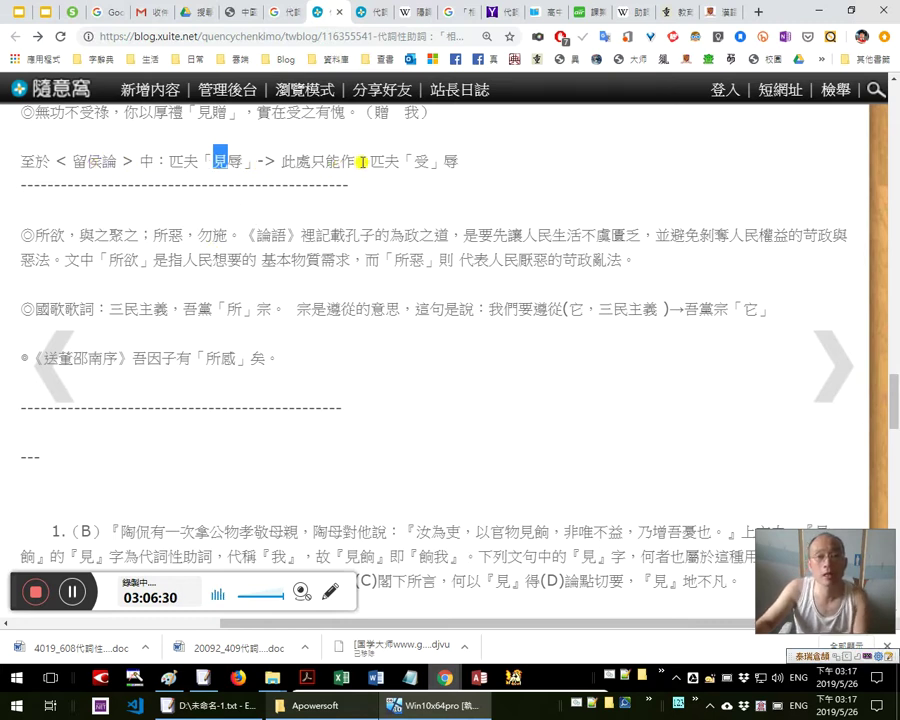
{"action": "left_click_drag", "start_coordinate": [412, 160], "coordinate": [461, 167]}
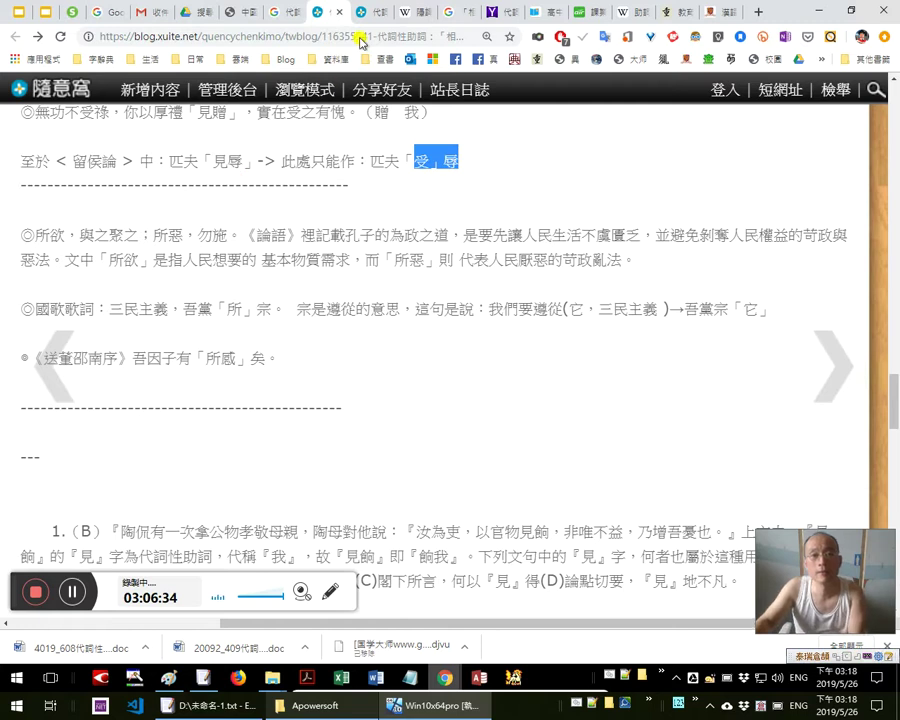
{"action": "double_click", "coordinate": [184, 160]}
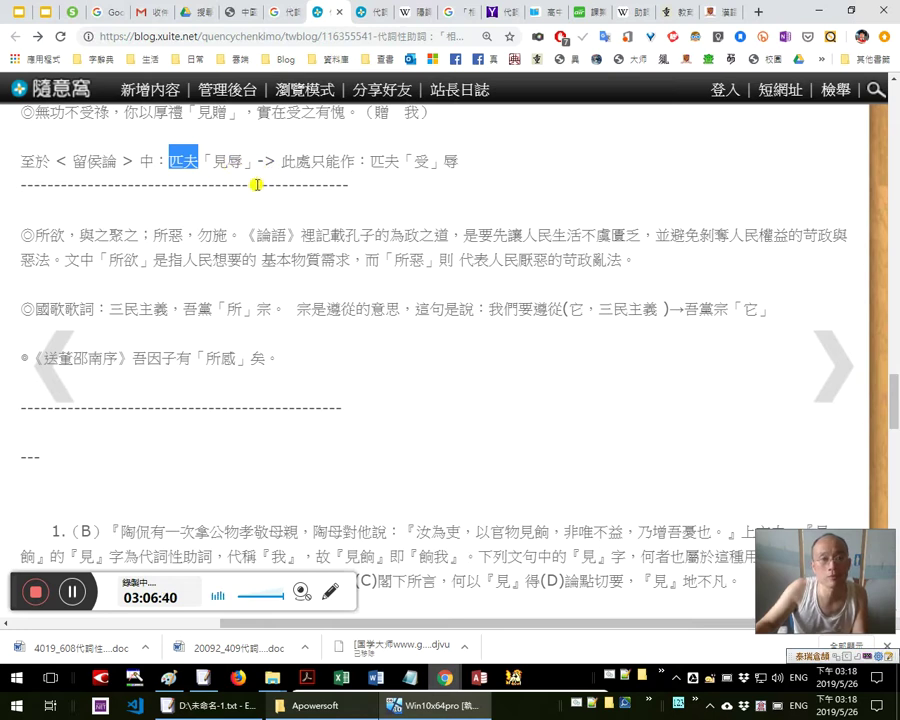
{"action": "left_click_drag", "start_coordinate": [210, 161], "coordinate": [229, 165]}
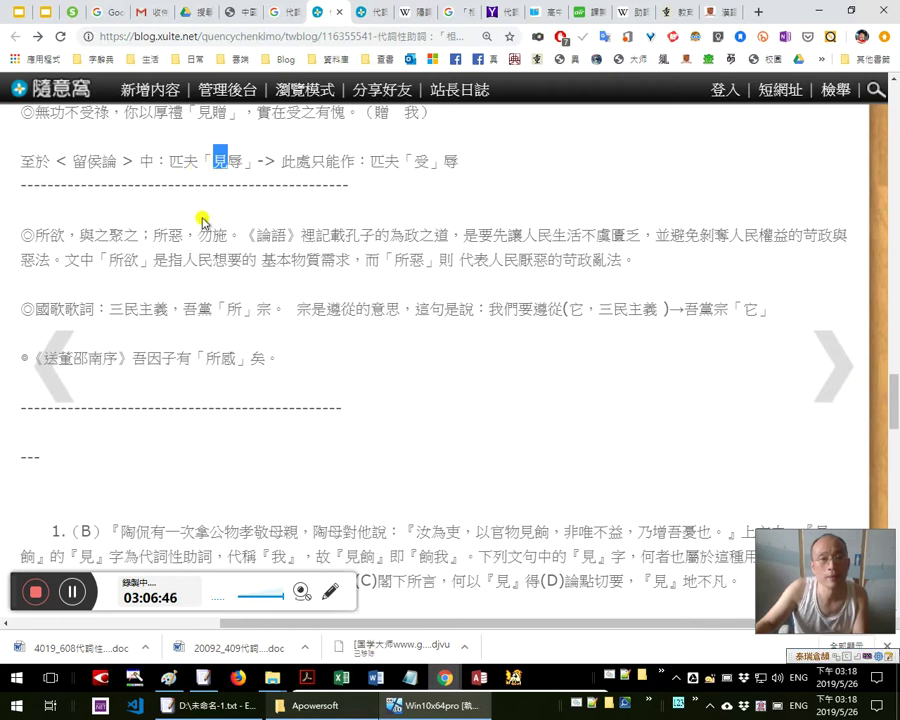
{"action": "scroll", "coordinate": [203, 222], "scroll_direction": "up", "scroll_amount": 1}
{"action": "left_click_drag", "start_coordinate": [240, 228], "coordinate": [232, 230]}
{"action": "left_click", "coordinate": [243, 233]}
{"action": "scroll", "coordinate": [222, 268], "scroll_direction": "down", "scroll_amount": 1}
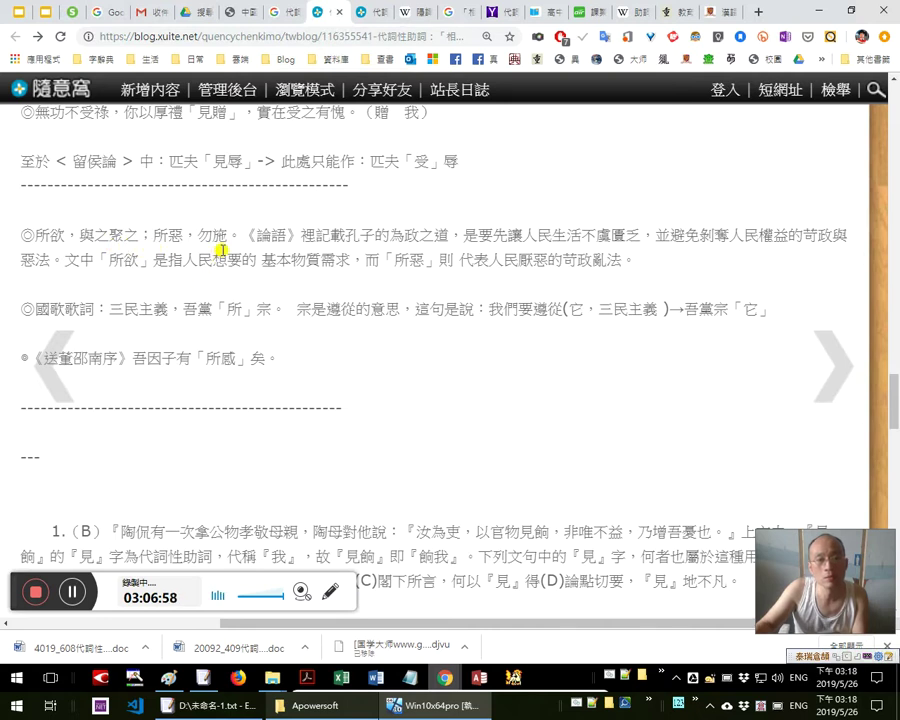
{"action": "left_click_drag", "start_coordinate": [50, 236], "coordinate": [124, 233]}
{"action": "left_click", "coordinate": [135, 234]}
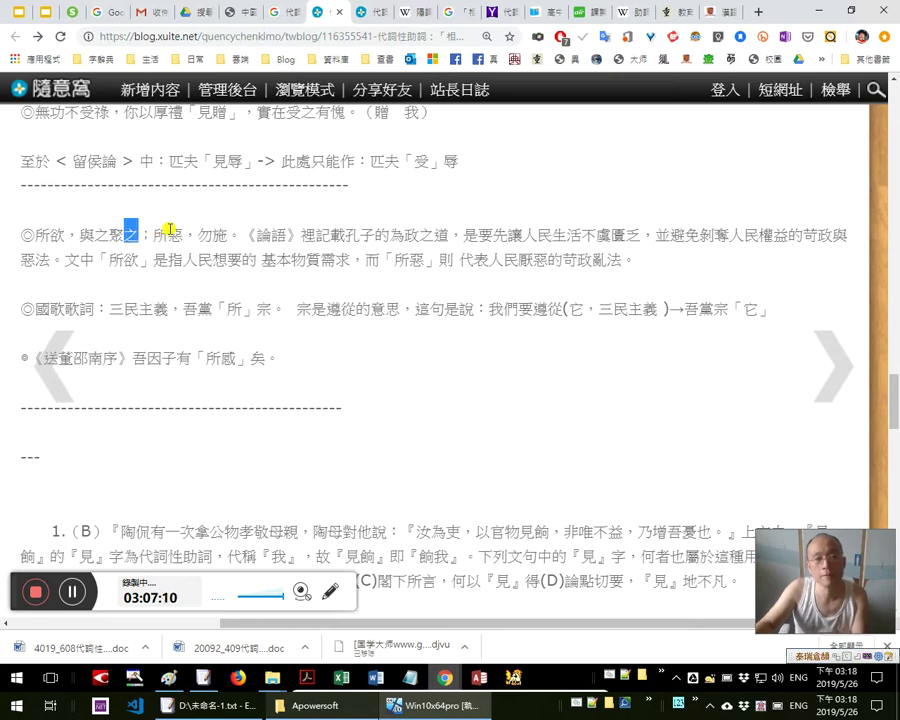
Highlight parts of 所欲，與之聚之；所惡，勿施, including 欲 and 民想
{"action": "left_click_drag", "start_coordinate": [188, 236], "coordinate": [216, 235]}
{"action": "left_click", "coordinate": [207, 236]}
{"action": "left_click", "coordinate": [272, 253]}
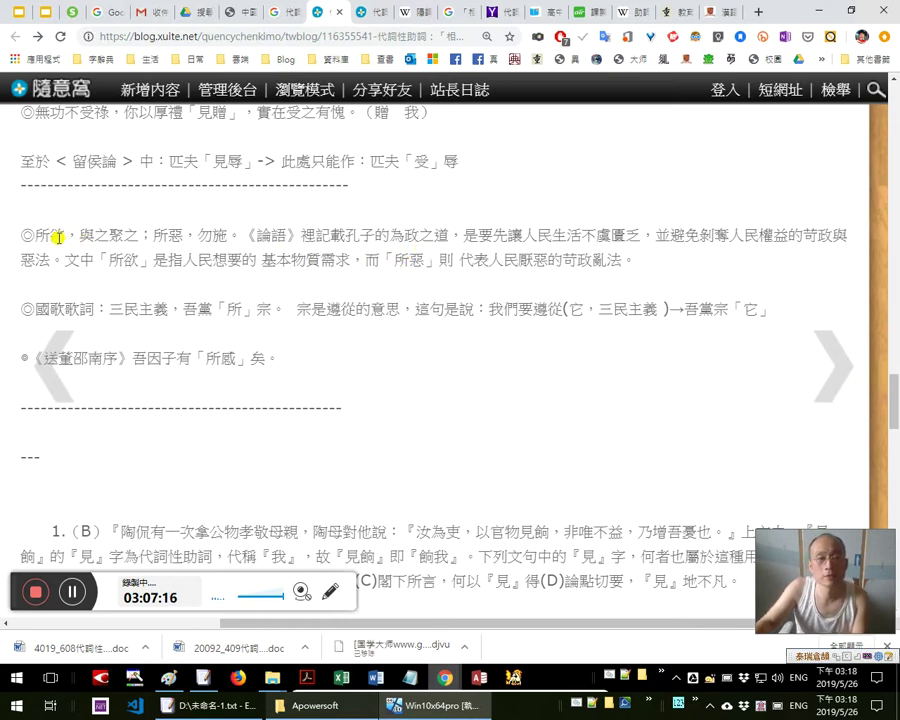
{"action": "left_click_drag", "start_coordinate": [67, 235], "coordinate": [49, 235]}
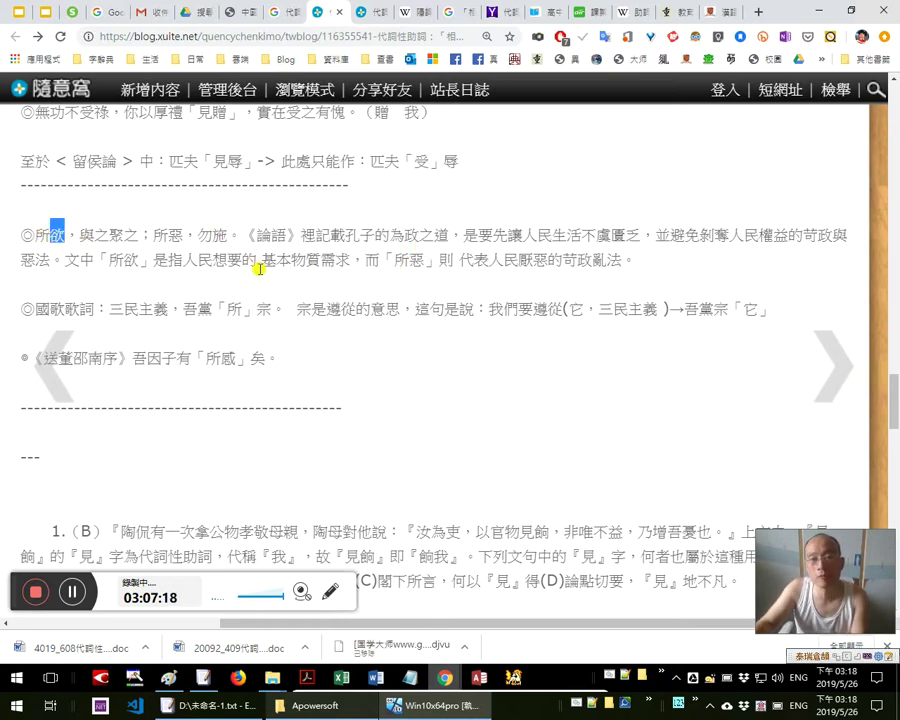
{"action": "mouse_move", "coordinate": [90, 276]}
{"action": "left_click", "coordinate": [506, 311]}
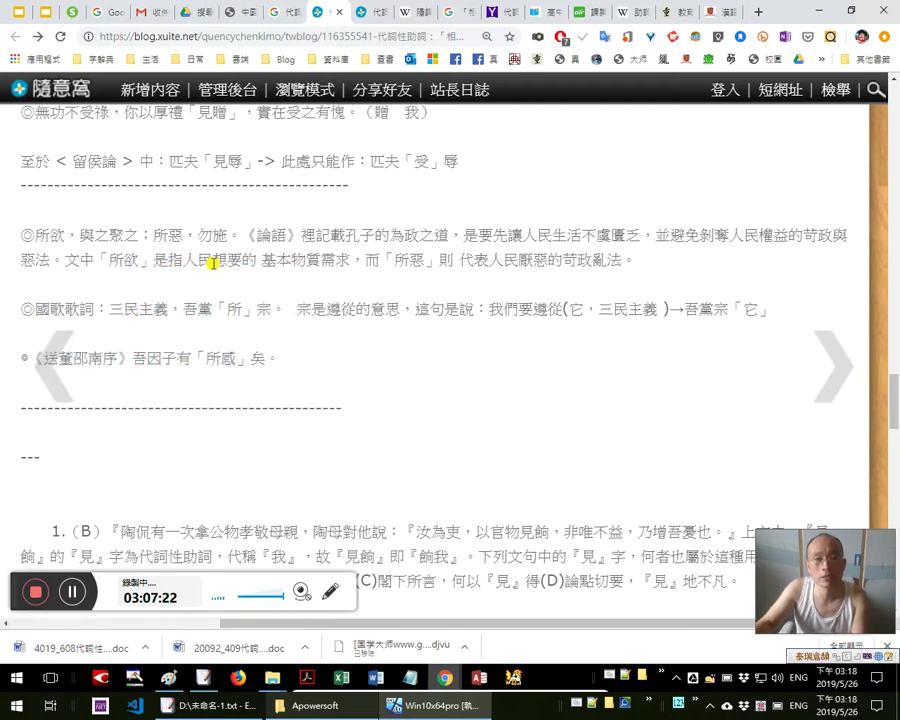
{"action": "double_click", "coordinate": [62, 233]}
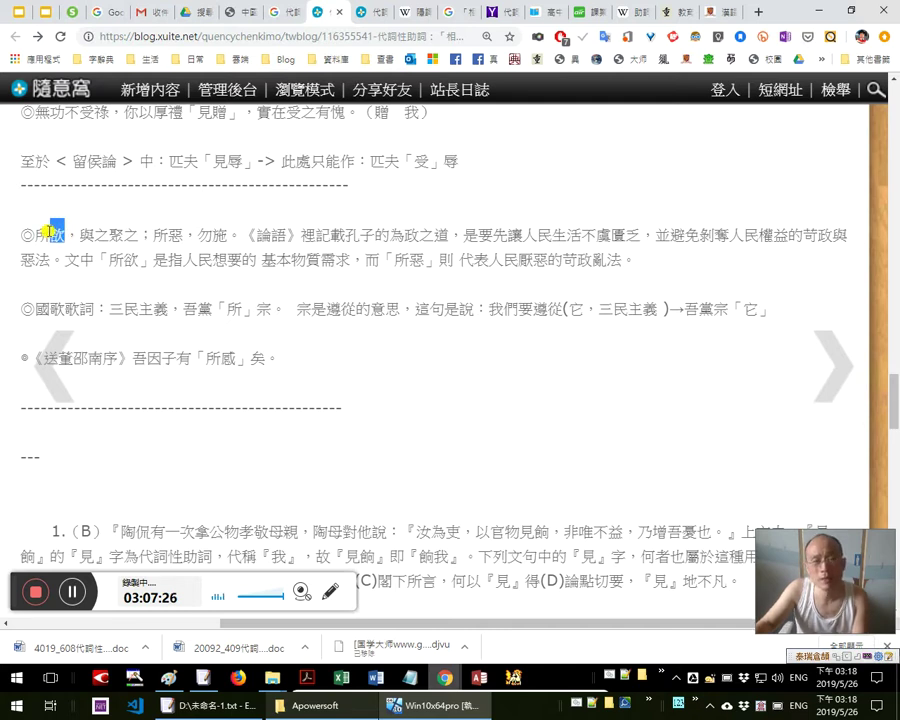
{"action": "left_click_drag", "start_coordinate": [229, 258], "coordinate": [197, 258]}
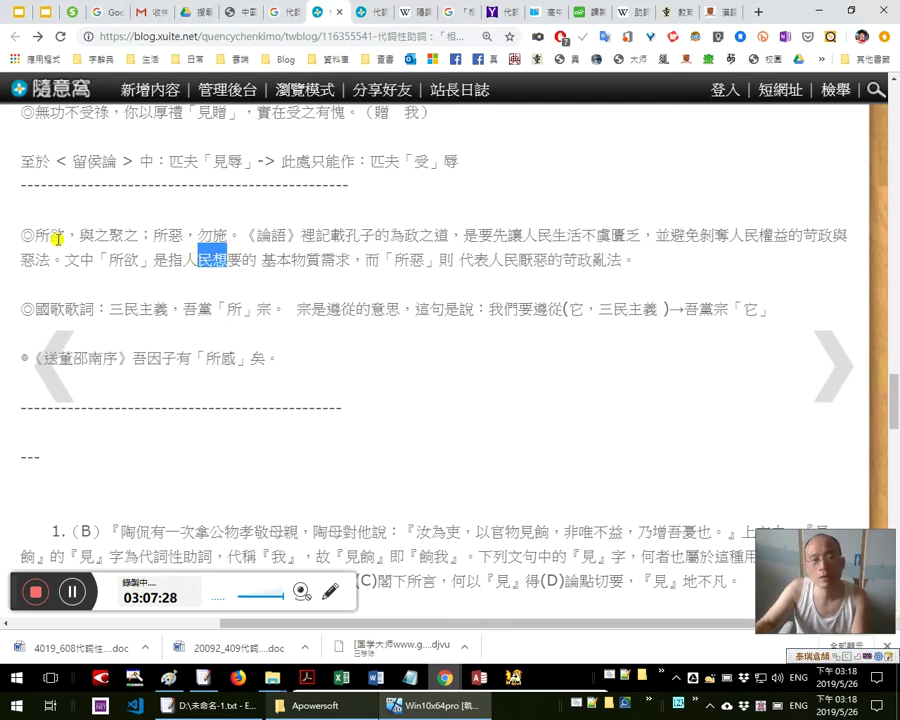
{"action": "left_click_drag", "start_coordinate": [38, 234], "coordinate": [224, 232]}
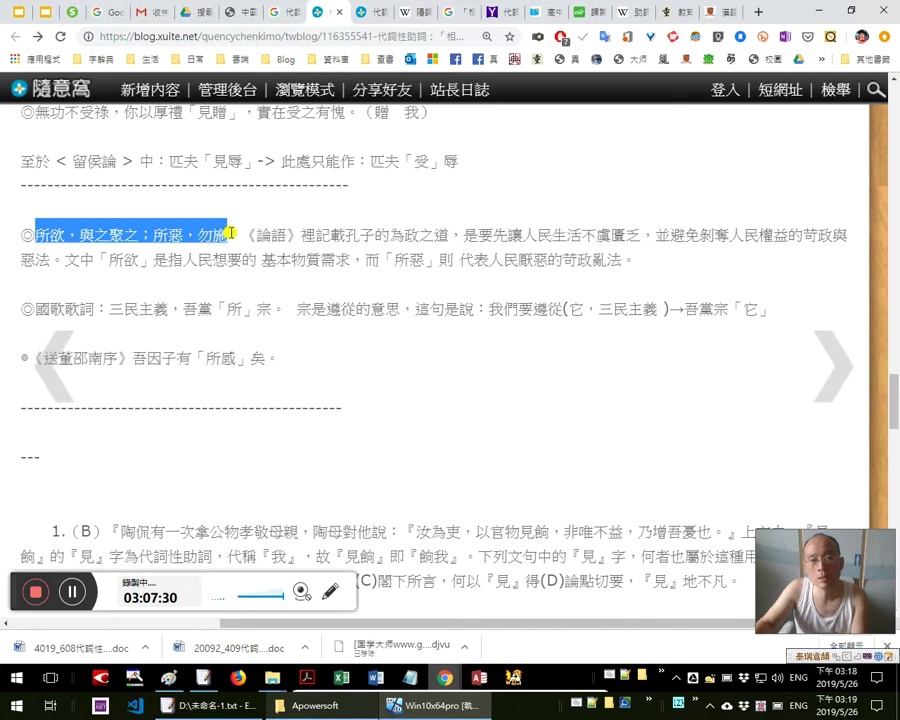
{"action": "left_click", "coordinate": [230, 233]}
{"action": "left_click_drag", "start_coordinate": [163, 231], "coordinate": [36, 234]}
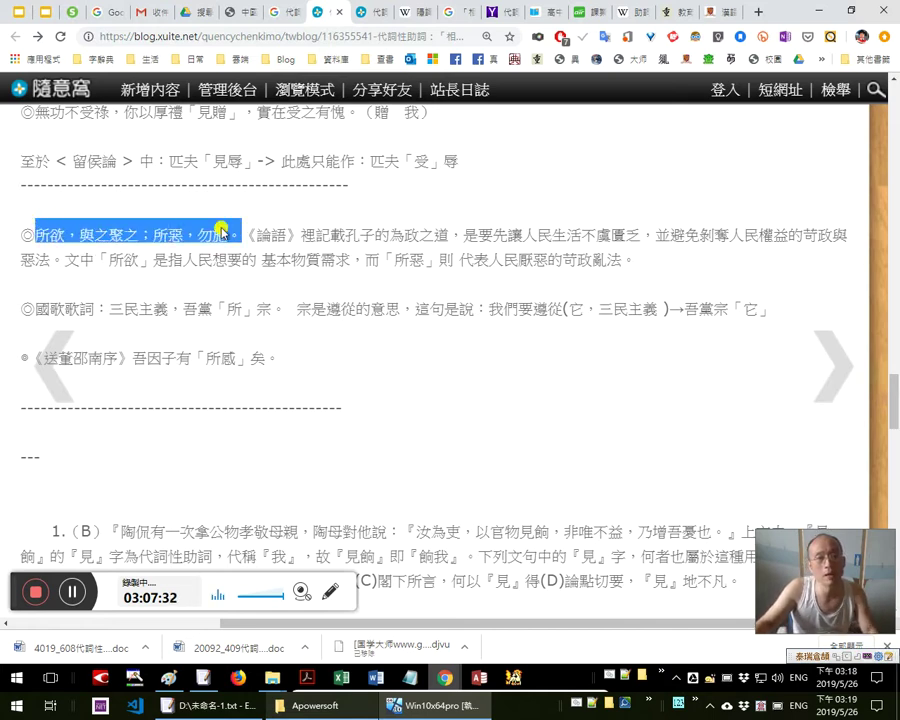
Highlight 人民, 所 and 的 基本物質需求 in the paragraph's explanation
{"action": "left_click_drag", "start_coordinate": [217, 263], "coordinate": [184, 260]}
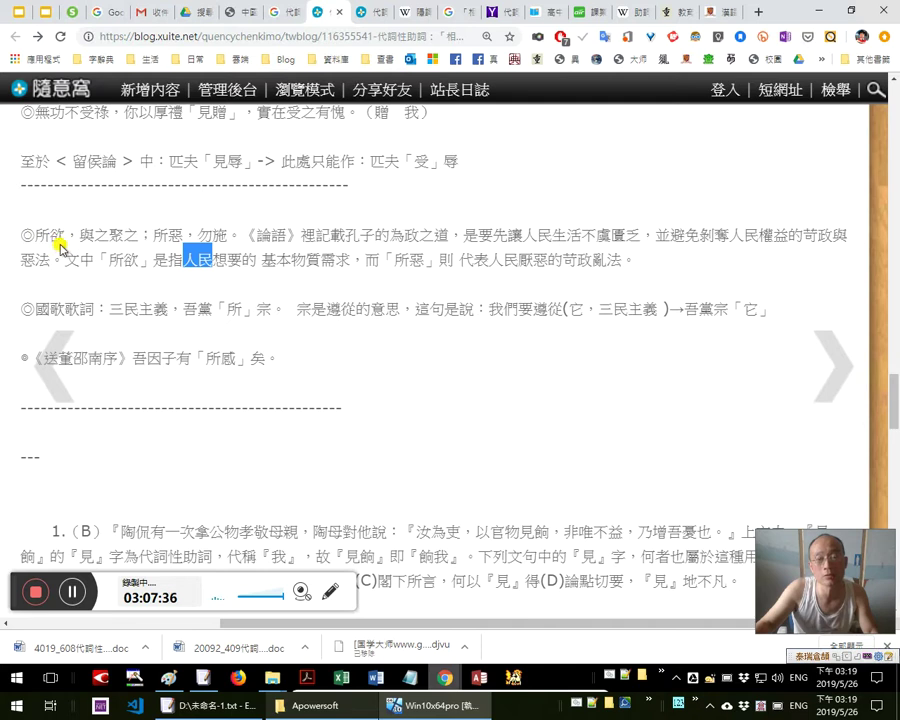
{"action": "left_click_drag", "start_coordinate": [242, 257], "coordinate": [252, 257]}
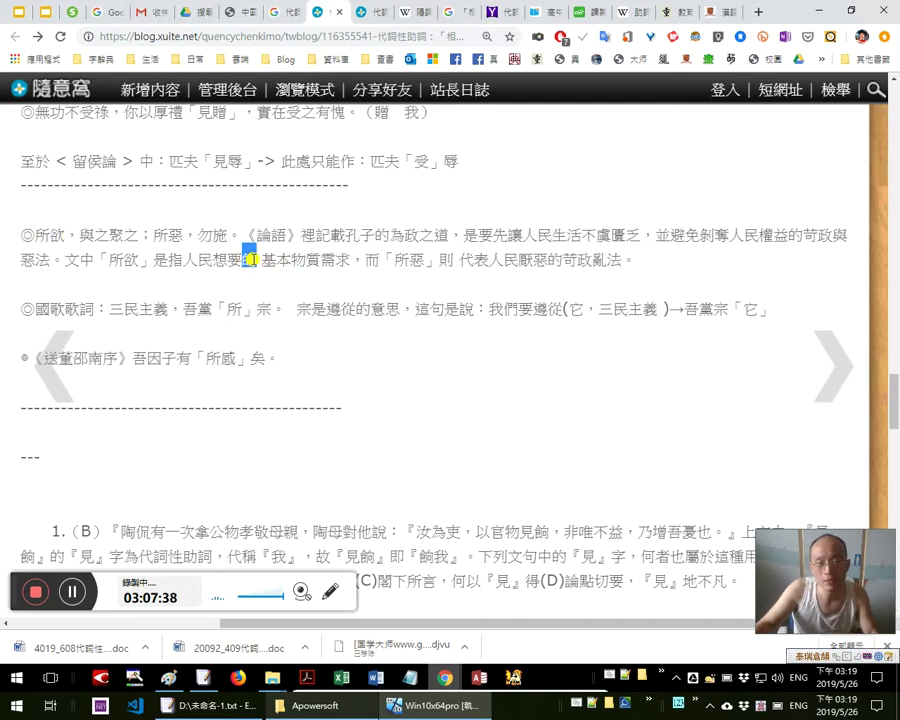
{"action": "left_click_drag", "start_coordinate": [51, 234], "coordinate": [43, 234]}
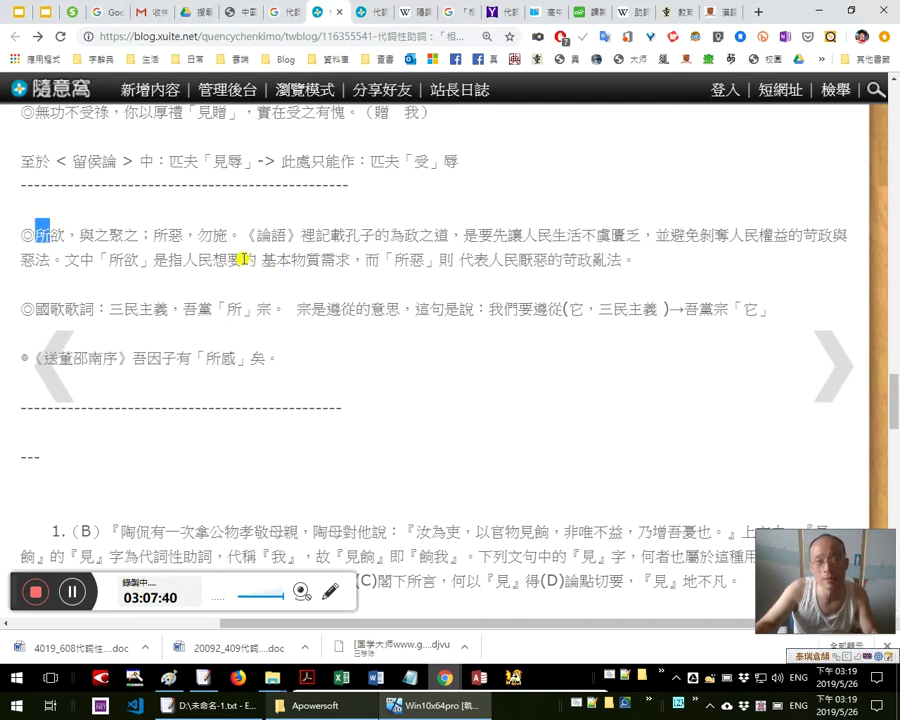
{"action": "left_click_drag", "start_coordinate": [243, 259], "coordinate": [250, 258]}
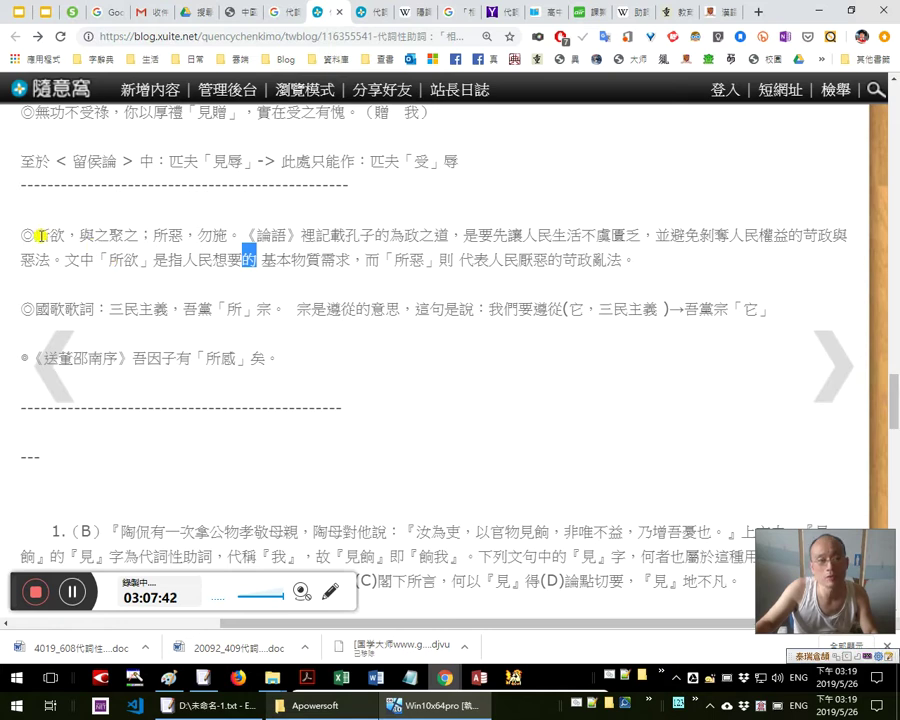
{"action": "left_click_drag", "start_coordinate": [47, 235], "coordinate": [40, 235]}
{"action": "left_click_drag", "start_coordinate": [243, 259], "coordinate": [348, 262]}
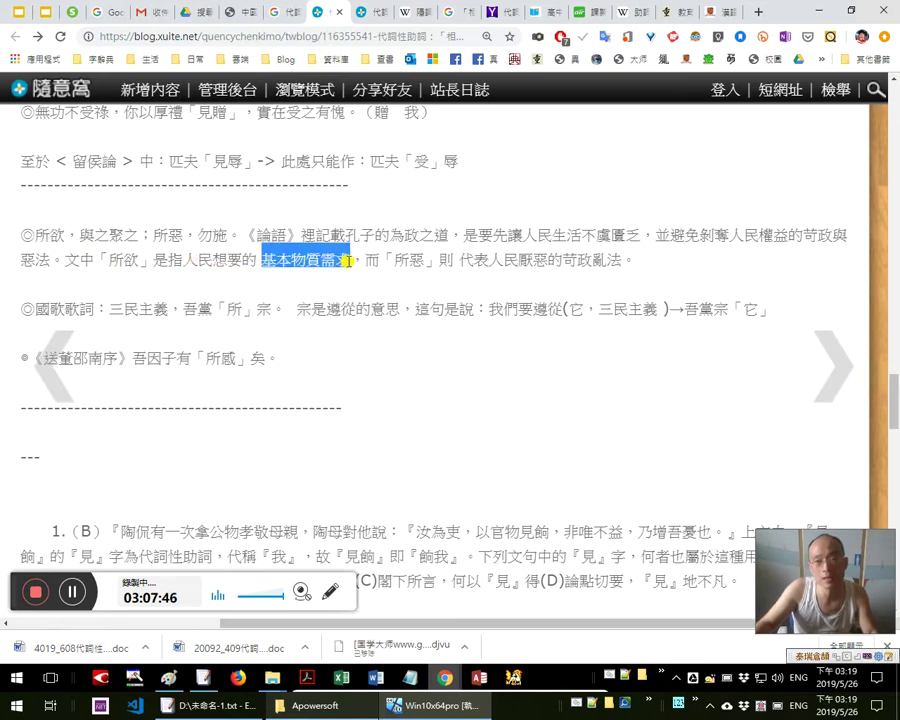
{"action": "triple_click", "coordinate": [266, 262]}
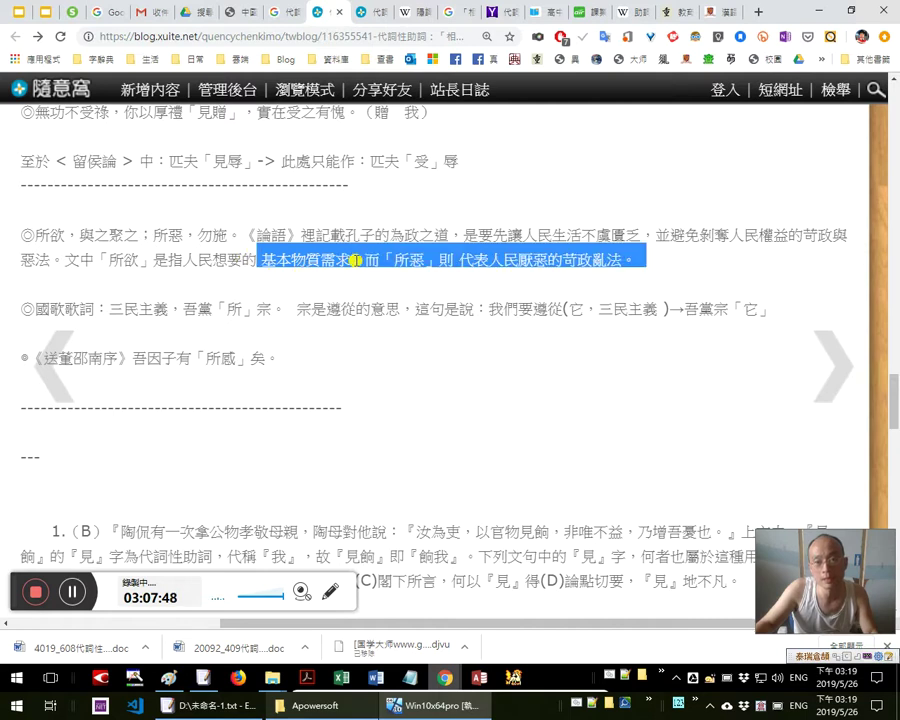
{"action": "left_click", "coordinate": [346, 260]}
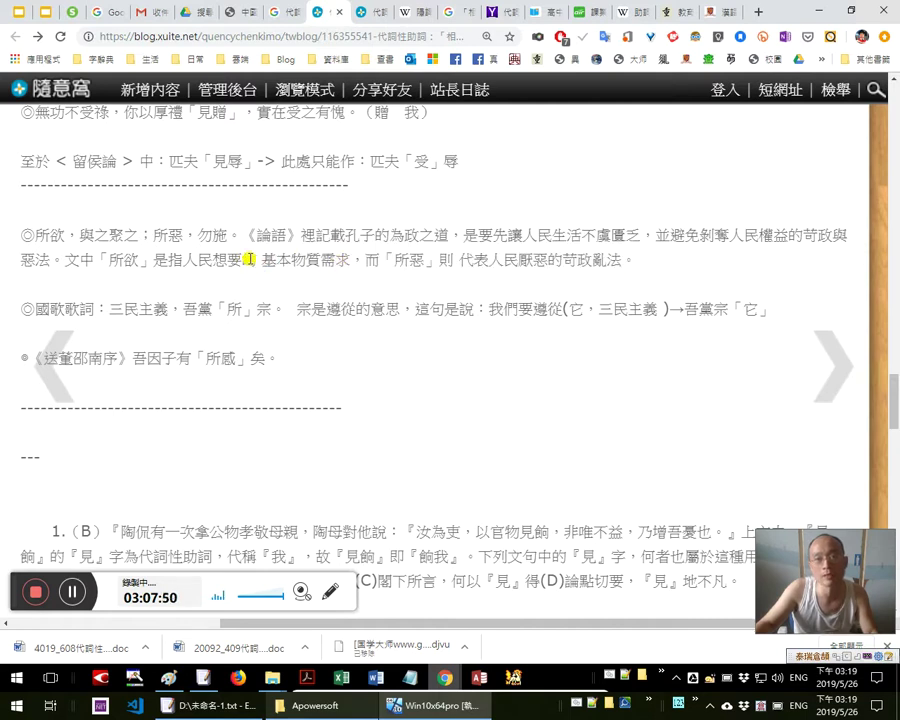
{"action": "left_click_drag", "start_coordinate": [245, 257], "coordinate": [352, 262]}
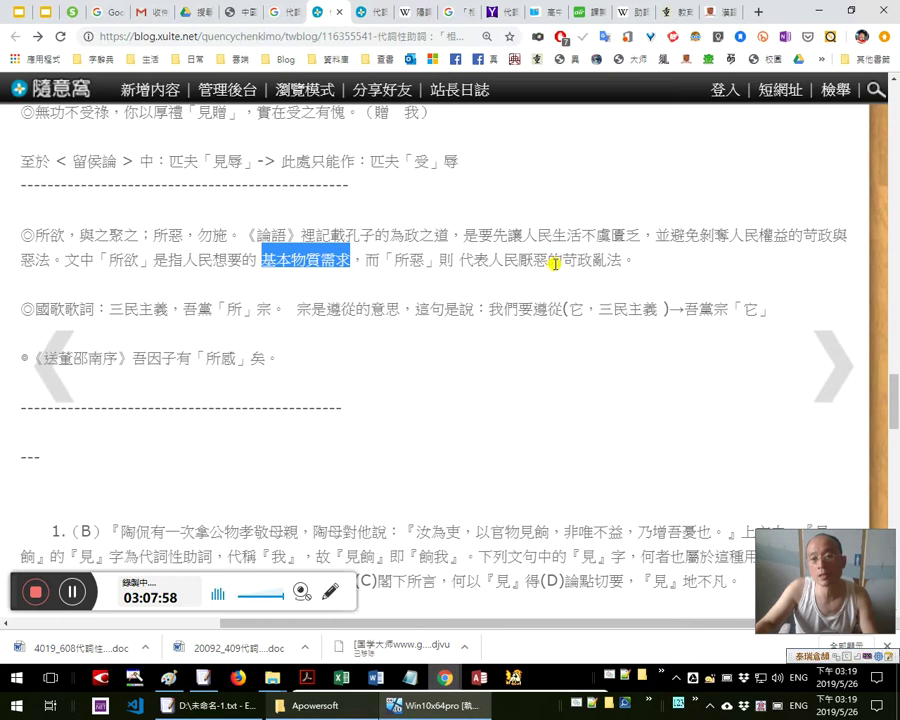
Mark 苛政亂法 and 基本物質需求, then switch to the 七星大法 slide deck
{"action": "left_click_drag", "start_coordinate": [563, 262], "coordinate": [624, 262]}
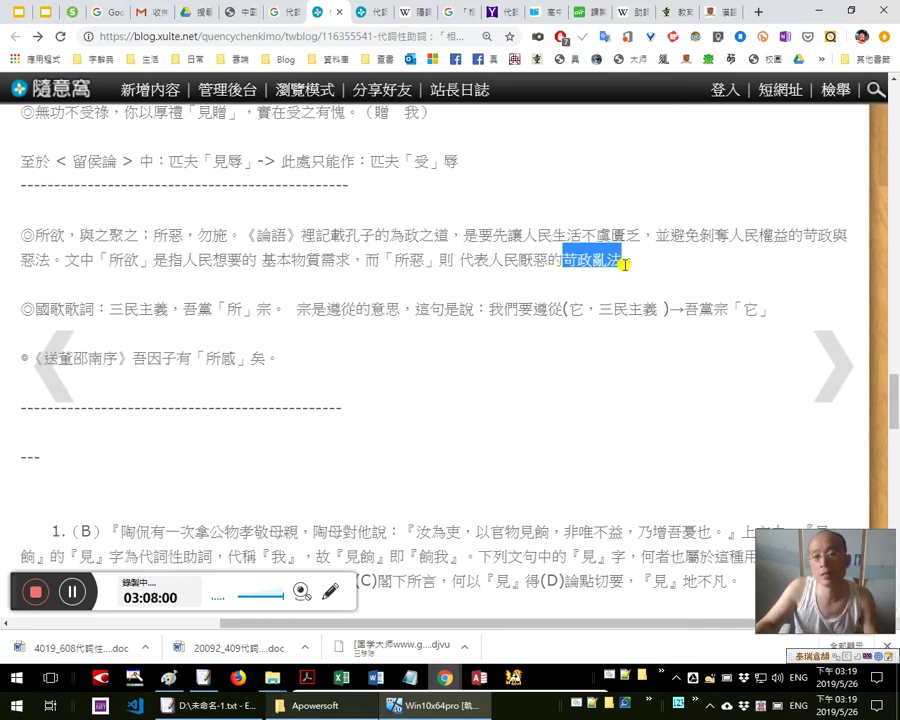
{"action": "left_click_drag", "start_coordinate": [364, 261], "coordinate": [258, 262]}
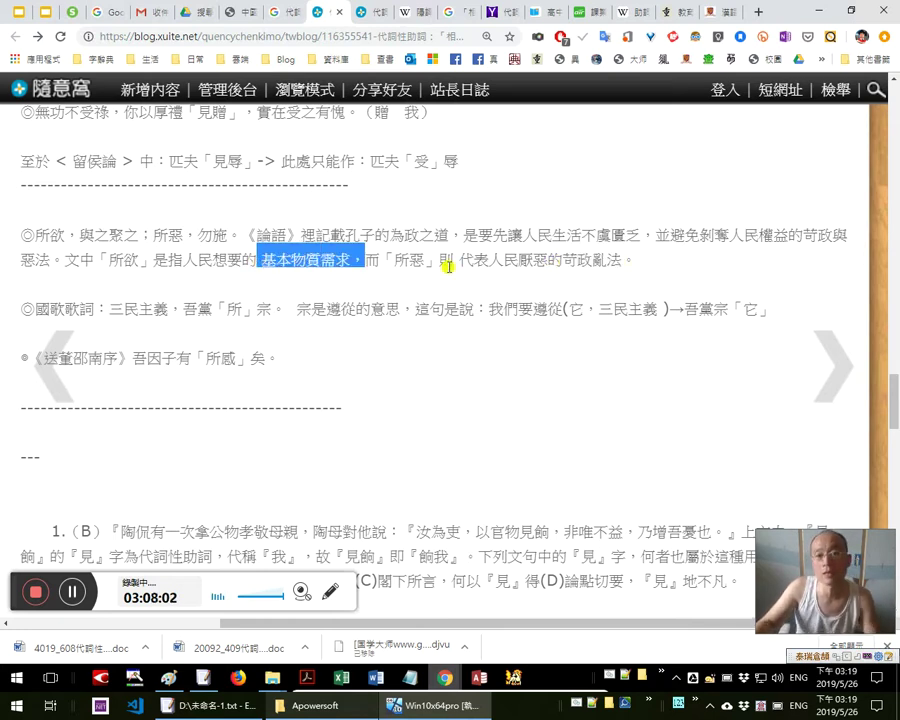
{"action": "left_click_drag", "start_coordinate": [568, 260], "coordinate": [645, 261]}
{"action": "left_click", "coordinate": [290, 258]}
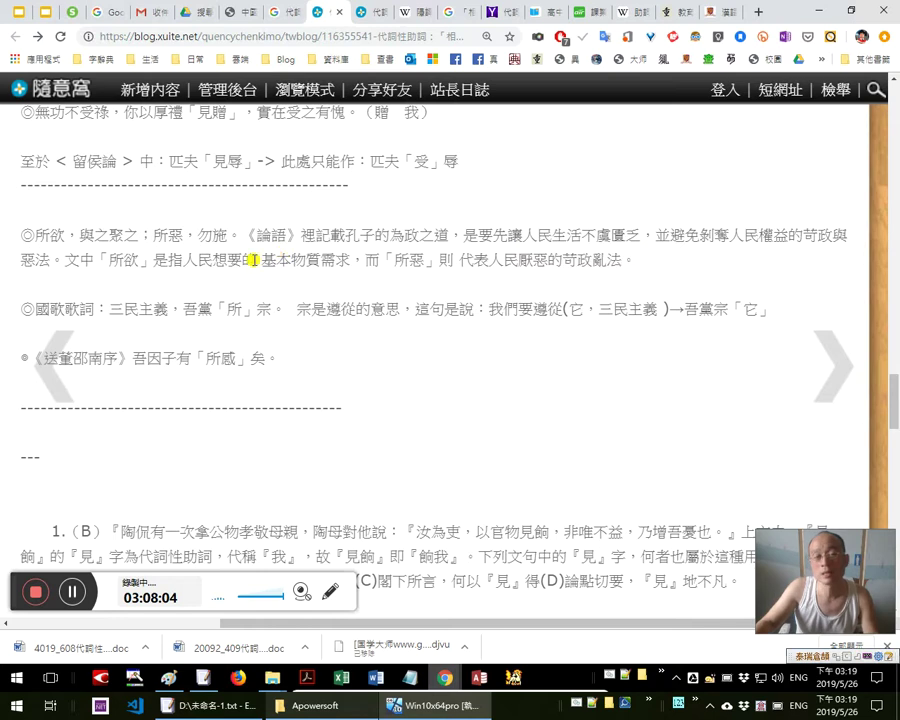
{"action": "left_click_drag", "start_coordinate": [286, 258], "coordinate": [646, 261]}
{"action": "left_click_drag", "start_coordinate": [328, 263], "coordinate": [350, 258]}
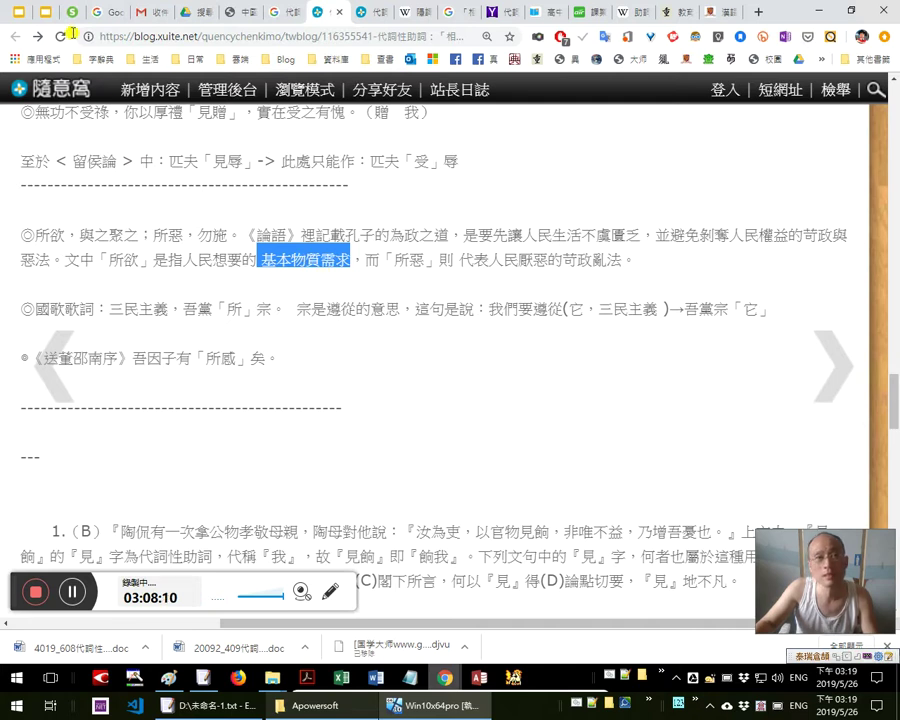
{"action": "left_click", "coordinate": [45, 18]}
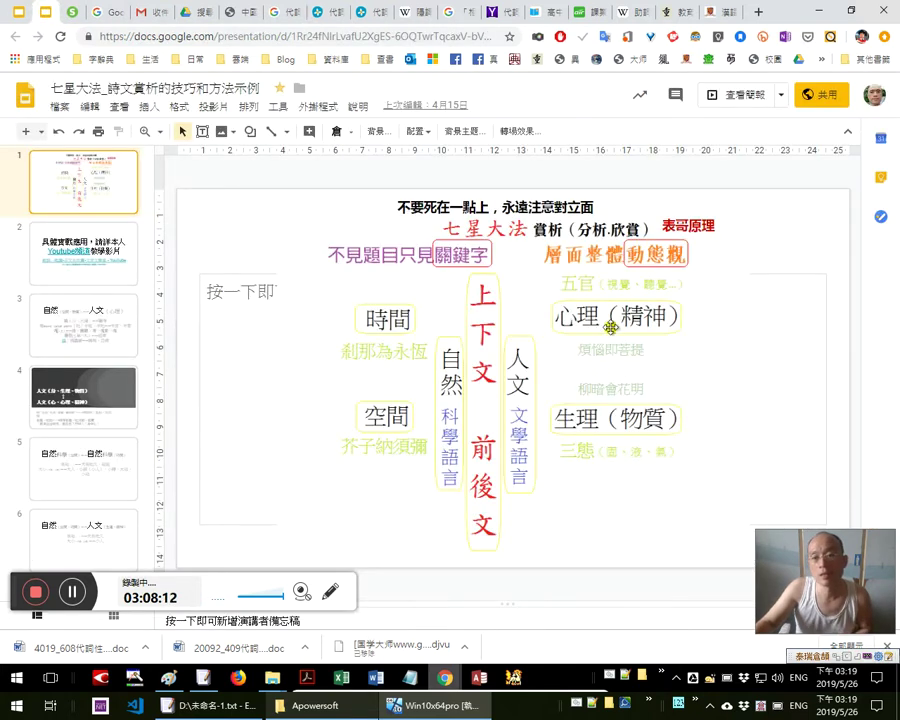
Go between the blog and slides tabs, ending on the blog's 所欲 paragraph with the emphasis cleared
{"action": "left_click", "coordinate": [321, 25]}
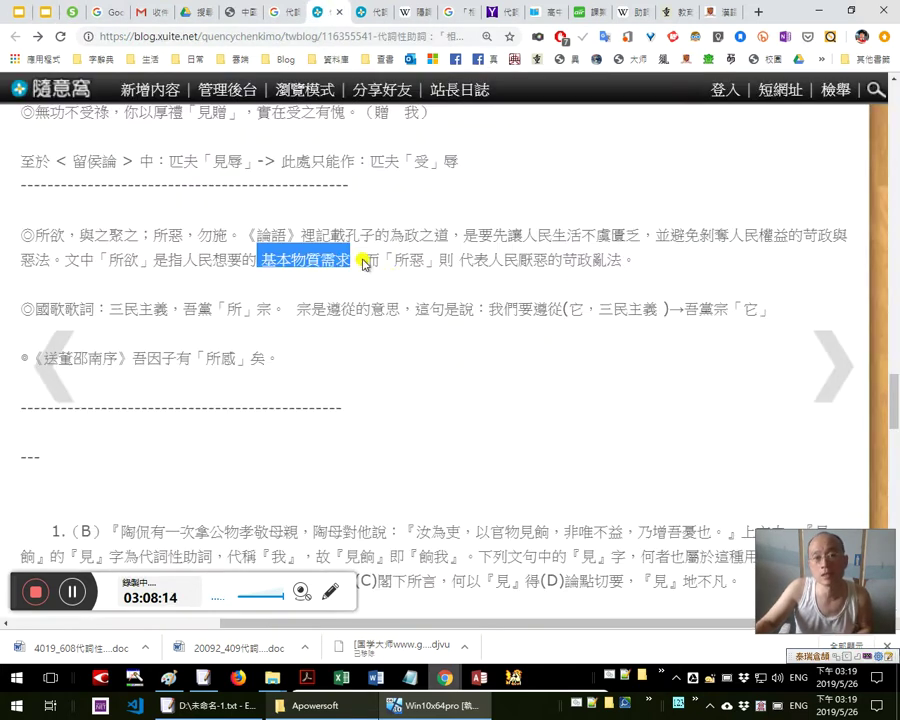
{"action": "left_click", "coordinate": [40, 14]}
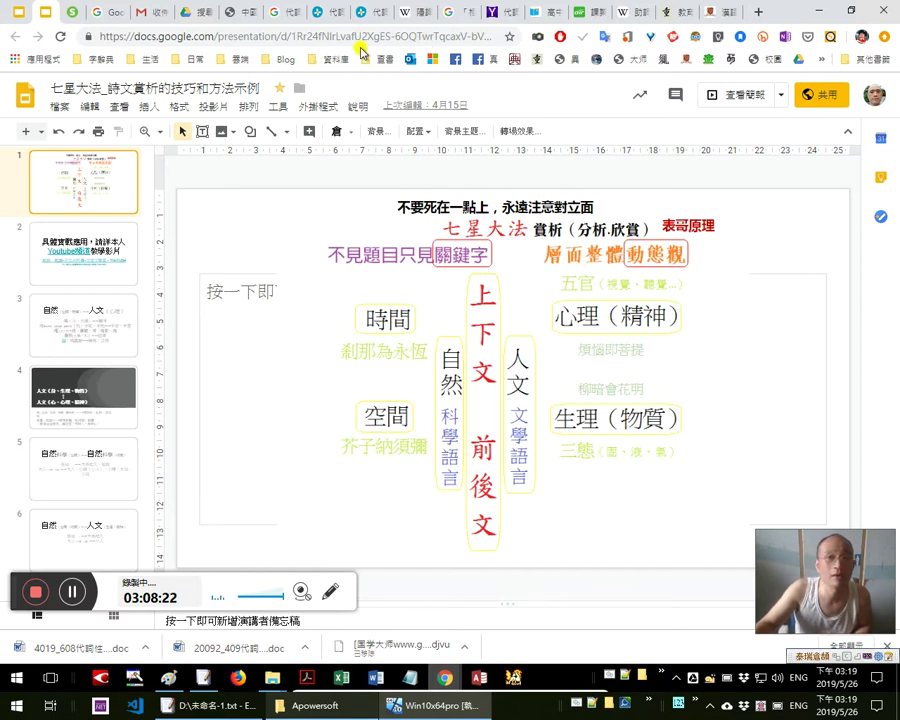
{"action": "left_click", "coordinate": [322, 12]}
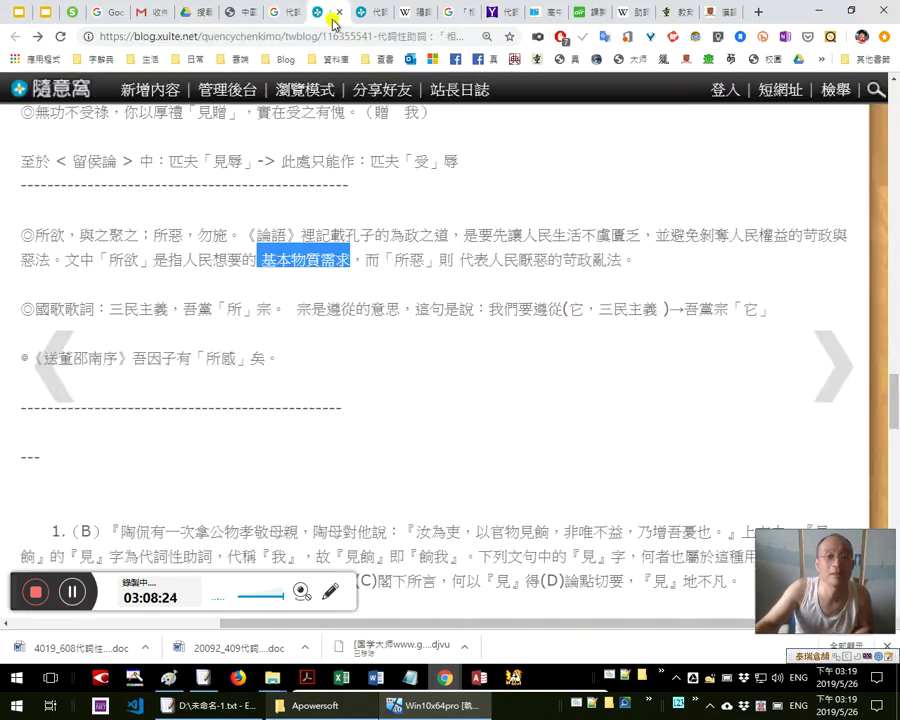
{"action": "left_click", "coordinate": [422, 309]}
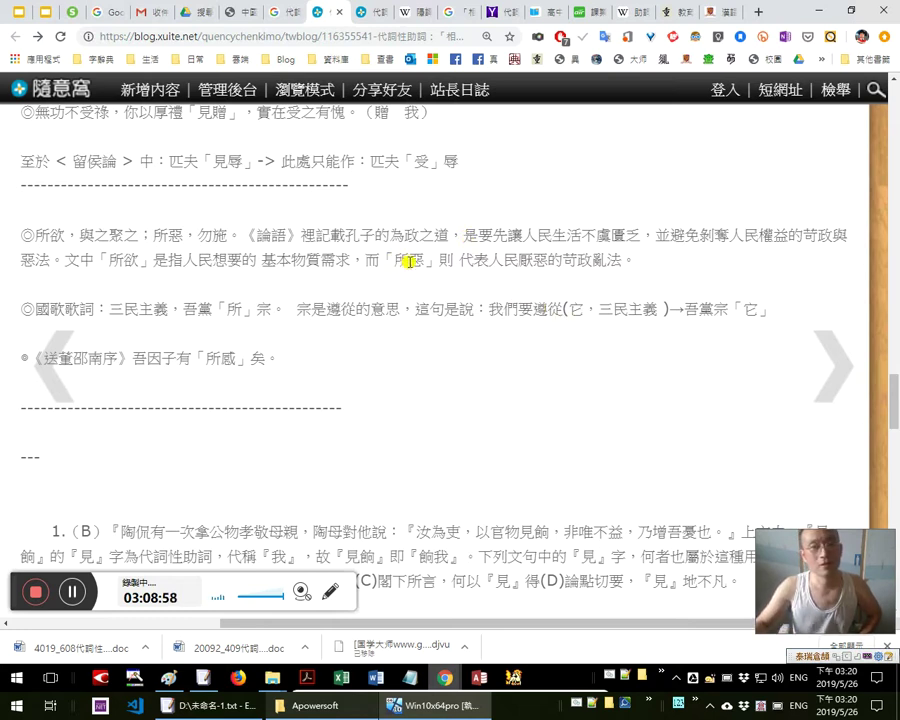
Mark the 所惡/苛政亂法 clause, then the whole 所欲 paragraph
{"action": "left_click_drag", "start_coordinate": [398, 260], "coordinate": [432, 277]}
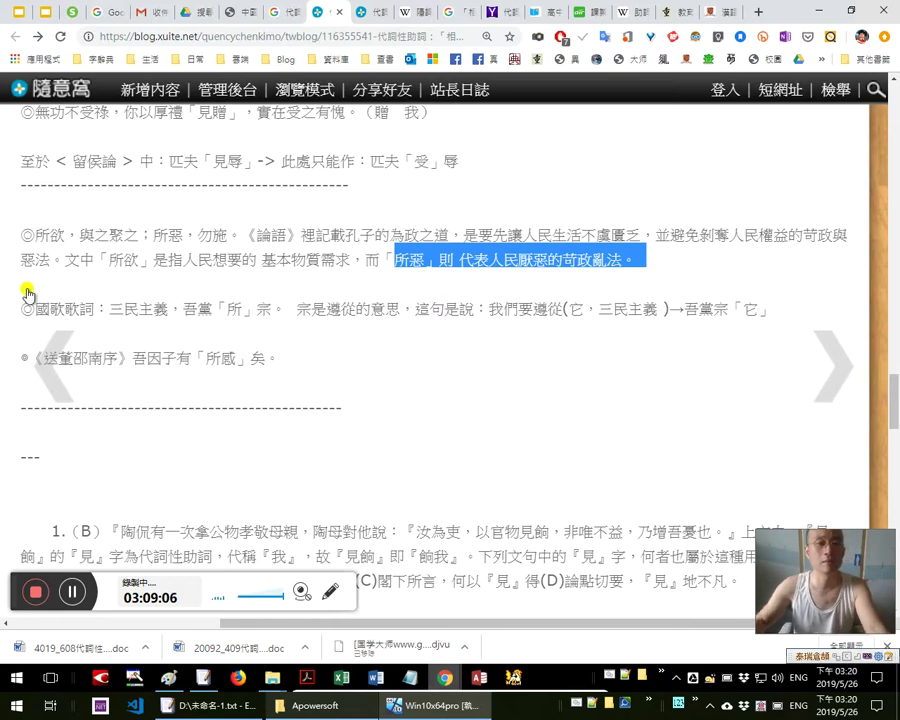
{"action": "left_click_drag", "start_coordinate": [20, 234], "coordinate": [79, 259]}
{"action": "left_click_drag", "start_coordinate": [540, 262], "coordinate": [622, 267]}
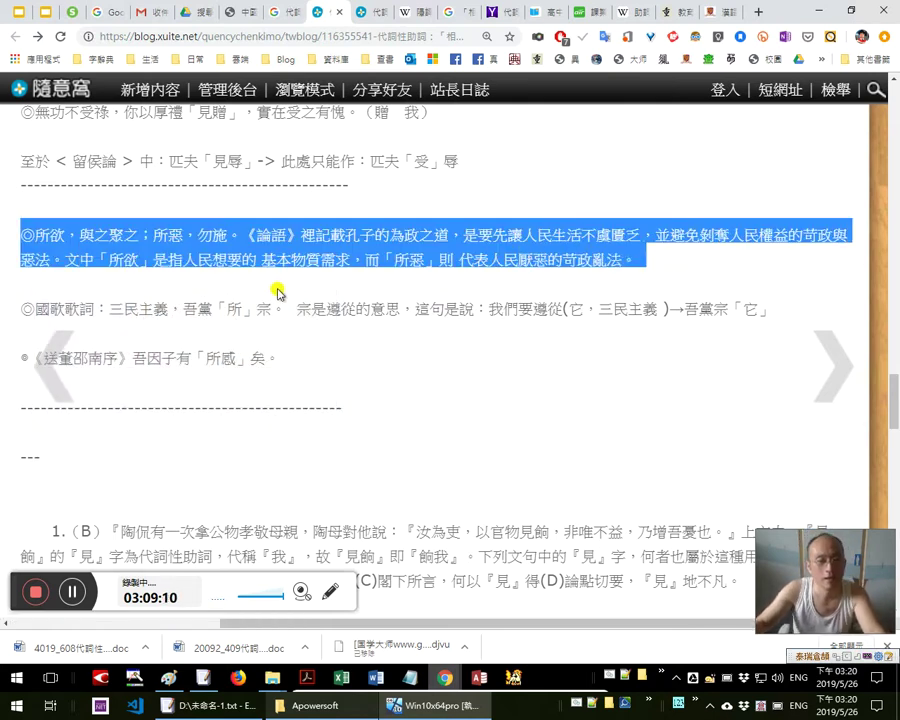
{"action": "left_click", "coordinate": [233, 291]}
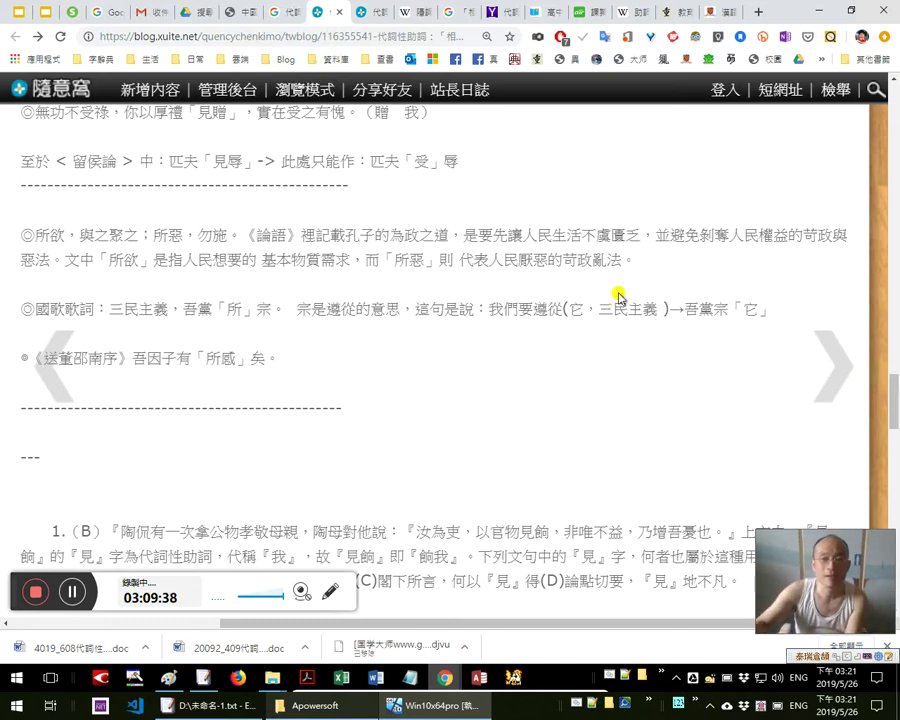
Point out 苛政亂法, 基本物質需求, 惡 and each 所, then bring Notepad forward
{"action": "left_click_drag", "start_coordinate": [568, 260], "coordinate": [629, 257]}
{"action": "left_click", "coordinate": [295, 257]}
{"action": "left_click_drag", "start_coordinate": [350, 259], "coordinate": [256, 259]}
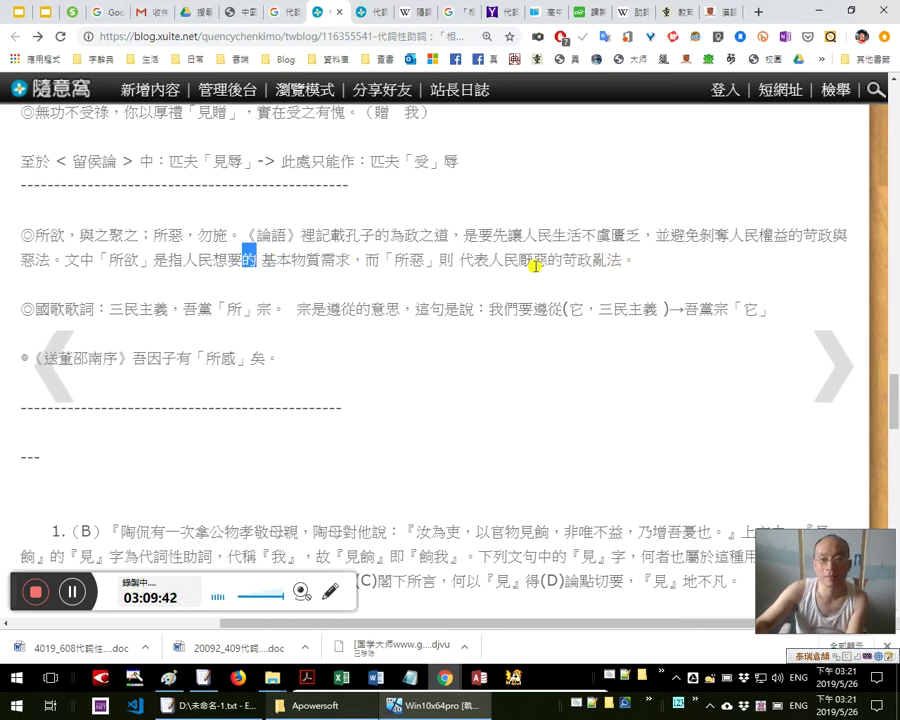
{"action": "left_click_drag", "start_coordinate": [548, 261], "coordinate": [532, 259]}
{"action": "left_click_drag", "start_coordinate": [36, 235], "coordinate": [50, 235]}
{"action": "left_click_drag", "start_coordinate": [152, 238], "coordinate": [168, 236]}
{"action": "left_click", "coordinate": [569, 257]}
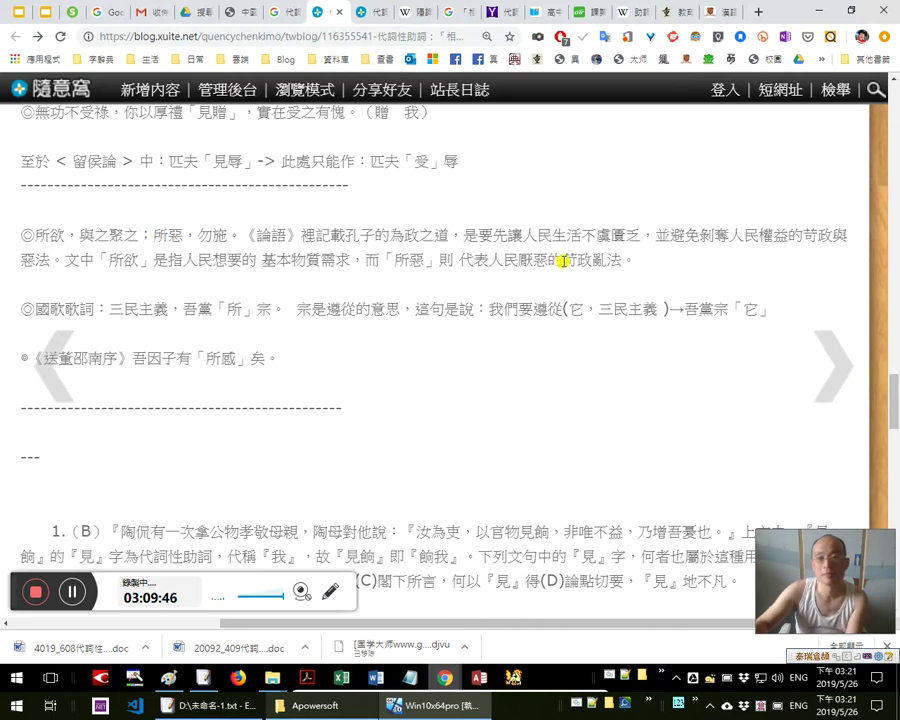
{"action": "left_click_drag", "start_coordinate": [36, 235], "coordinate": [50, 235]}
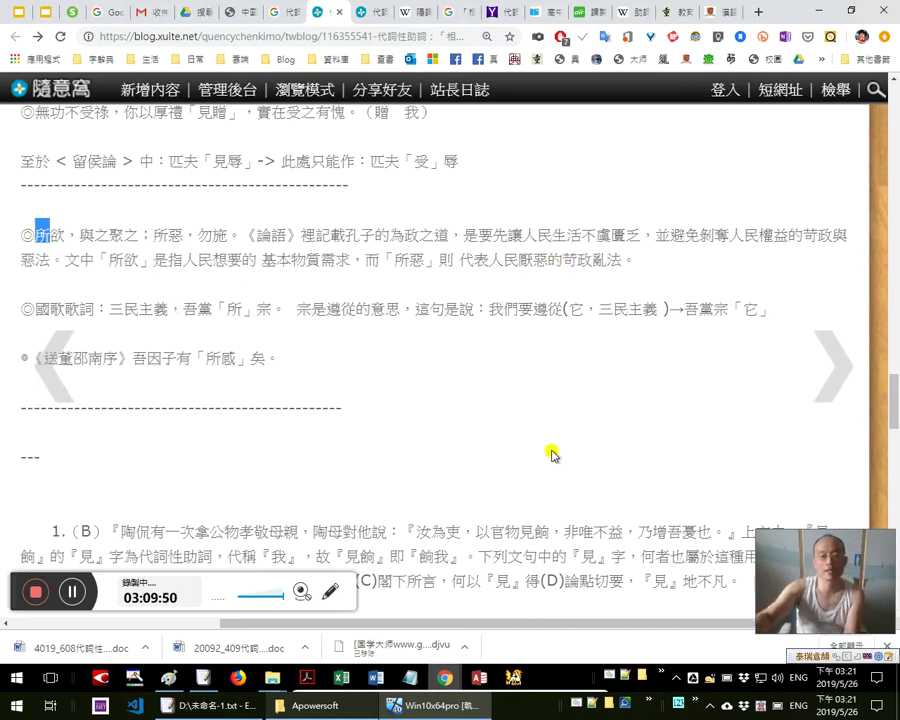
{"action": "left_click", "coordinate": [410, 677]}
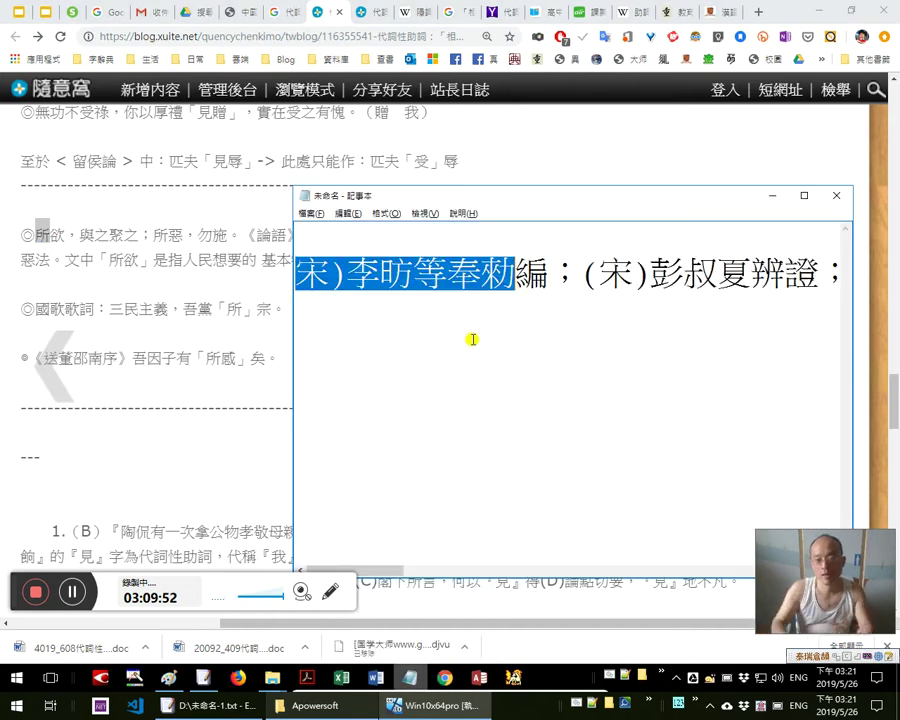
Replace the old citation line with 者=的 and highlight its two characters
{"action": "key", "text": "shift+End"}
{"action": "type", "text": "者=白"}
{"action": "key", "text": "BackSpace"}
{"action": "type", "text": "的"}
{"action": "key", "text": "Left"}
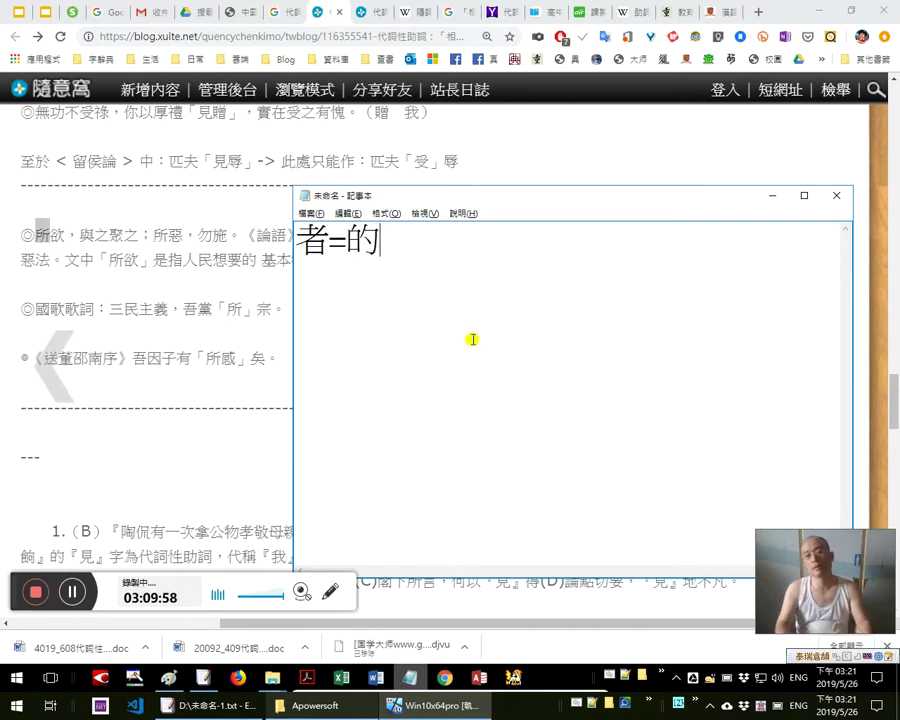
{"action": "key", "text": "Return"}
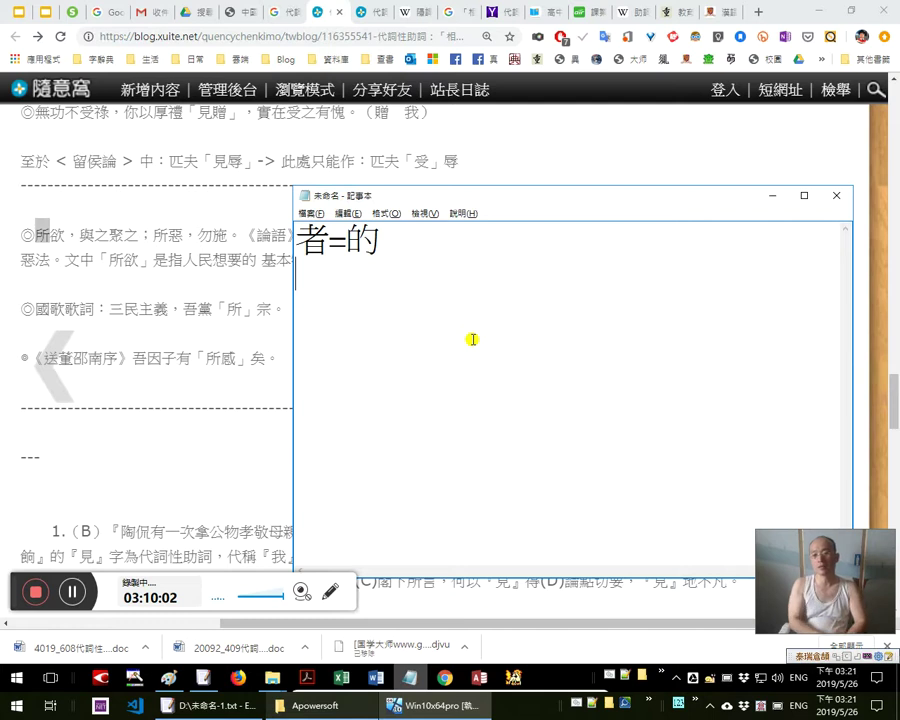
{"action": "key", "text": "Up"}
{"action": "key", "text": "shift+Right"}
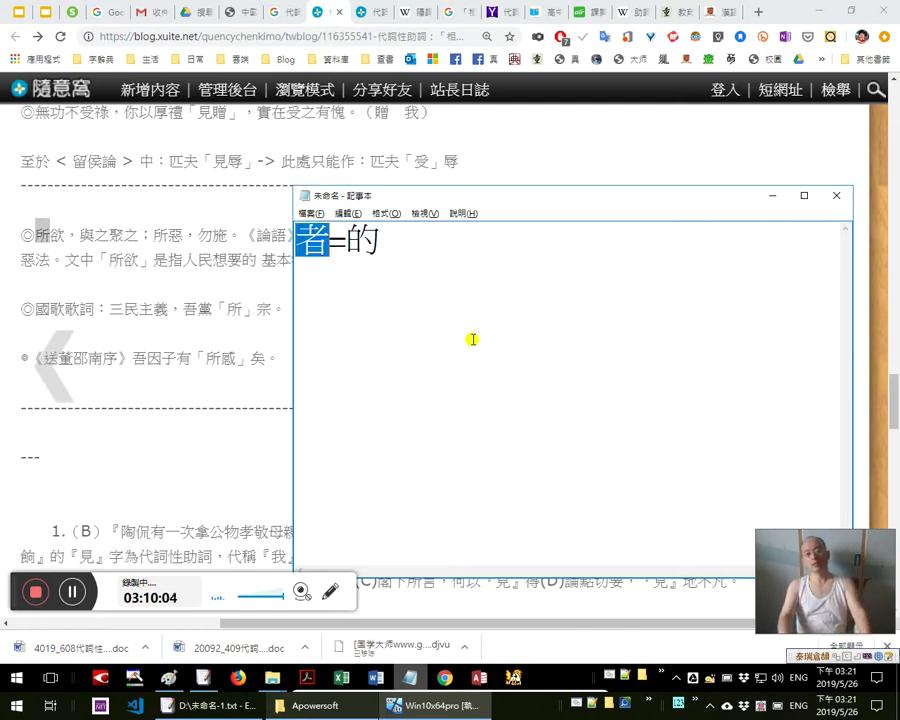
{"action": "key", "text": "Right"}
{"action": "key", "text": "Right"}
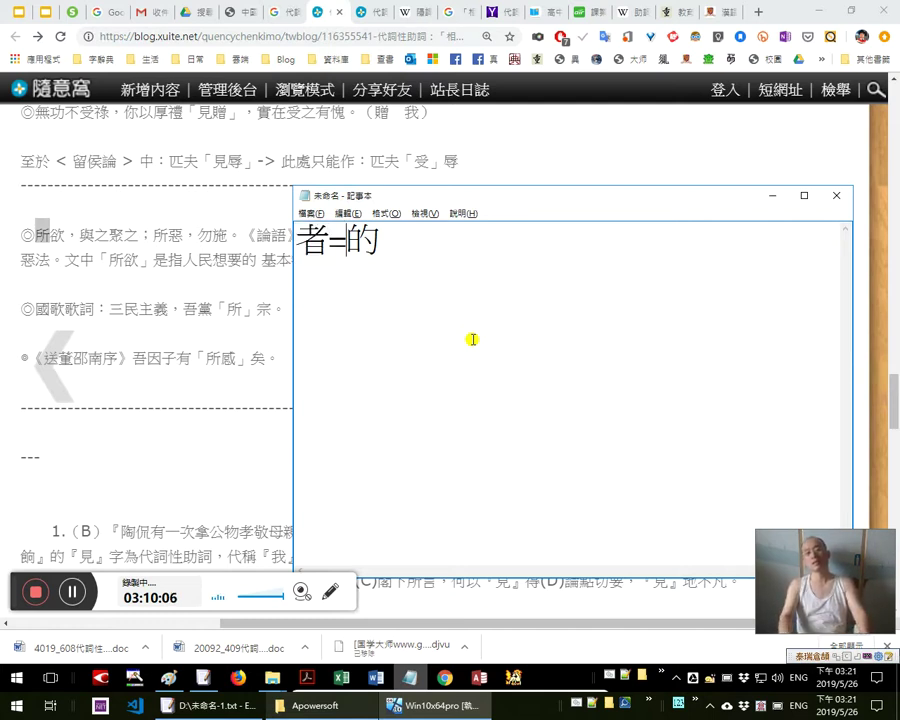
{"action": "key", "text": "shift+Right"}
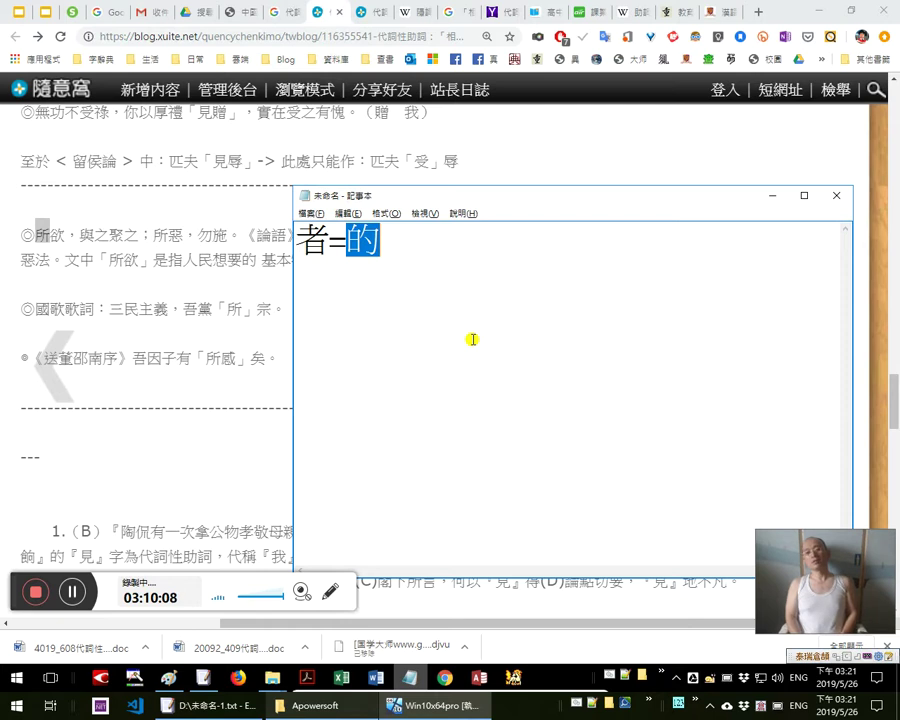
Add 芳, 防, 訪 and 放 on the following lines
{"action": "key", "text": "Down"}
{"action": "type", "text": "芳 "}
{"action": "type", "text": "防"}
{"action": "key", "text": "Return"}
{"action": "type", "text": "訪"}
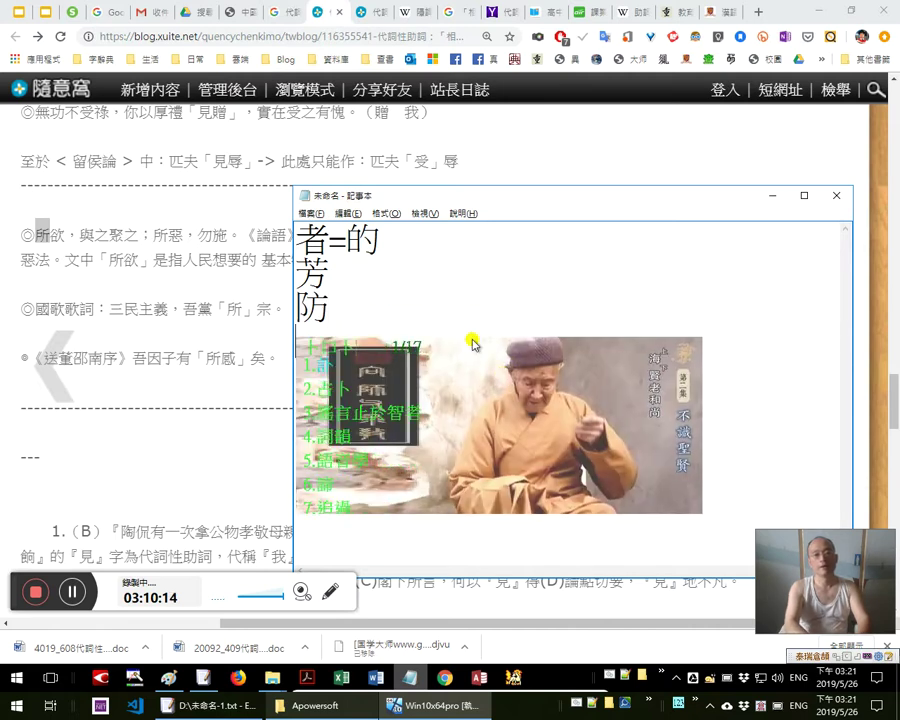
{"action": "key", "text": "Return"}
{"action": "type", "text": "放"}
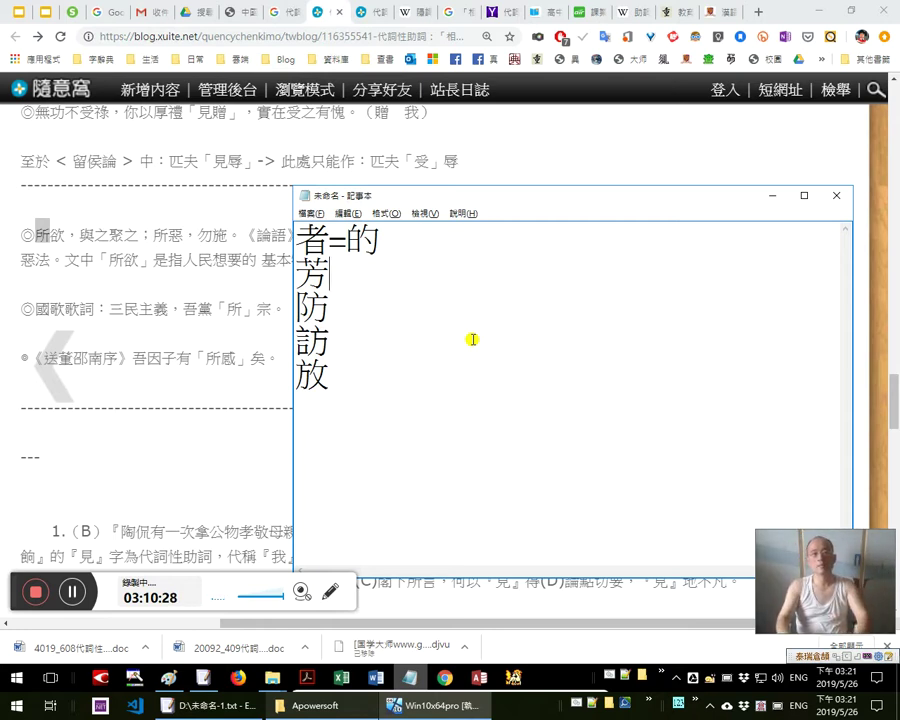
Insert 睹 and 煮 on new lines directly after 者=的
{"action": "key", "text": "Up"}
{"action": "key", "text": "End"}
{"action": "key", "text": "Return"}
{"action": "type", "text": "睹"}
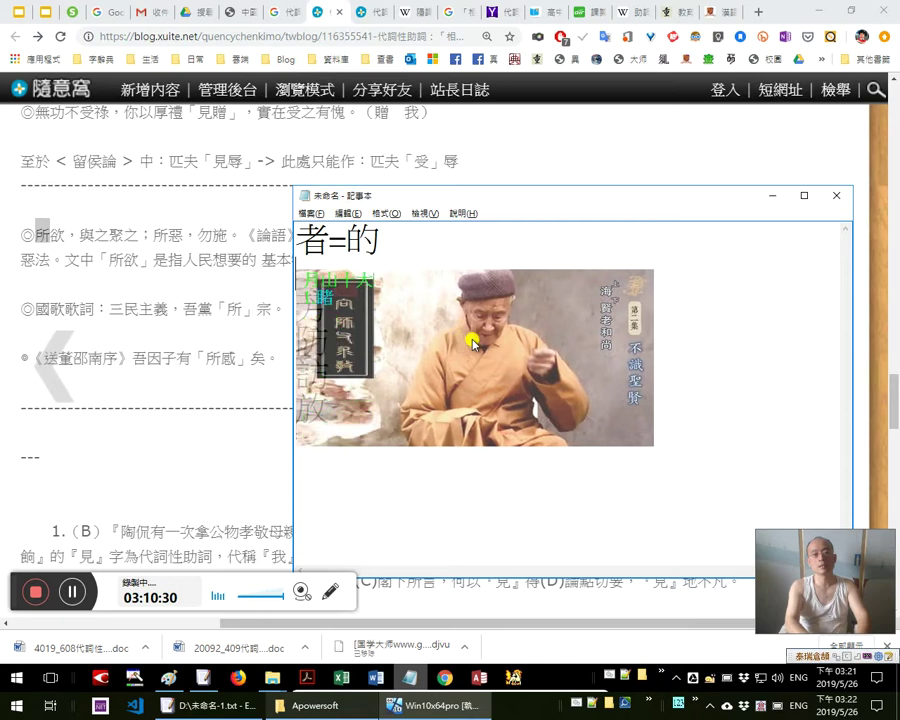
{"action": "key", "text": "shift+Left"}
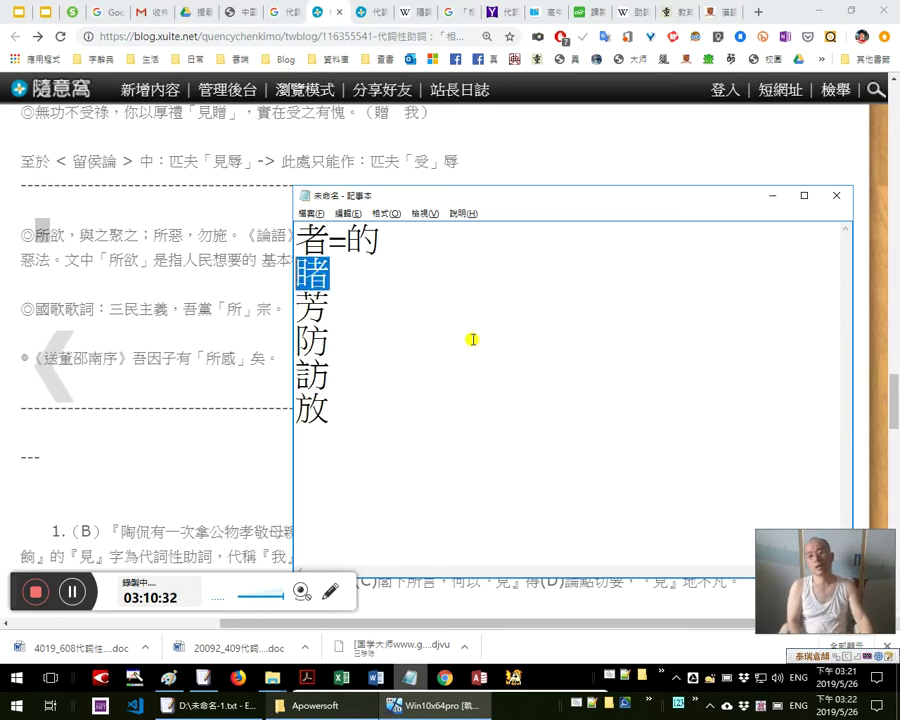
{"action": "key", "text": "Right"}
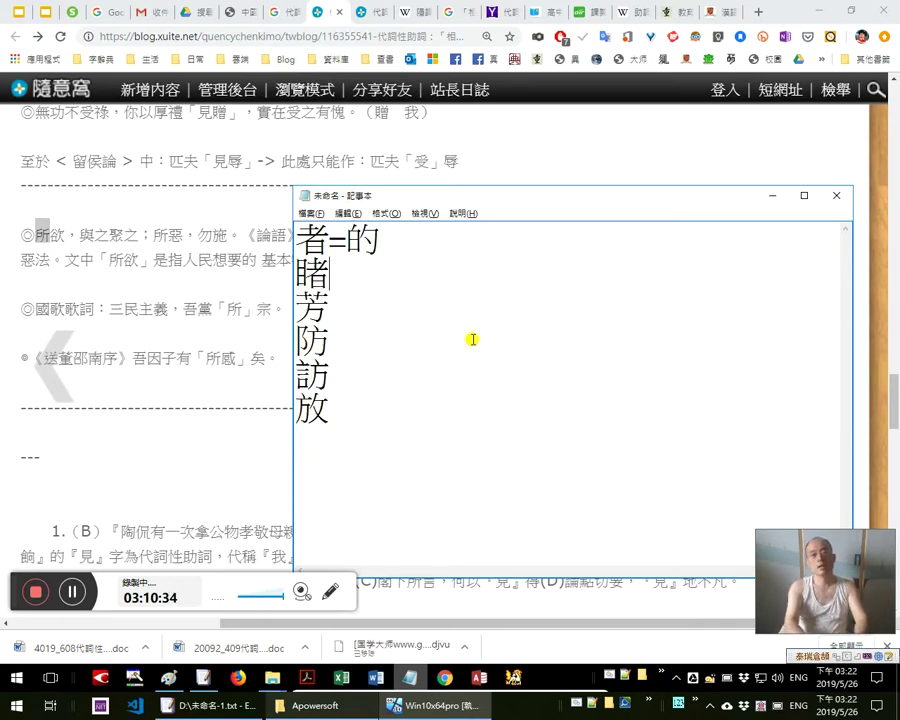
{"action": "key", "text": "Return"}
{"action": "type", "text": "煮"}
{"action": "key", "text": "shift+Left"}
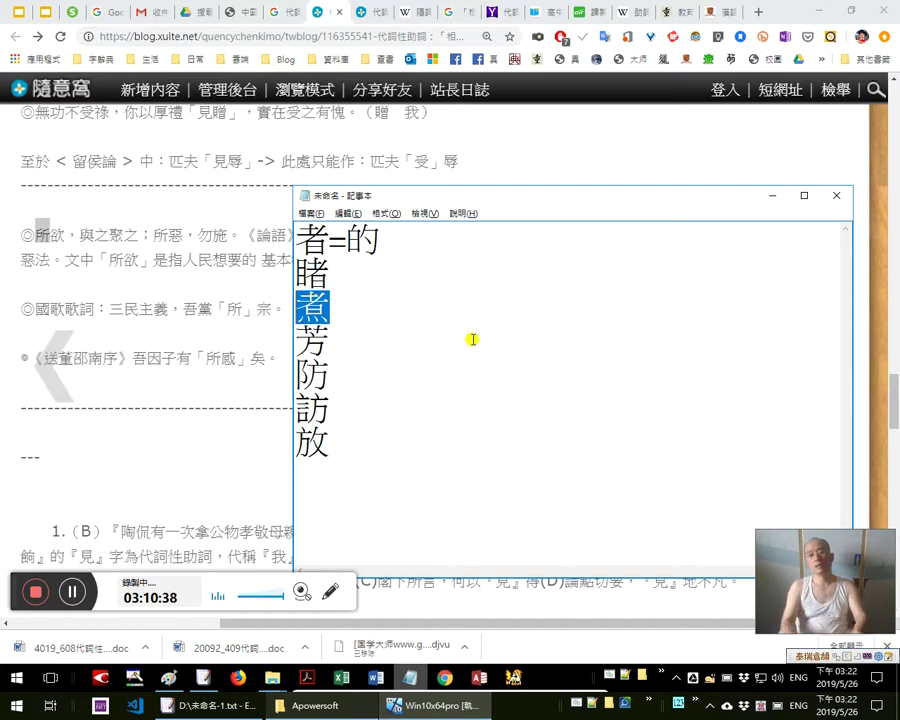
{"action": "key", "text": "Up"}
{"action": "key", "text": "shift+Right"}
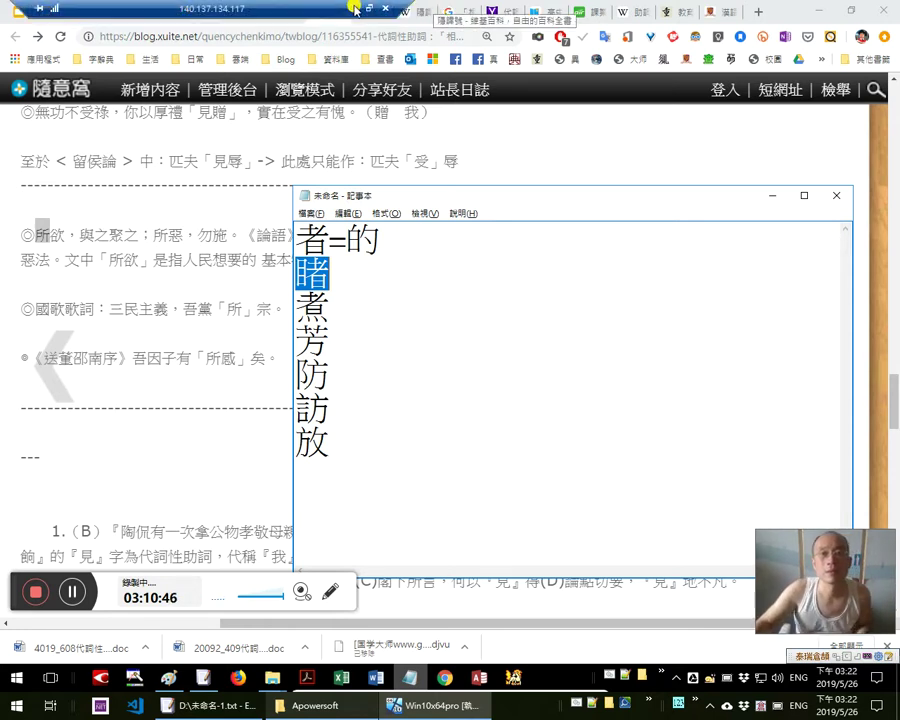
{"action": "key", "text": "alt+Tab"}
{"action": "key", "text": "alt+Tab"}
{"action": "key", "text": "alt+Tab"}
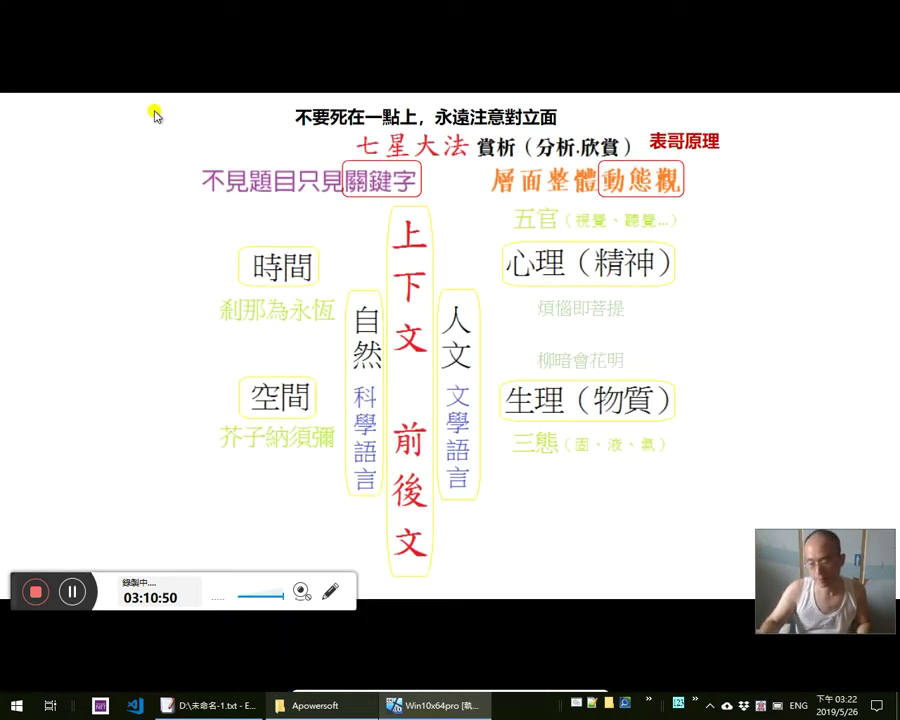
Bring the slide deck back, start and exit its slideshow, then go to the OneDrive tab
{"action": "key", "text": "alt+Tab"}
{"action": "key", "text": "alt+Tab"}
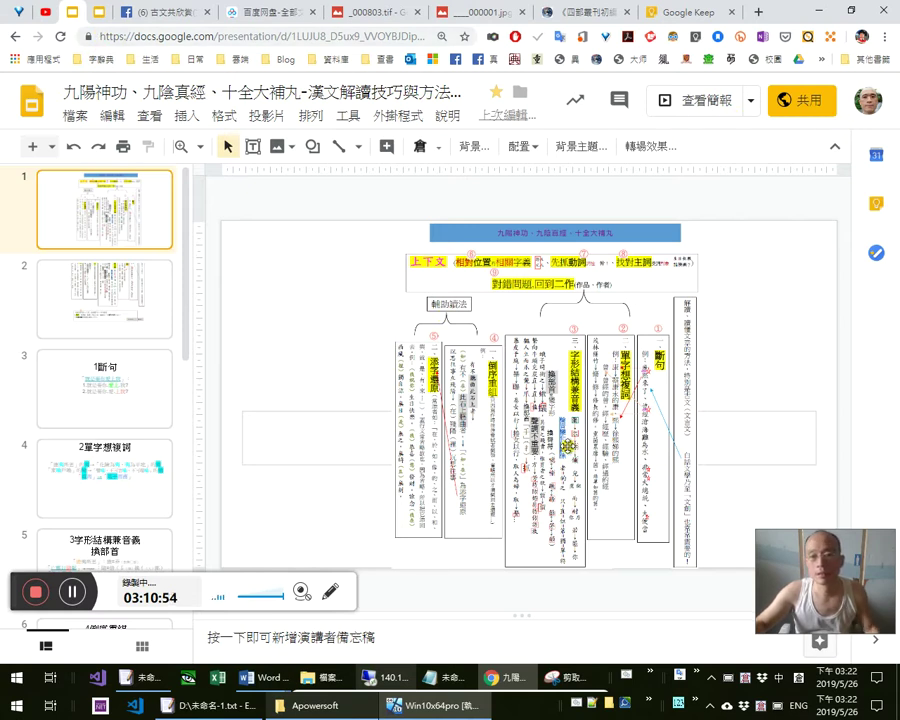
{"action": "left_click", "coordinate": [706, 100]}
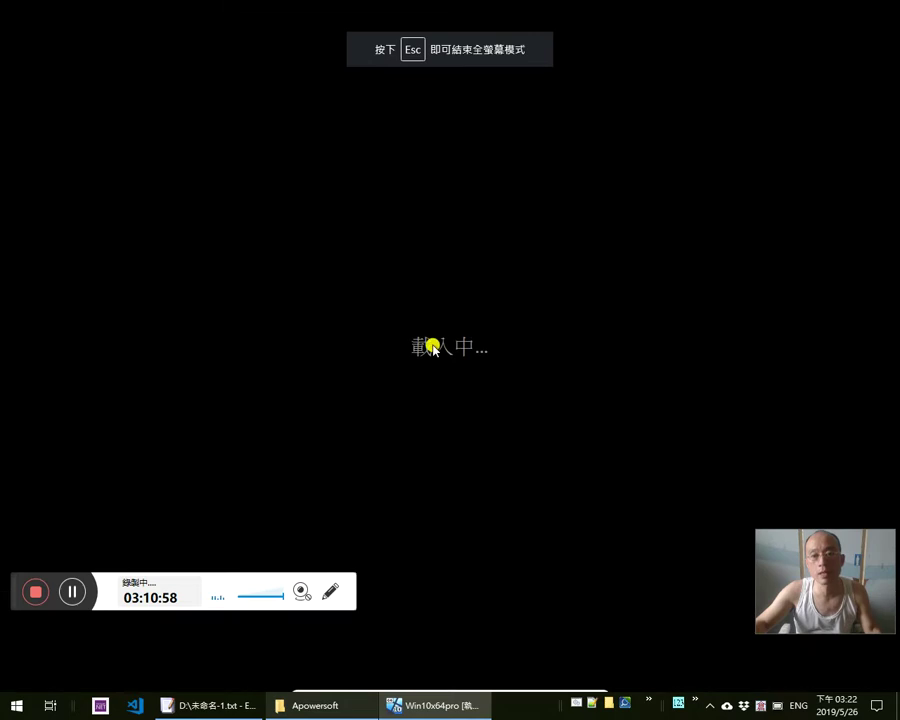
{"action": "key", "text": "Escape"}
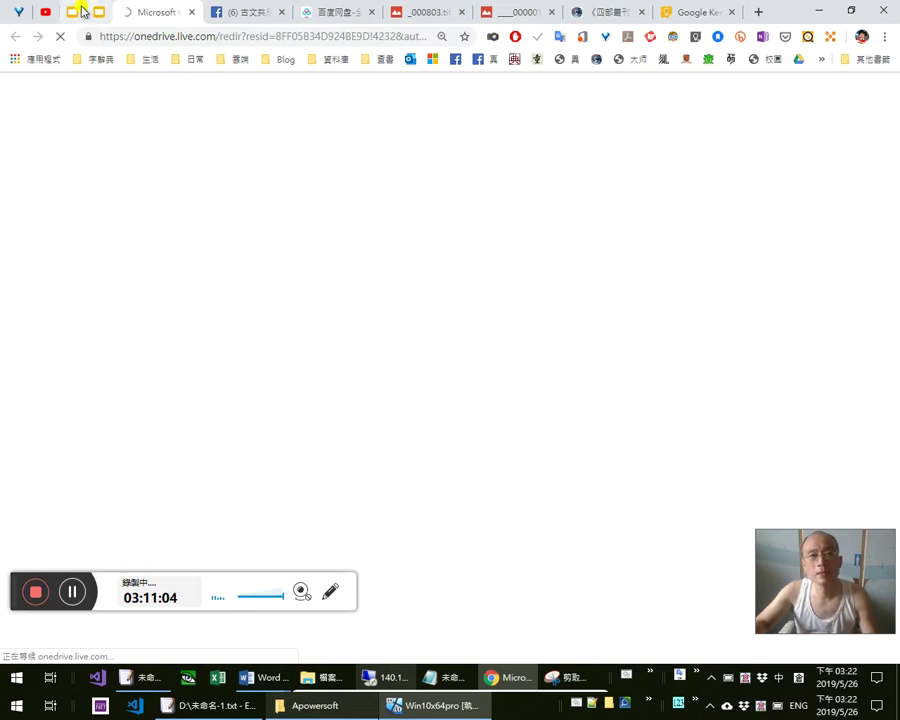
{"action": "left_click", "coordinate": [80, 12]}
In the 字形結構兼音義 workbook, follow A3's link and select C44 on the ㄓzh、ㄔch、ㄕsh row
{"action": "left_click", "coordinate": [132, 10]}
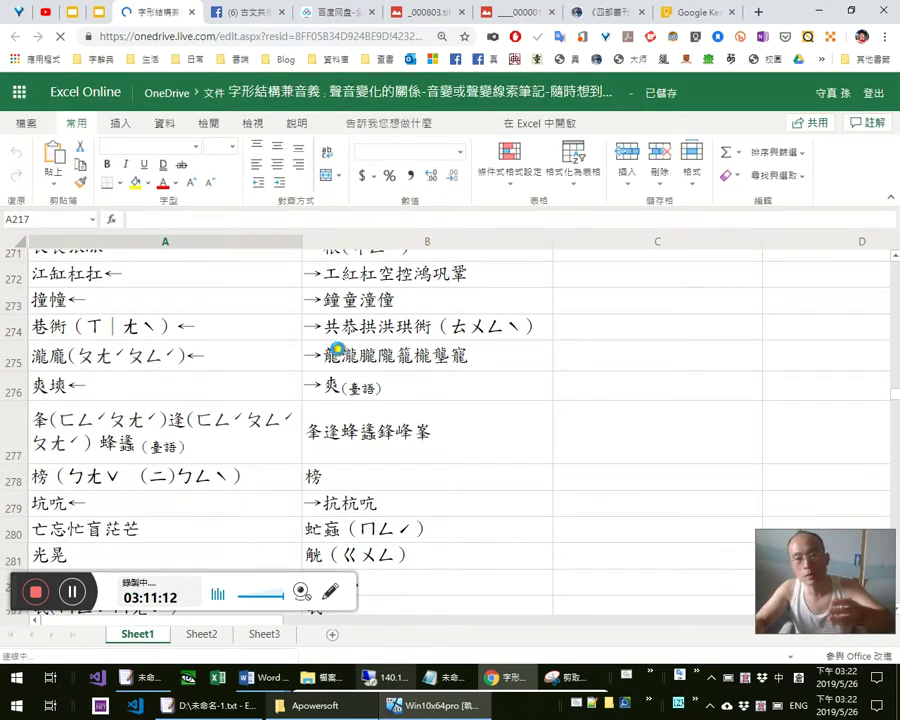
{"action": "left_click", "coordinate": [334, 449]}
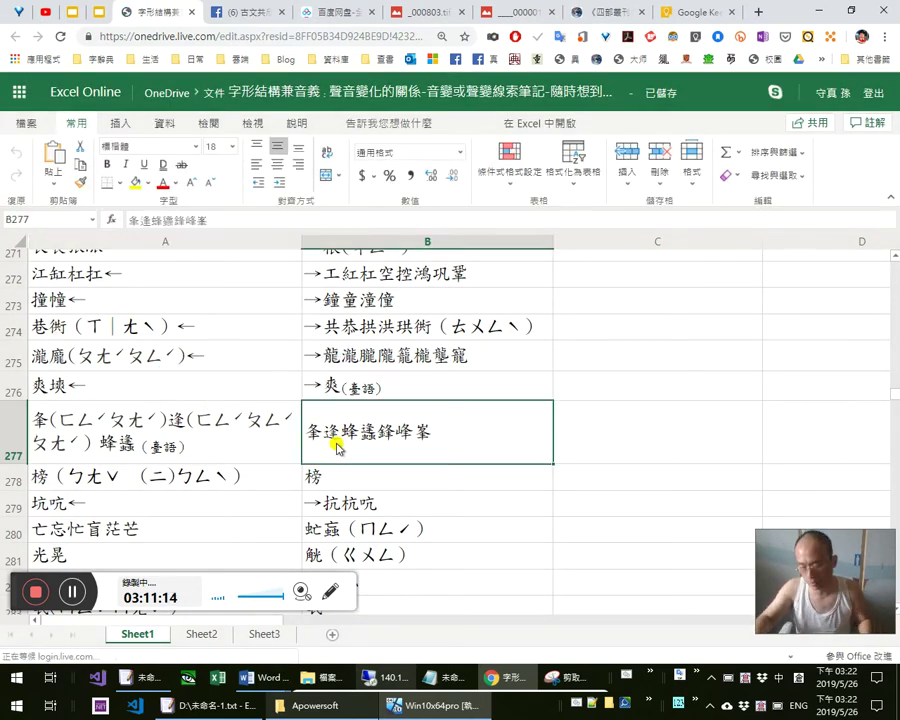
{"action": "key", "text": "ctrl+Home"}
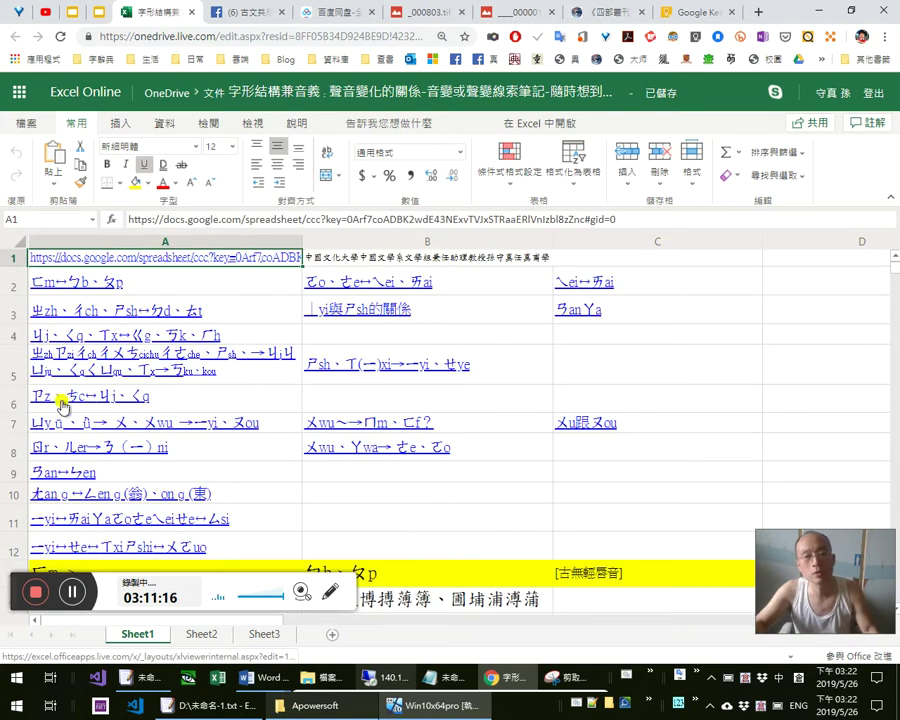
{"action": "left_click", "coordinate": [49, 316]}
{"action": "left_click", "coordinate": [49, 316]}
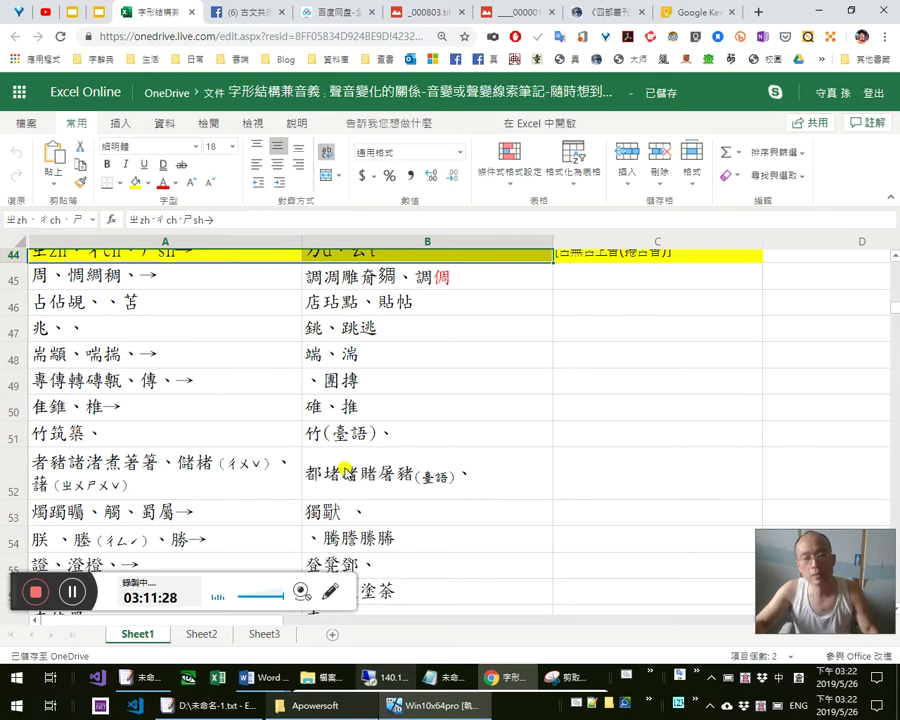
{"action": "scroll", "coordinate": [361, 464], "scroll_direction": "down", "scroll_amount": 2}
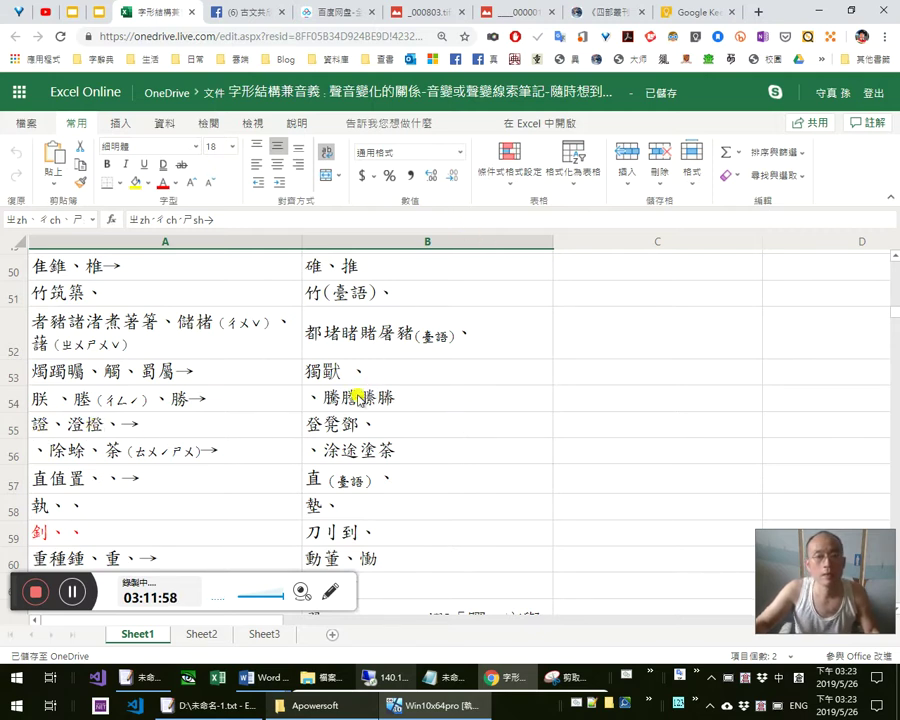
{"action": "scroll", "coordinate": [275, 388], "scroll_direction": "up", "scroll_amount": 3}
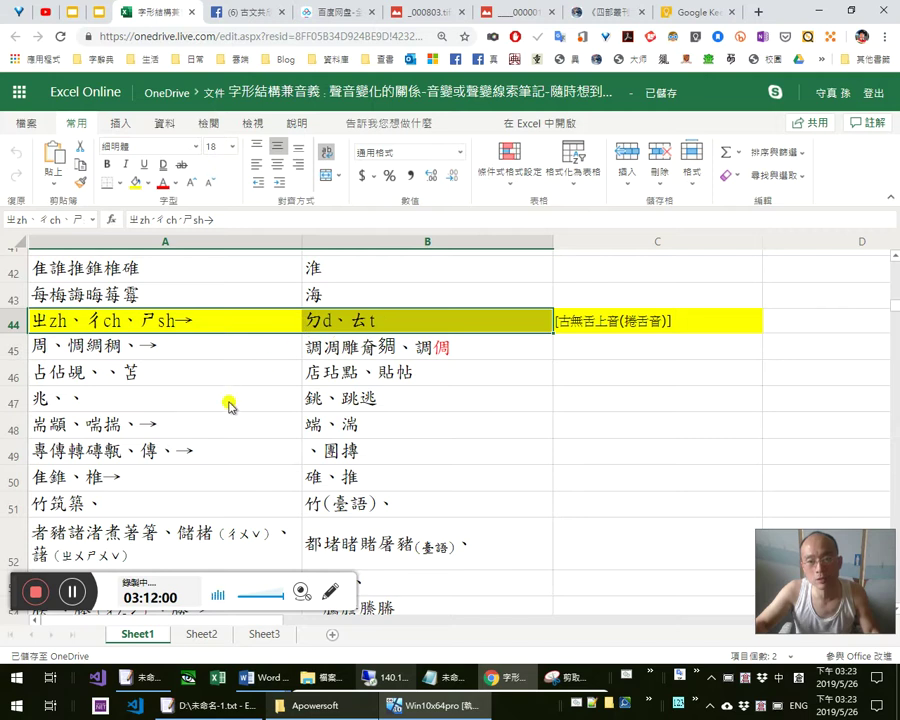
{"action": "left_click", "coordinate": [599, 322]}
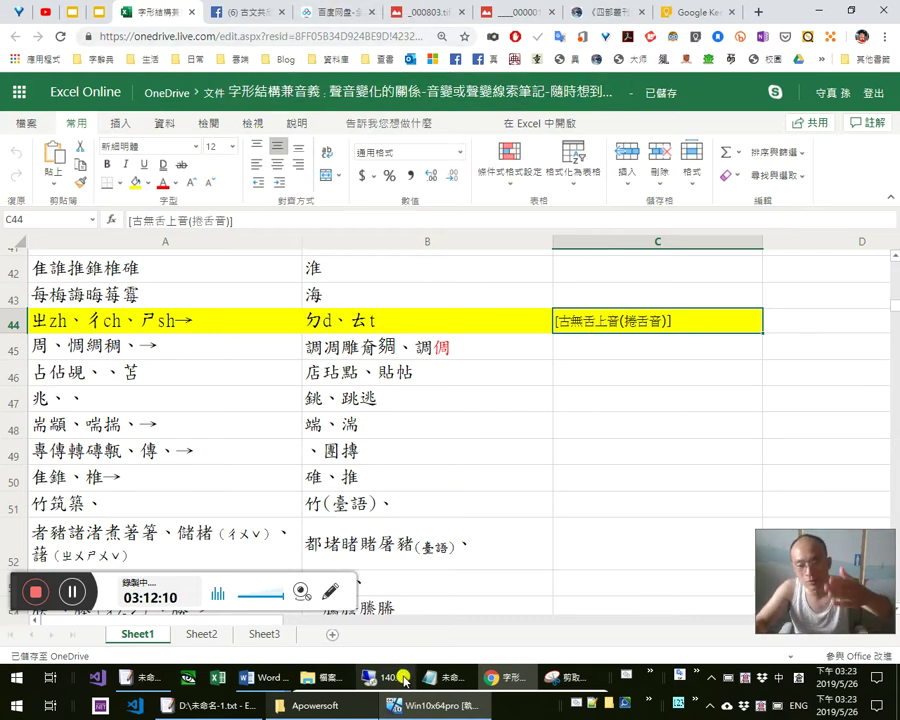
{"action": "left_click", "coordinate": [440, 677]}
Scroll to 三民主義，吾黨「所」宗 and highlight the phrase, then 吾黨, then 黨
{"action": "left_click", "coordinate": [195, 298]}
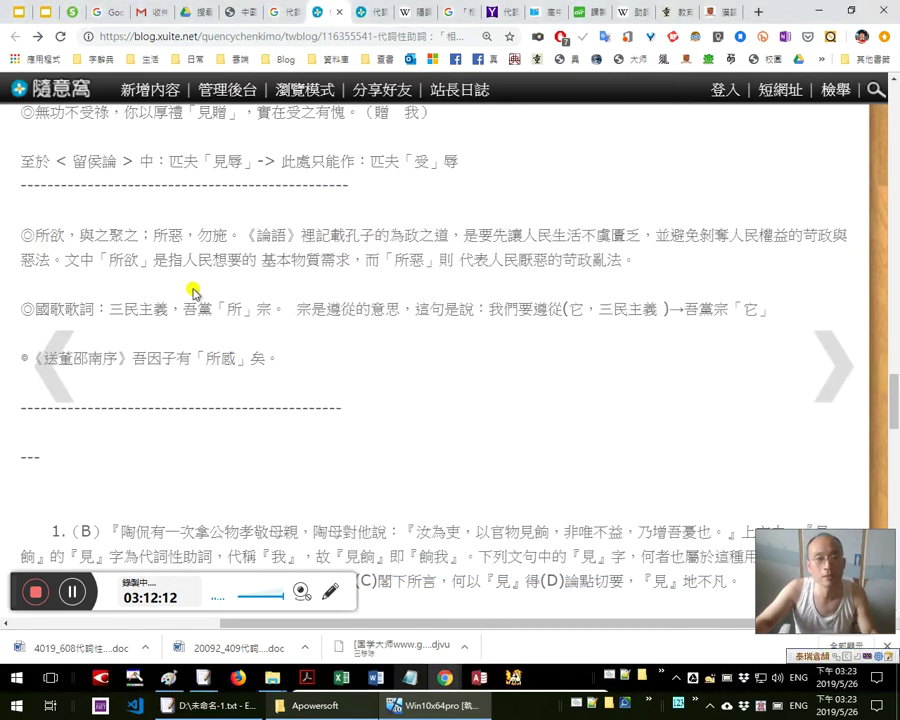
{"action": "scroll", "coordinate": [440, 316], "scroll_direction": "down", "scroll_amount": 1}
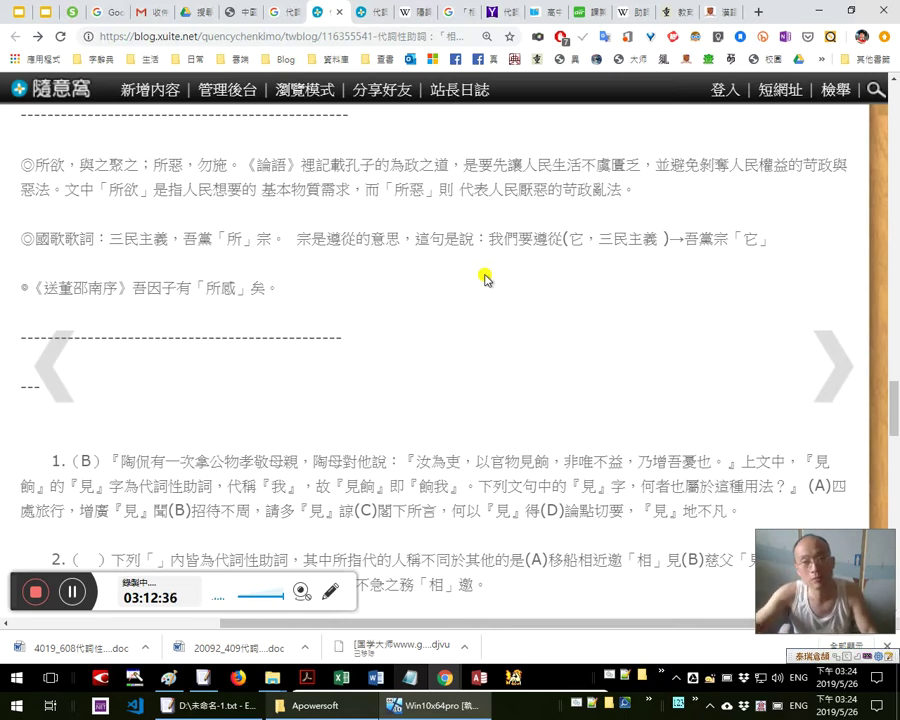
{"action": "scroll", "coordinate": [502, 271], "scroll_direction": "down", "scroll_amount": 1}
{"action": "scroll", "coordinate": [502, 271], "scroll_direction": "up", "scroll_amount": 1}
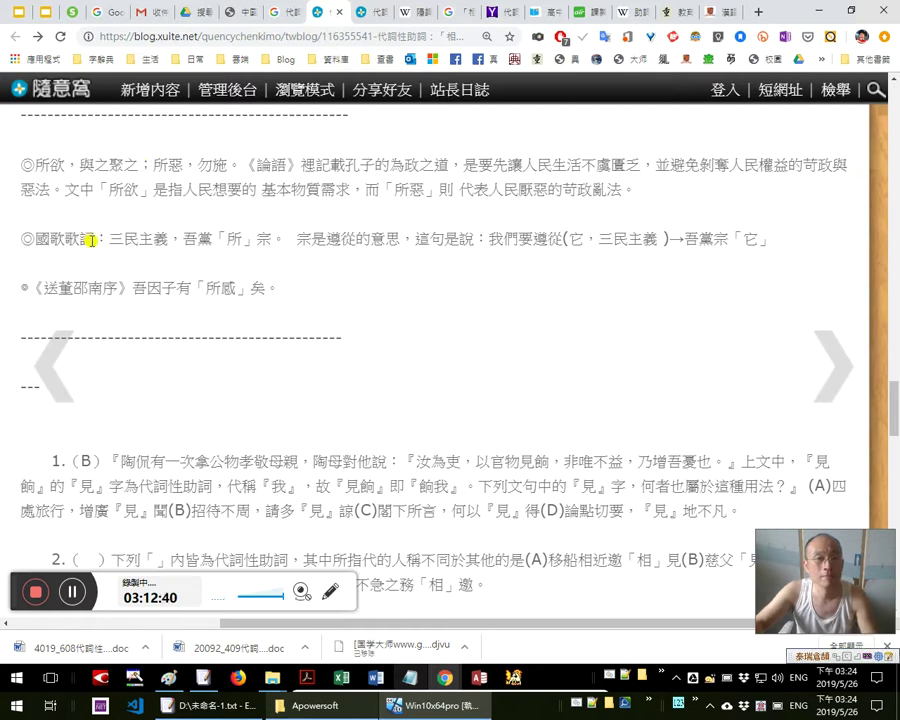
{"action": "left_click_drag", "start_coordinate": [141, 241], "coordinate": [284, 241]}
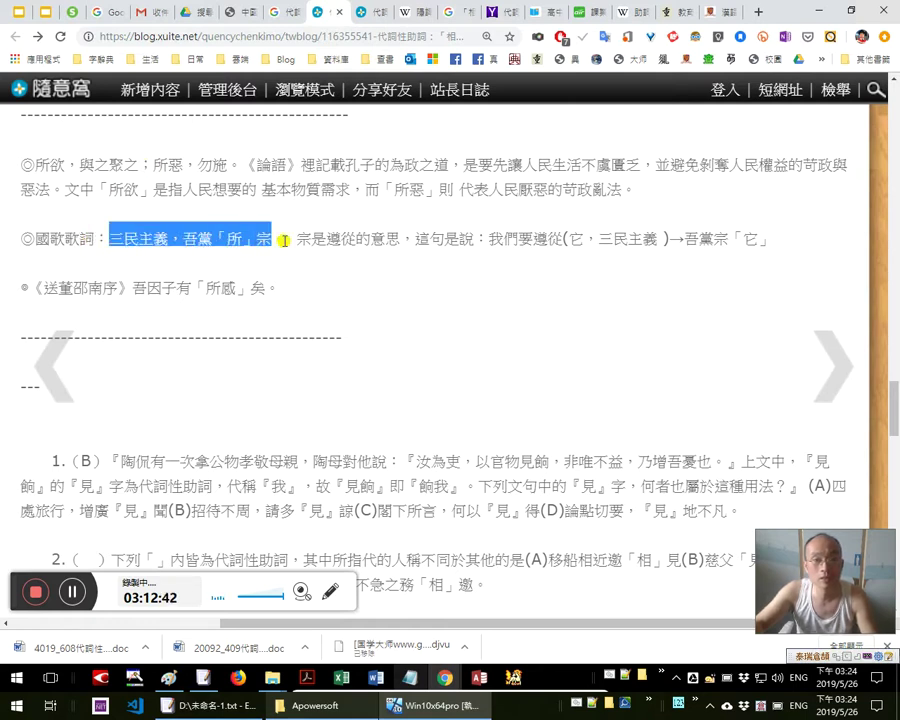
{"action": "left_click", "coordinate": [188, 238]}
{"action": "double_click", "coordinate": [199, 237]}
{"action": "left_click", "coordinate": [211, 234]}
{"action": "left_click_drag", "start_coordinate": [201, 236], "coordinate": [214, 240]}
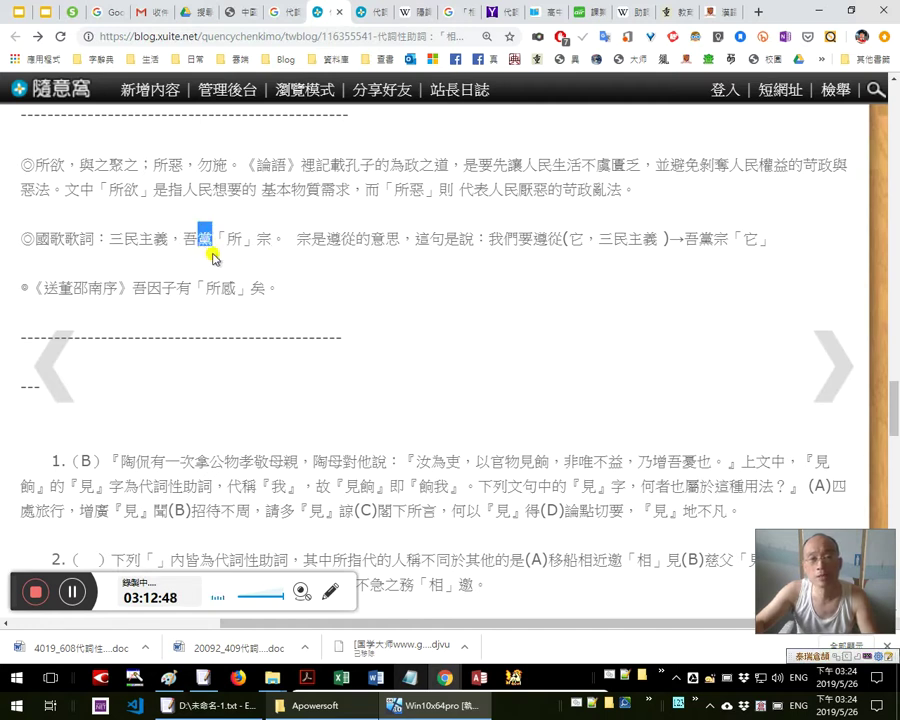
{"action": "key", "text": "alt+Tab"}
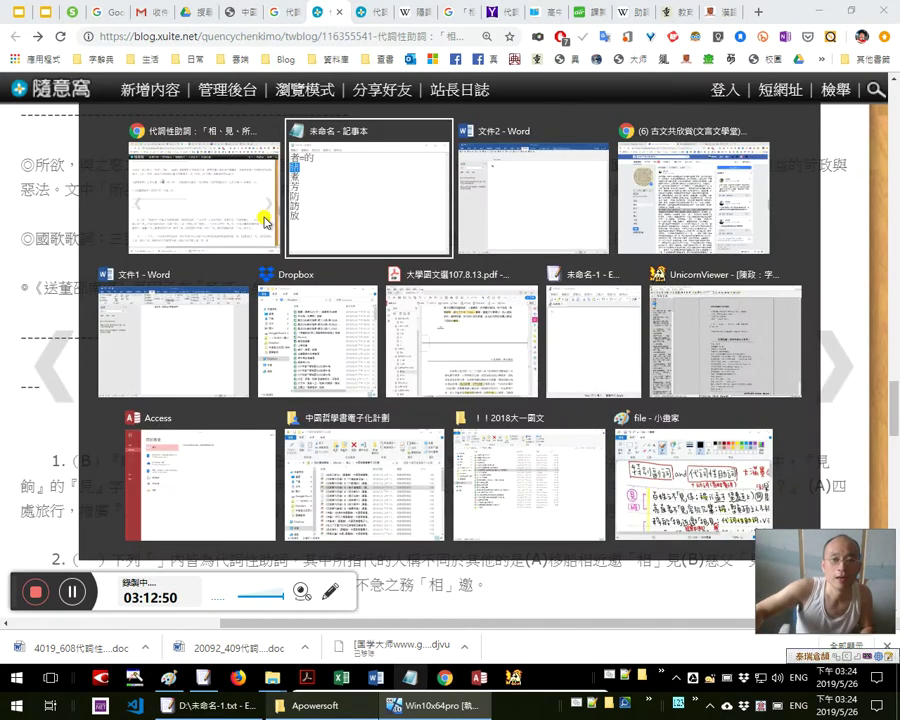
Select all the character notes in Notepad, then return to the Excel workbook
{"action": "left_click", "coordinate": [415, 303]}
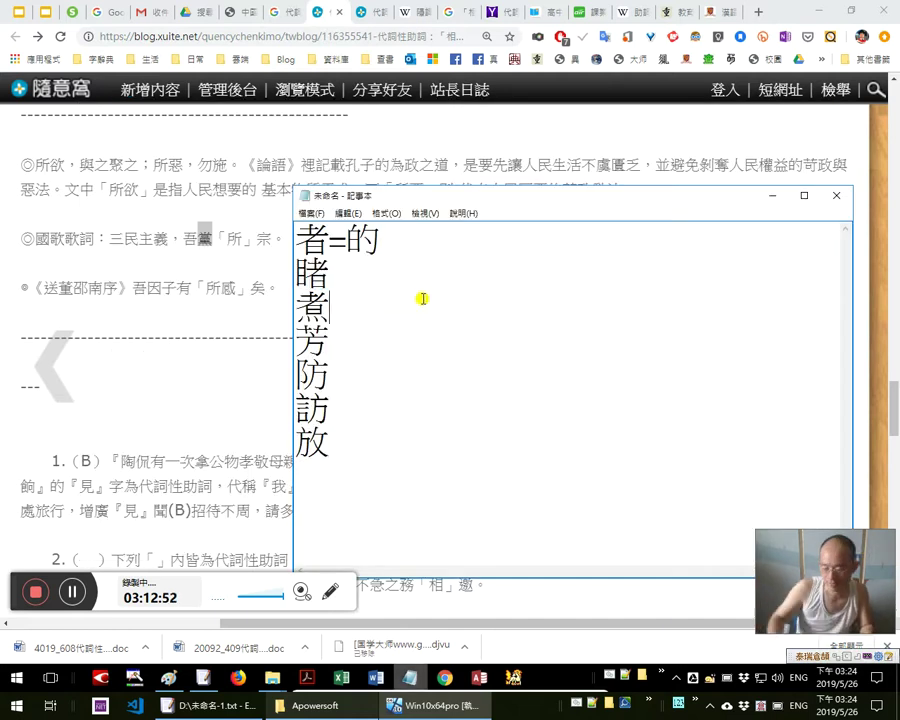
{"action": "key", "text": "ctrl+a"}
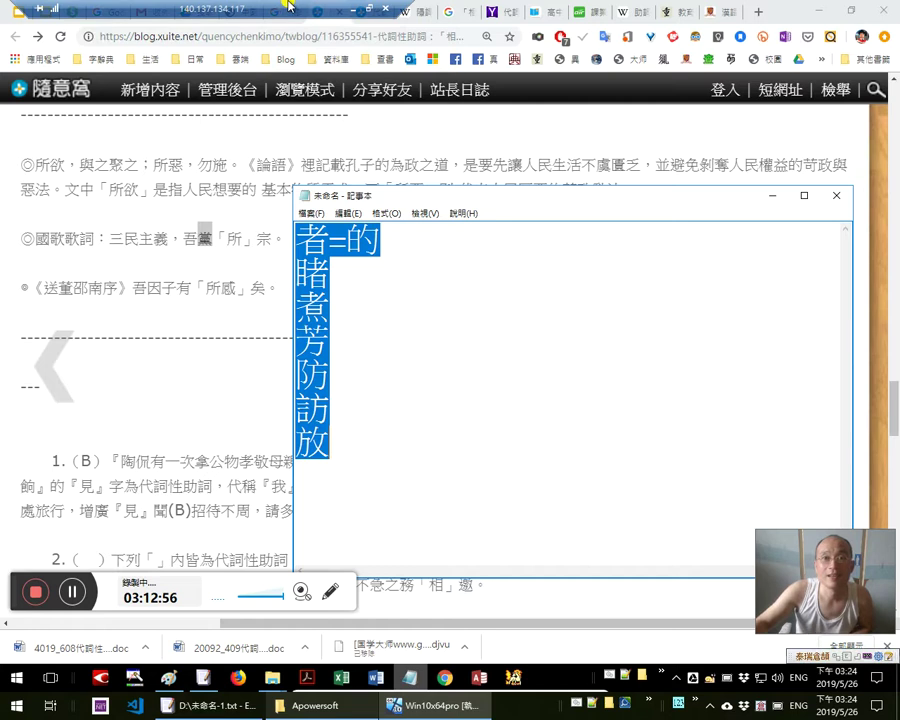
{"action": "key", "text": "alt+Tab"}
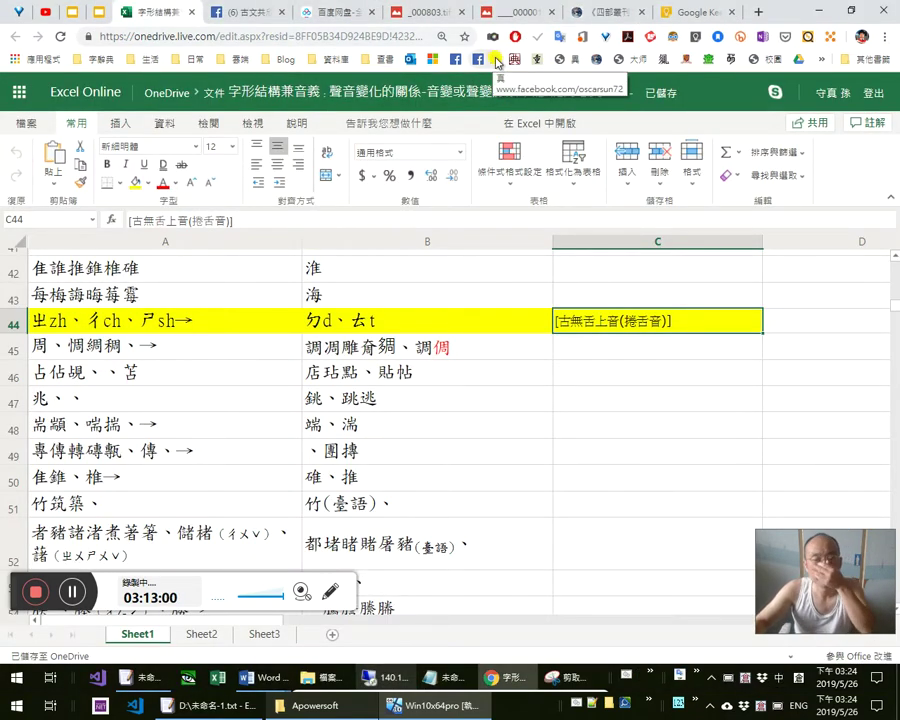
Search Google for 考古題 孫守真
{"action": "left_click", "coordinate": [357, 37]}
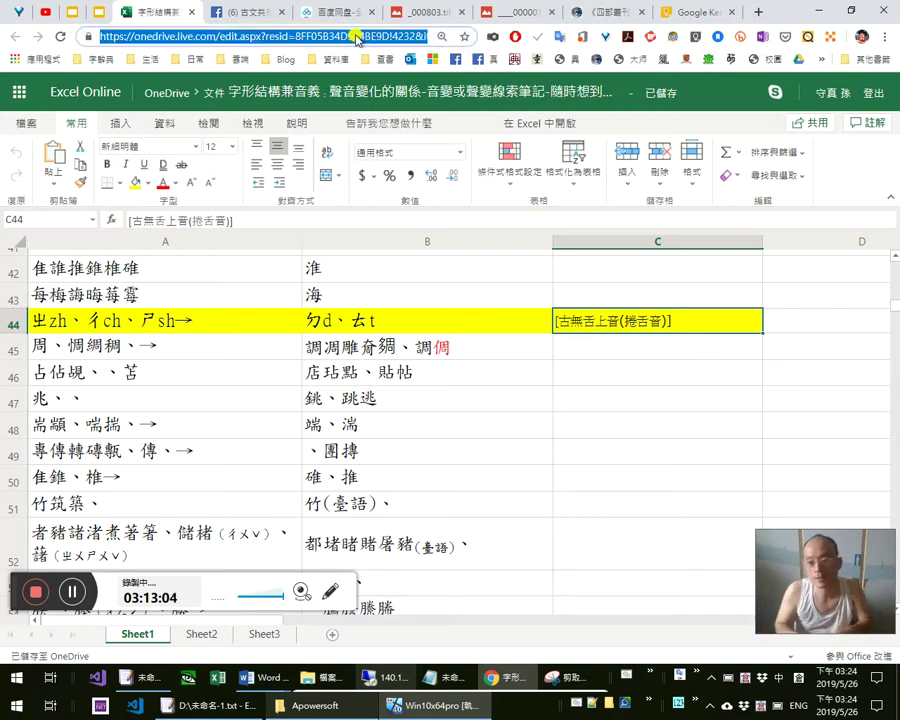
{"action": "type", "text": "s"}
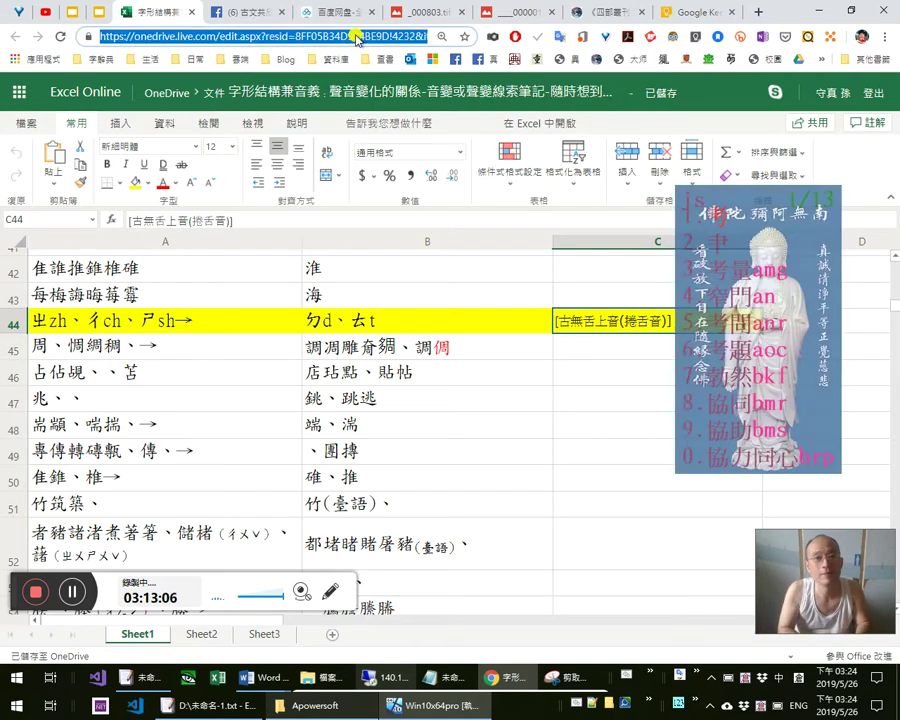
{"action": "type", "text": "考吉題"}
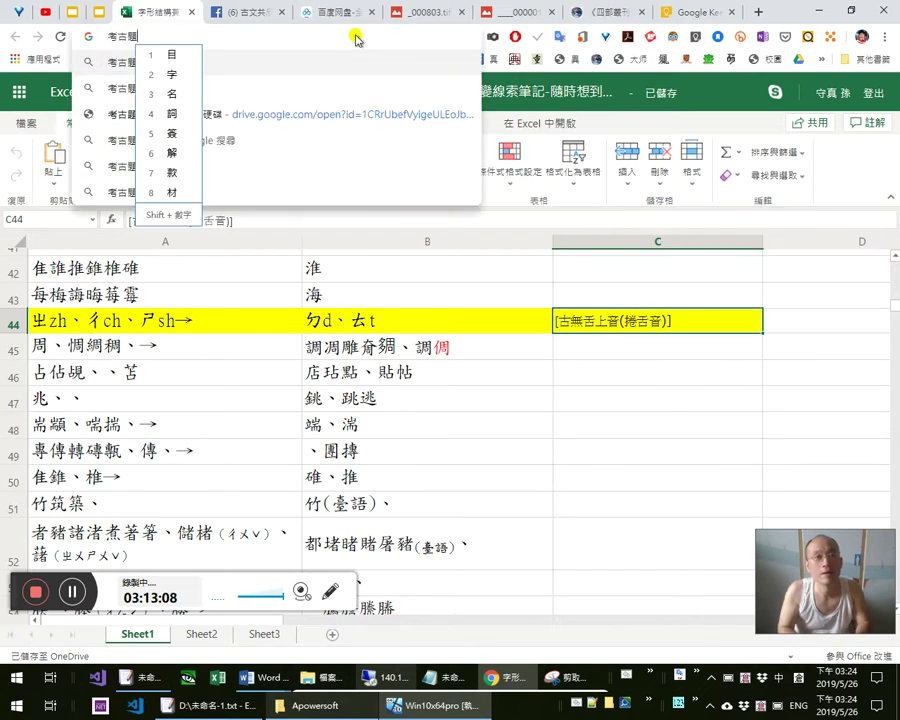
{"action": "key", "text": "Return"}
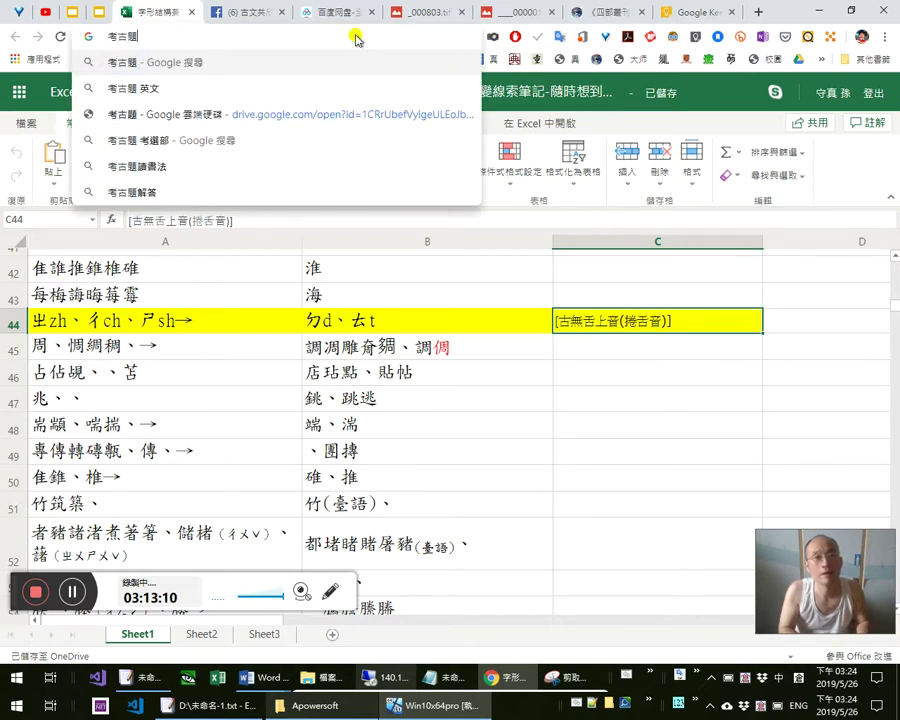
{"action": "type", "text": "孫守真"}
{"action": "key", "text": "Return"}
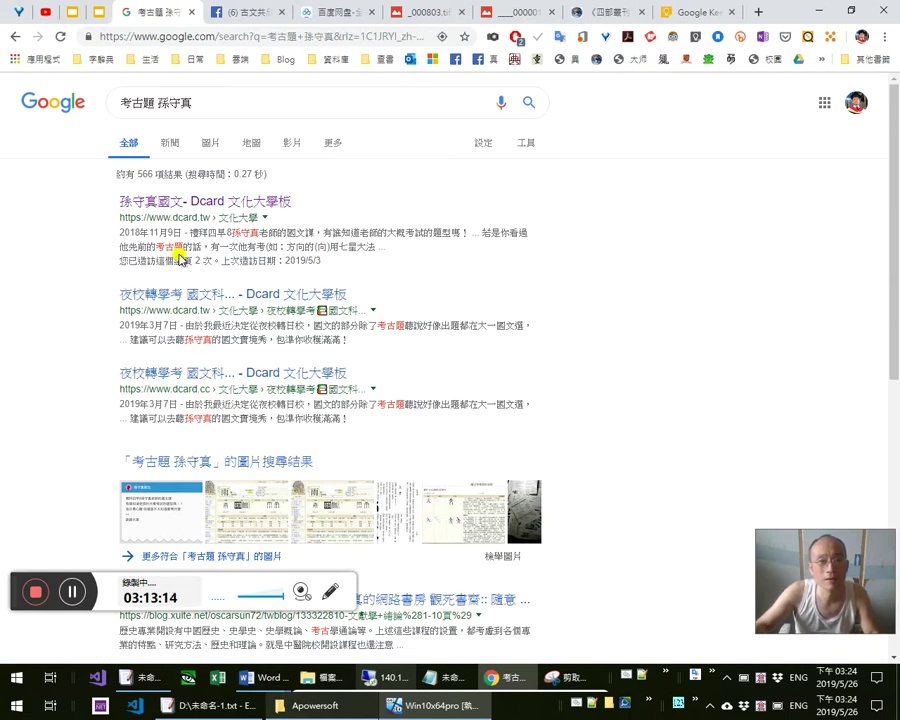
Open the first two Dcard results in background tabs and translate the 考古題 snippet text
{"action": "middle_click", "coordinate": [226, 201]}
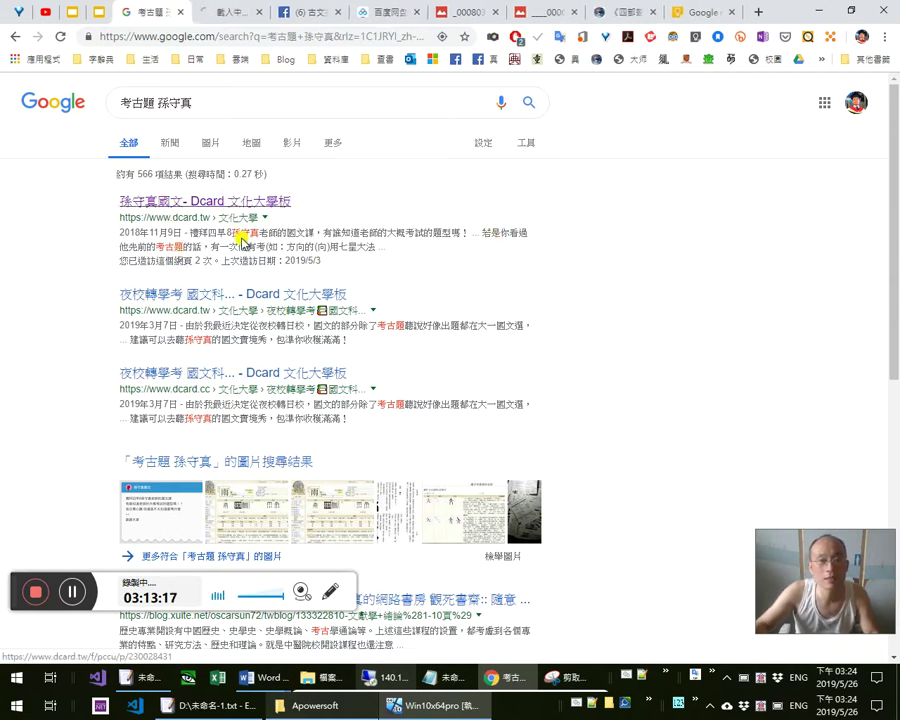
{"action": "middle_click", "coordinate": [267, 294]}
{"action": "double_click", "coordinate": [404, 327]}
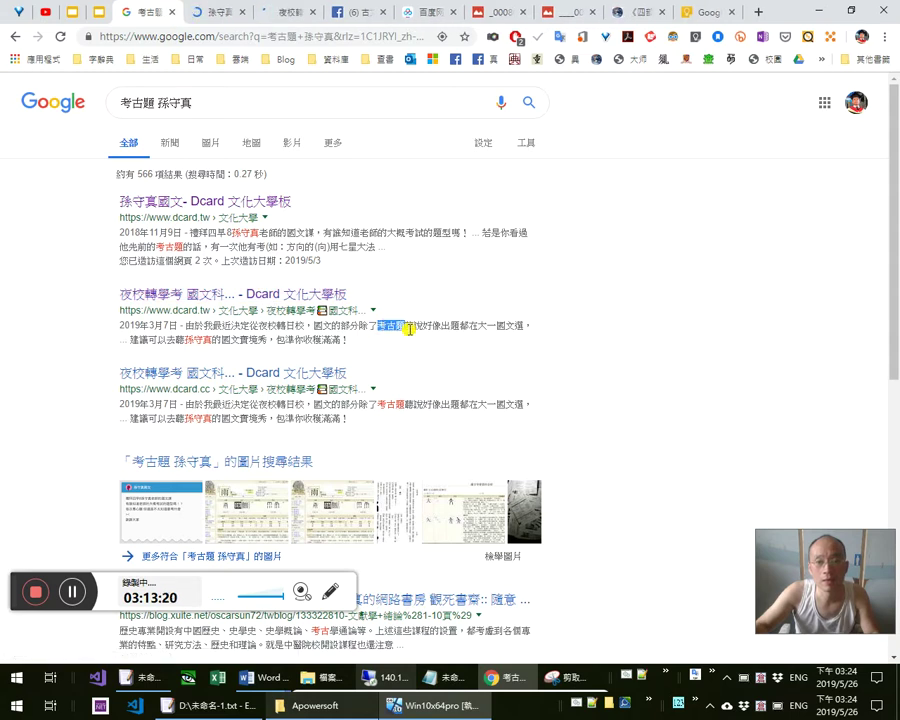
{"action": "left_click", "coordinate": [434, 344]}
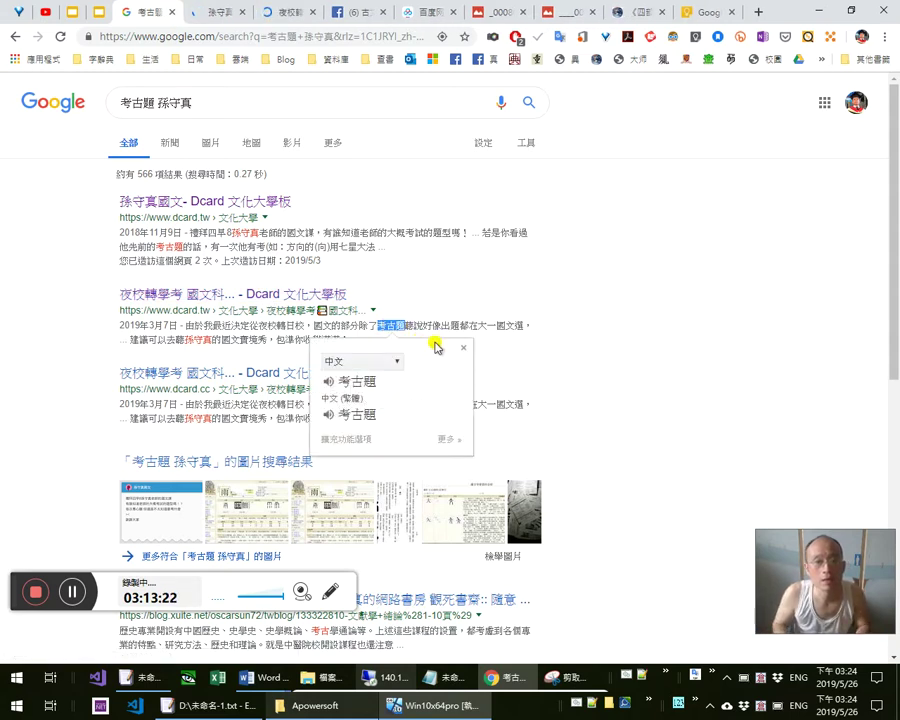
{"action": "left_click", "coordinate": [151, 341]}
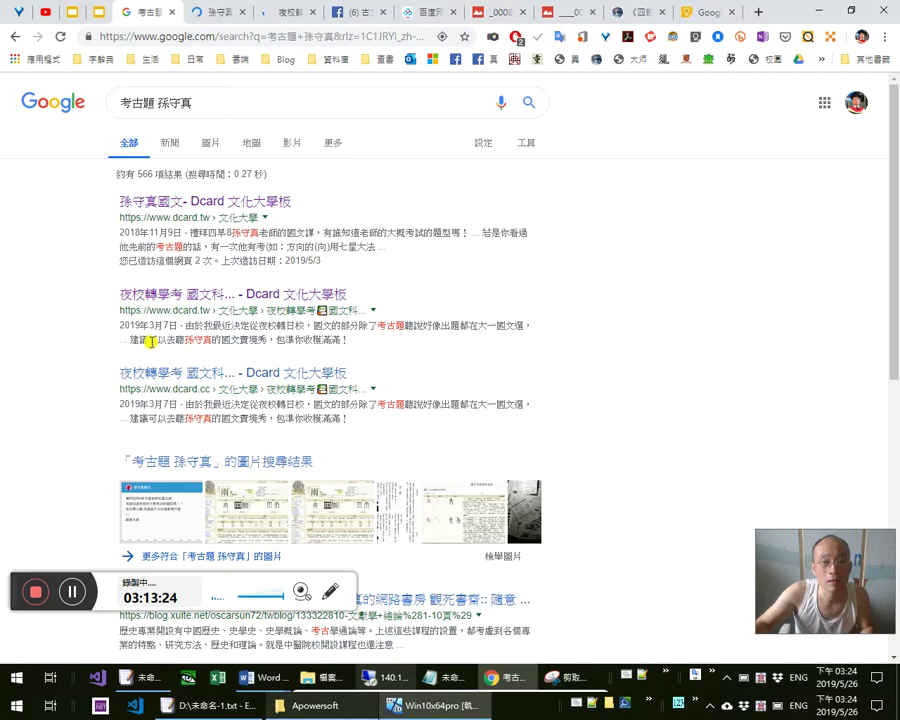
{"action": "left_click_drag", "start_coordinate": [132, 339], "coordinate": [331, 343]}
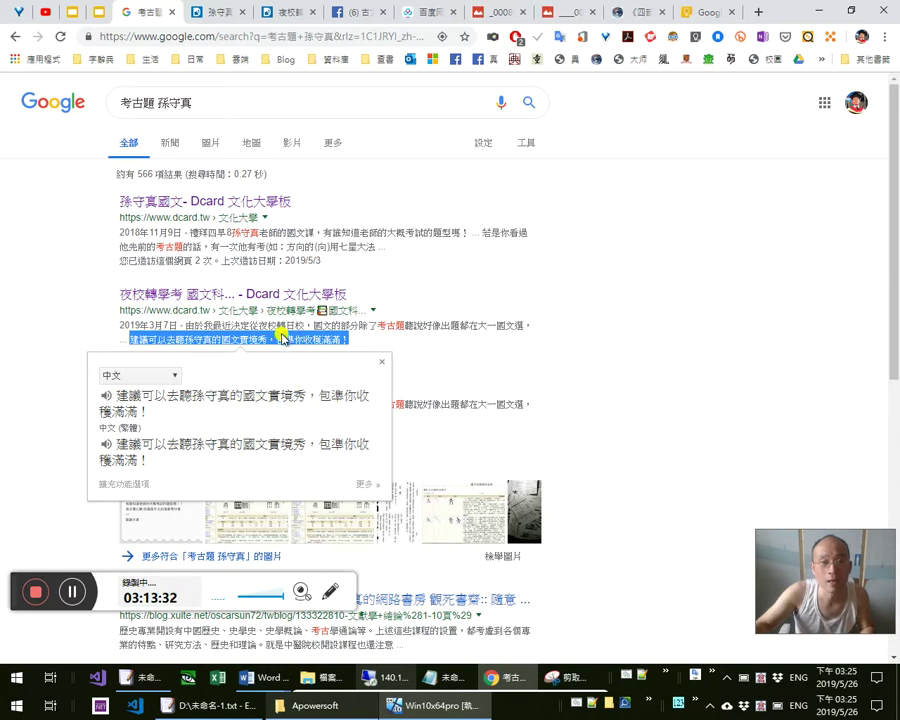
{"action": "scroll", "coordinate": [298, 340], "scroll_direction": "down", "scroll_amount": 1}
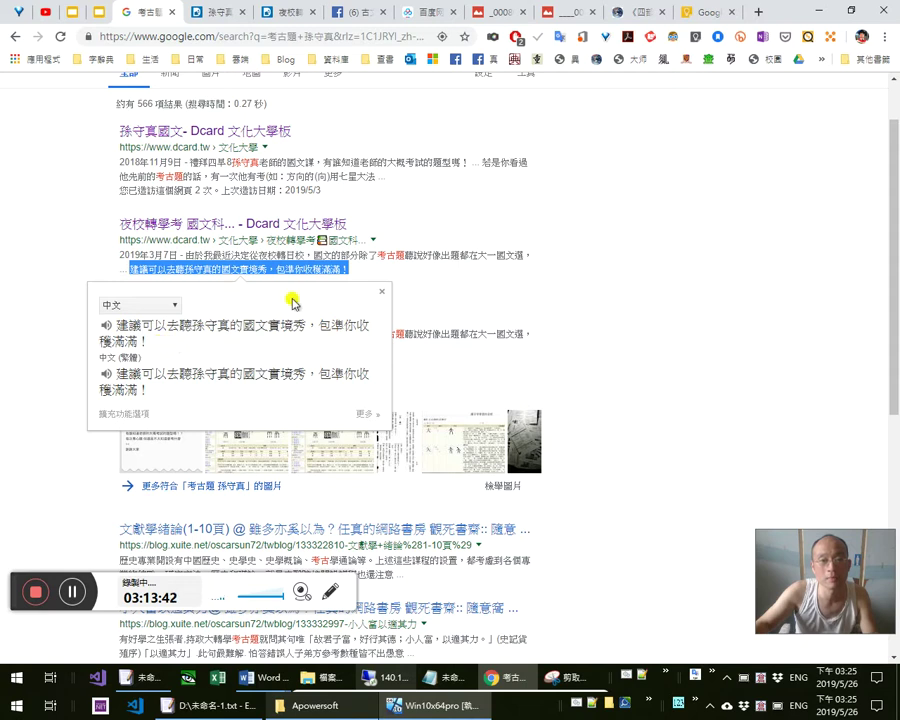
{"action": "left_click", "coordinate": [424, 285]}
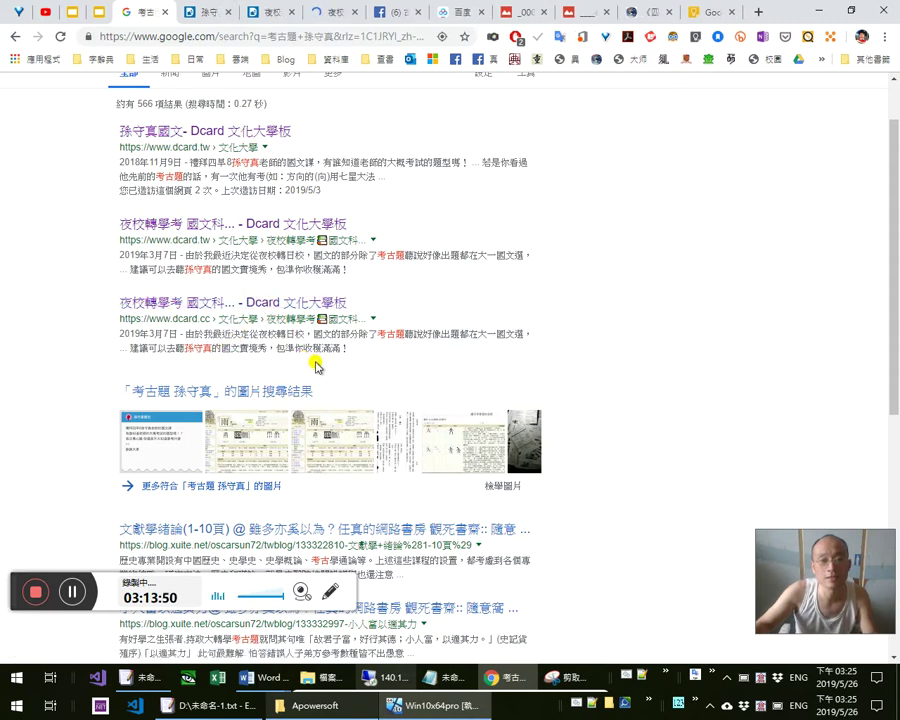
Open the Chinese character database result in a new tab, then rerun the search with 'drive' added
{"action": "scroll", "coordinate": [372, 362], "scroll_direction": "down", "scroll_amount": 1}
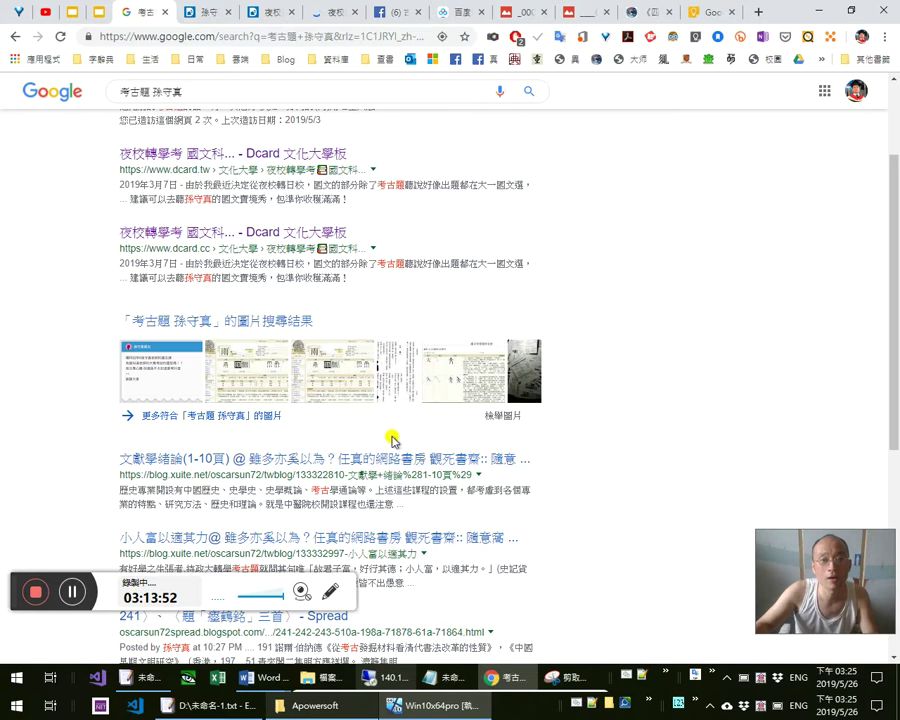
{"action": "scroll", "coordinate": [356, 462], "scroll_direction": "down", "scroll_amount": 1}
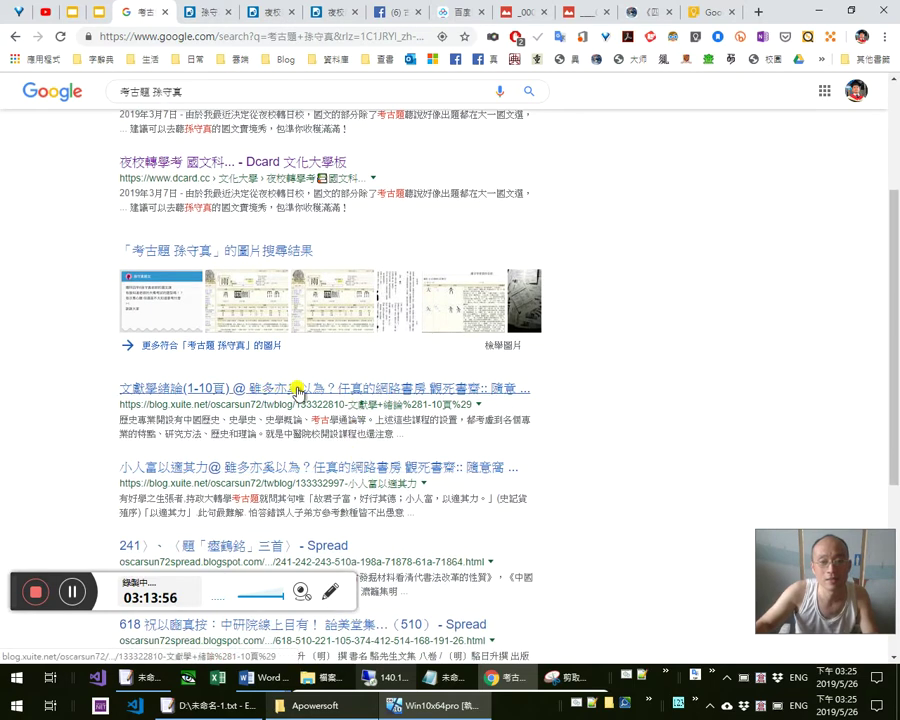
{"action": "scroll", "coordinate": [310, 388], "scroll_direction": "down", "scroll_amount": 1}
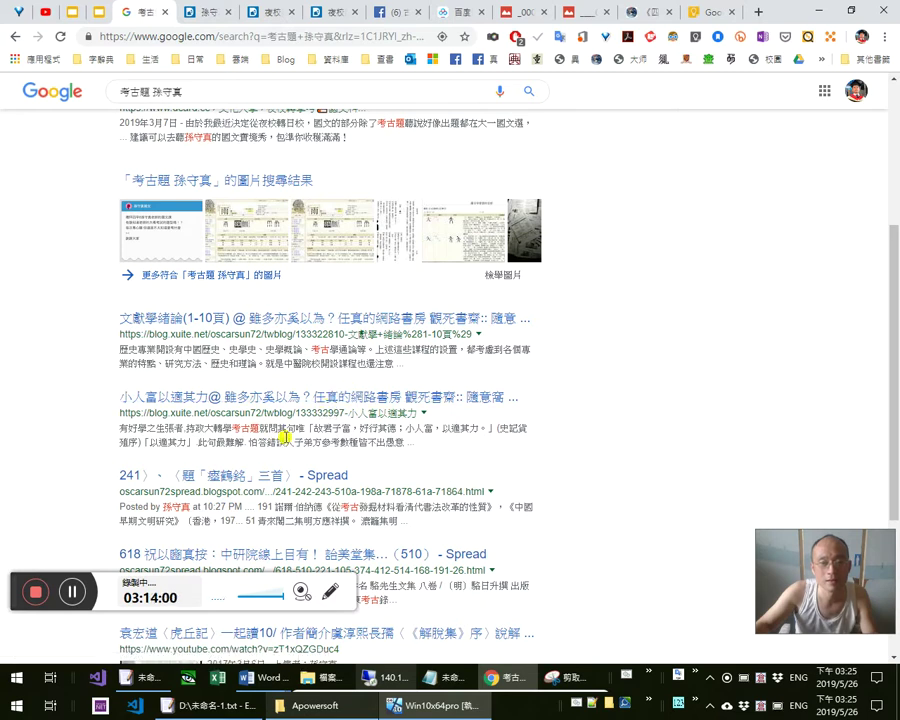
{"action": "scroll", "coordinate": [295, 437], "scroll_direction": "down", "scroll_amount": 3}
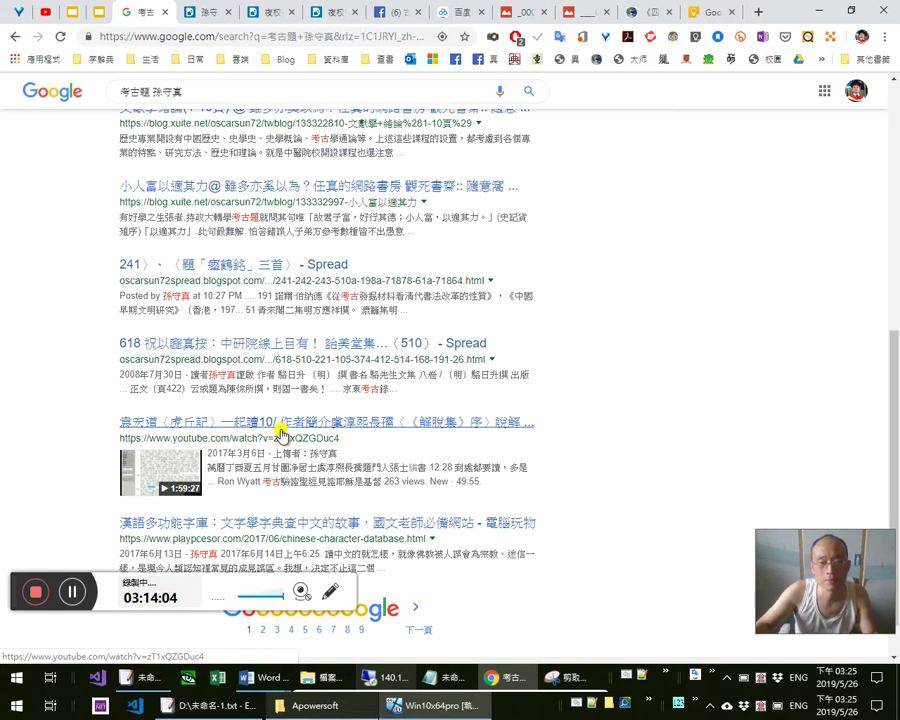
{"action": "scroll", "coordinate": [289, 430], "scroll_direction": "down", "scroll_amount": 1}
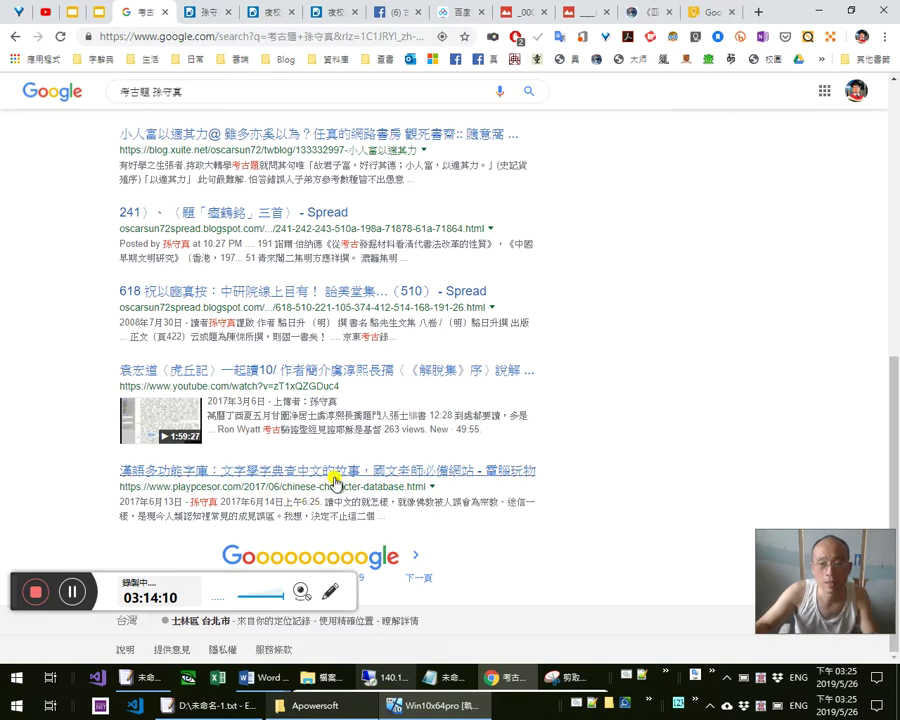
{"action": "middle_click", "coordinate": [352, 478]}
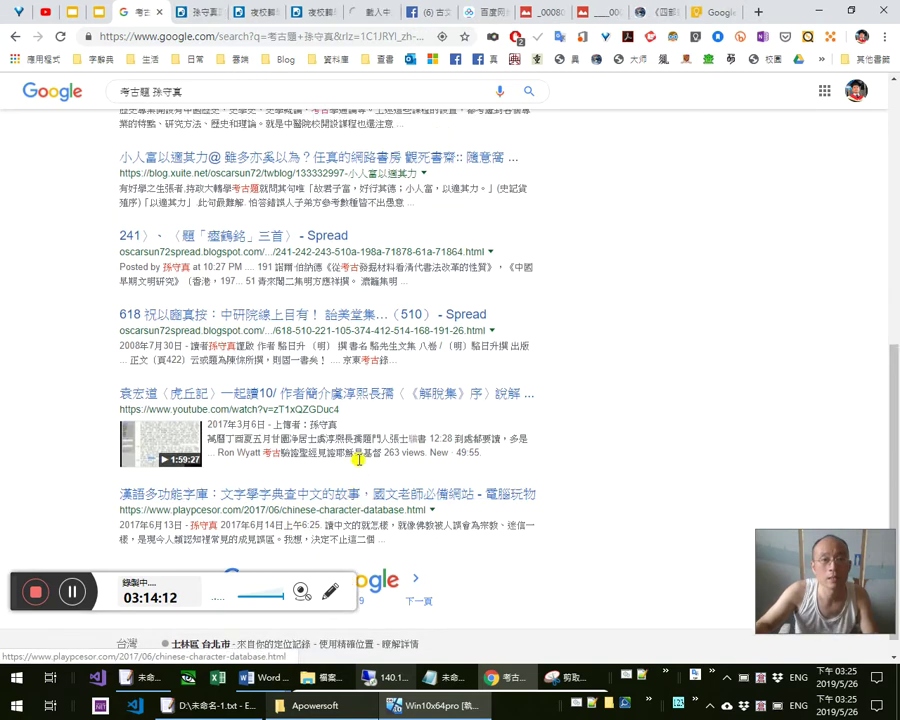
{"action": "scroll", "coordinate": [355, 455], "scroll_direction": "up", "scroll_amount": 10}
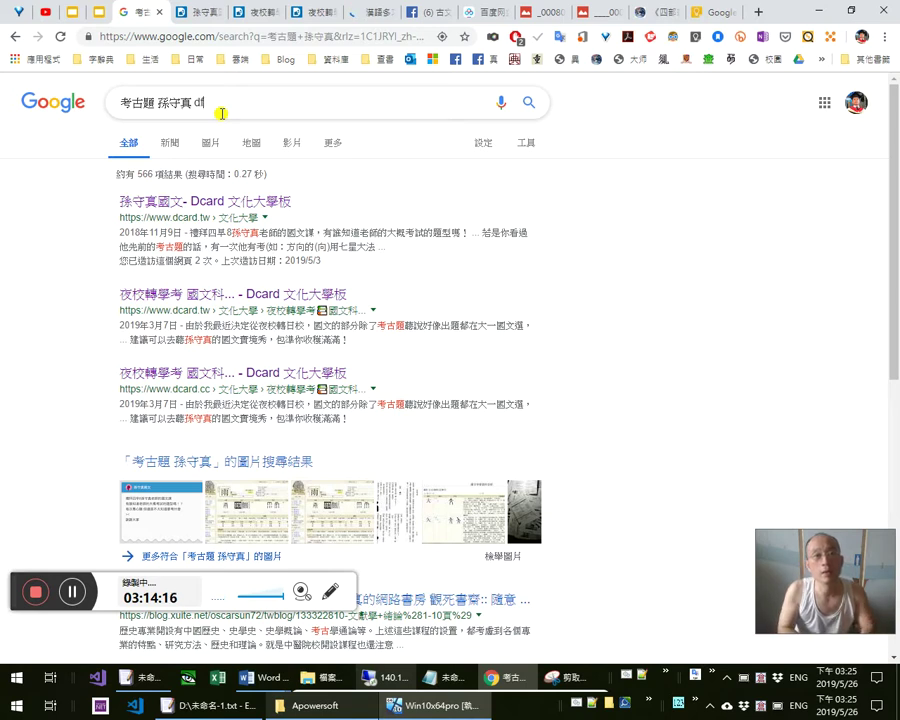
{"action": "key", "text": "Return"}
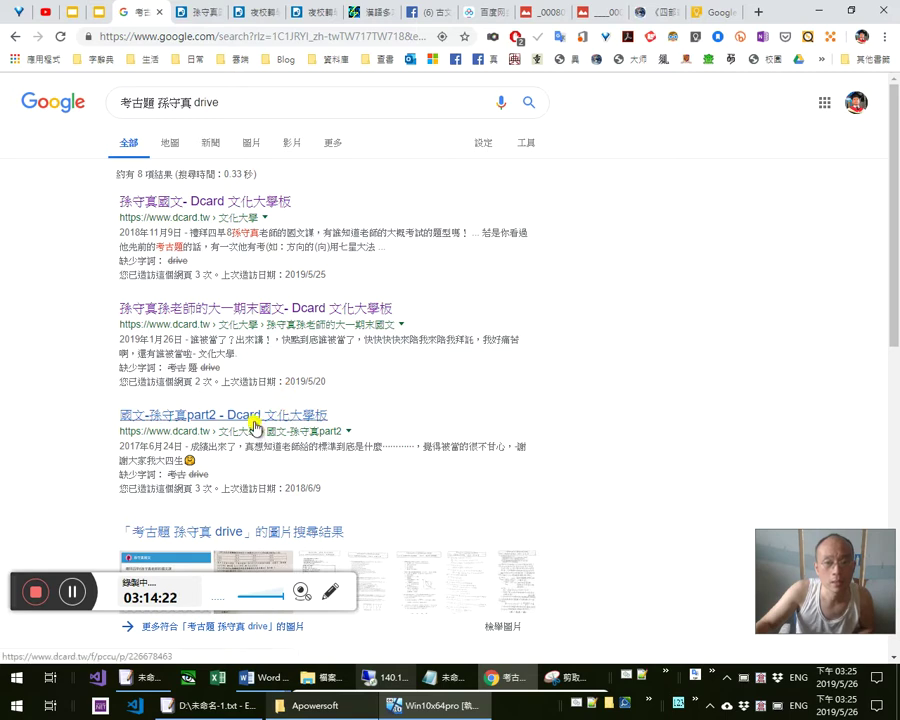
Open the 國文-孫守真part2 Dcard post and the Facebook result in new tabs
{"action": "middle_click", "coordinate": [256, 428]}
{"action": "scroll", "coordinate": [311, 425], "scroll_direction": "down", "scroll_amount": 3}
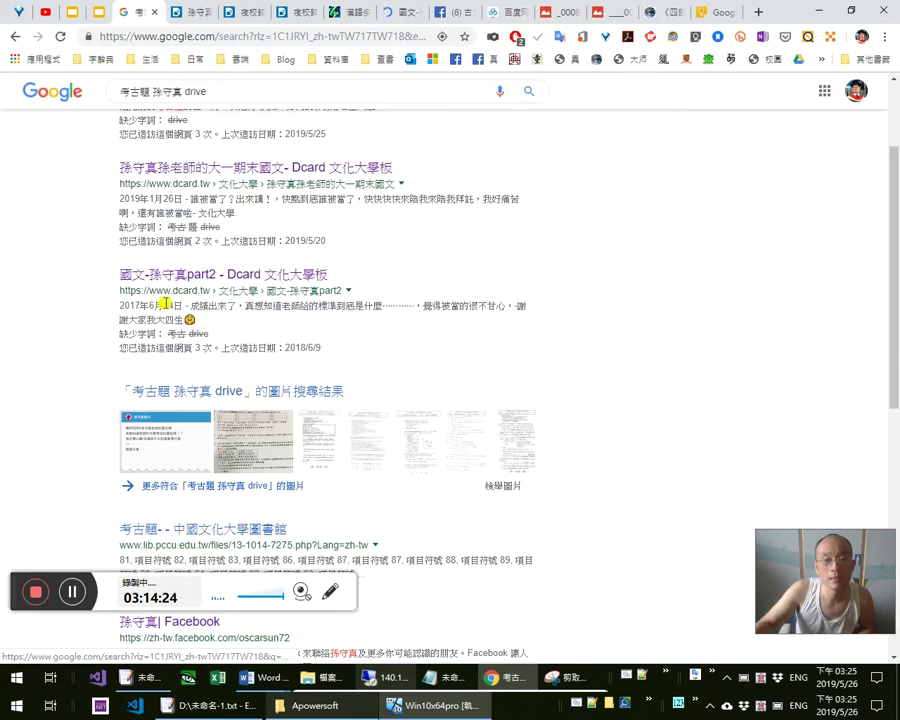
{"action": "scroll", "coordinate": [185, 235], "scroll_direction": "up", "scroll_amount": 1}
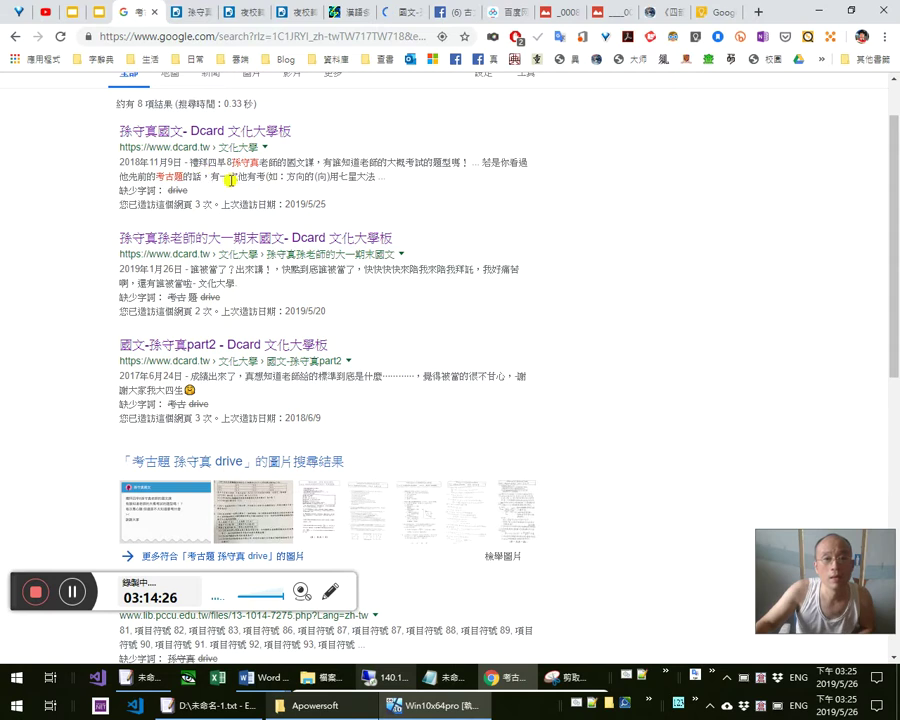
{"action": "scroll", "coordinate": [403, 450], "scroll_direction": "down", "scroll_amount": 4}
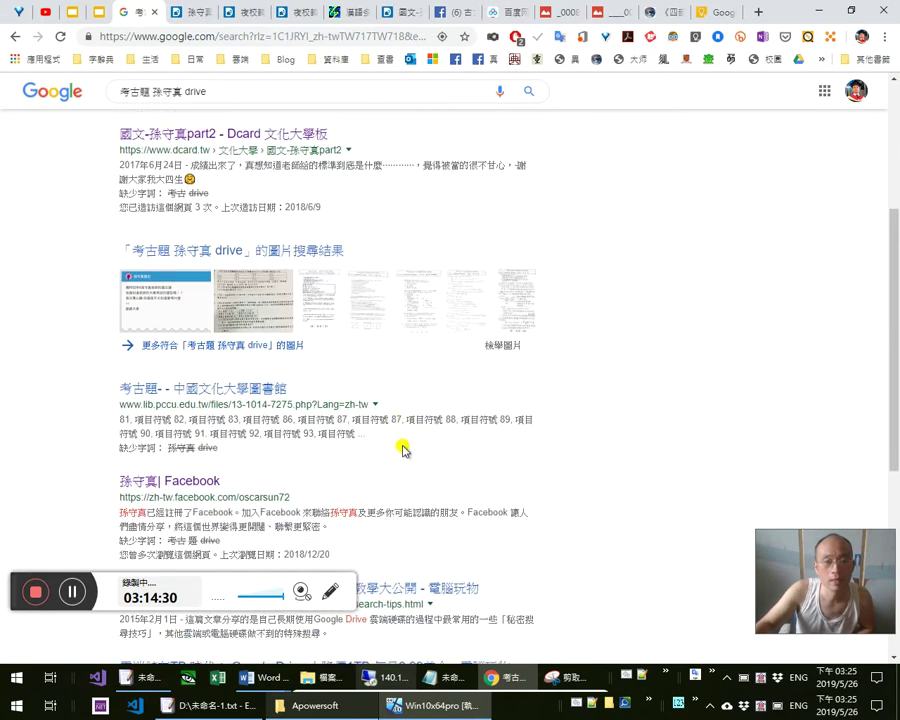
{"action": "scroll", "coordinate": [400, 465], "scroll_direction": "down", "scroll_amount": 1}
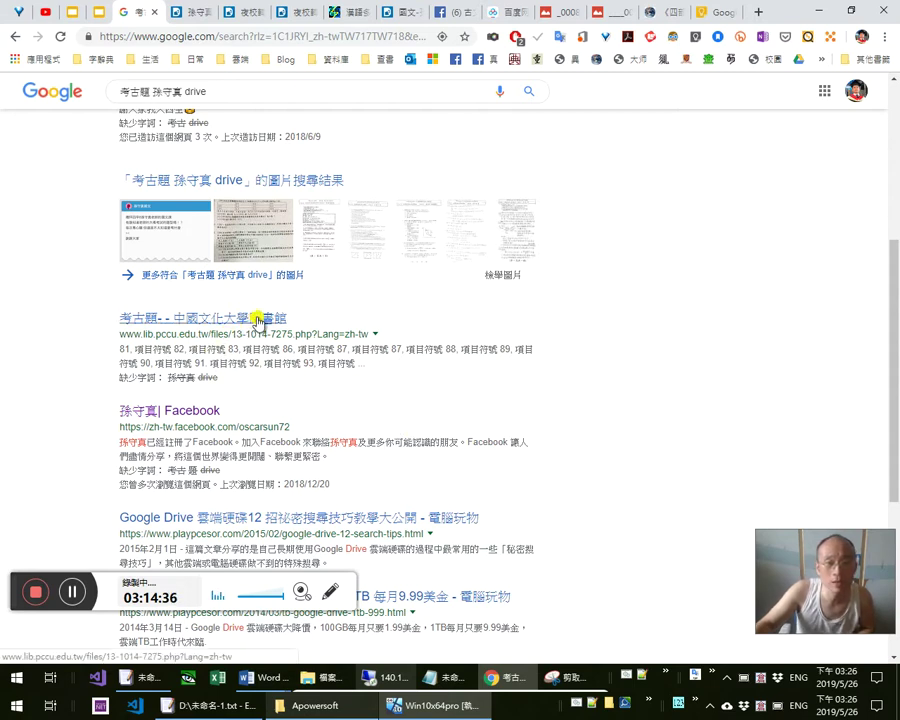
{"action": "scroll", "coordinate": [446, 456], "scroll_direction": "down", "scroll_amount": 1}
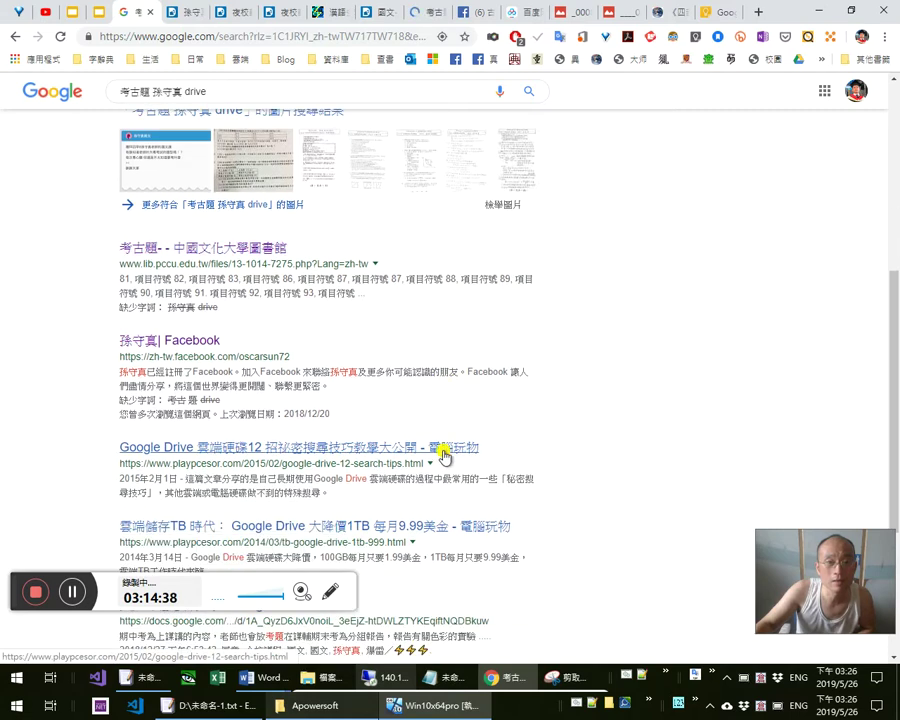
{"action": "middle_click", "coordinate": [218, 356]}
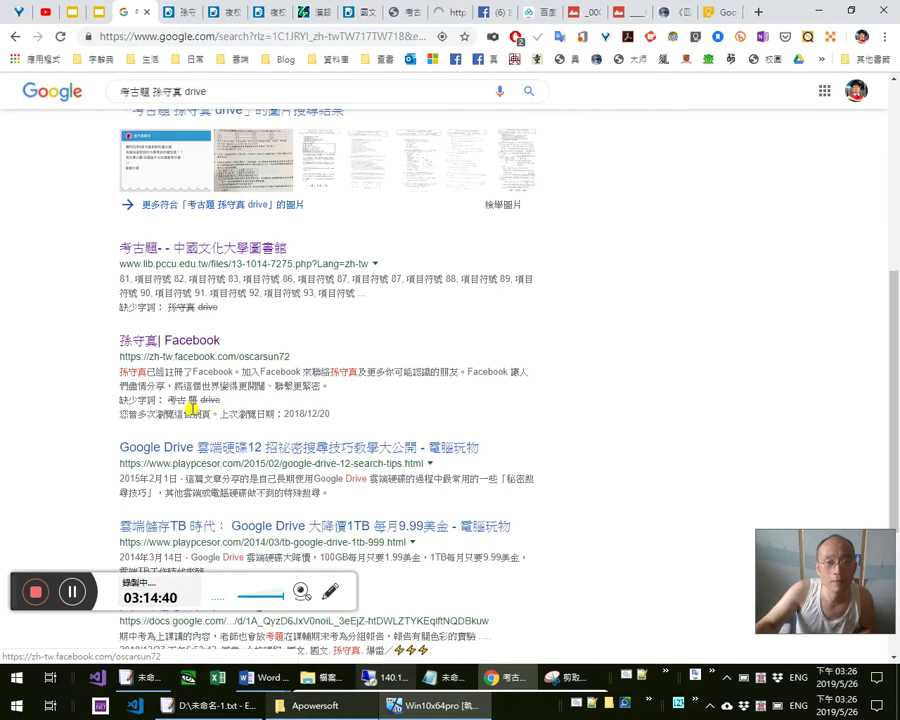
{"action": "scroll", "coordinate": [390, 464], "scroll_direction": "down", "scroll_amount": 1}
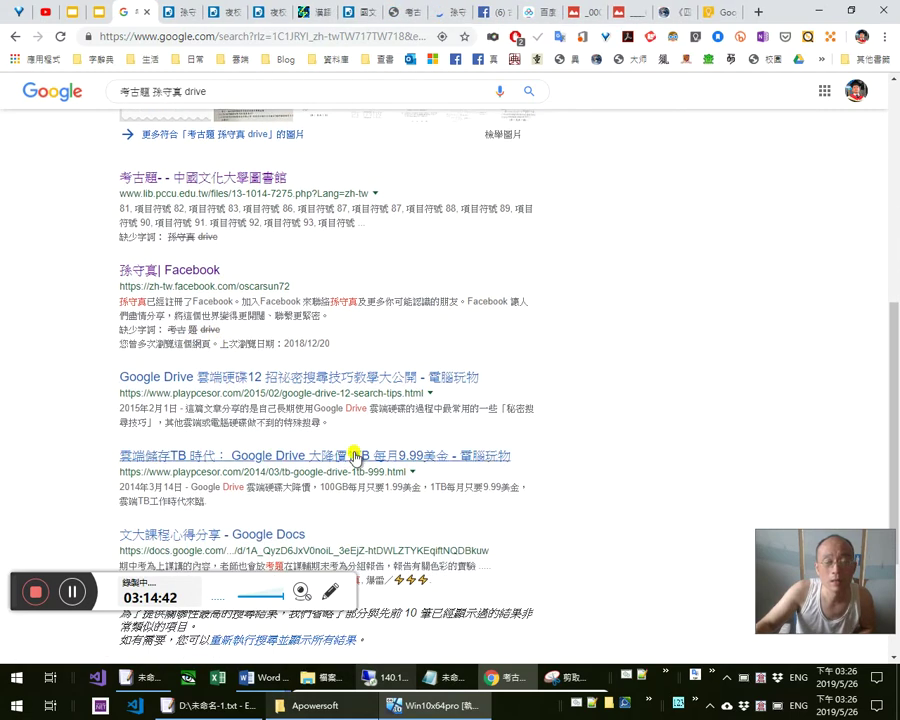
{"action": "scroll", "coordinate": [360, 532], "scroll_direction": "down", "scroll_amount": 1}
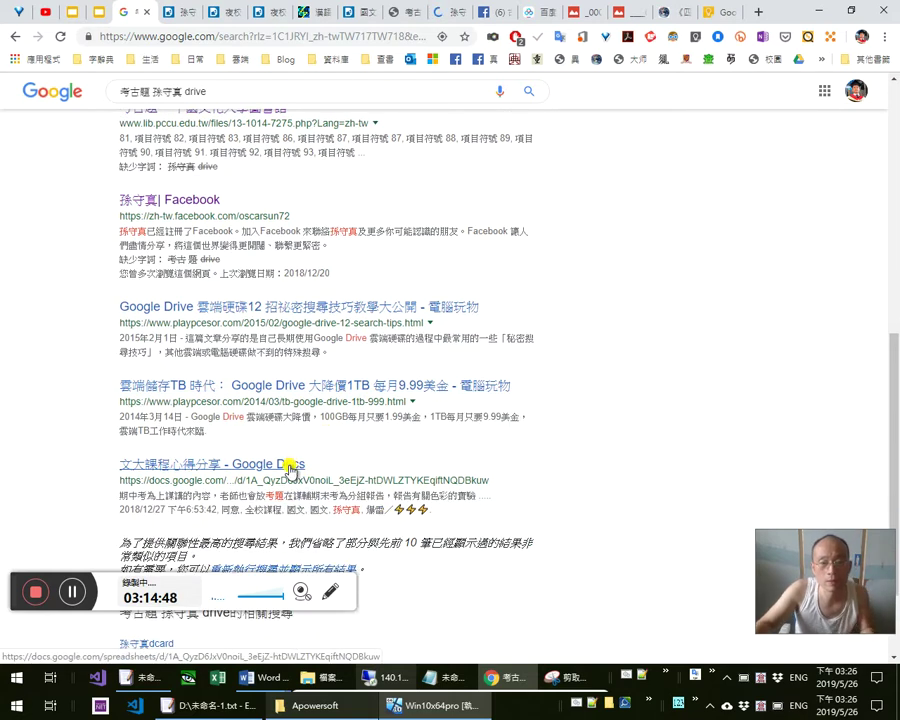
Look at the 文大課程心得分享 spreadsheet result, return to the results, and go to Google Drive
{"action": "left_click_drag", "start_coordinate": [309, 510], "coordinate": [430, 520]}
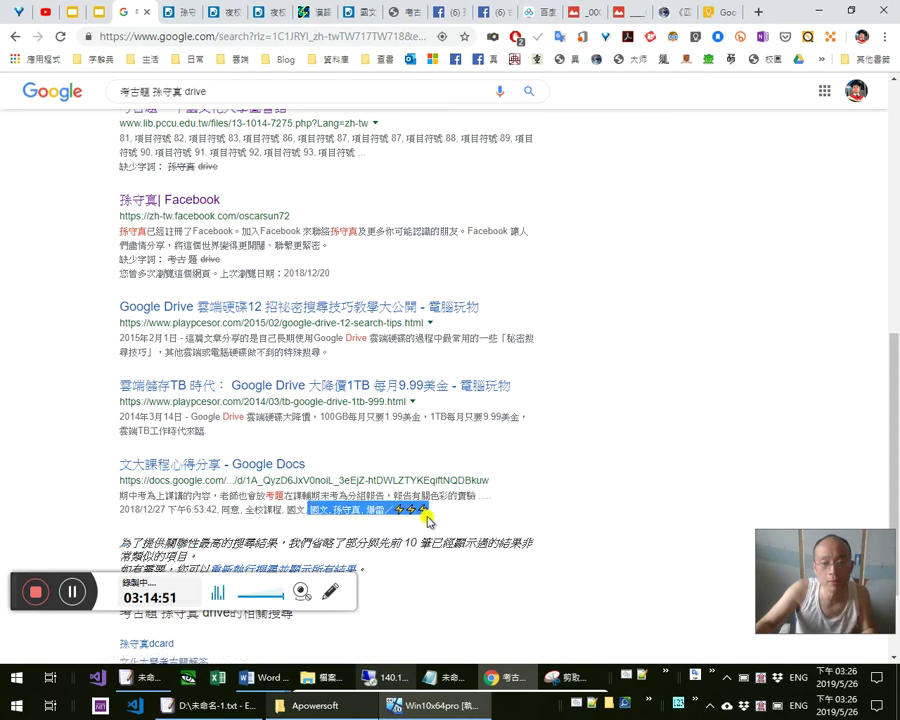
{"action": "left_click", "coordinate": [257, 464]}
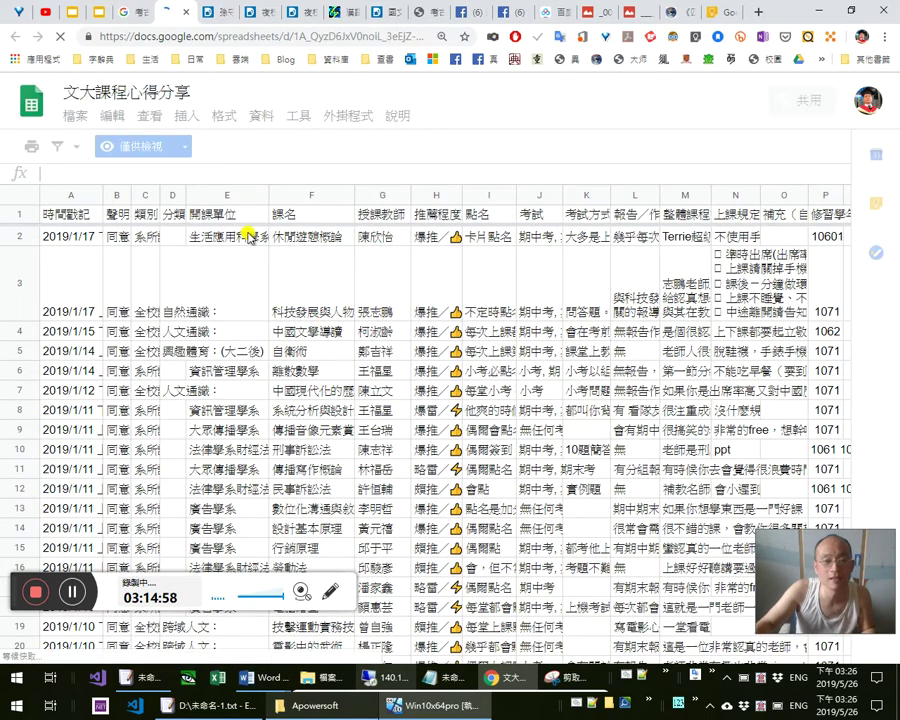
{"action": "left_click", "coordinate": [120, 20]}
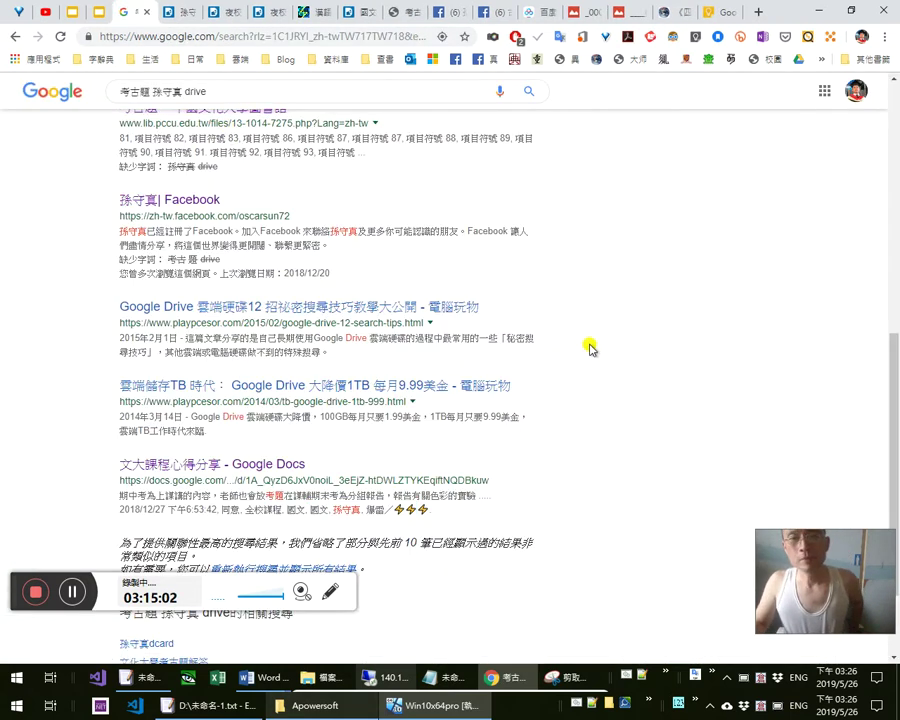
{"action": "scroll", "coordinate": [590, 340], "scroll_direction": "up", "scroll_amount": 4}
{"action": "scroll", "coordinate": [590, 330], "scroll_direction": "up", "scroll_amount": 6}
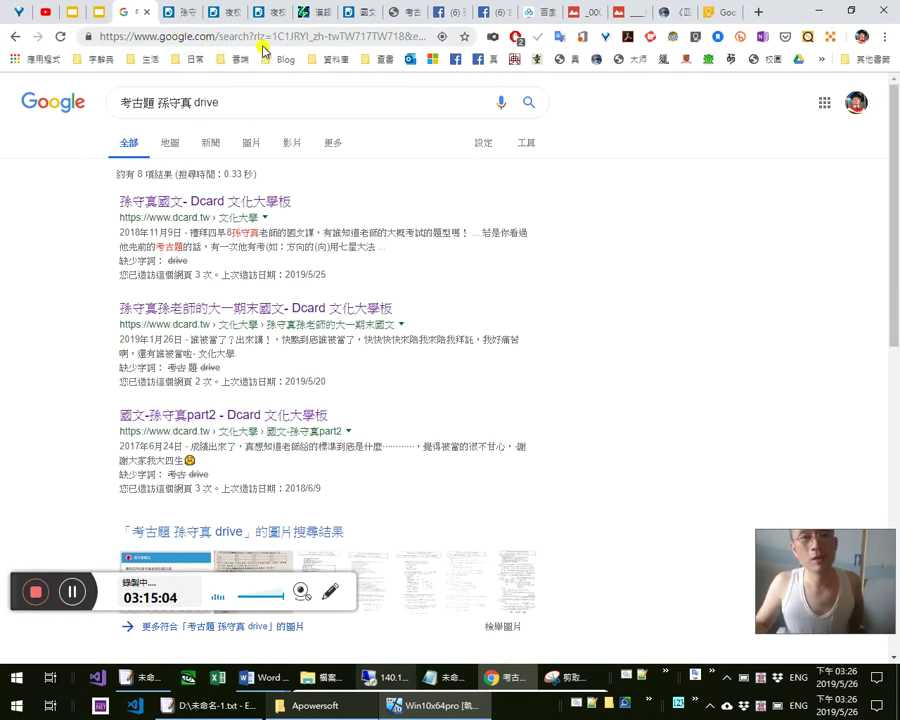
{"action": "left_click", "coordinate": [799, 59]}
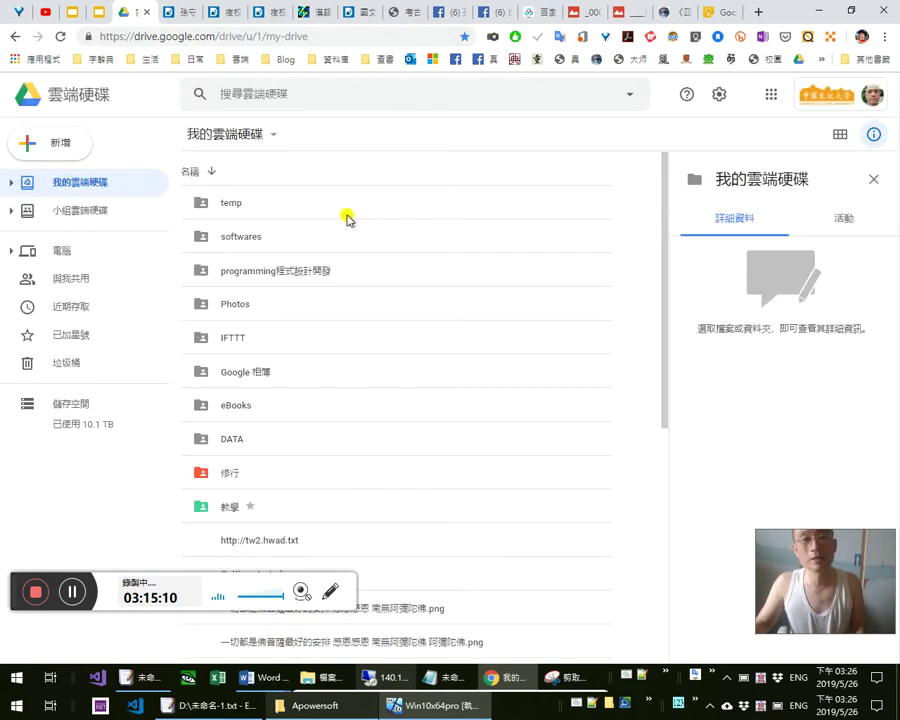
Go through 教學 › 試題試卷 › 學生試卷範本 into 考古題 and open 105年度下學期國文(35)期中考.doc
{"action": "double_click", "coordinate": [303, 515]}
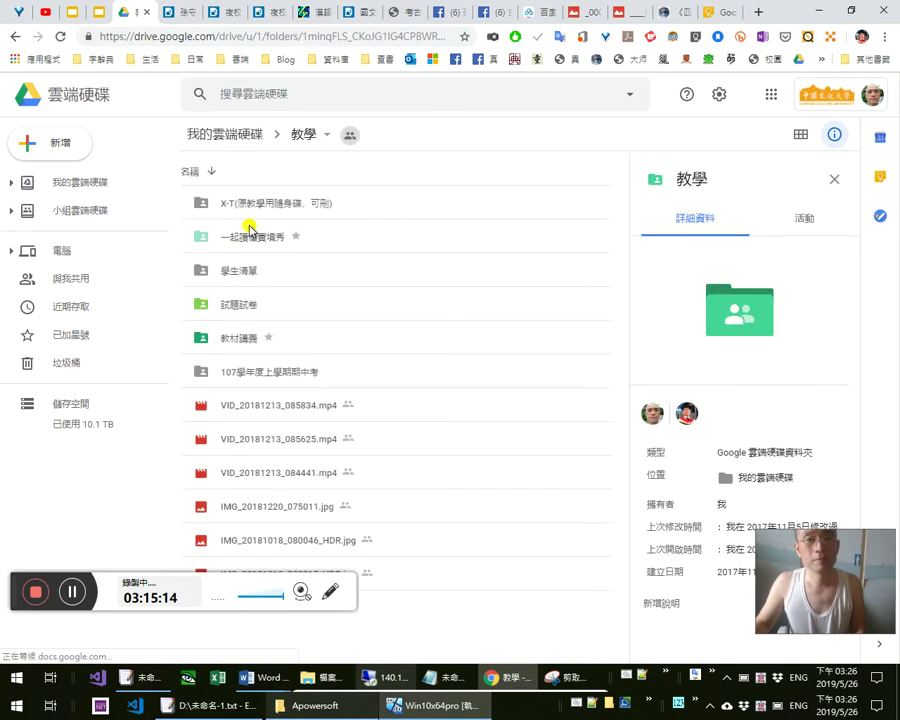
{"action": "double_click", "coordinate": [268, 311]}
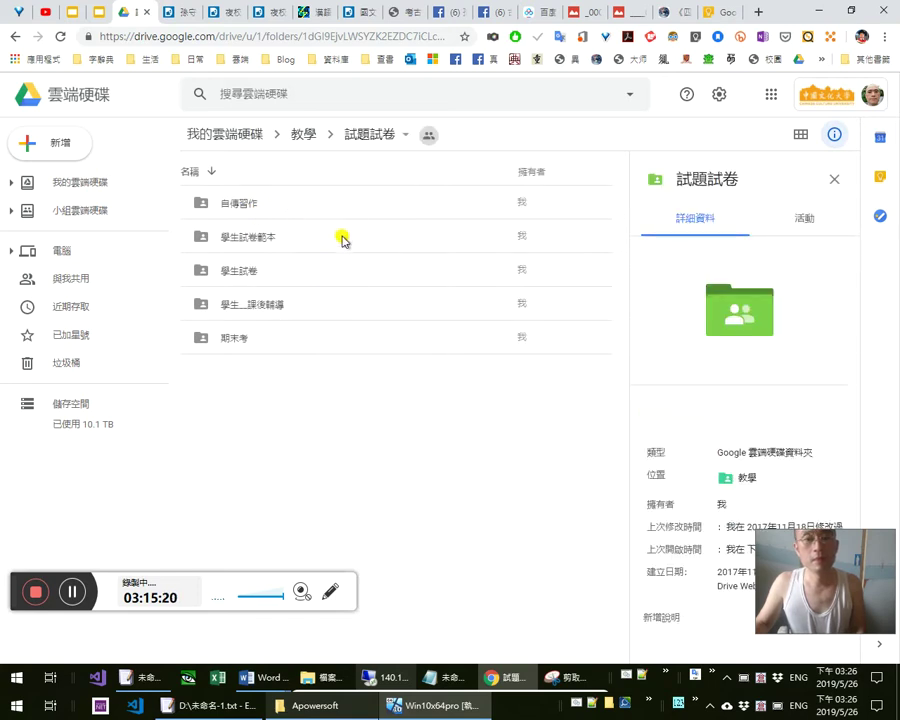
{"action": "double_click", "coordinate": [343, 237]}
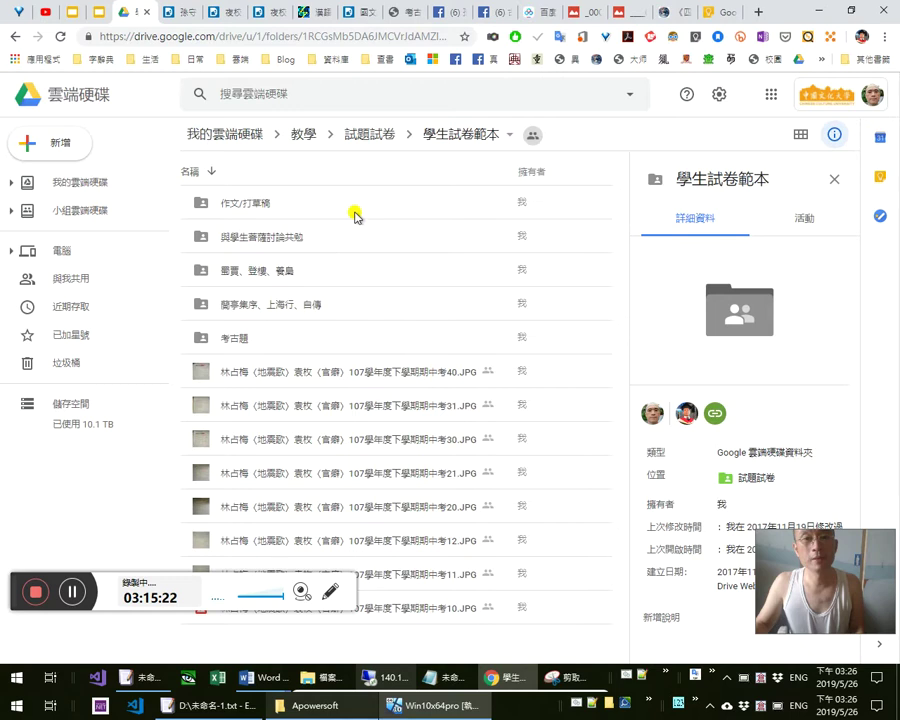
{"action": "left_click", "coordinate": [368, 340]}
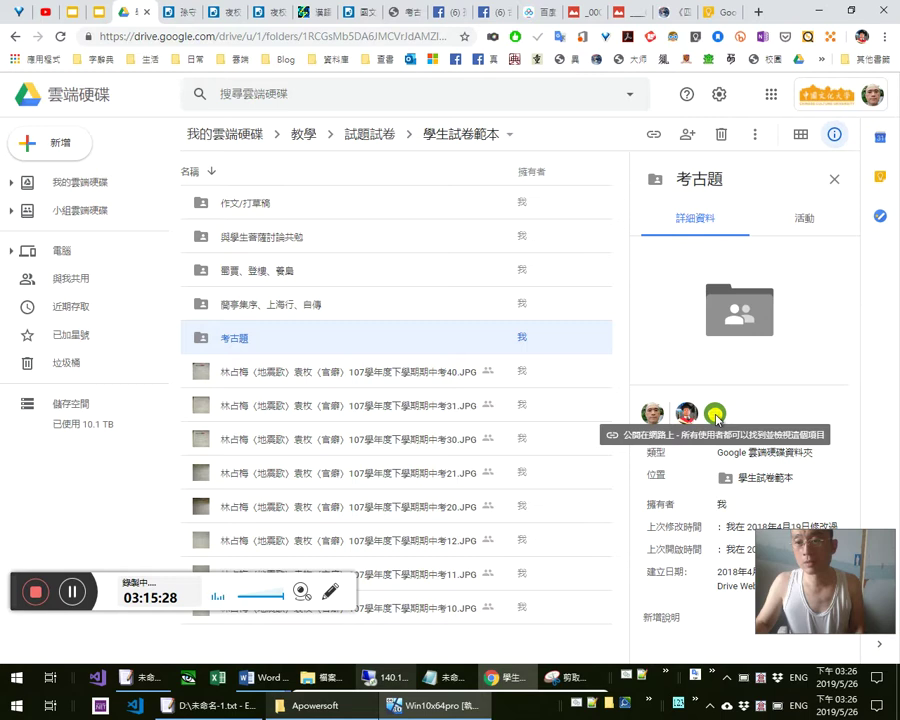
{"action": "double_click", "coordinate": [293, 344]}
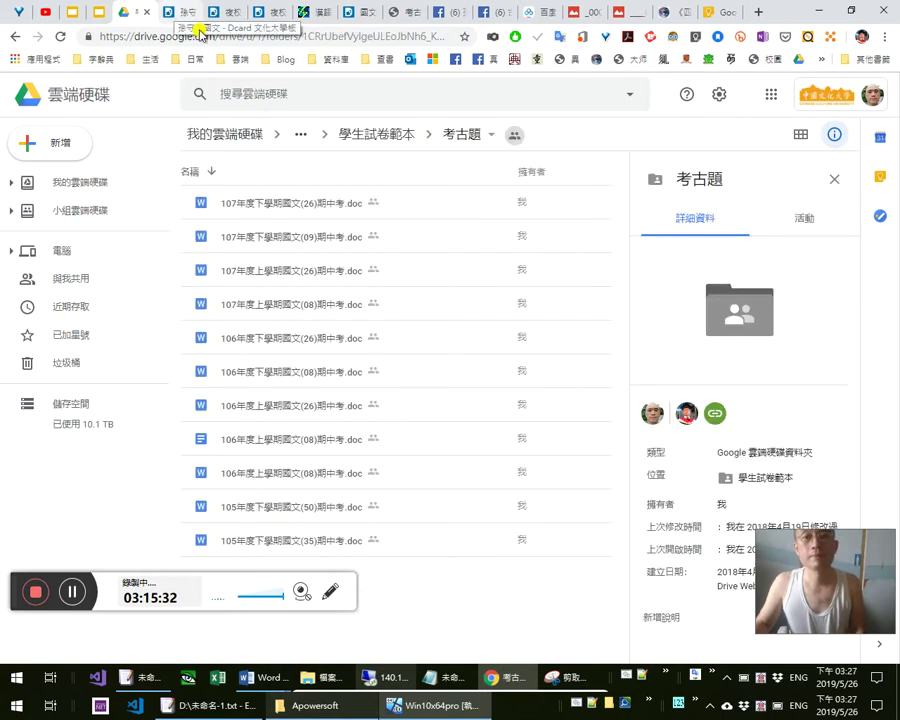
{"action": "left_click", "coordinate": [341, 547]}
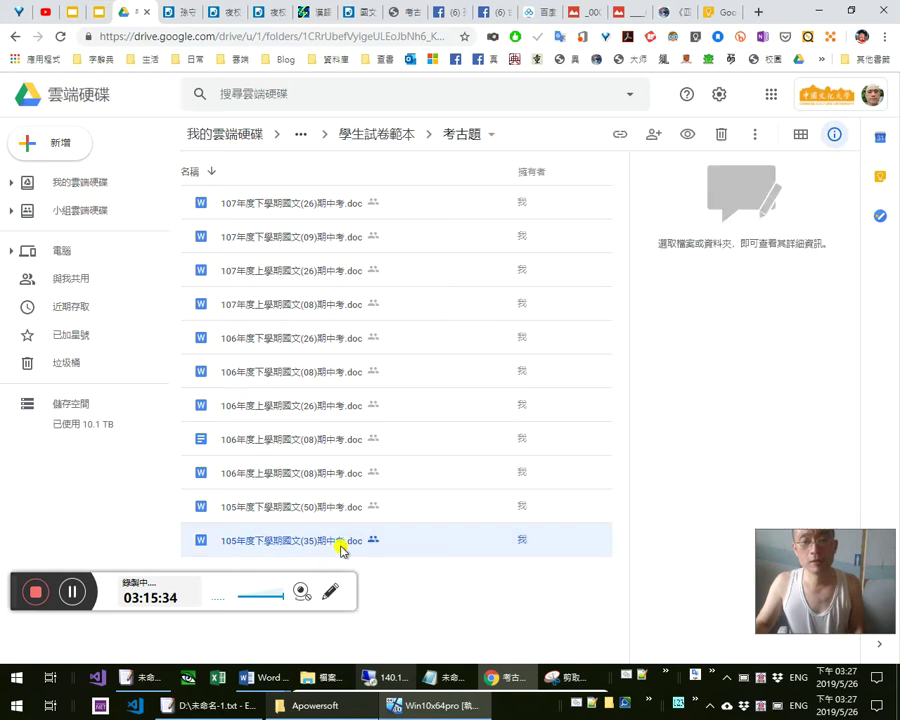
{"action": "double_click", "coordinate": [341, 547]}
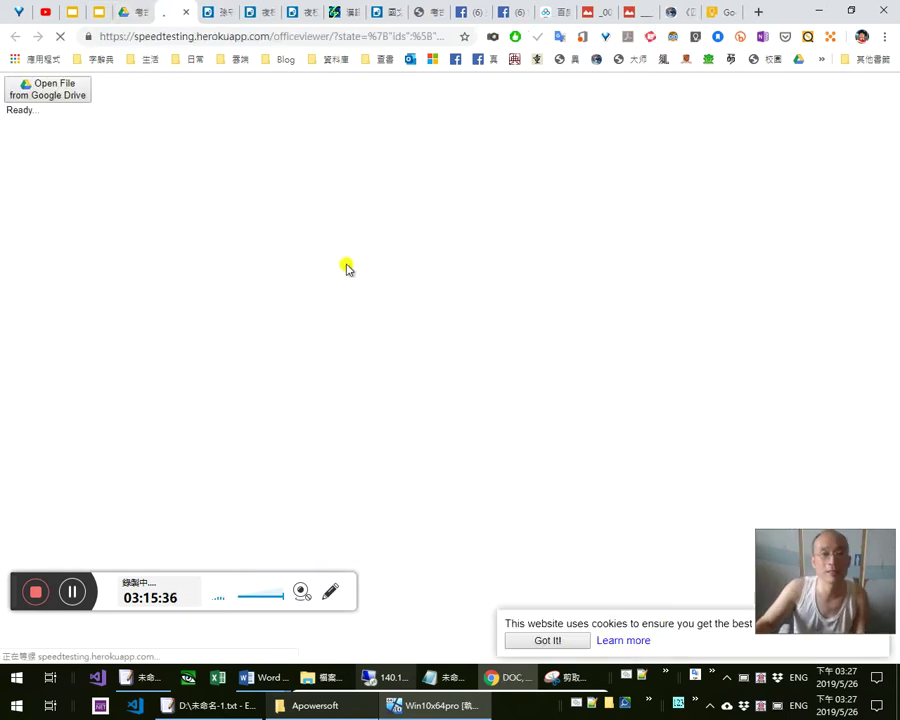
Preview the 105年度下學期國文(35)期中考.doc paper, scroll through it, and close the preview
{"action": "left_click", "coordinate": [186, 12]}
{"action": "right_click", "coordinate": [343, 548]}
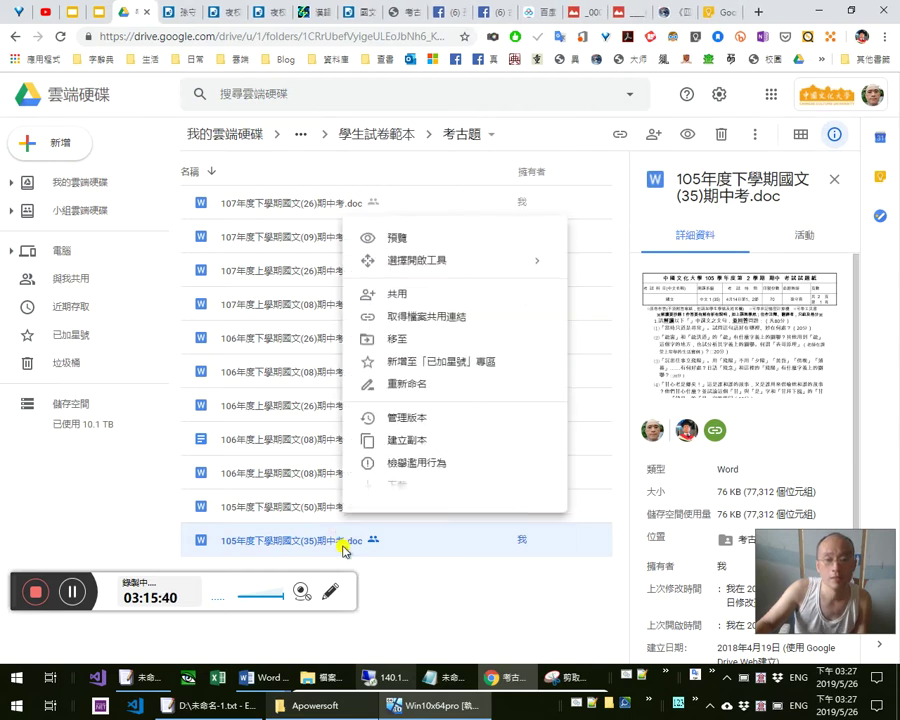
{"action": "left_click", "coordinate": [397, 239]}
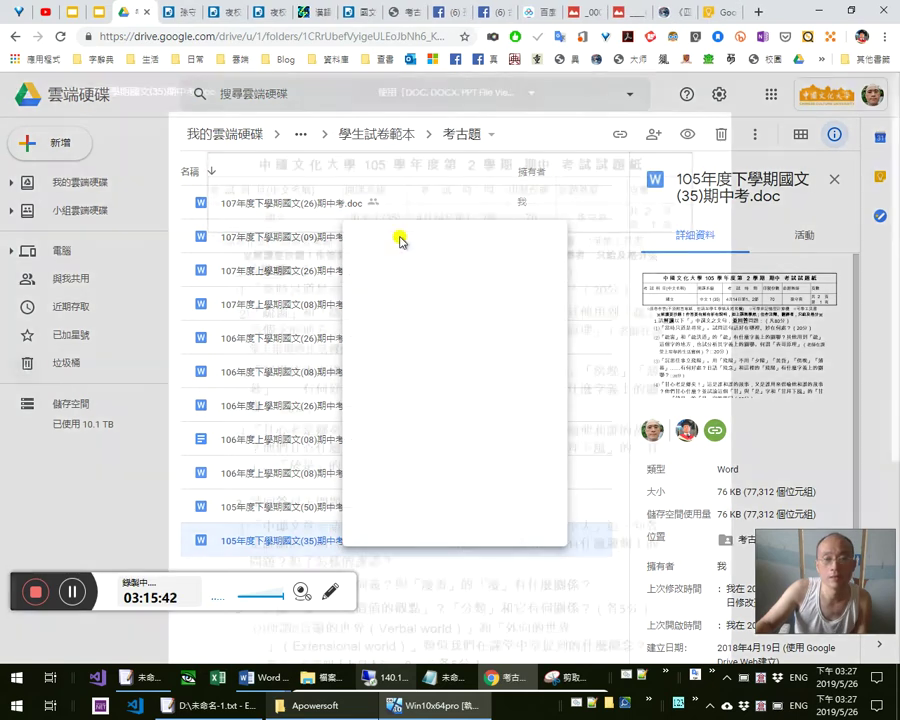
{"action": "scroll", "coordinate": [408, 402], "scroll_direction": "down", "scroll_amount": 3}
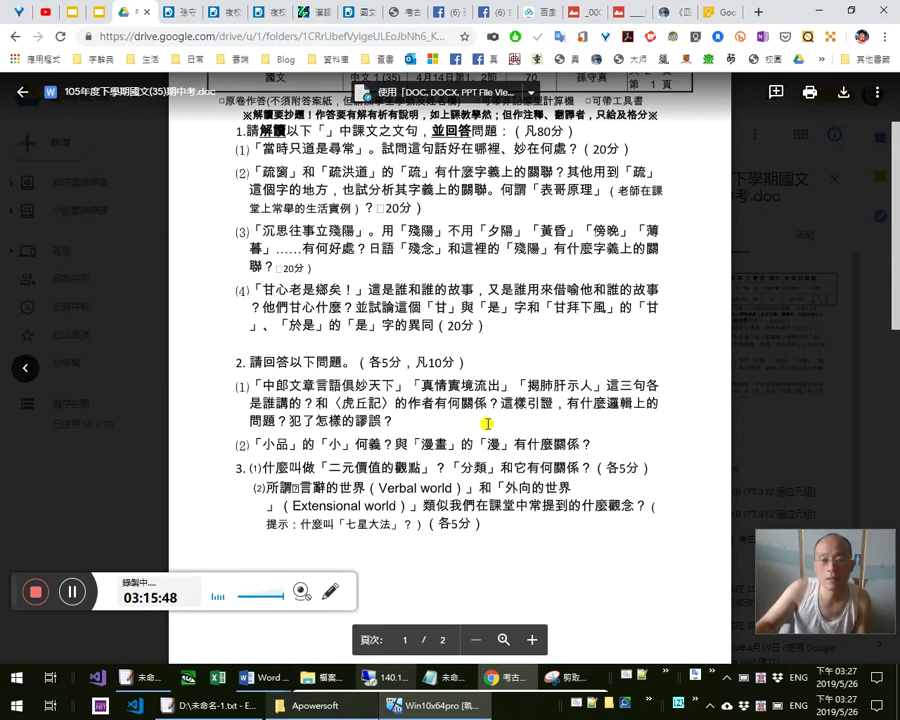
{"action": "key", "text": "Escape"}
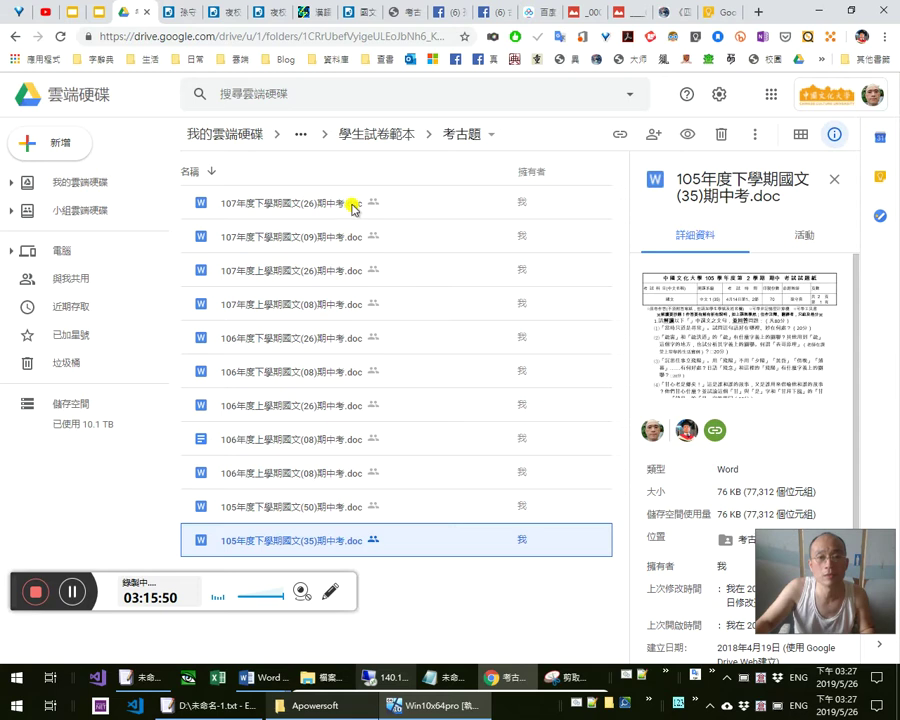
Preview 107年度下學期國文(26)期中考.doc and select its question (3) about 〈官爵〉
{"action": "left_click", "coordinate": [350, 204]}
{"action": "right_click", "coordinate": [352, 206]}
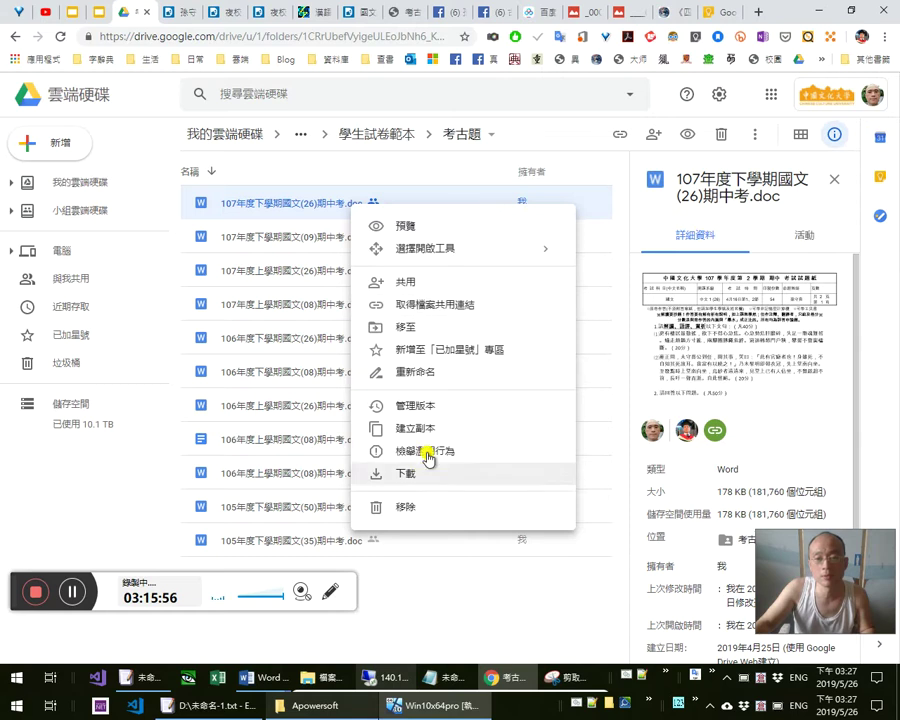
{"action": "left_click", "coordinate": [409, 228]}
{"action": "scroll", "coordinate": [593, 382], "scroll_direction": "down", "scroll_amount": 2}
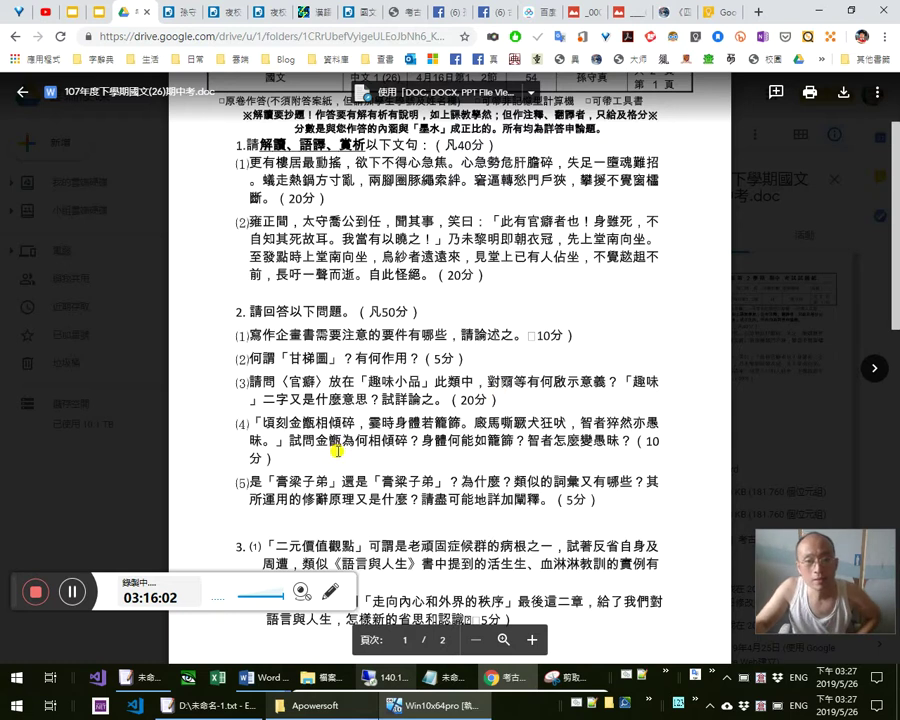
{"action": "scroll", "coordinate": [374, 462], "scroll_direction": "down", "scroll_amount": 1}
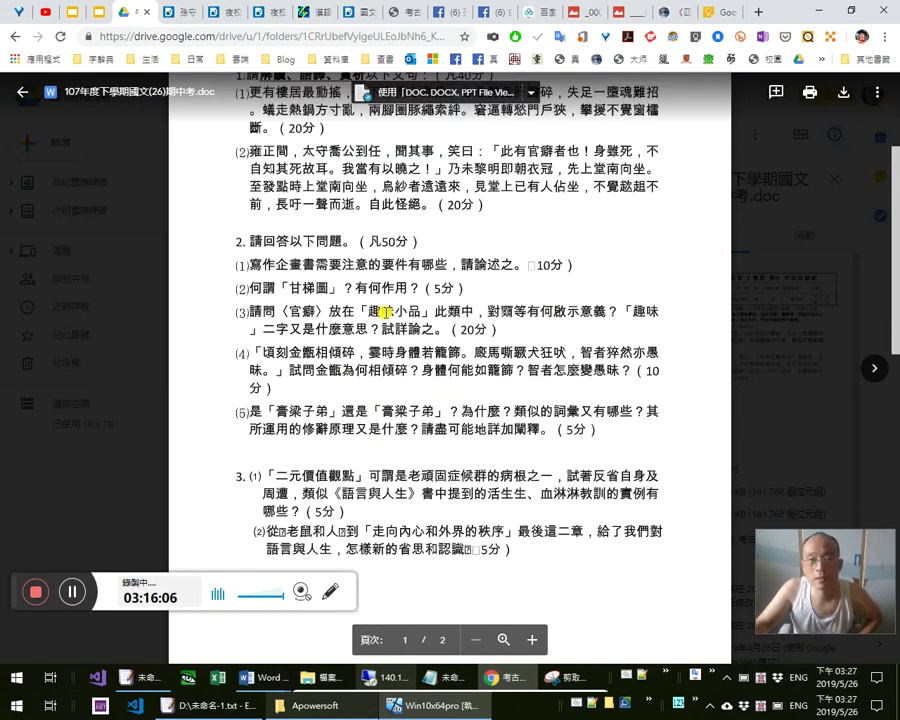
{"action": "triple_click", "coordinate": [523, 311]}
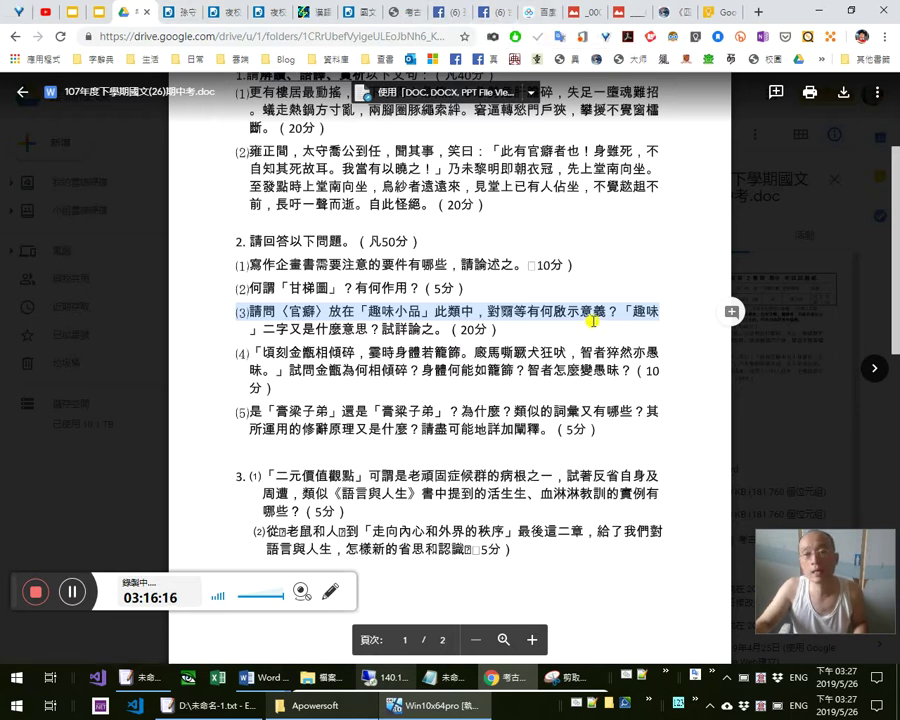
{"action": "key", "text": "alt+Tab"}
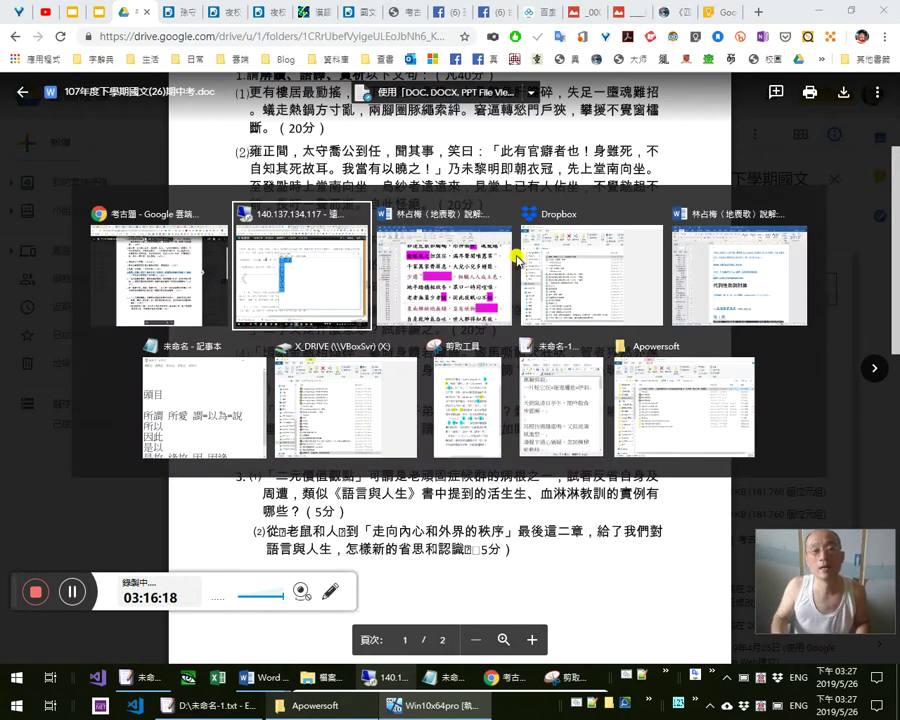
Add the lines 慧會通 and 黨等 at the top of the Notepad notes, then open the pinned Excel workbook
{"action": "key", "text": "alt+Tab"}
{"action": "key", "text": "alt+Tab"}
{"action": "key", "text": "alt+Tab"}
{"action": "key", "text": "alt+Tab"}
{"action": "key", "text": "alt+Tab"}
{"action": "key", "text": "alt+shift+Tab"}
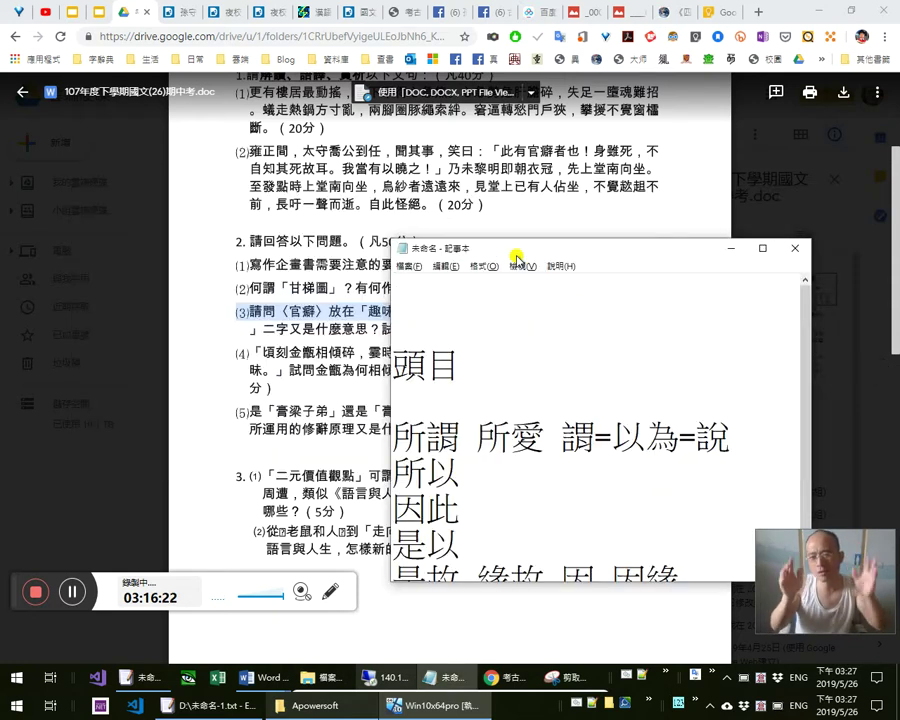
{"action": "type", "text": "慧會"}
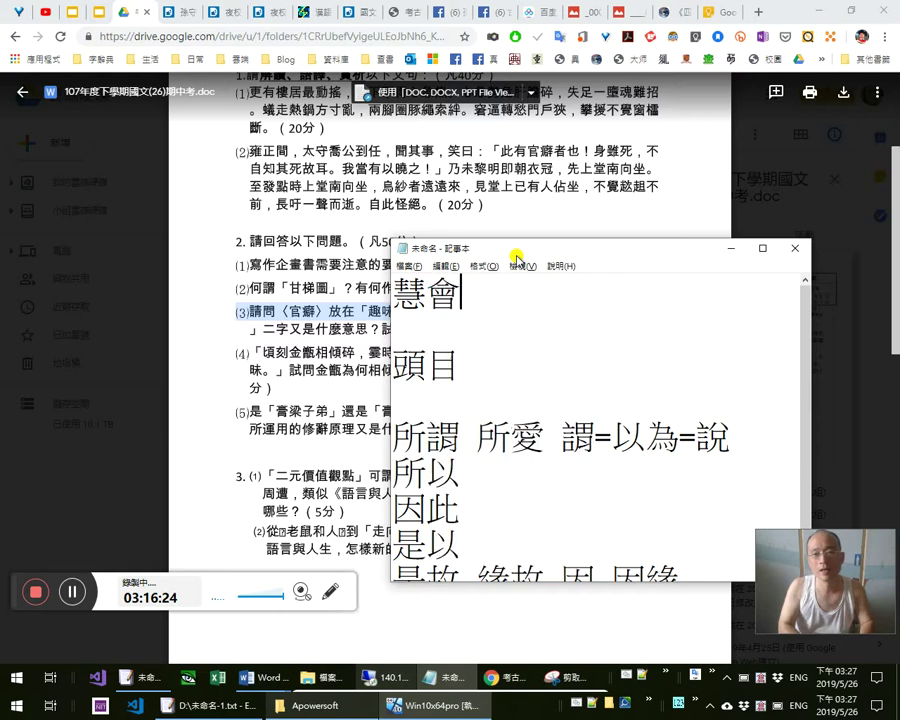
{"action": "type", "text": "通"}
{"action": "key", "text": "Return"}
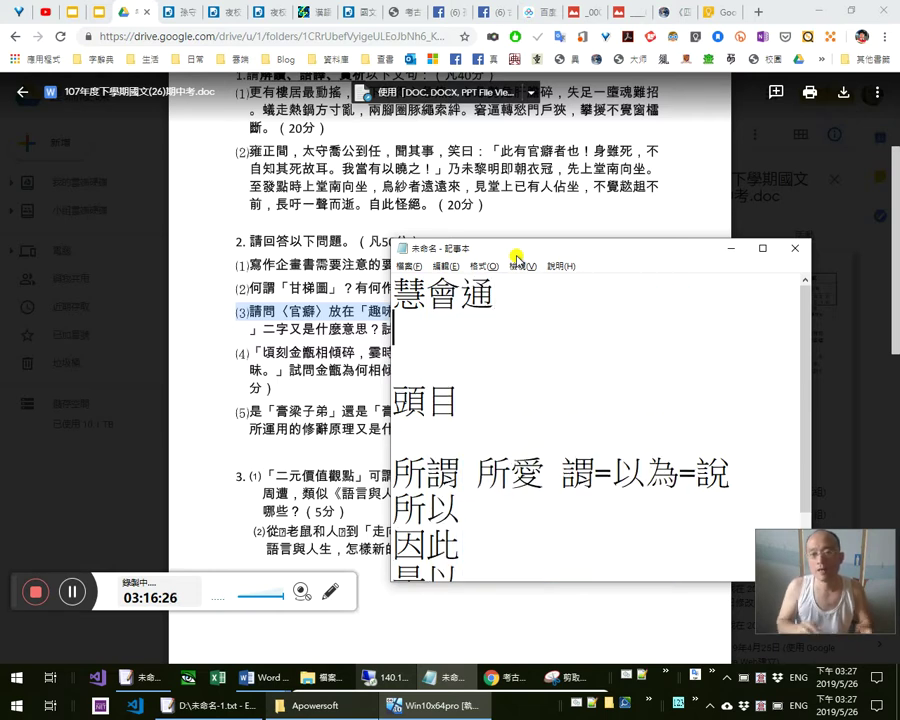
{"action": "type", "text": "當"}
{"action": "type", "text": "黨"}
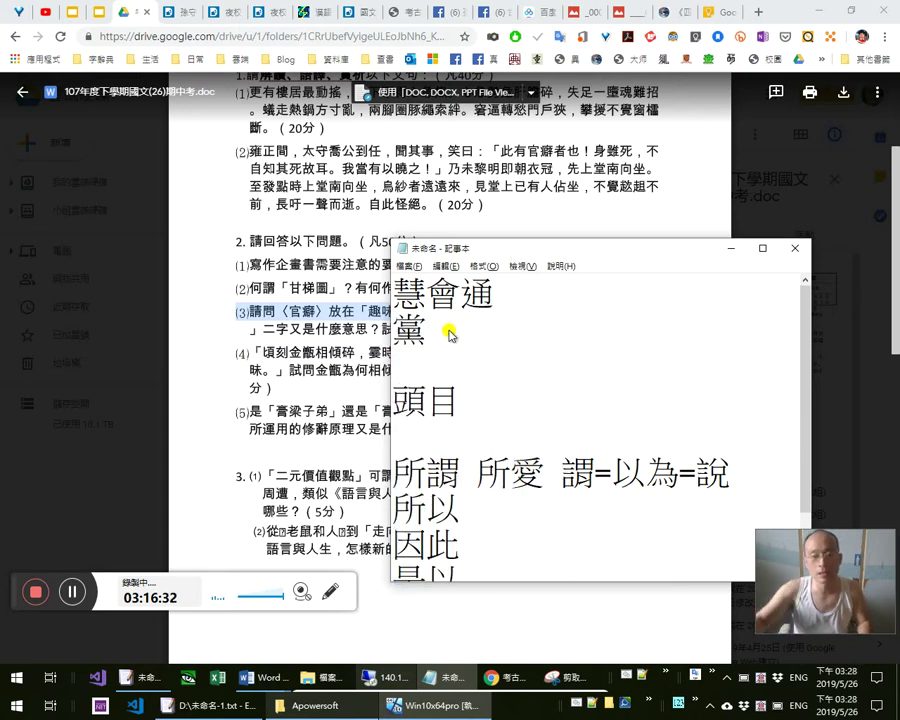
{"action": "left_click", "coordinate": [506, 328]}
{"action": "type", "text": "等"}
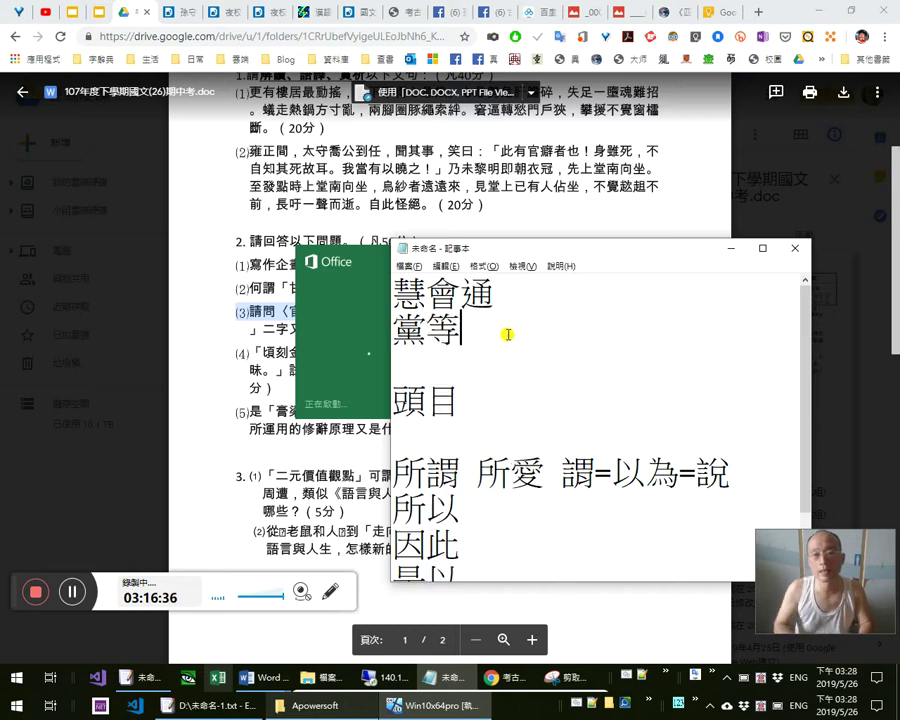
{"action": "key", "text": "Return"}
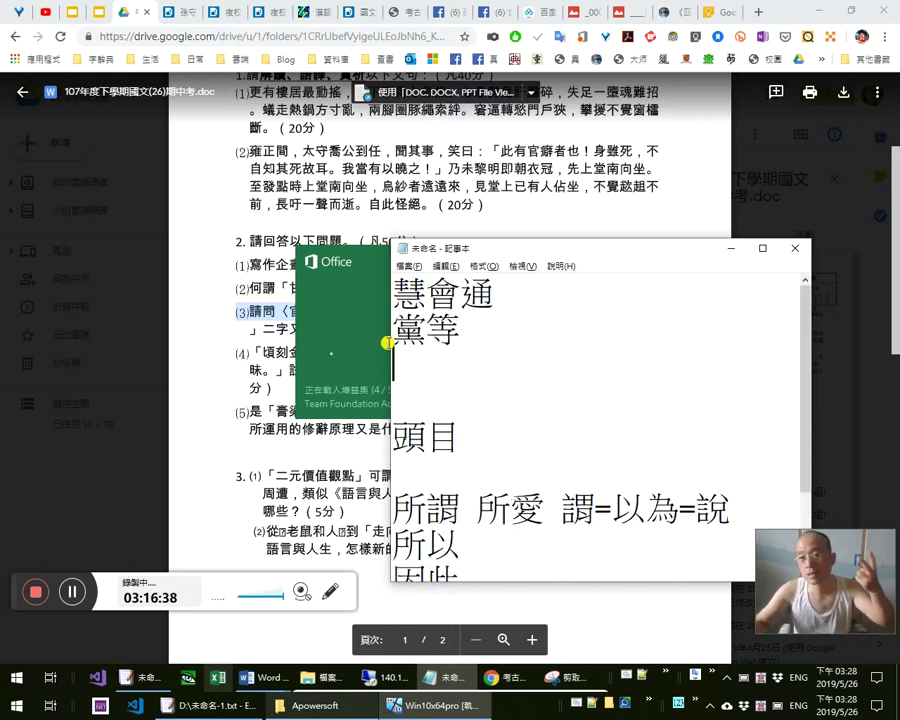
{"action": "left_click", "coordinate": [432, 333]}
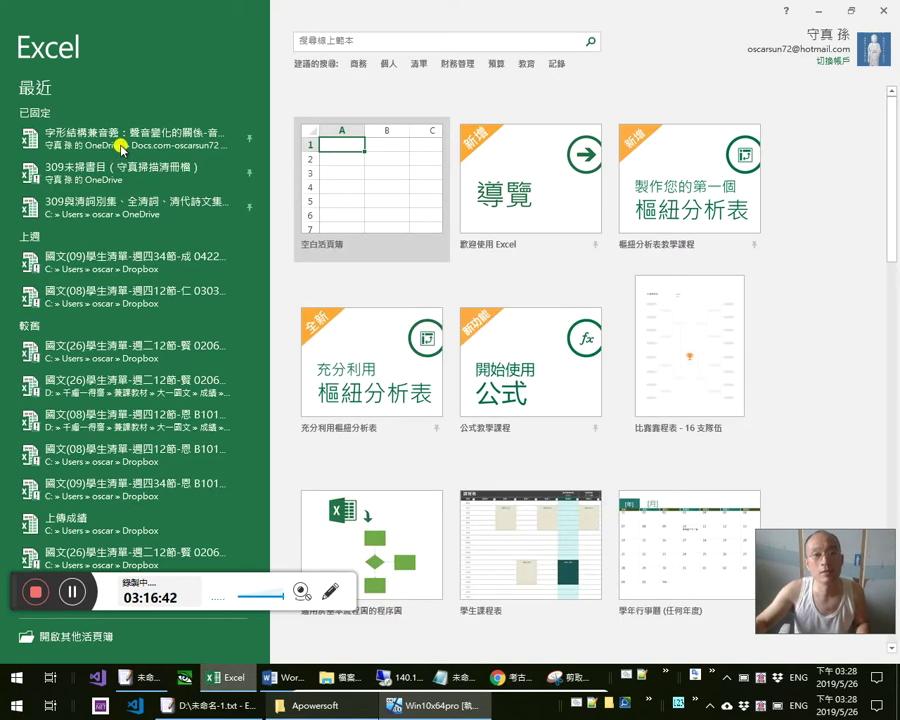
{"action": "left_click", "coordinate": [120, 145]}
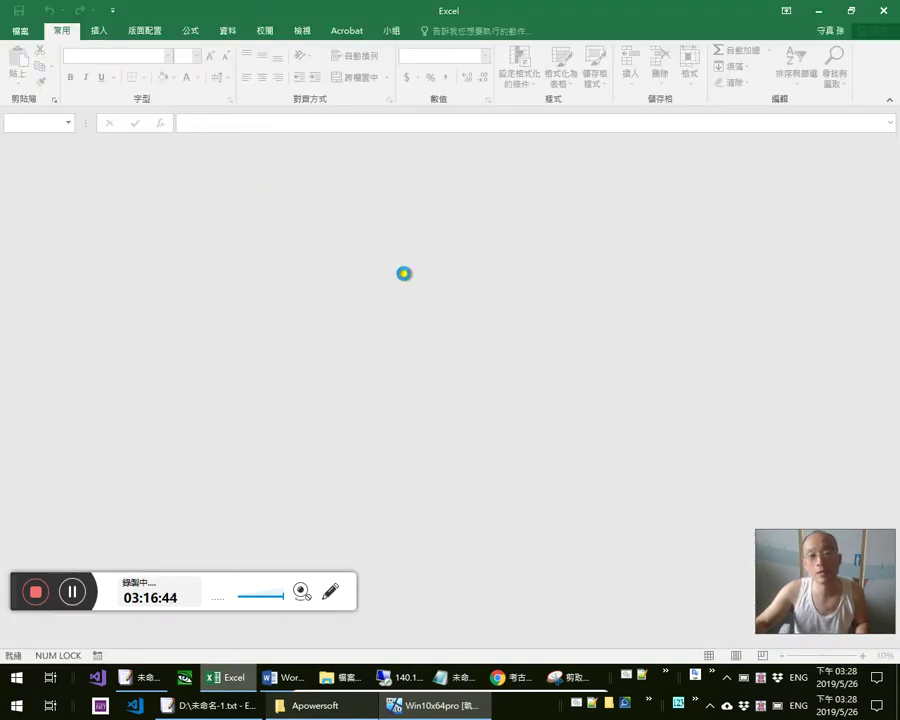
Add 黃橫 as a third line under 黨等 in Notepad, then open the Excel workbook read-only
{"action": "key", "text": "alt+Tab"}
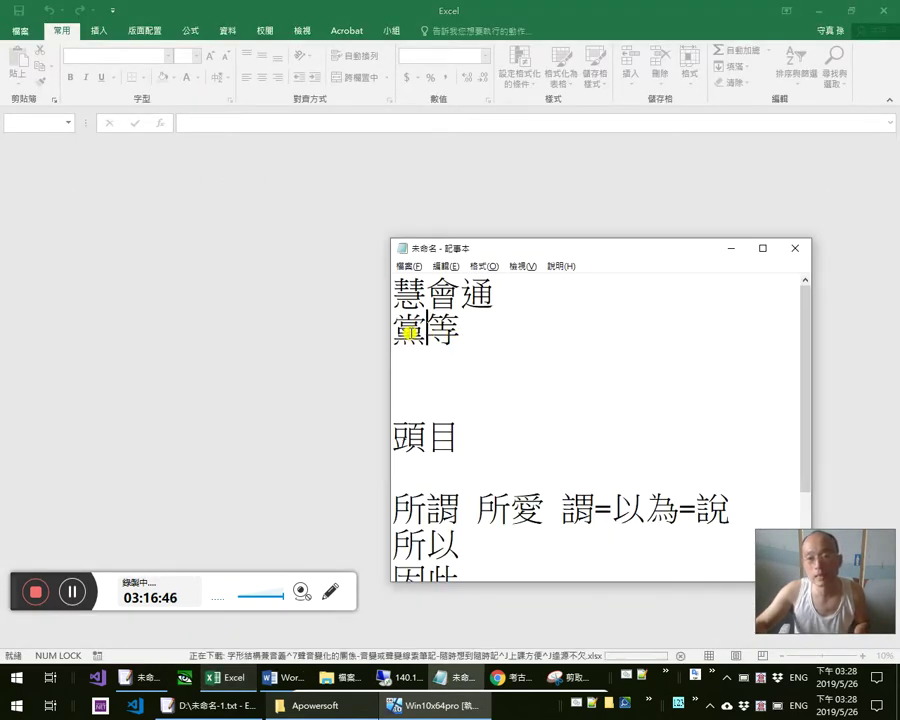
{"action": "left_click", "coordinate": [496, 330]}
{"action": "key", "text": "Return"}
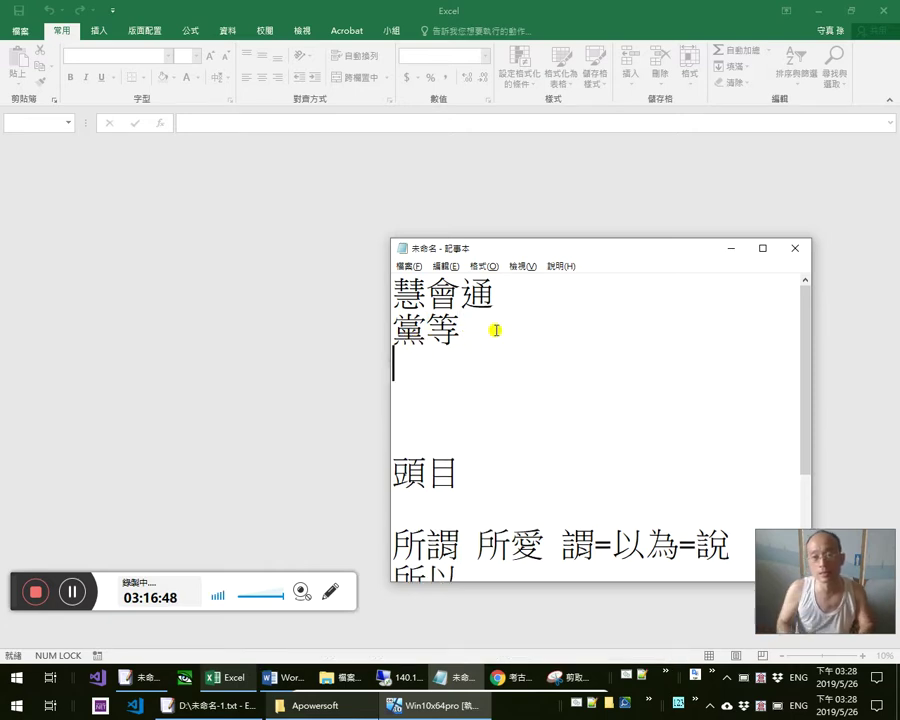
{"action": "type", "text": "黃"}
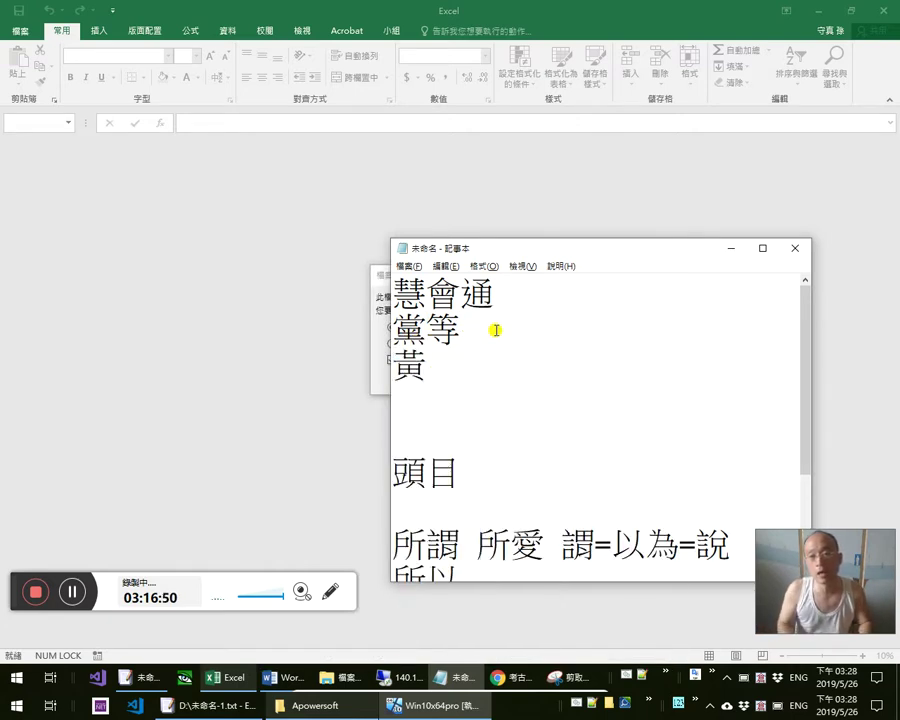
{"action": "key", "text": "BackSpace"}
{"action": "type", "text": "w"}
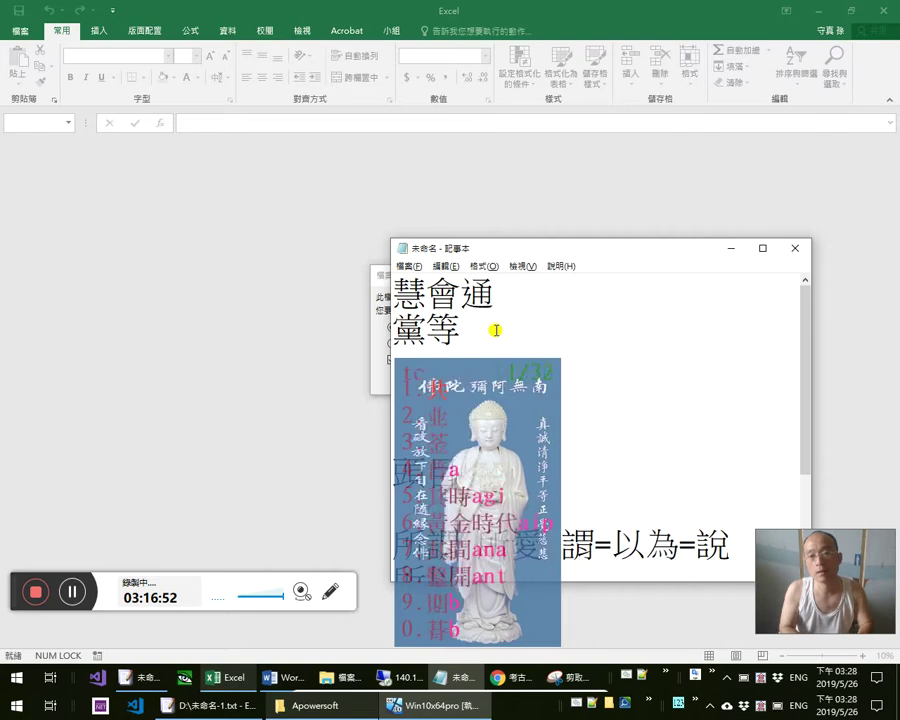
{"action": "type", "text": "9"}
{"action": "type", "text": "diw"}
{"action": "key", "text": "Escape"}
{"action": "type", "text": "dic"}
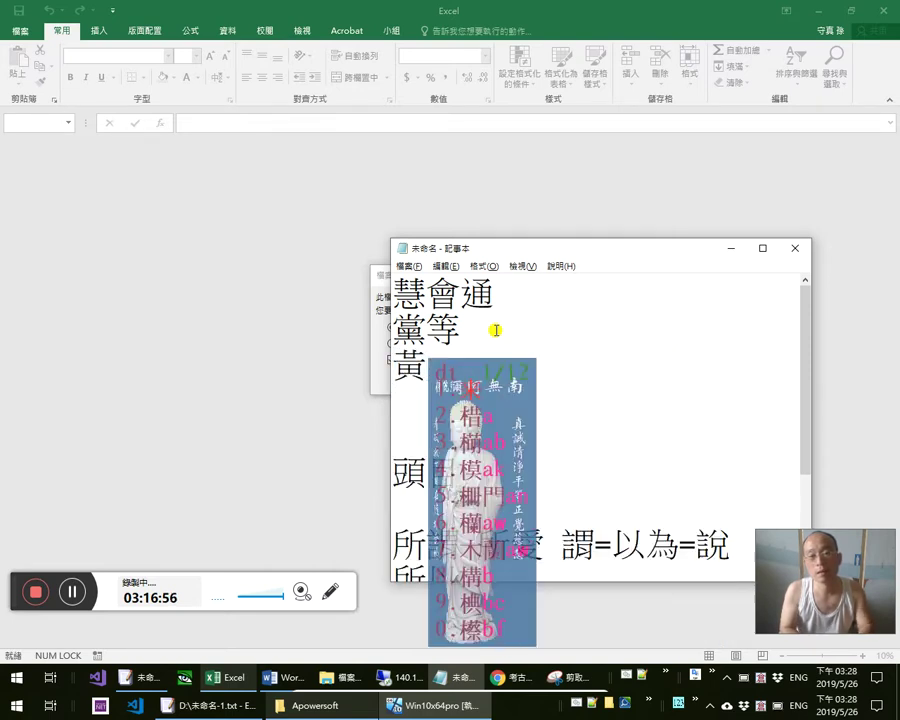
{"action": "type", "text": "1"}
{"action": "key", "text": "BackSpace"}
{"action": "type", "text": "dmc"}
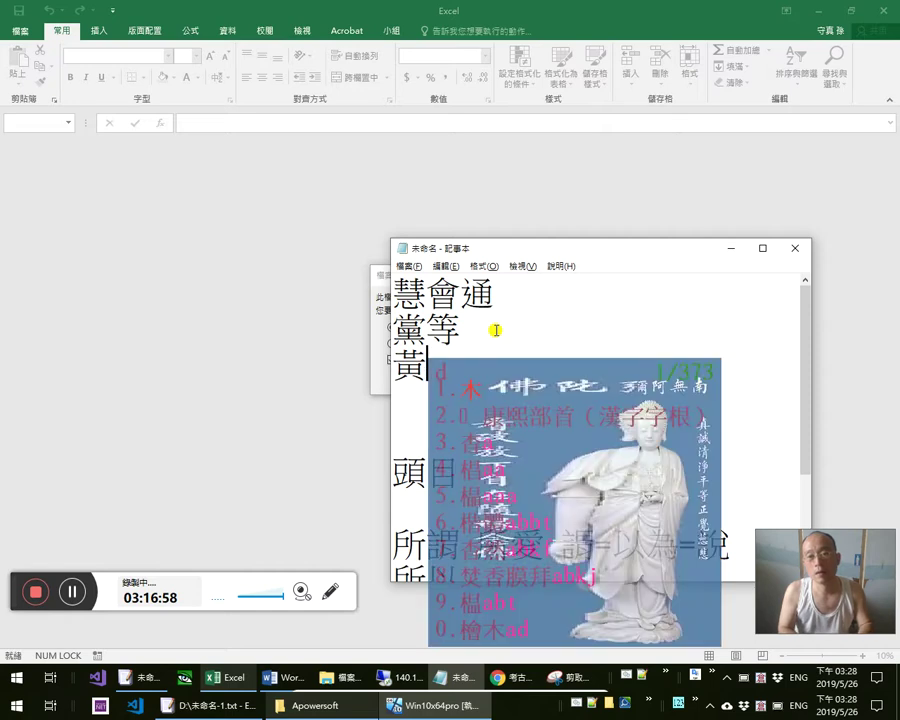
{"action": "type", "text": "1"}
{"action": "key", "text": "shift+Left"}
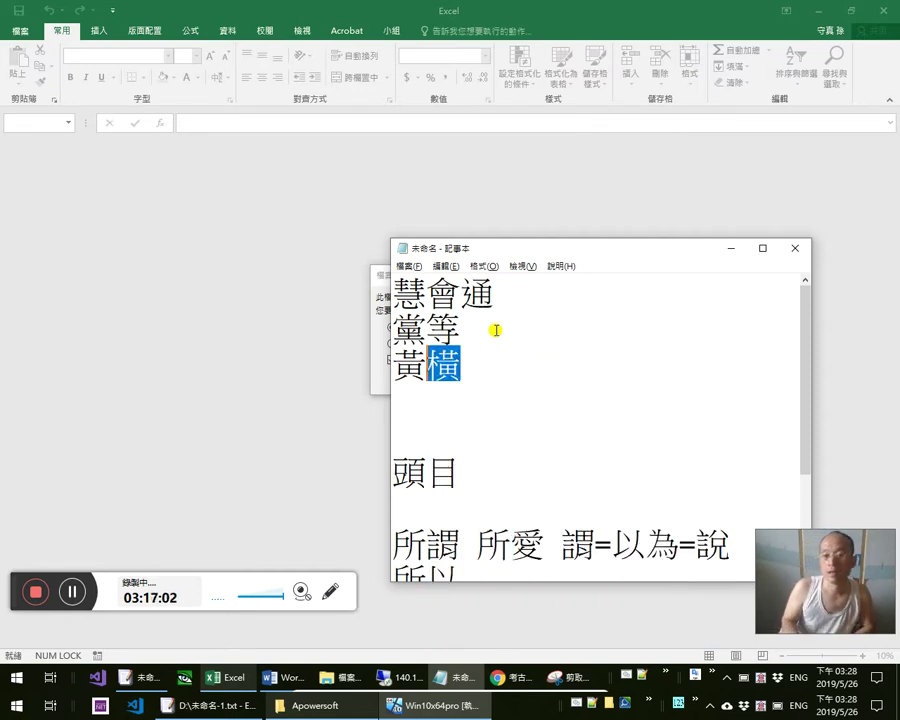
{"action": "left_click", "coordinate": [276, 314]}
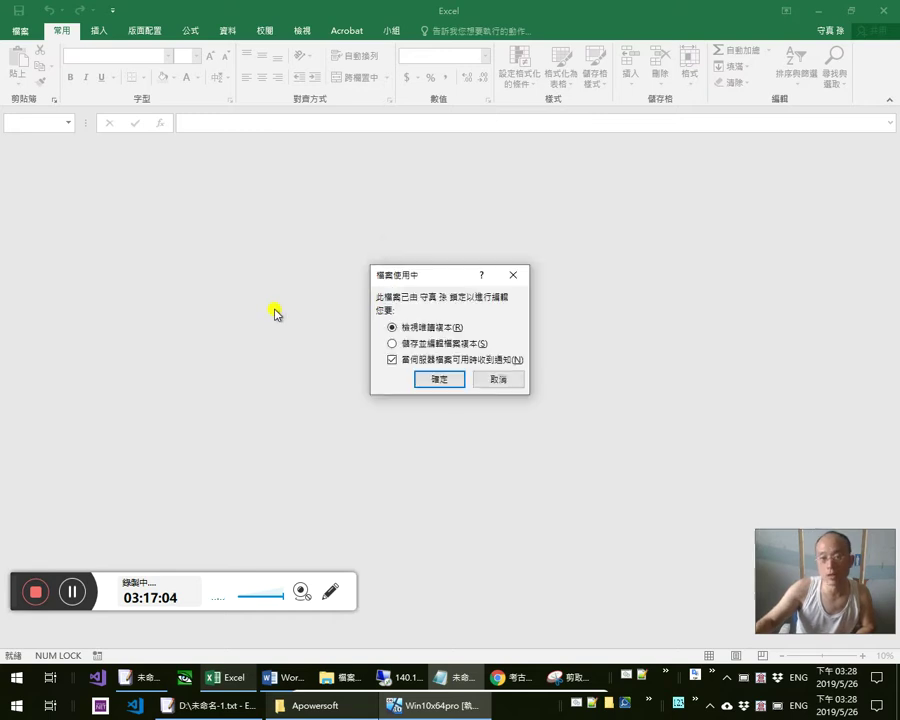
{"action": "left_click", "coordinate": [440, 379]}
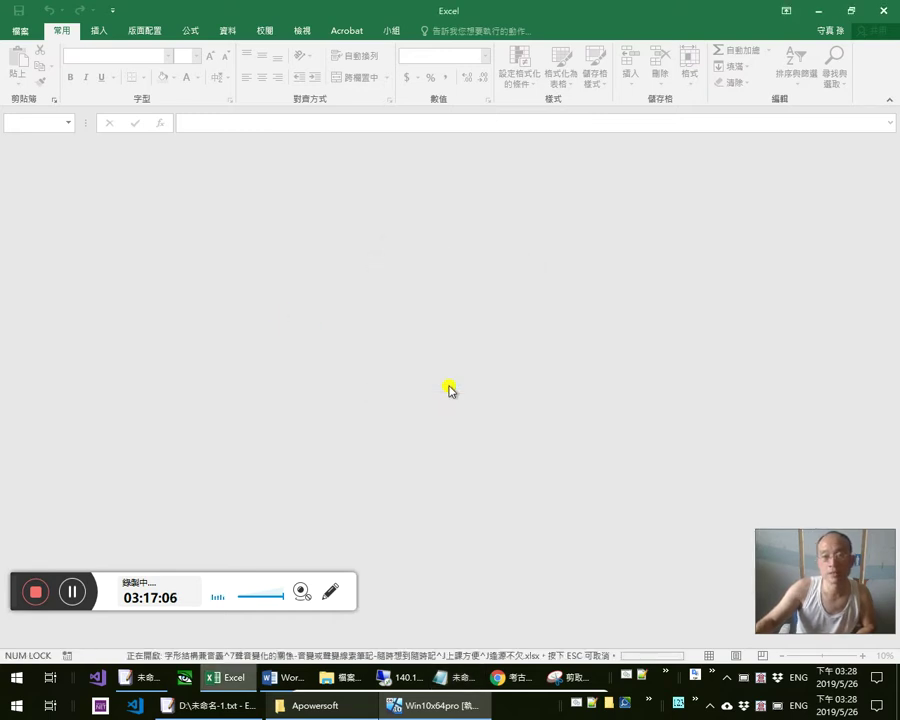